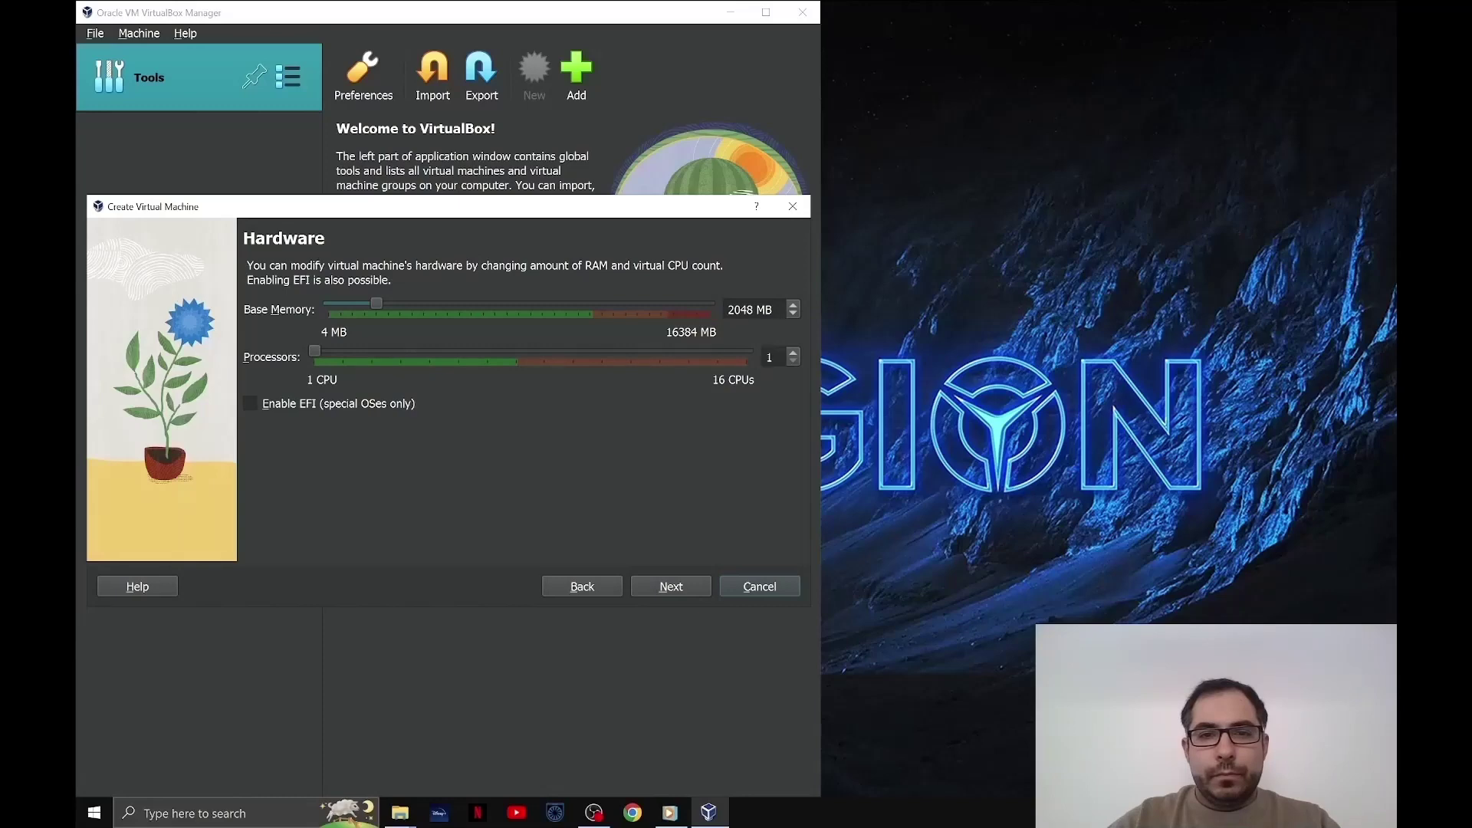
- Give DC 4 processors, accept the 50 GB virtual disk, and finish creating the VM
key("BackSpace")
type("4")
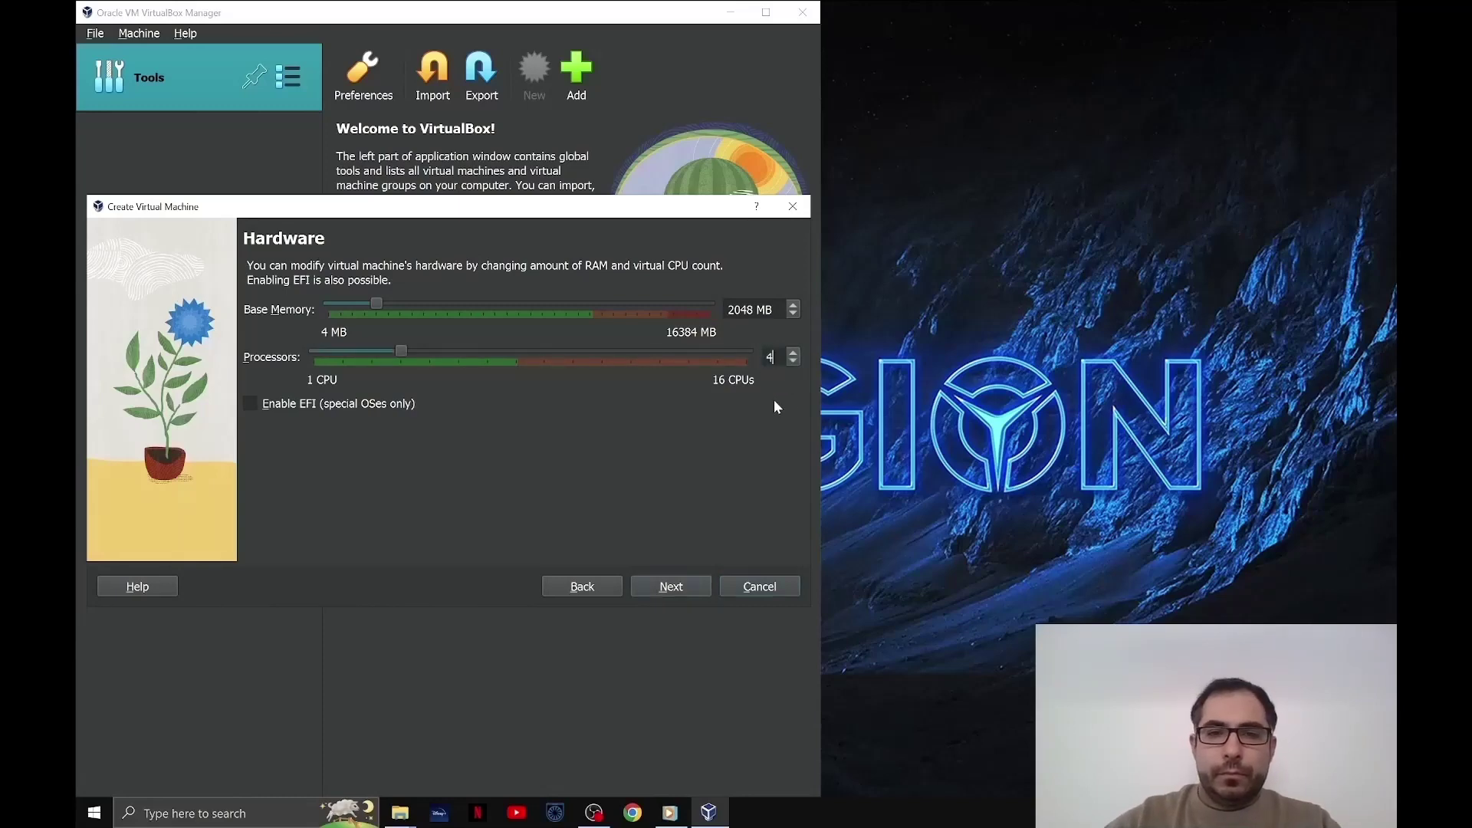
left_click(685, 585)
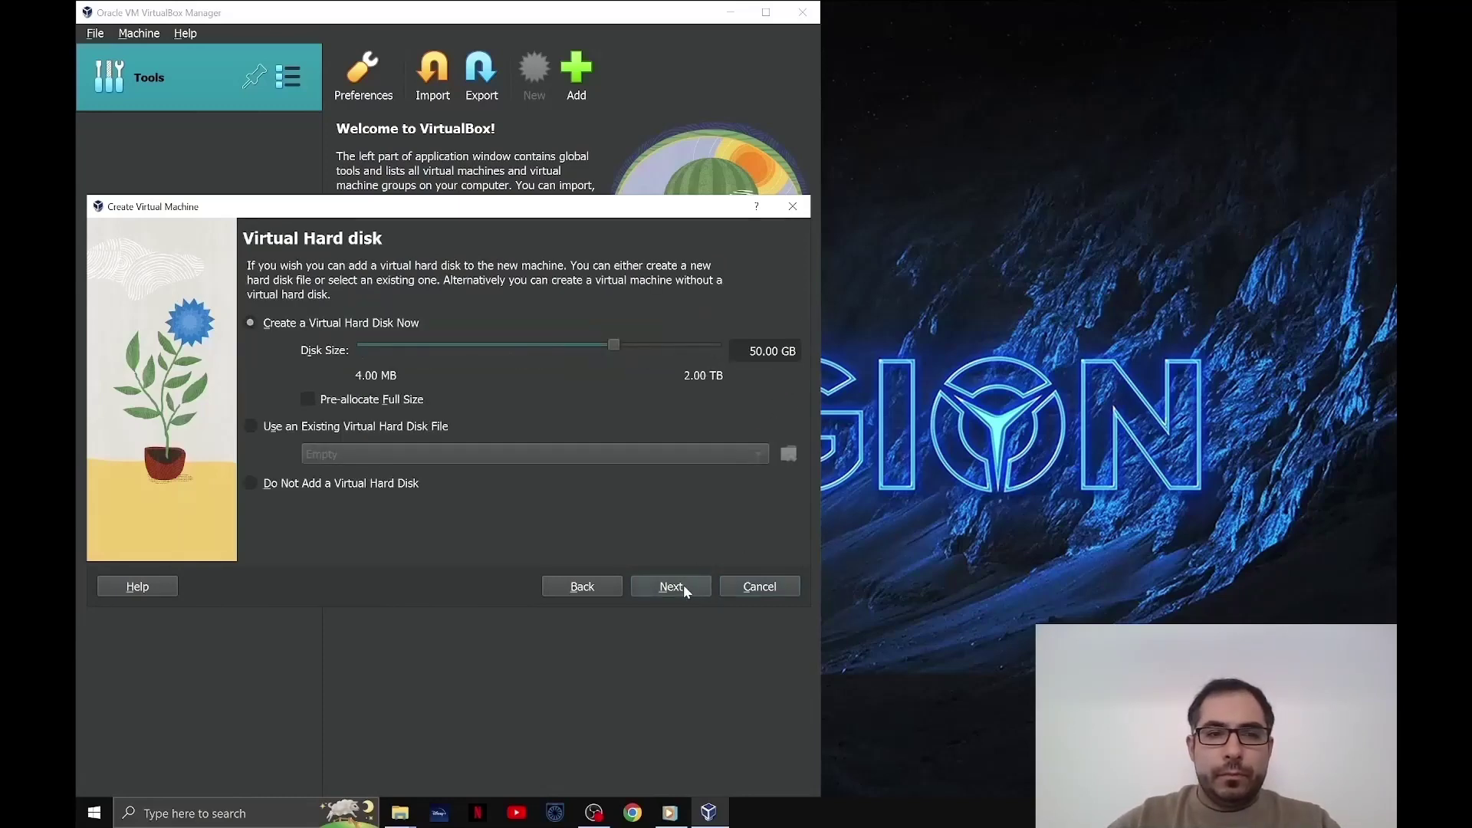
left_click(683, 585)
left_click(683, 585)
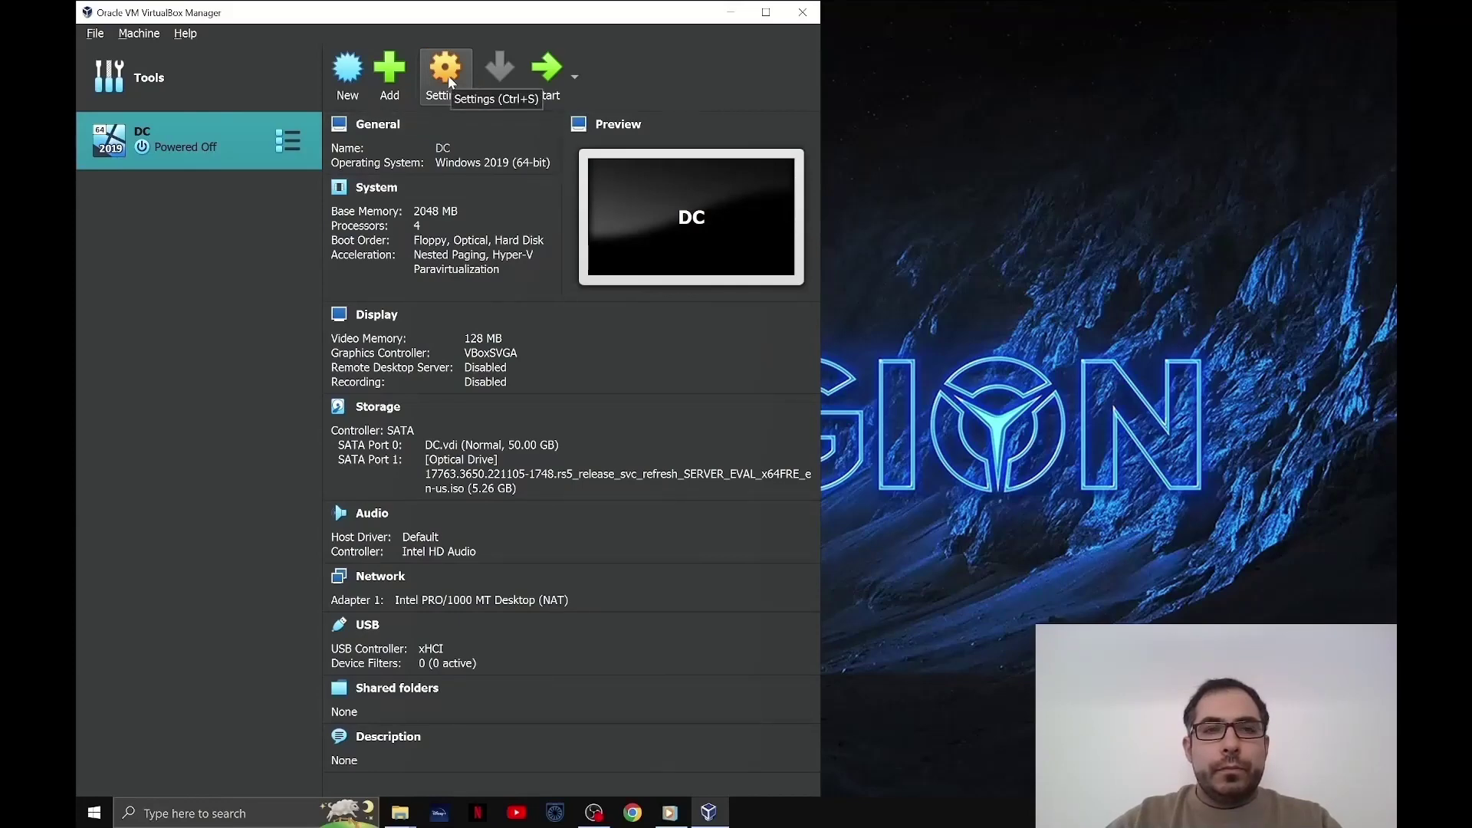
- Set DC's Shared Clipboard and Drag'n'Drop to Bidirectional in the Advanced settings
left_click(450, 82)
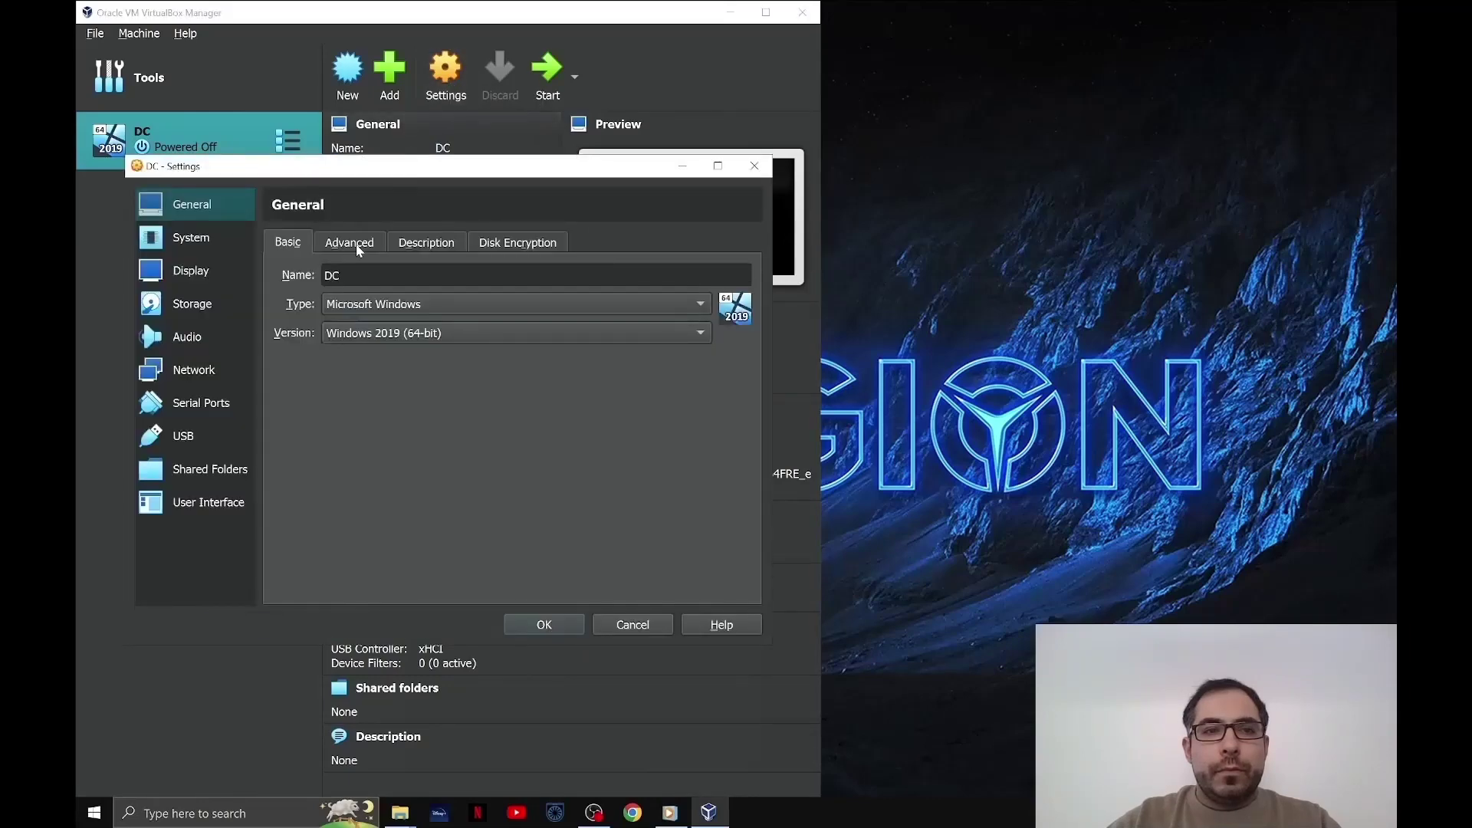
left_click(355, 244)
left_click(402, 313)
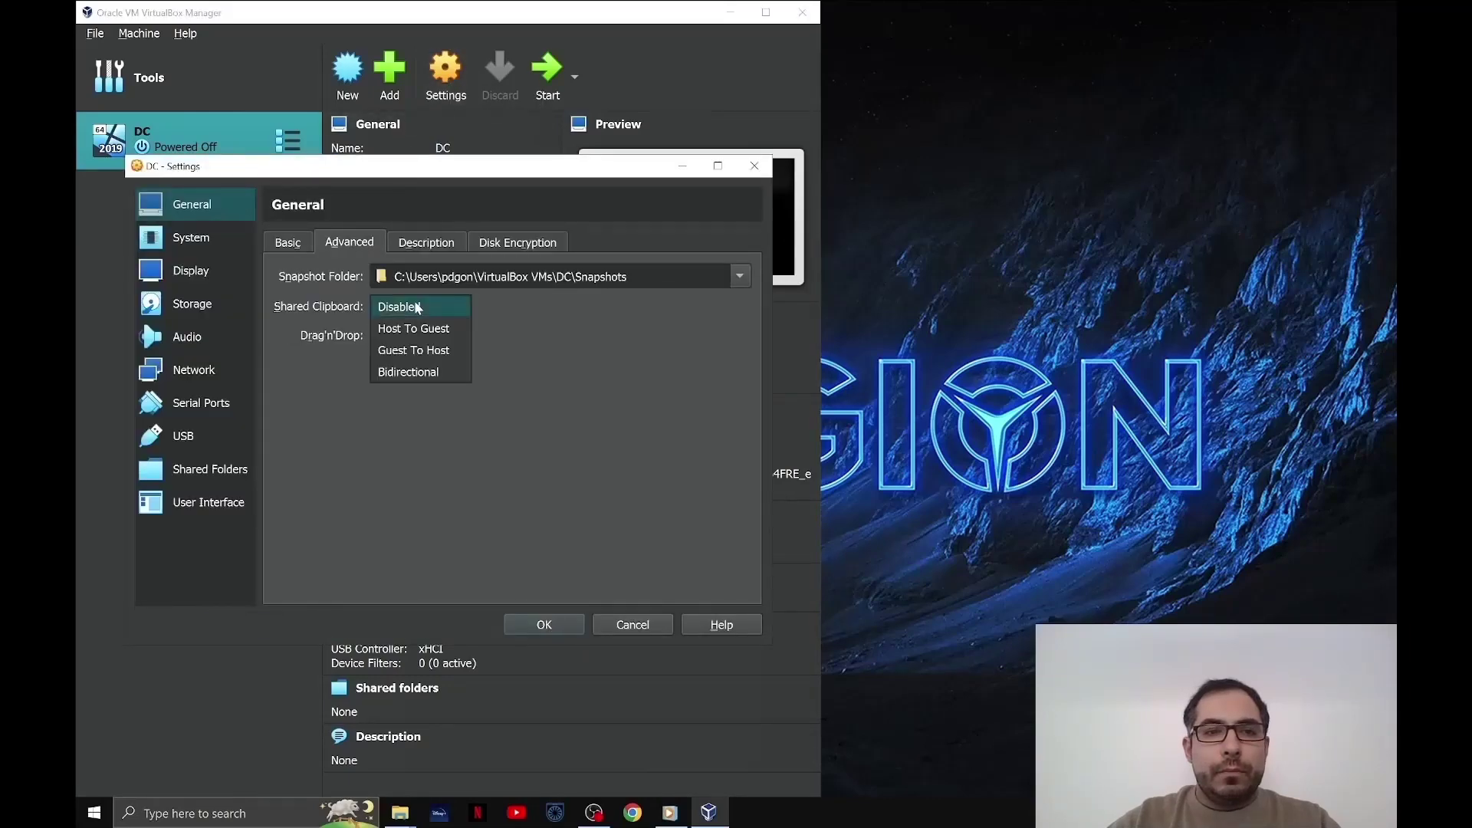
left_click(418, 372)
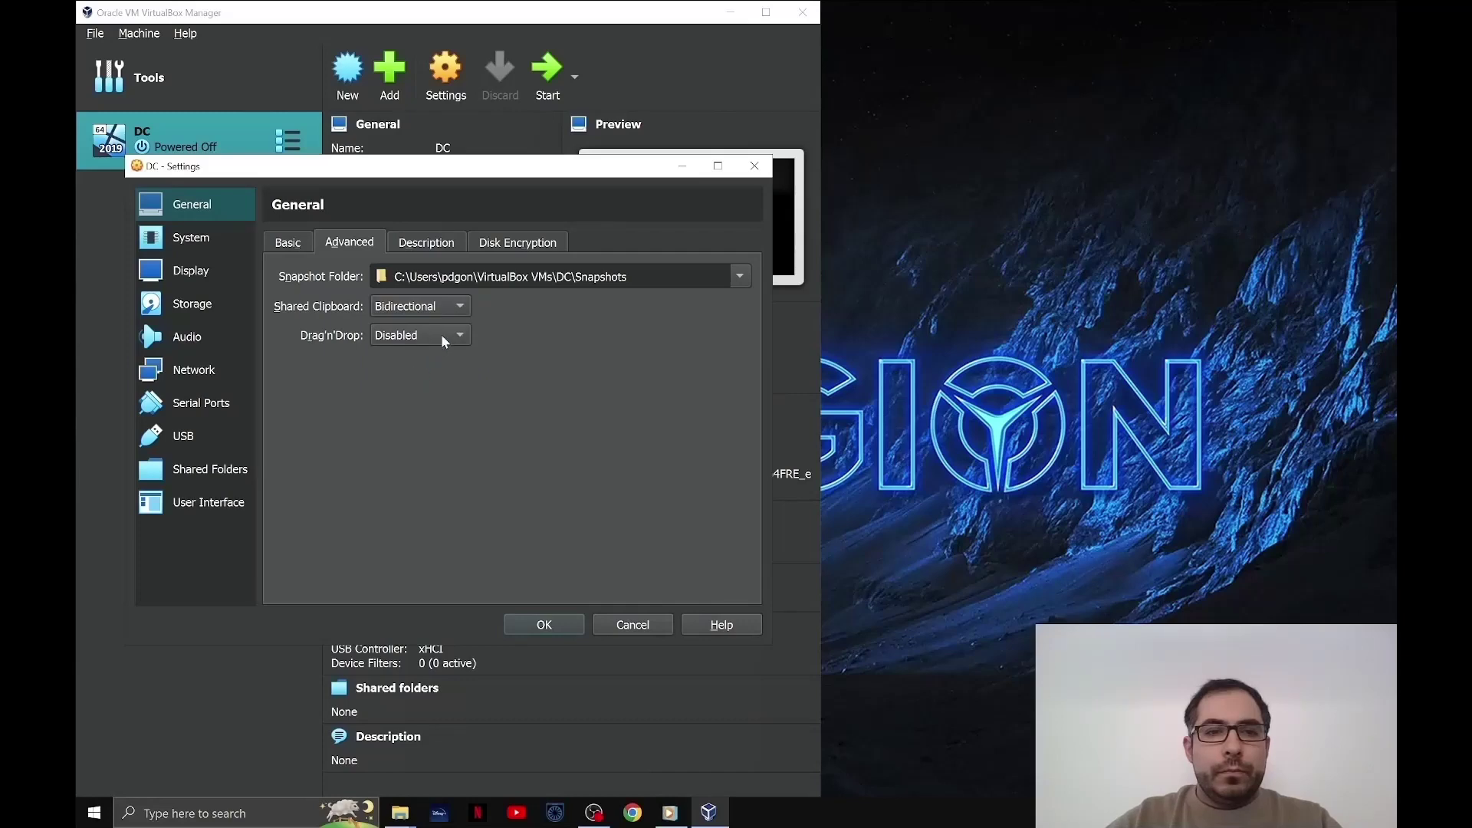
left_click(440, 335)
left_click(430, 400)
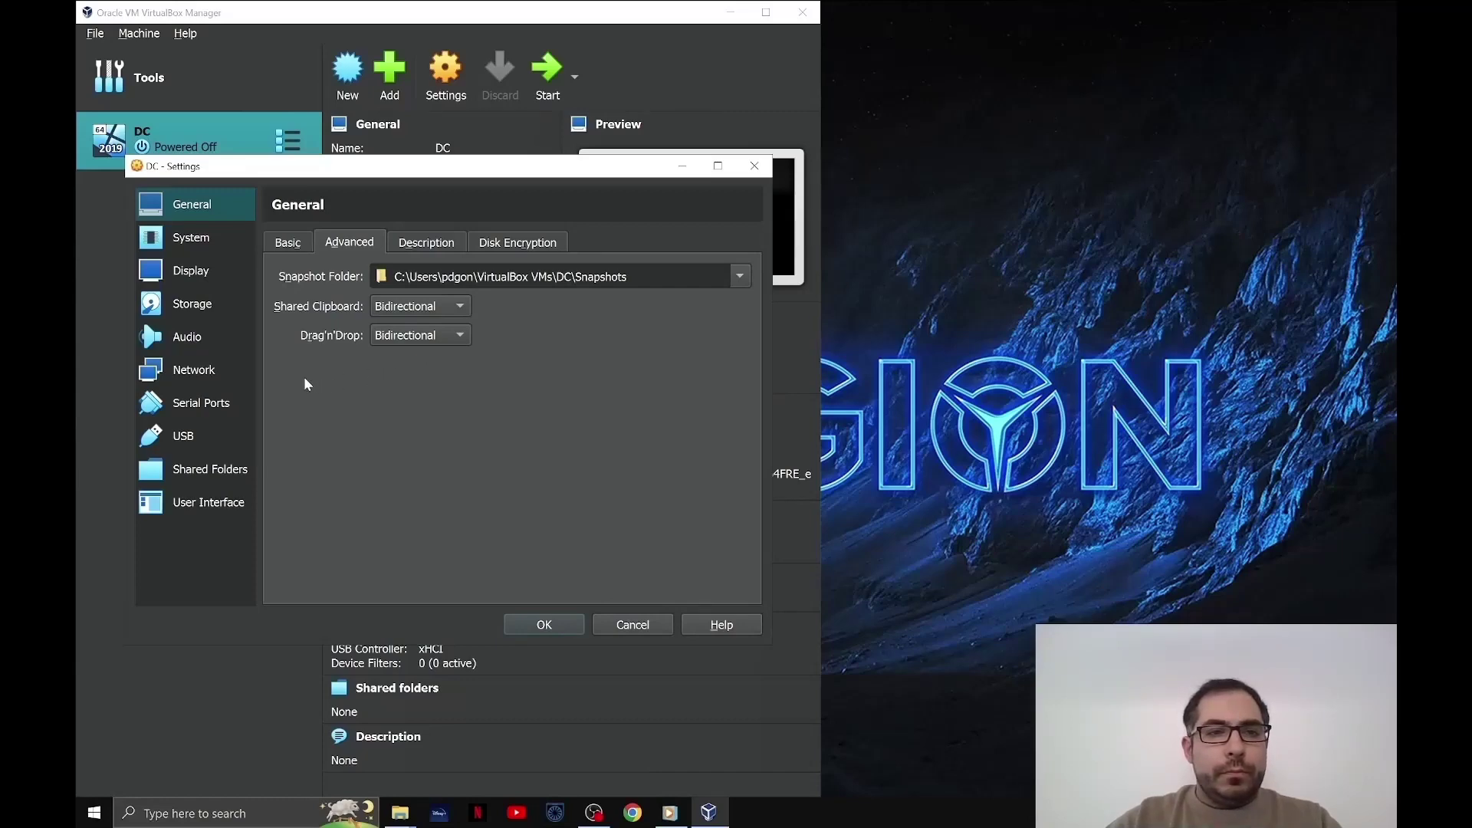
- Enable Adapter 2 attached to Internal Network and save the settings
left_click(202, 372)
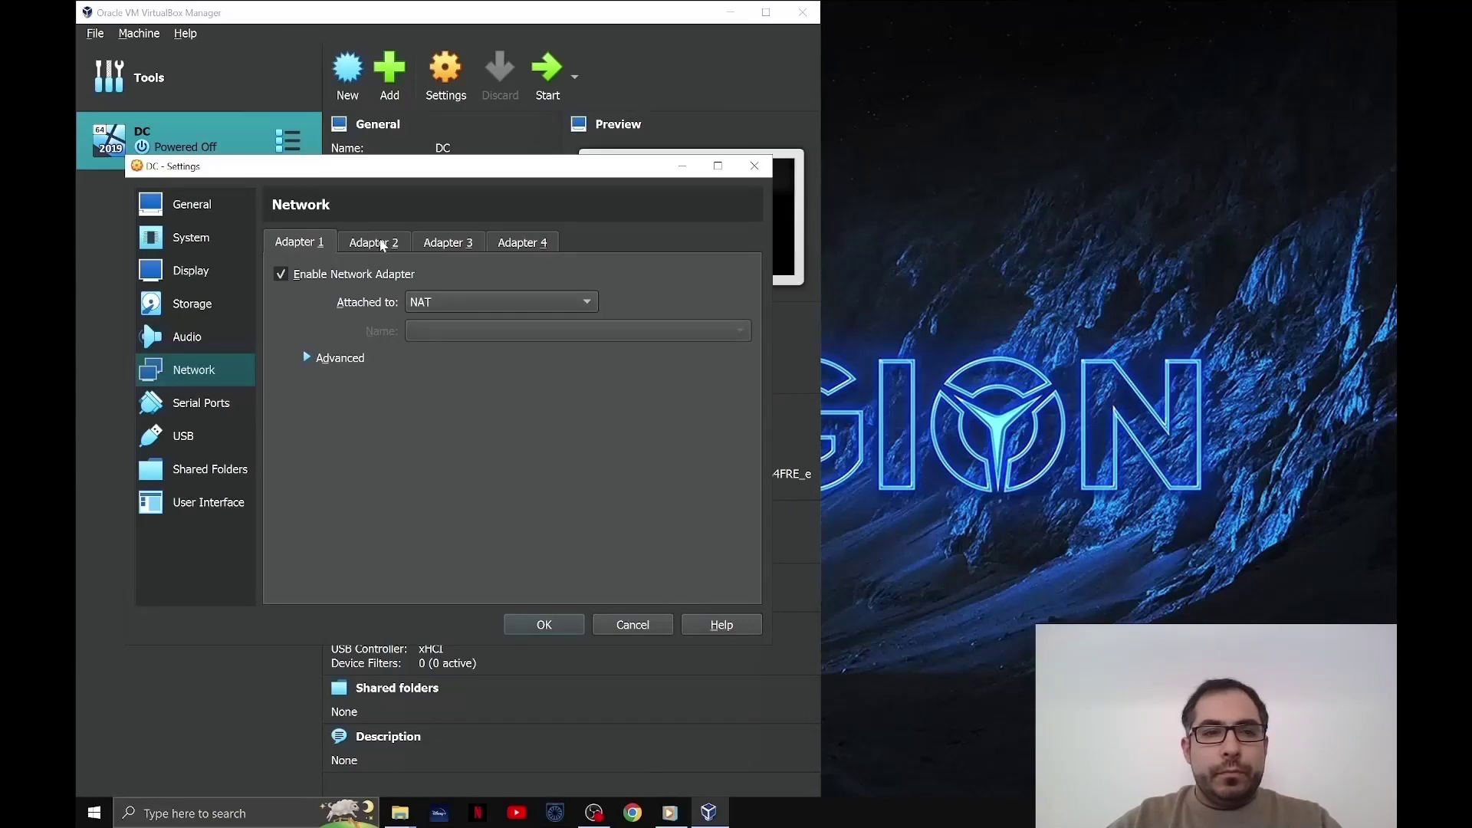
left_click(382, 243)
left_click(280, 275)
left_click(426, 302)
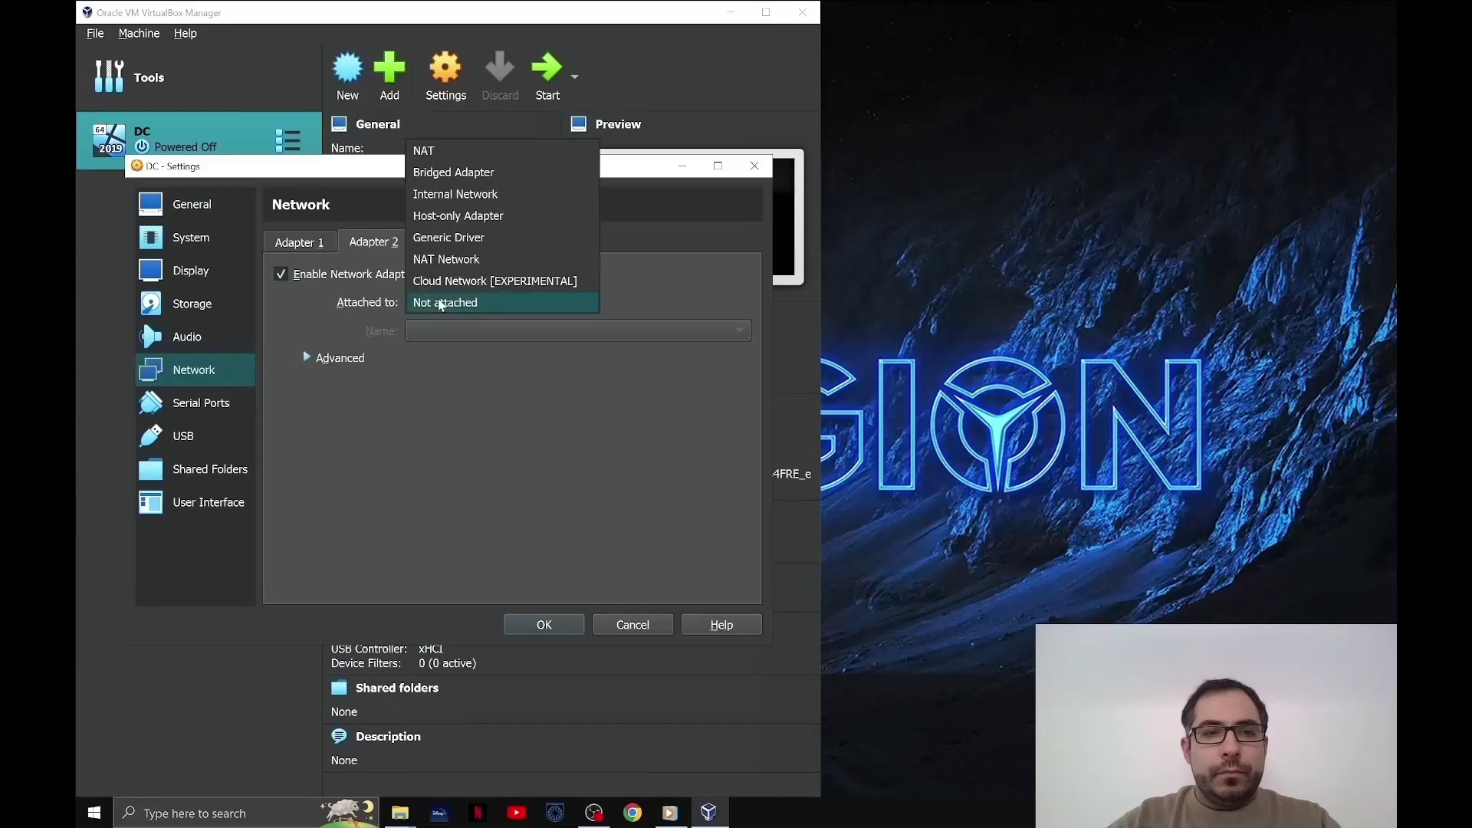
left_click(471, 197)
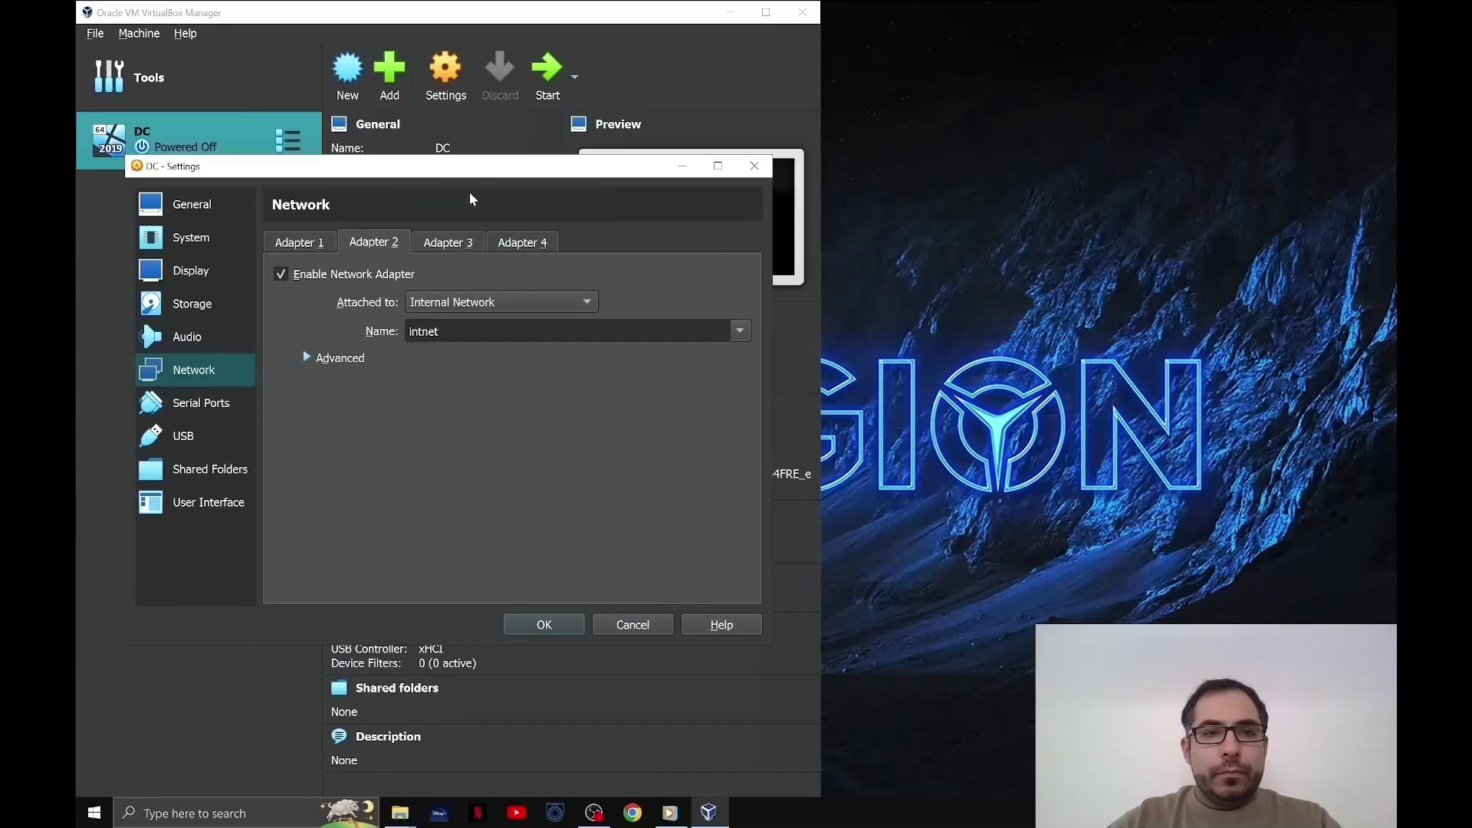
left_click(507, 365)
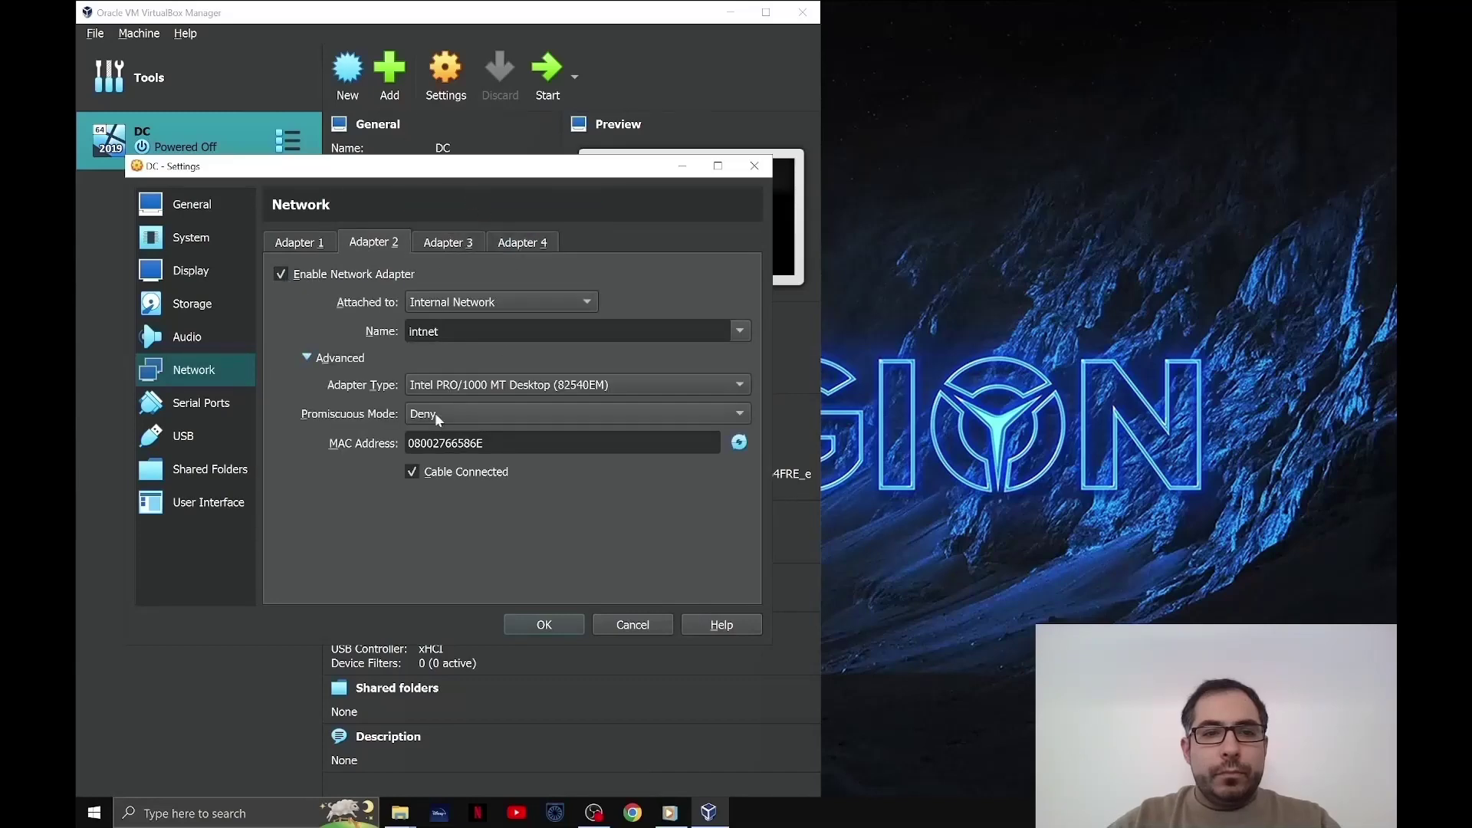
left_click(569, 623)
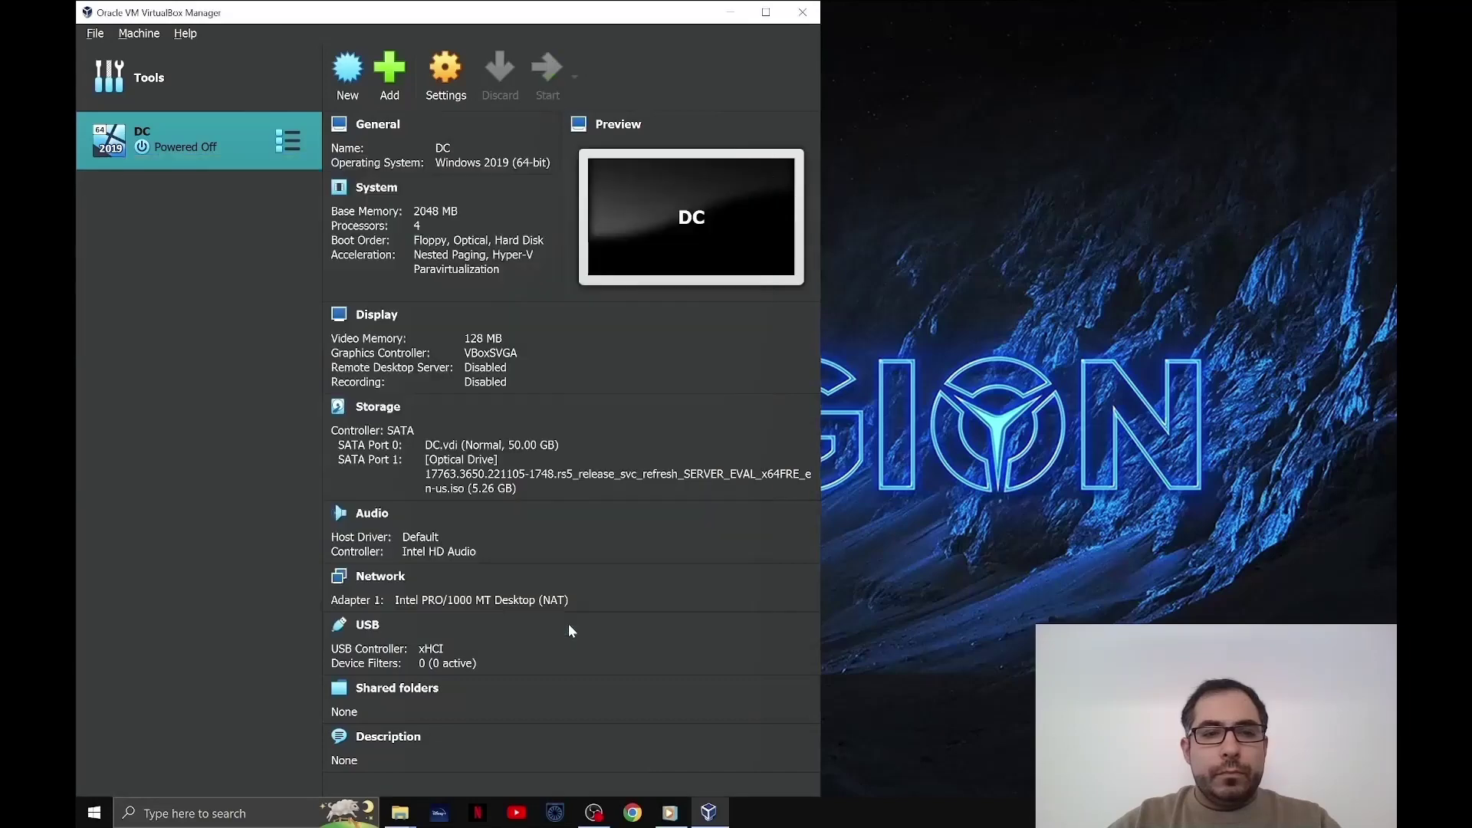
- Start the DC VM and clear the notification panel to reveal Windows Setup
double_click(247, 145)
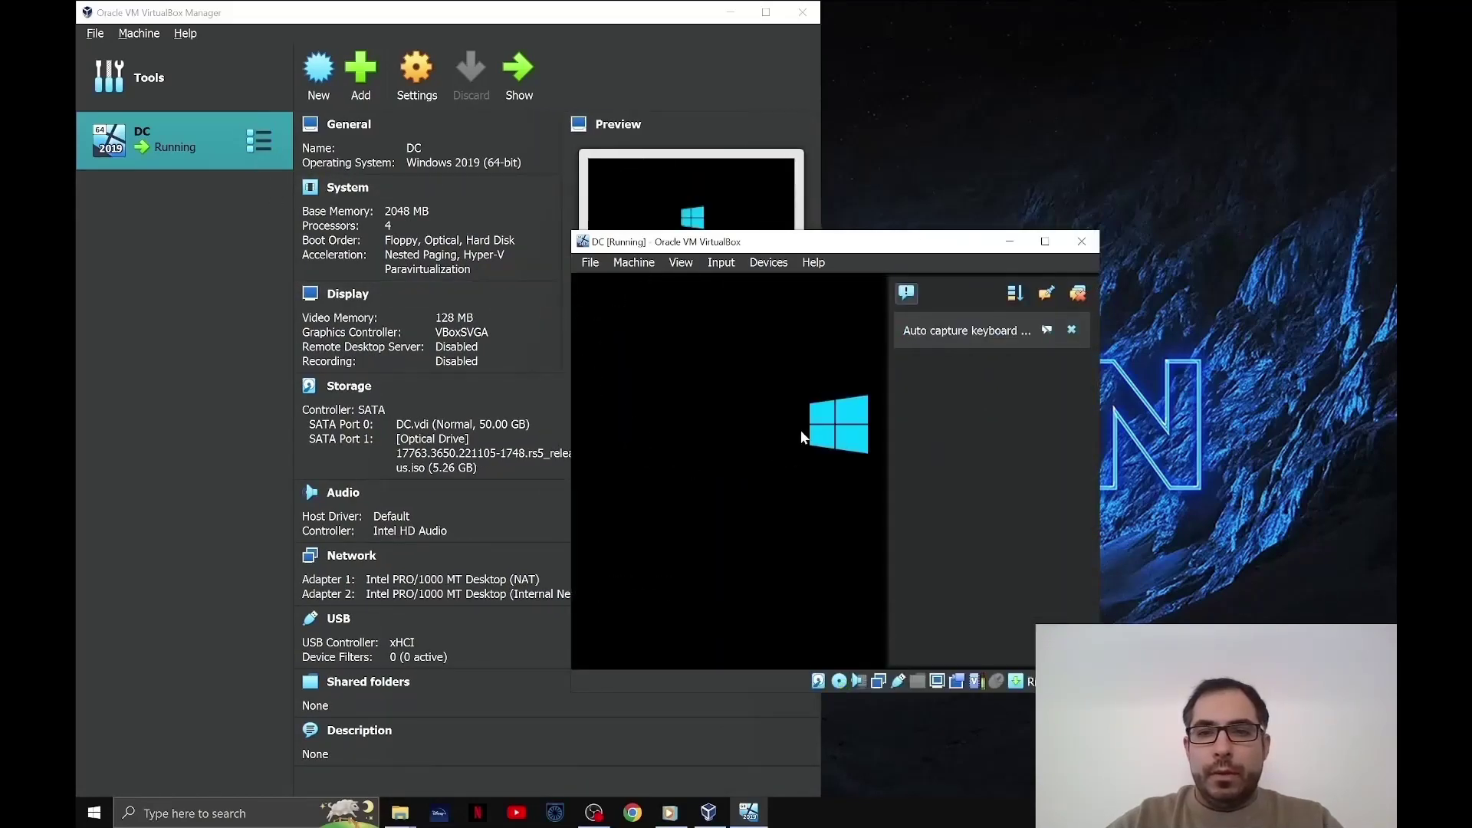
left_click_drag(867, 244, 725, 175)
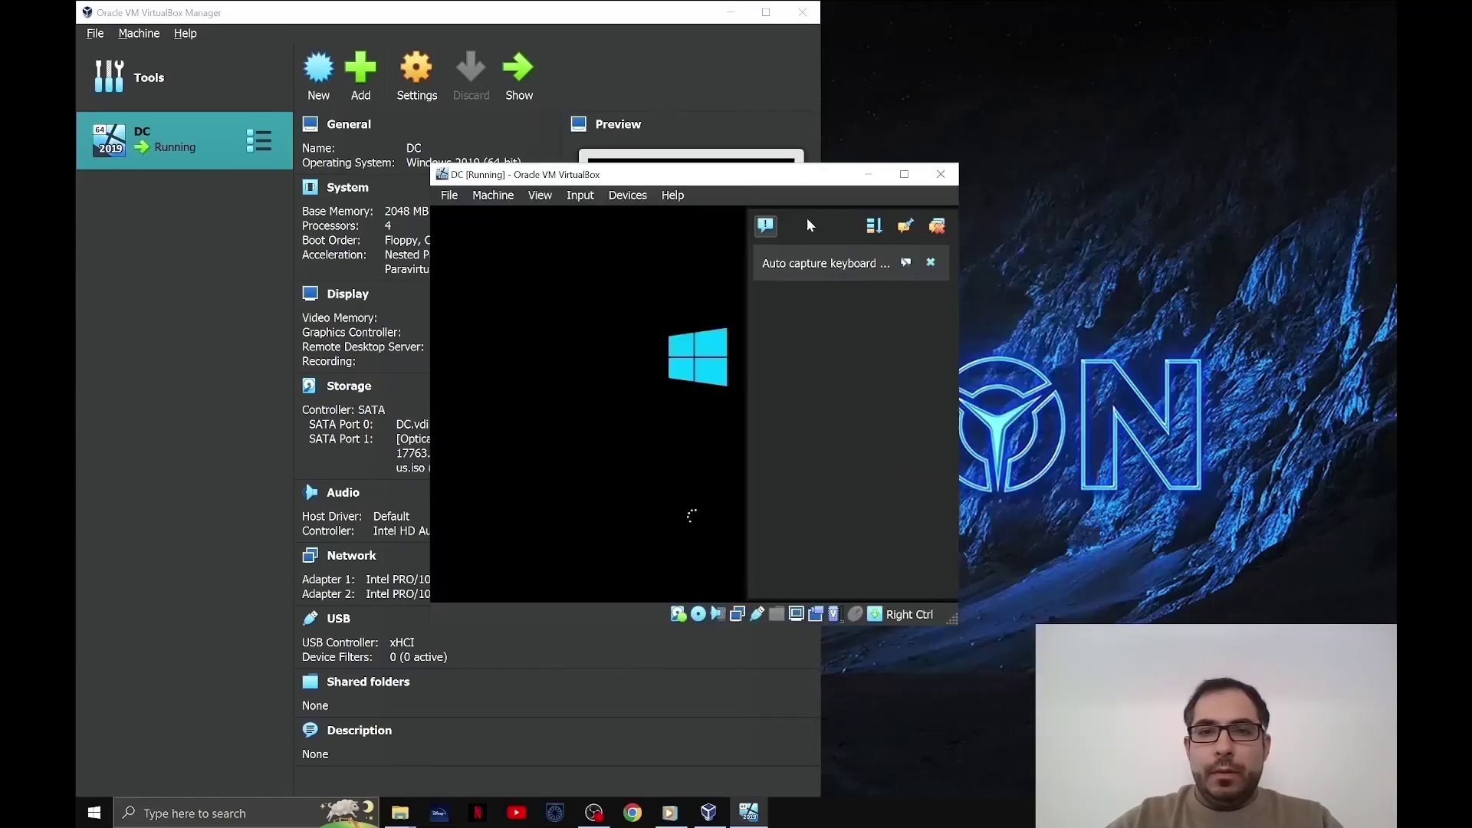
left_click(938, 228)
left_click(943, 231)
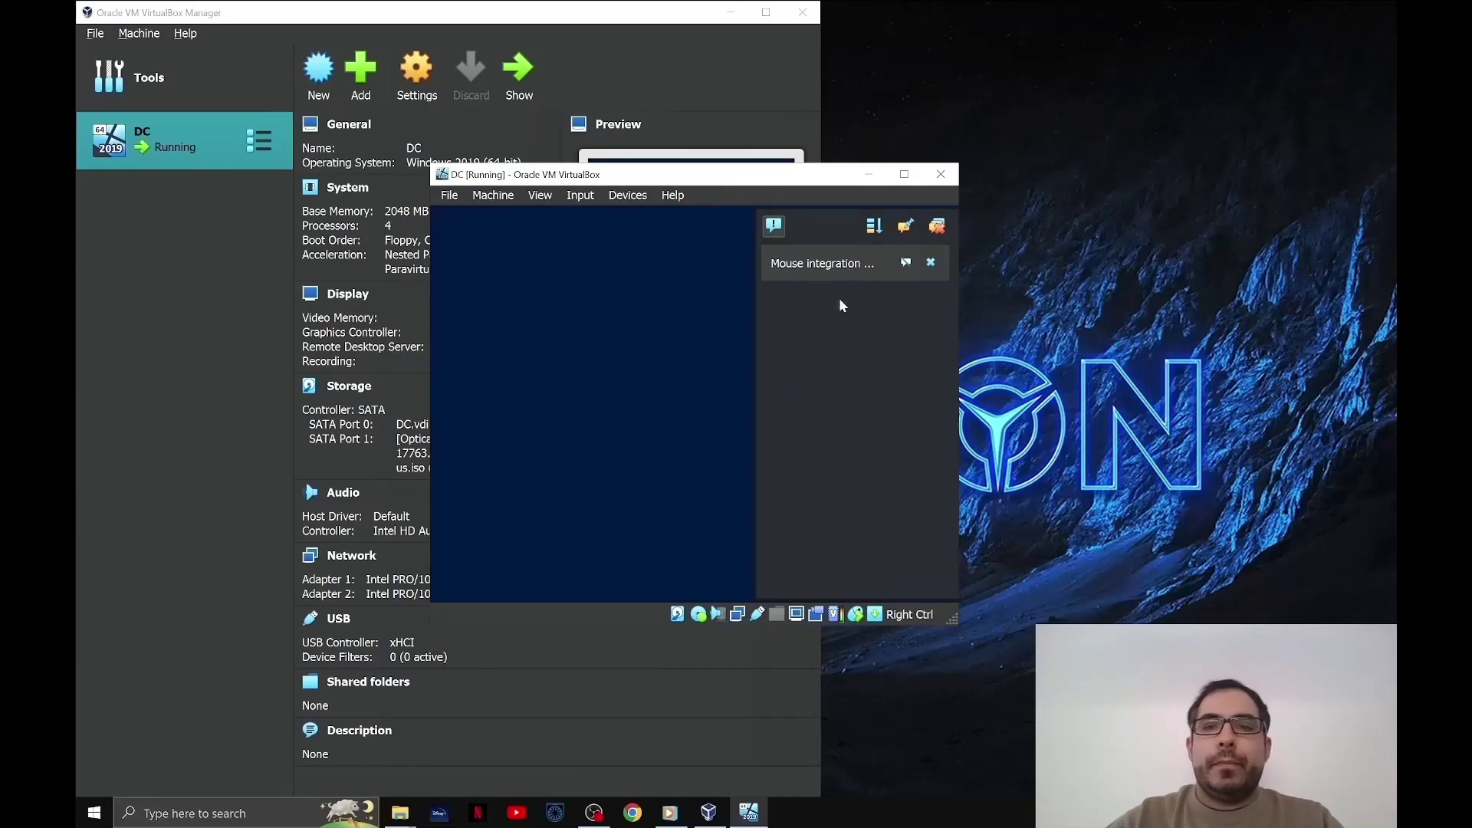
left_click(943, 227)
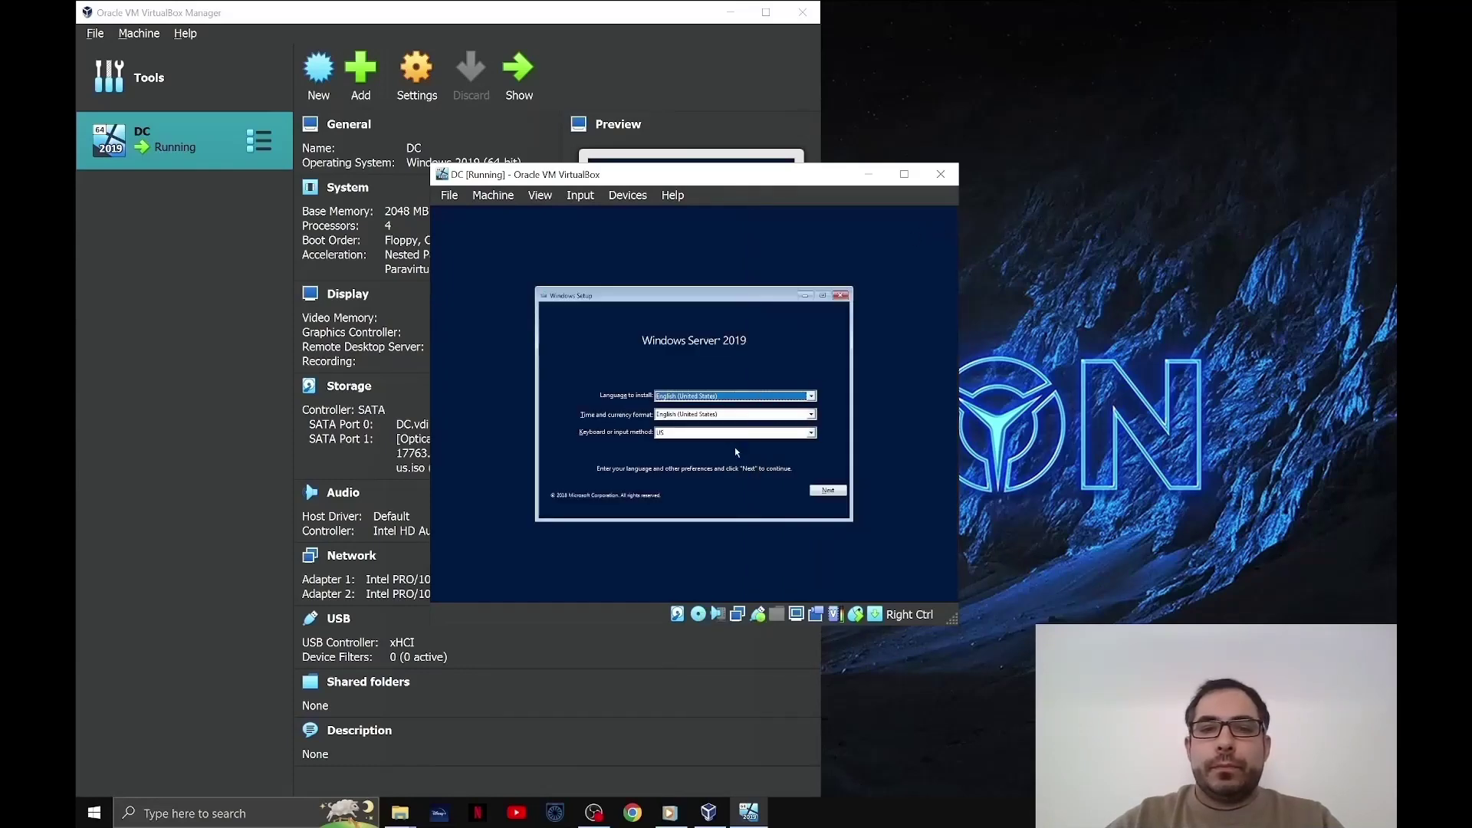
- Choose English (United Kingdom) time format and United Kingdom keyboard, then continue
left_click(742, 416)
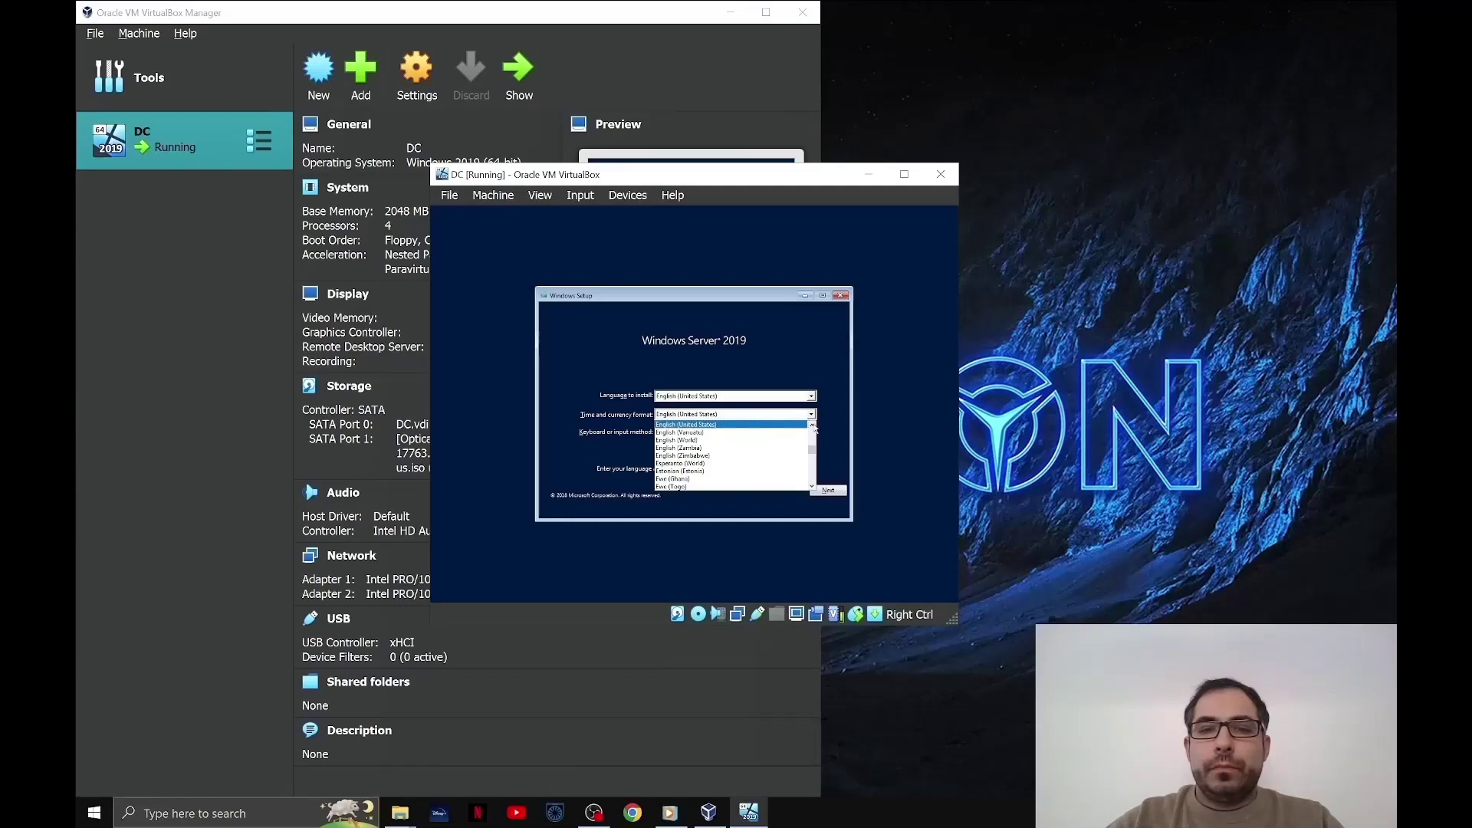
left_click(813, 425)
left_click(755, 425)
left_click(812, 433)
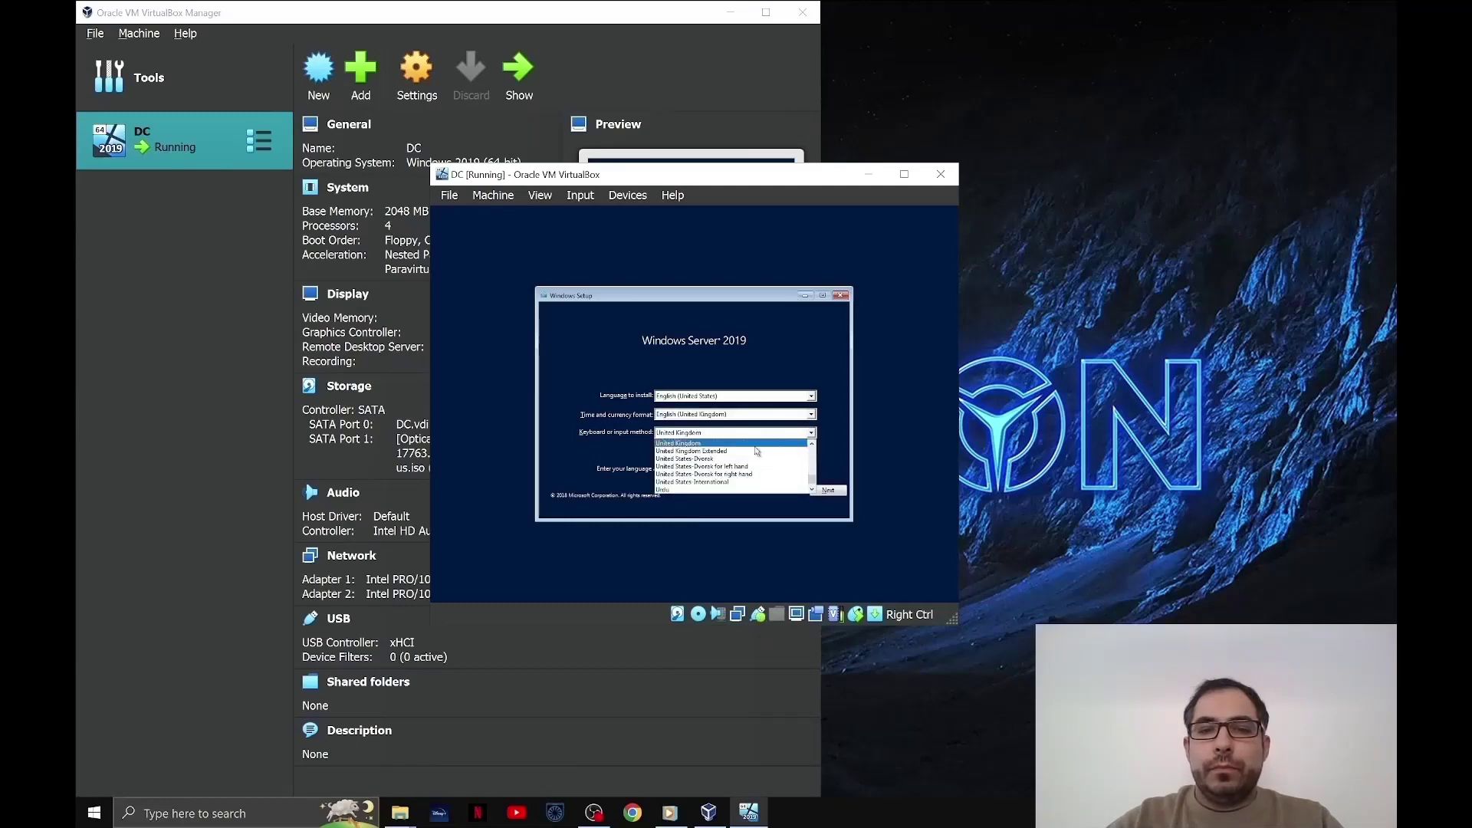
left_click(736, 443)
left_click(829, 495)
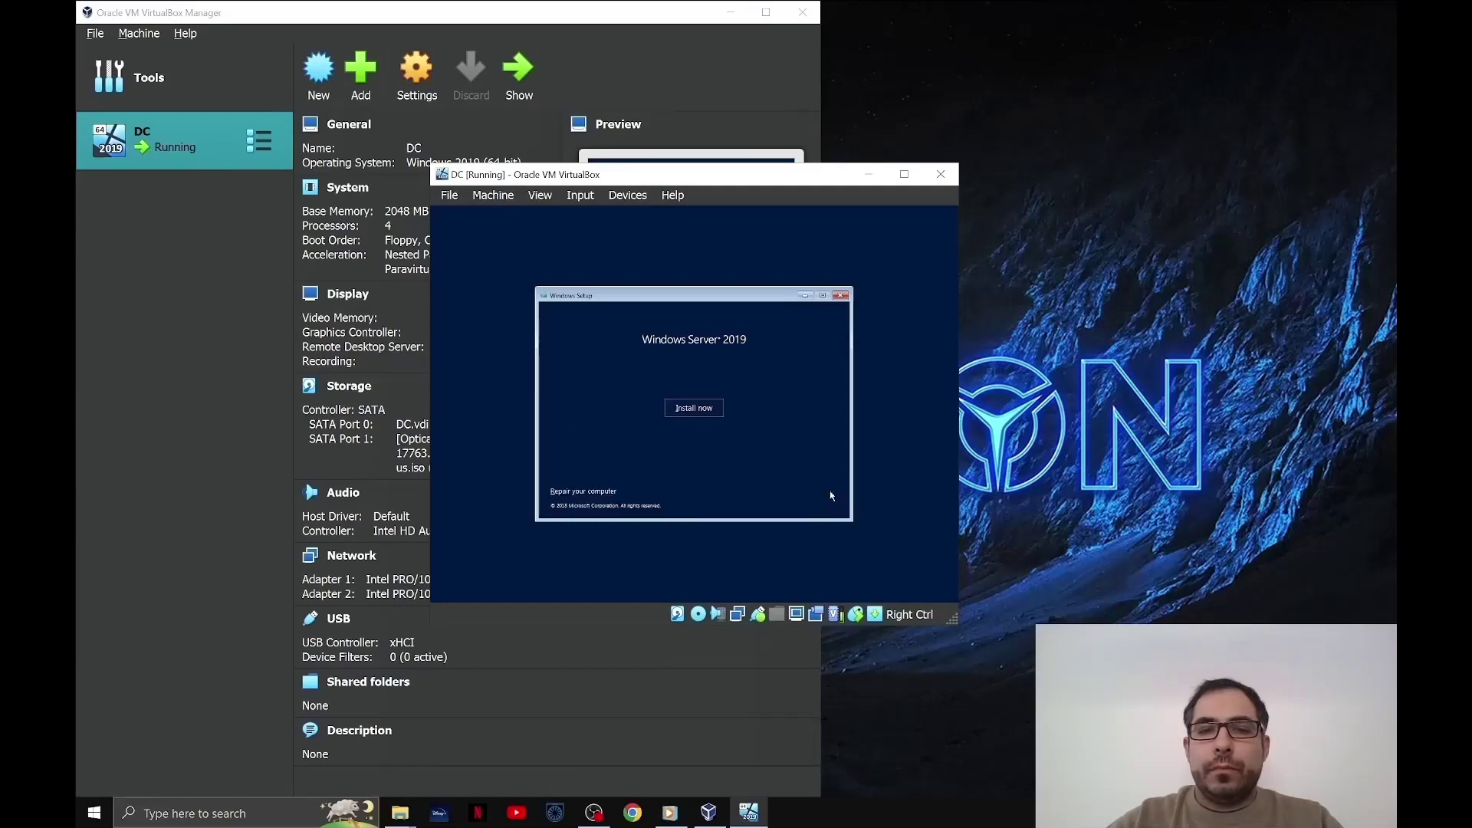
- Start the install and choose Windows Server 2019 Standard Evaluation (Desktop Experience)
left_click(694, 408)
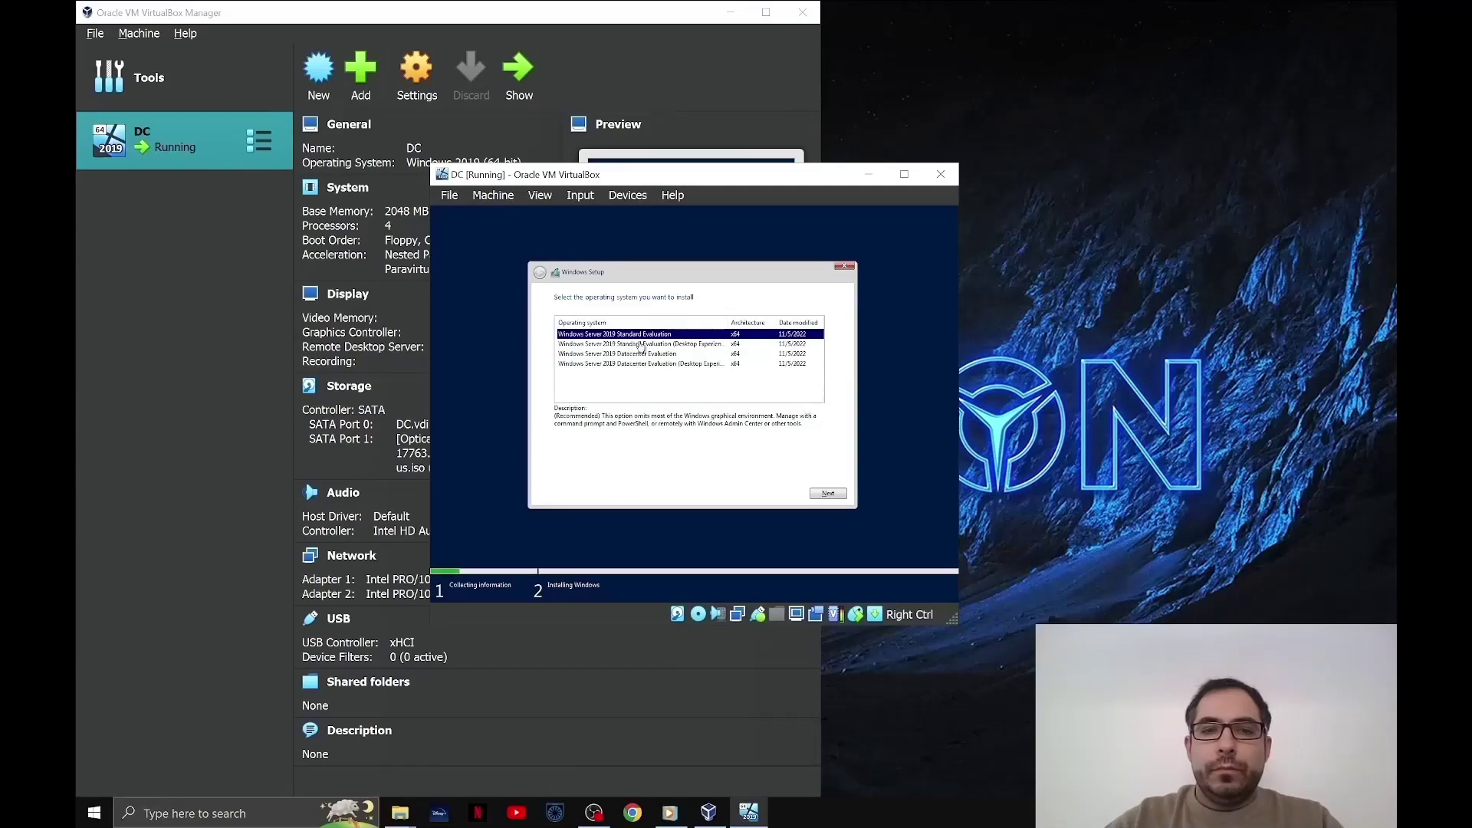
left_click(689, 351)
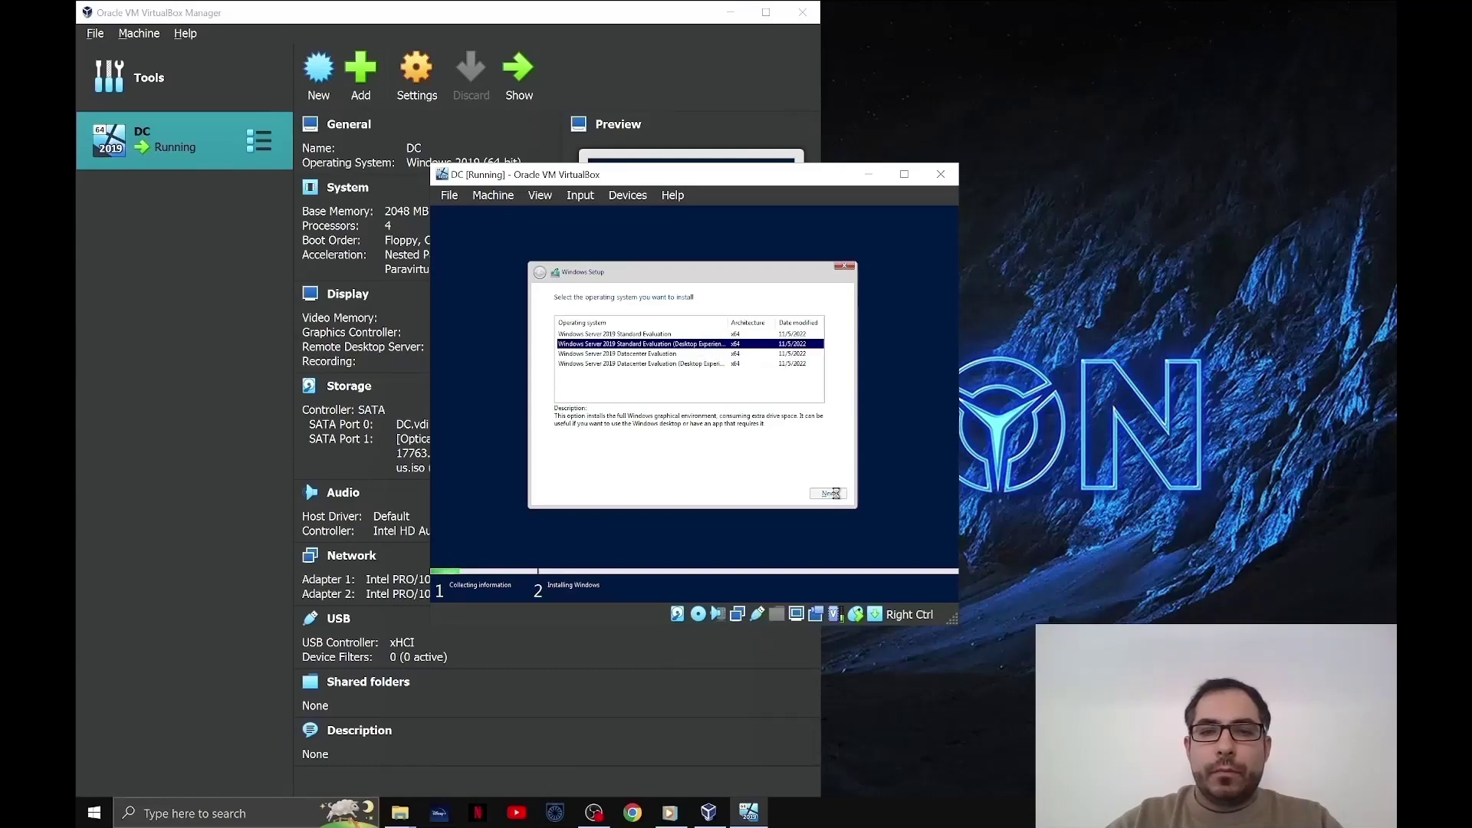
left_click(835, 494)
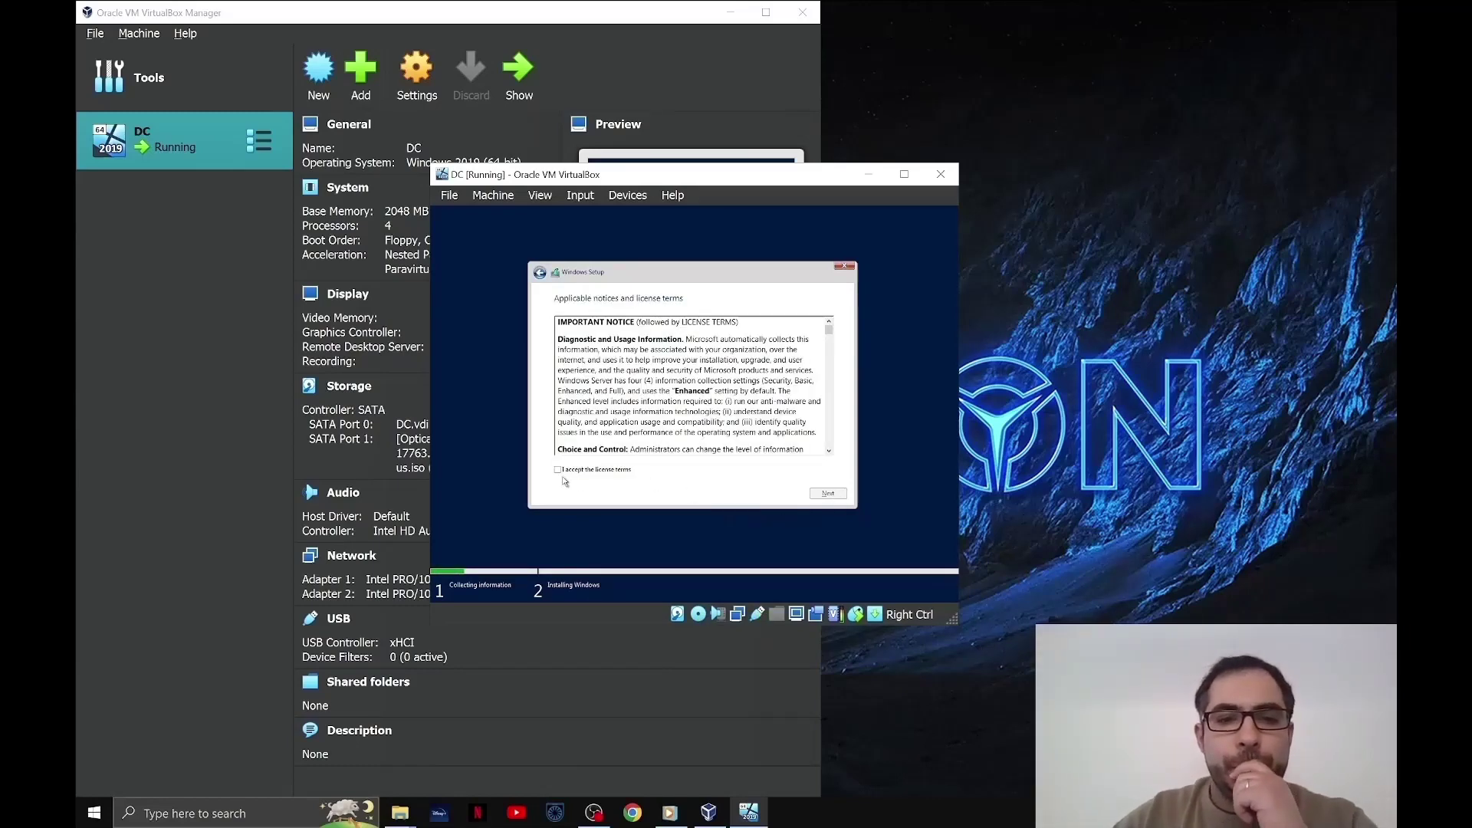
- Accept the license and do a Custom install onto the 50 GB Drive 0
left_click(559, 469)
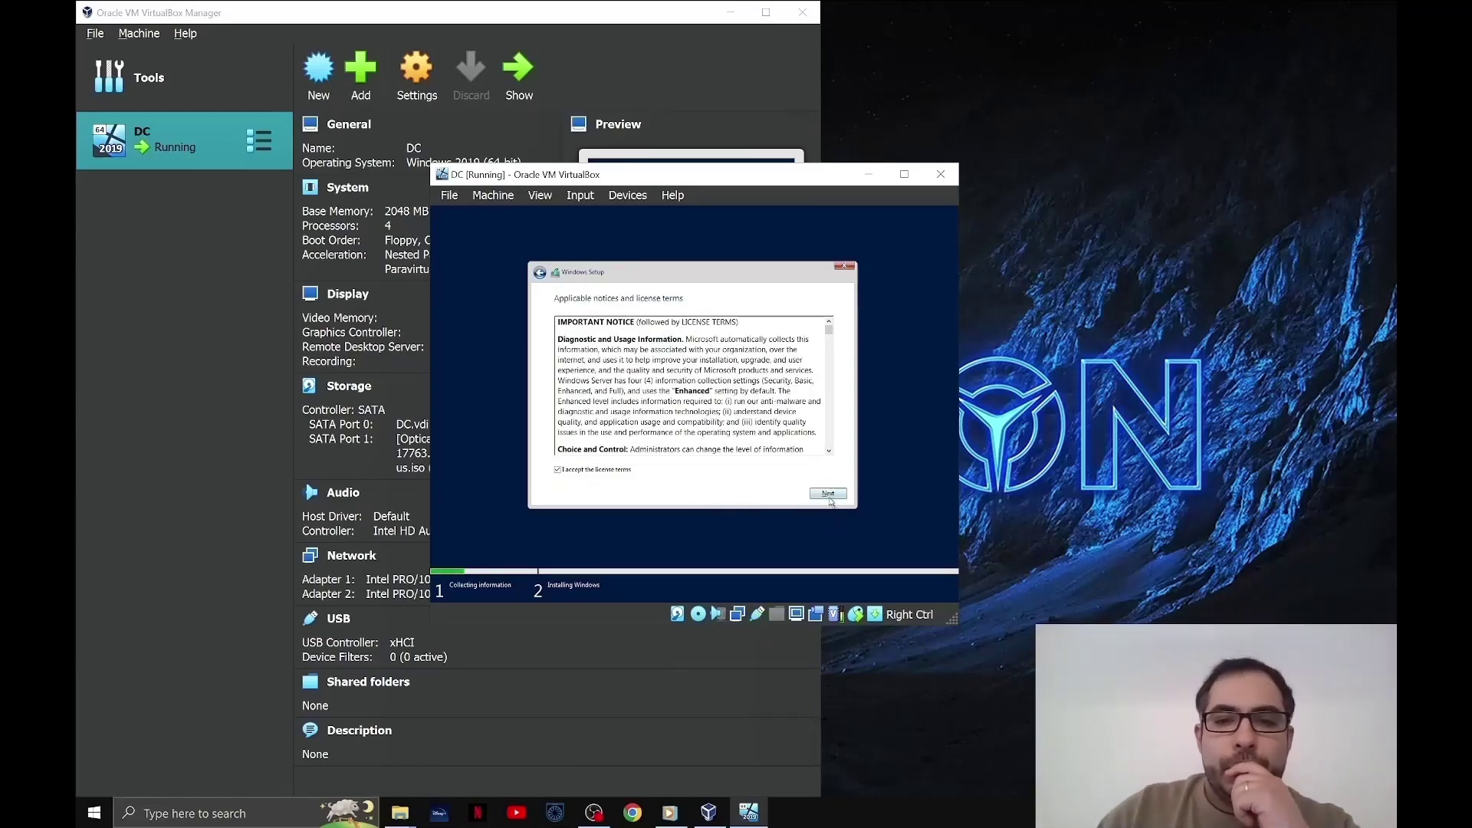
left_click(825, 495)
left_click(646, 388)
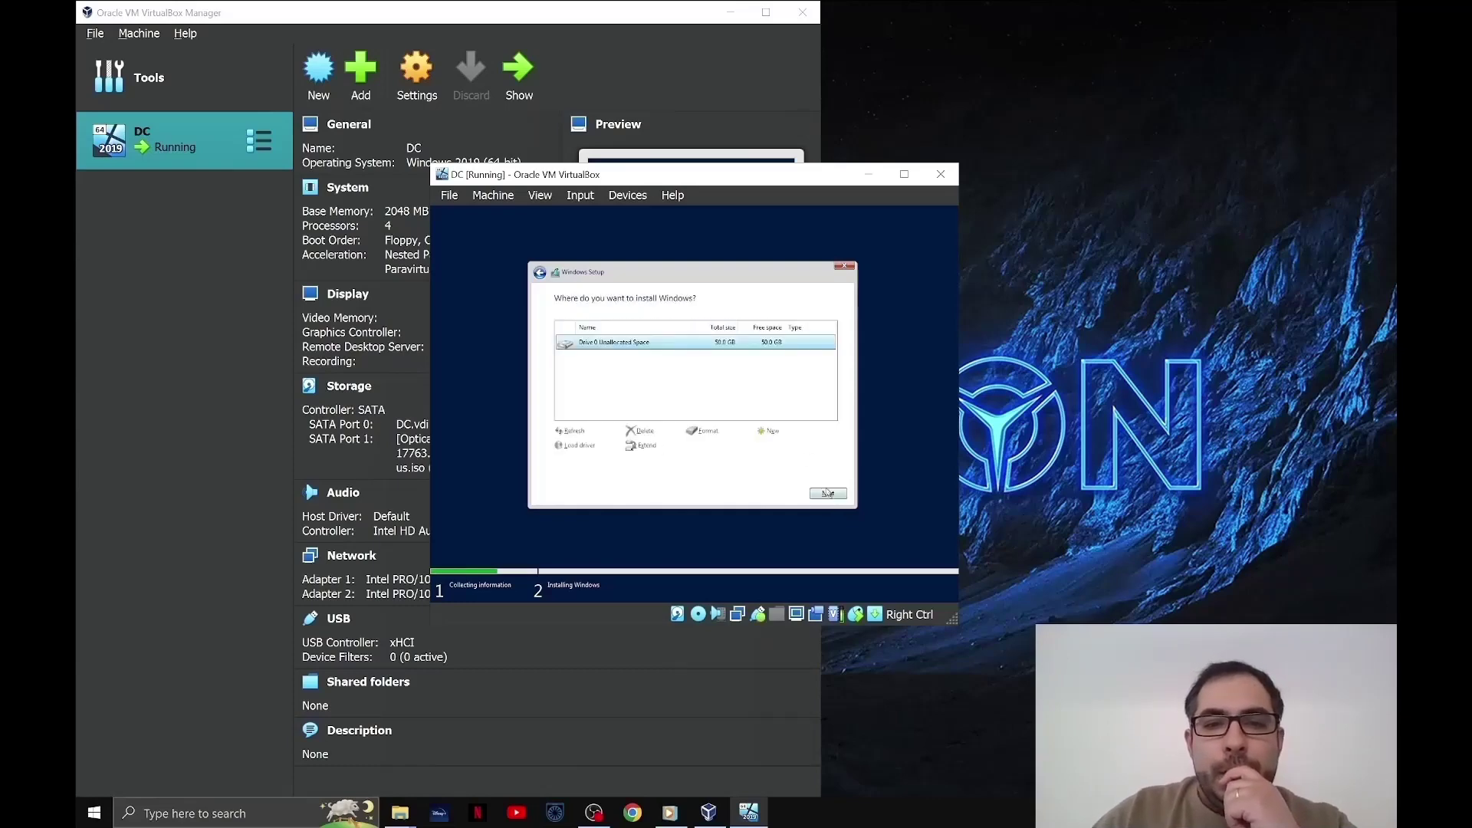
left_click(832, 496)
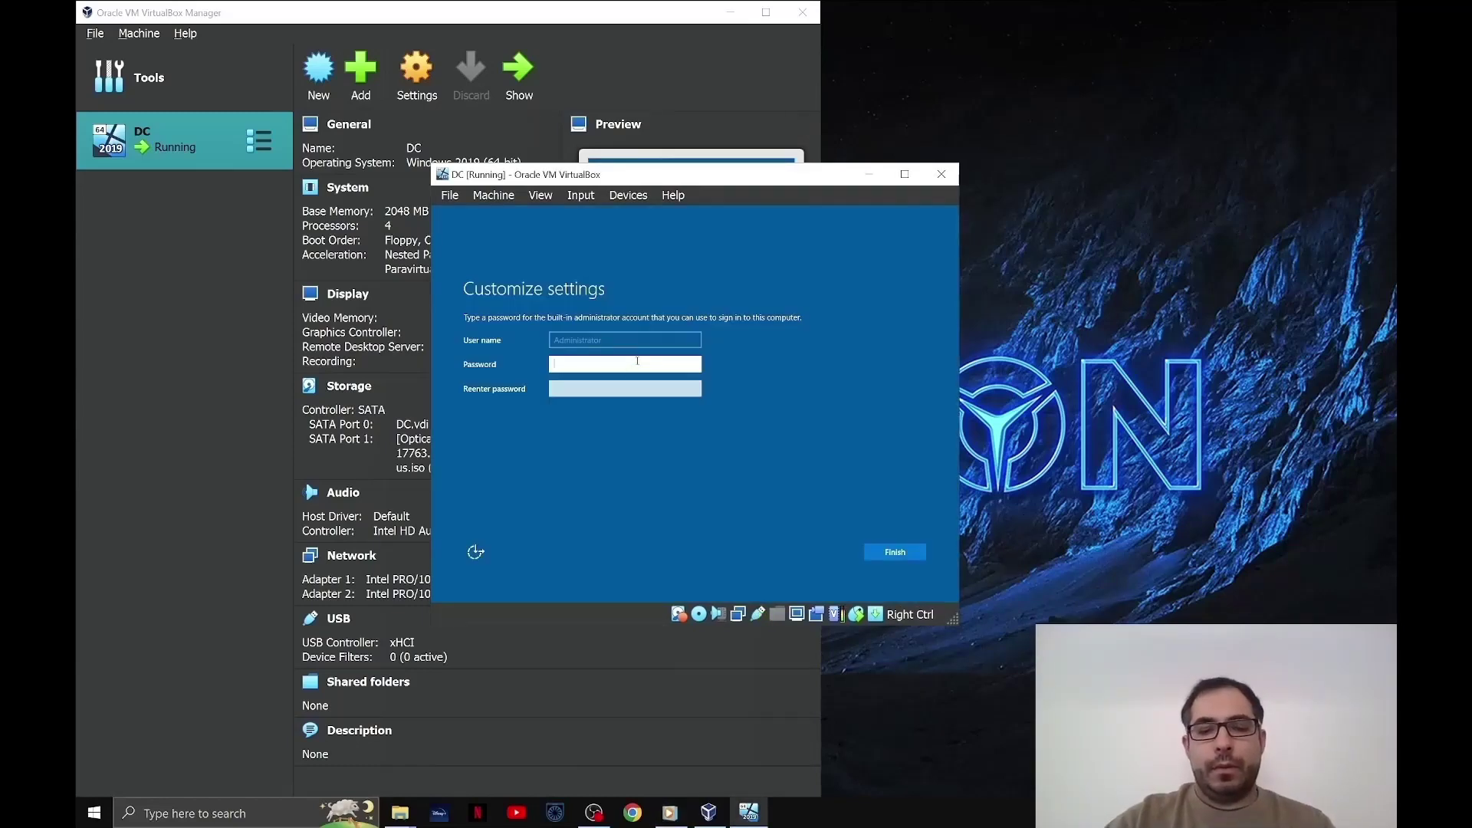
- Enter and confirm the built-in Administrator password to finish setup
type("Passw")
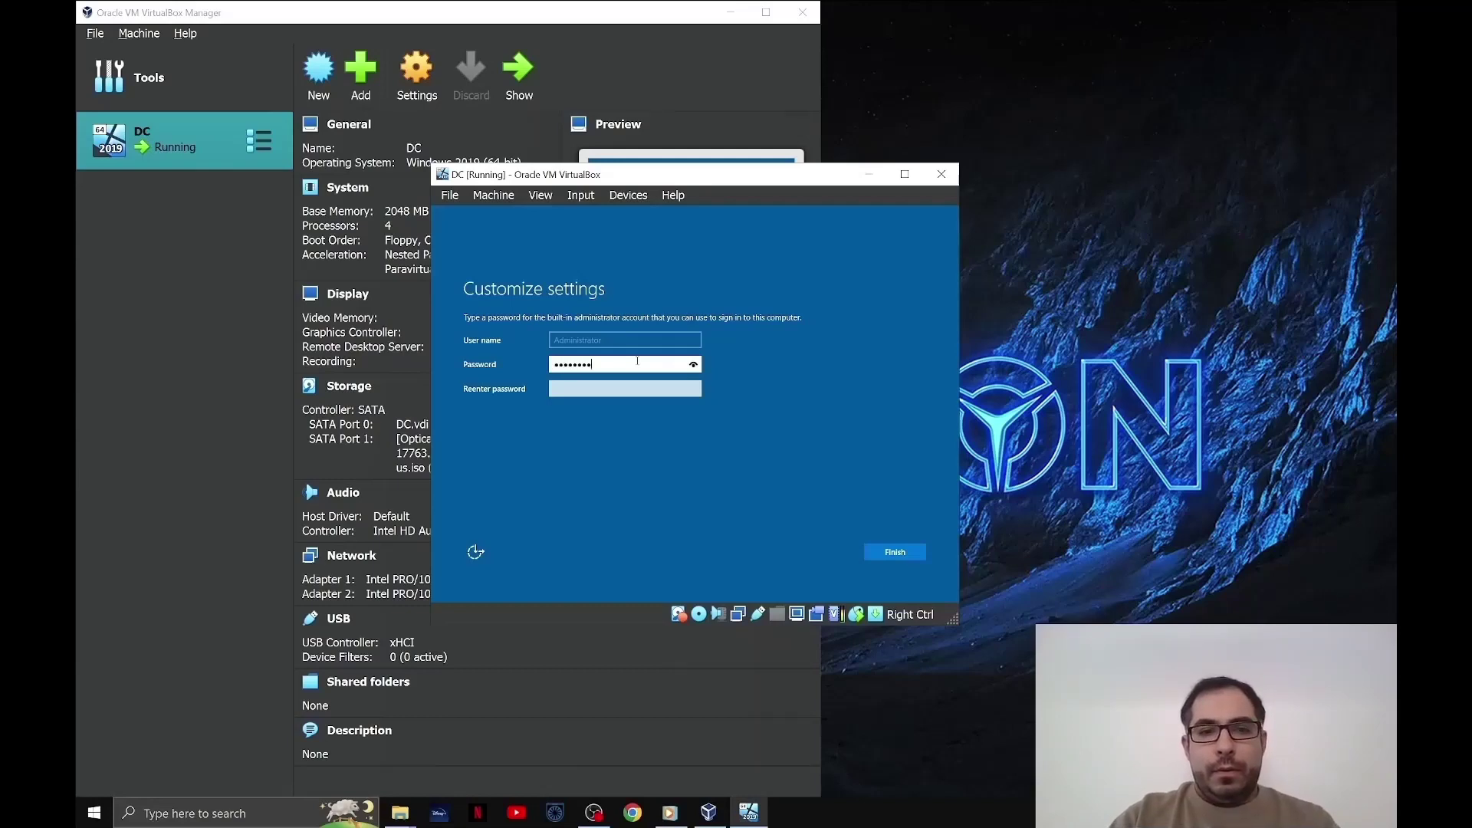
key("Tab")
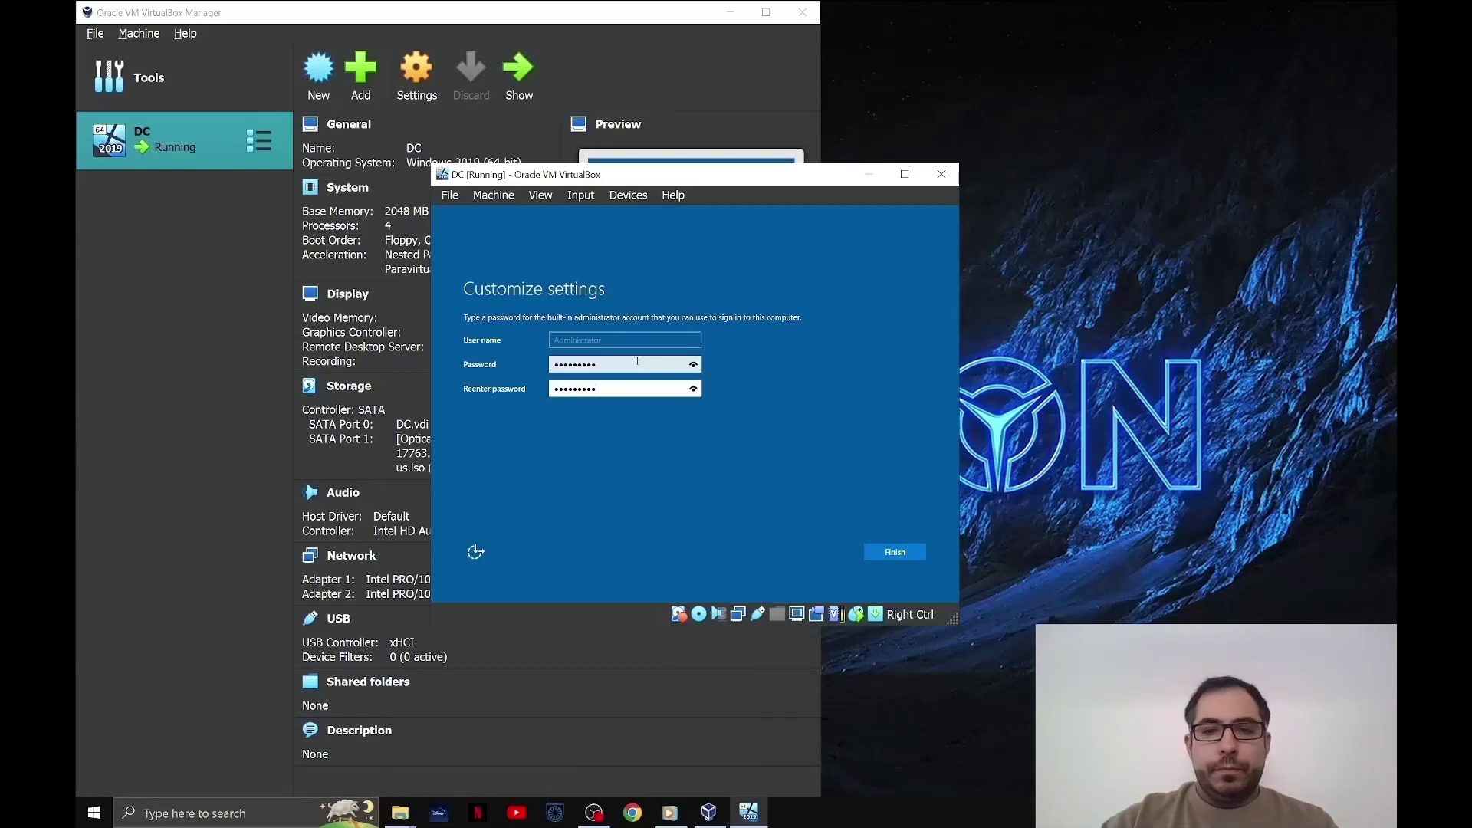
left_click(897, 553)
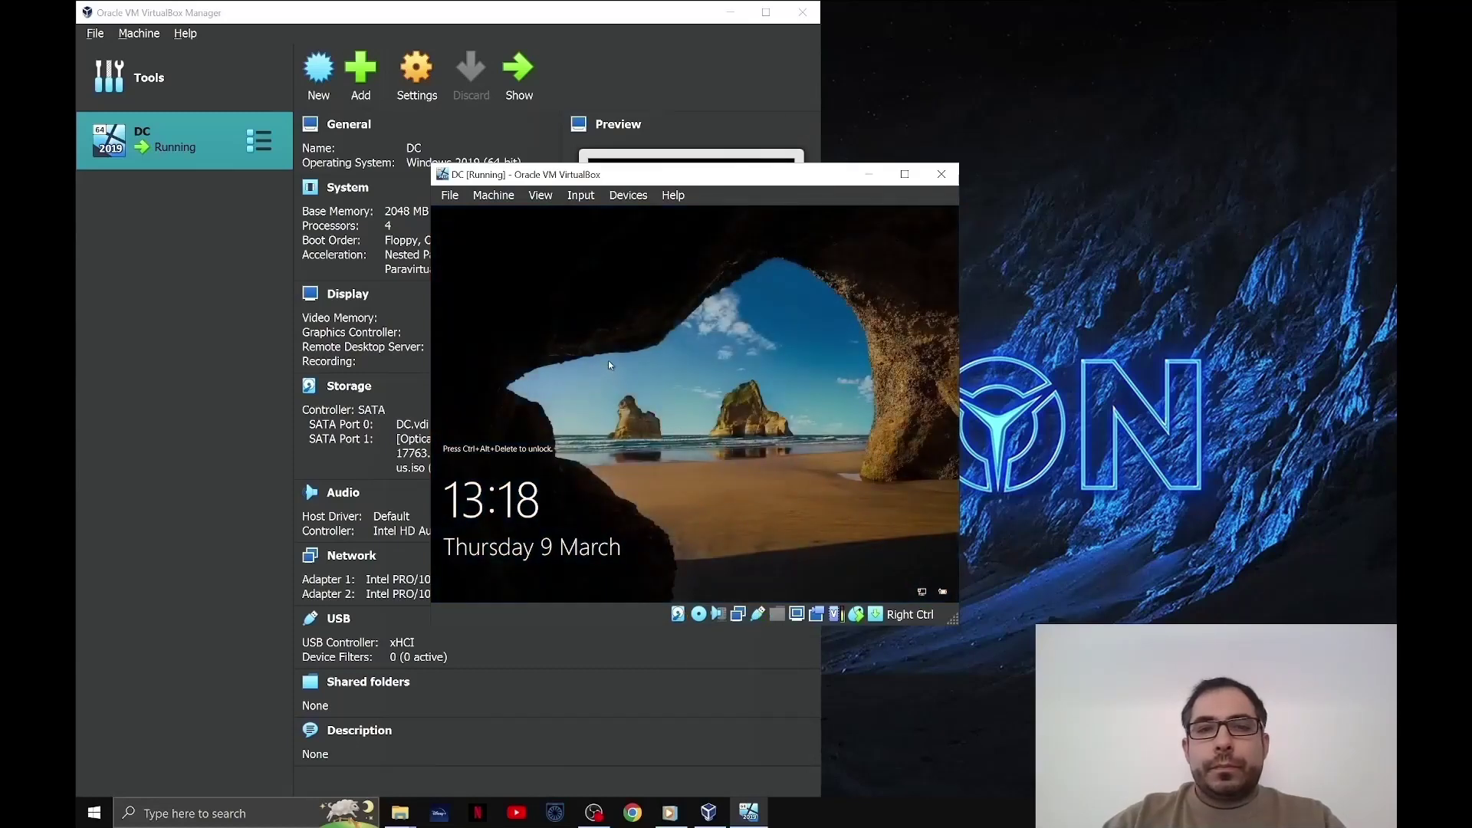
- Send Ctrl-Alt-Del from the Input menu and sign in with the Administrator password
left_click(583, 198)
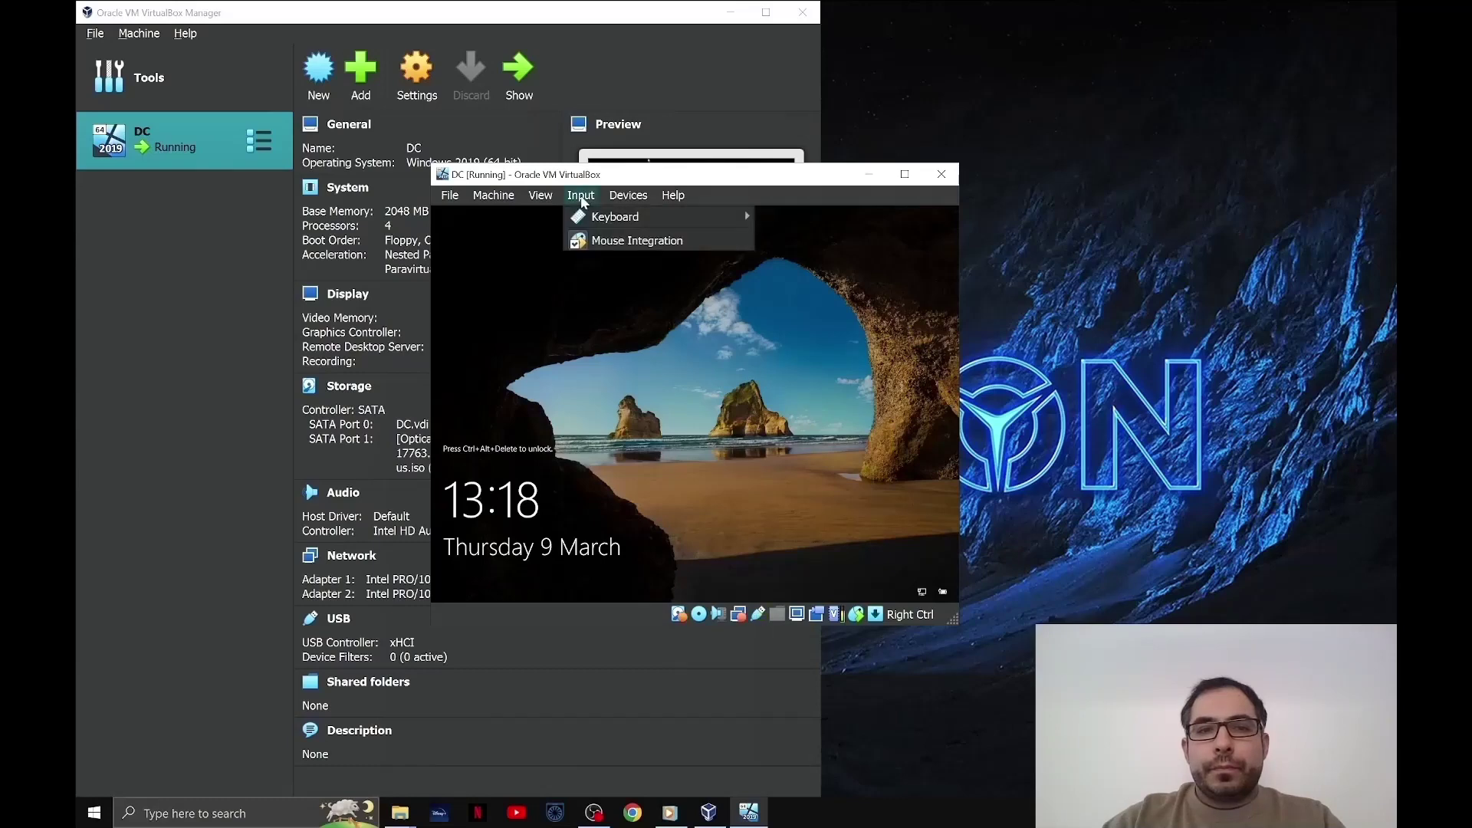
mouse_move(620, 222)
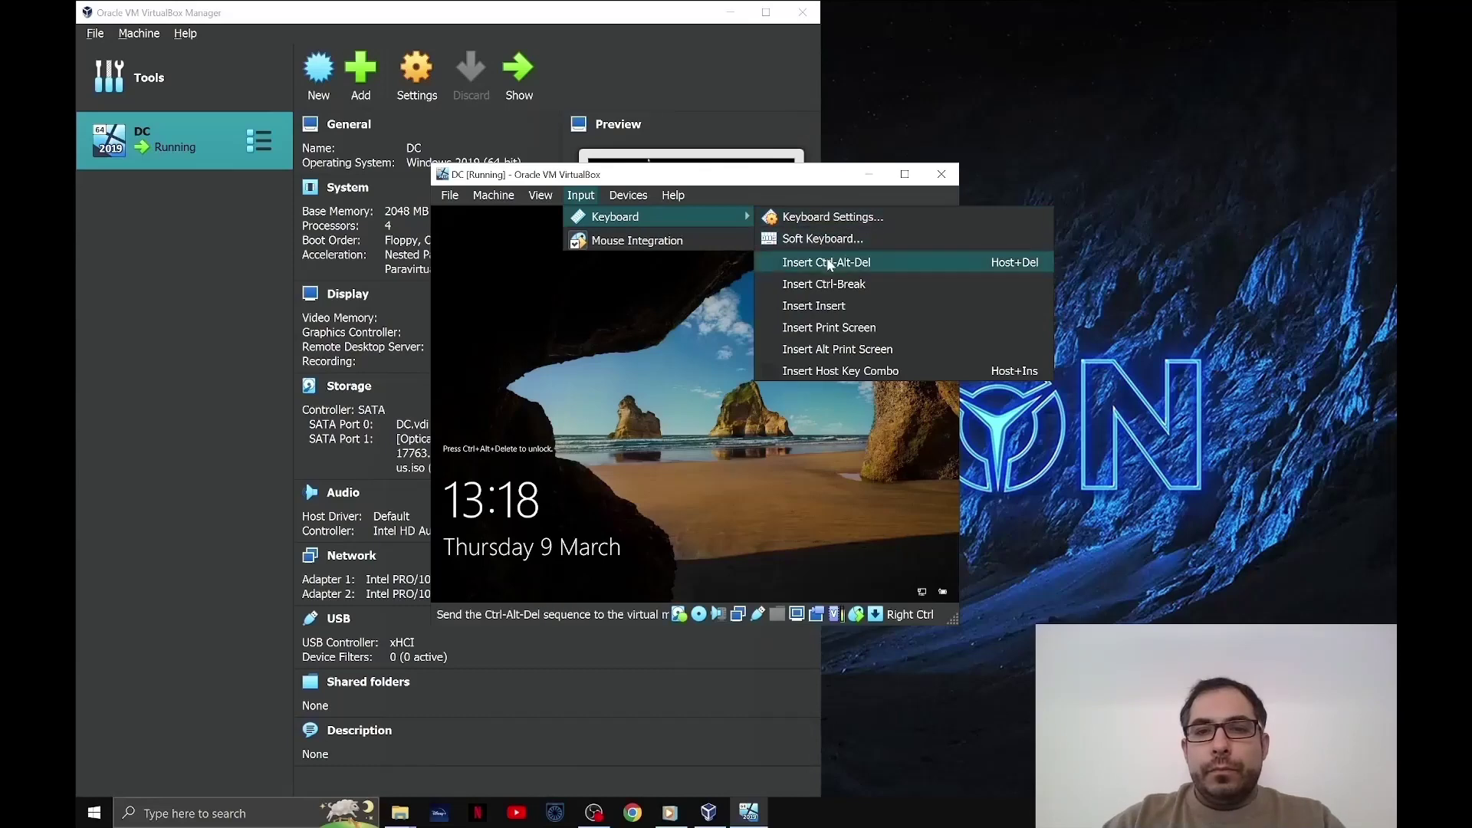
left_click(829, 264)
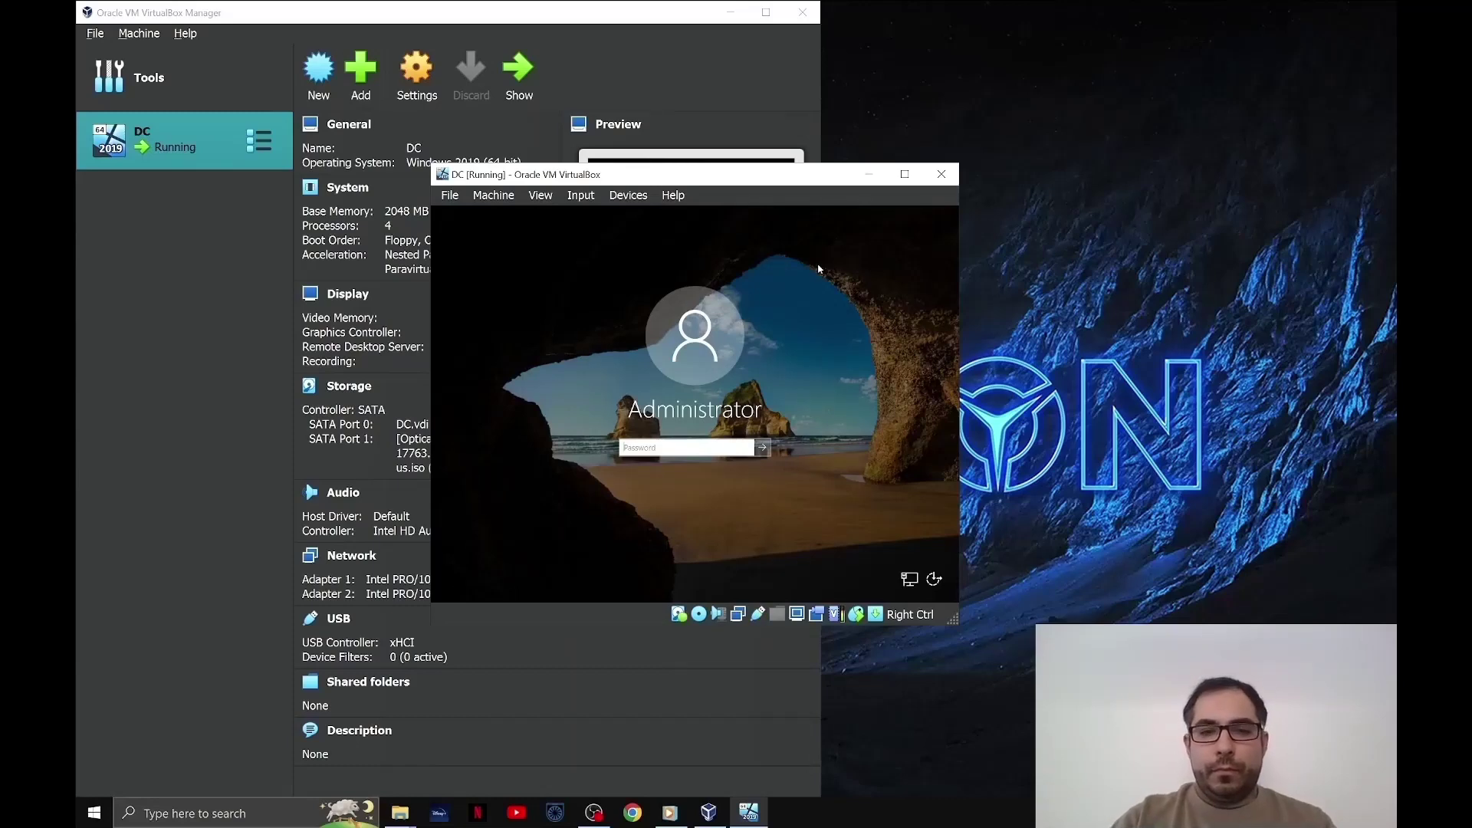
type("P@ssw0rd1")
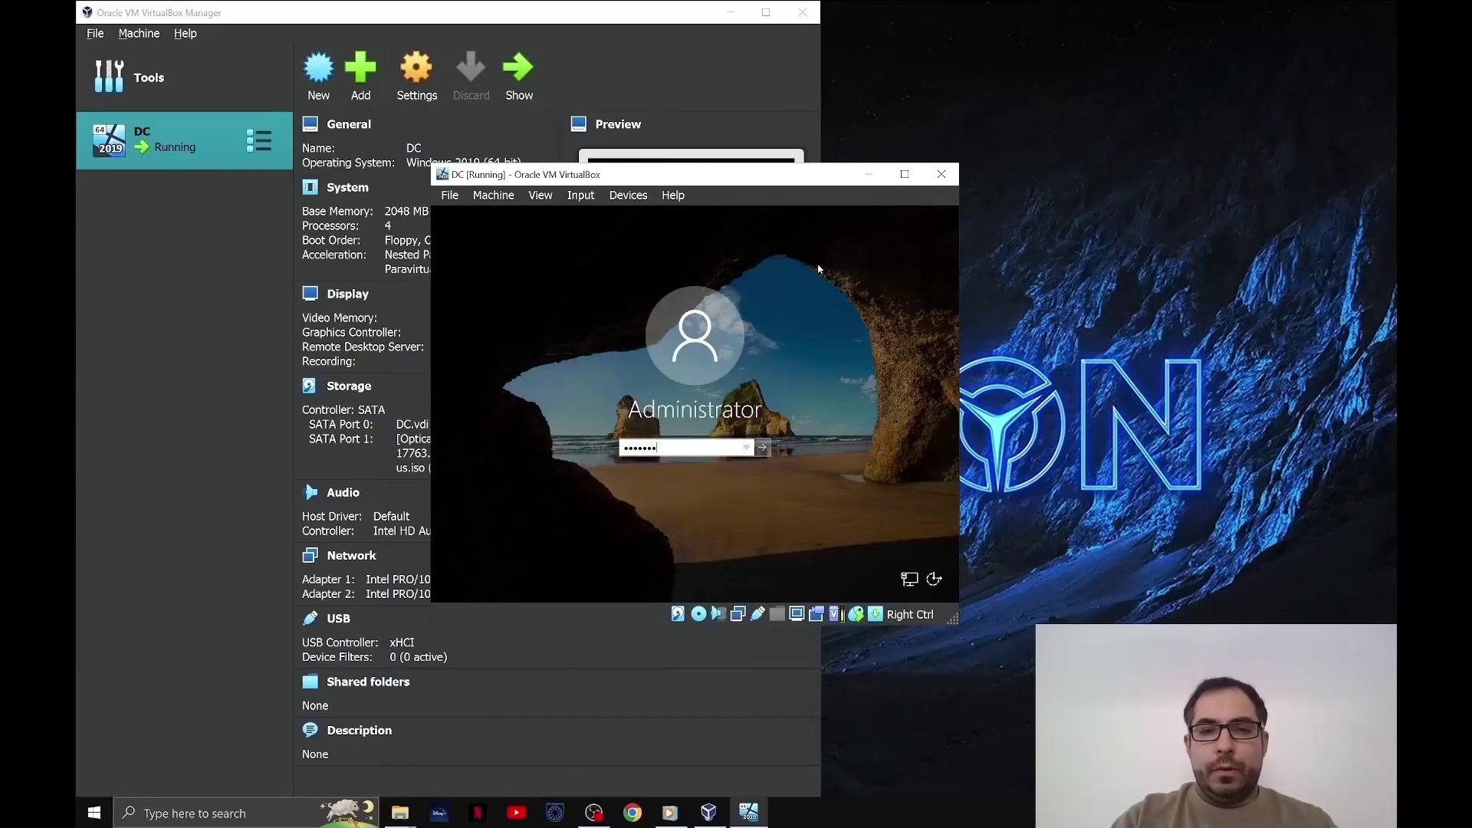
key("Return")
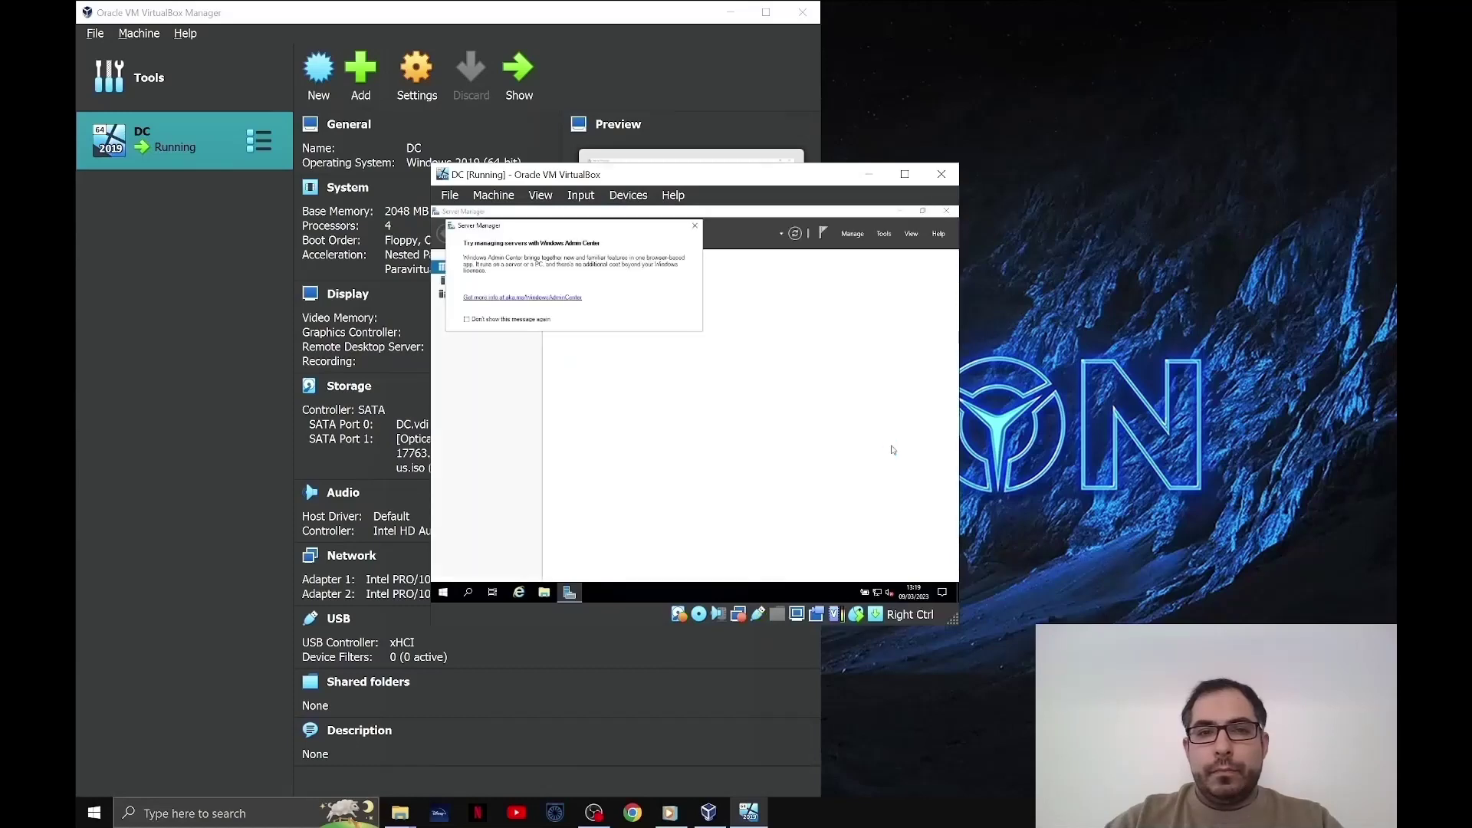
- Close the Windows Admin Center notice and minimize Server Manager
left_click(695, 225)
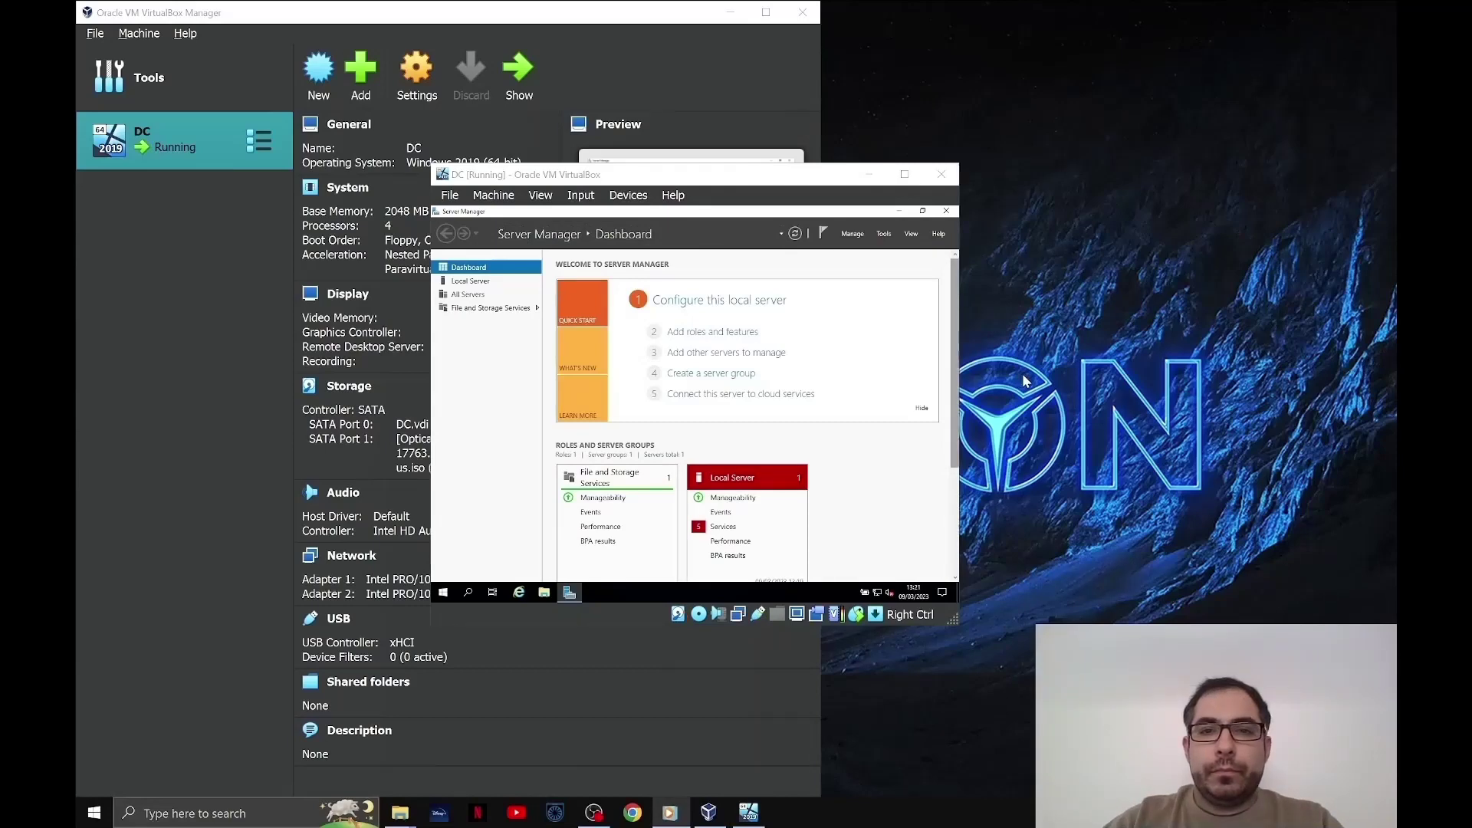
left_click(897, 212)
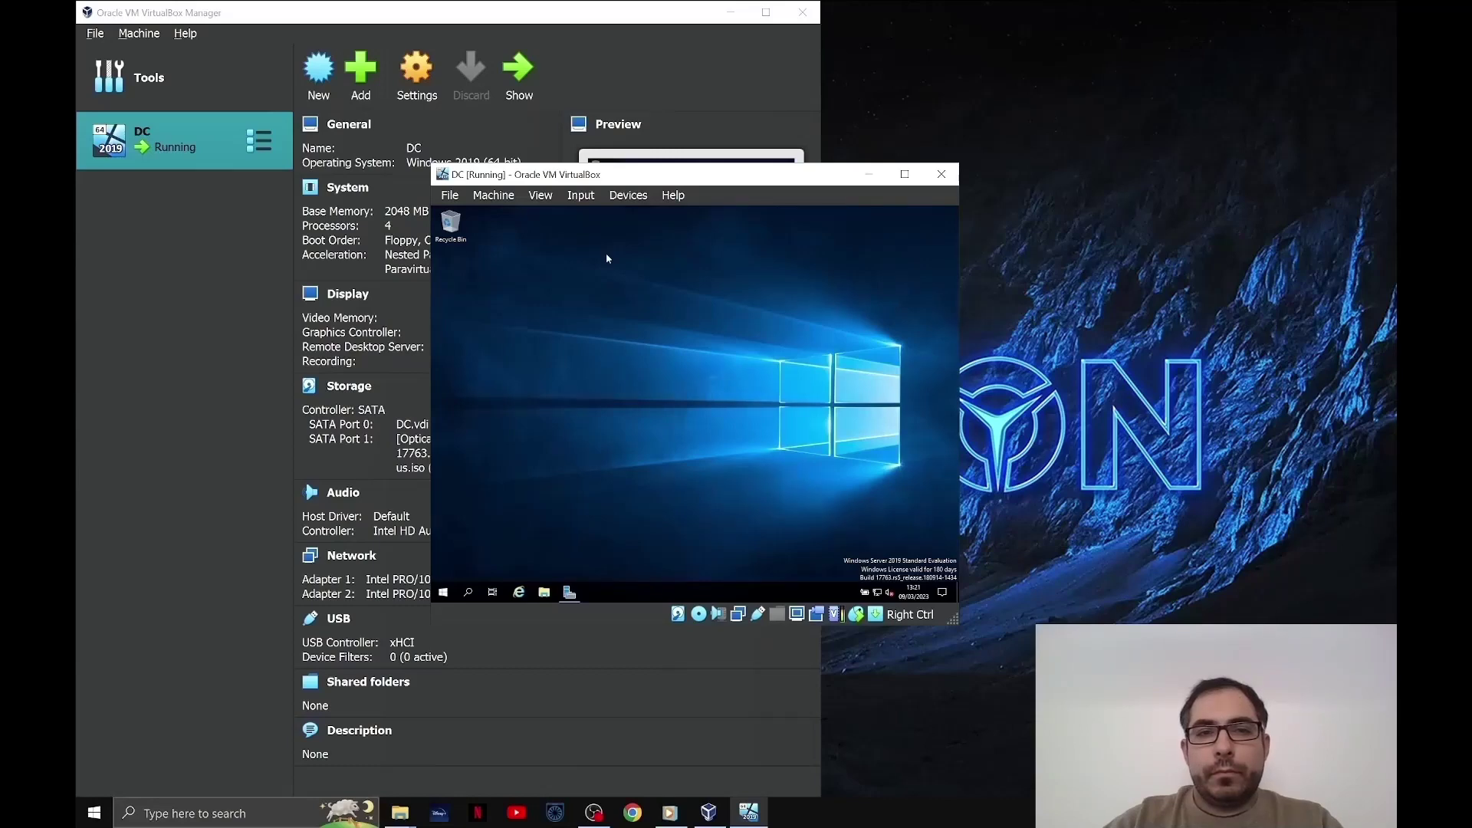
- Insert the Guest Additions CD image and open the CD drive in File Explorer
left_click(635, 198)
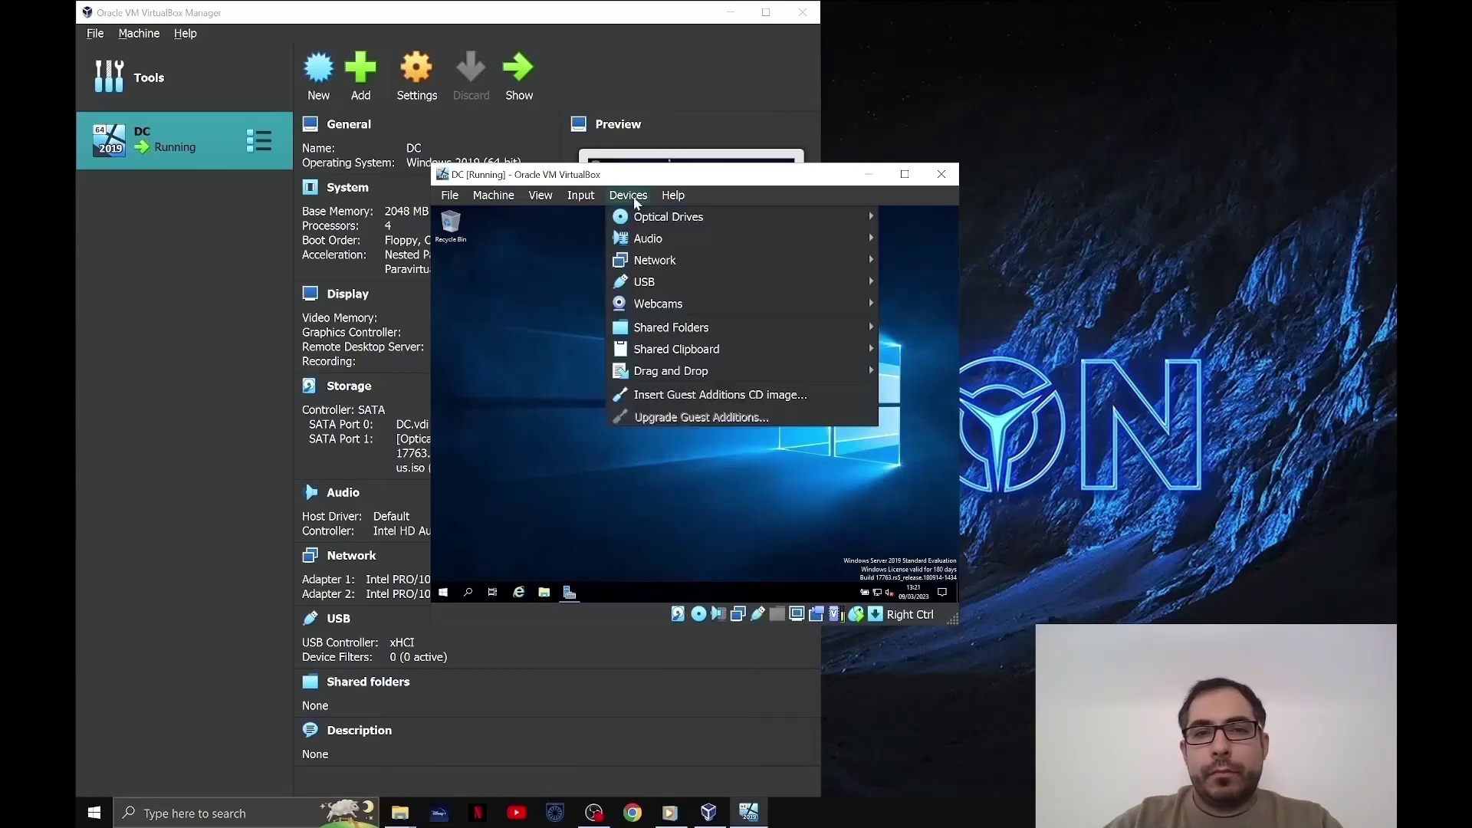
left_click(641, 395)
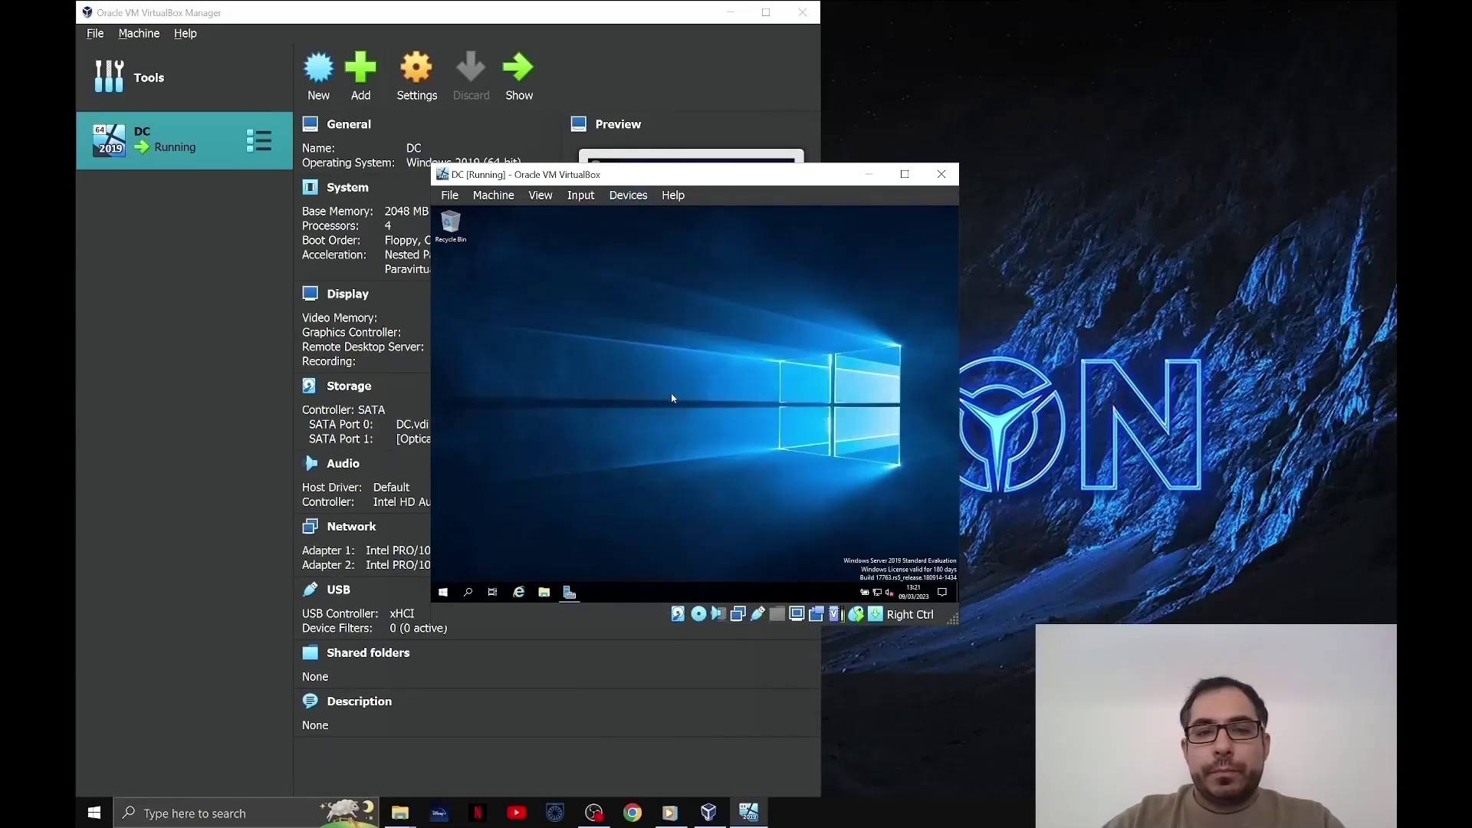
left_click(543, 592)
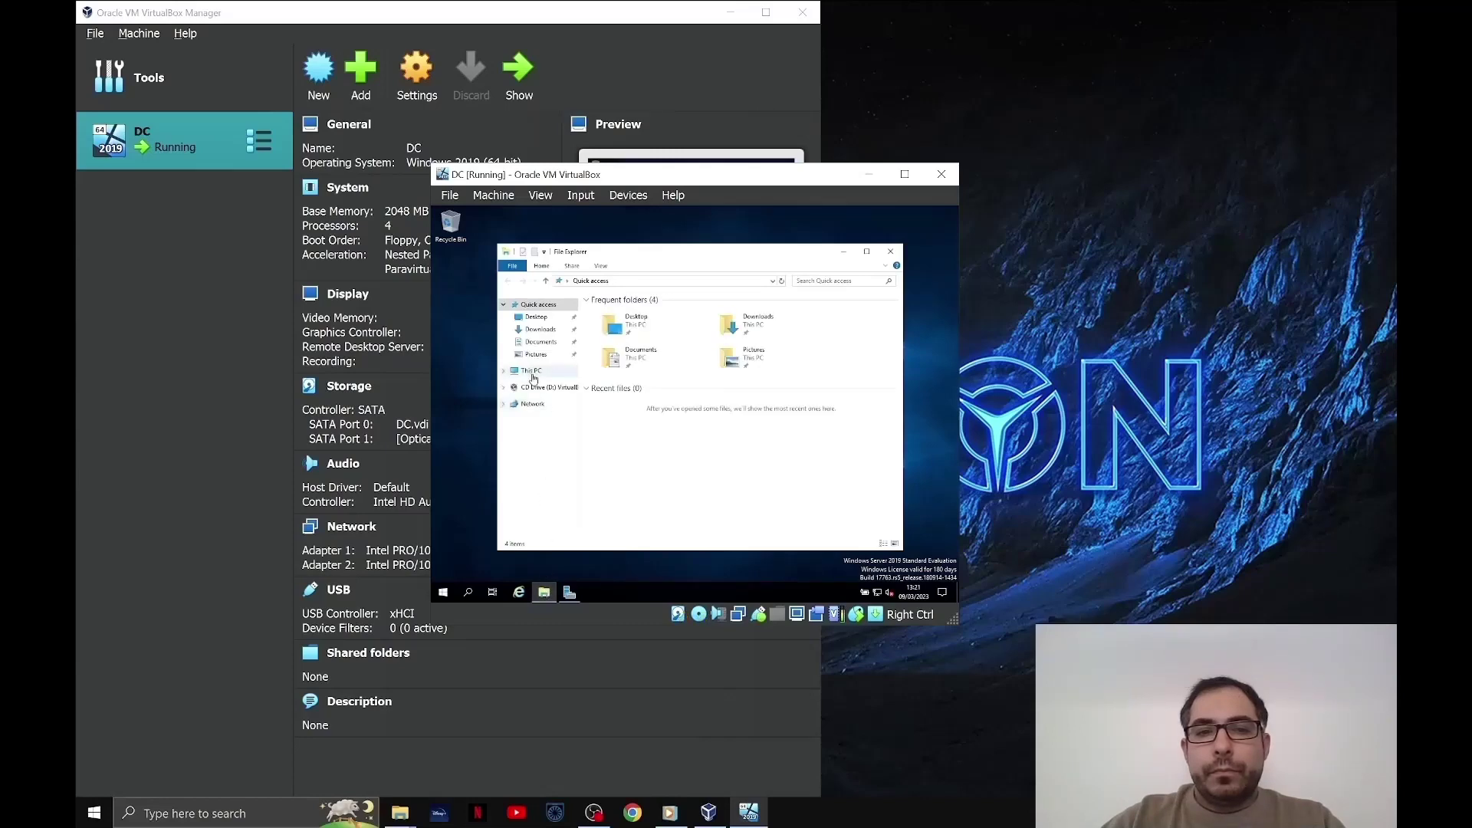
left_click(531, 370)
left_click(800, 454)
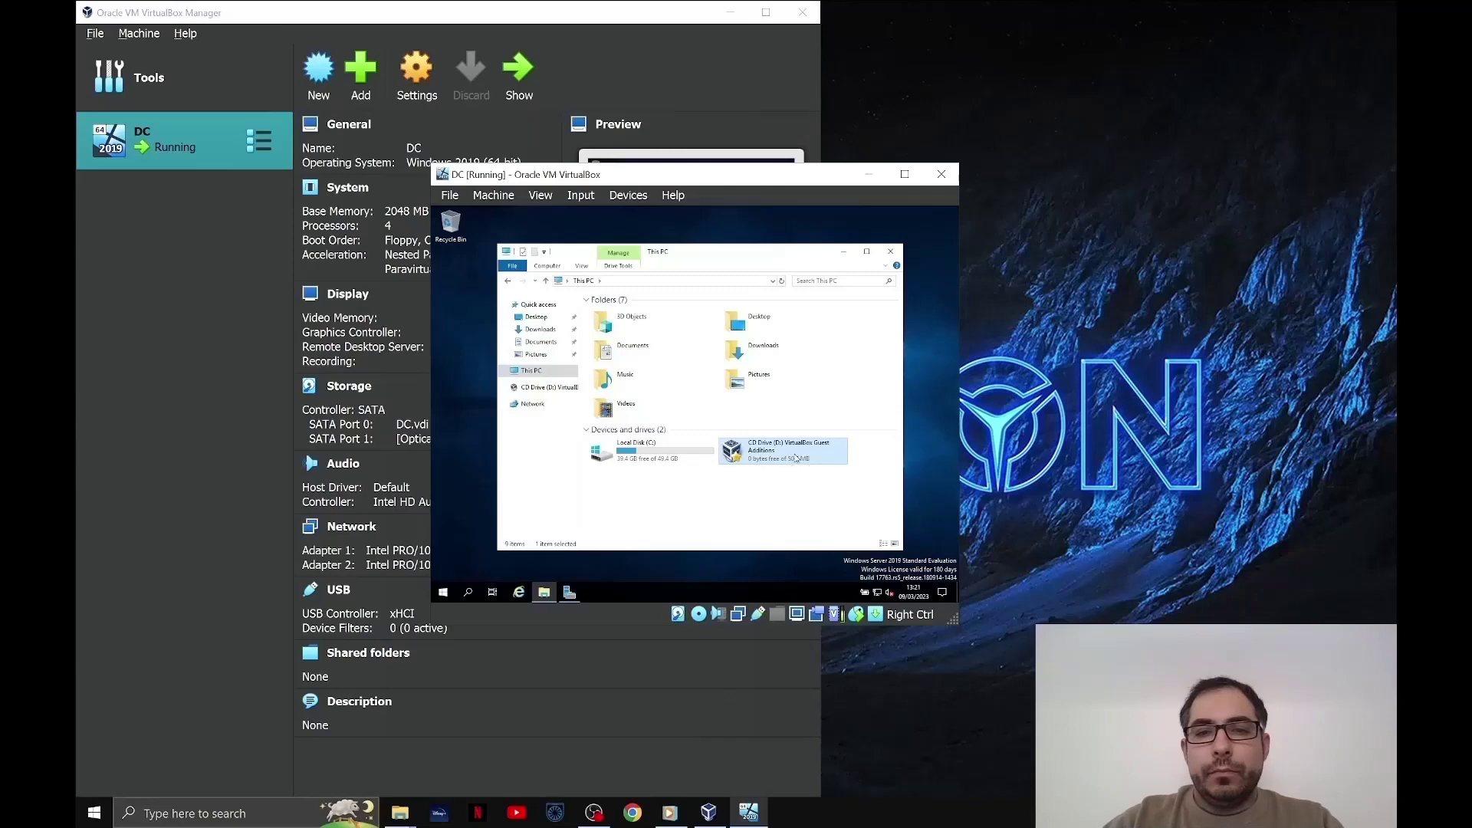
double_click(800, 454)
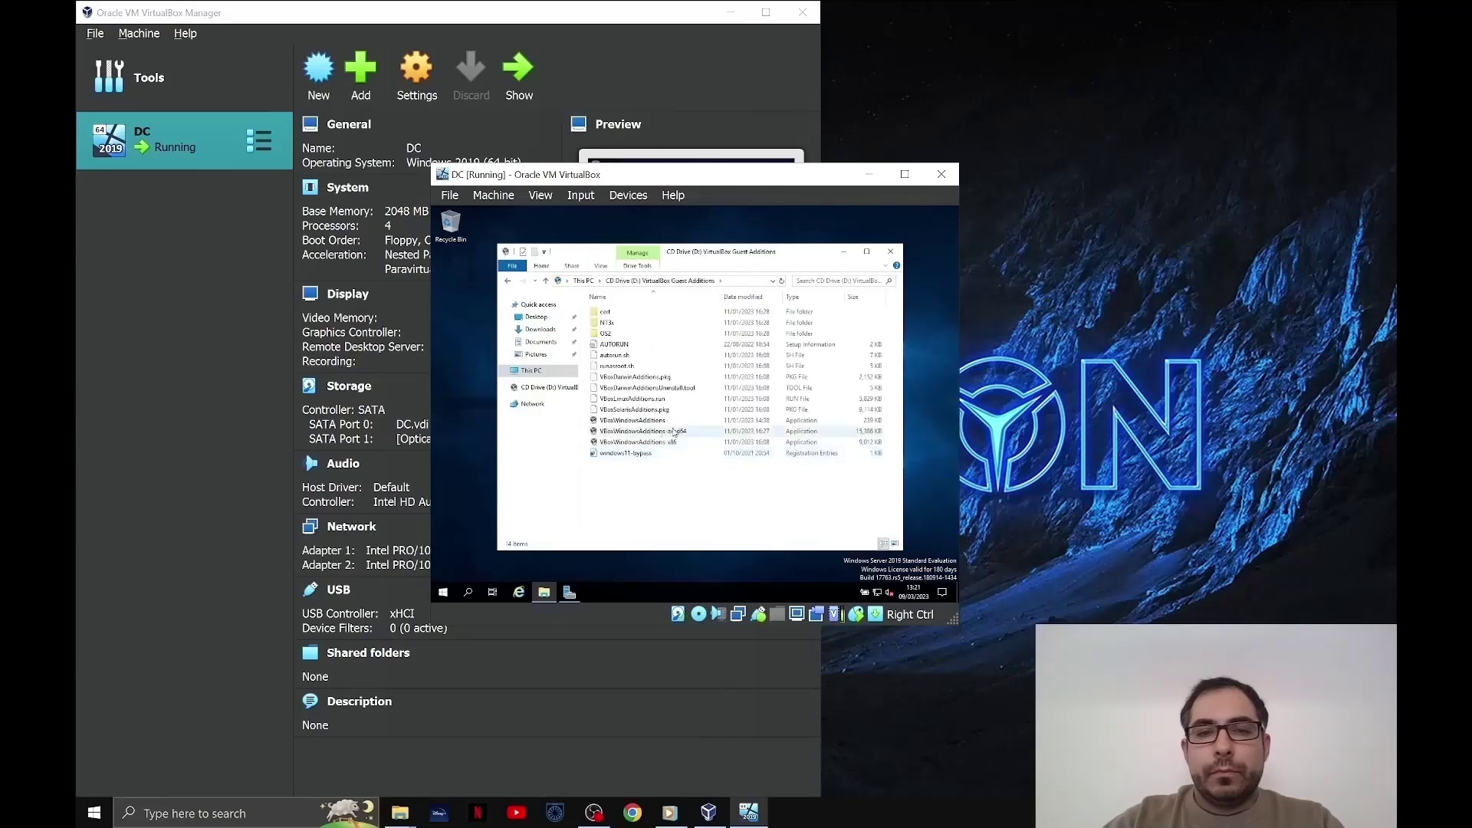
- Run VBoxWindowsAdditions-amd64 and complete the Guest Additions 7.0.6 install with default settings
left_click(685, 432)
double_click(682, 432)
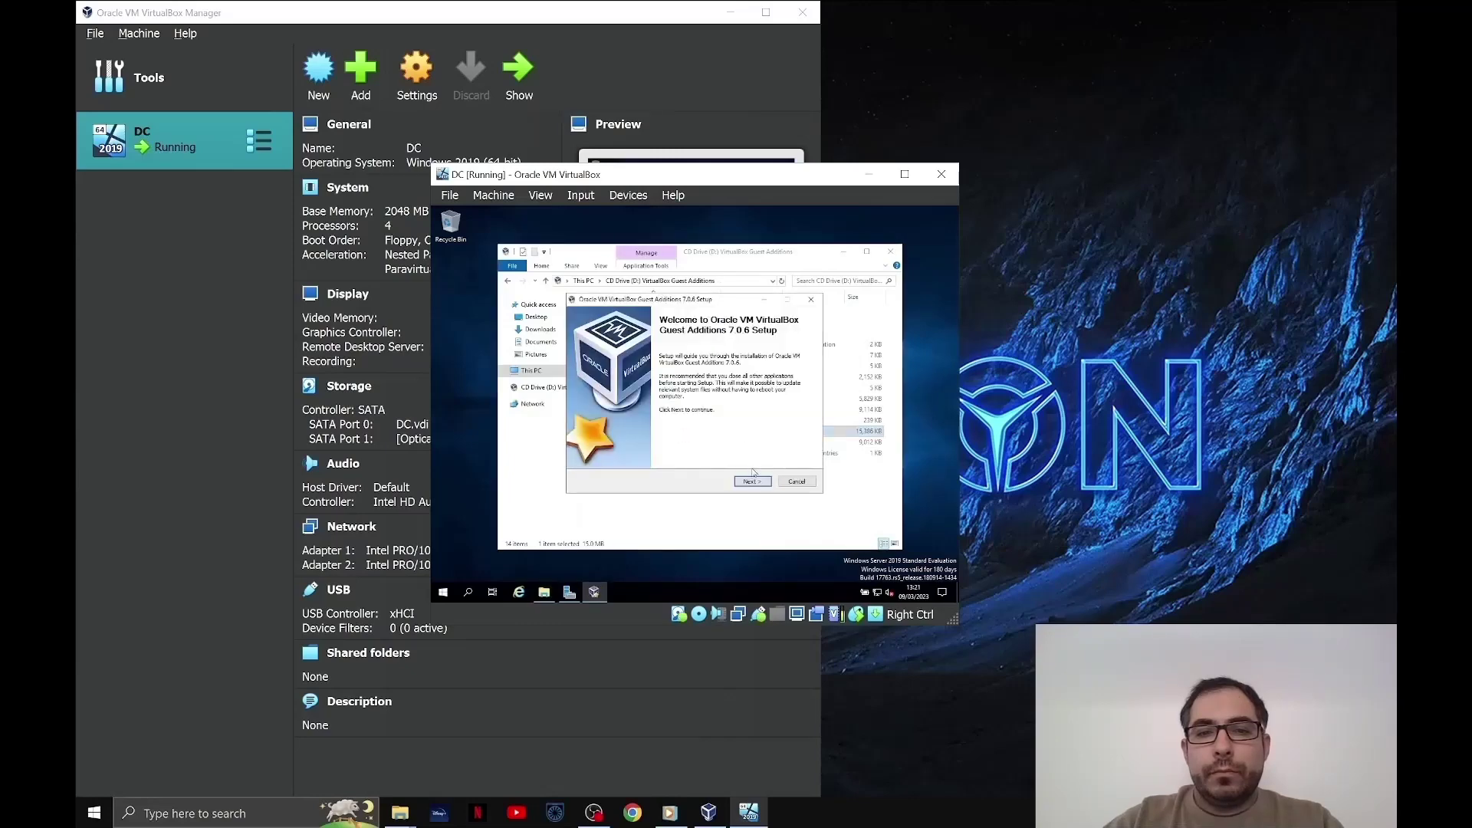
left_click(751, 481)
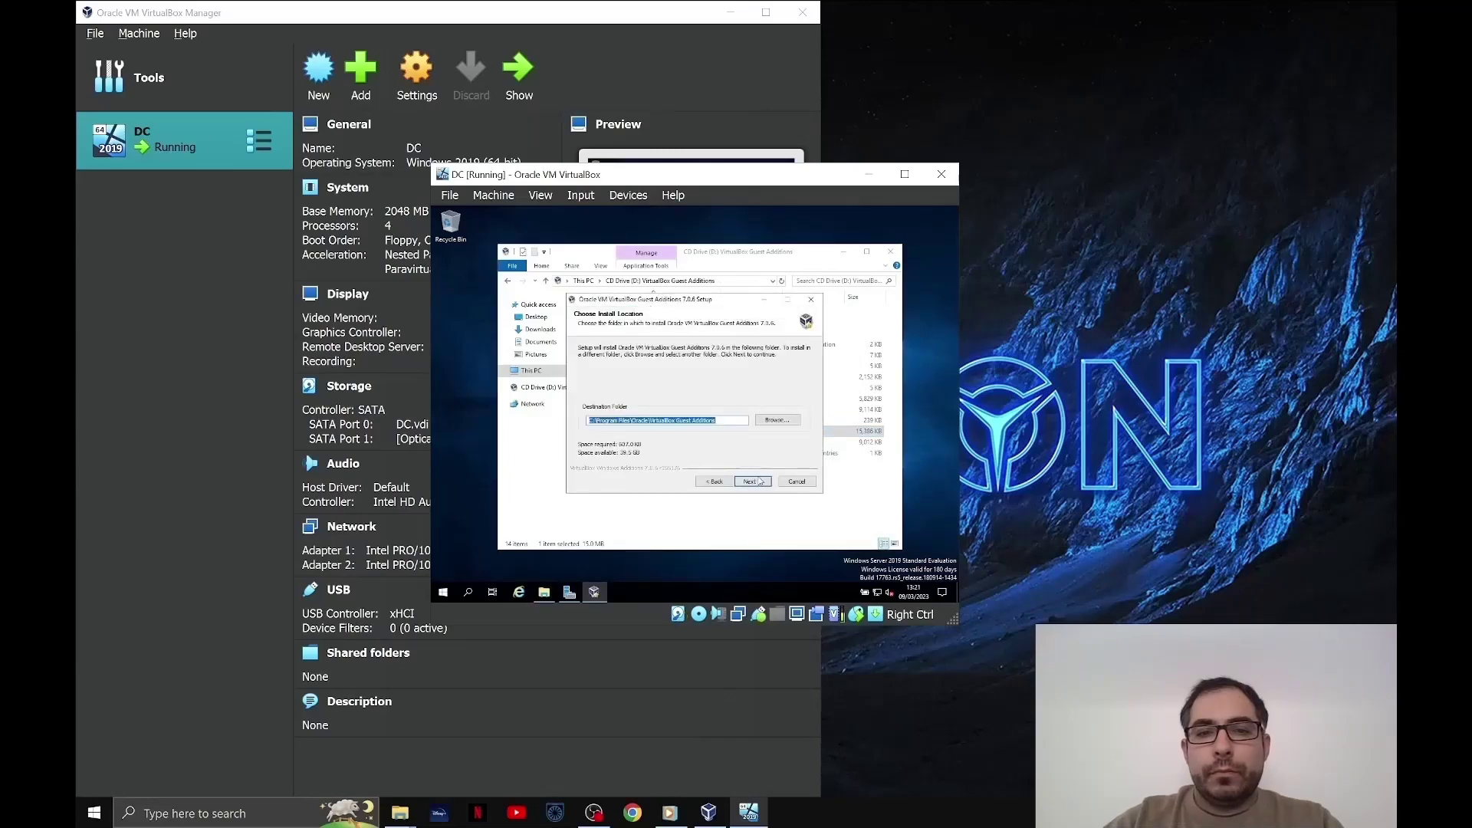
left_click(759, 482)
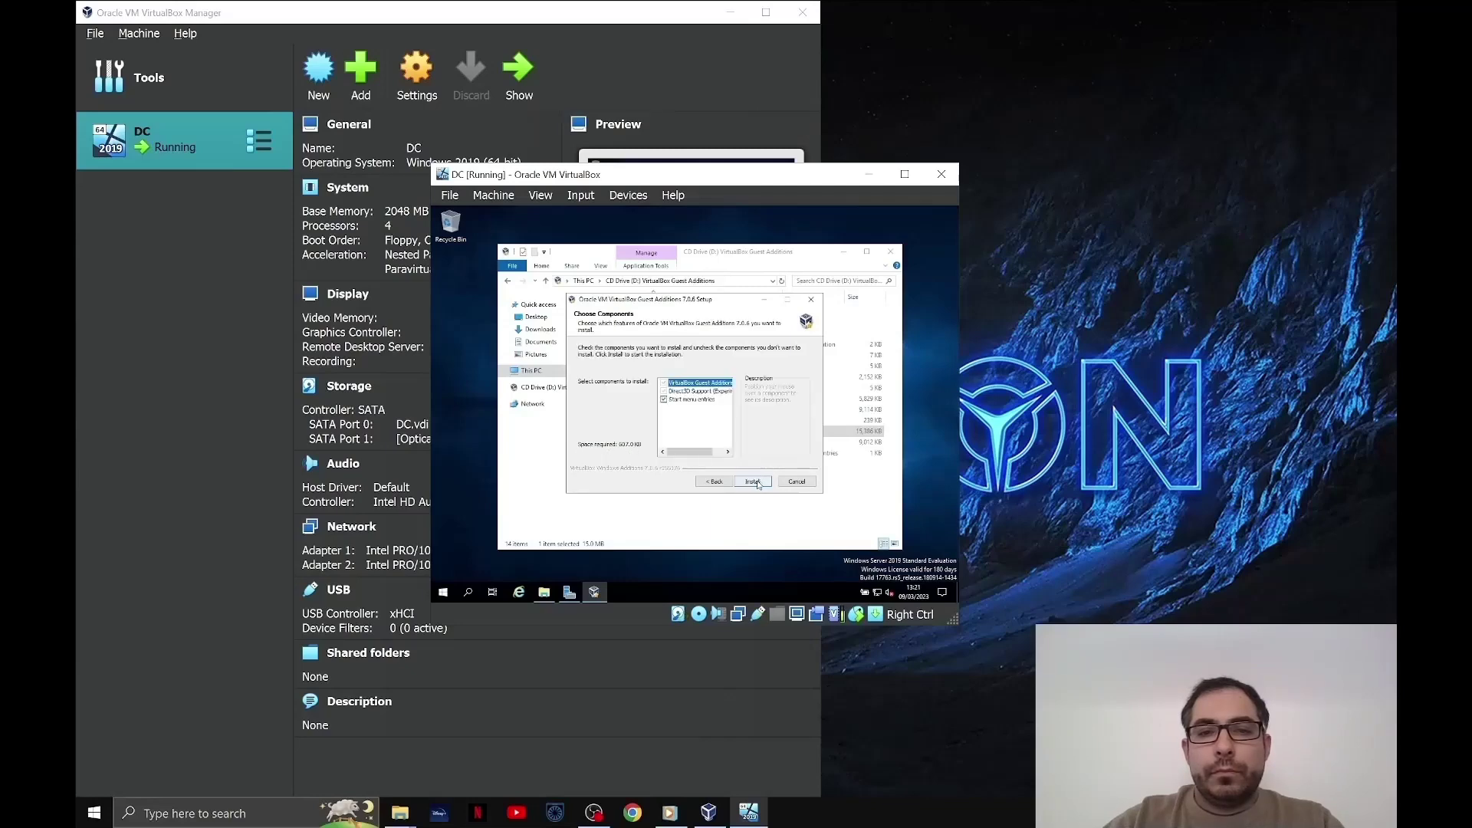
left_click(758, 483)
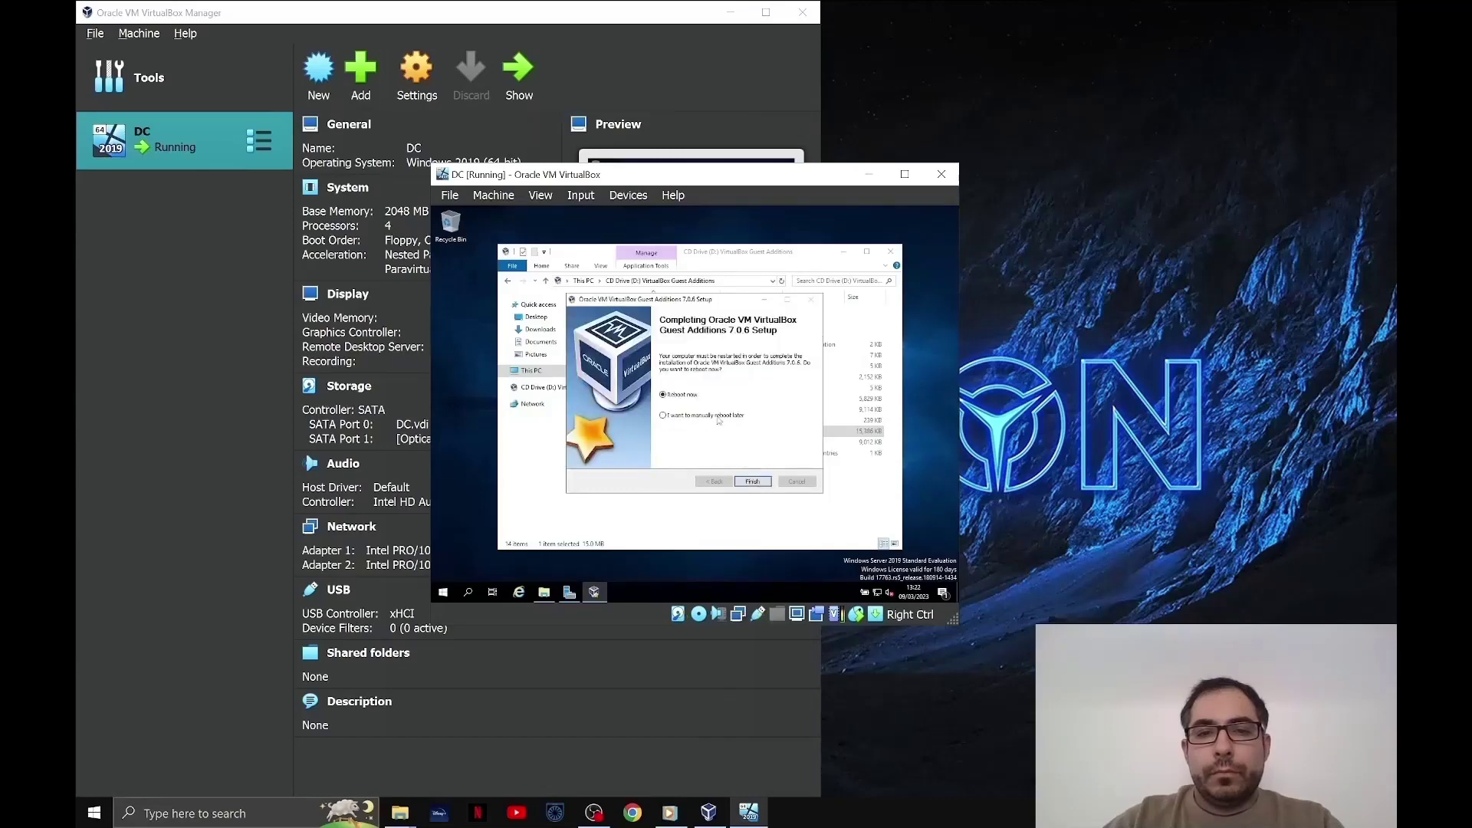
left_click(752, 481)
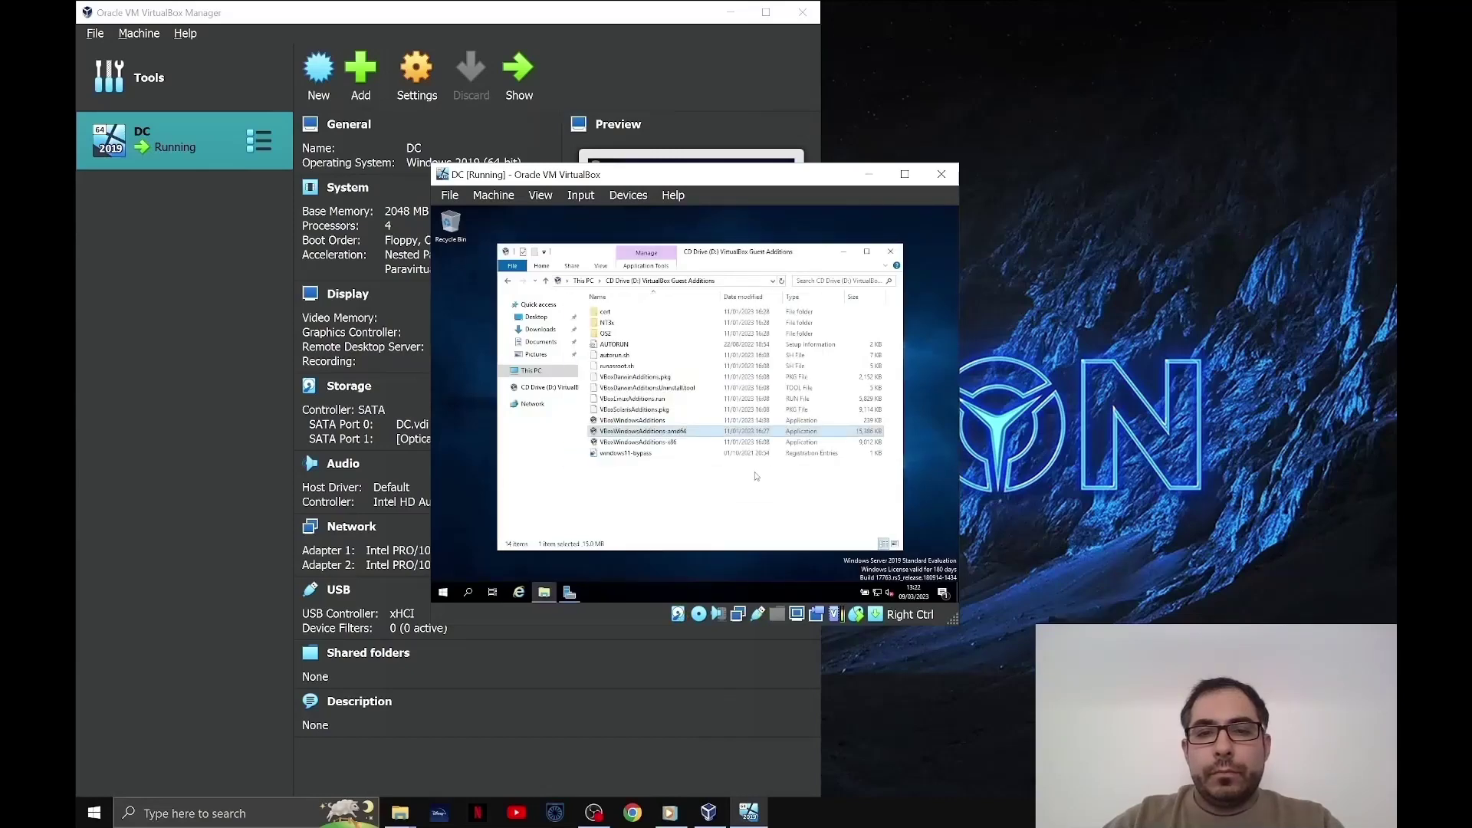
left_click(891, 252)
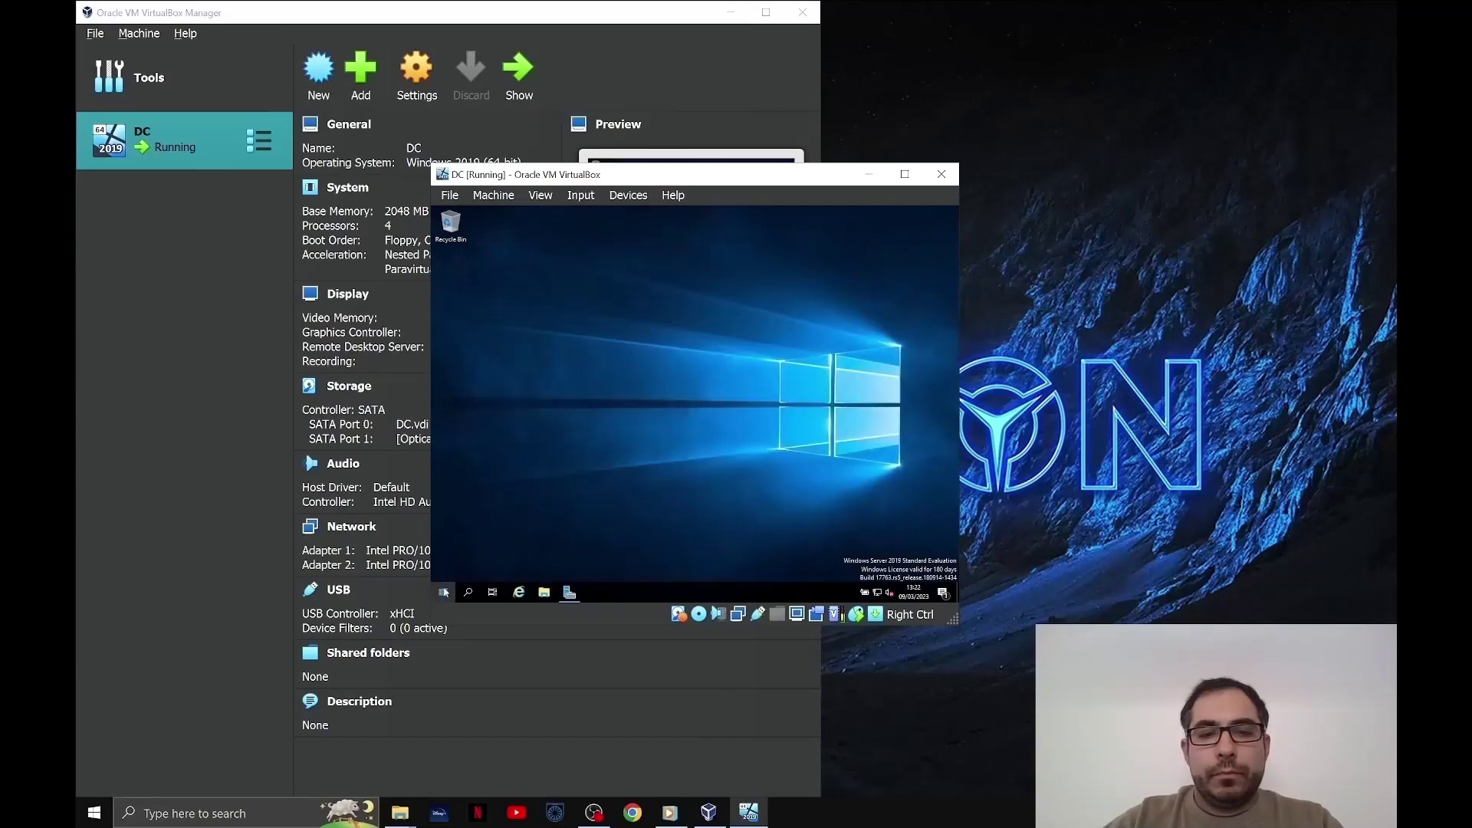
left_click(444, 592)
- Shut down the DC server from the Start menu's power options
left_click(444, 570)
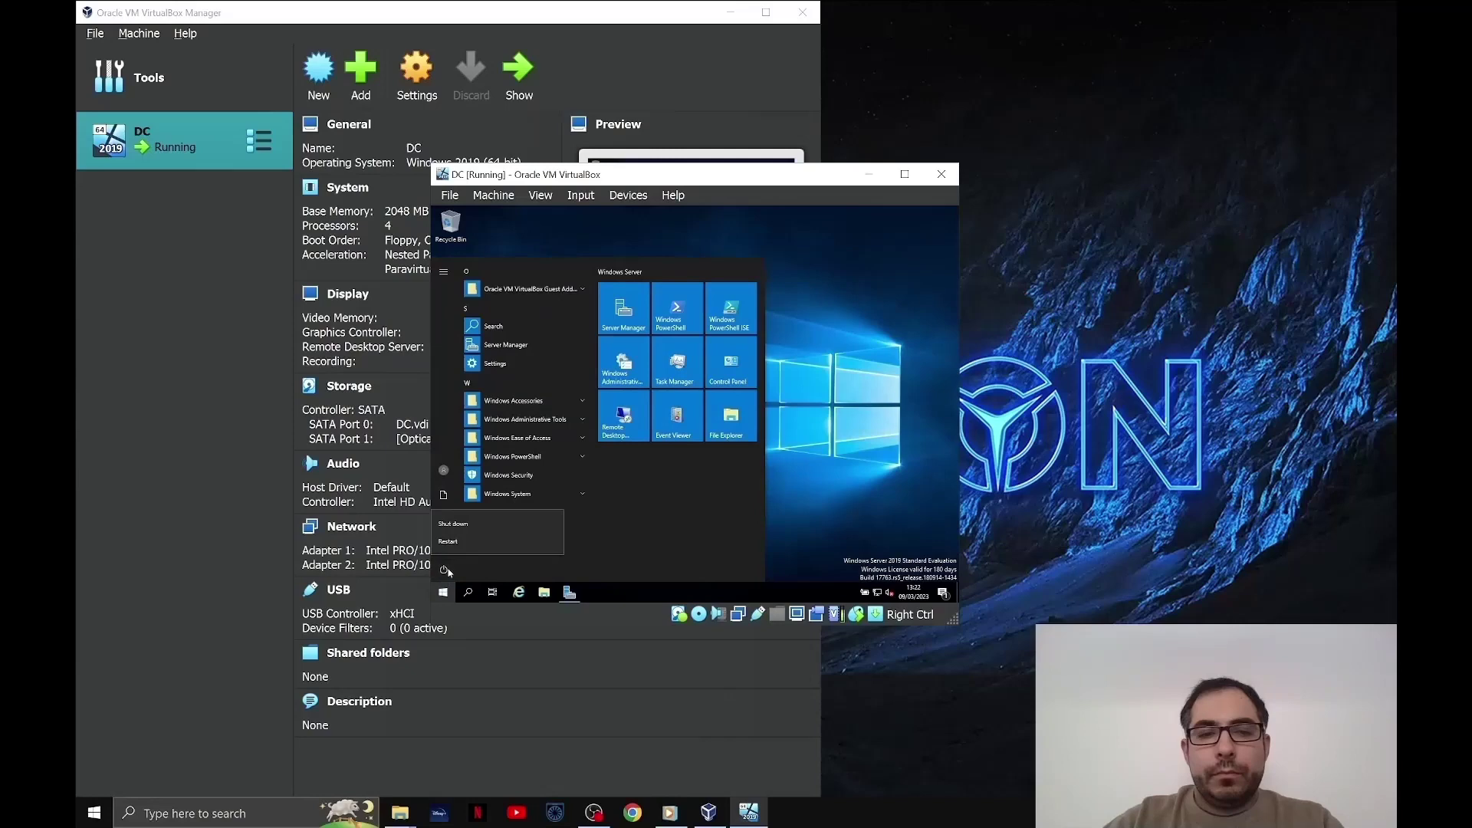
left_click(491, 524)
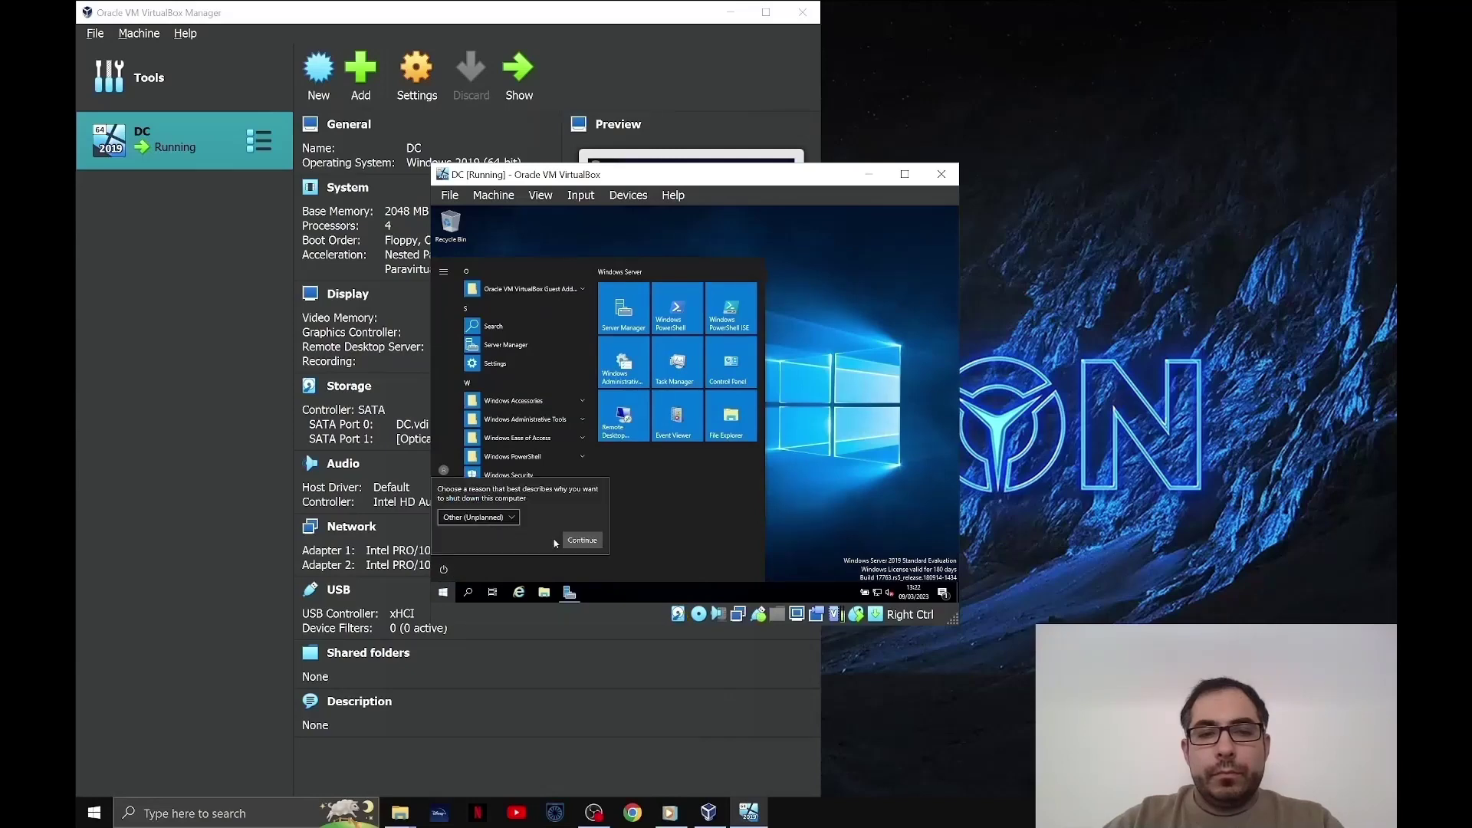
left_click(577, 540)
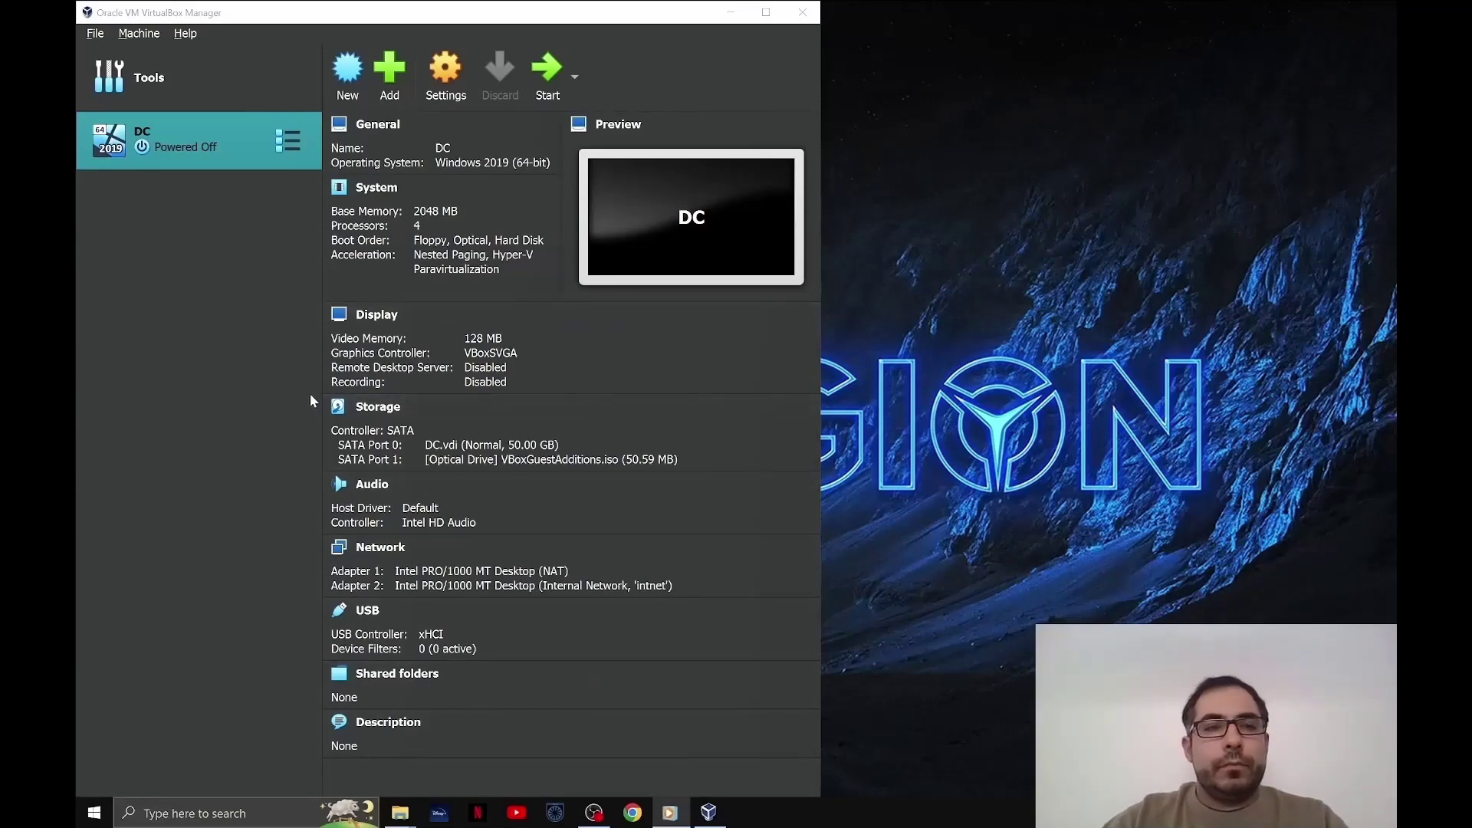
- Start DC again, send Ctrl-Alt-Del, and sign in as Administrator
double_click(204, 142)
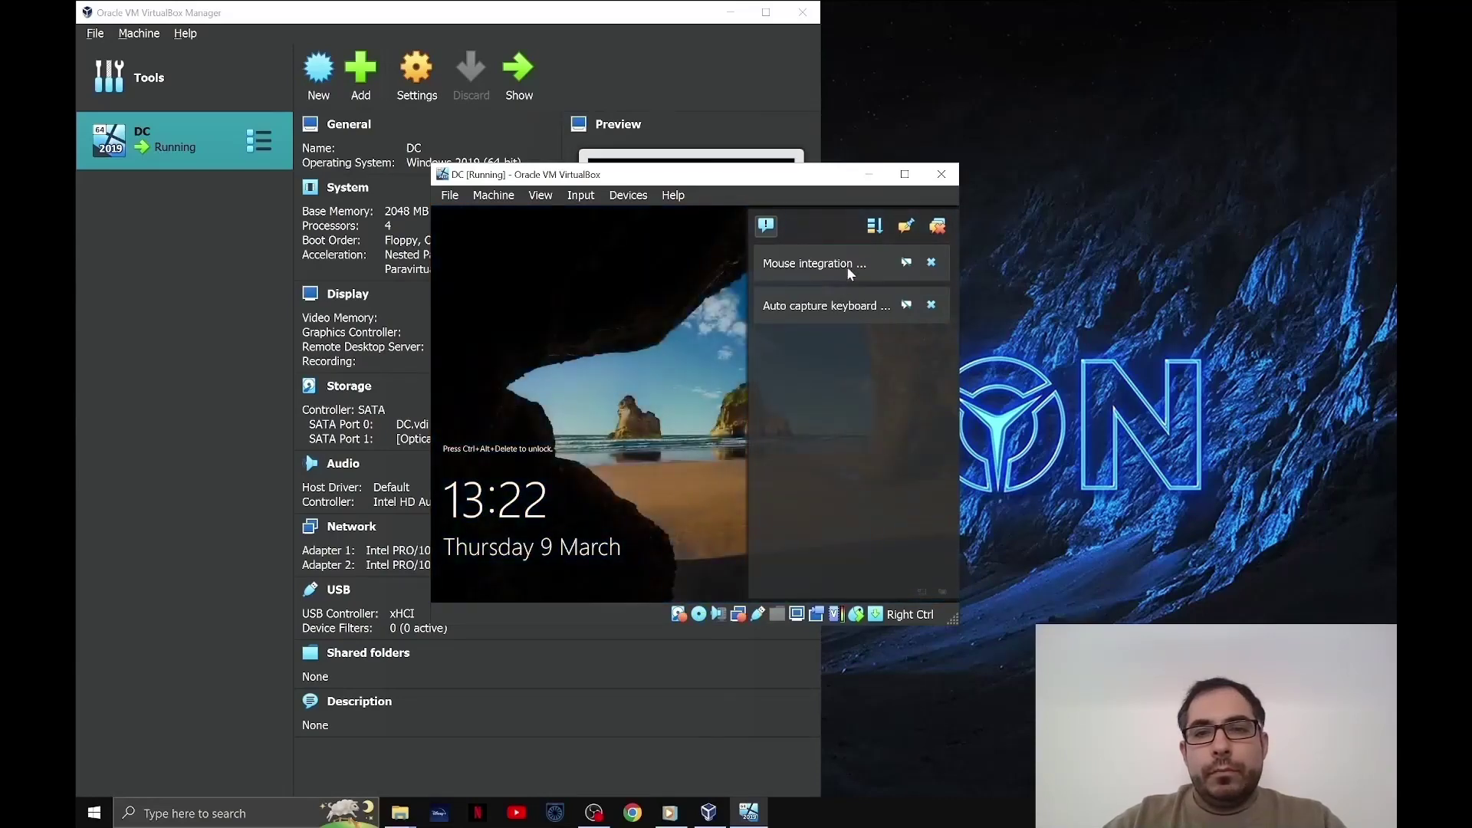
left_click(937, 225)
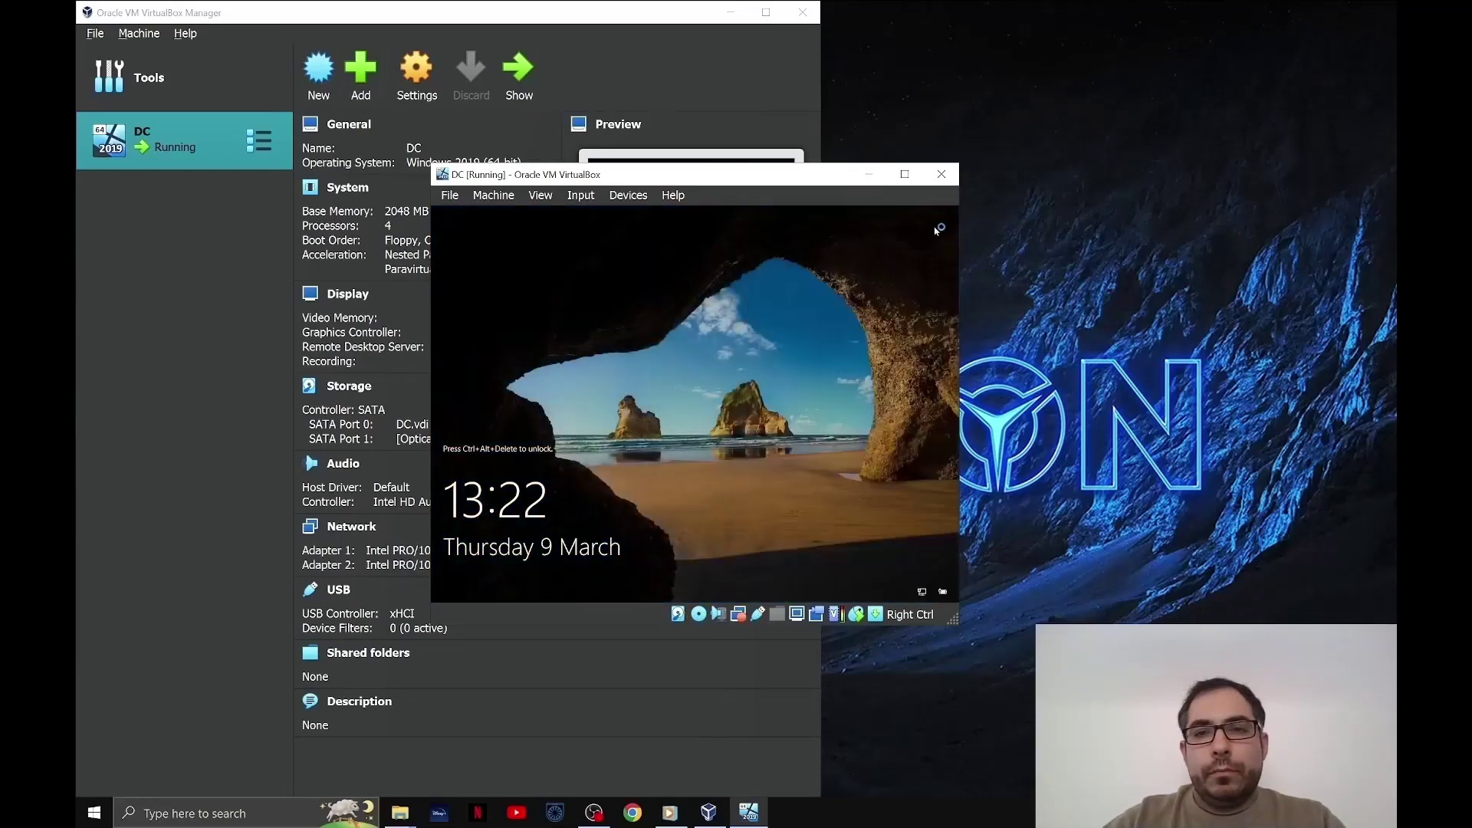
left_click(582, 196)
mouse_move(603, 218)
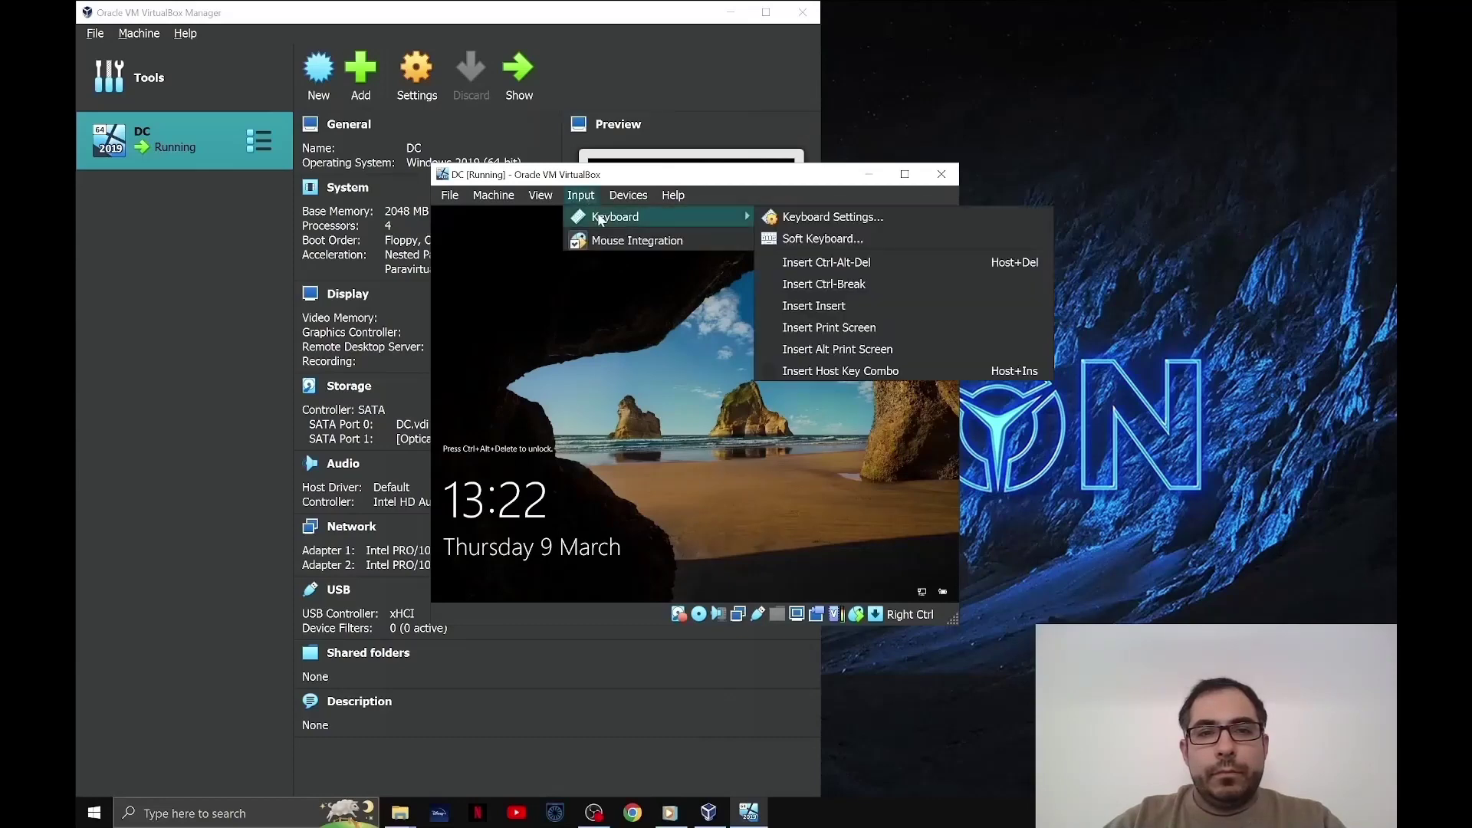
left_click(816, 261)
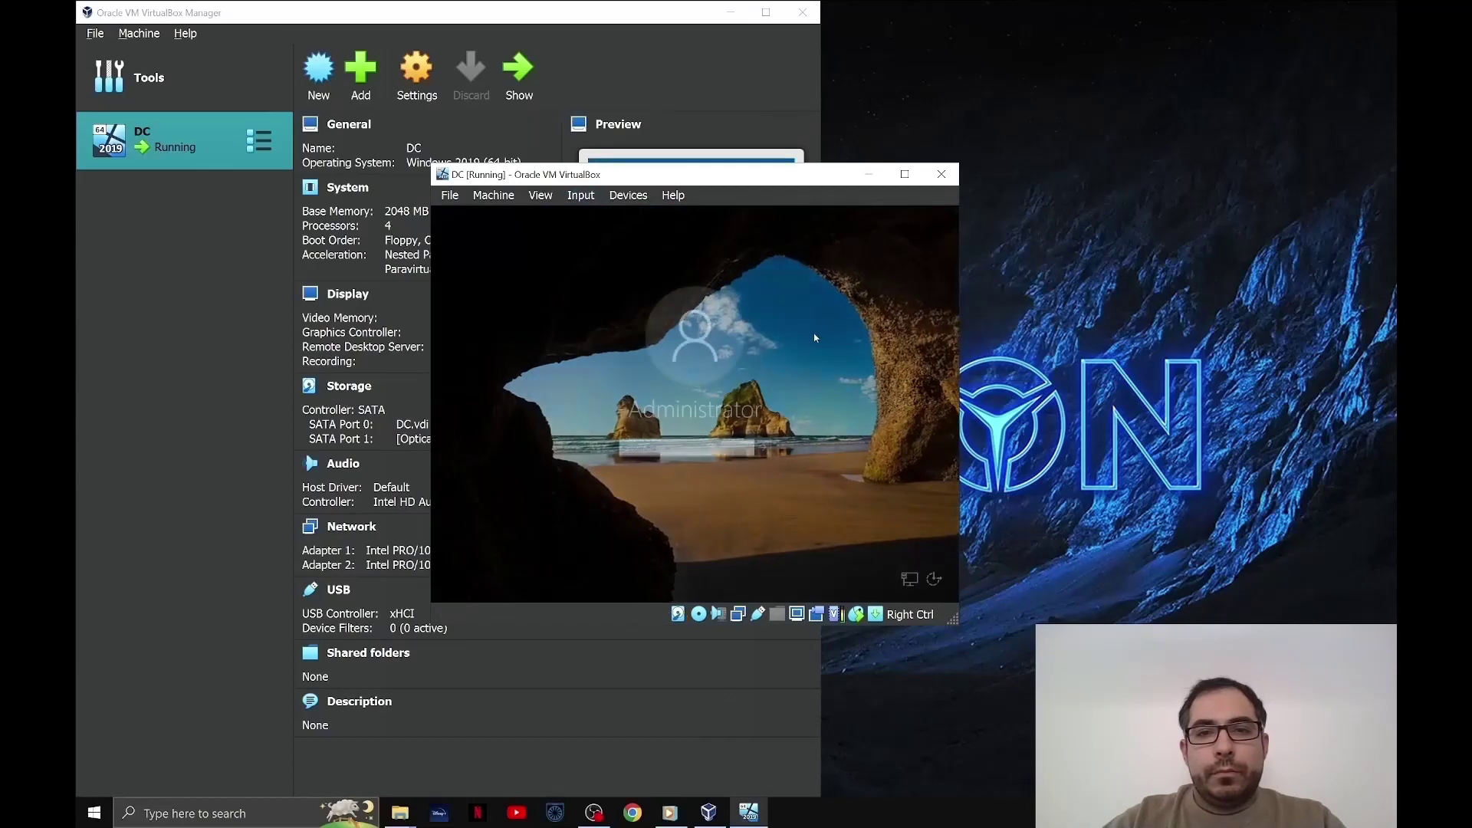
type("•••••••••")
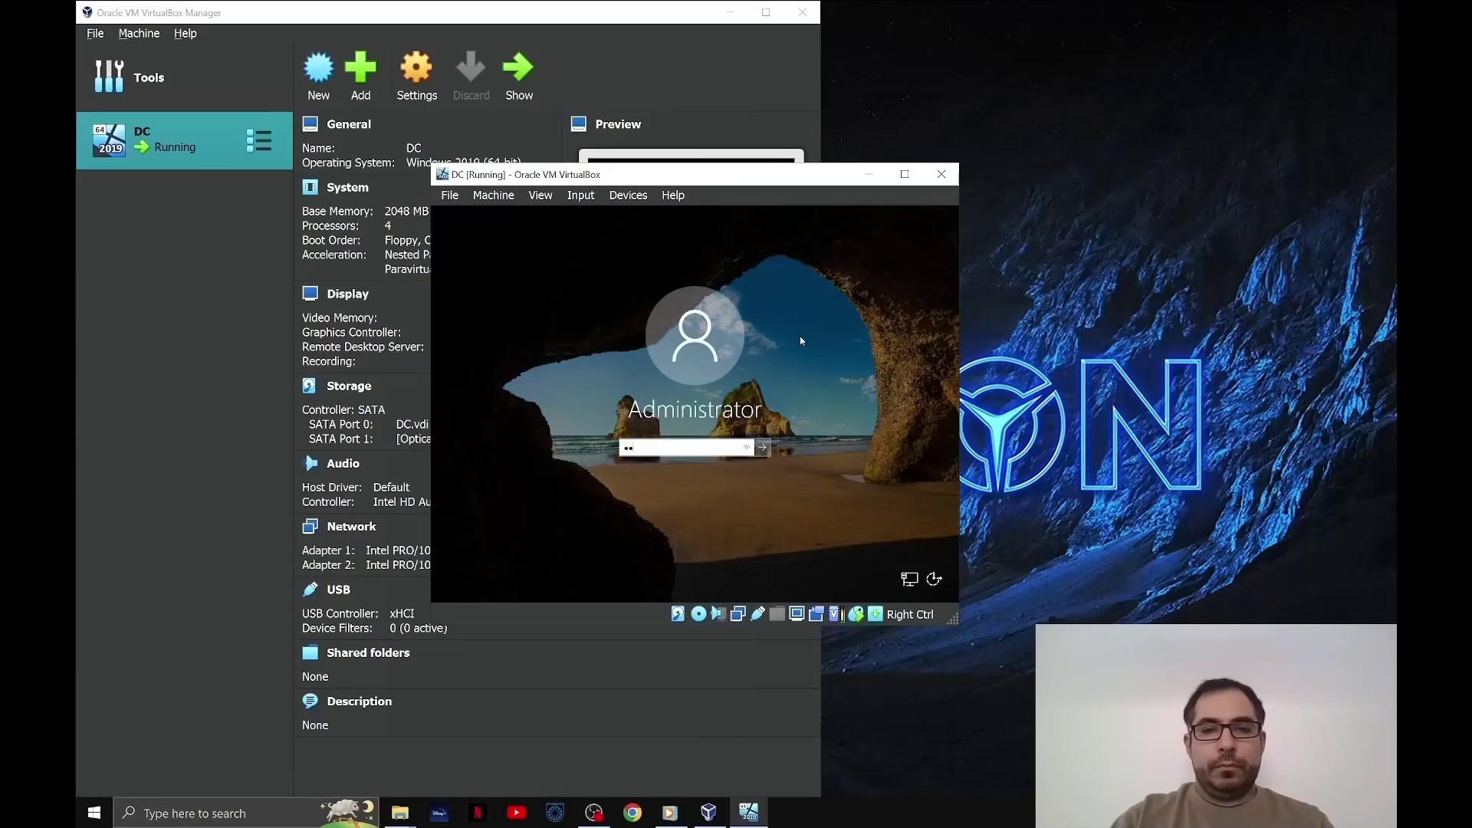
key("Return")
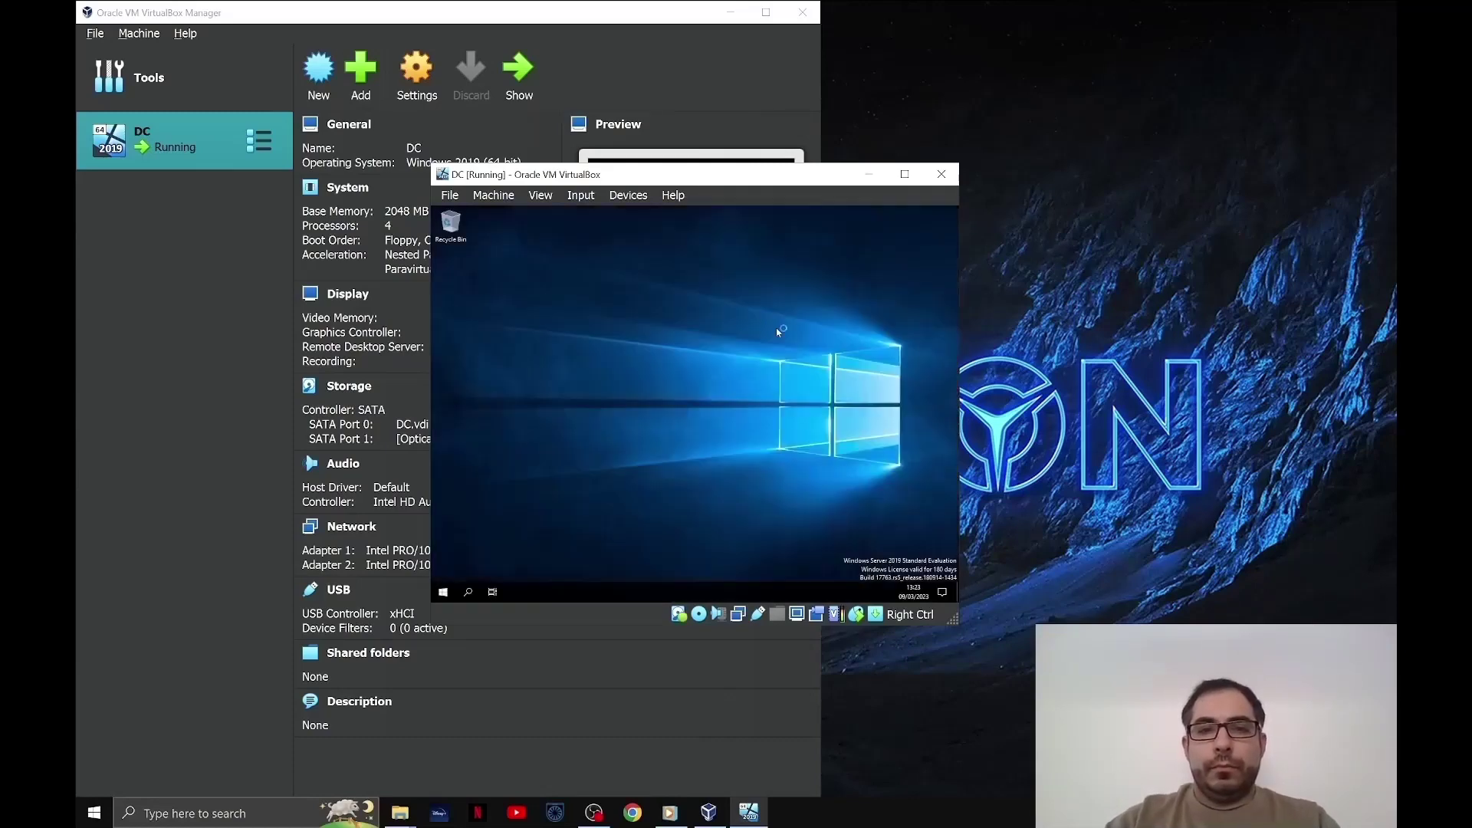
- Maximize the DC window, dismiss the Admin Center notice, and open the guest's network settings
left_click(906, 175)
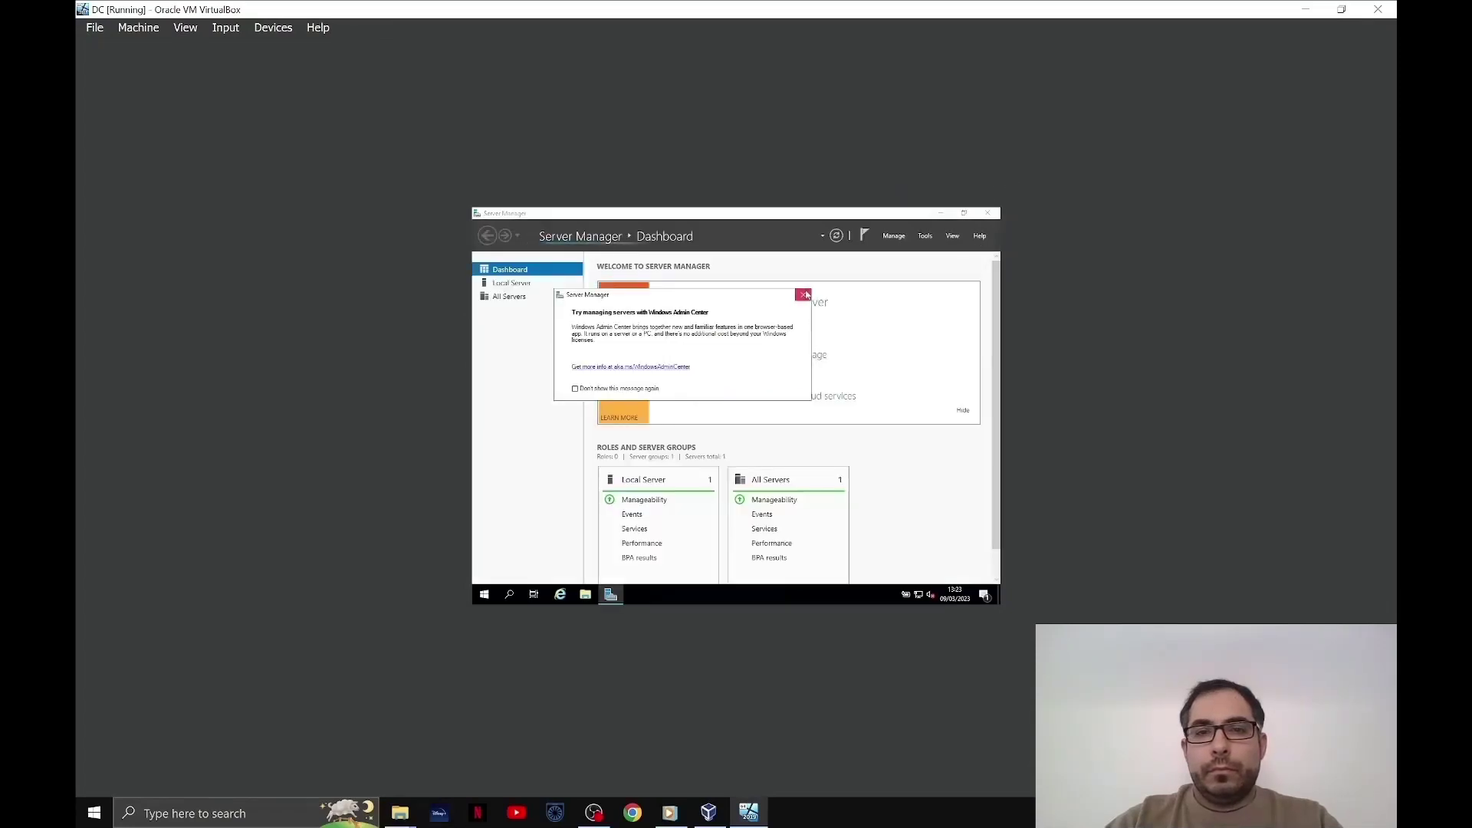
left_click(805, 297)
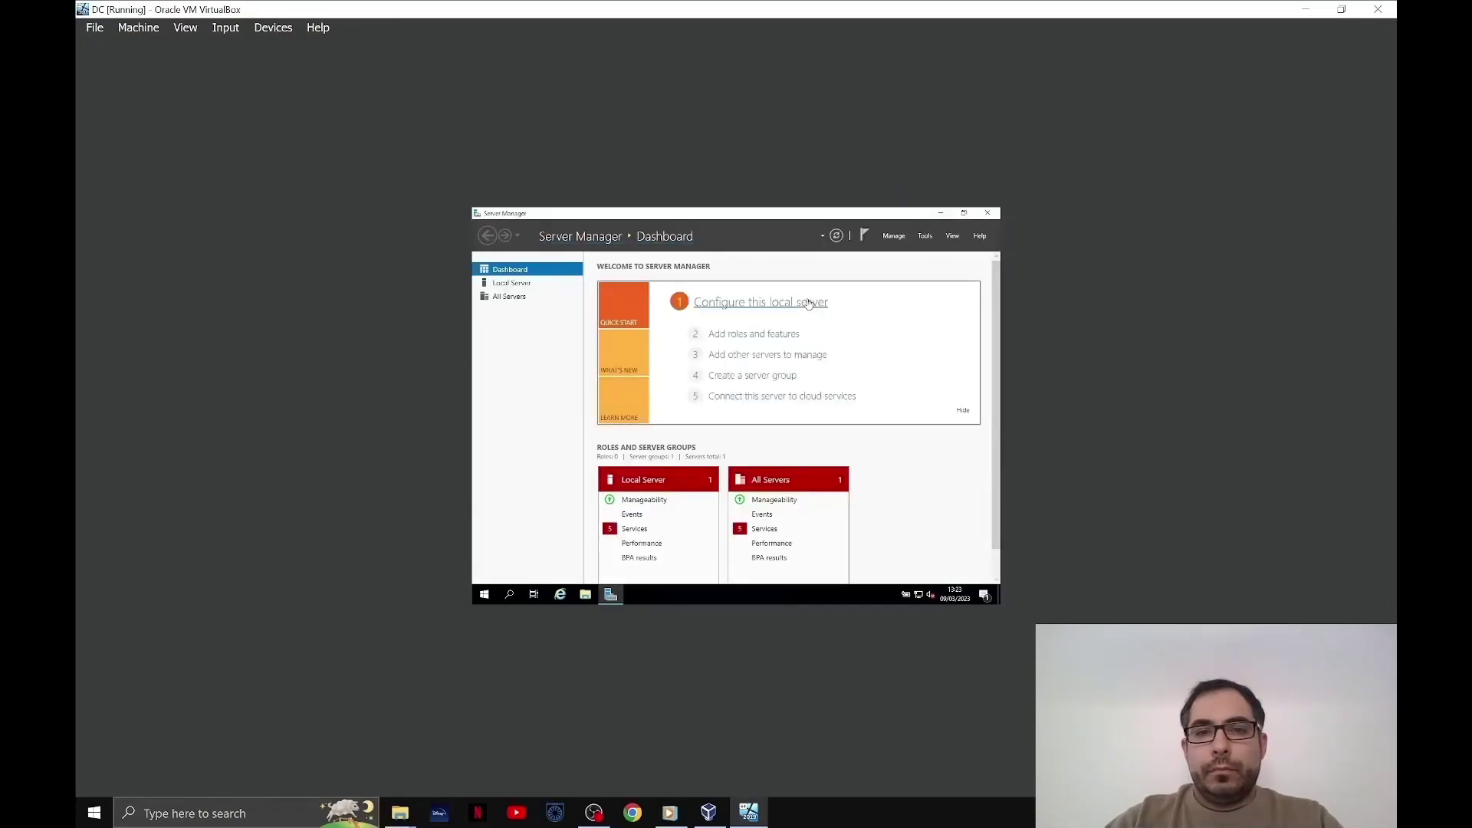
left_click(1342, 8)
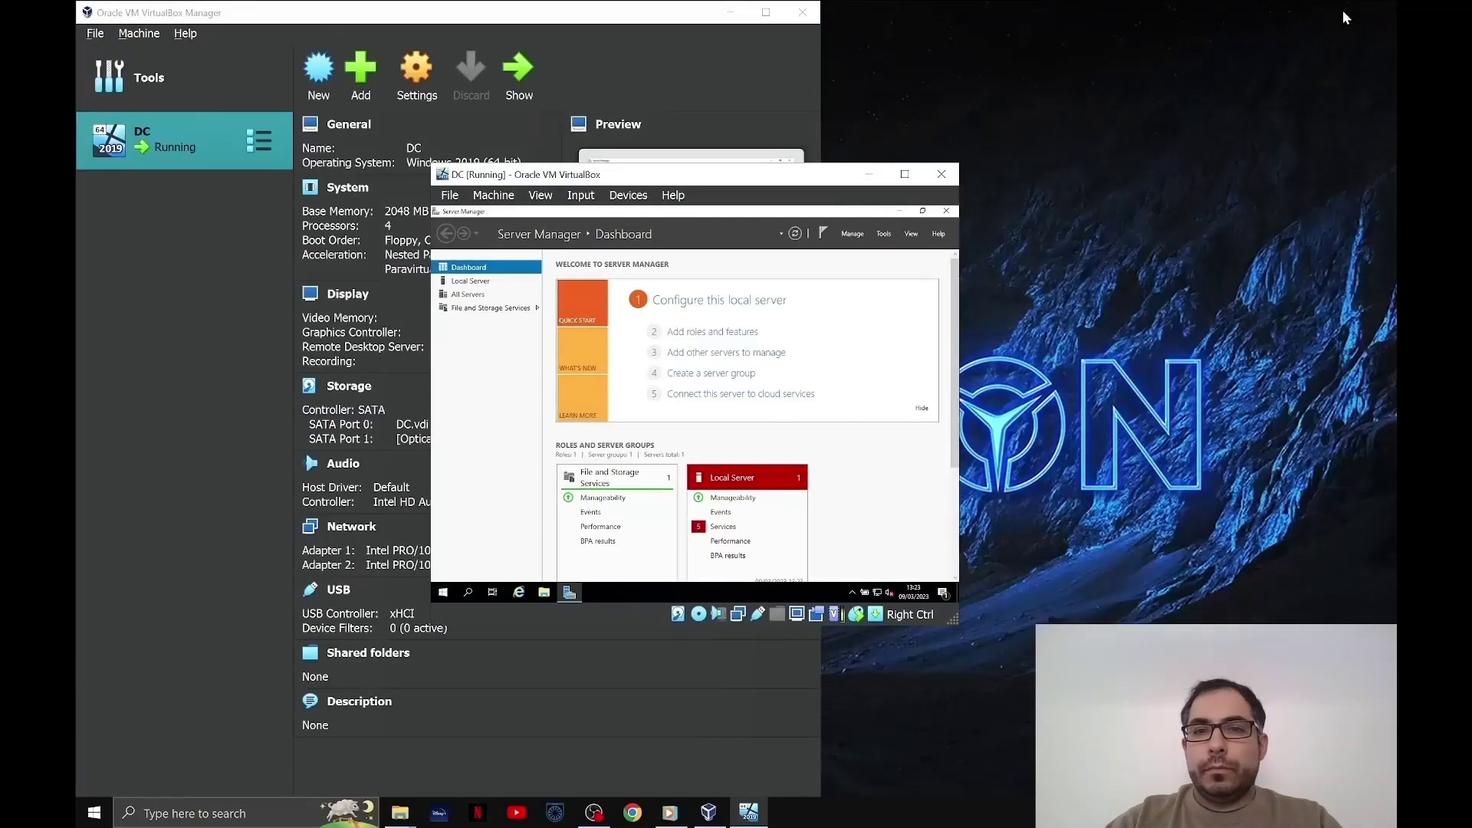
left_click(905, 174)
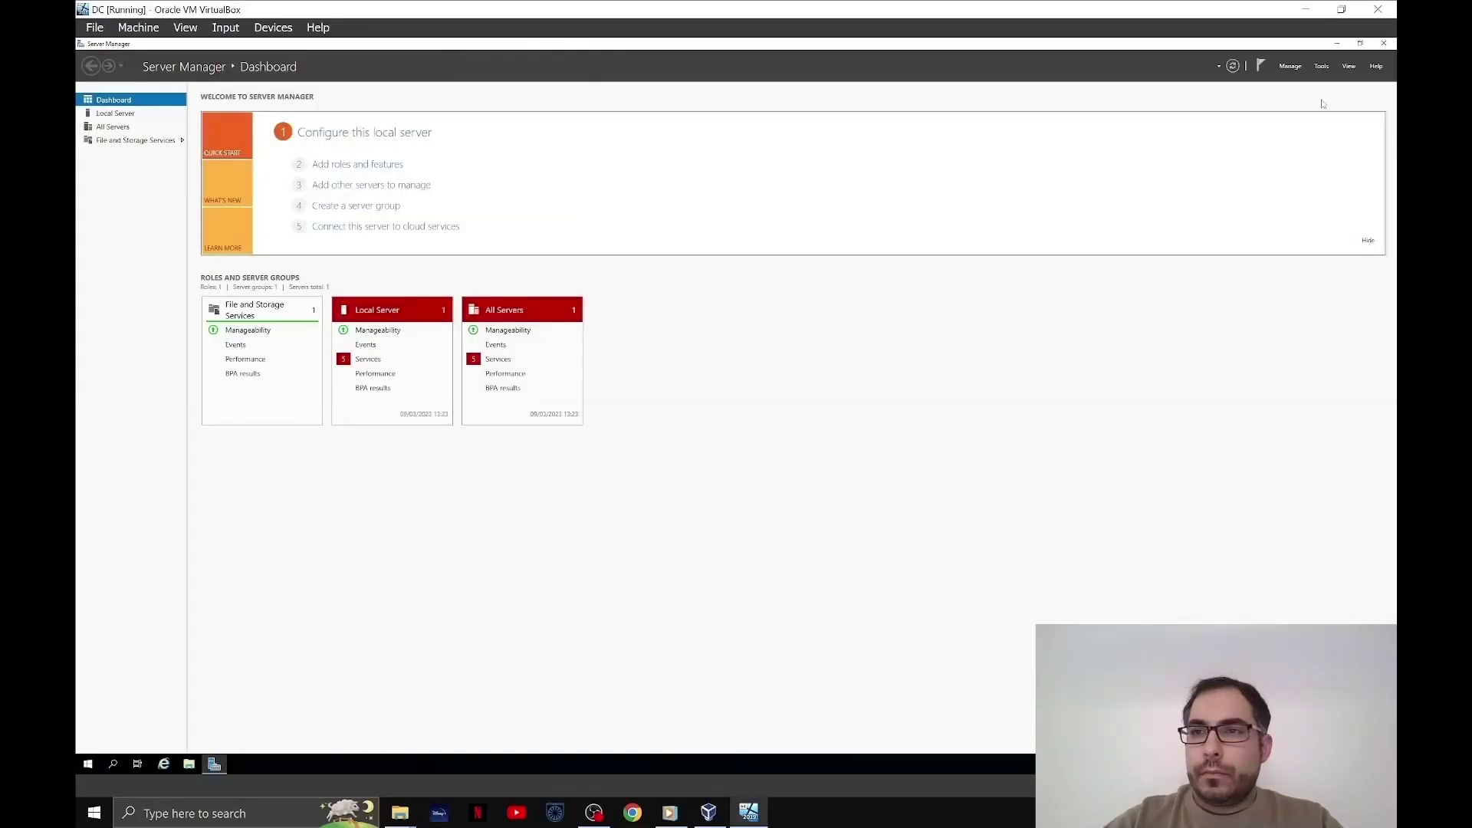
left_click(1338, 45)
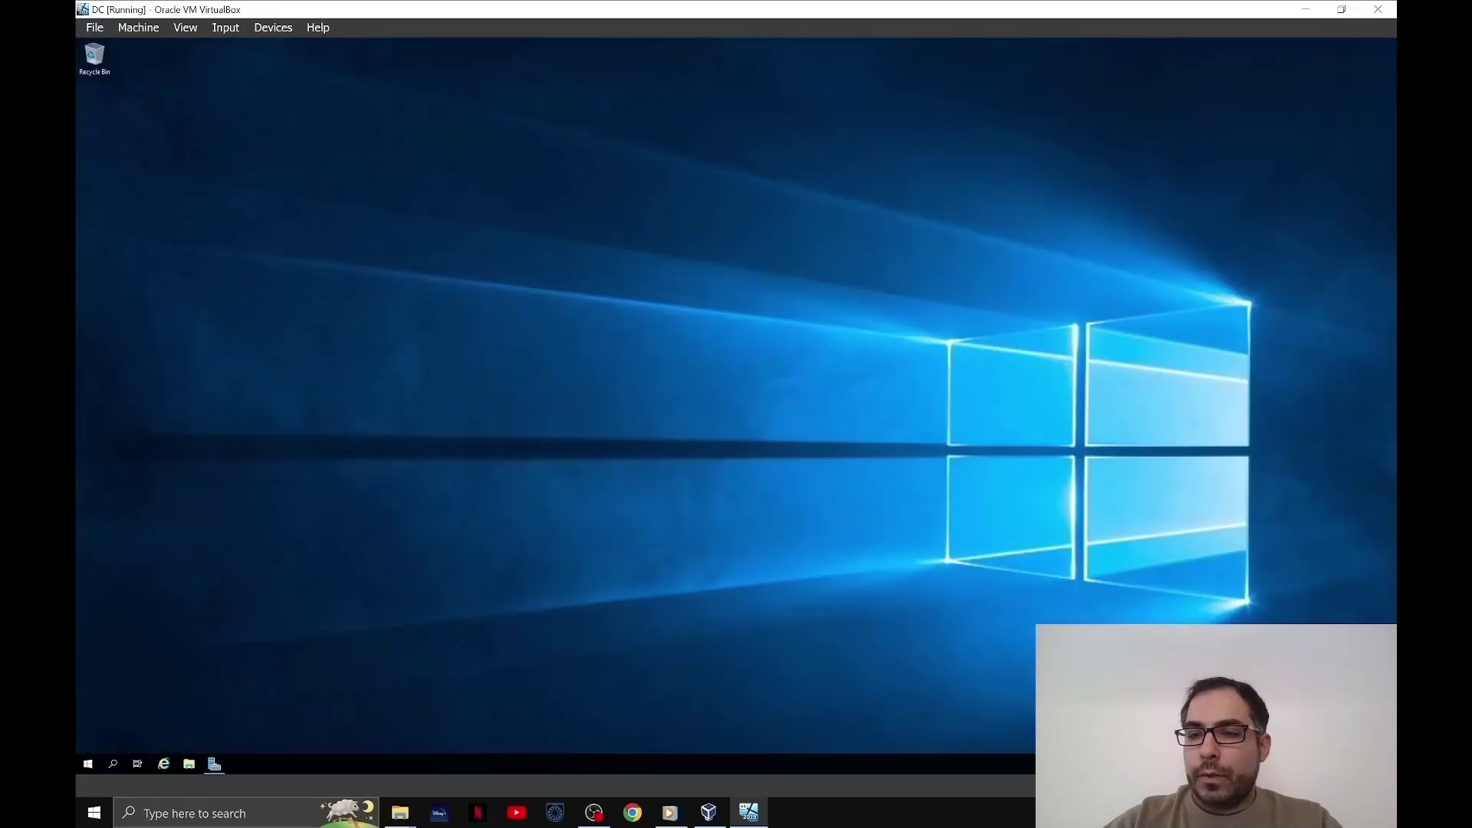
left_click(1314, 764)
left_click(1266, 729)
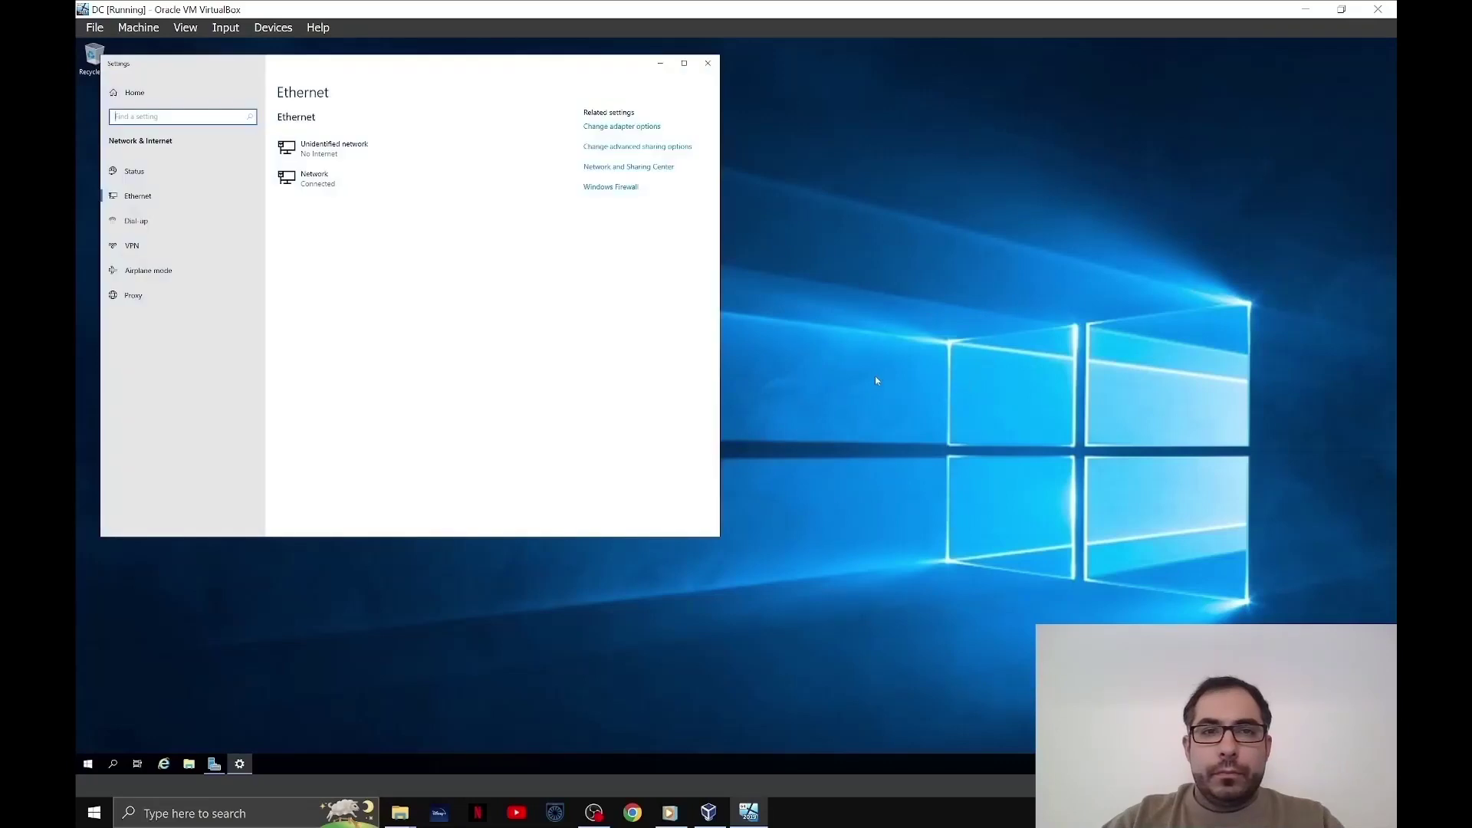
left_click_drag(397, 89, 697, 134)
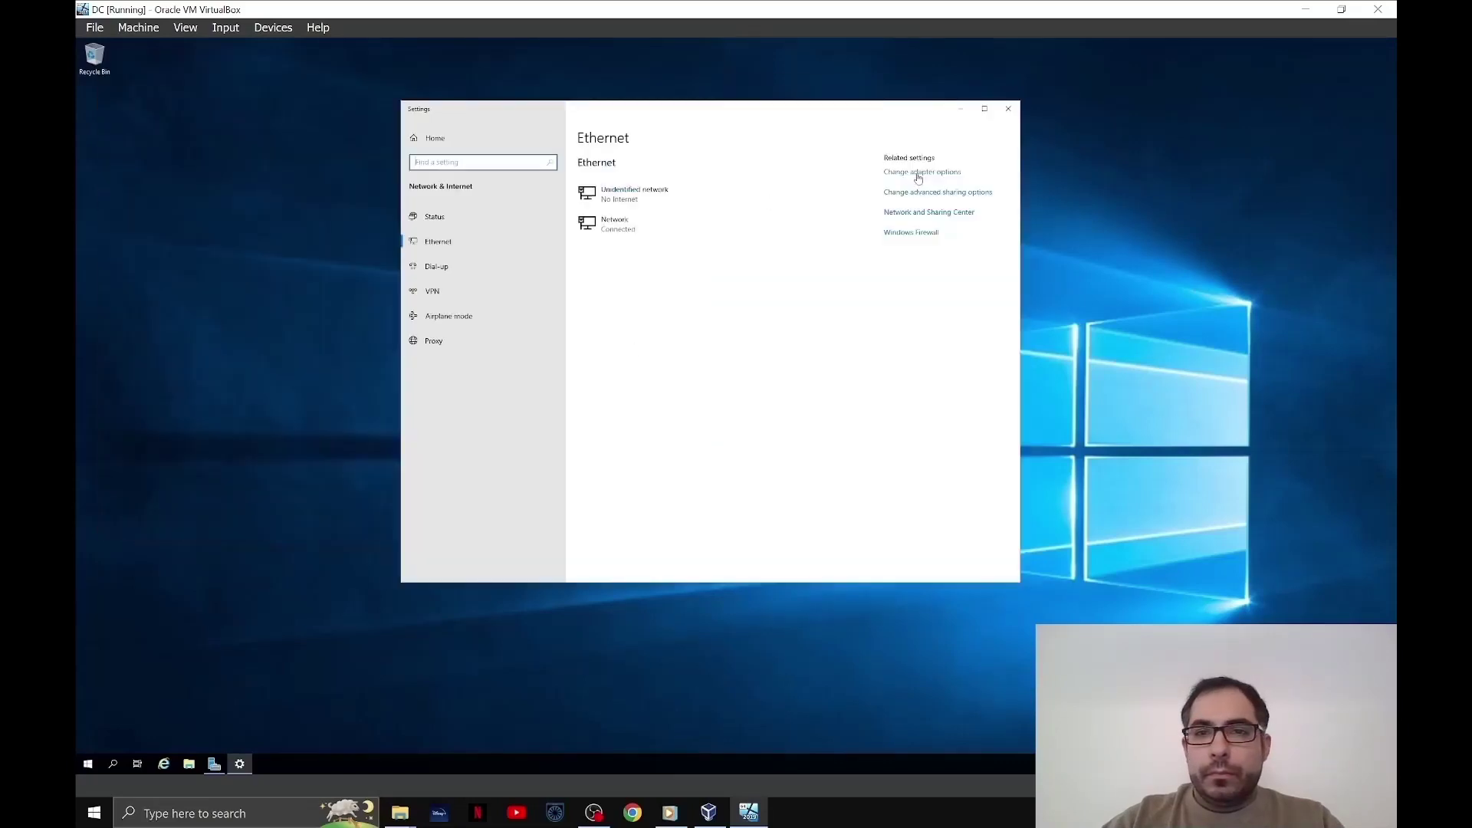
- Check both adapters' status and Ethernet 2's DHCP, default gateway and DHCP server details
left_click(920, 174)
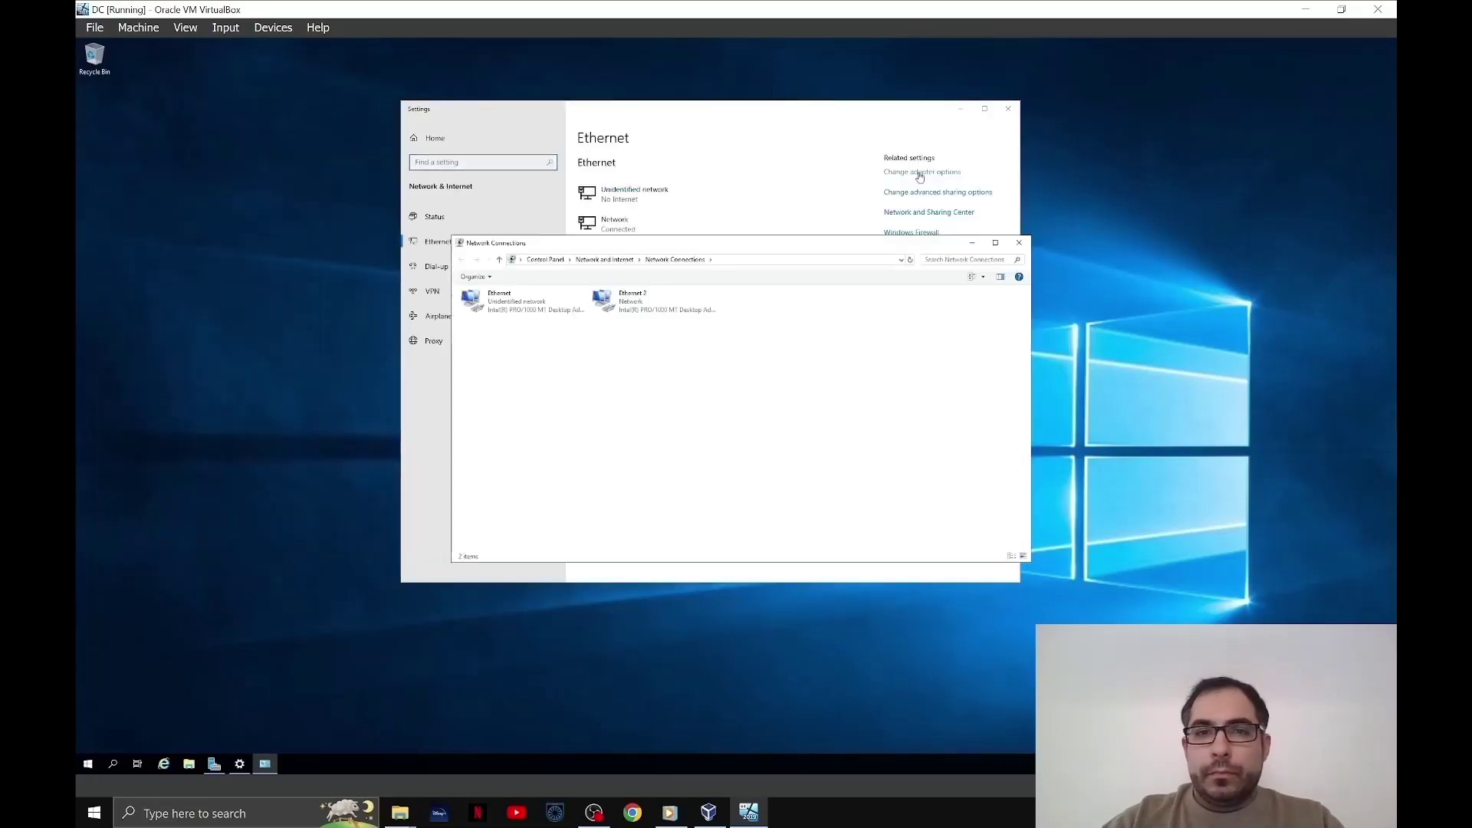
double_click(505, 310)
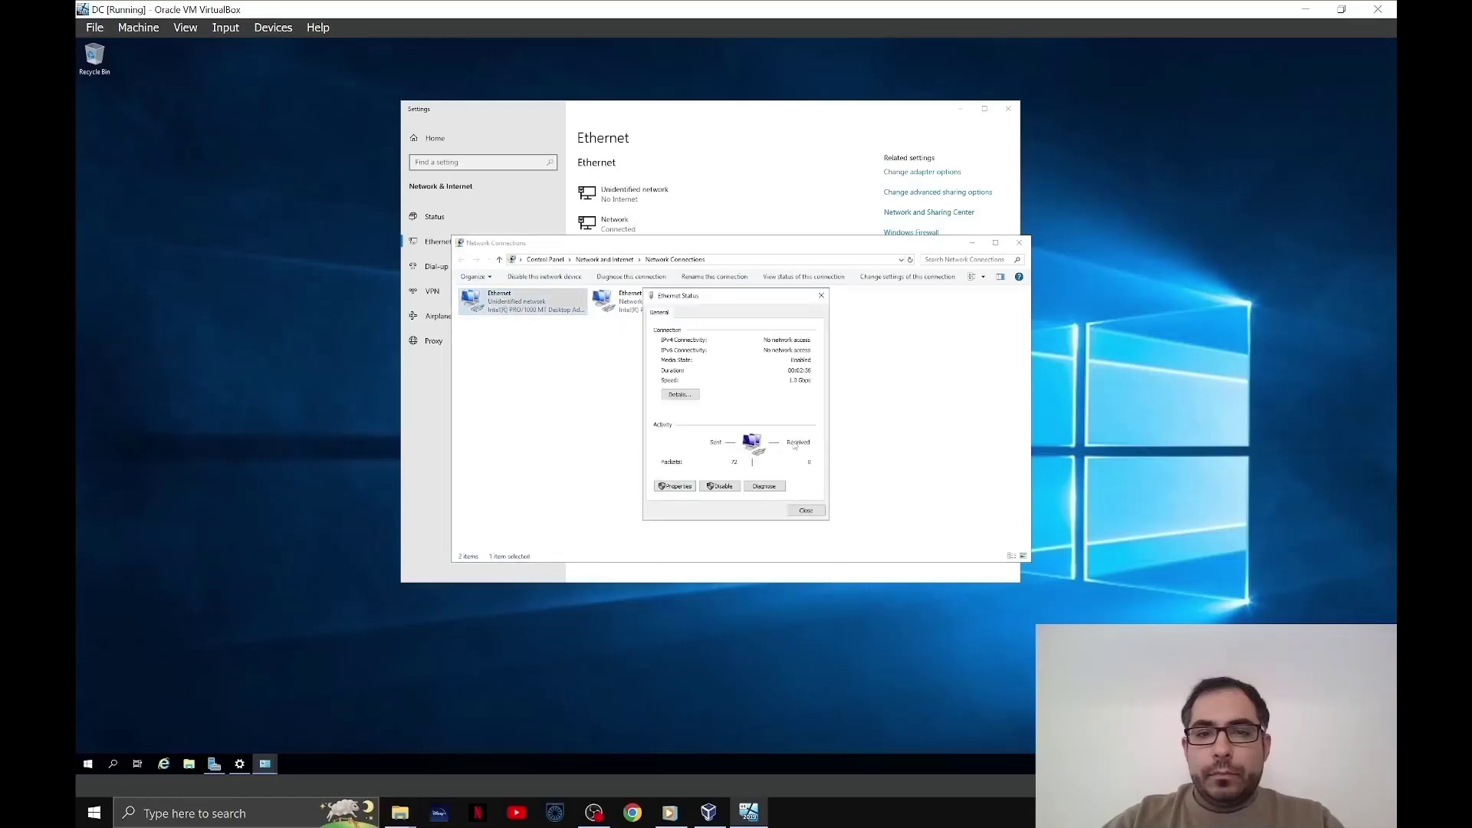
left_click(822, 295)
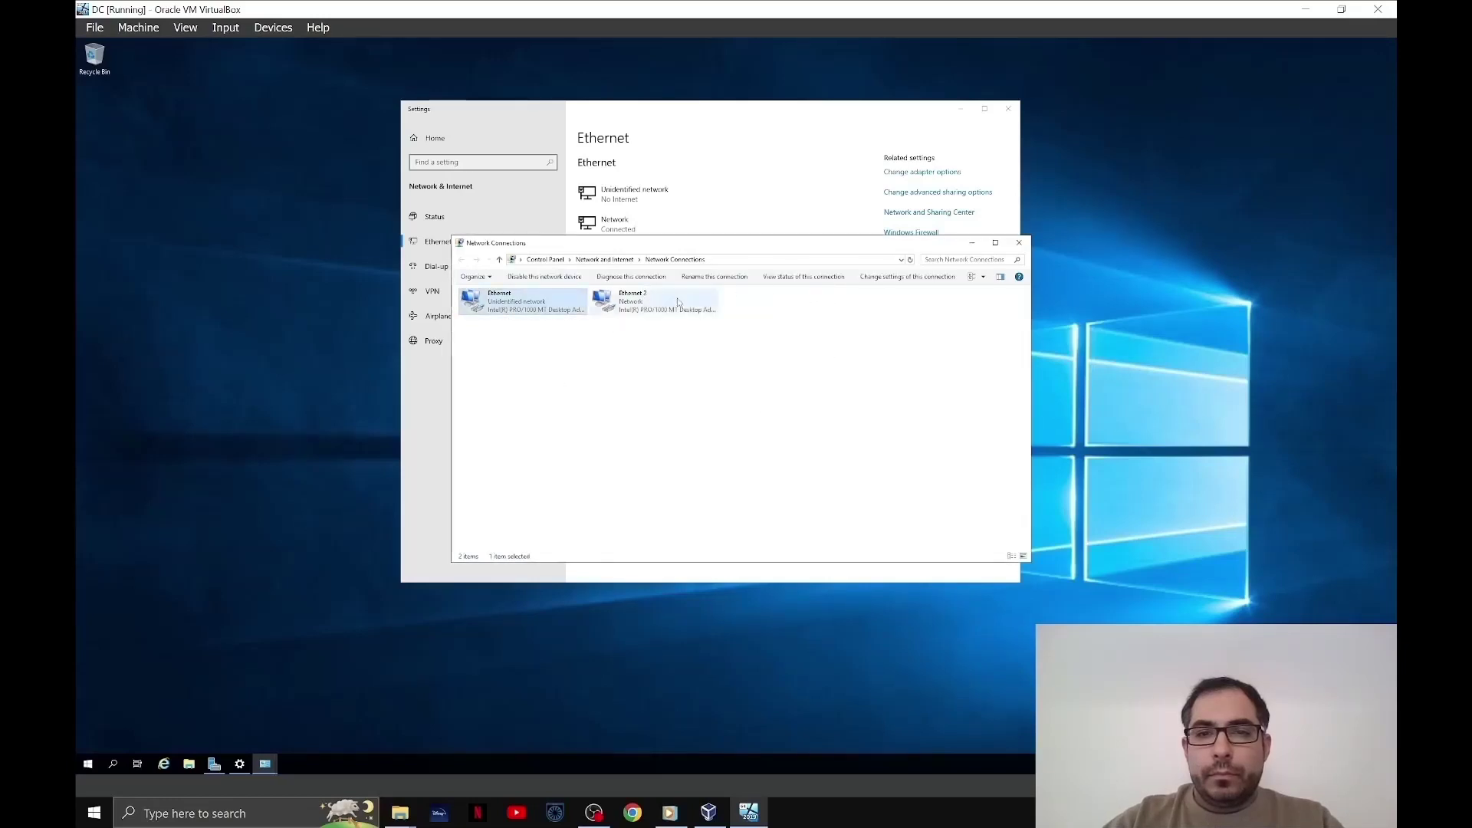
double_click(617, 301)
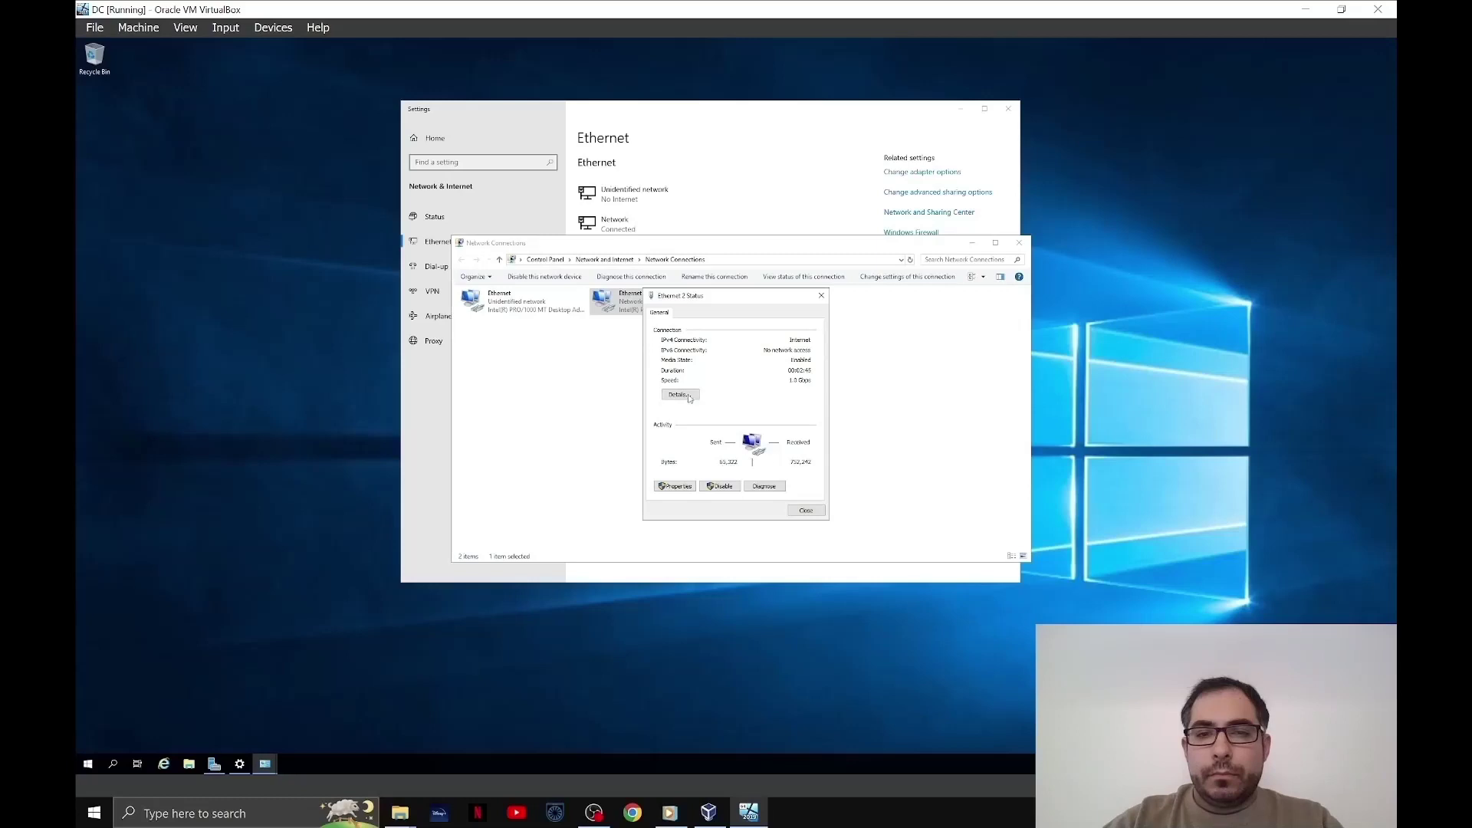
left_click(679, 395)
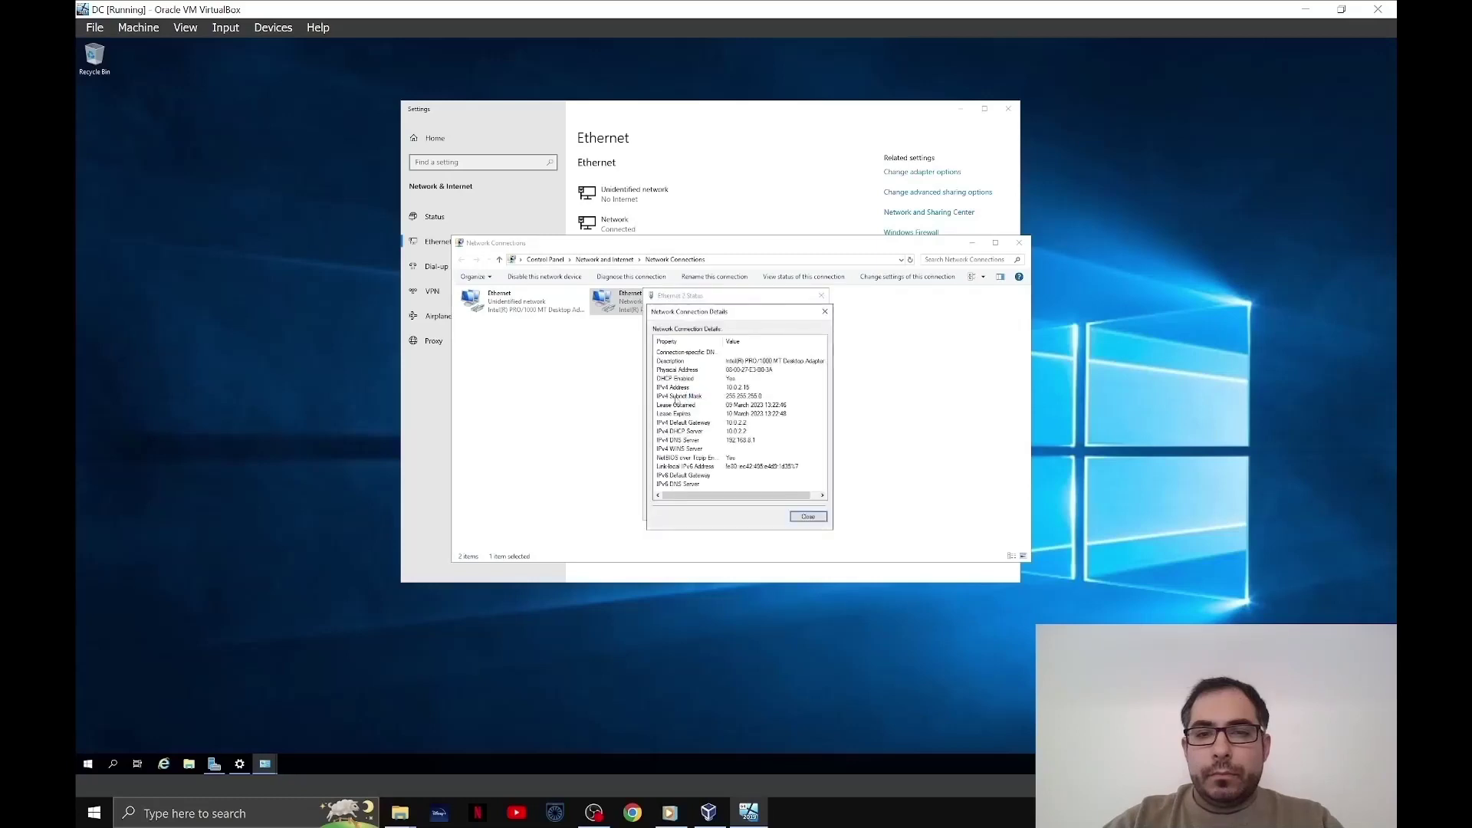
left_click(695, 379)
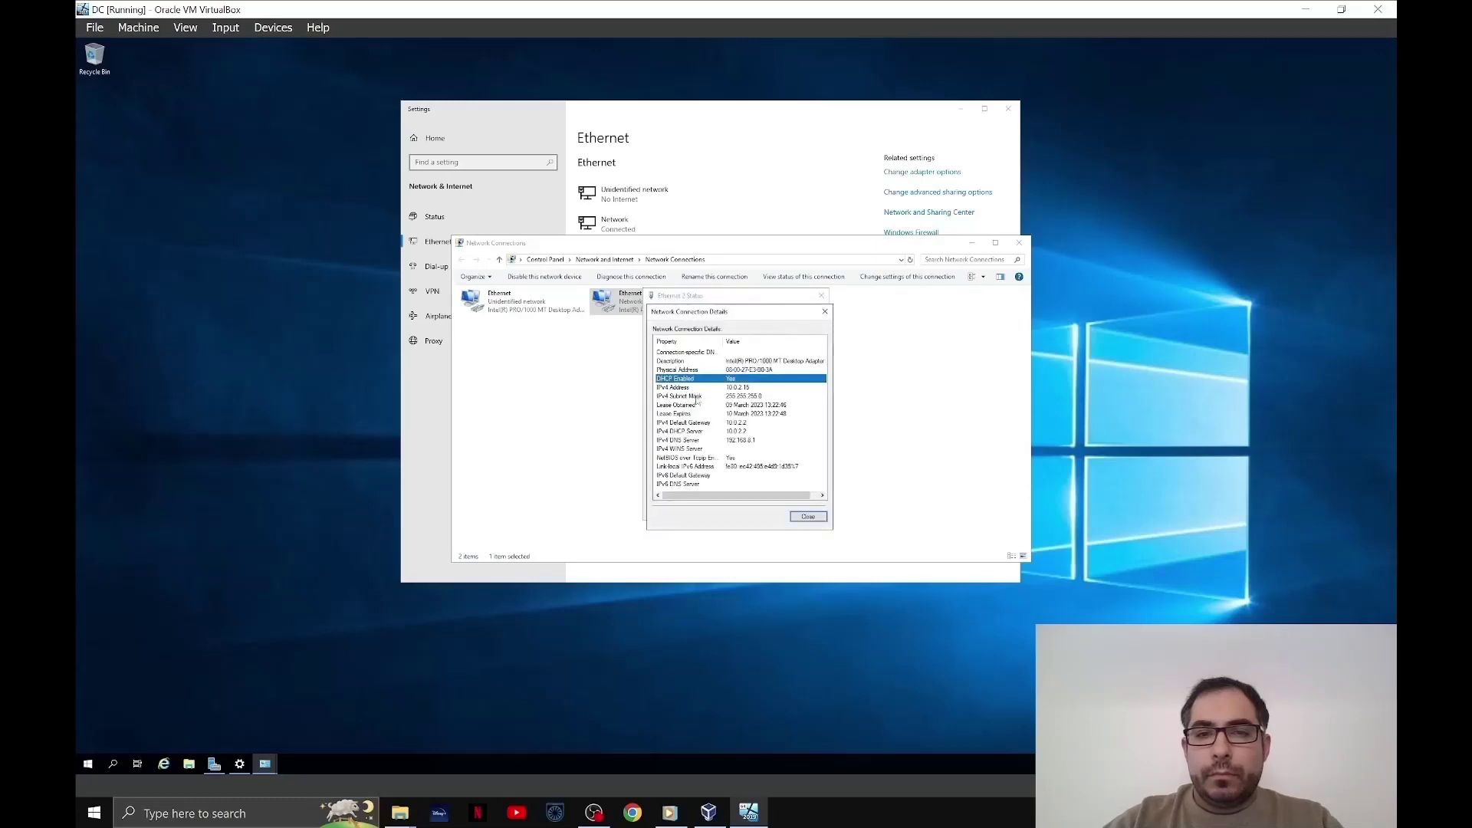
left_click(684, 424)
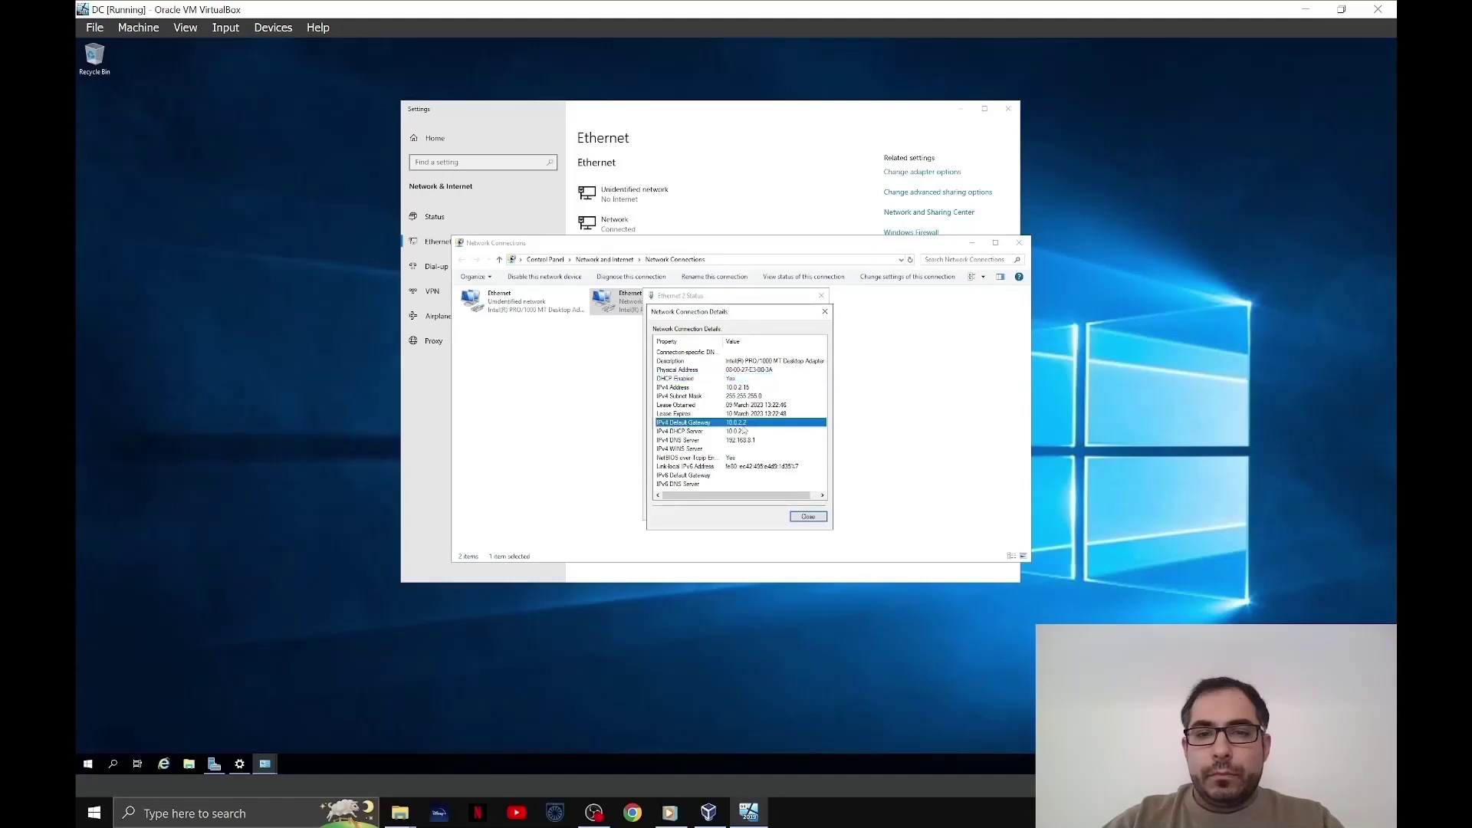
left_click(702, 432)
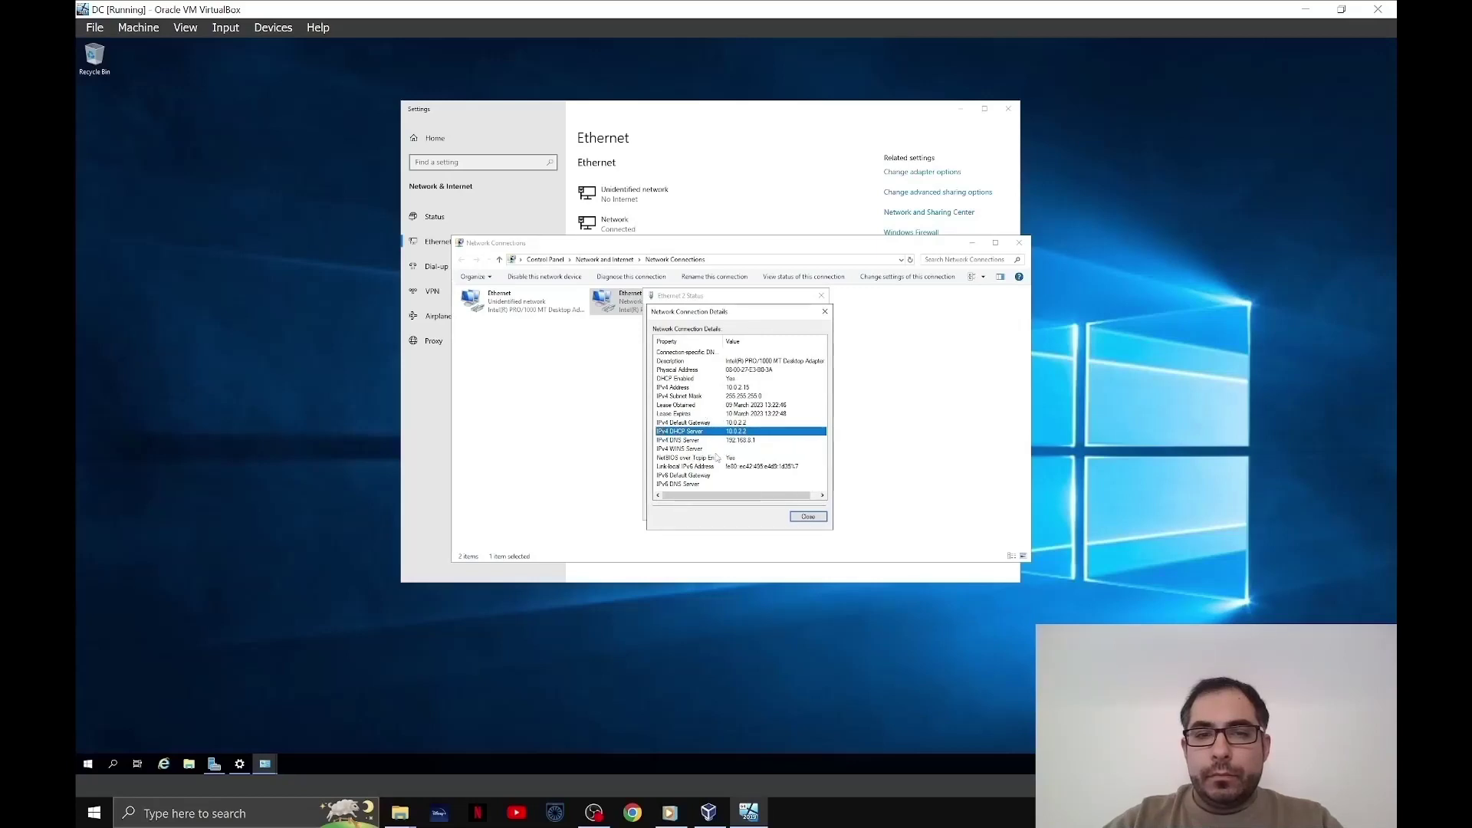
left_click(809, 517)
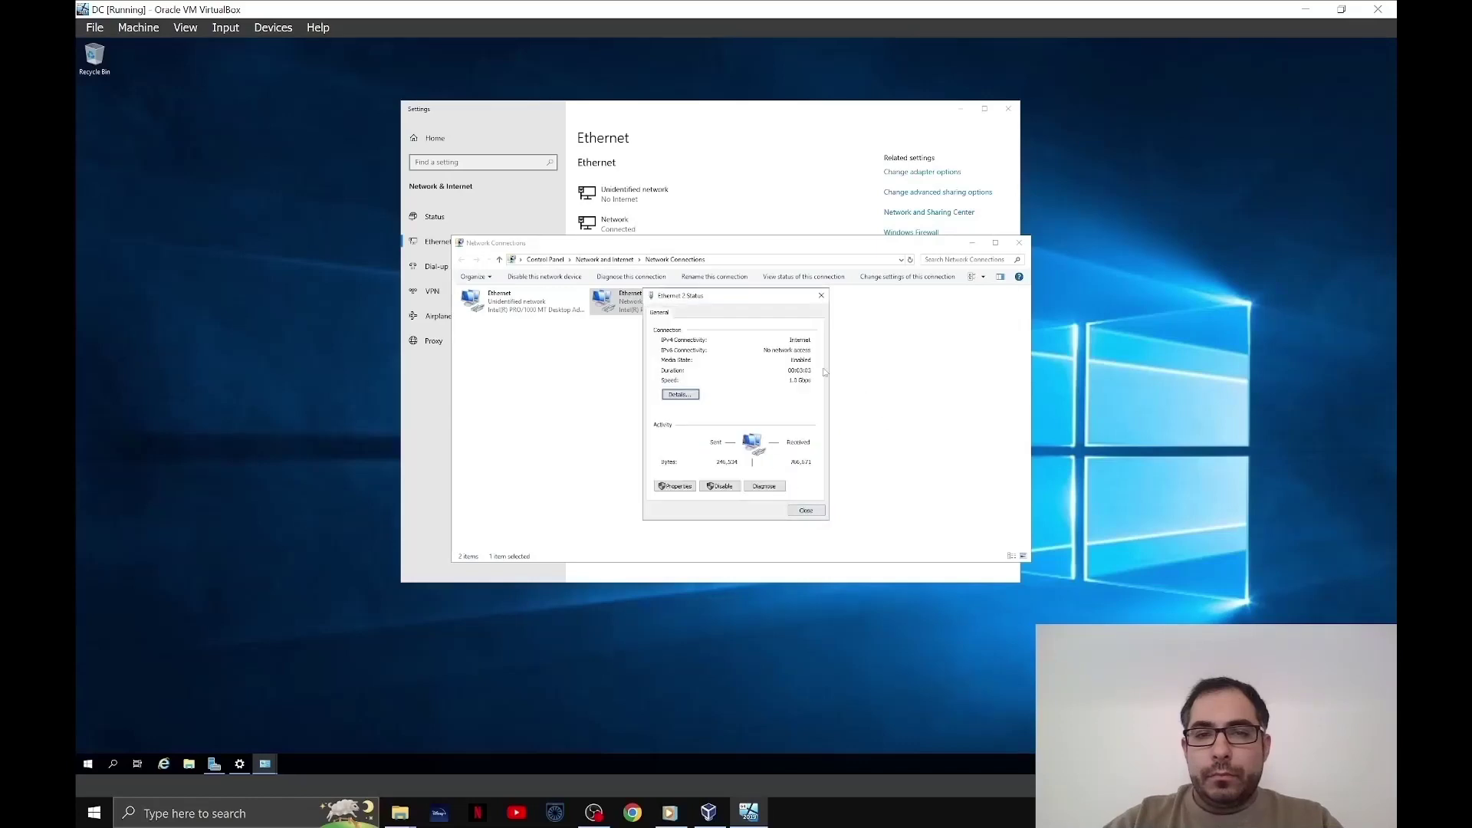
left_click(806, 512)
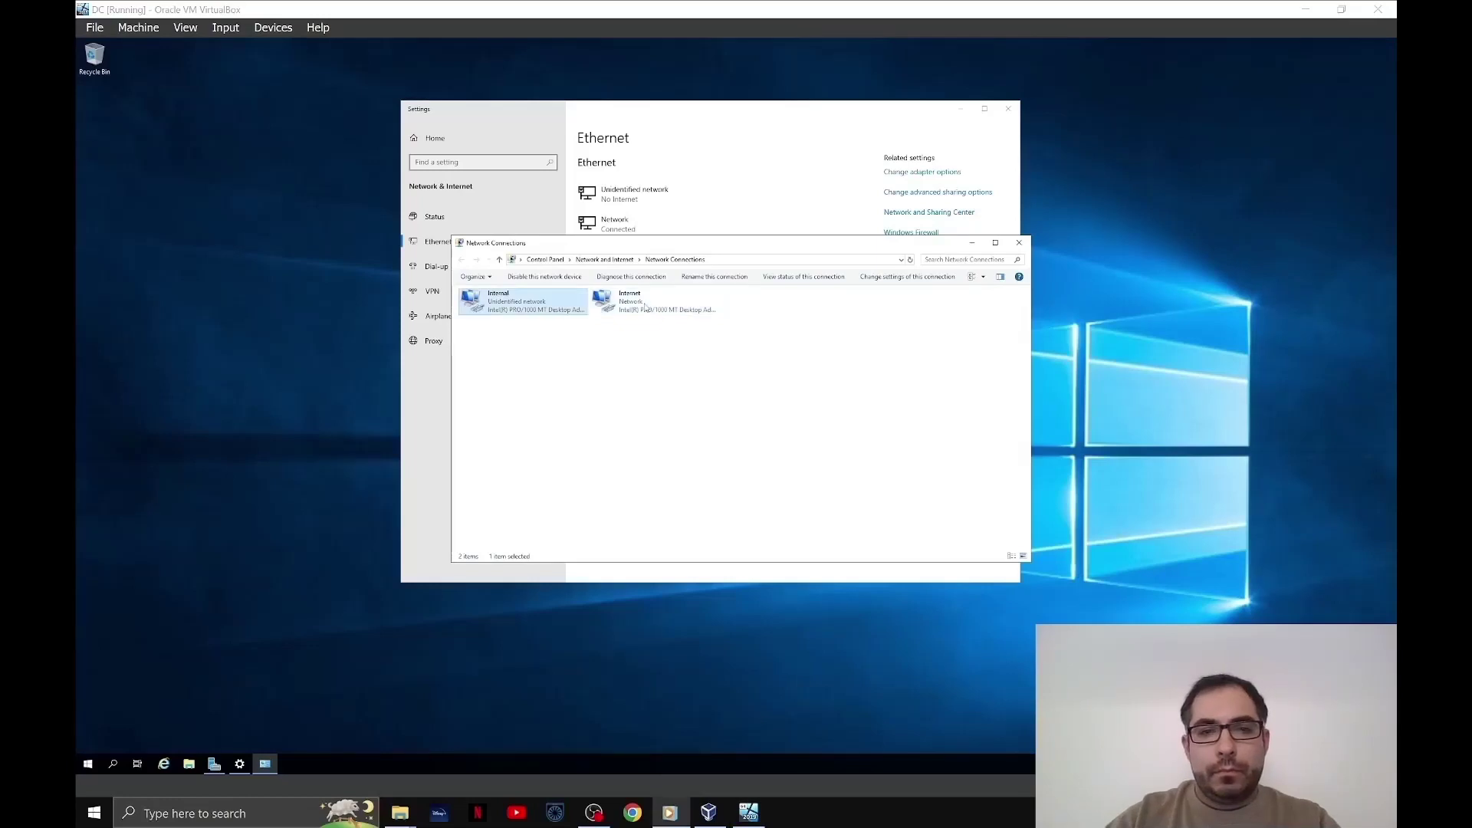
- Open the Internal adapter's IPv4 properties and enter the static address 172.16.0.1
left_click(628, 317)
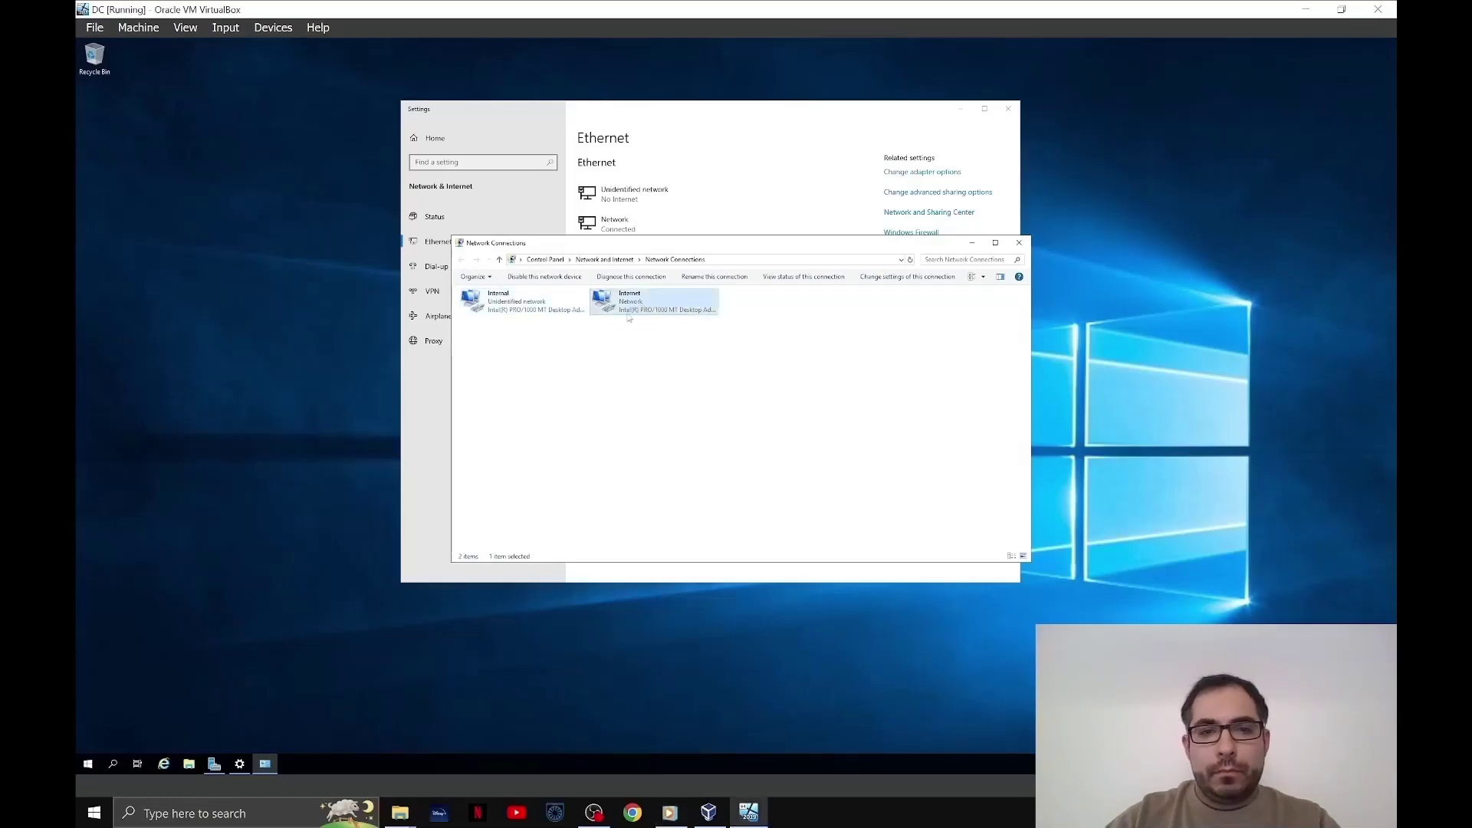
left_click(507, 308)
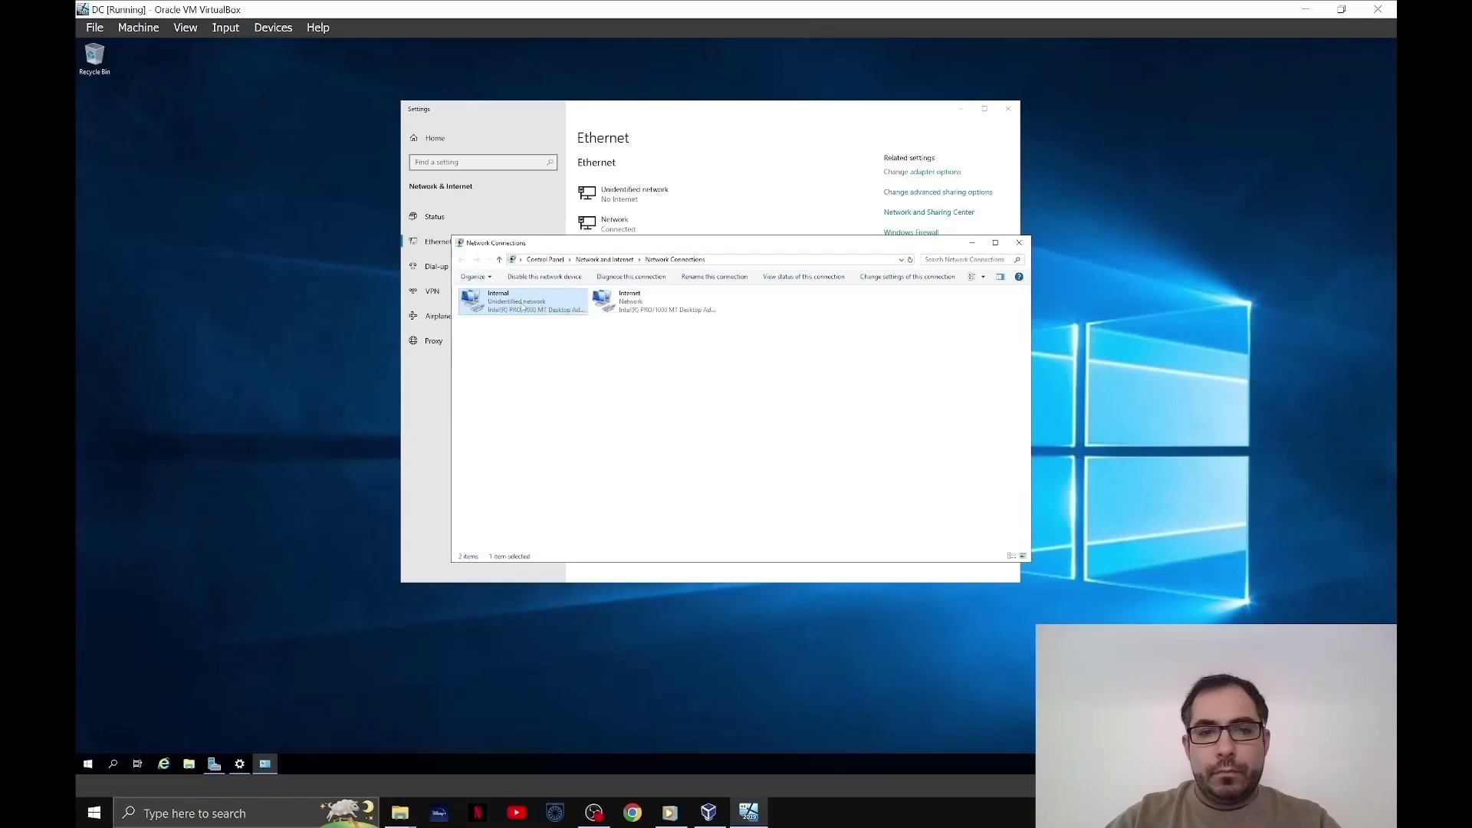
right_click(523, 305)
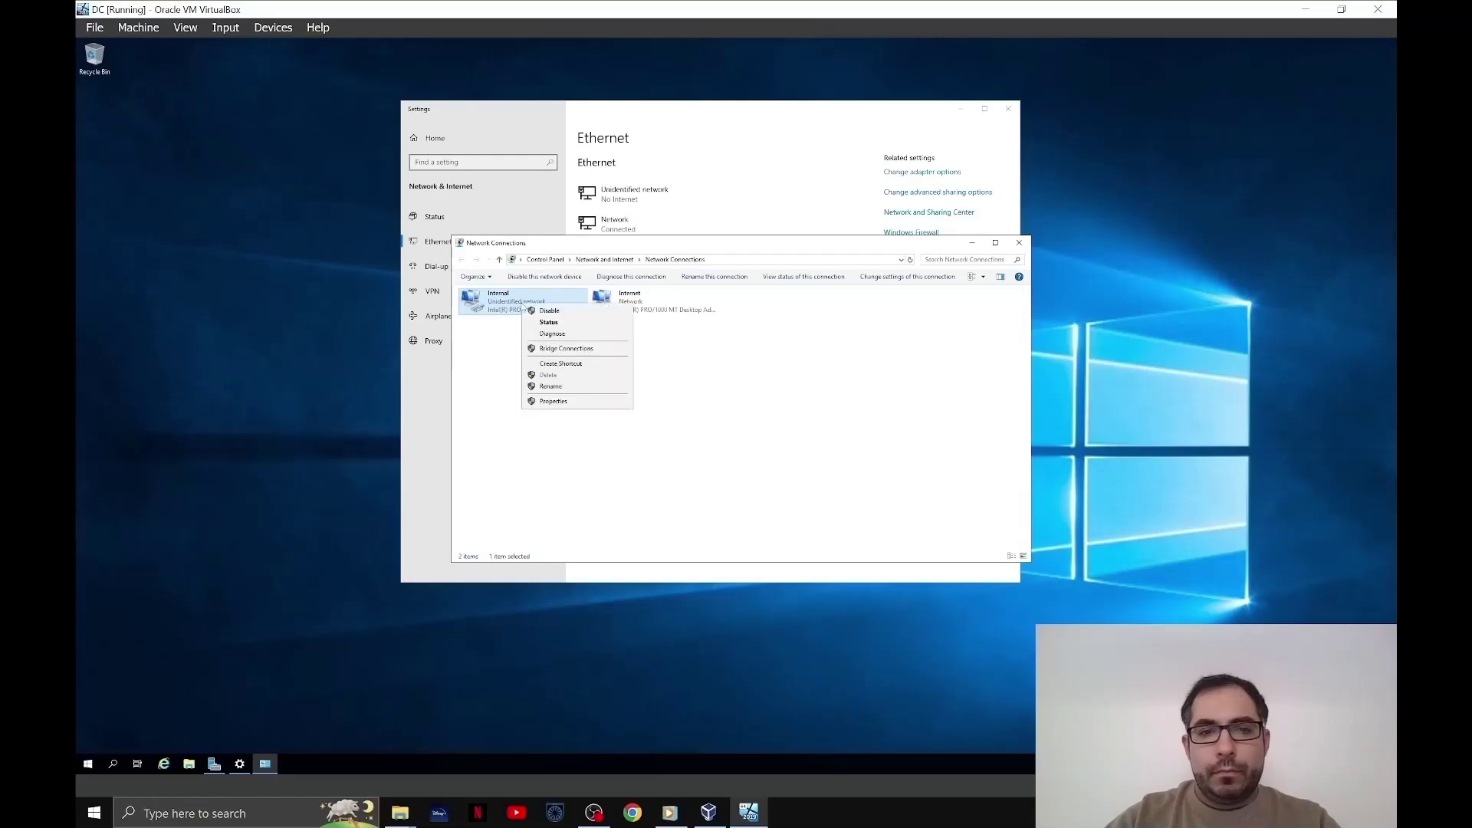
left_click(579, 404)
double_click(516, 398)
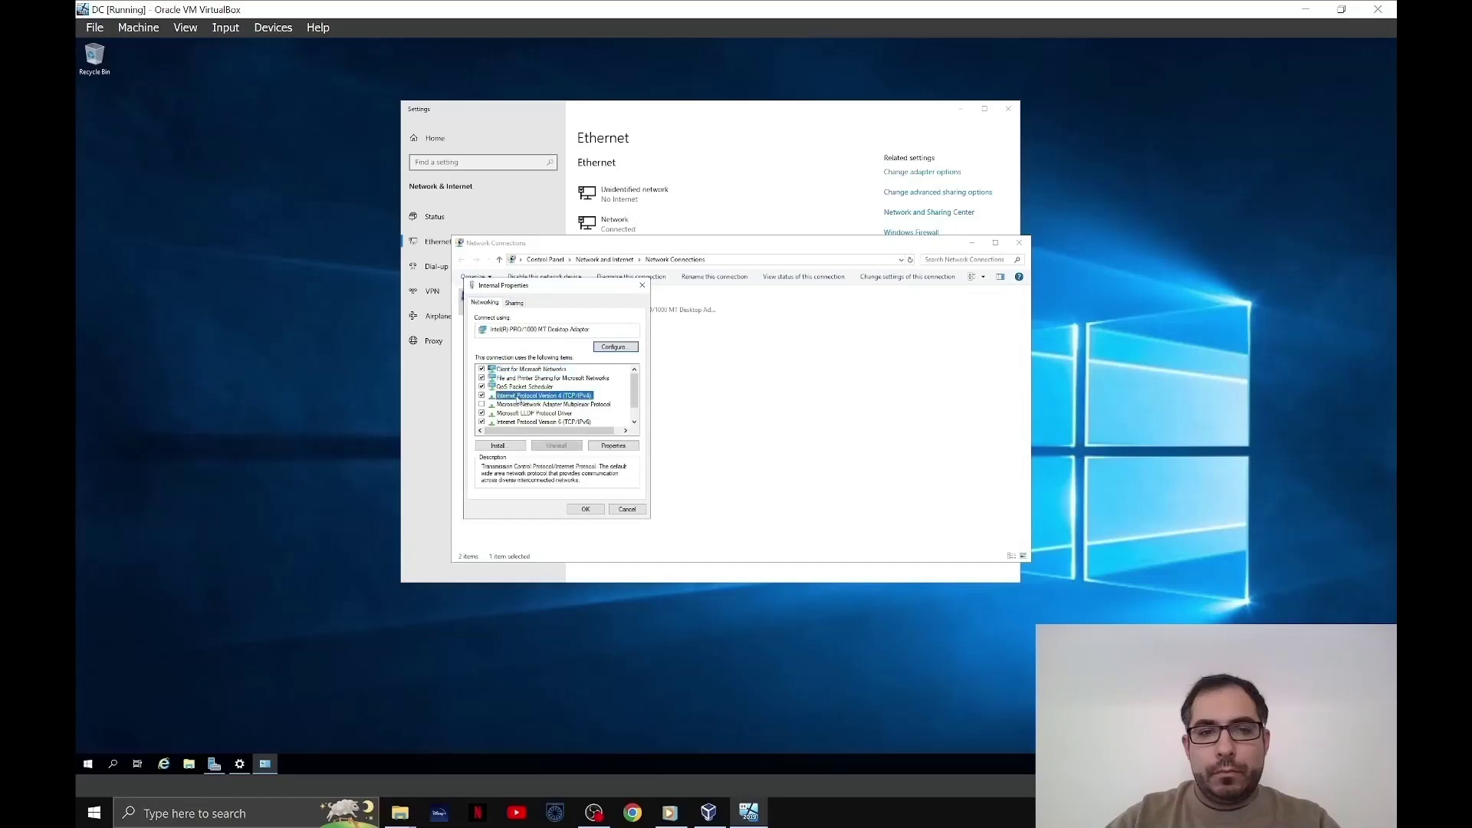
left_click(503, 400)
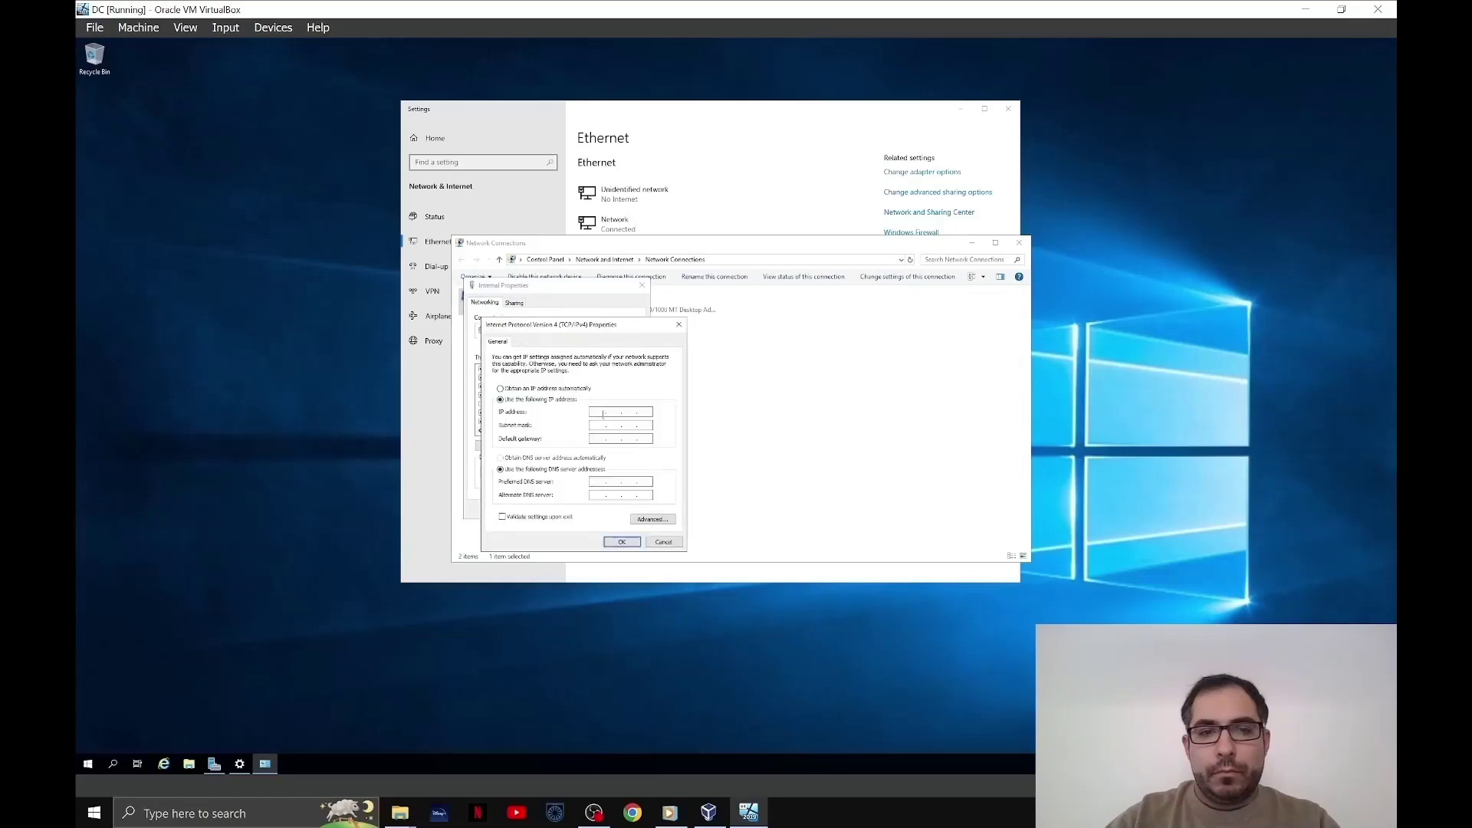
left_click(595, 412)
key("Num_Lock")
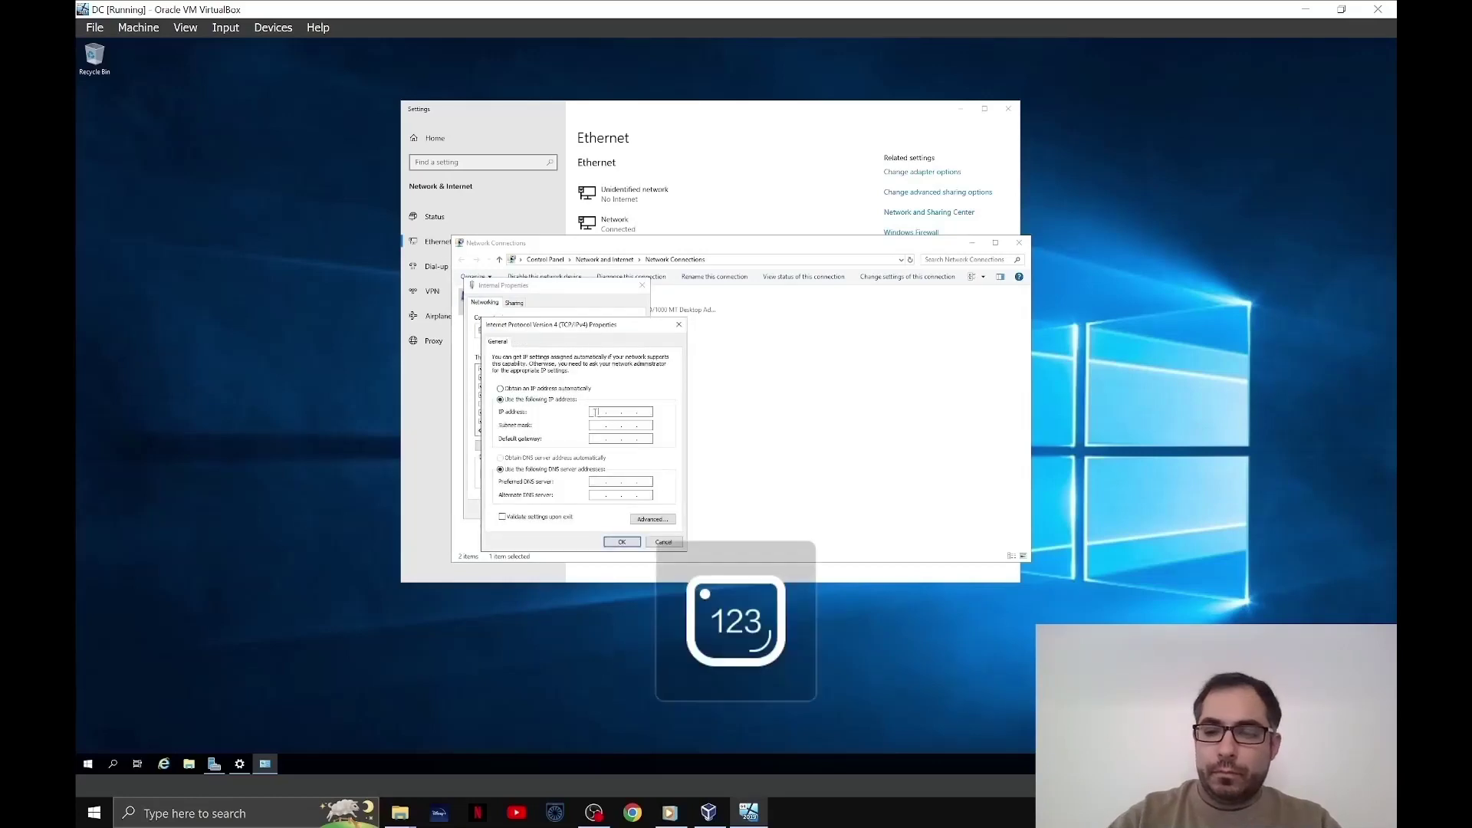
type("1")
type("72 . 16 . ")
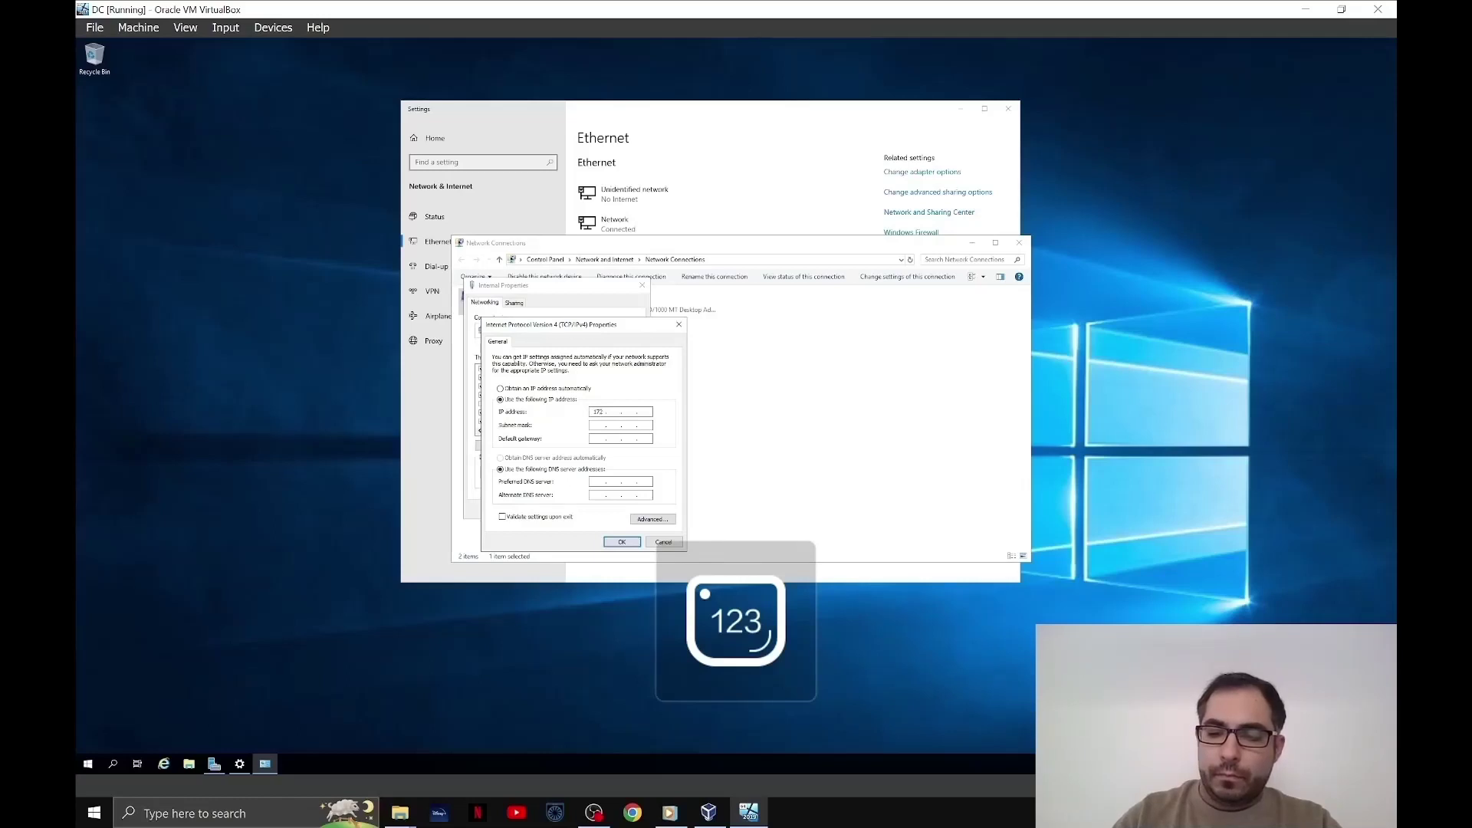
type("0 . 1")
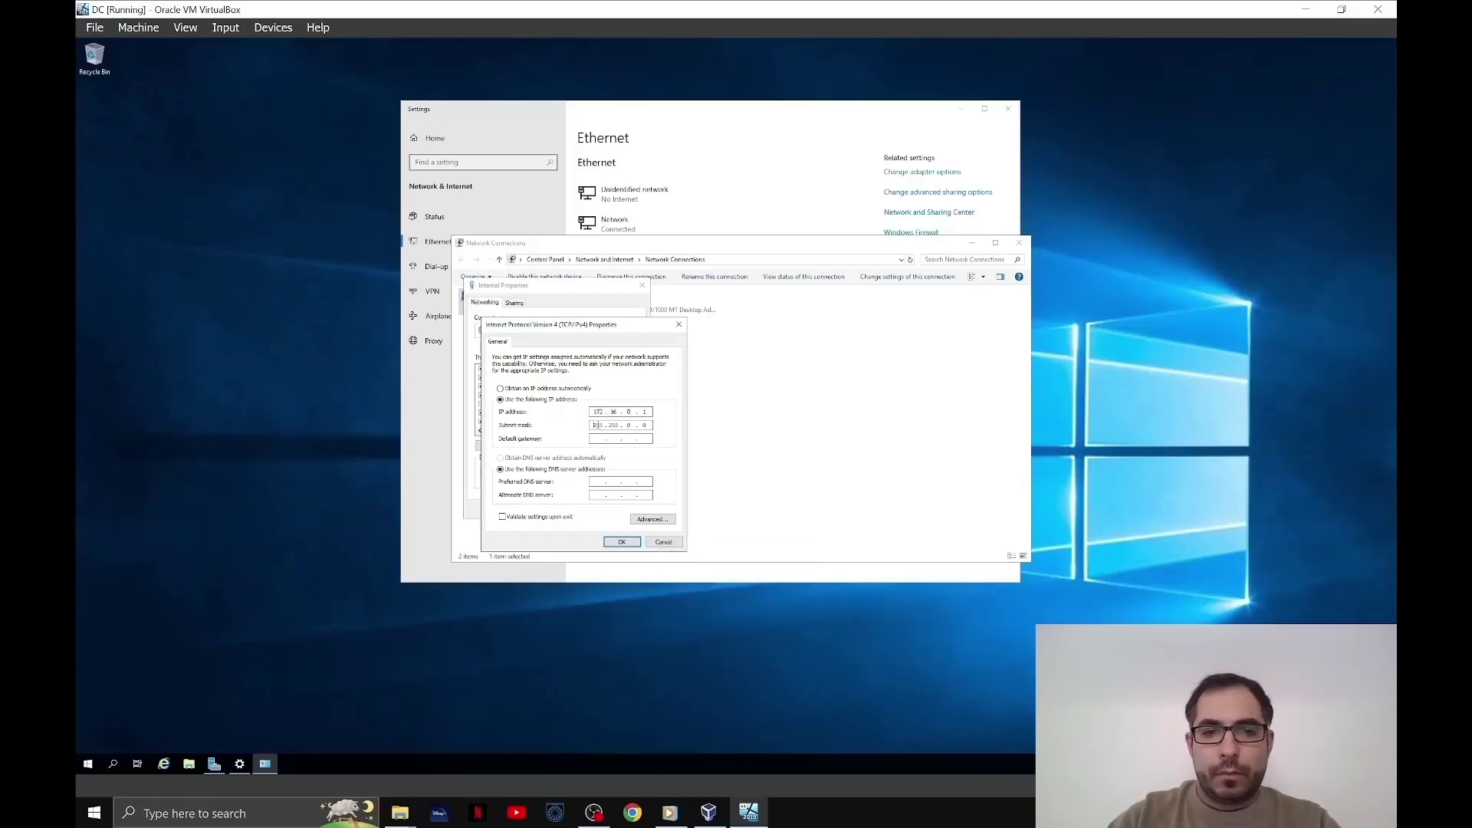
- Set subnet mask 255.255.255.0 and preferred DNS server 127.0.0.1, then confirm both dialogs
left_click(623, 426)
left_click(628, 427)
key("BackSpace")
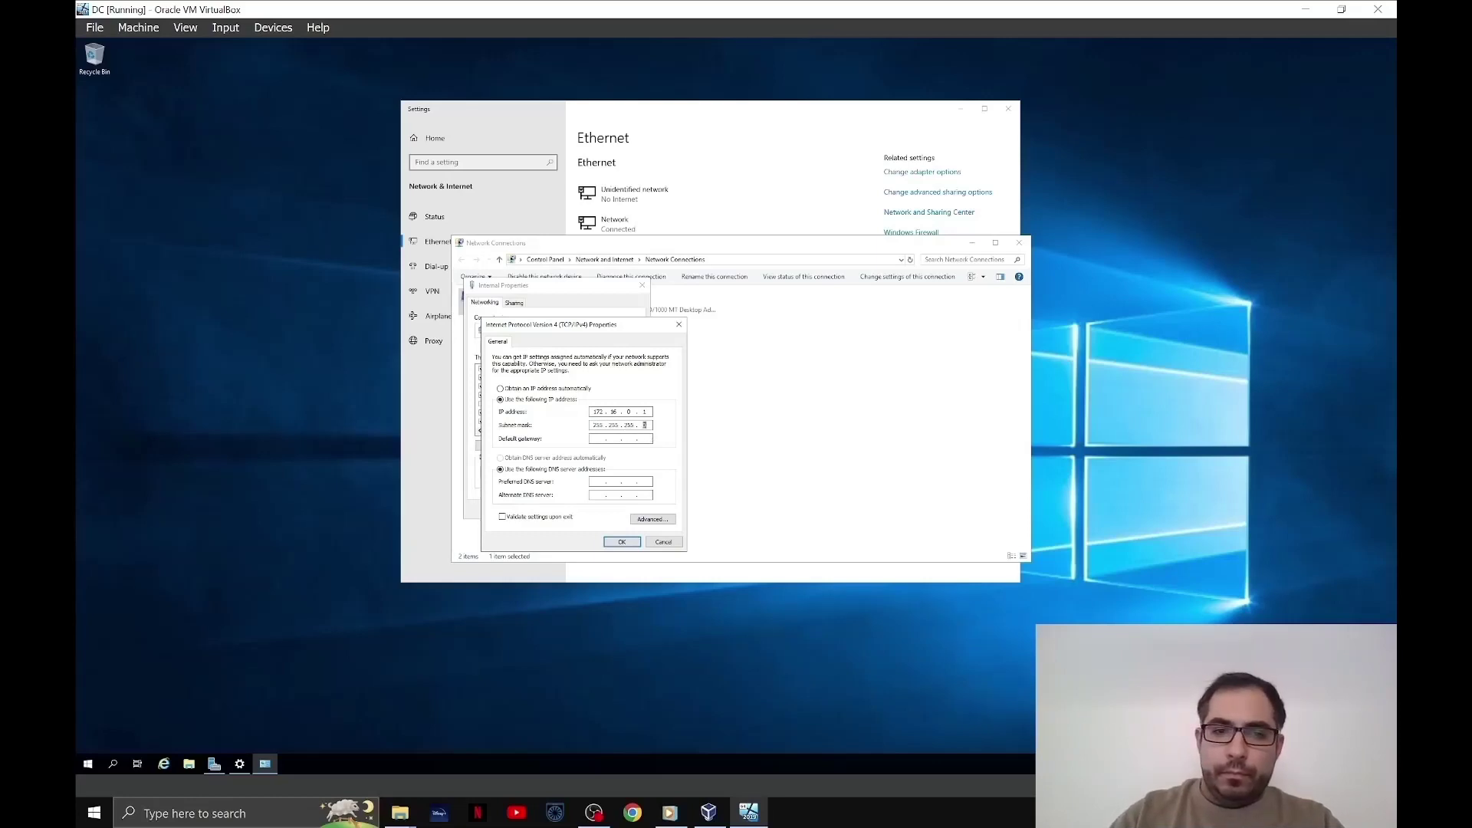
type("255")
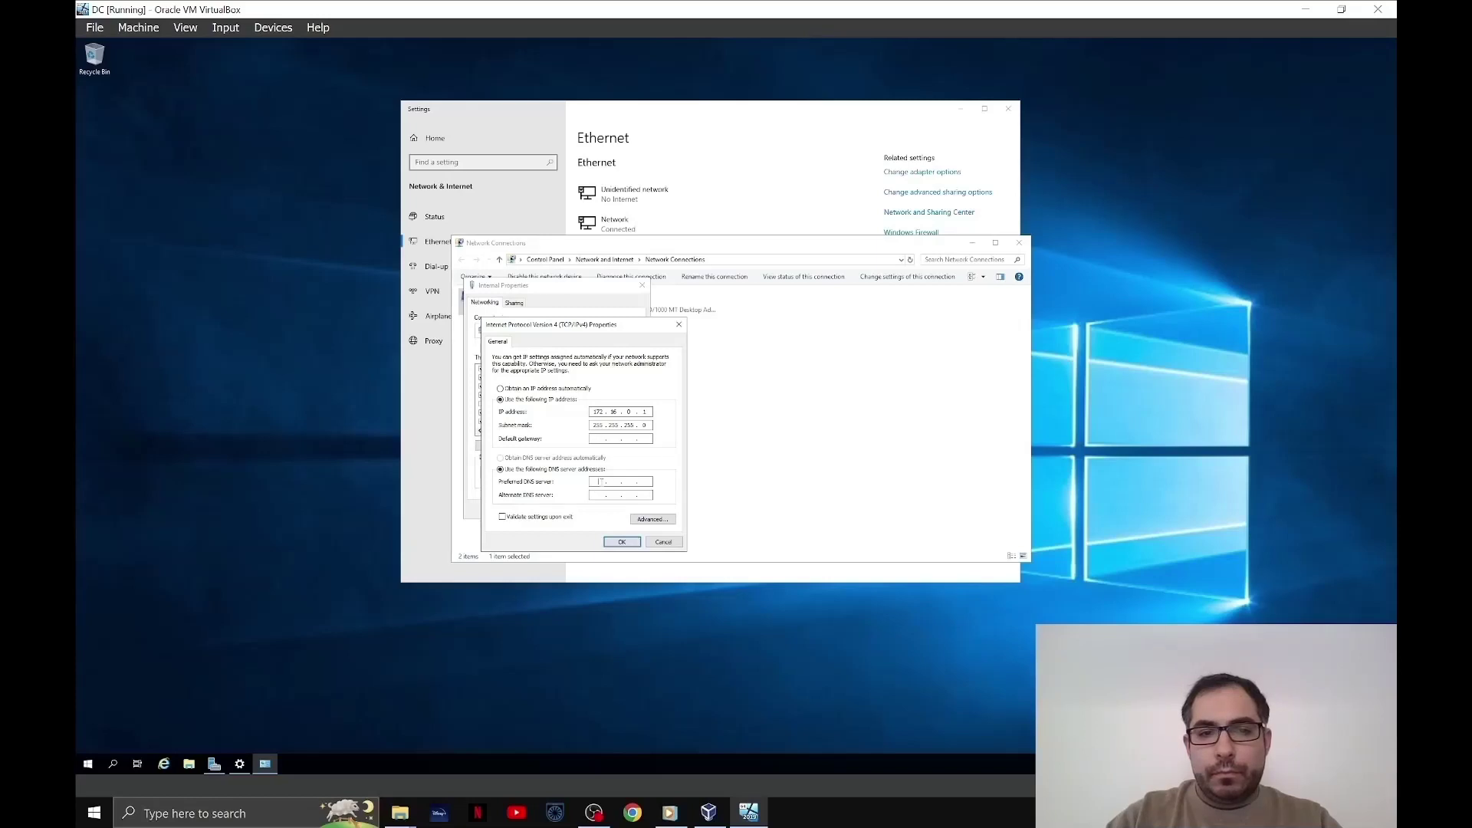
key("Tab")
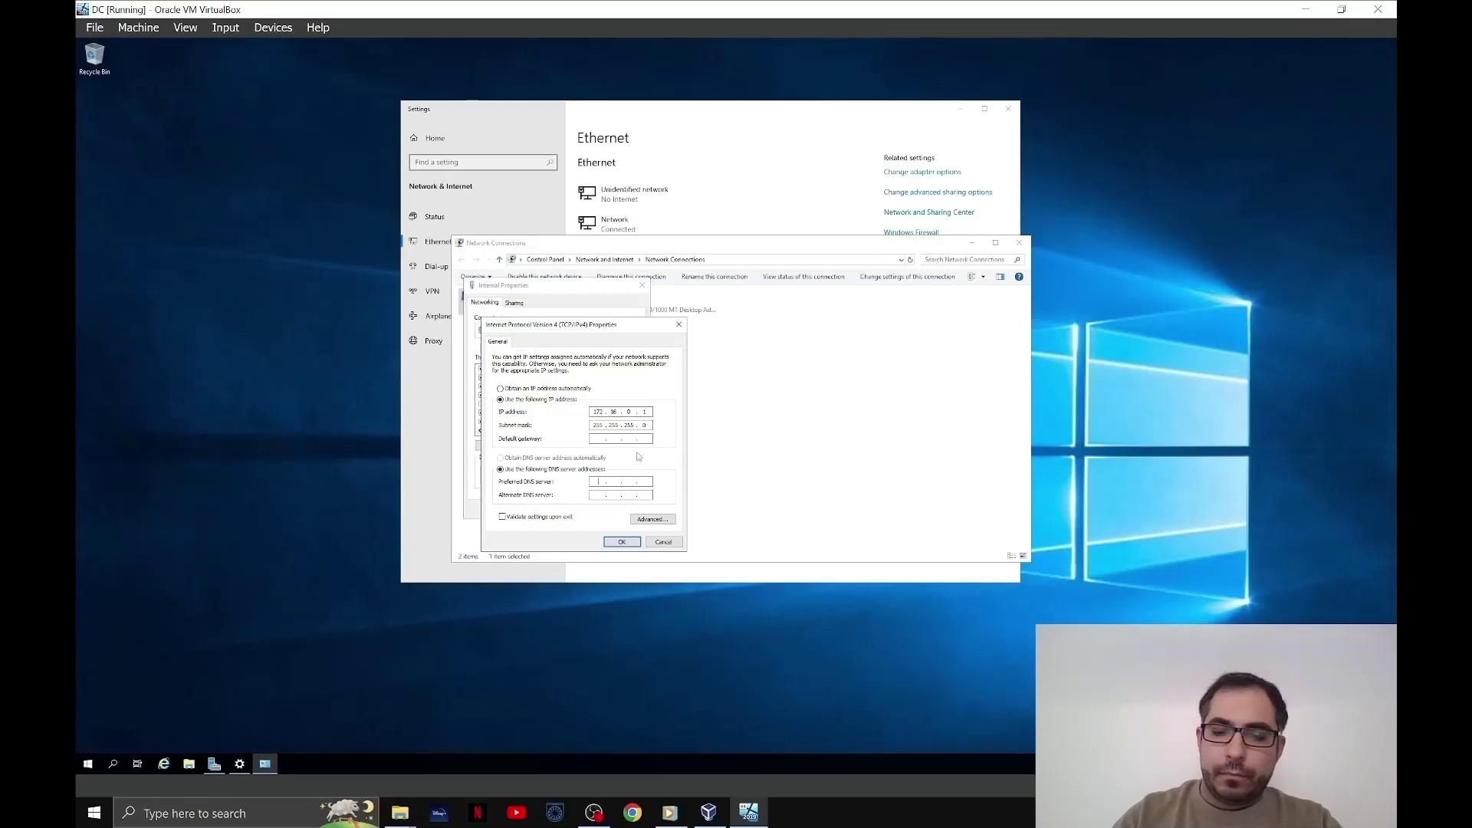
type("127 . 0")
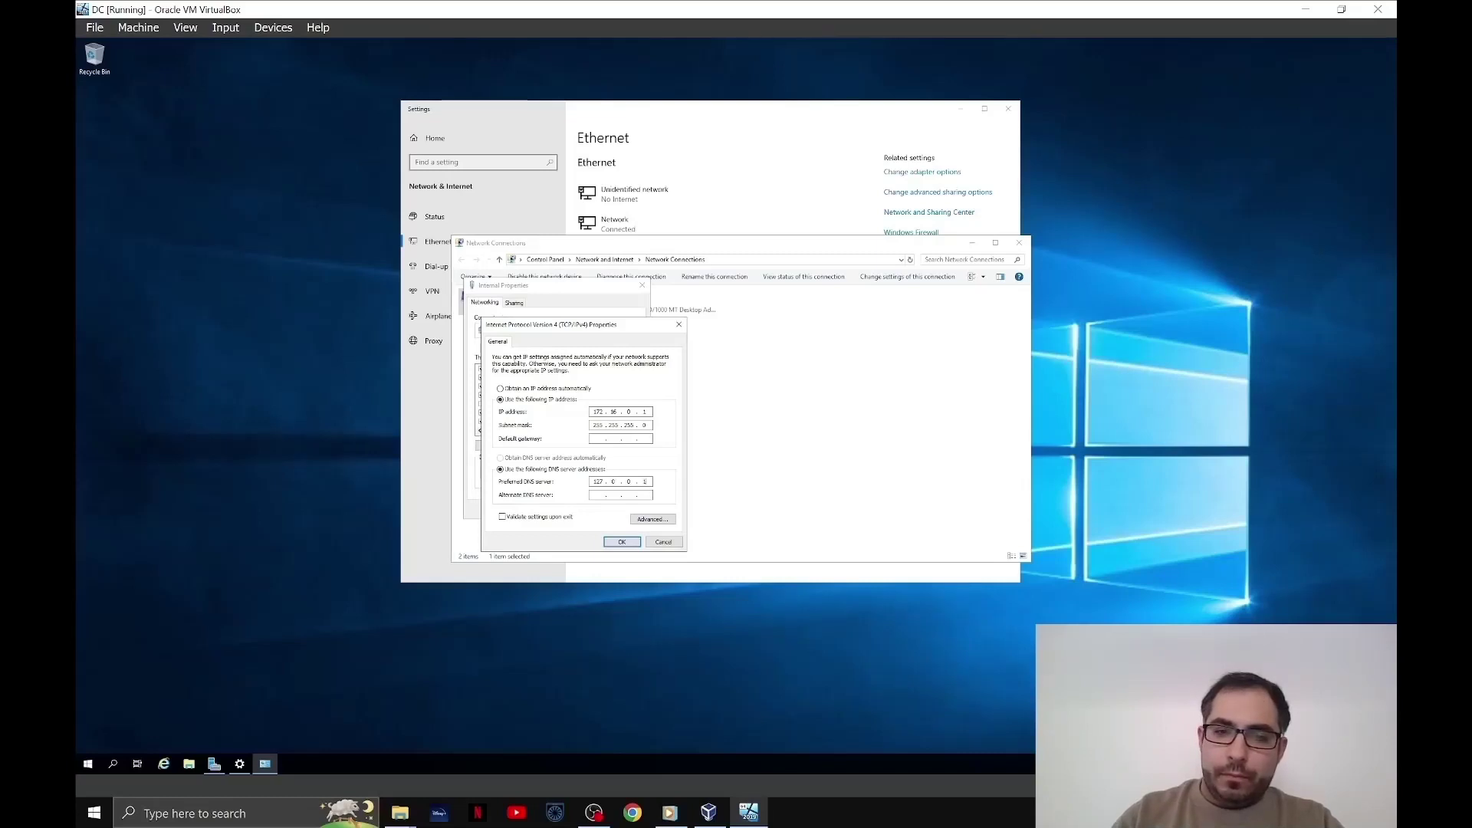
type(".0.1")
left_click(629, 543)
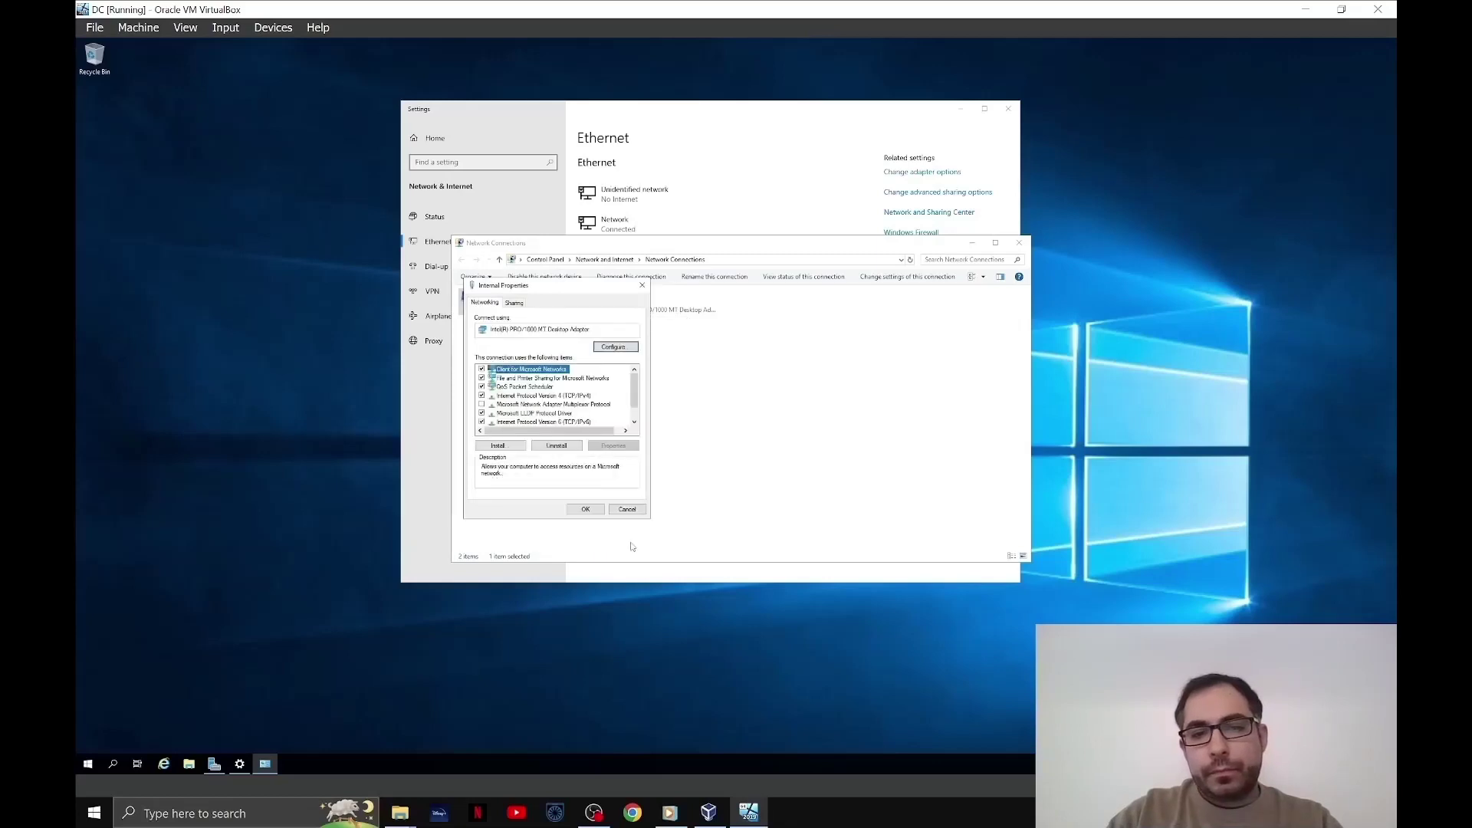
left_click(595, 509)
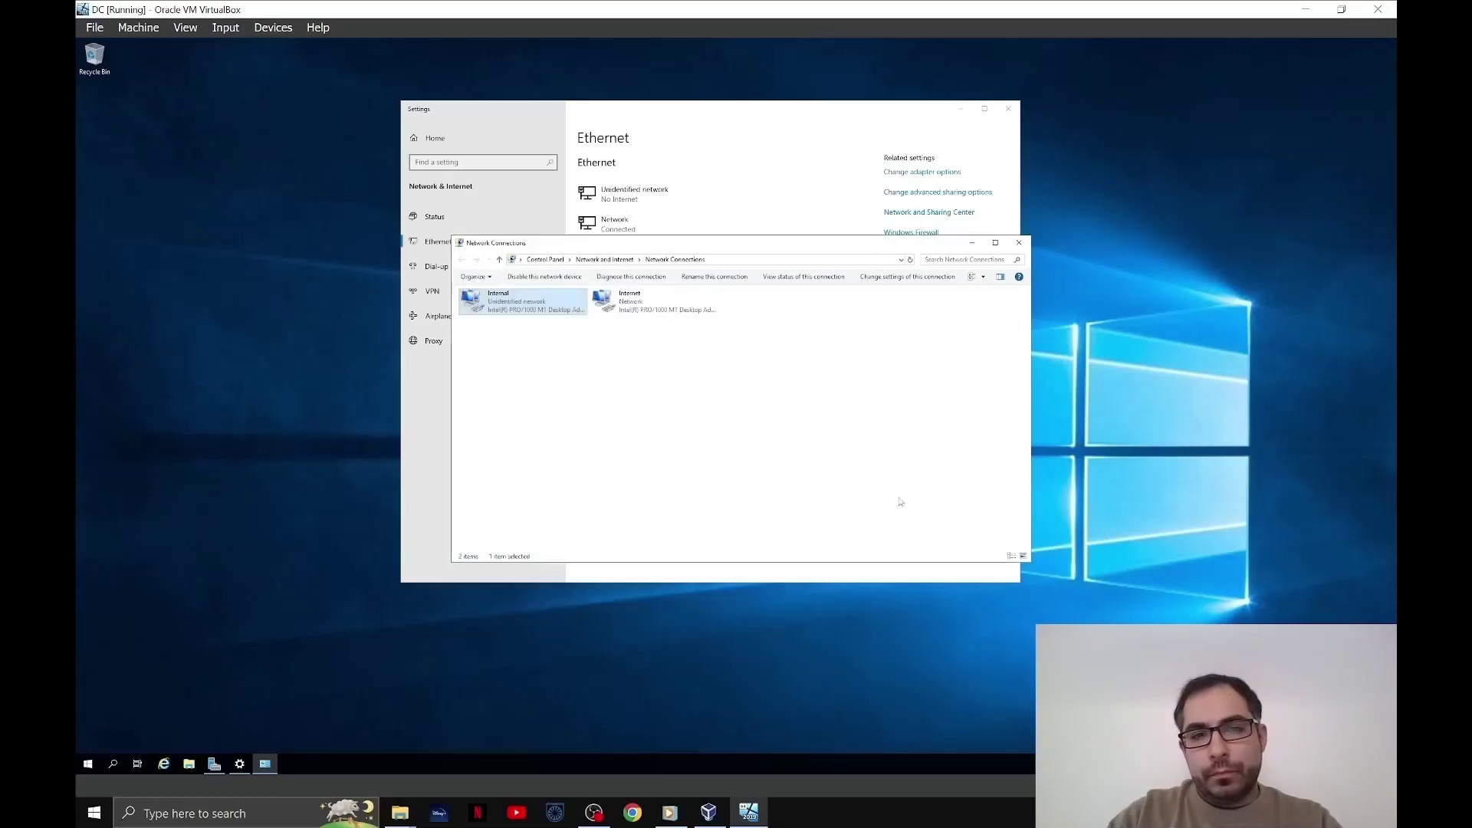
- Close the network connections and Settings windows, then open the system About page
left_click(1020, 243)
left_click(1008, 108)
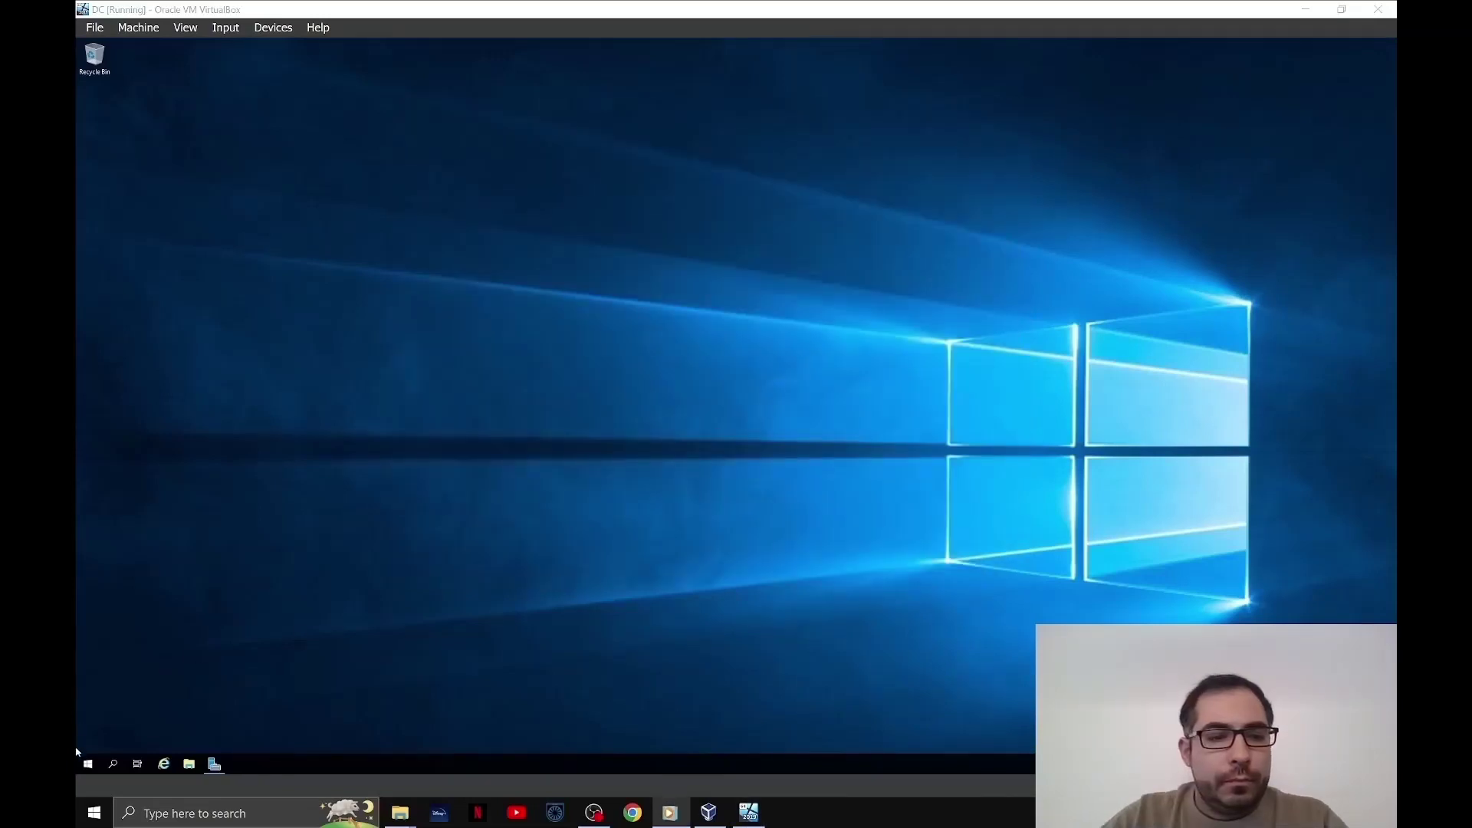
right_click(88, 765)
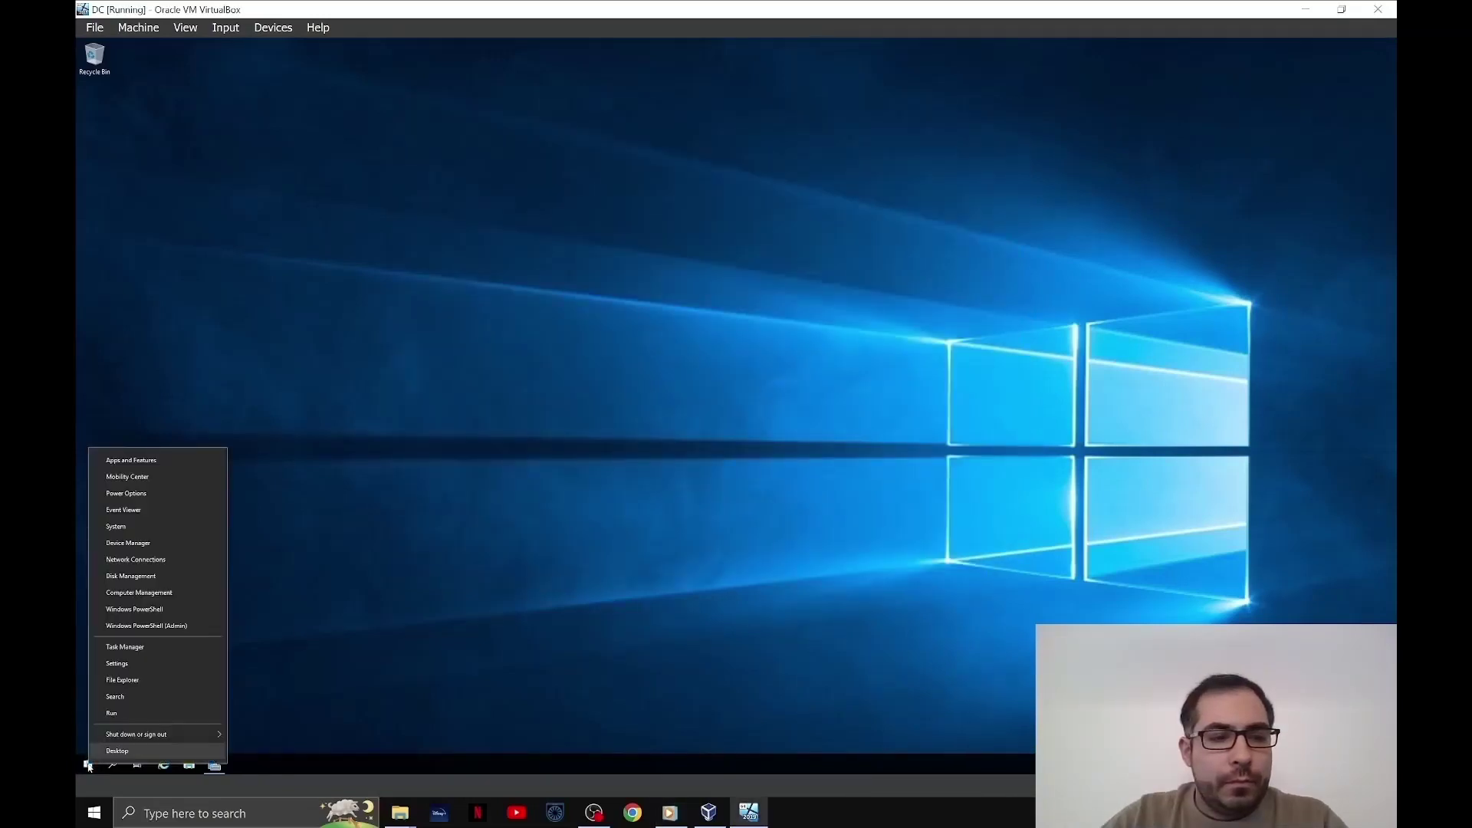
left_click(181, 527)
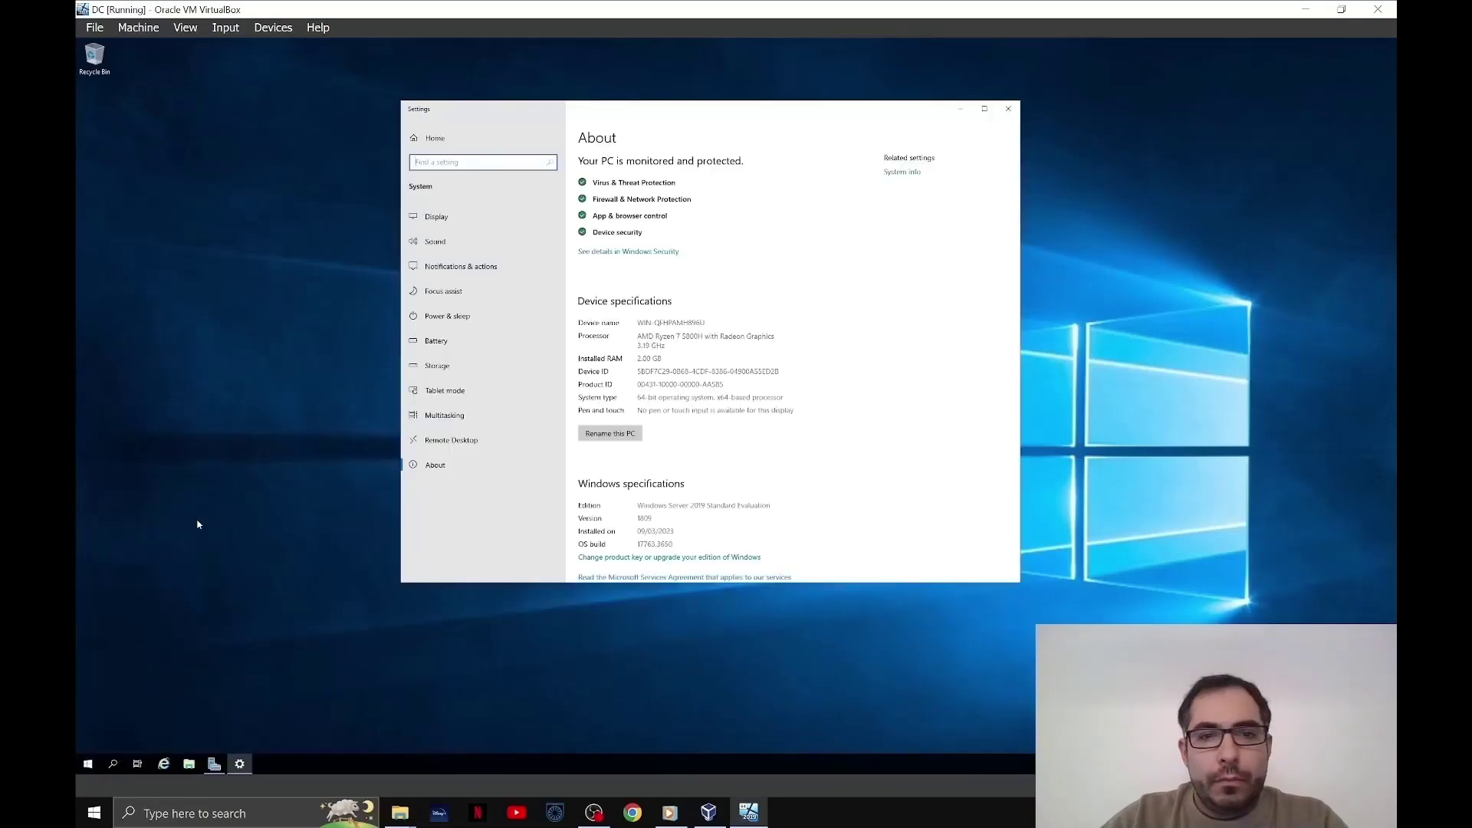
- Rename the PC to DC and restart now with reason 'Other (Unplanned)'
left_click(634, 434)
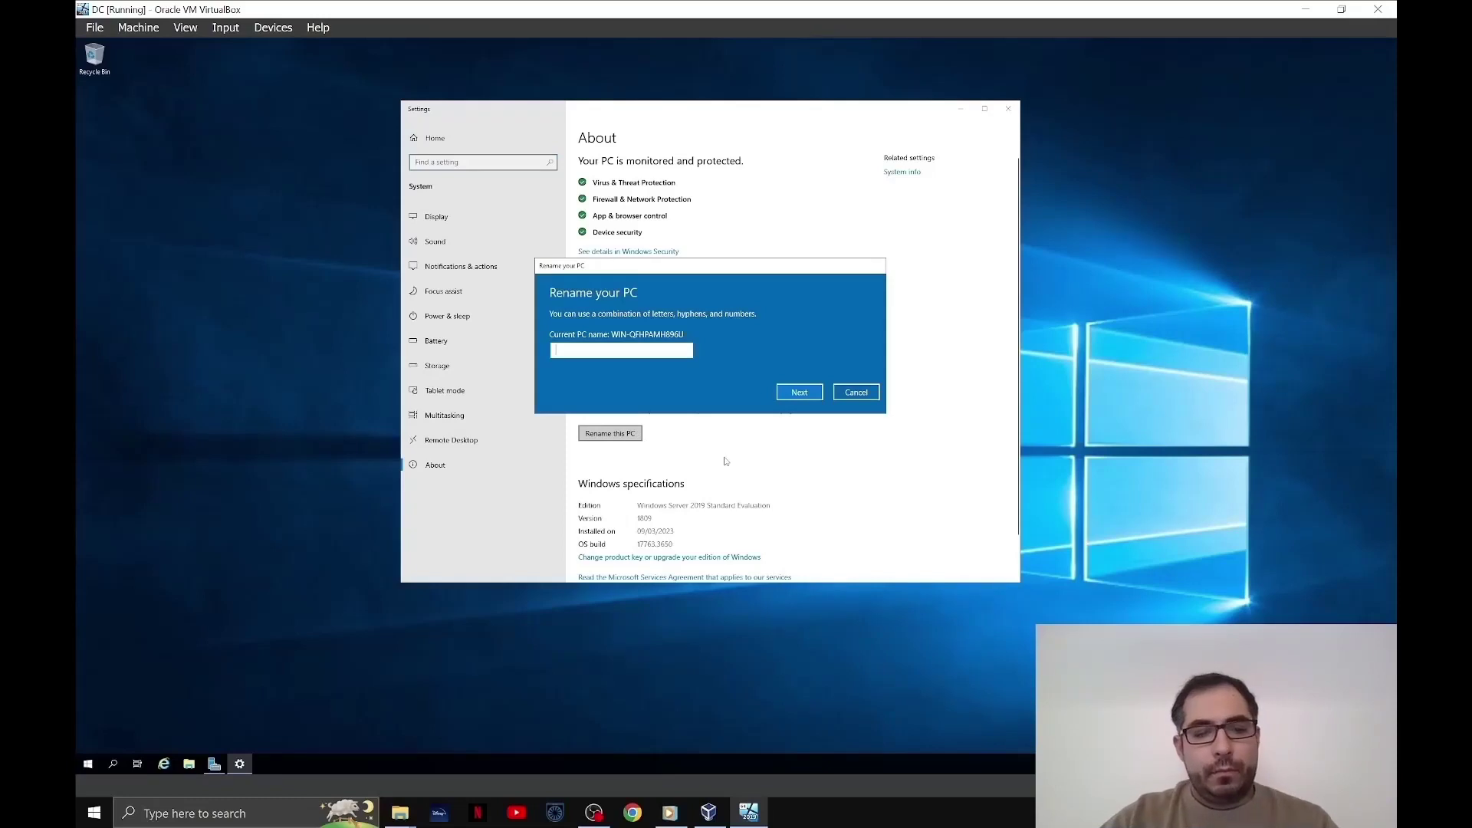
type("DC")
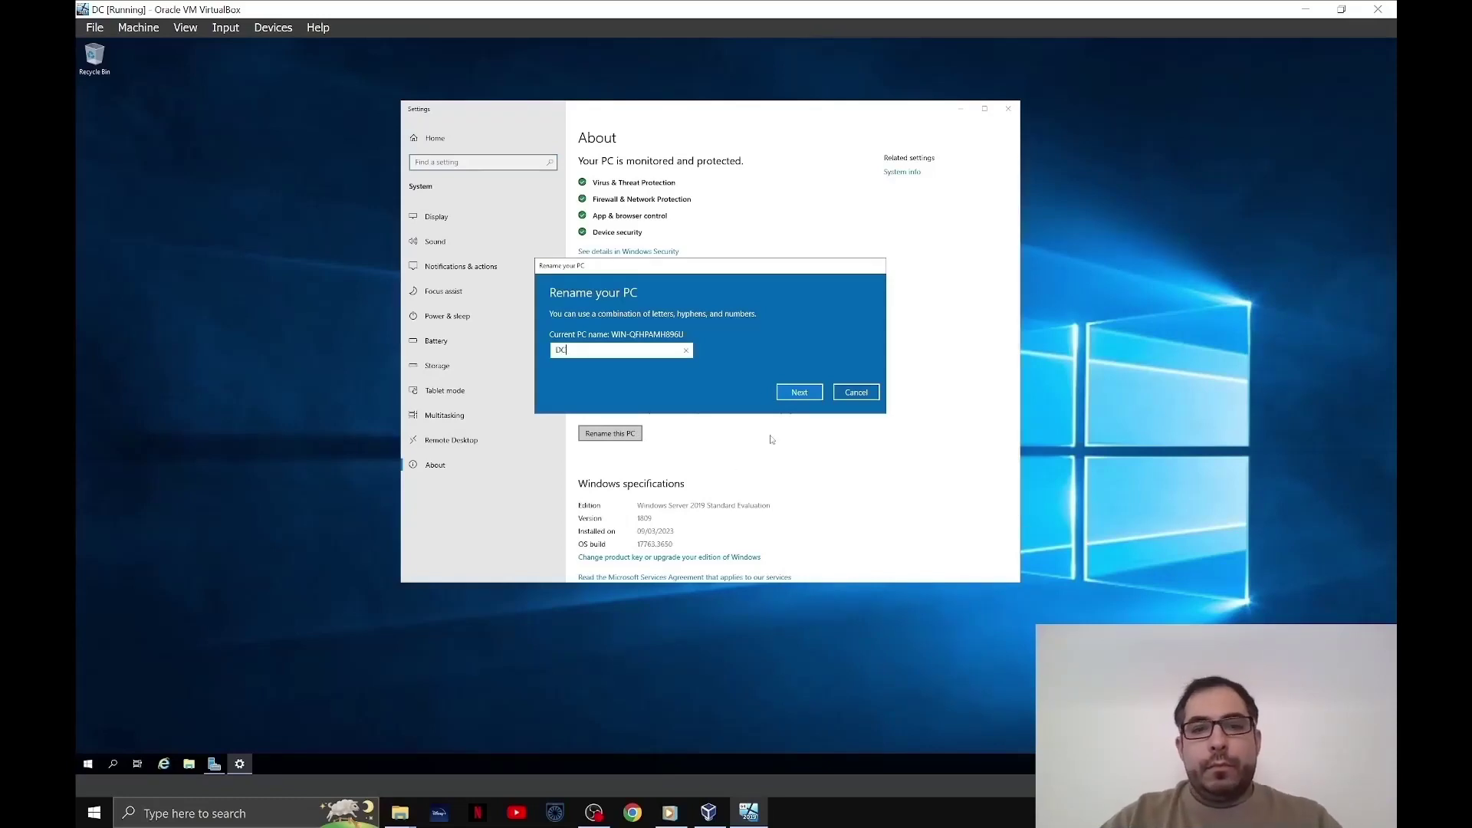
left_click(812, 394)
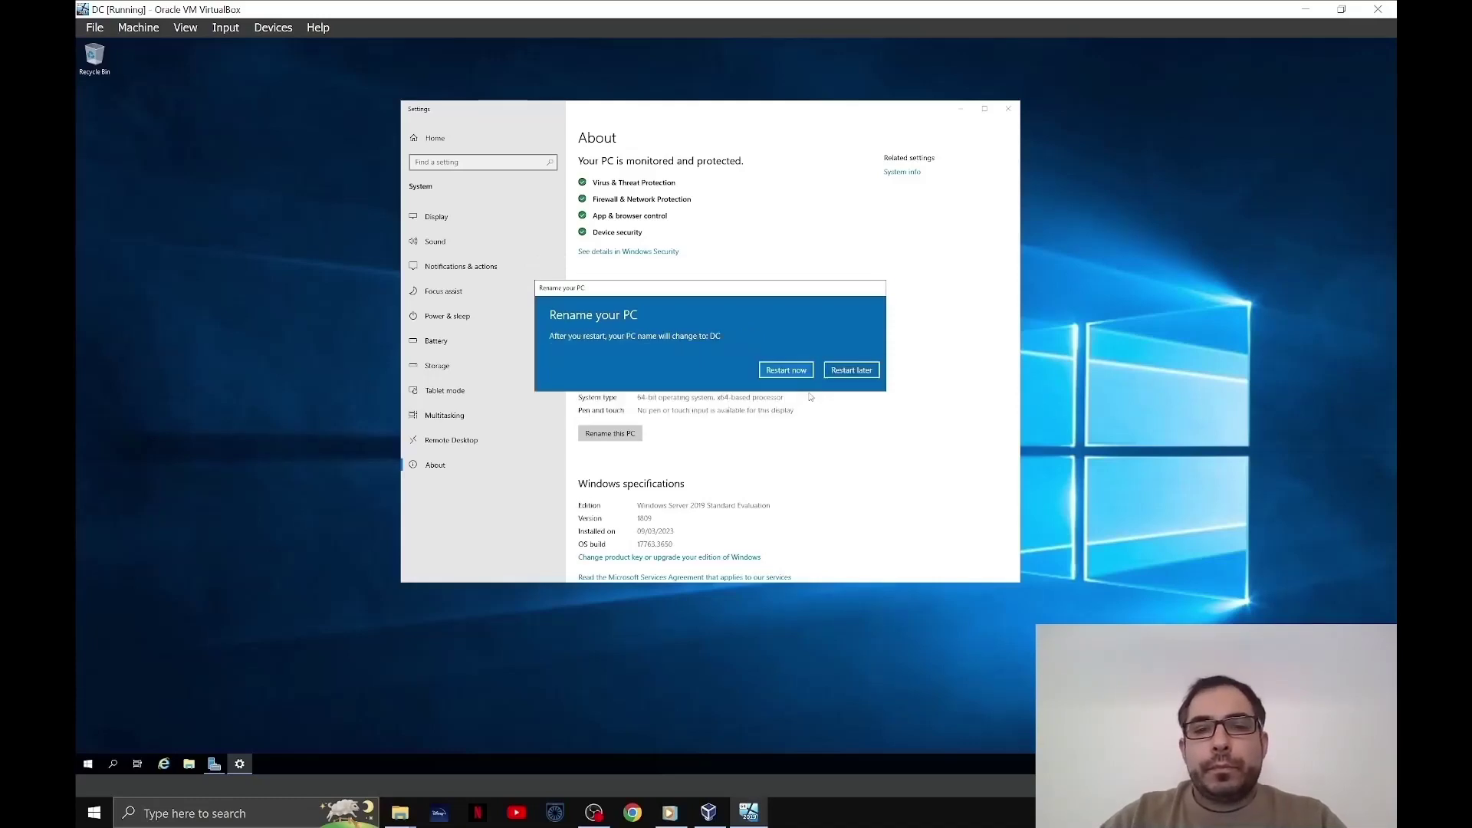
left_click(797, 372)
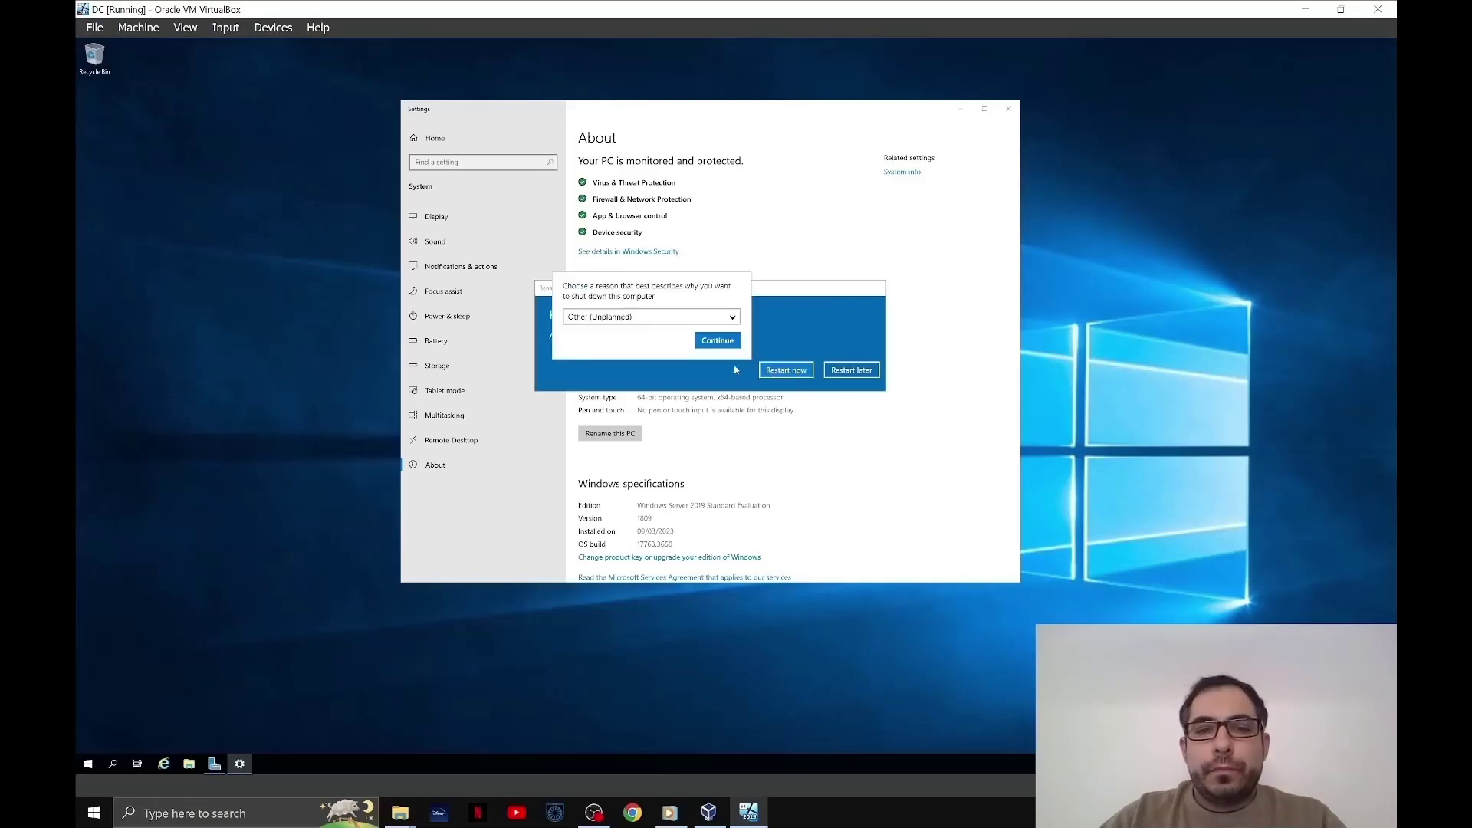
left_click(699, 341)
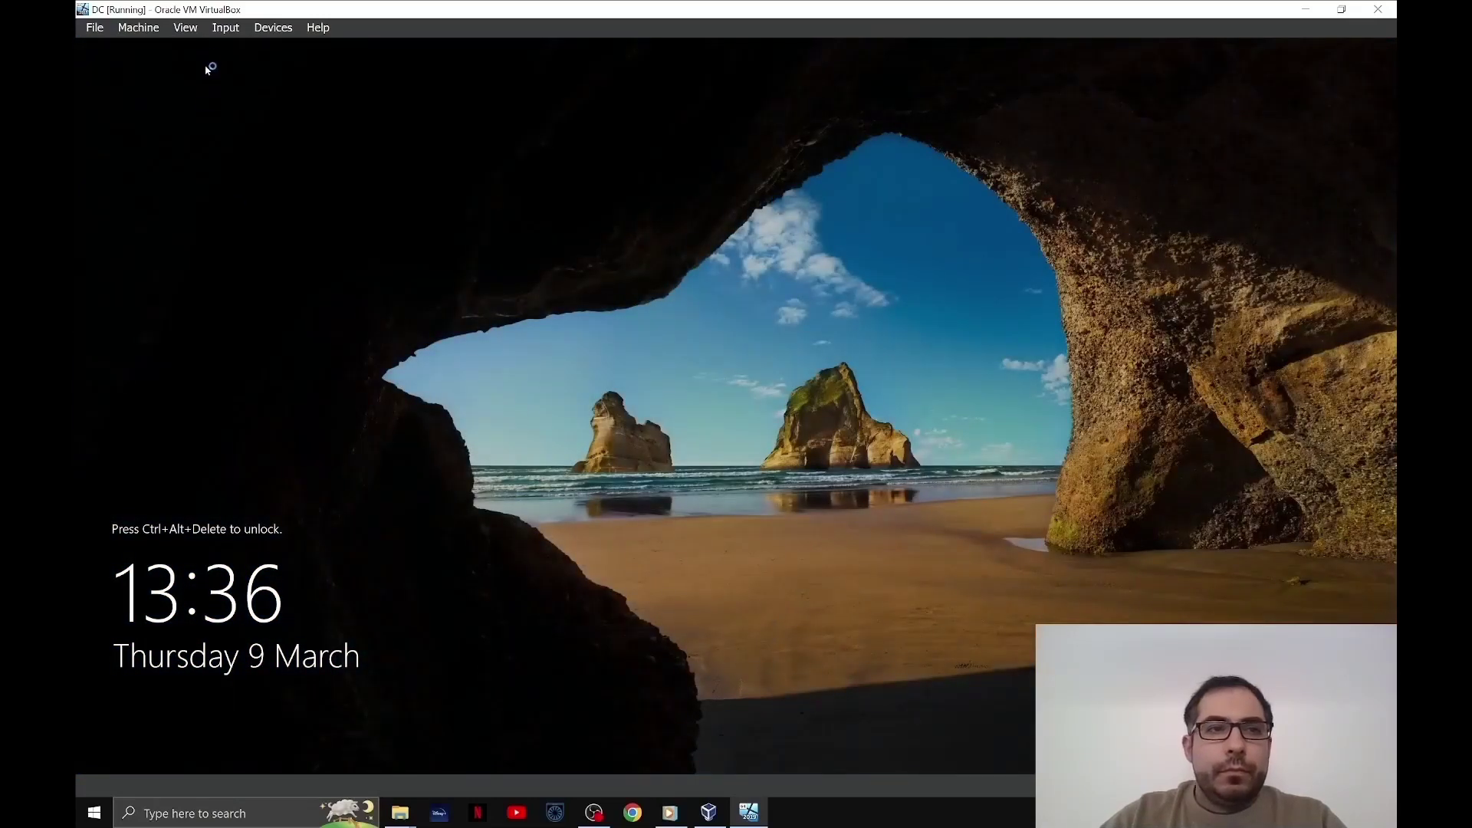
- Insert Ctrl-Alt-Del into the DC VM and sign in with the Administrator password
left_click(226, 28)
mouse_move(260, 49)
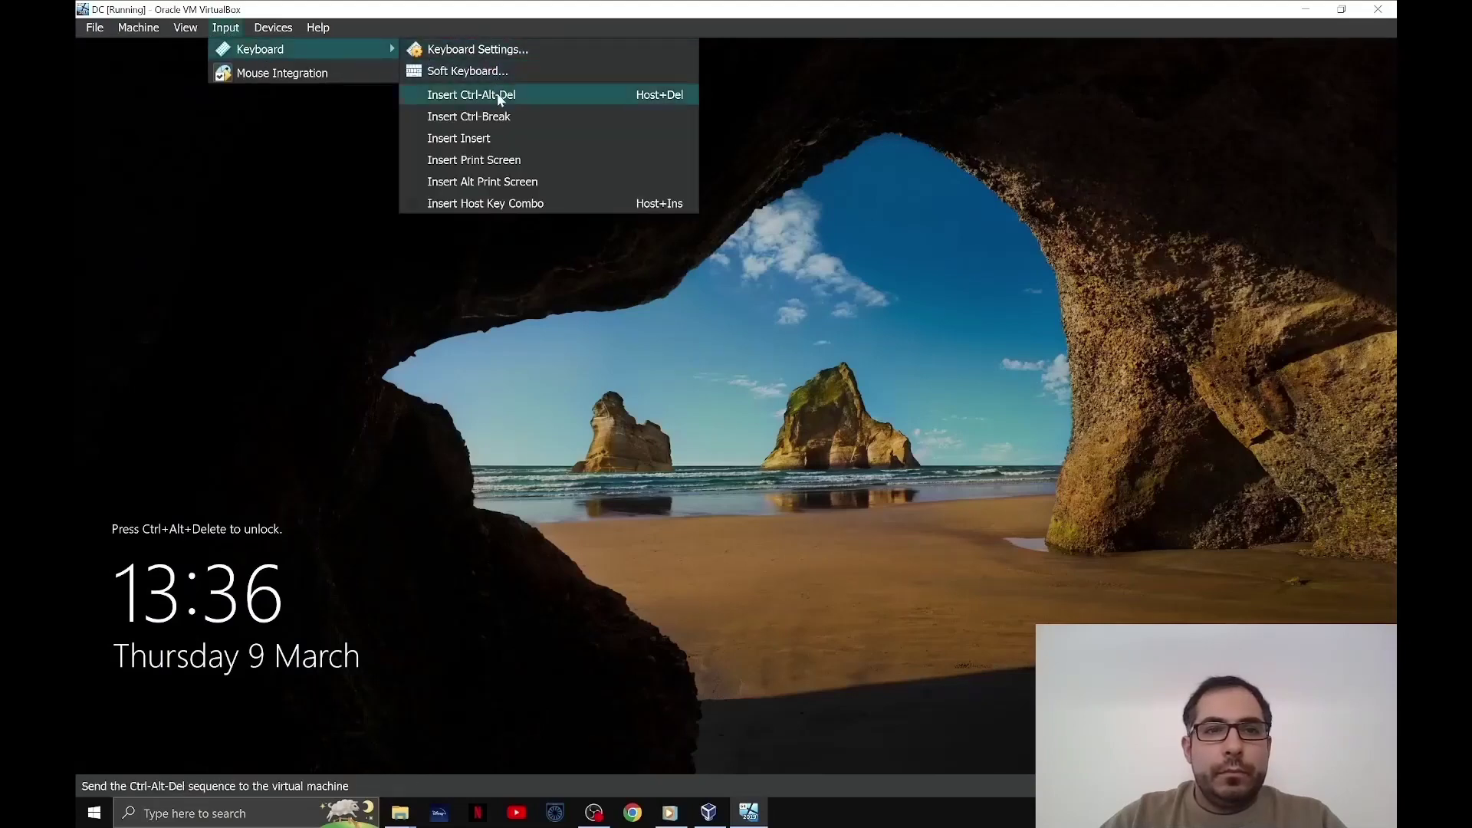
left_click(471, 94)
type("•••••")
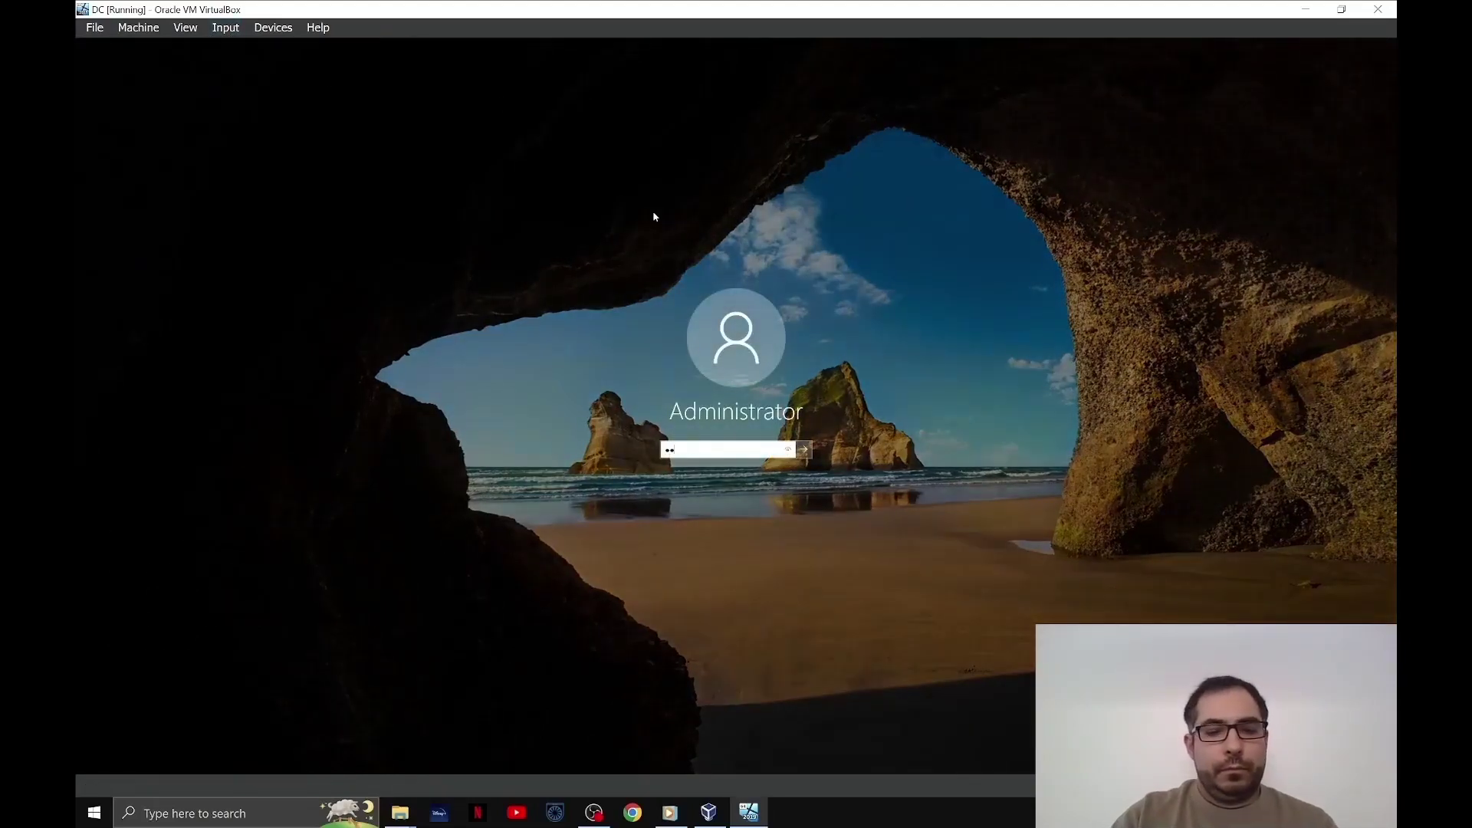
key("BackSpace")
key("BackSpace")
key("BackSpace")
key("BackSpace")
key("BackSpace")
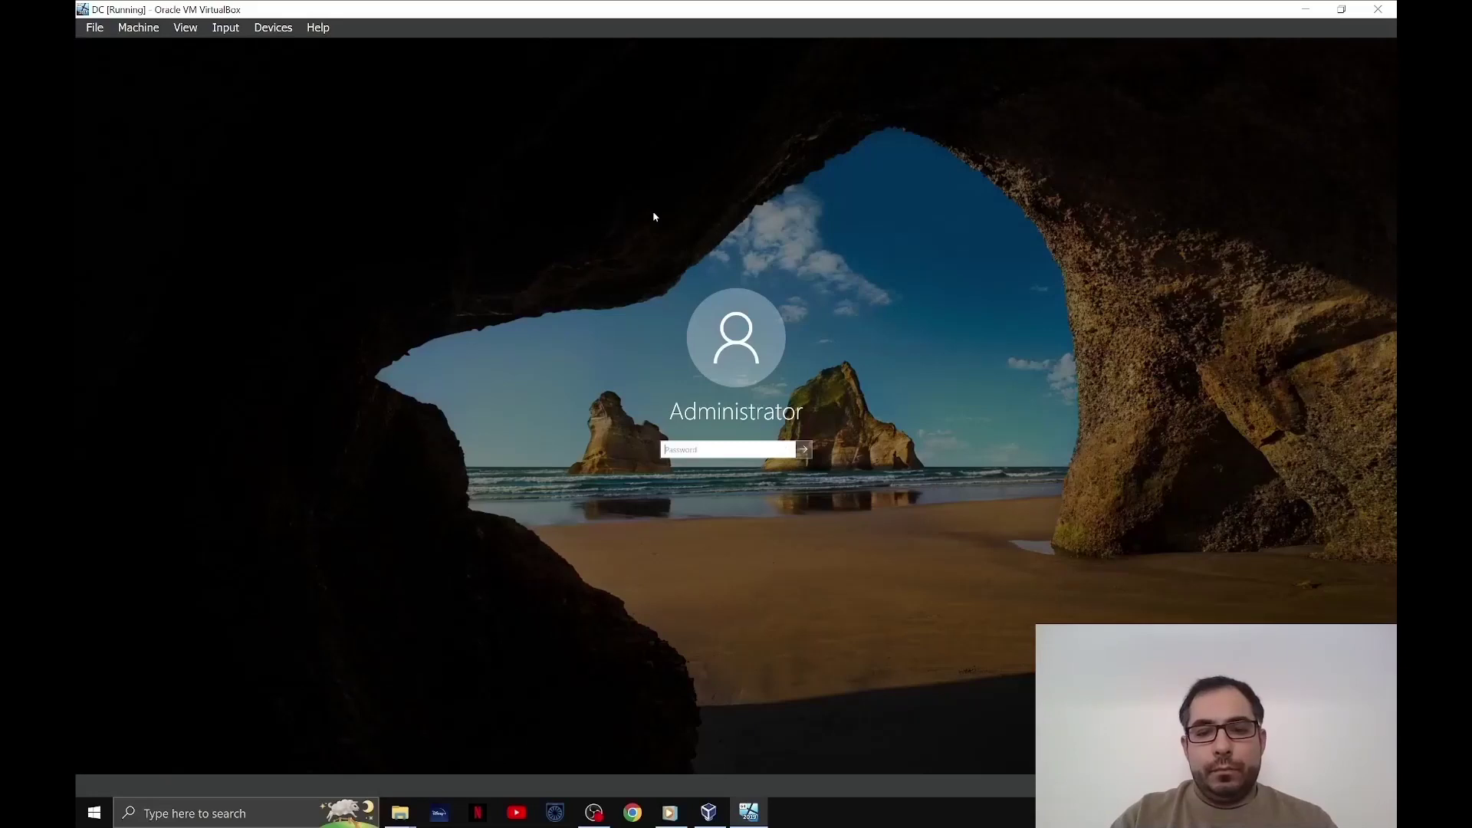
type("•")
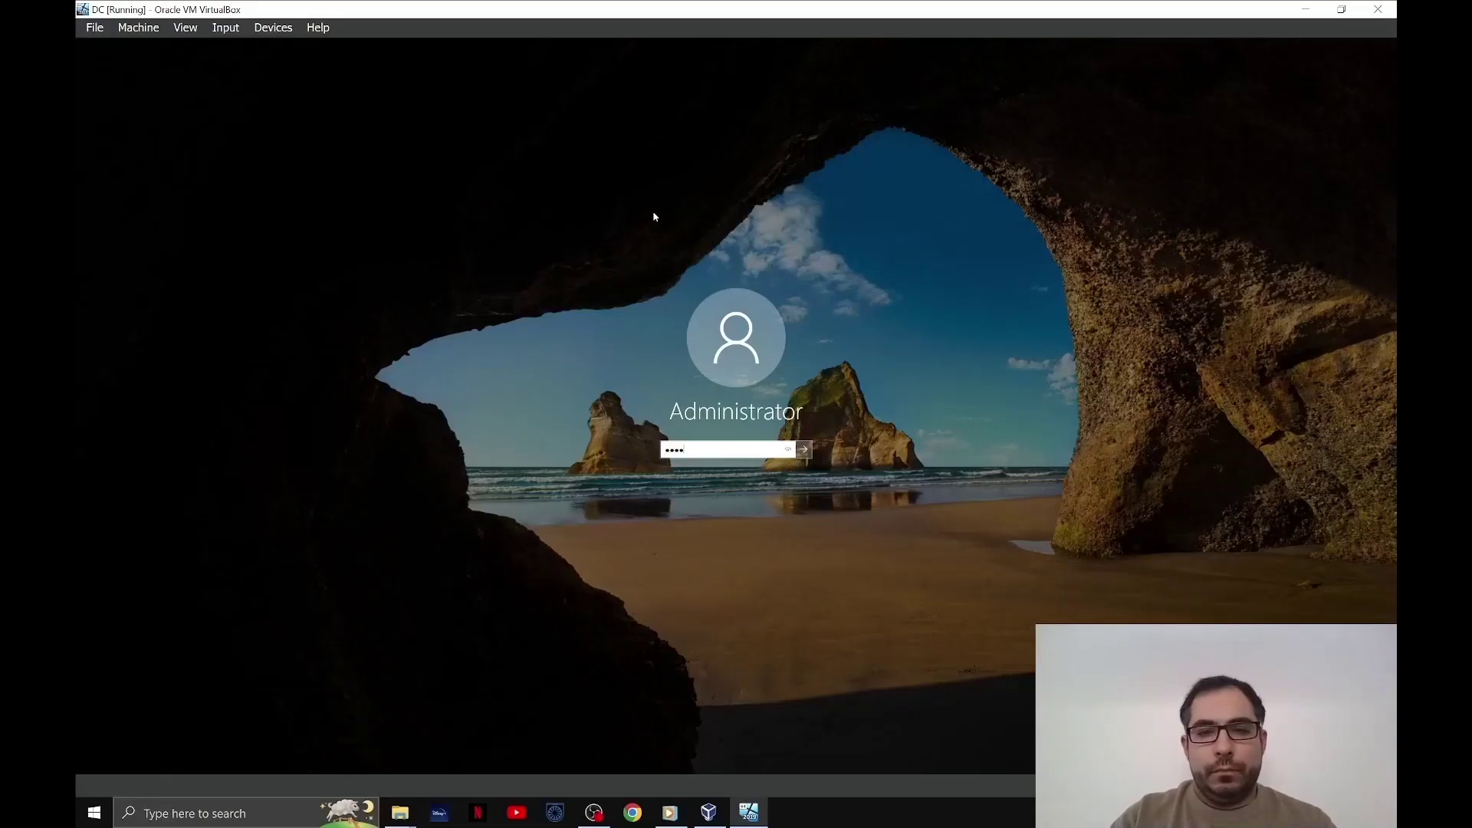
key("Return")
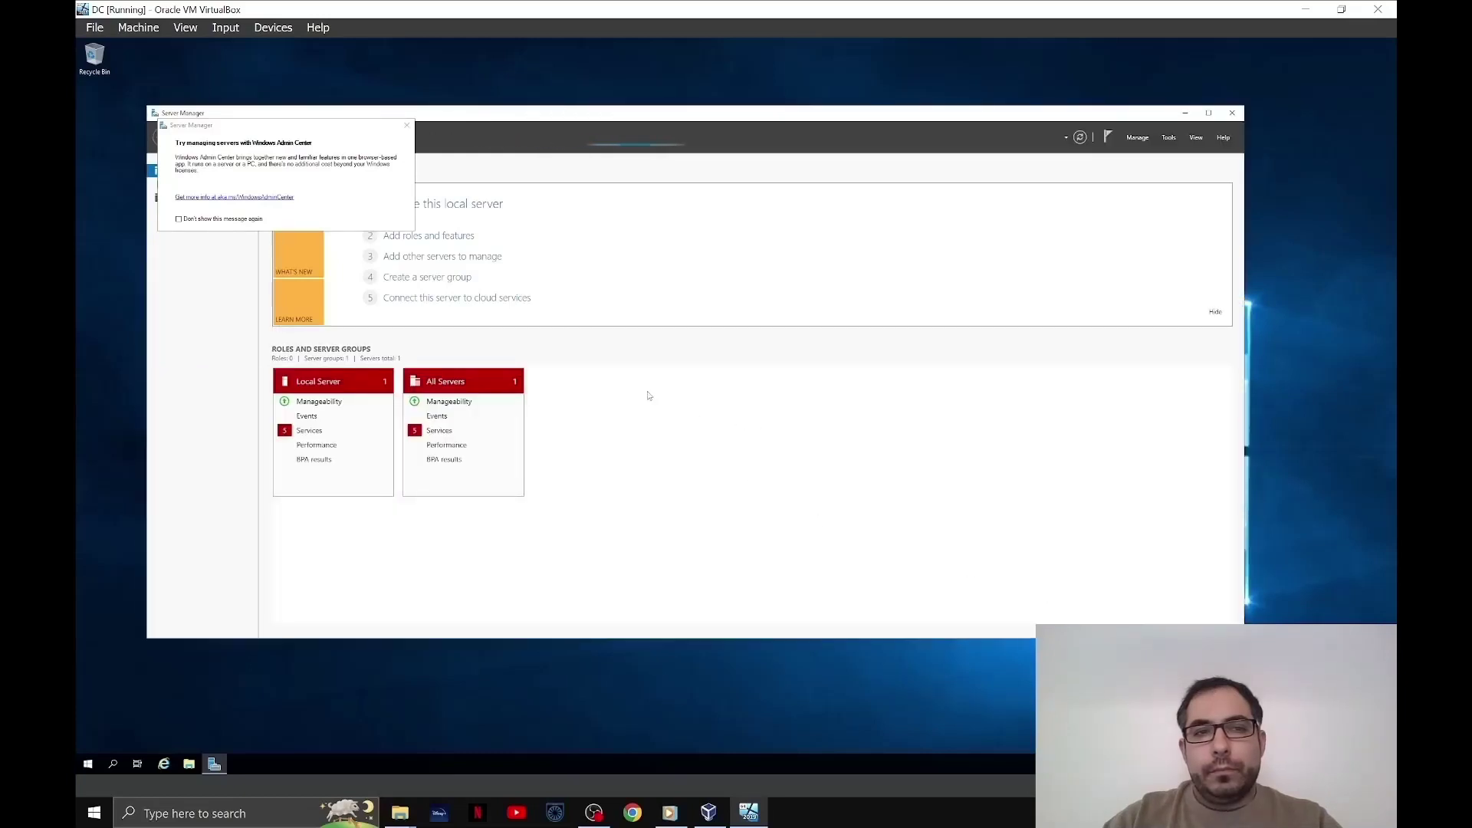
- Dismiss the Admin Center prompt and start a role-based installation targeting this server
left_click(406, 126)
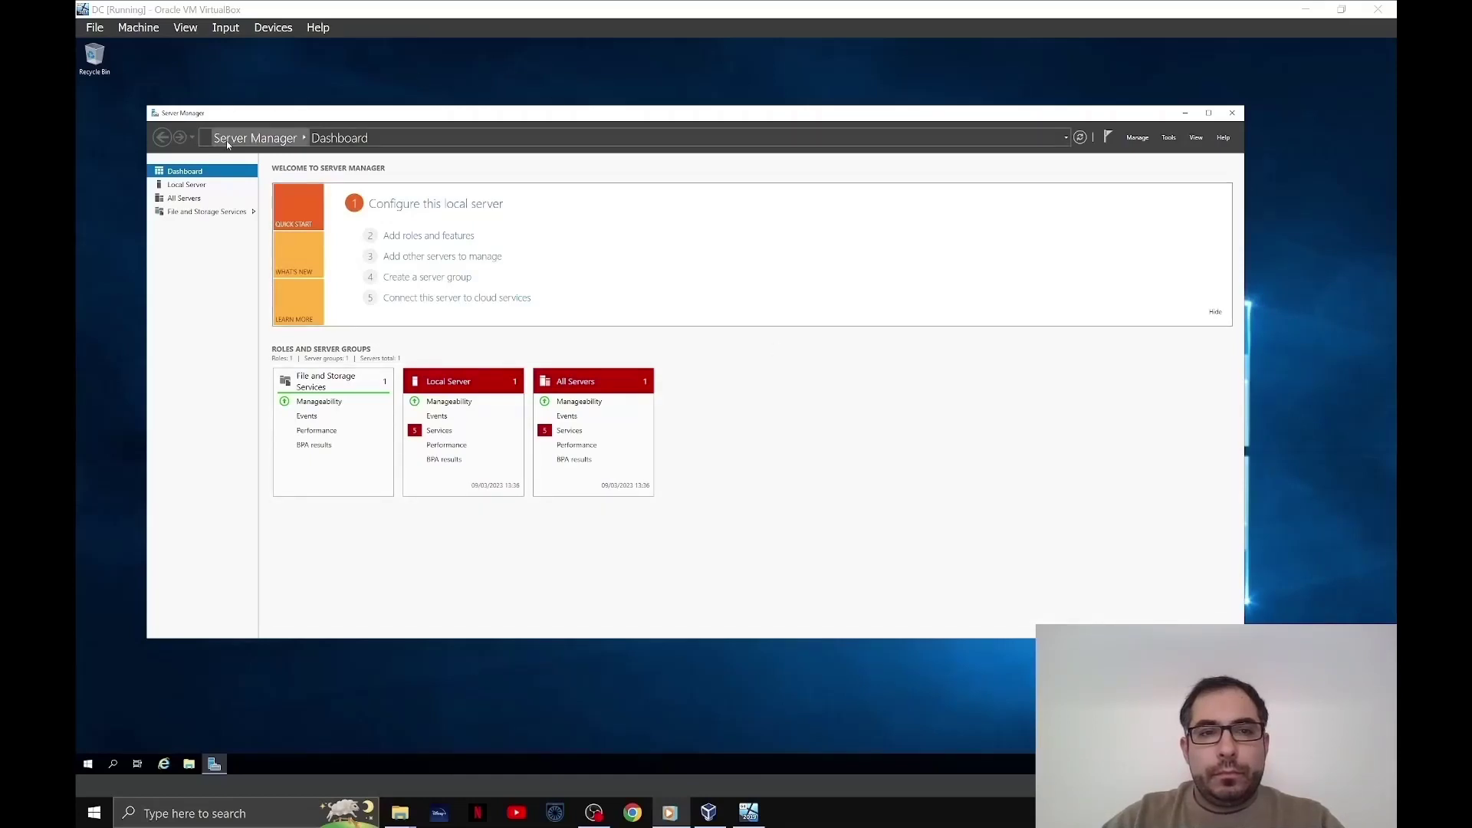
left_click(446, 236)
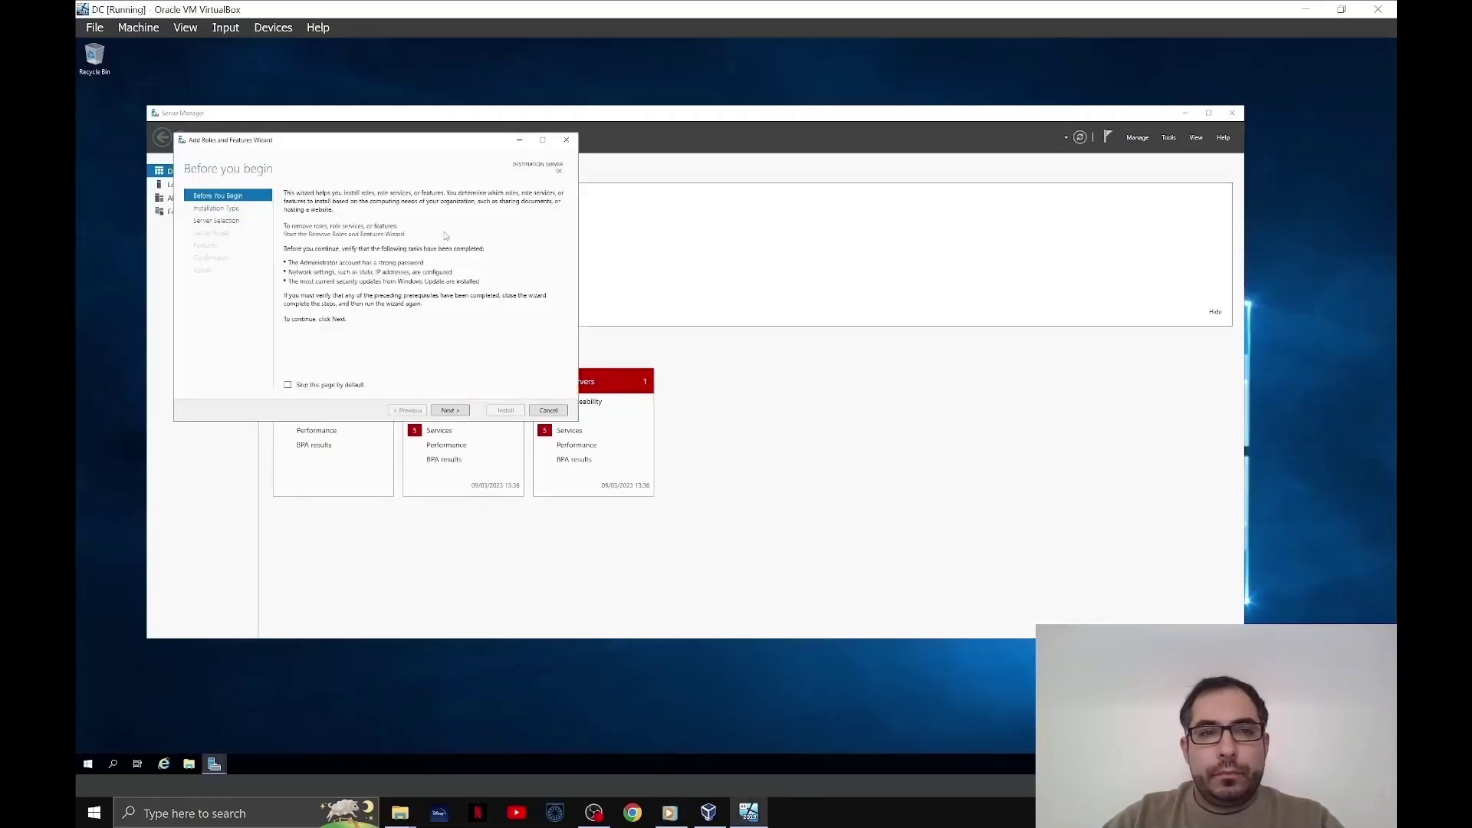
left_click(451, 412)
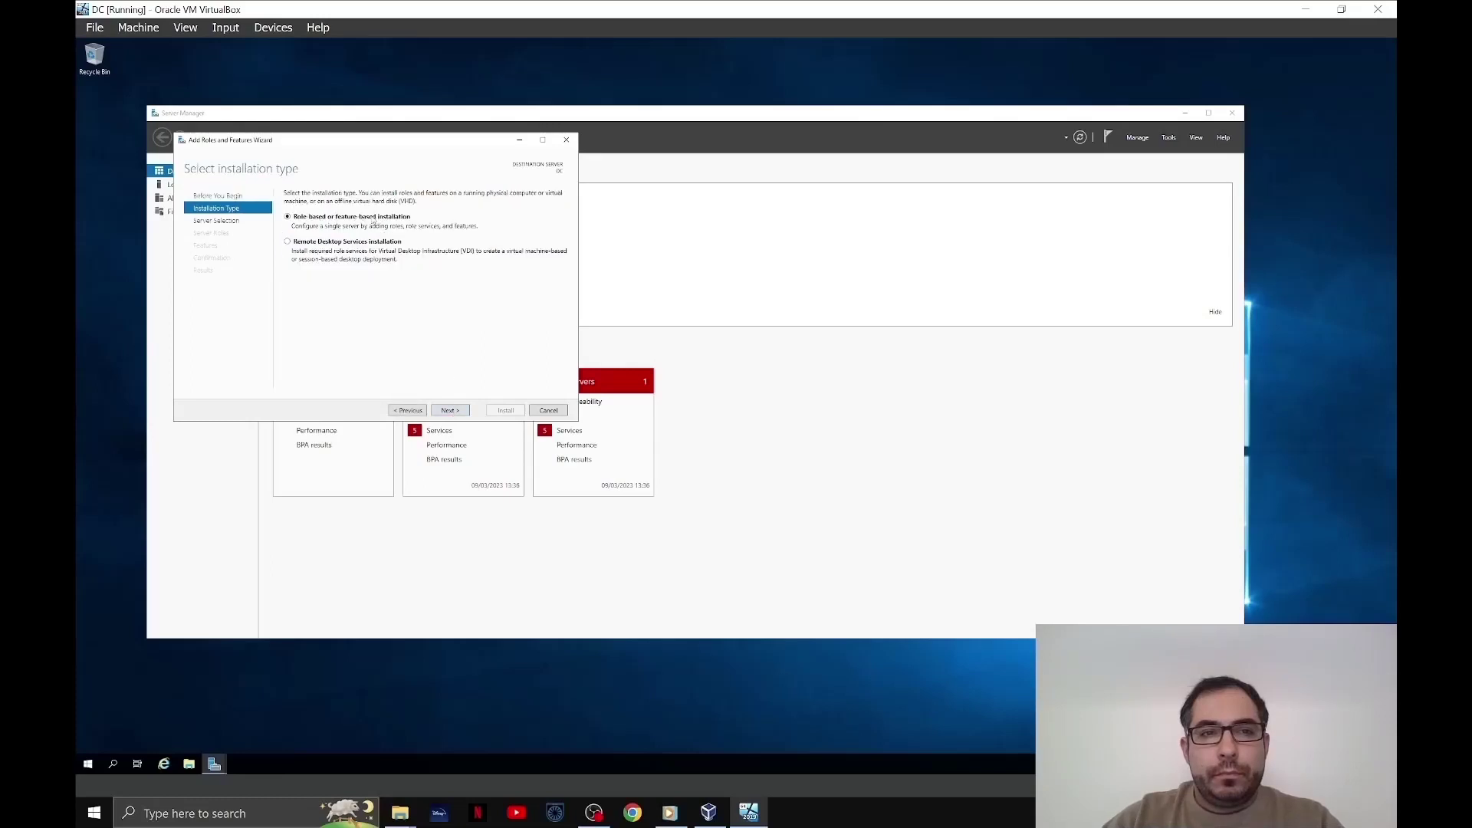
left_click(451, 411)
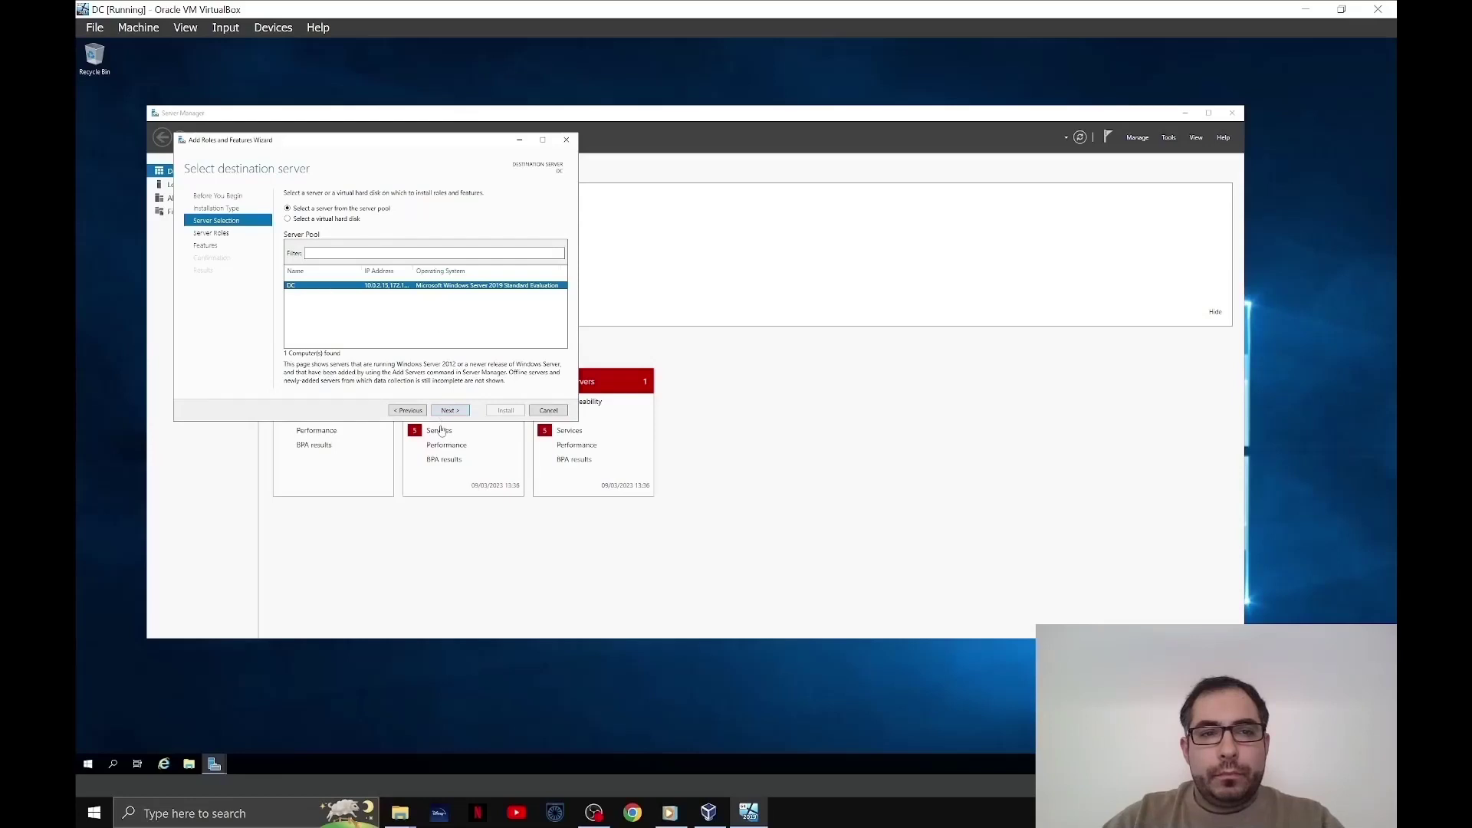
left_click(462, 412)
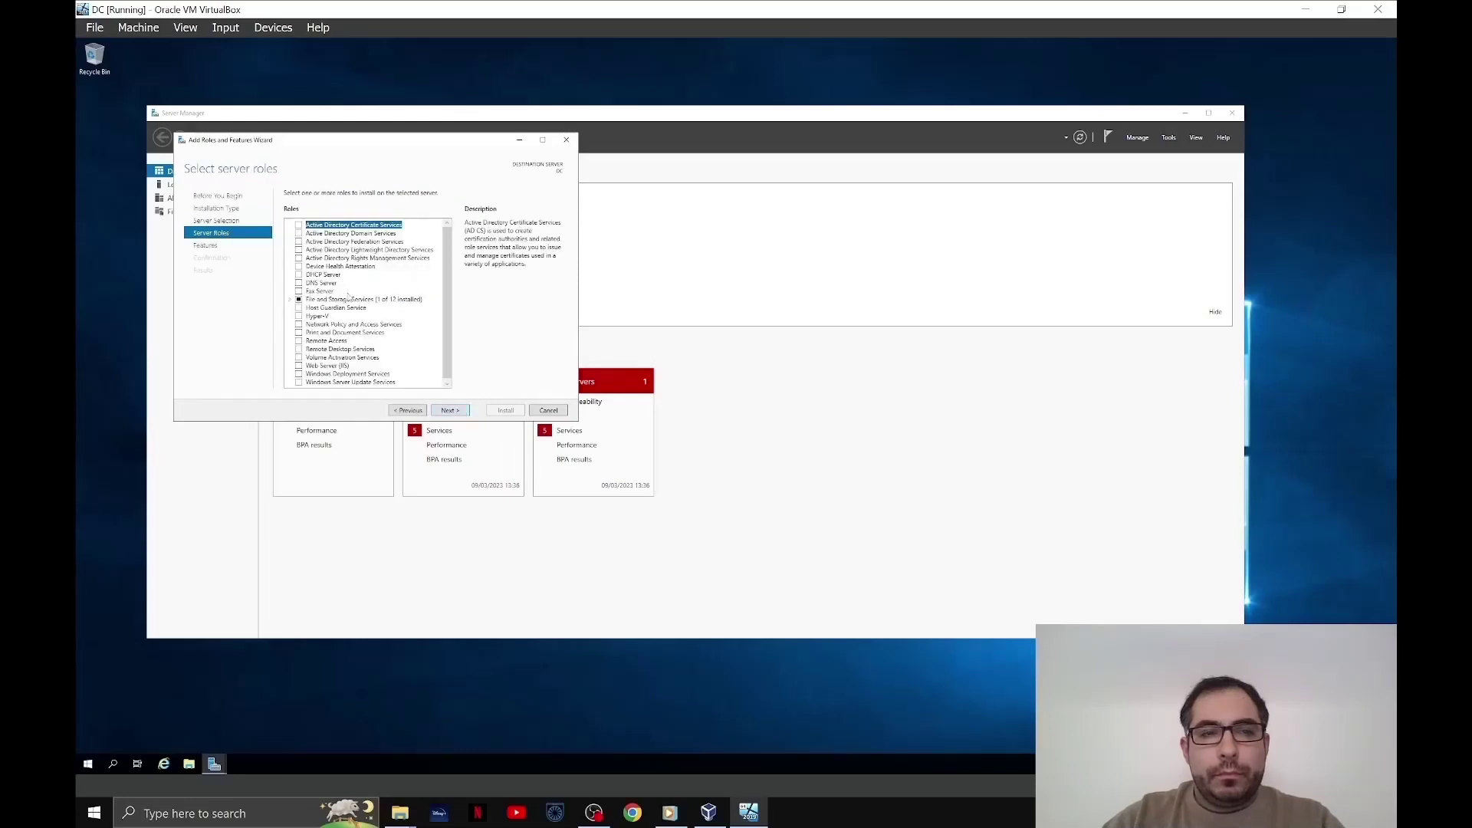
- Select Active Directory Domain Services with its required features and install it
left_click(356, 235)
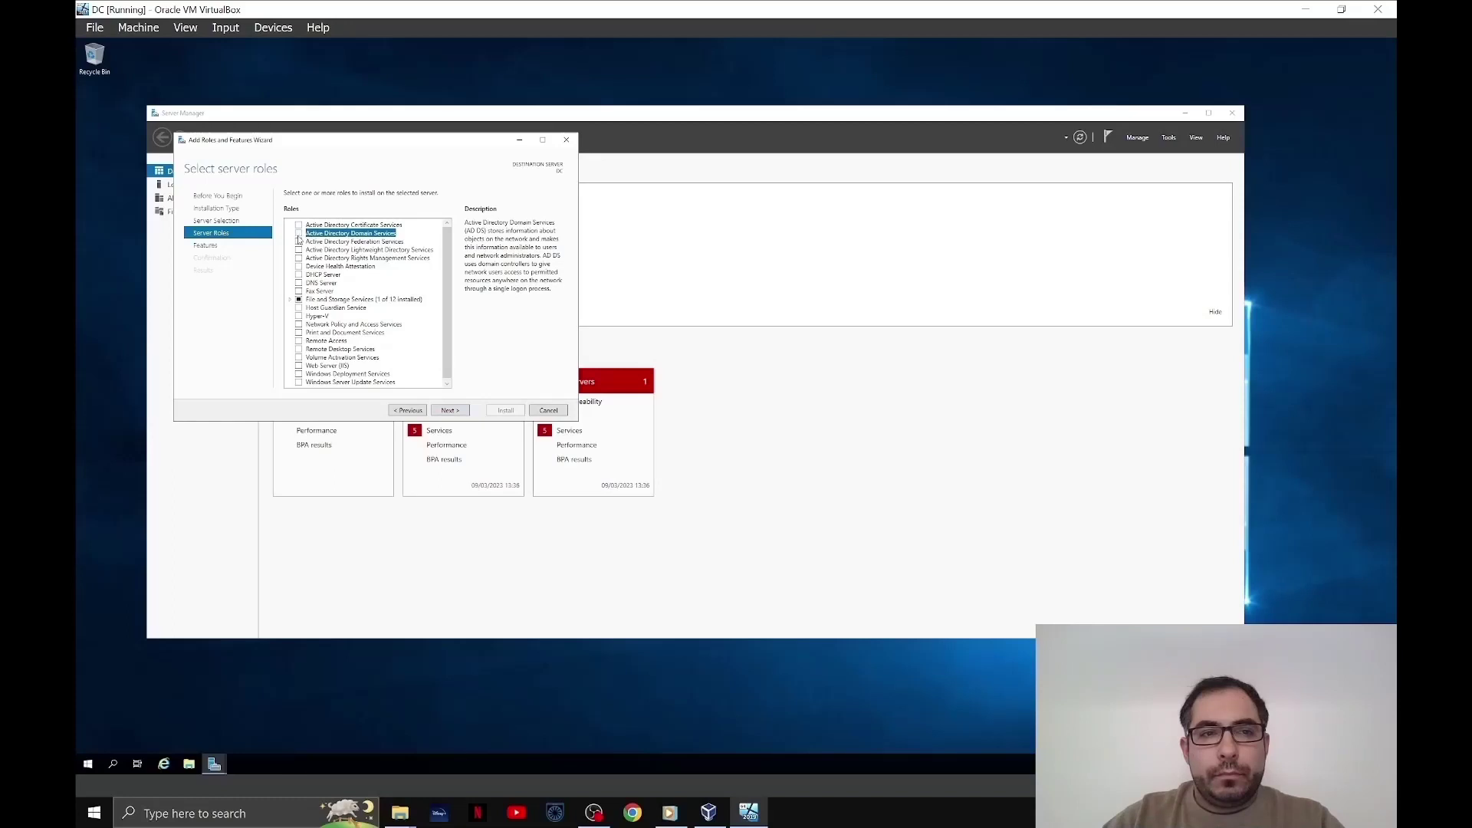
left_click(299, 238)
left_click(414, 370)
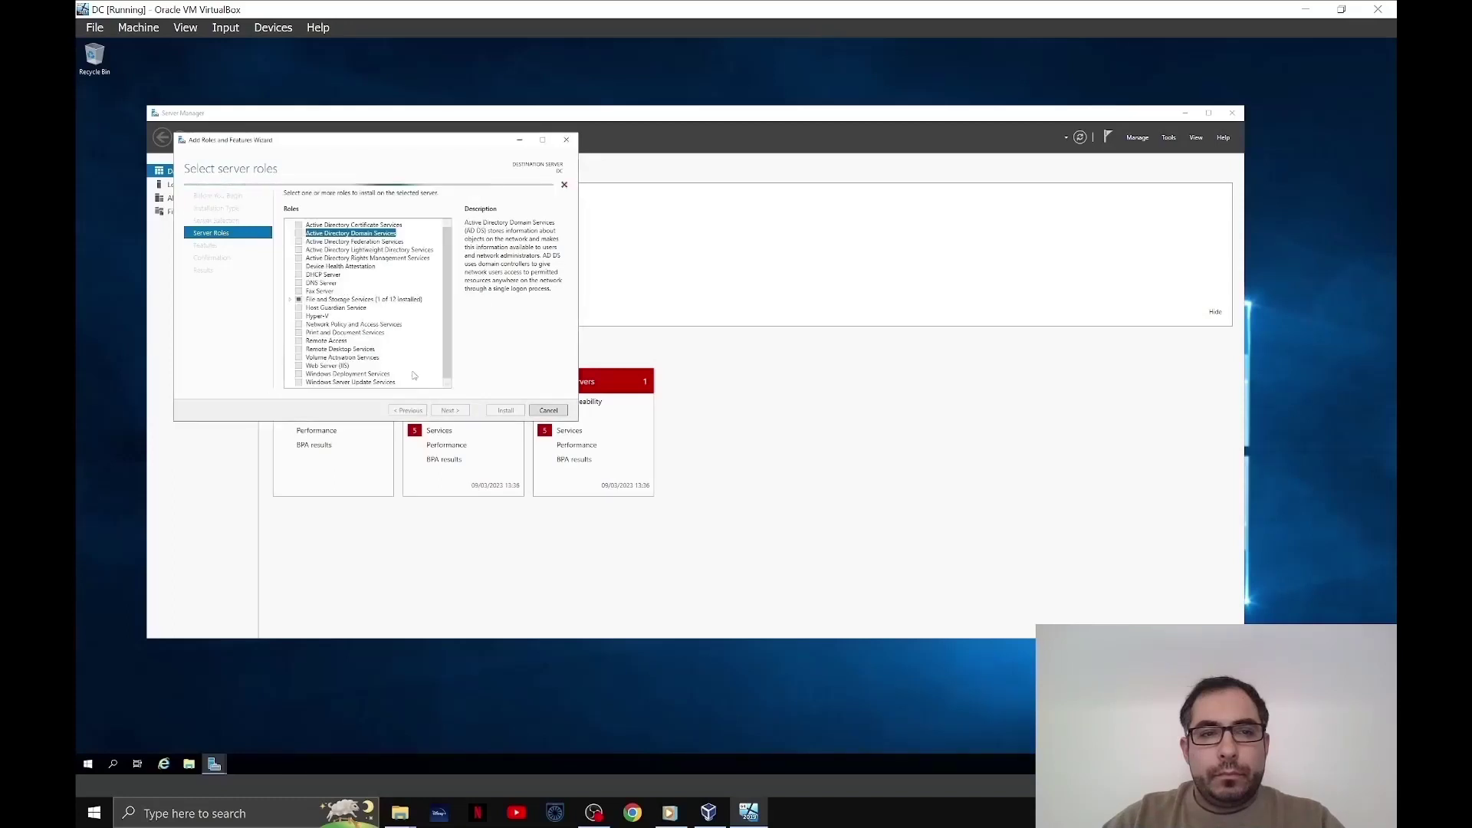
left_click(452, 411)
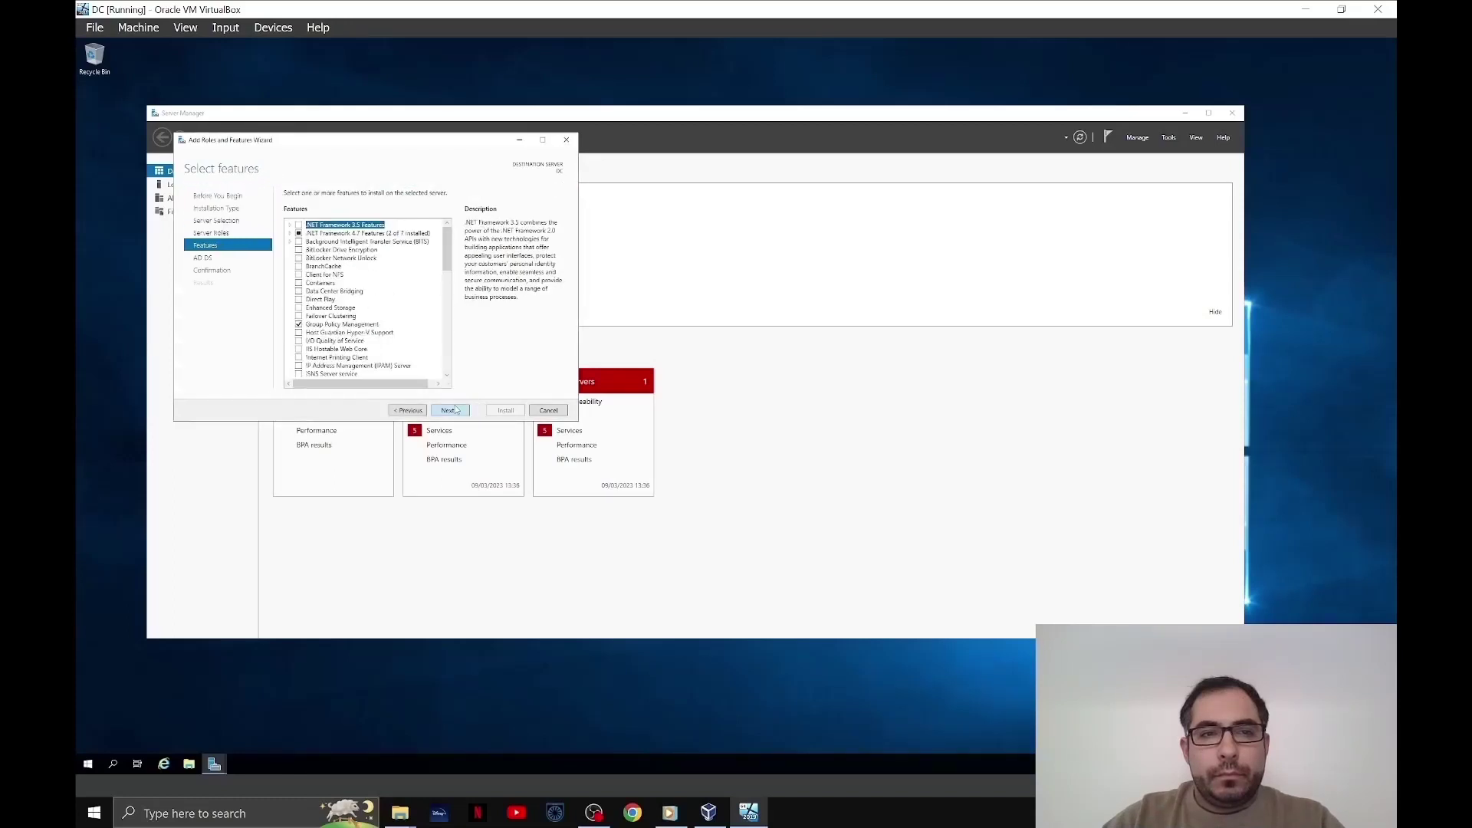
left_click(462, 411)
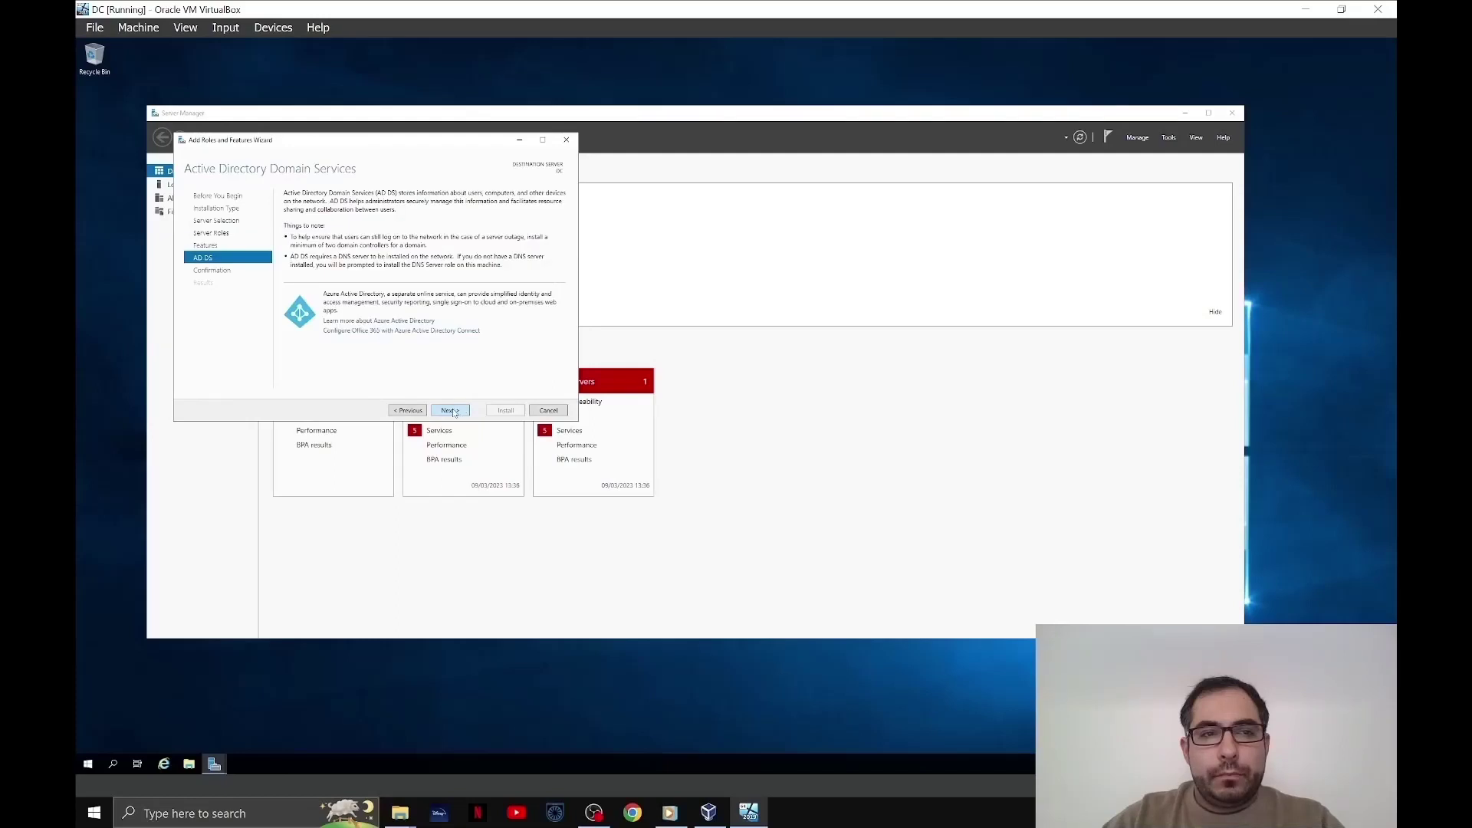
left_click(454, 411)
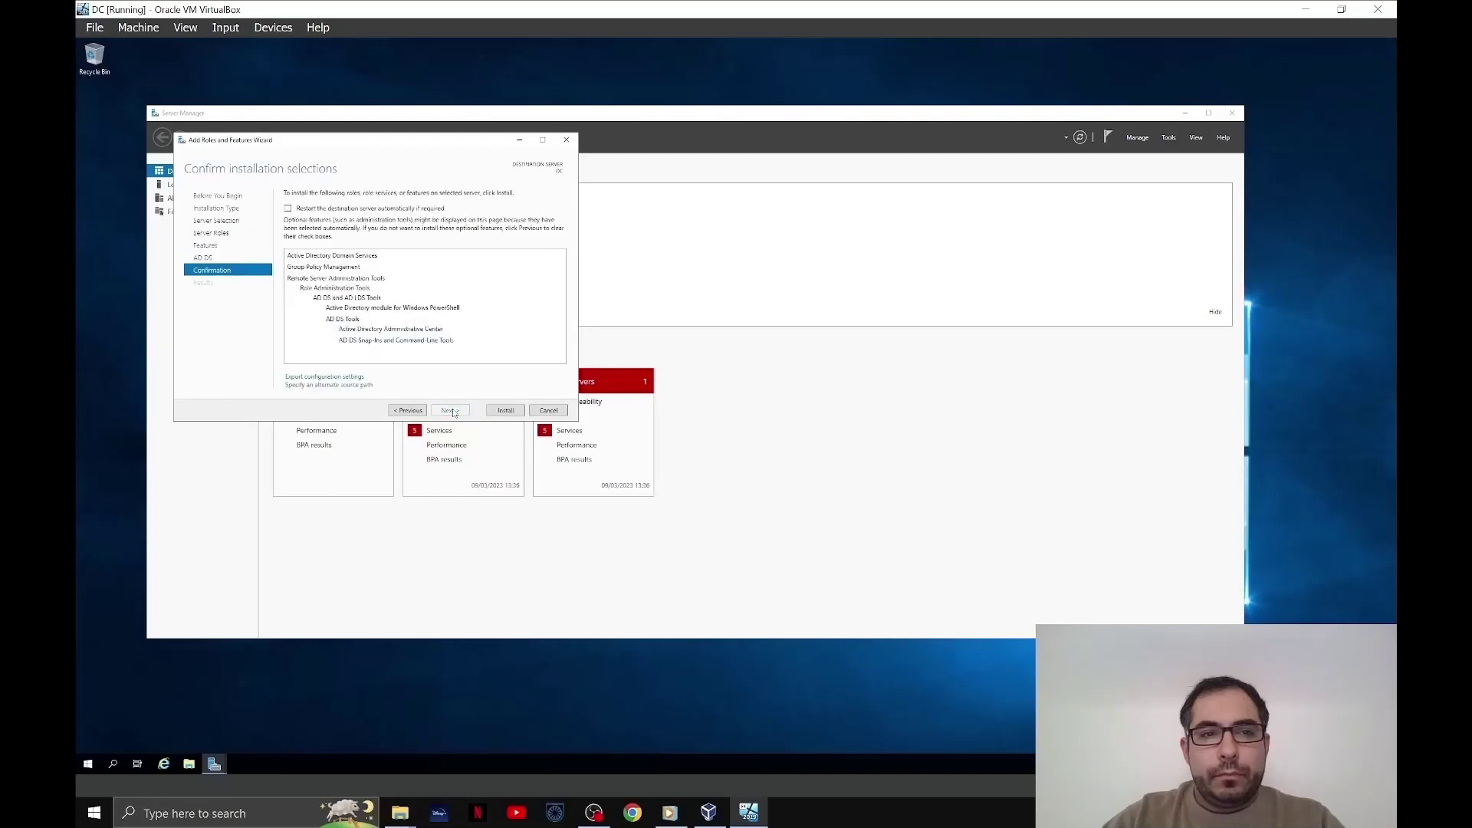
left_click(503, 411)
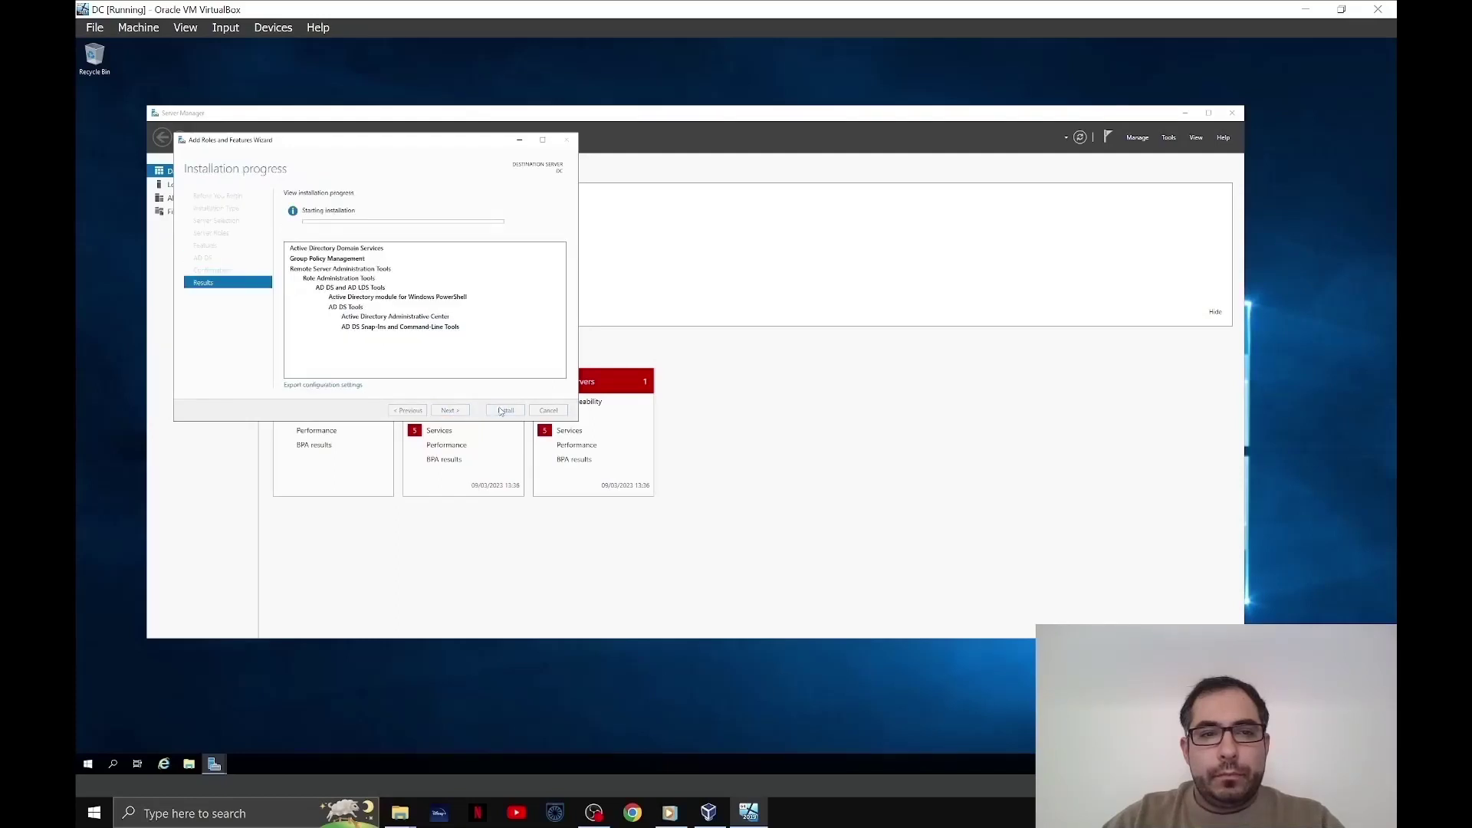
left_click(546, 412)
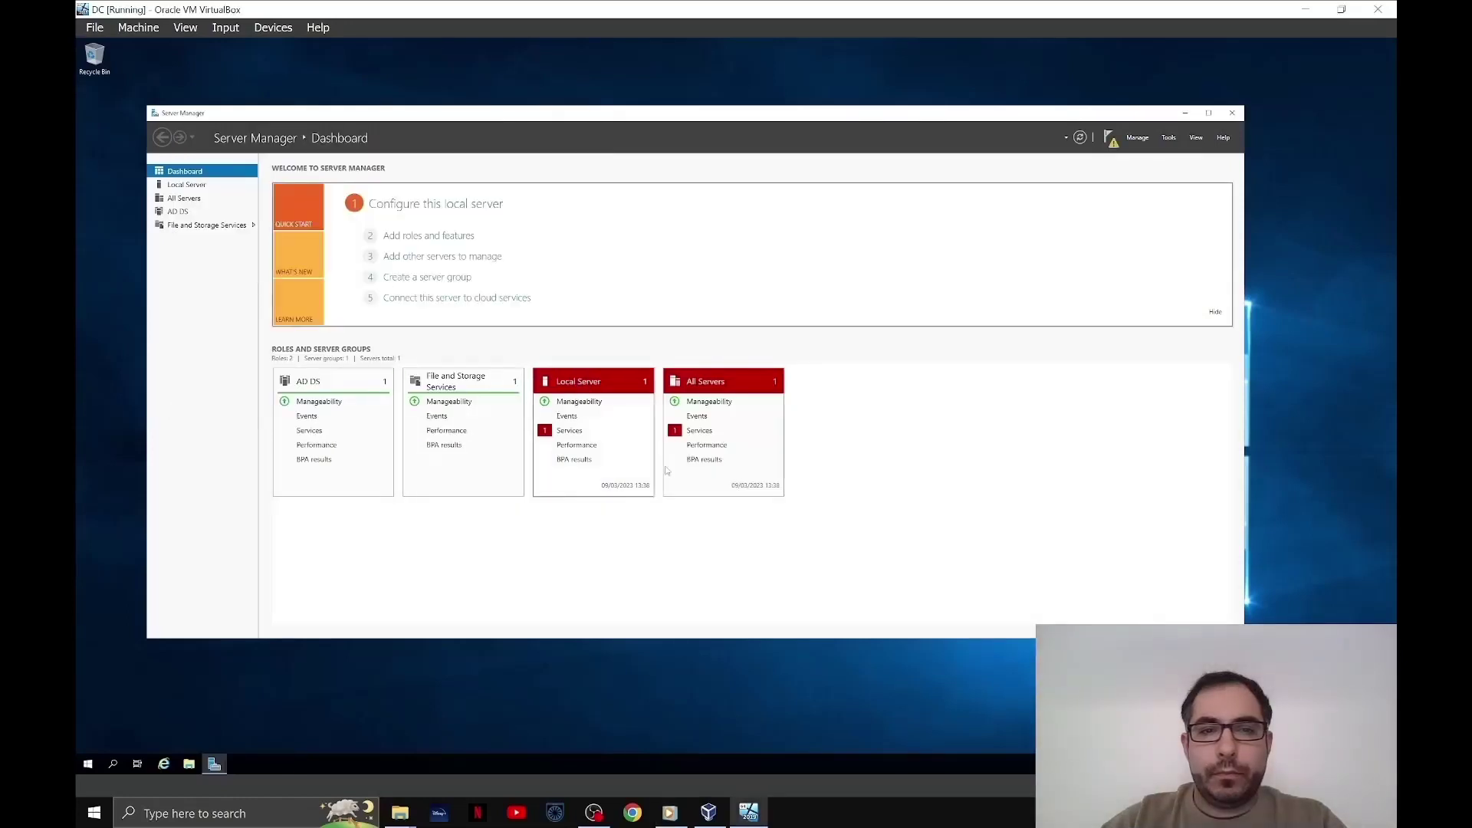
left_click(1110, 138)
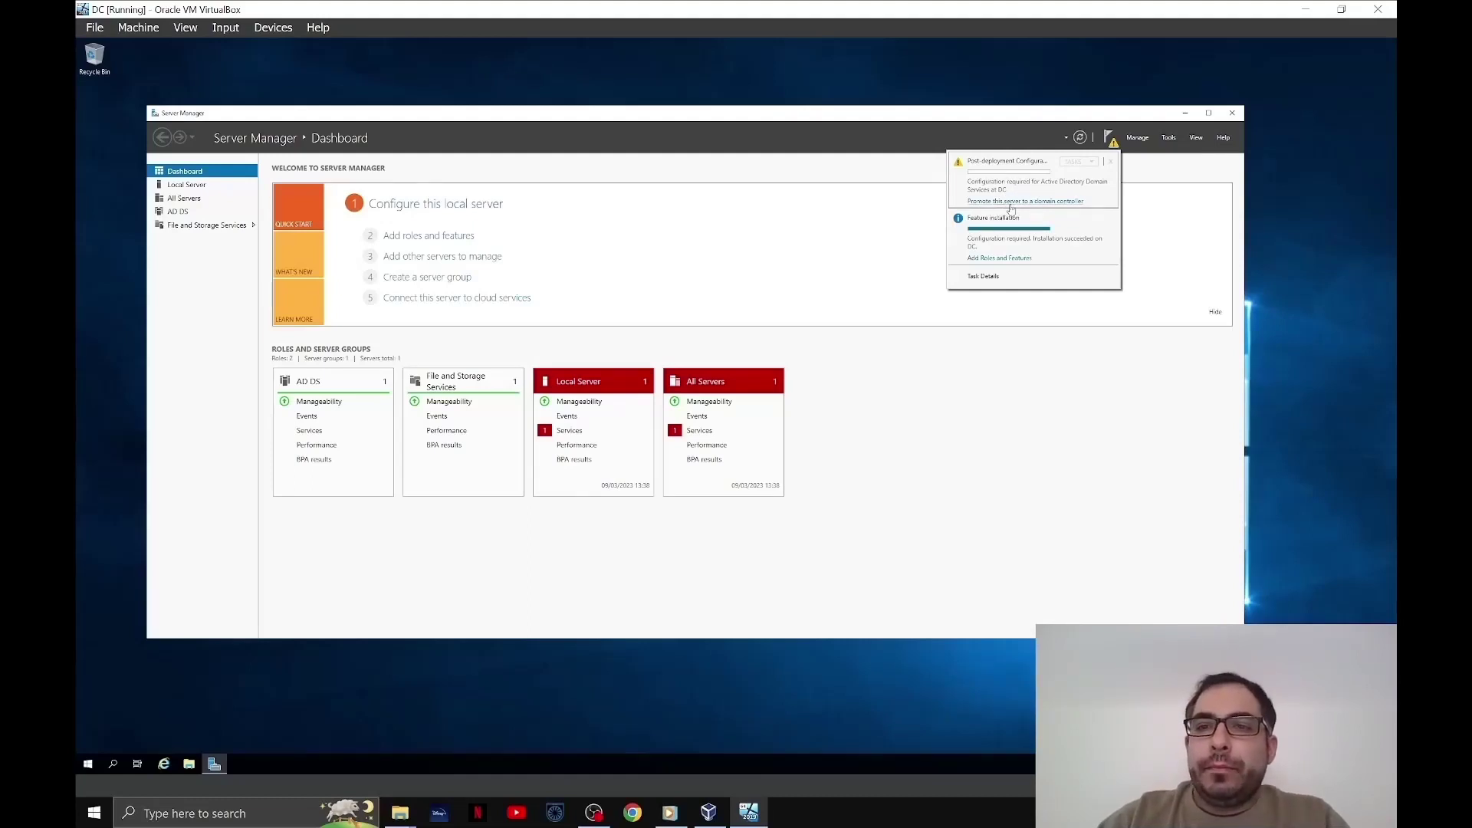
- Promote DC as a new forest named mydomain.com and enter the DSRM password
left_click(1038, 202)
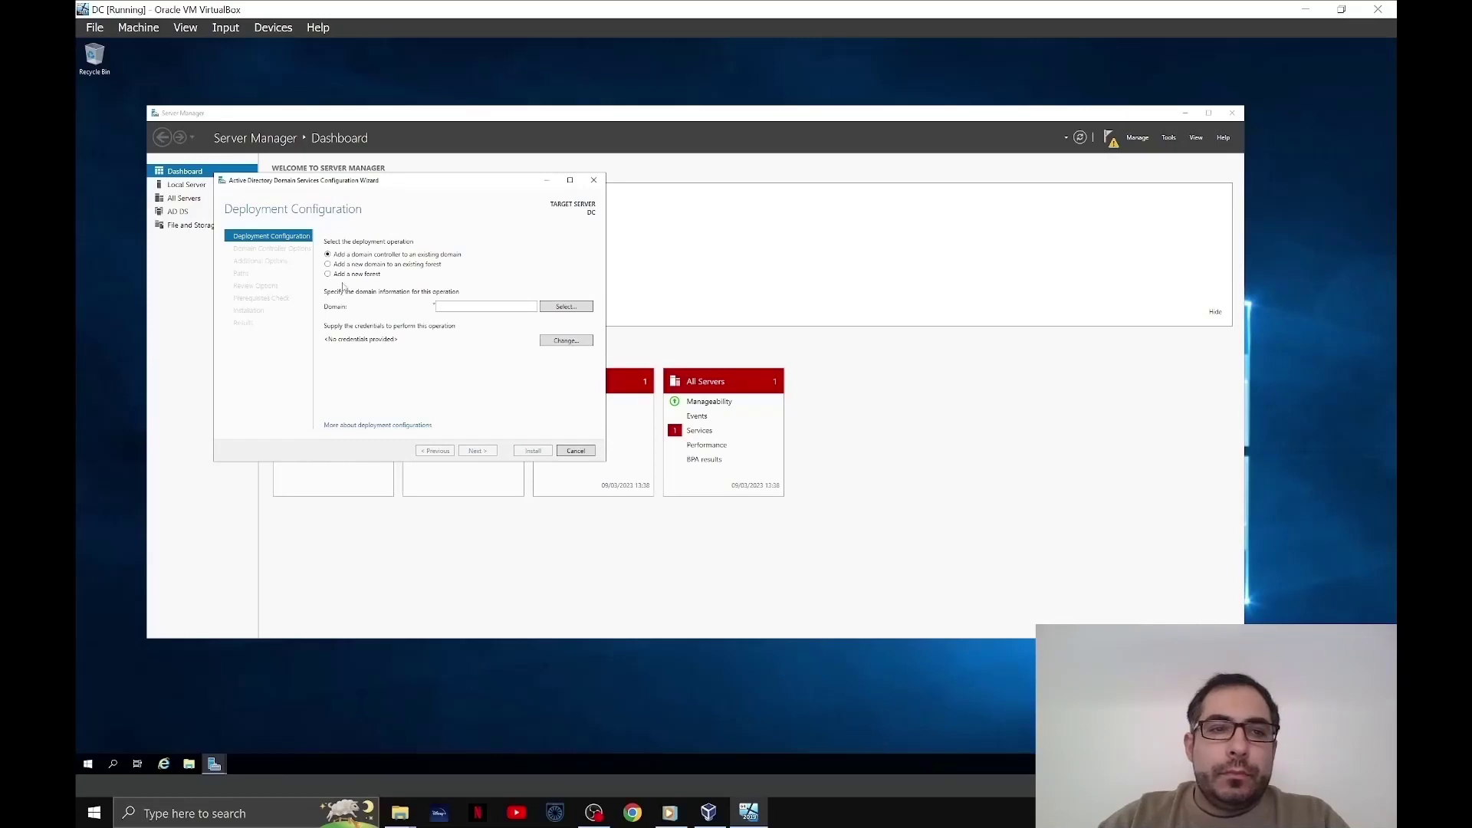
left_click(347, 274)
left_click(465, 309)
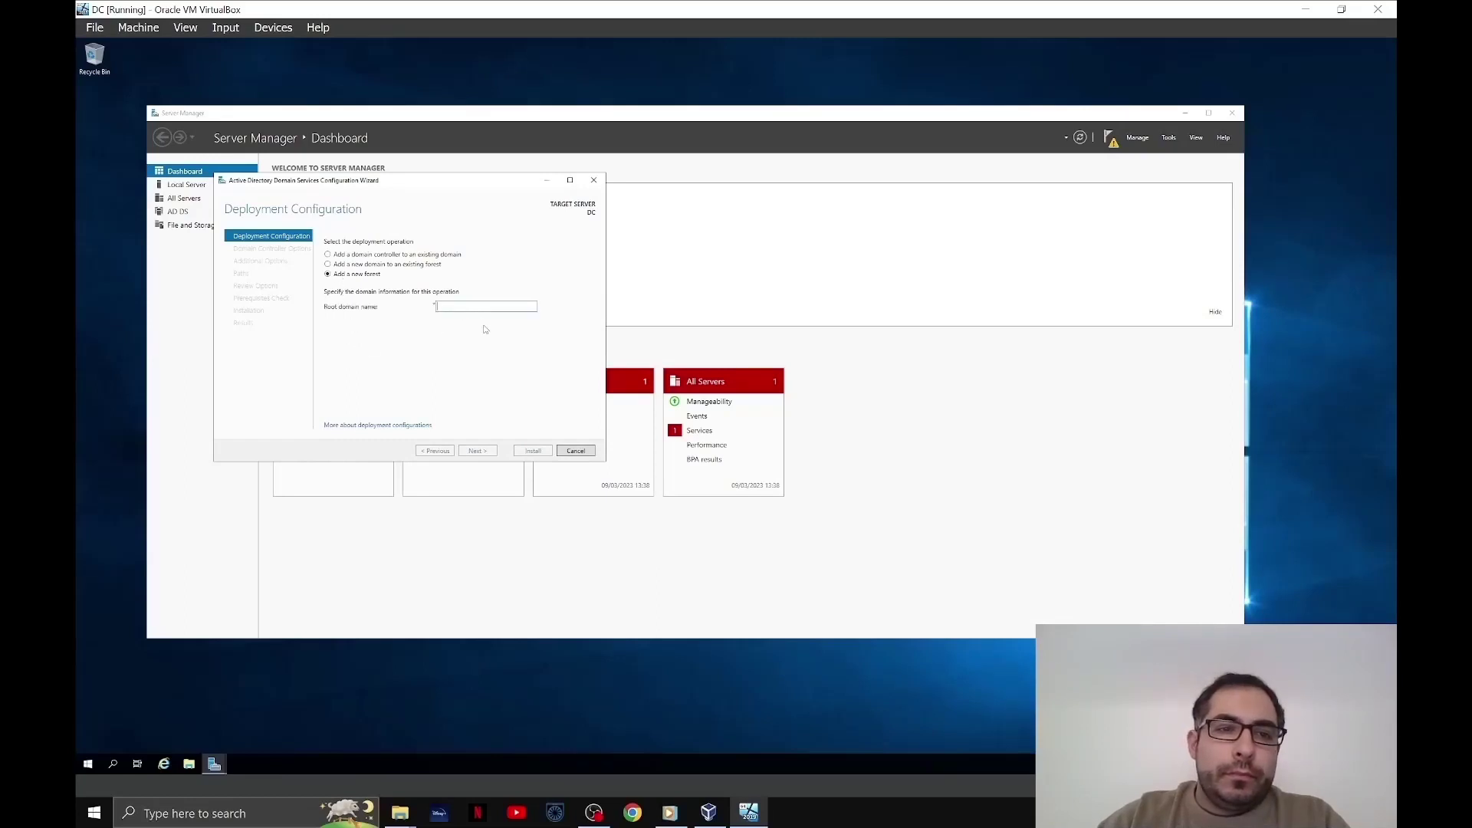
type("mydo")
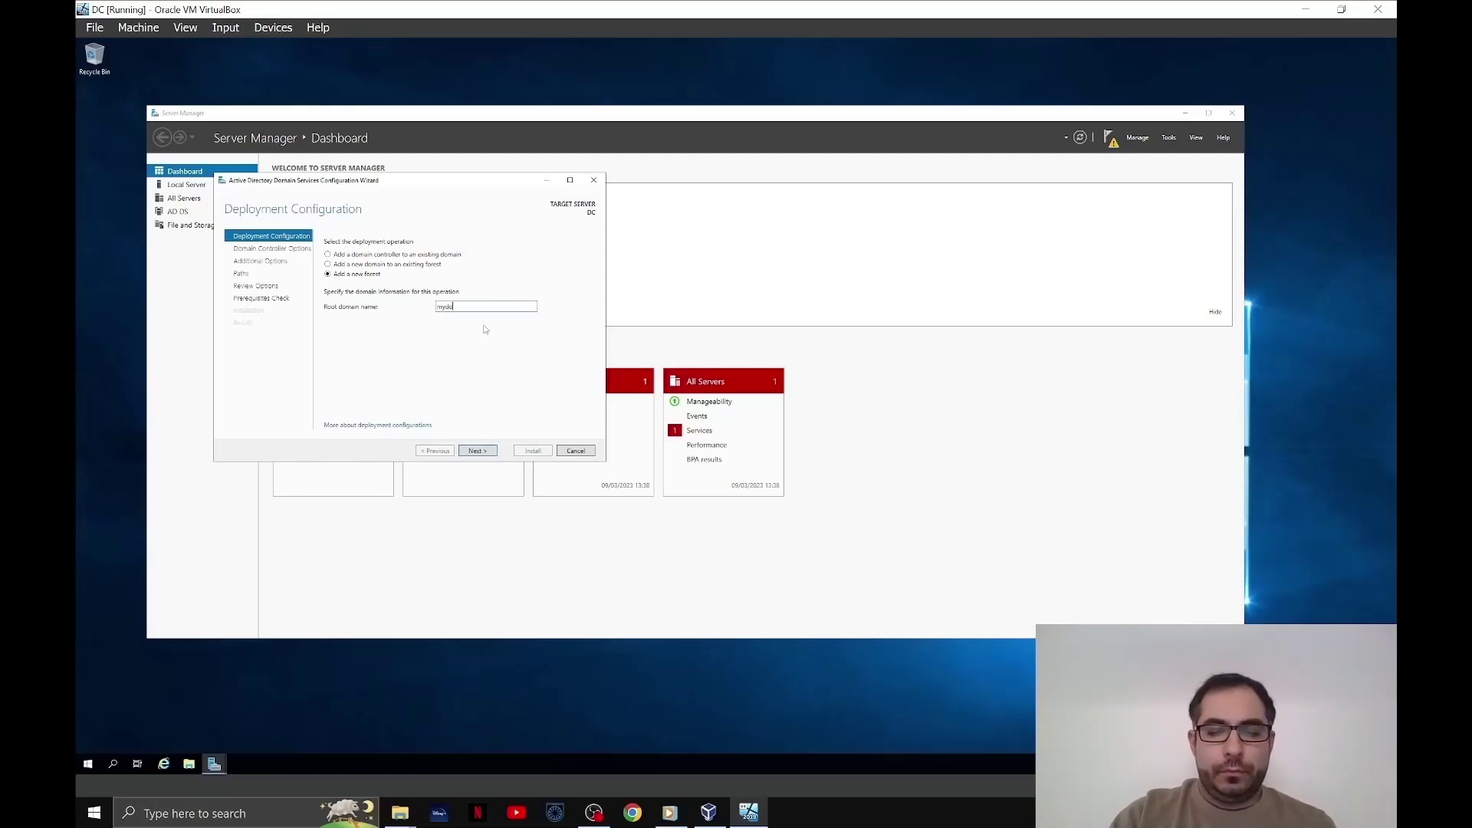
type("main.com")
key("Return")
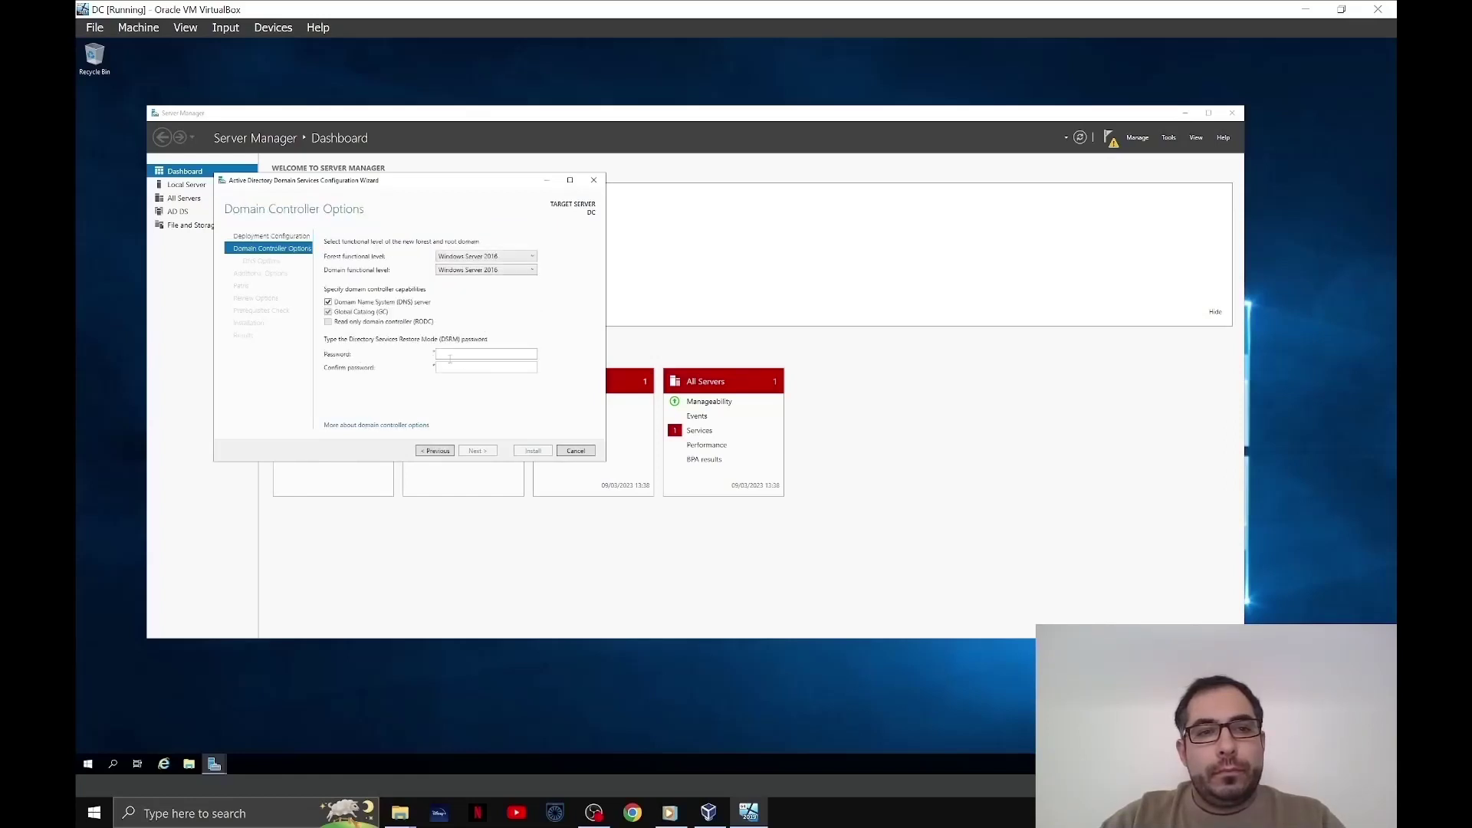
left_click(470, 354)
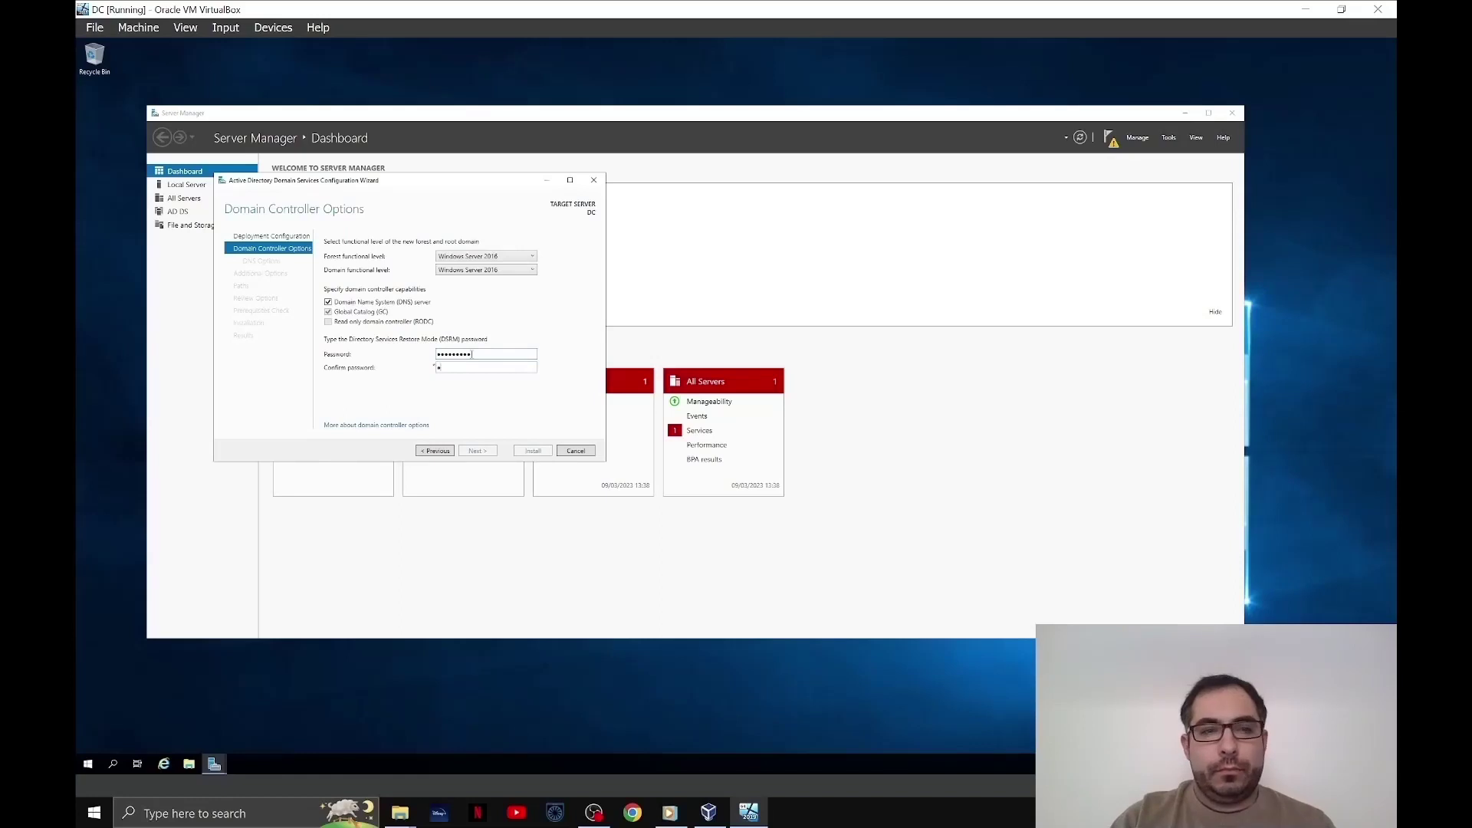
type("••")
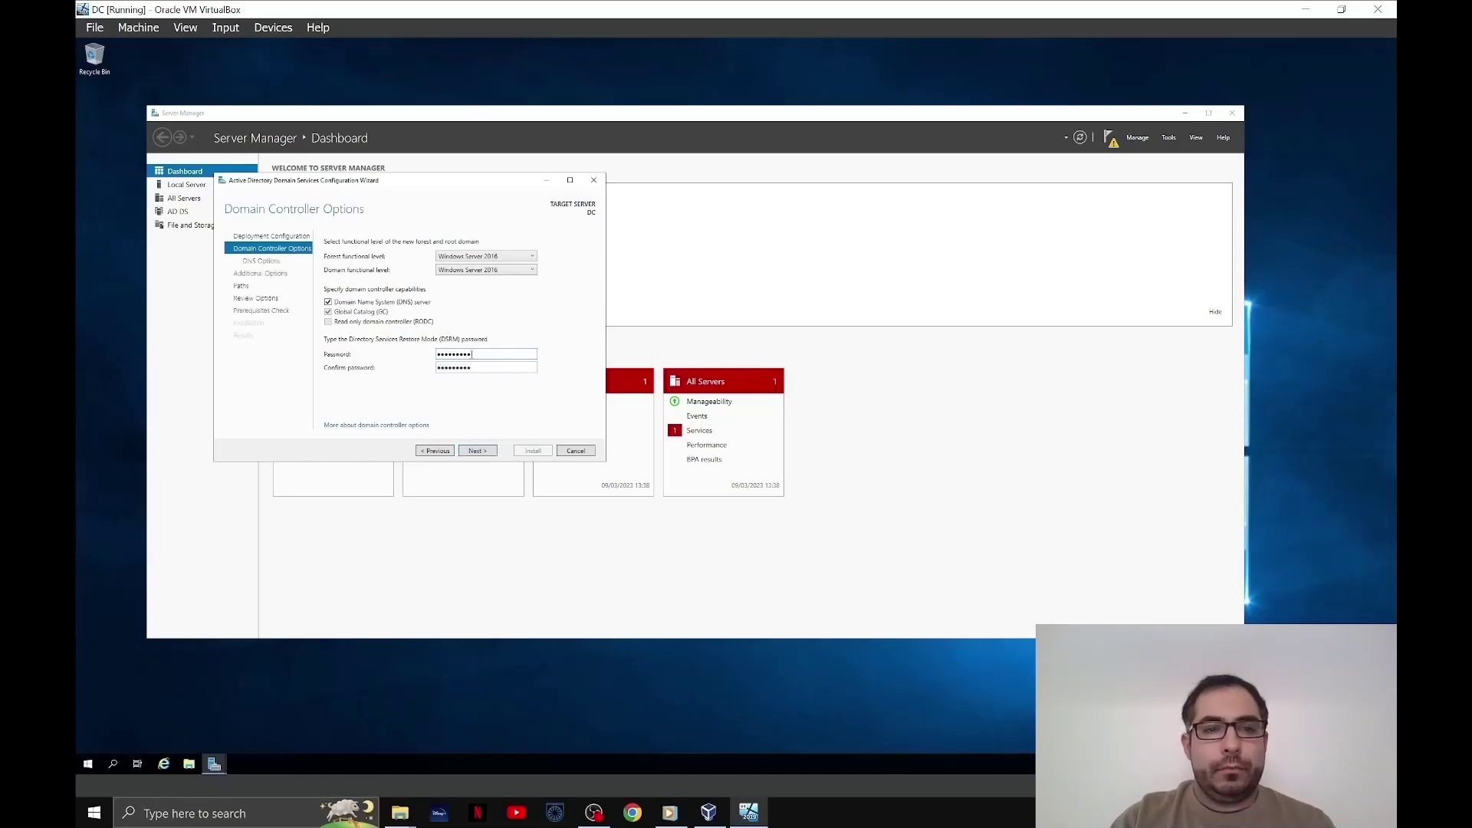
key("Return")
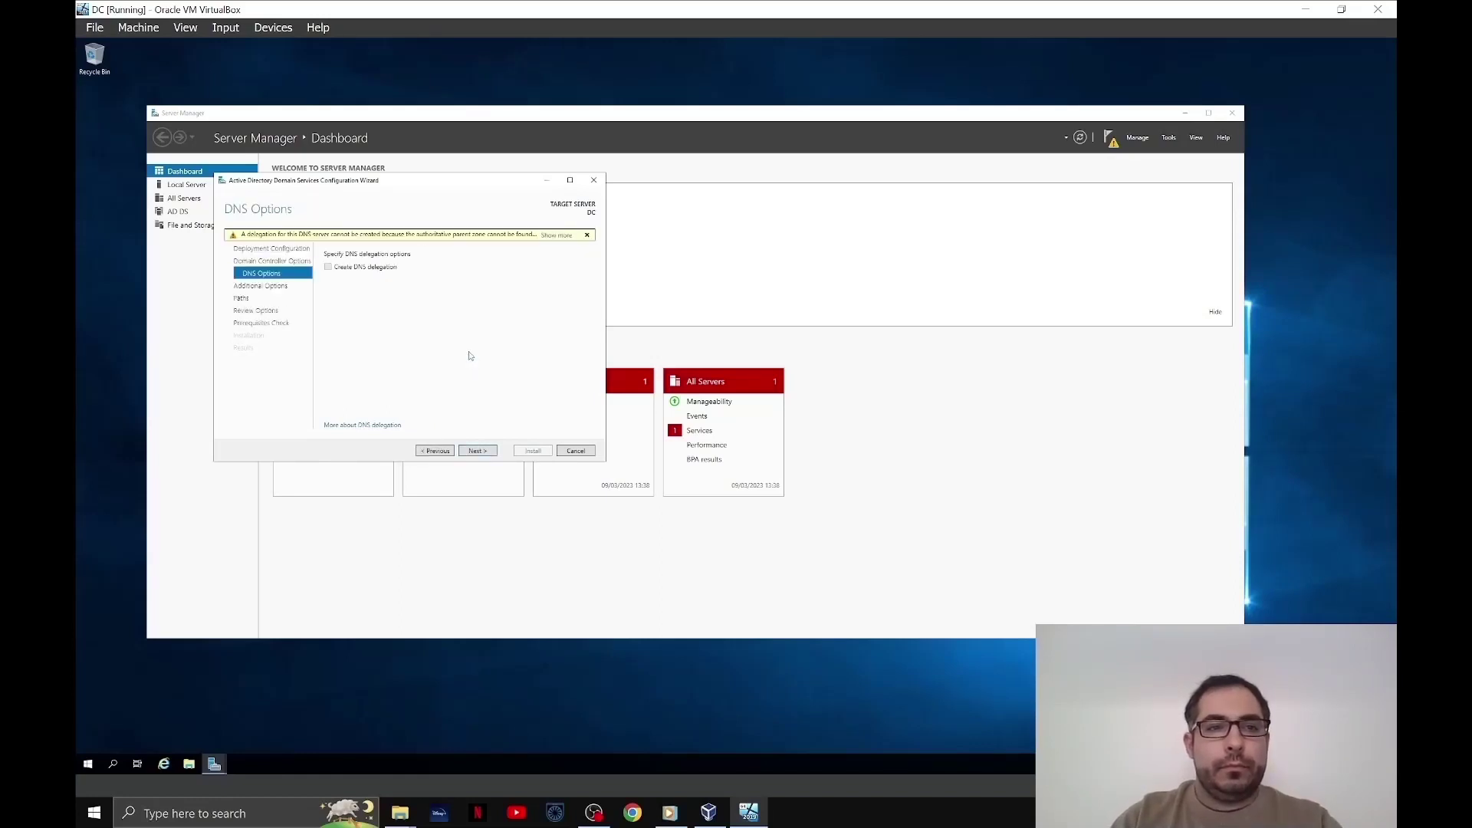
- Accept the default NetBIOS name, database and log paths, pass prerequisite checks, and install
key("Return")
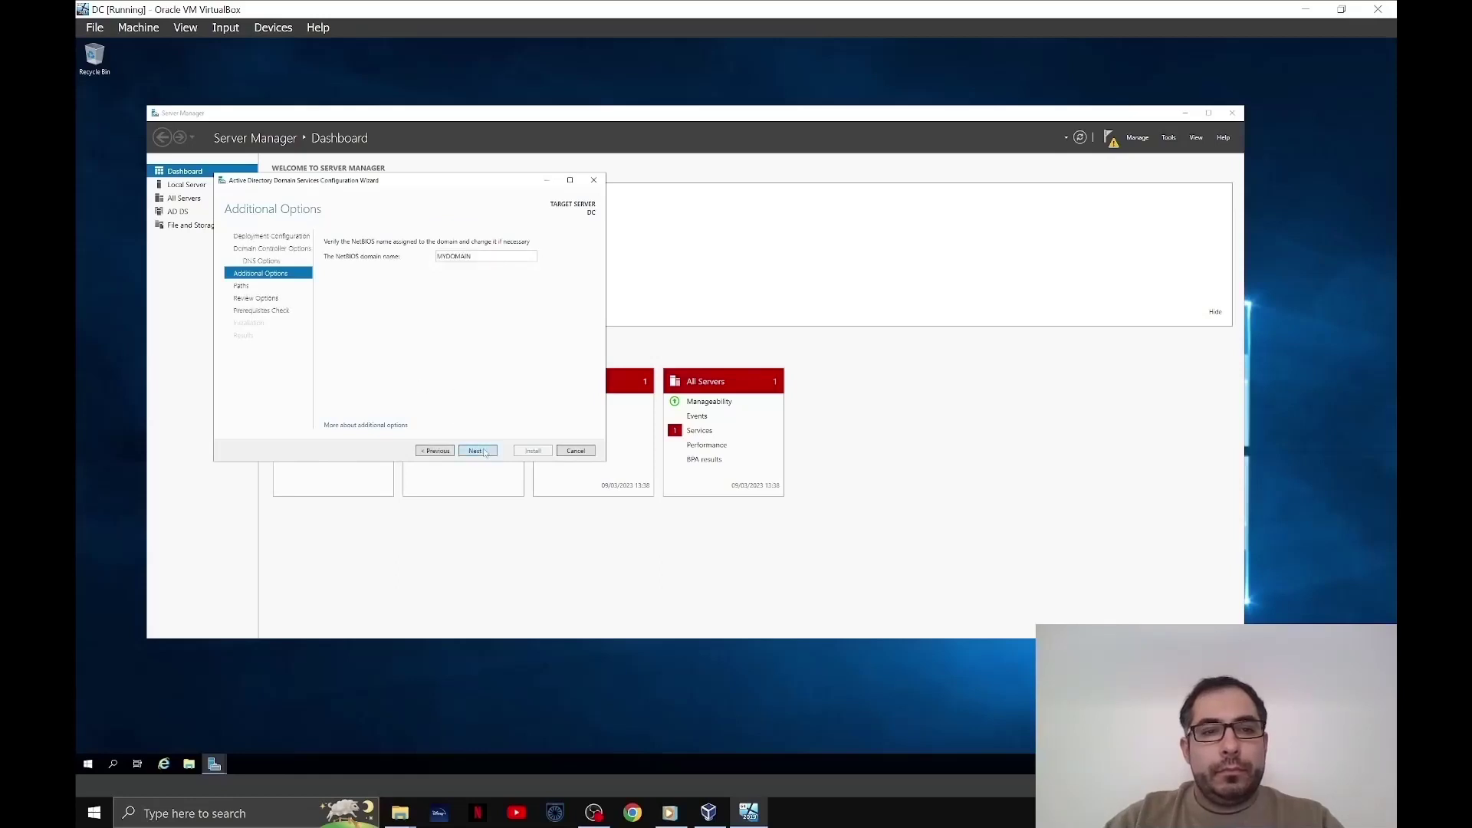
left_click(477, 451)
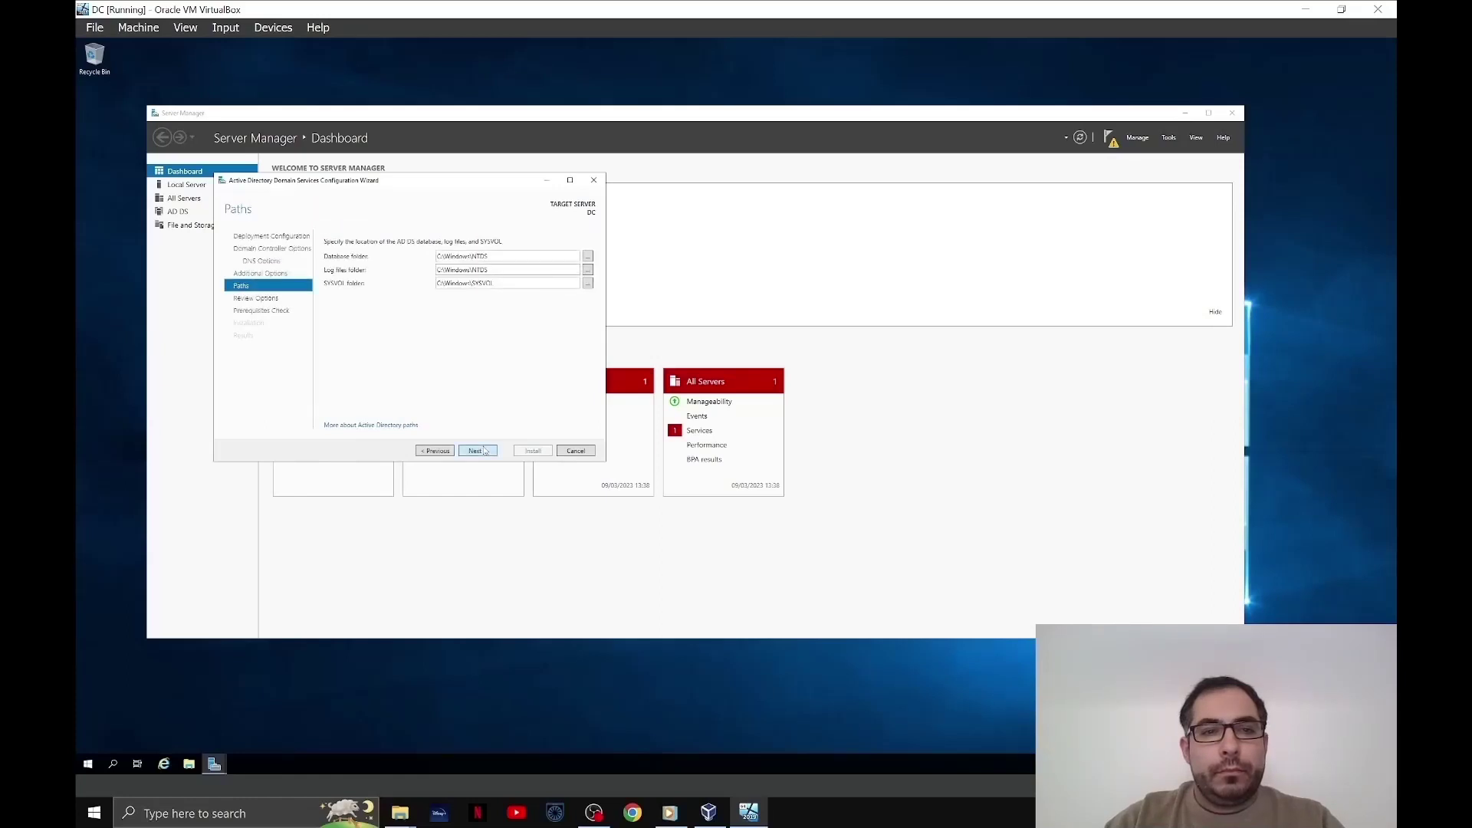
left_click(484, 451)
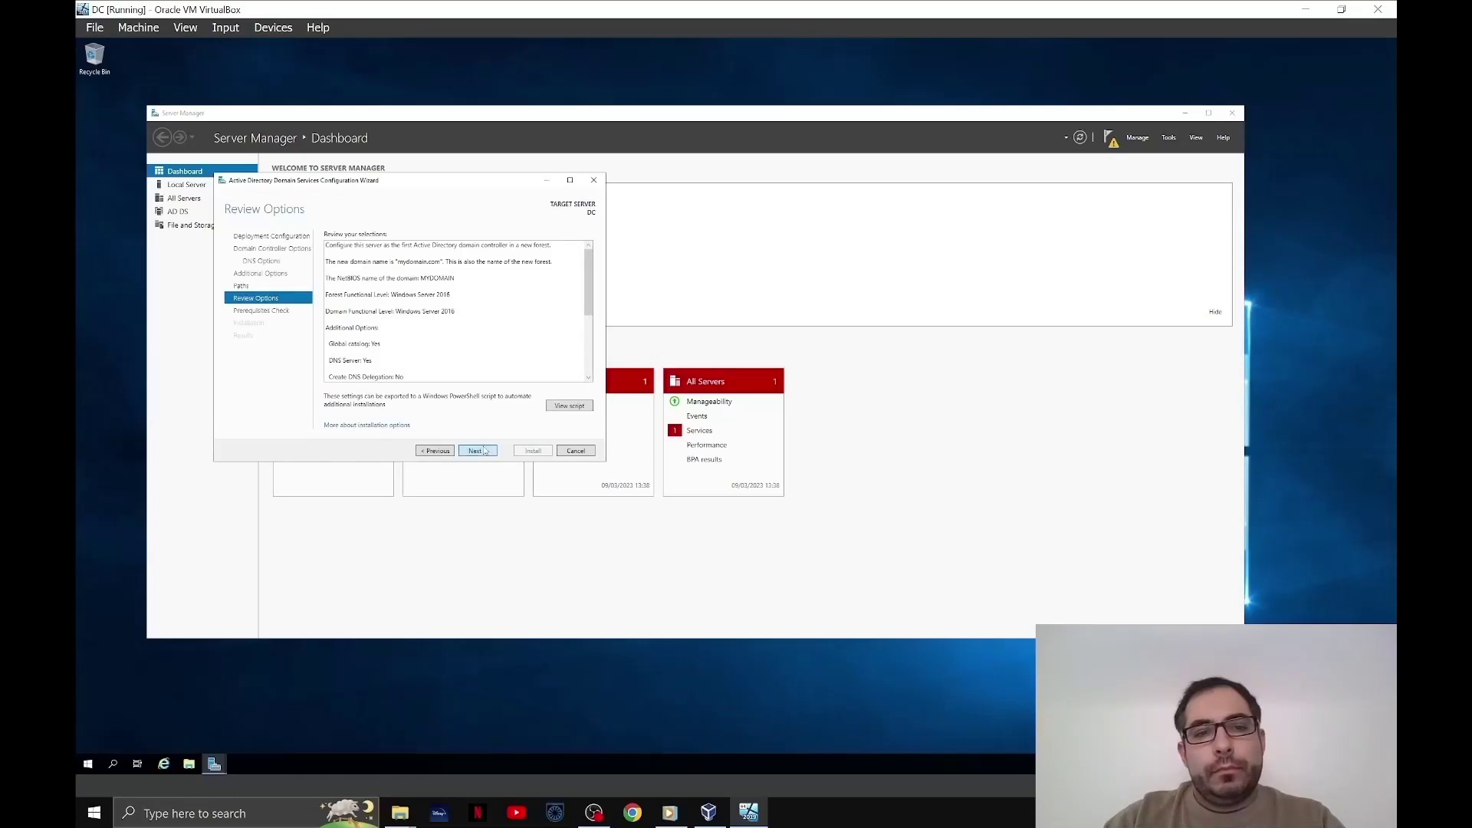
left_click(484, 451)
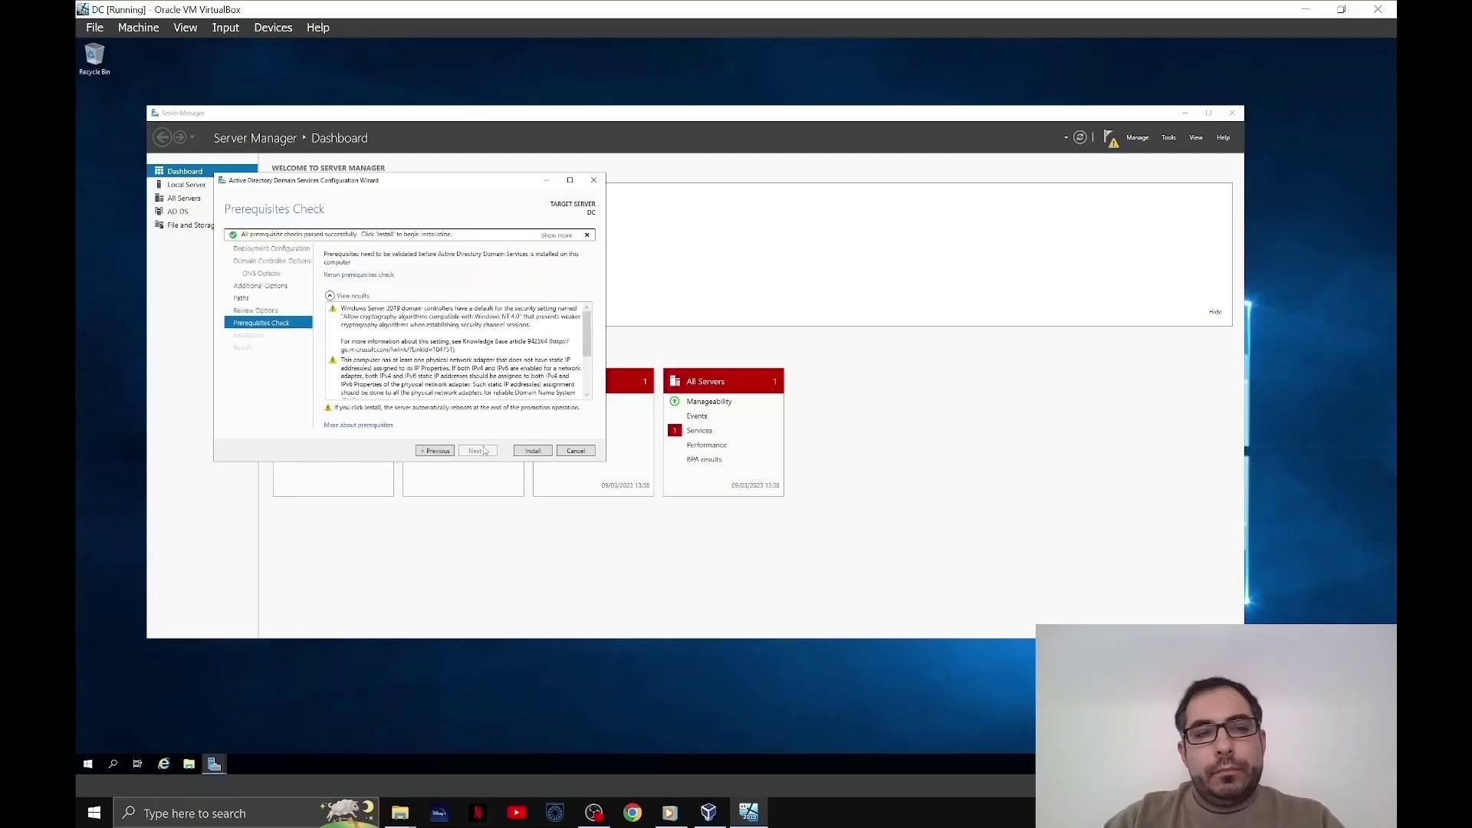
left_click(533, 452)
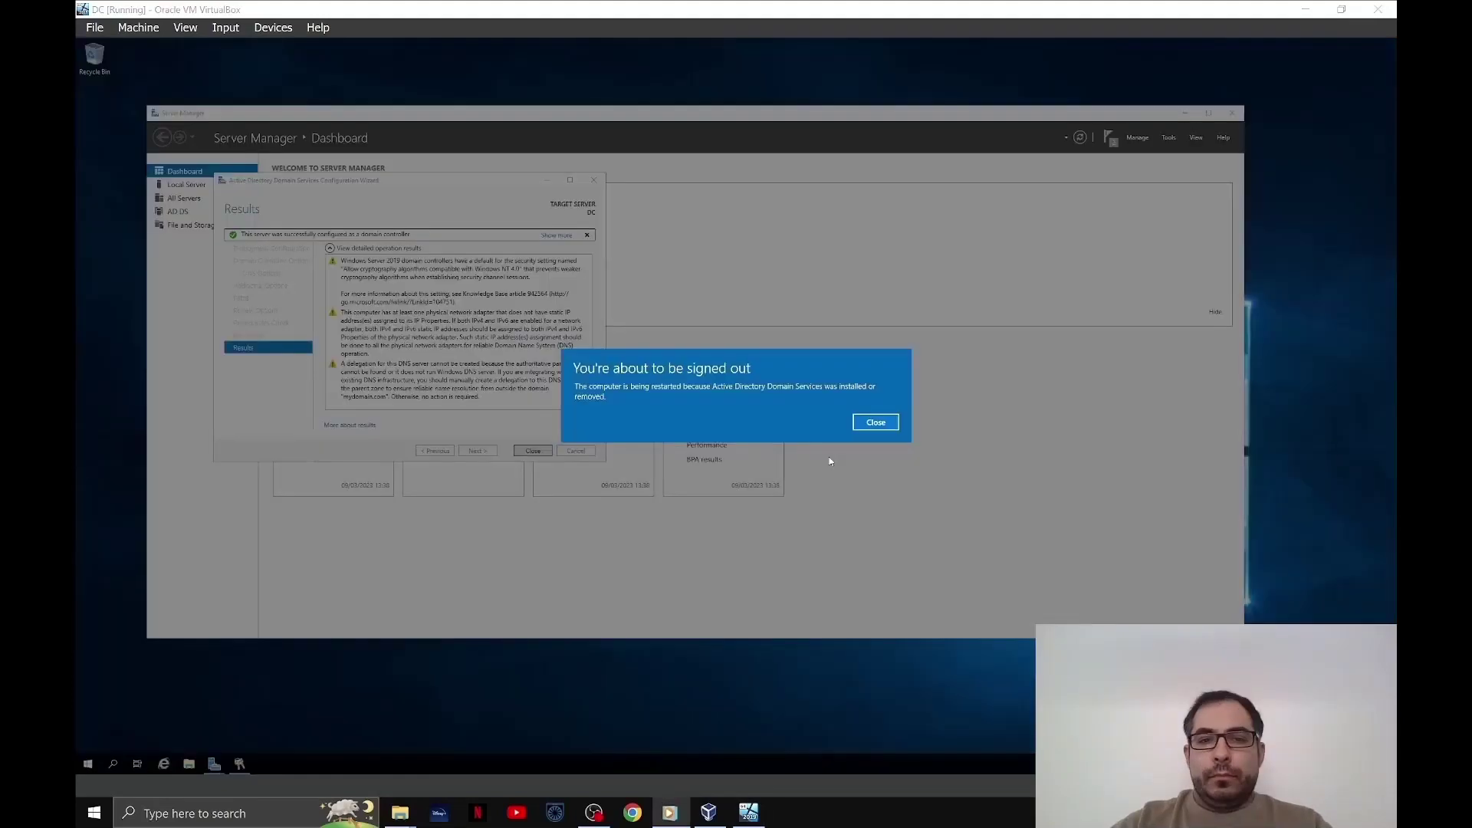
- Close the sign-out notice so DC reboots to the lock screen
left_click(868, 430)
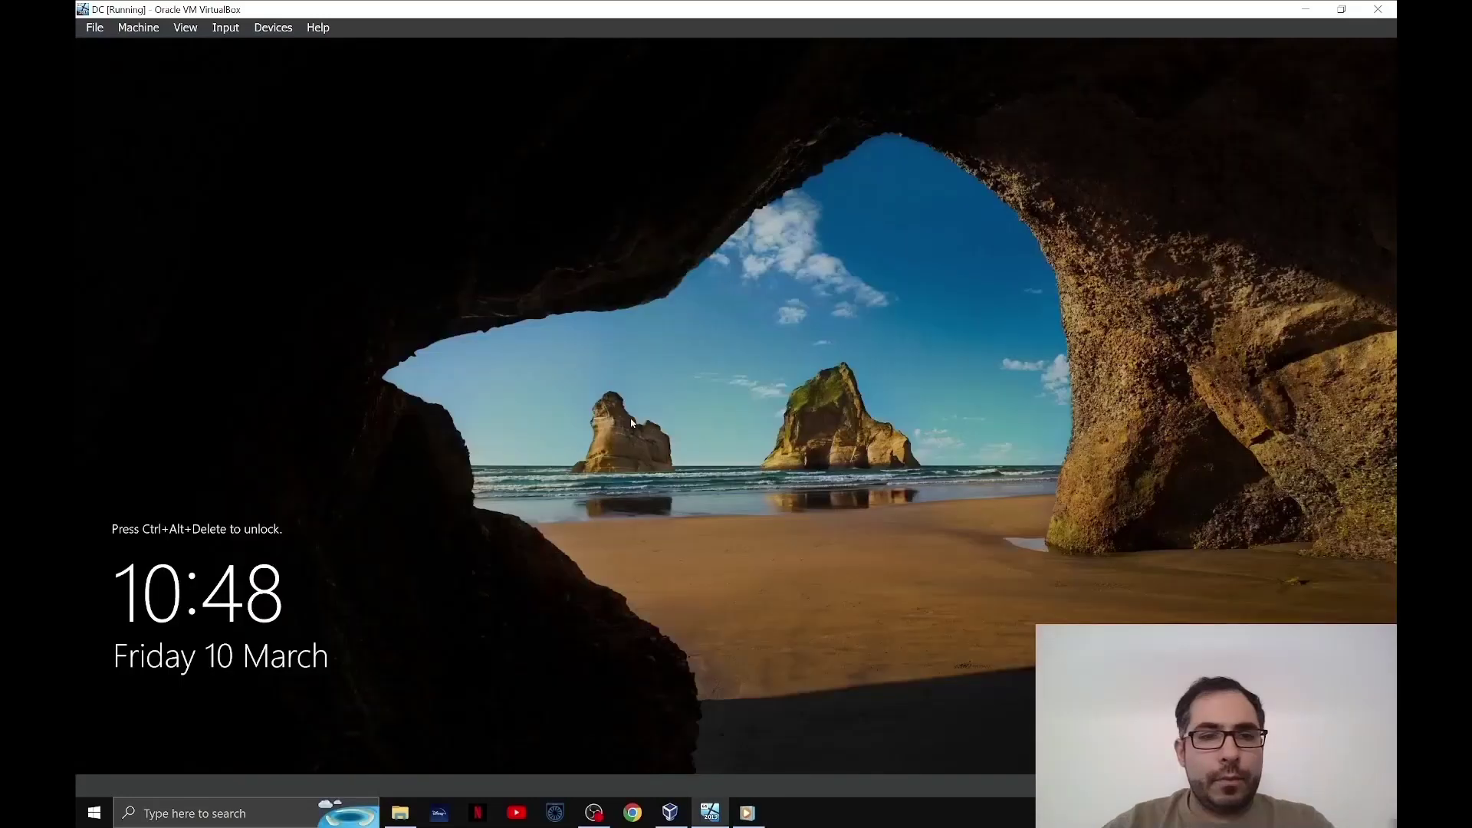
- Sign in as MYDOMAIN\Administrator, close the Admin Center popup and minimize Server Manager
left_click(225, 28)
mouse_move(338, 49)
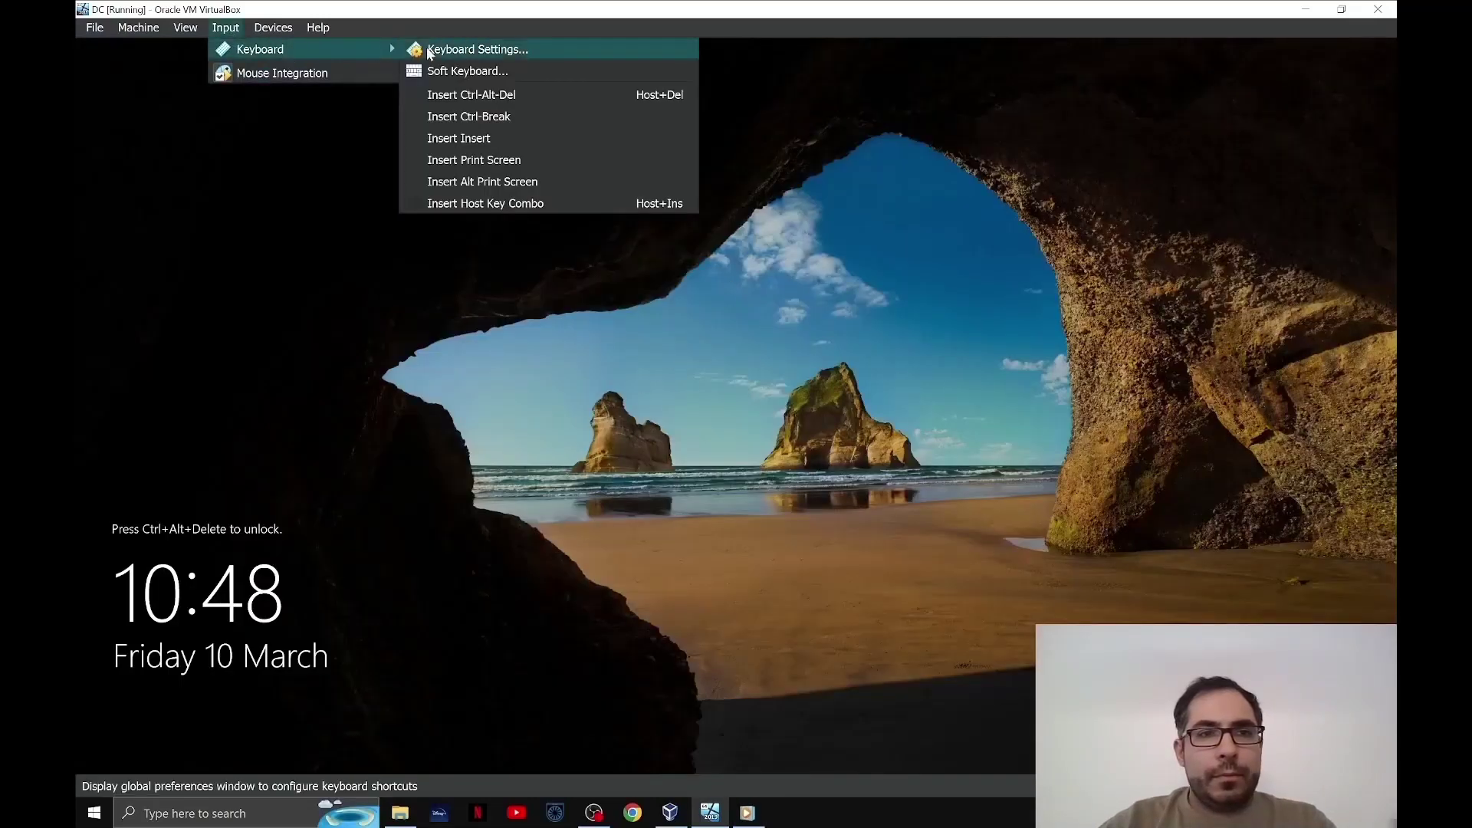
left_click(601, 98)
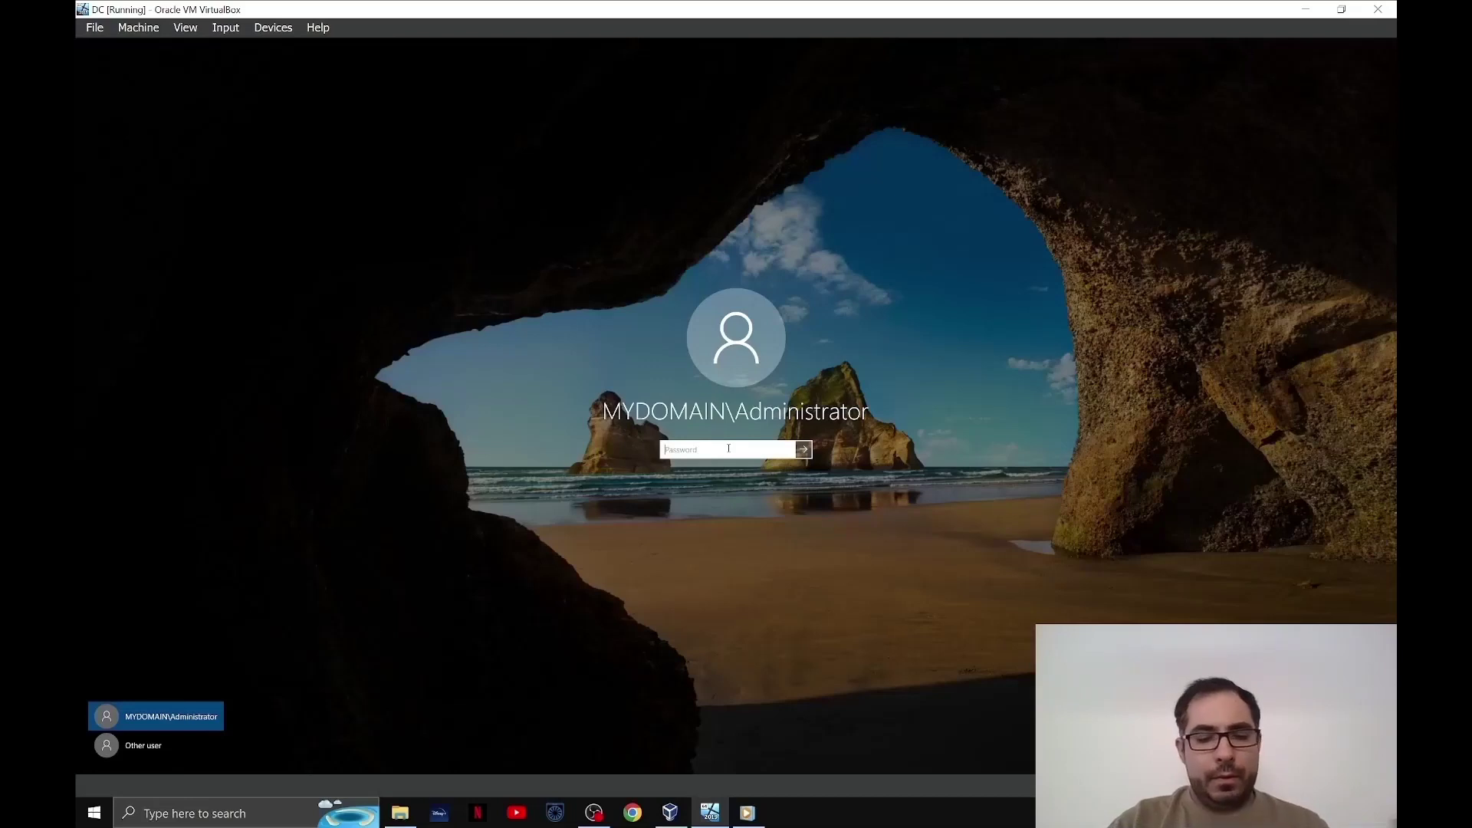
type("••••••••••")
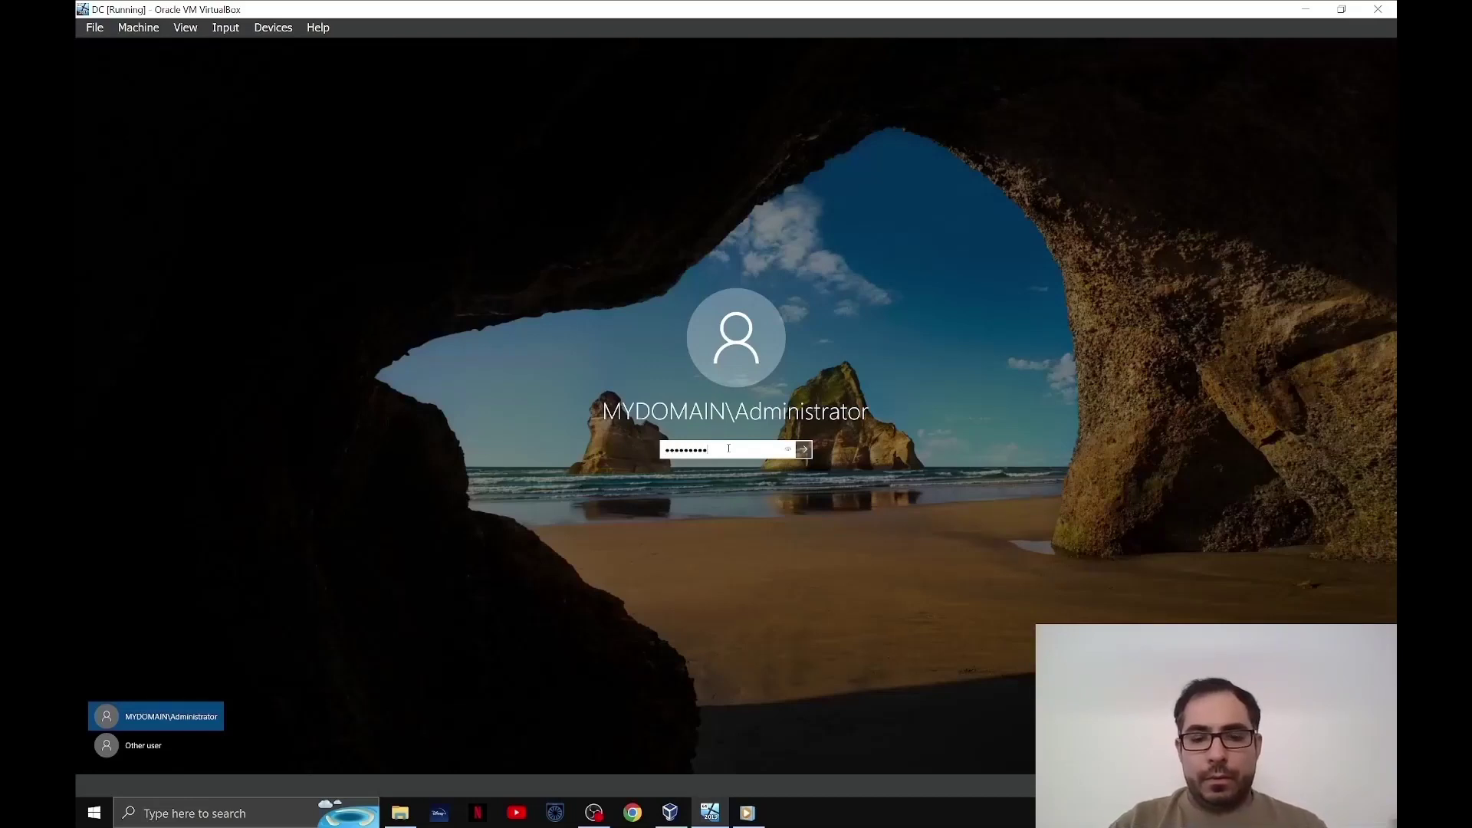
key("Return")
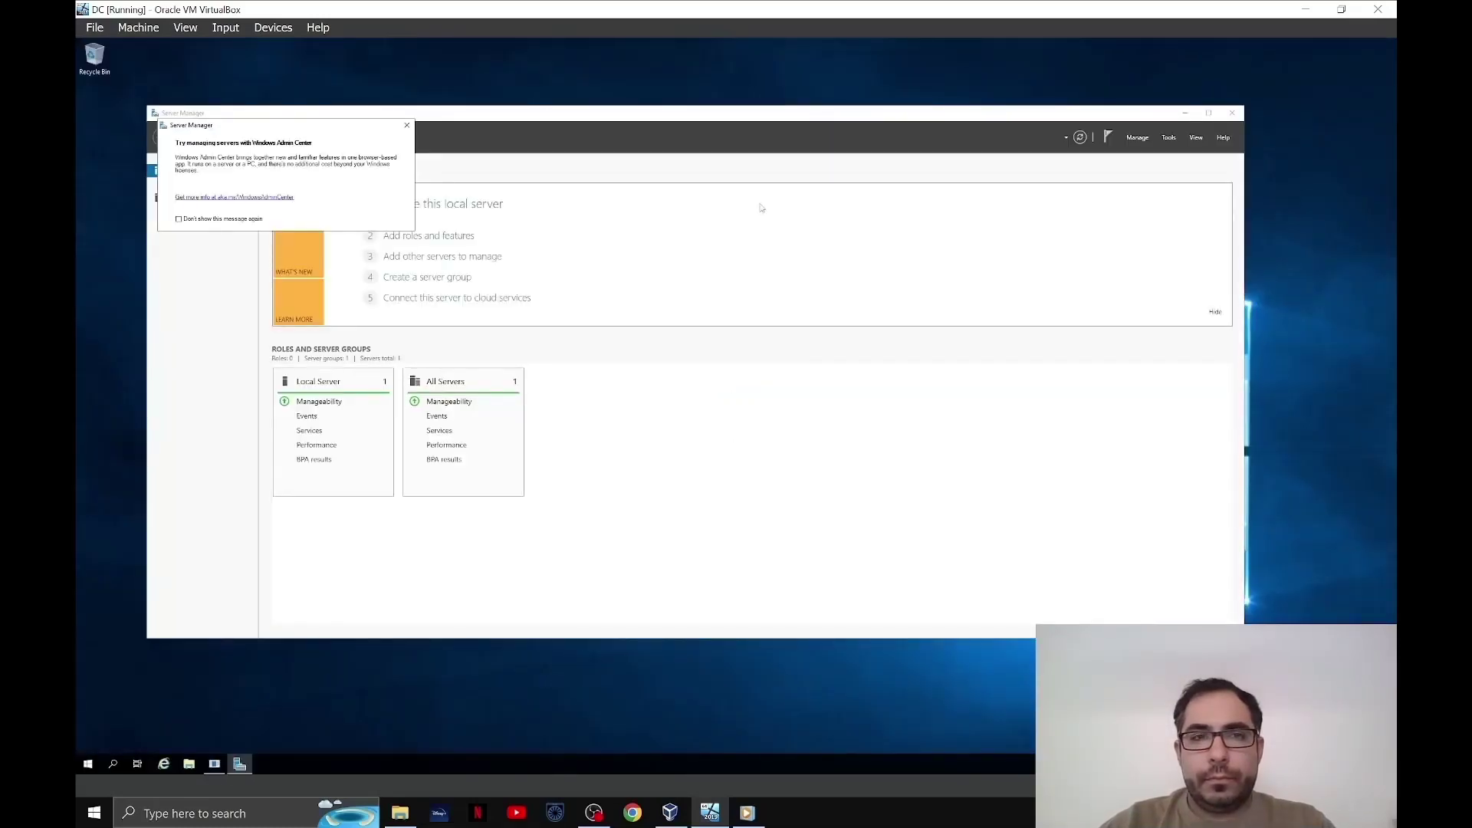
left_click(406, 125)
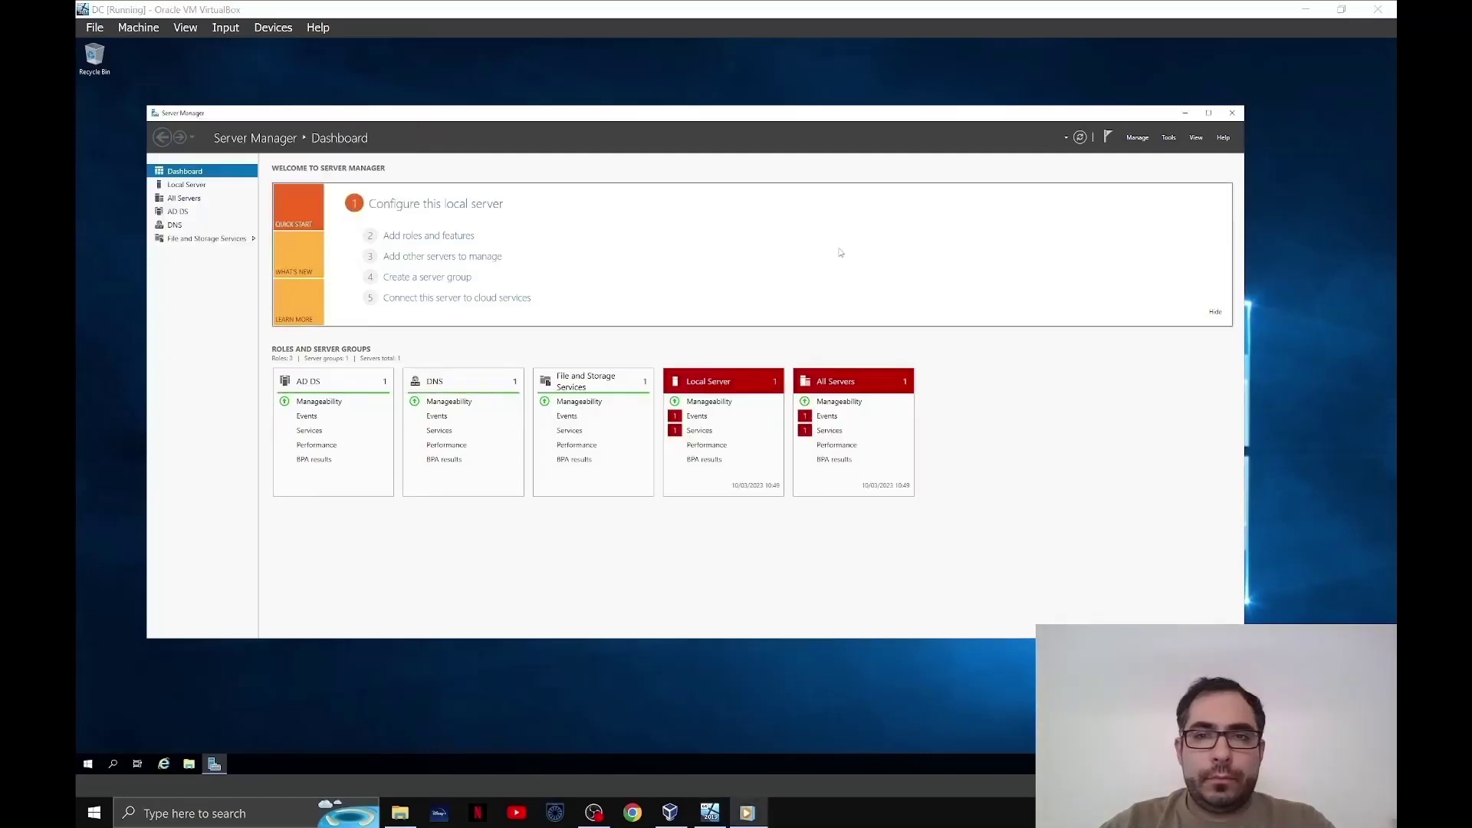
left_click(1186, 113)
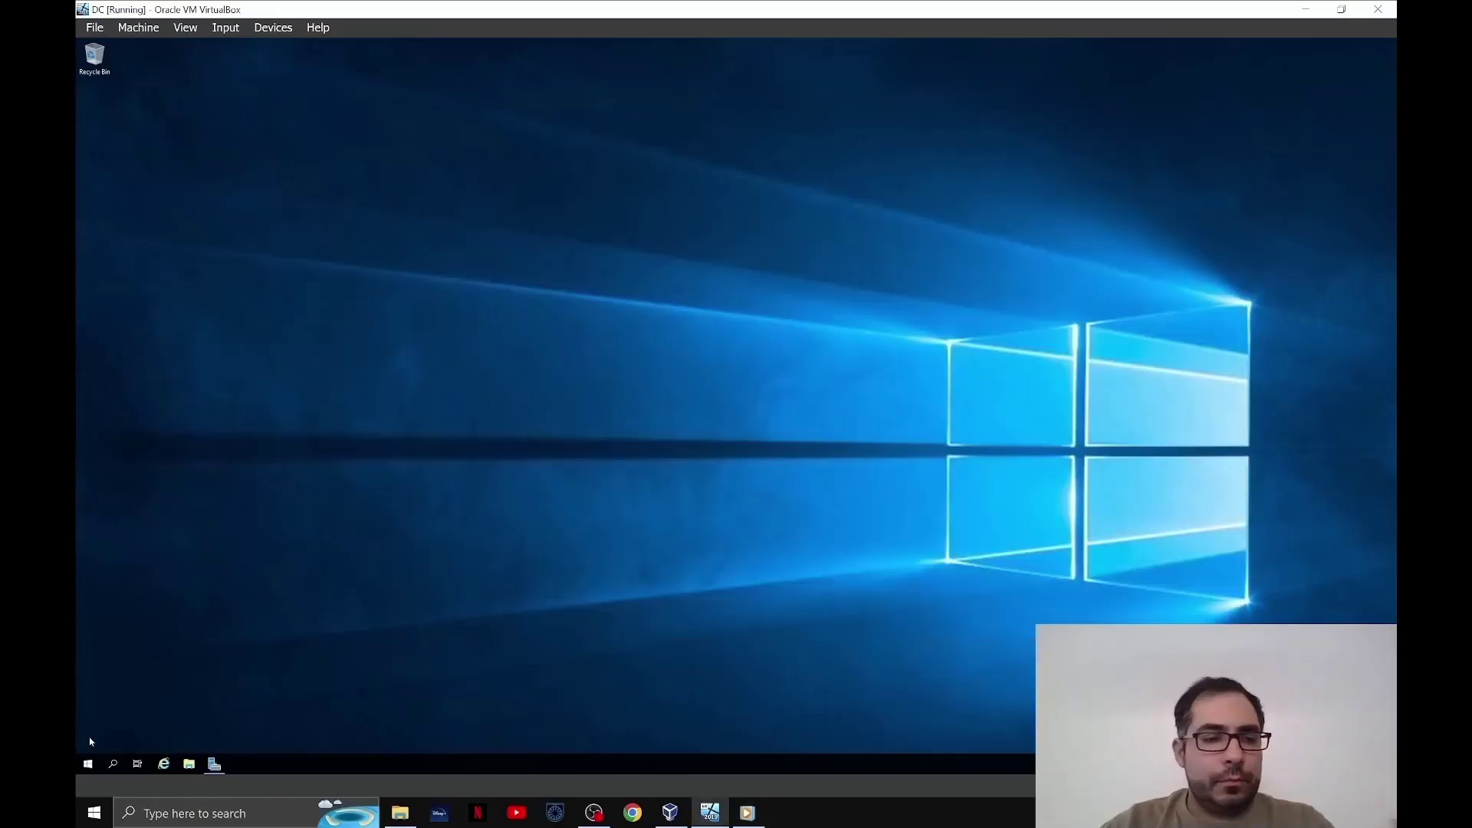
- Launch Active Directory Users and Computers from Windows Administrative Tools
left_click(88, 763)
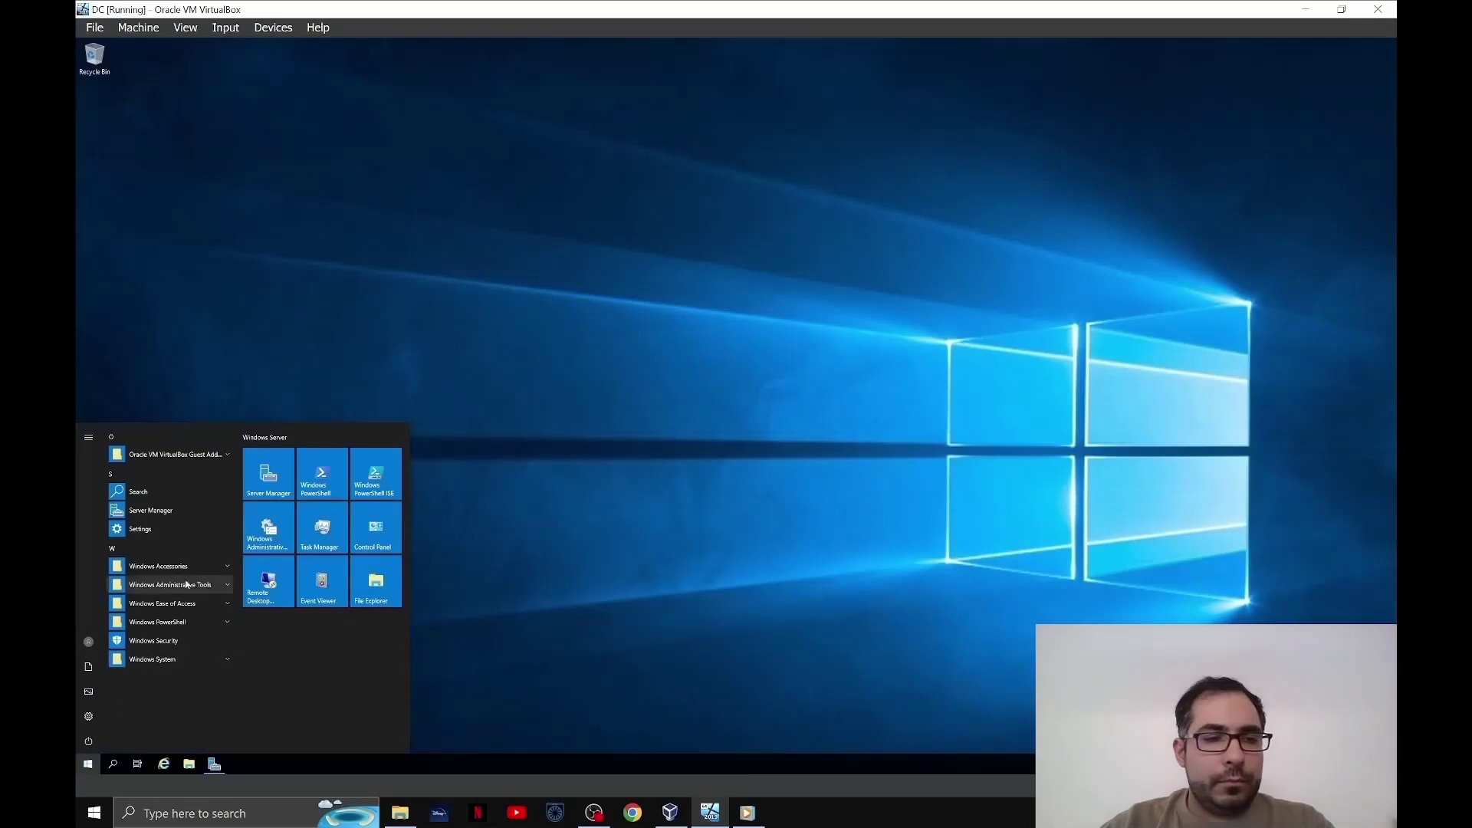
left_click(187, 585)
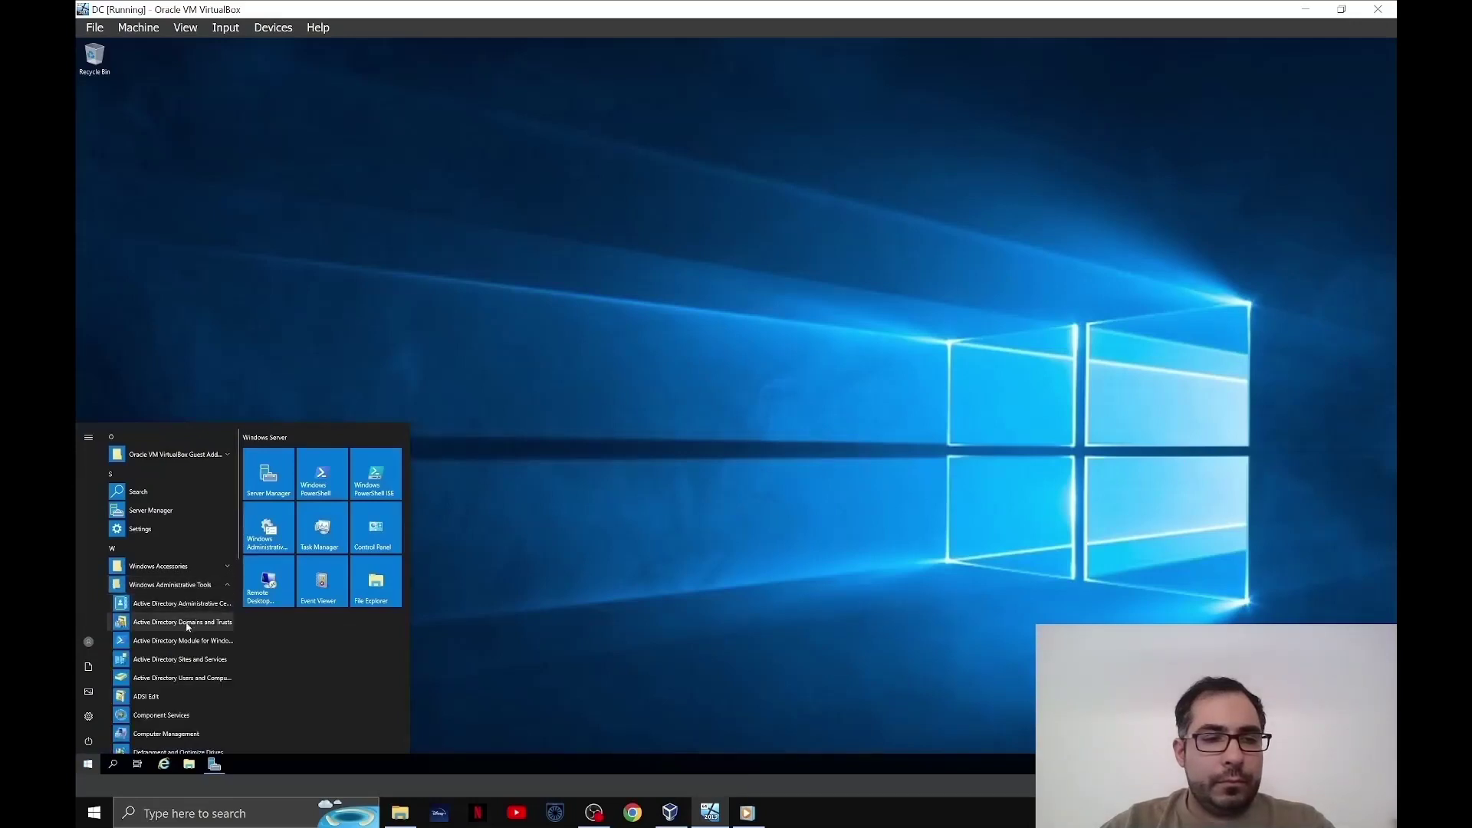
left_click(184, 678)
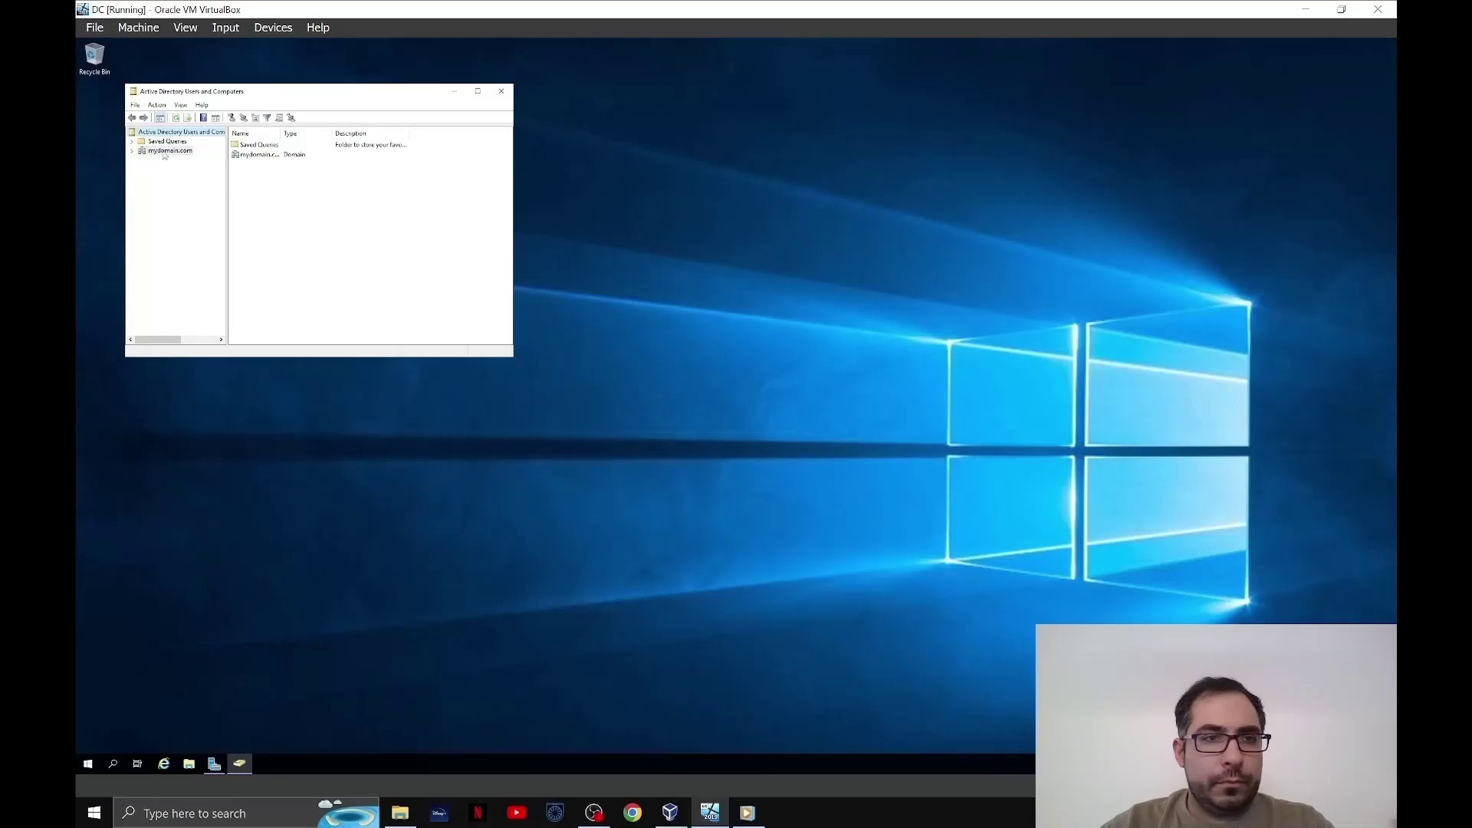
- Create a new organizational unit named _ADMINS in mydomain.com
right_click(163, 152)
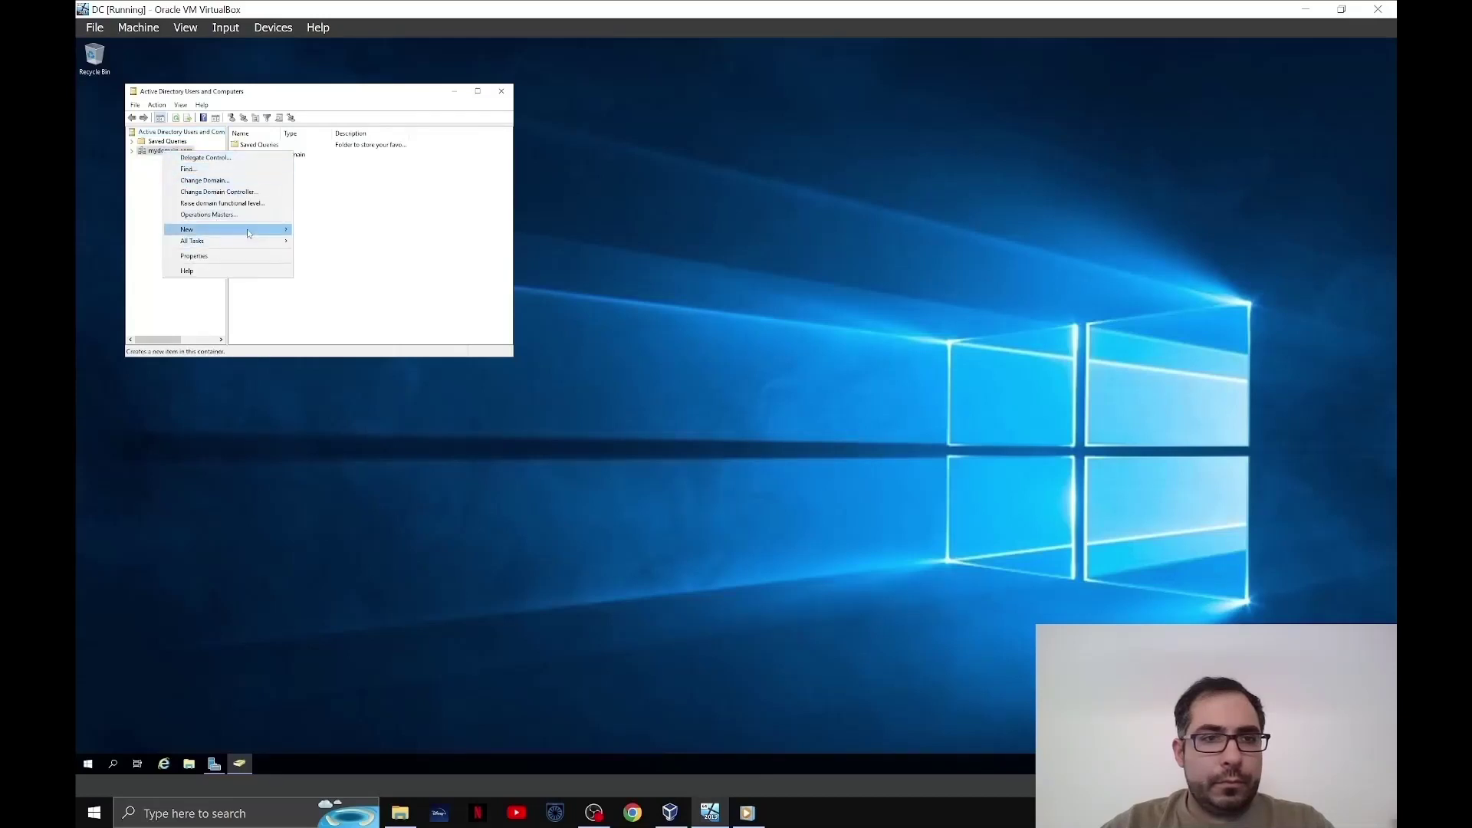
mouse_move(223, 230)
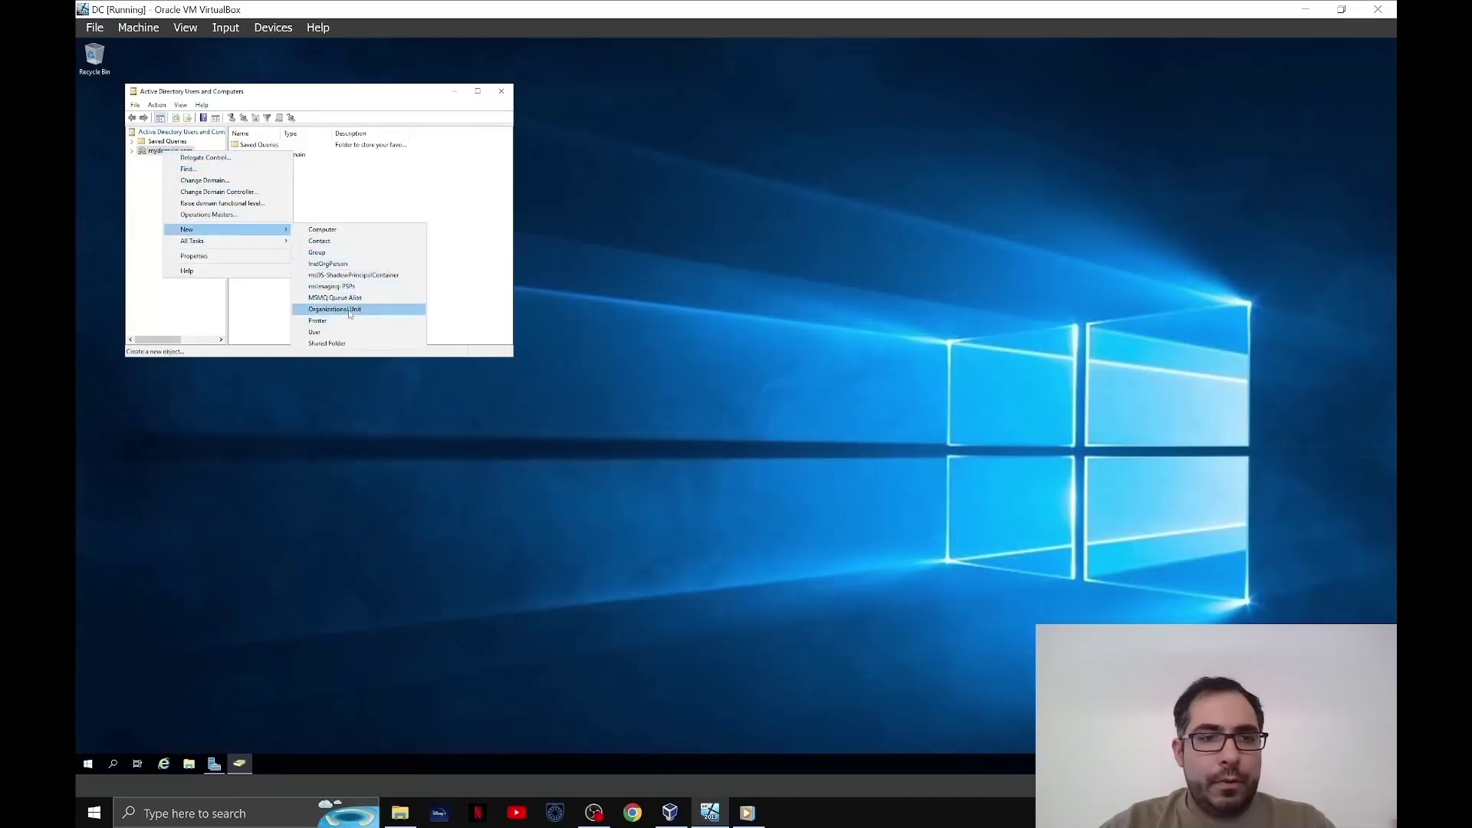
left_click(349, 311)
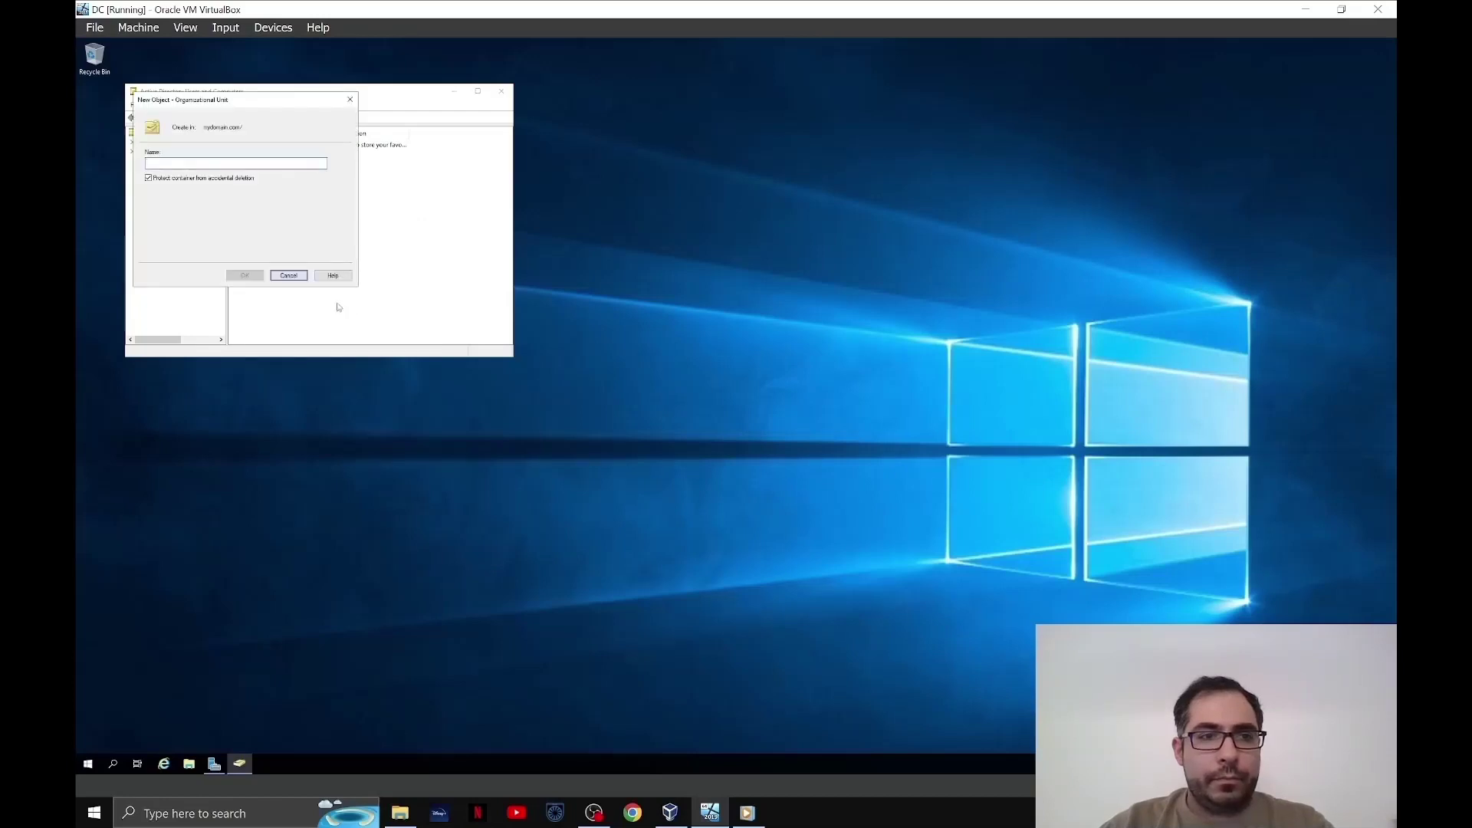
type("J")
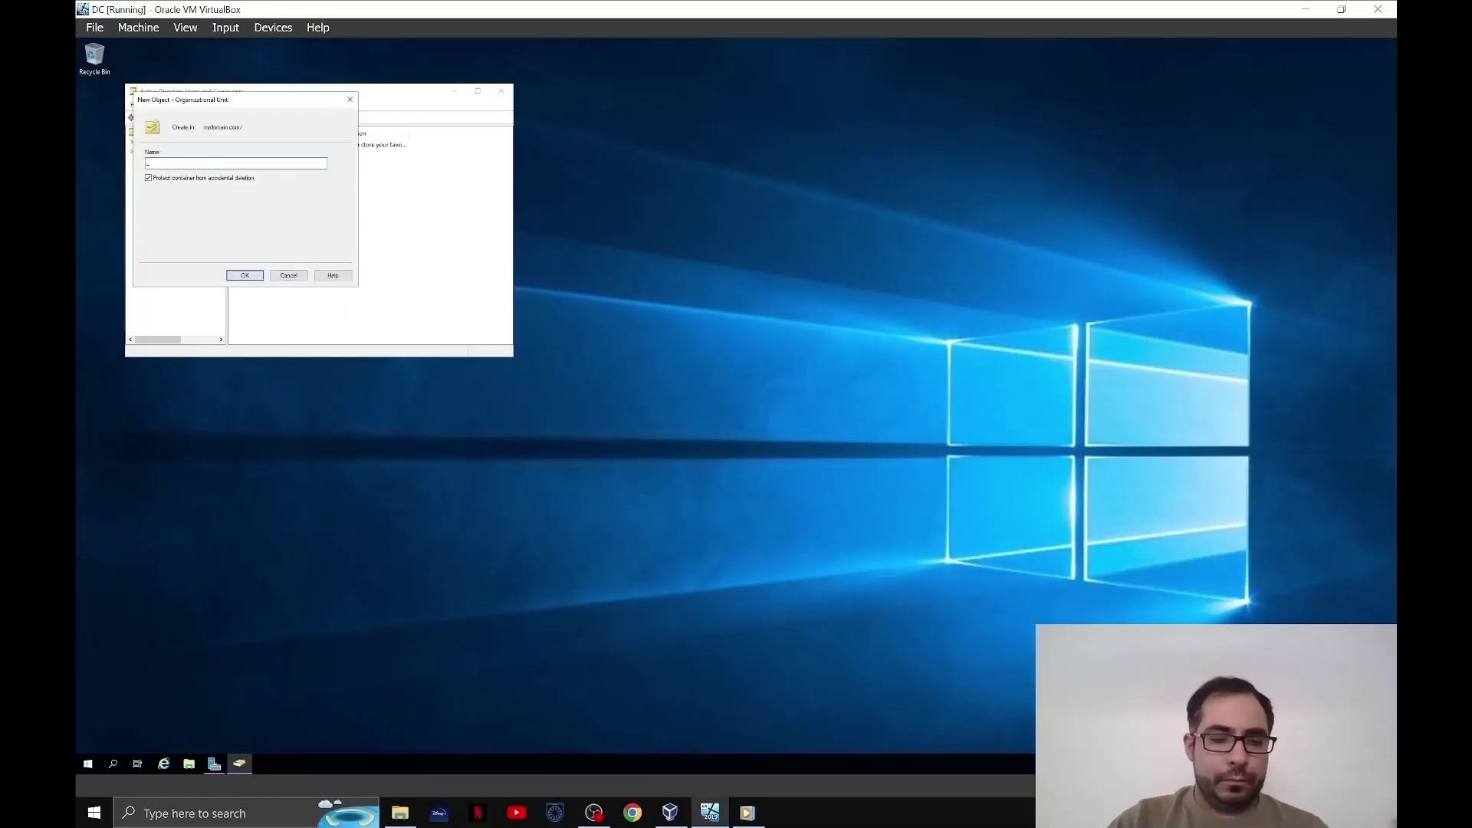
type("ADMINS")
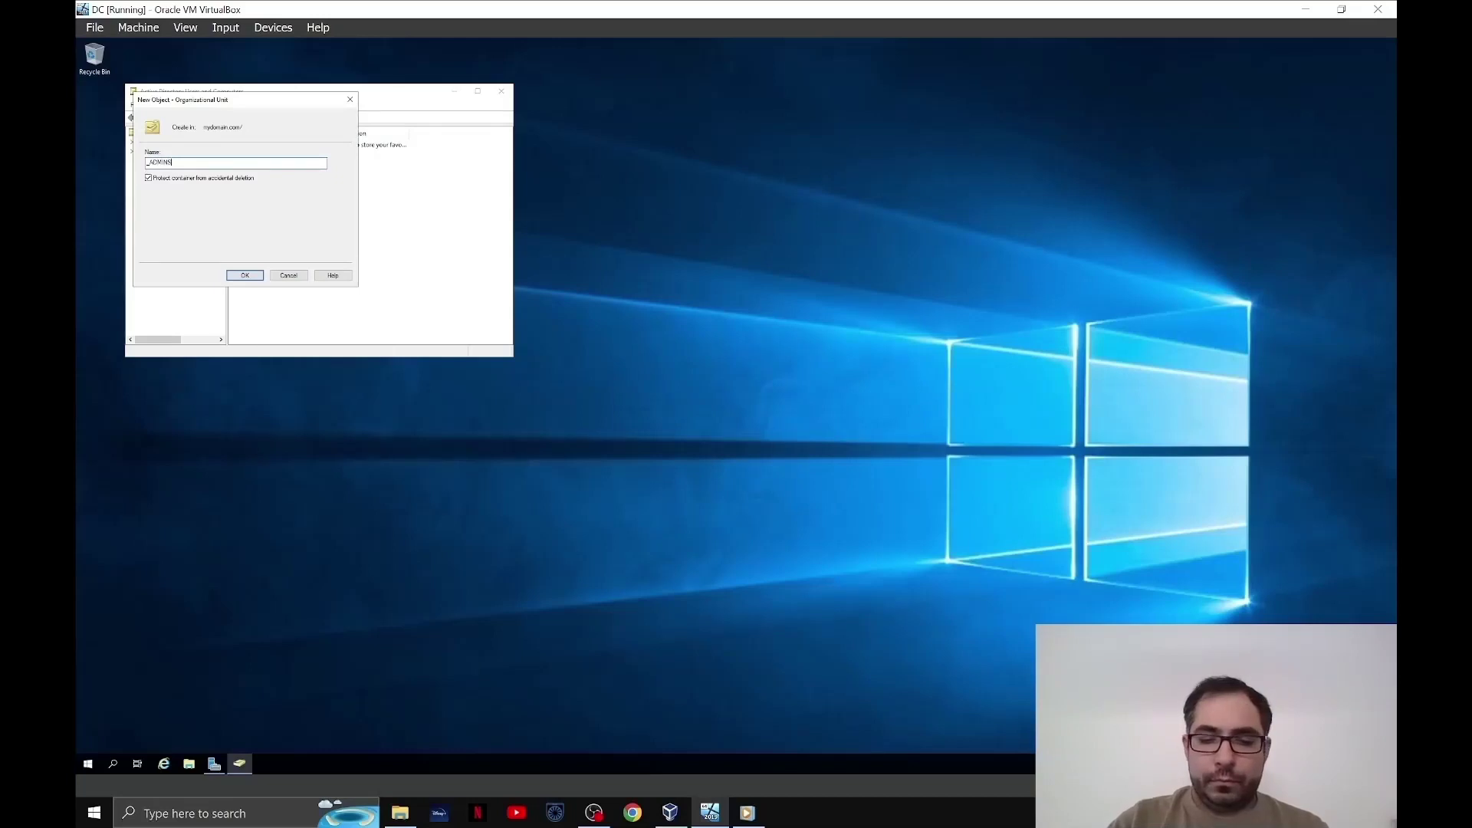
key("Return")
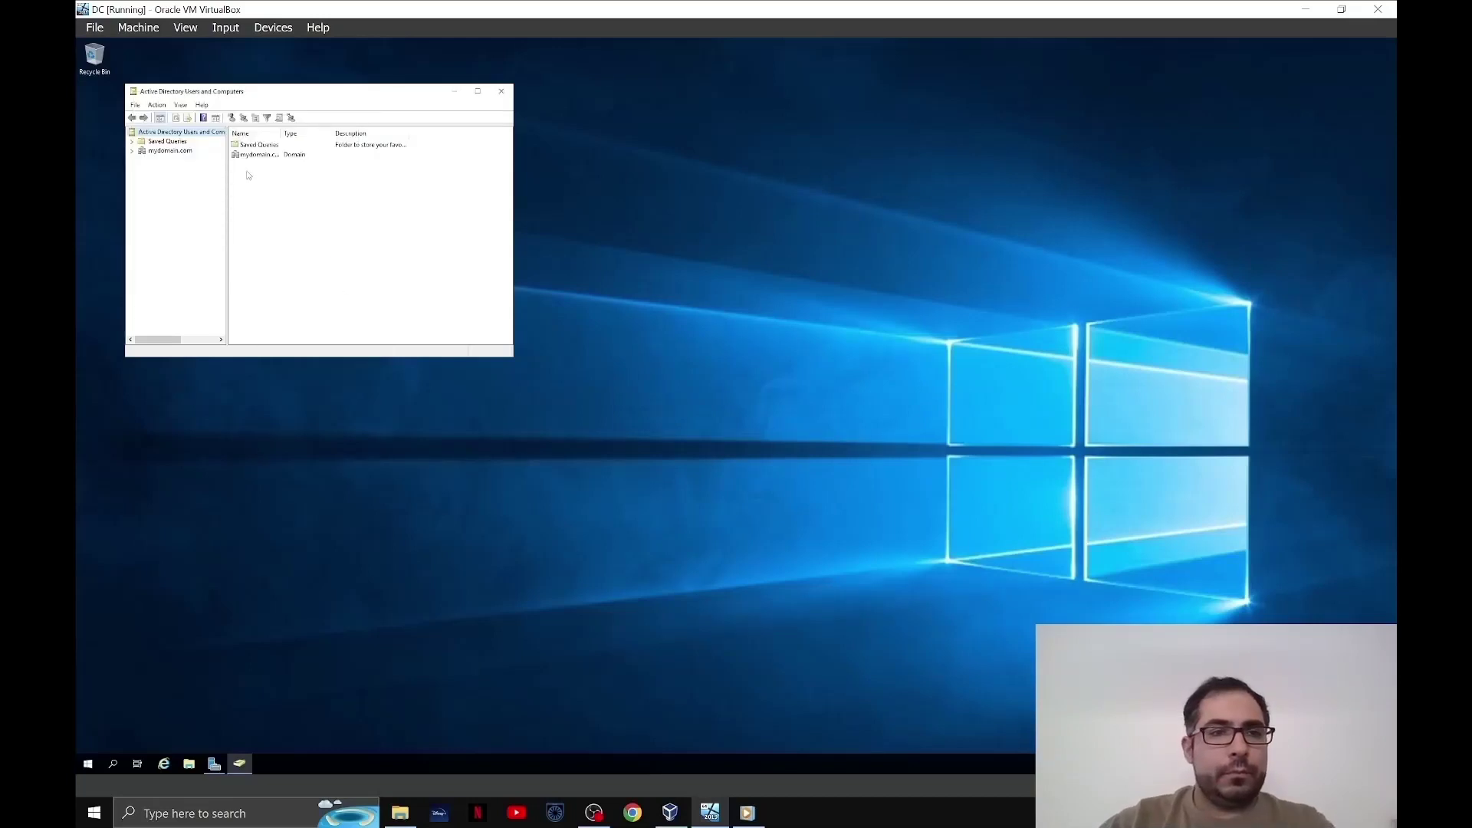
- Start a new user in _ADMINS, entering the user's full name and logon name
left_click(132, 151)
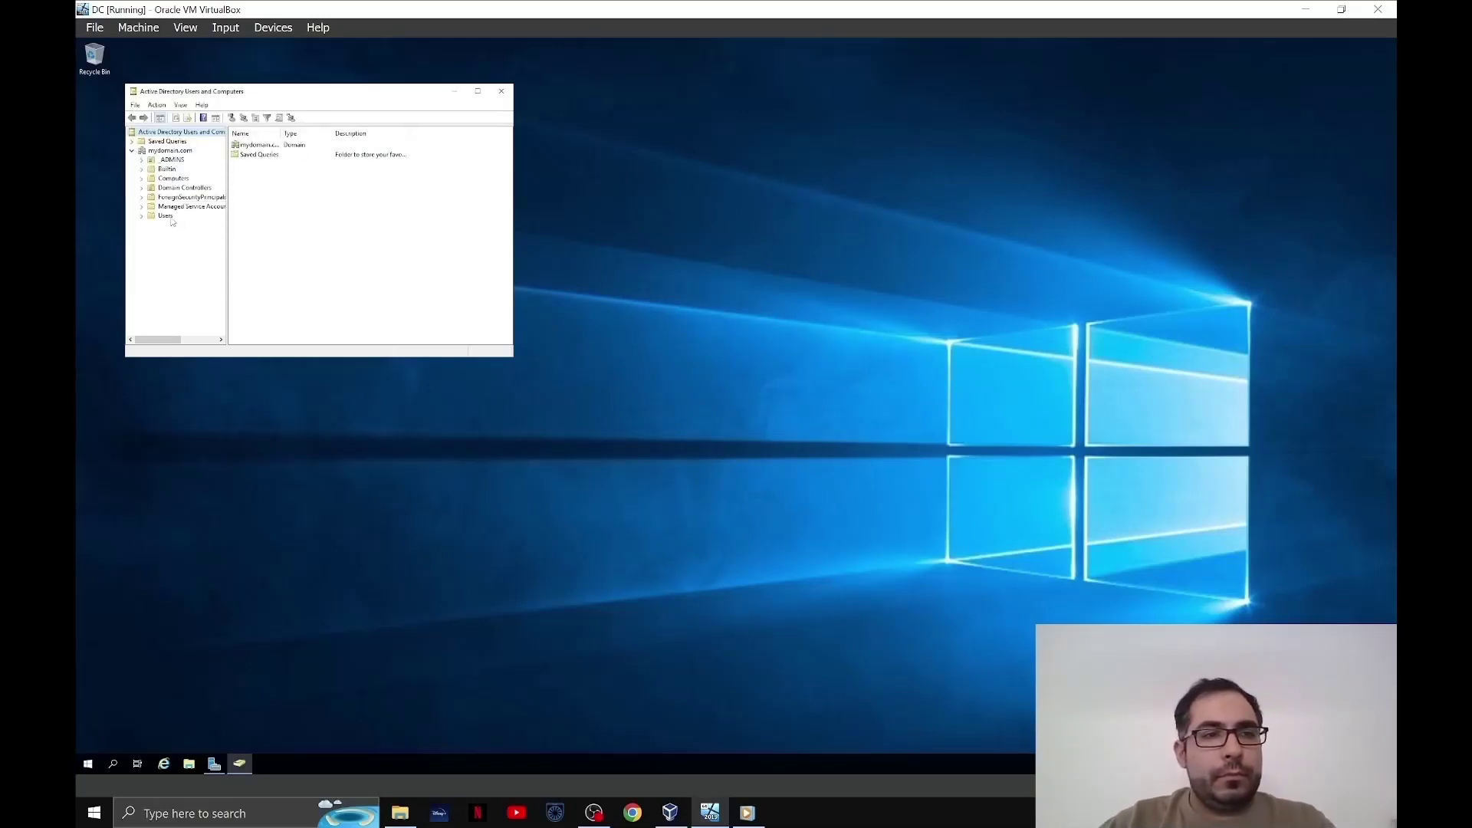
right_click(186, 160)
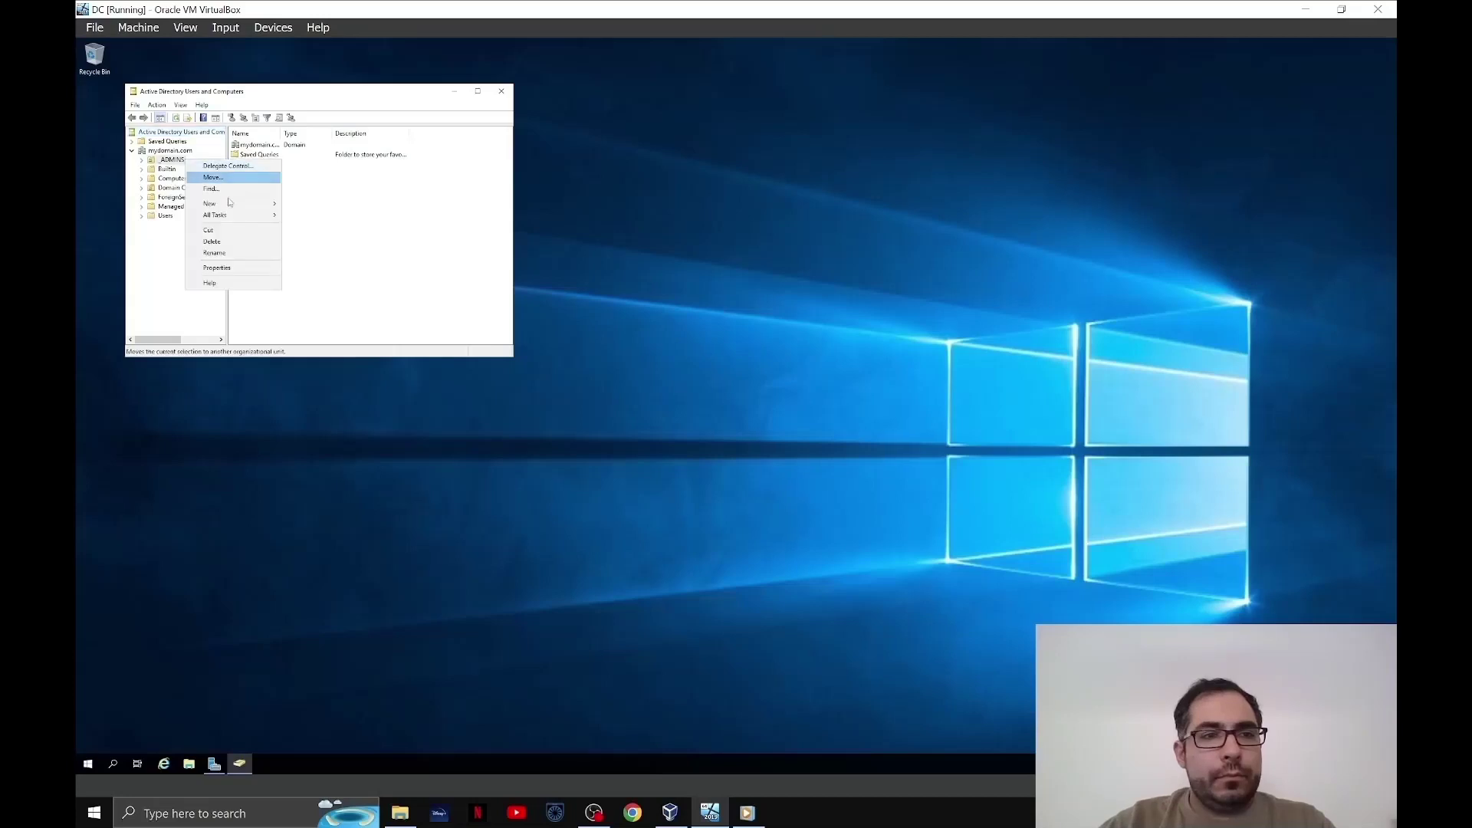
mouse_move(278, 204)
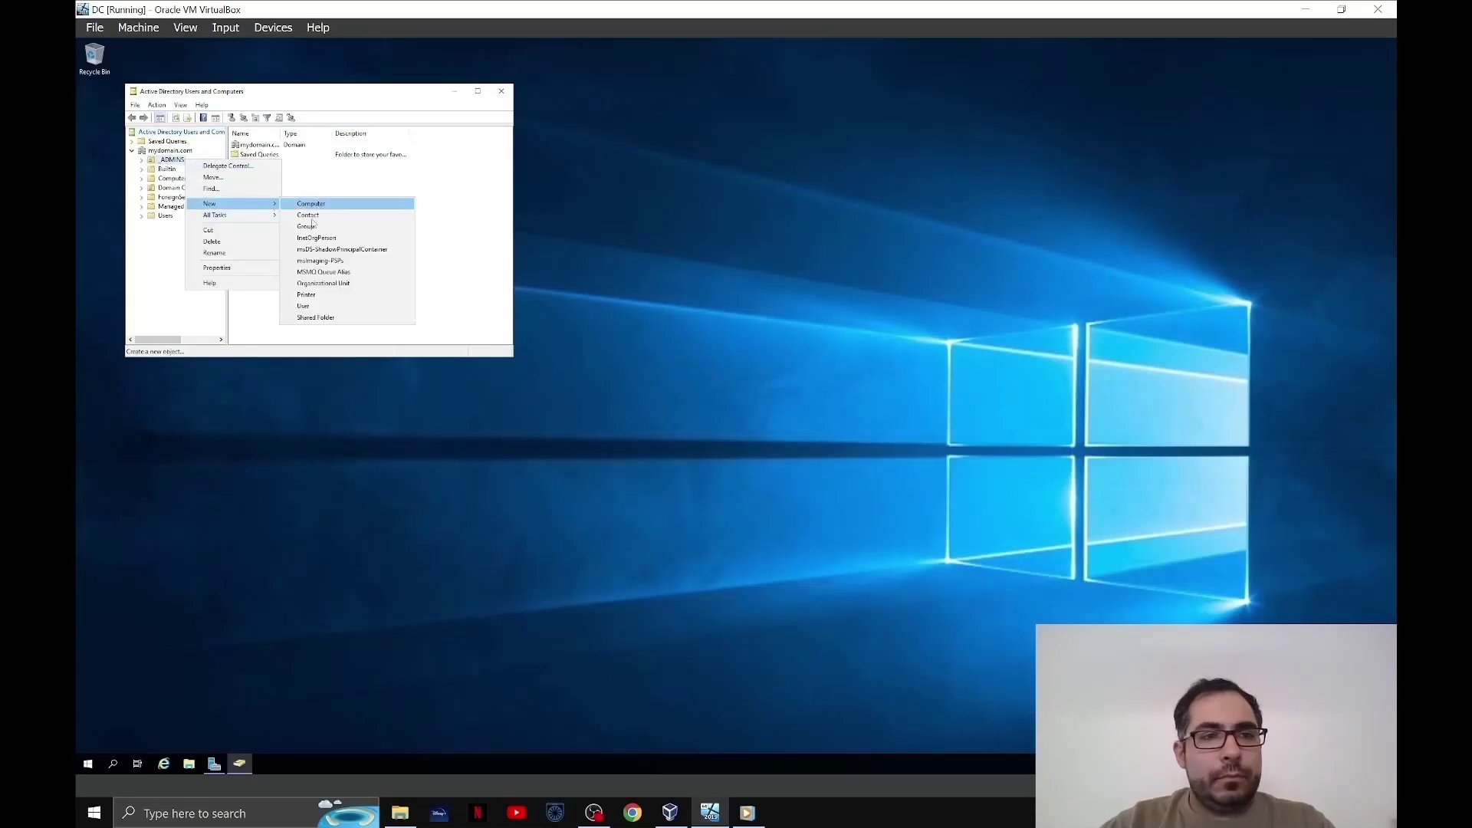
left_click(328, 306)
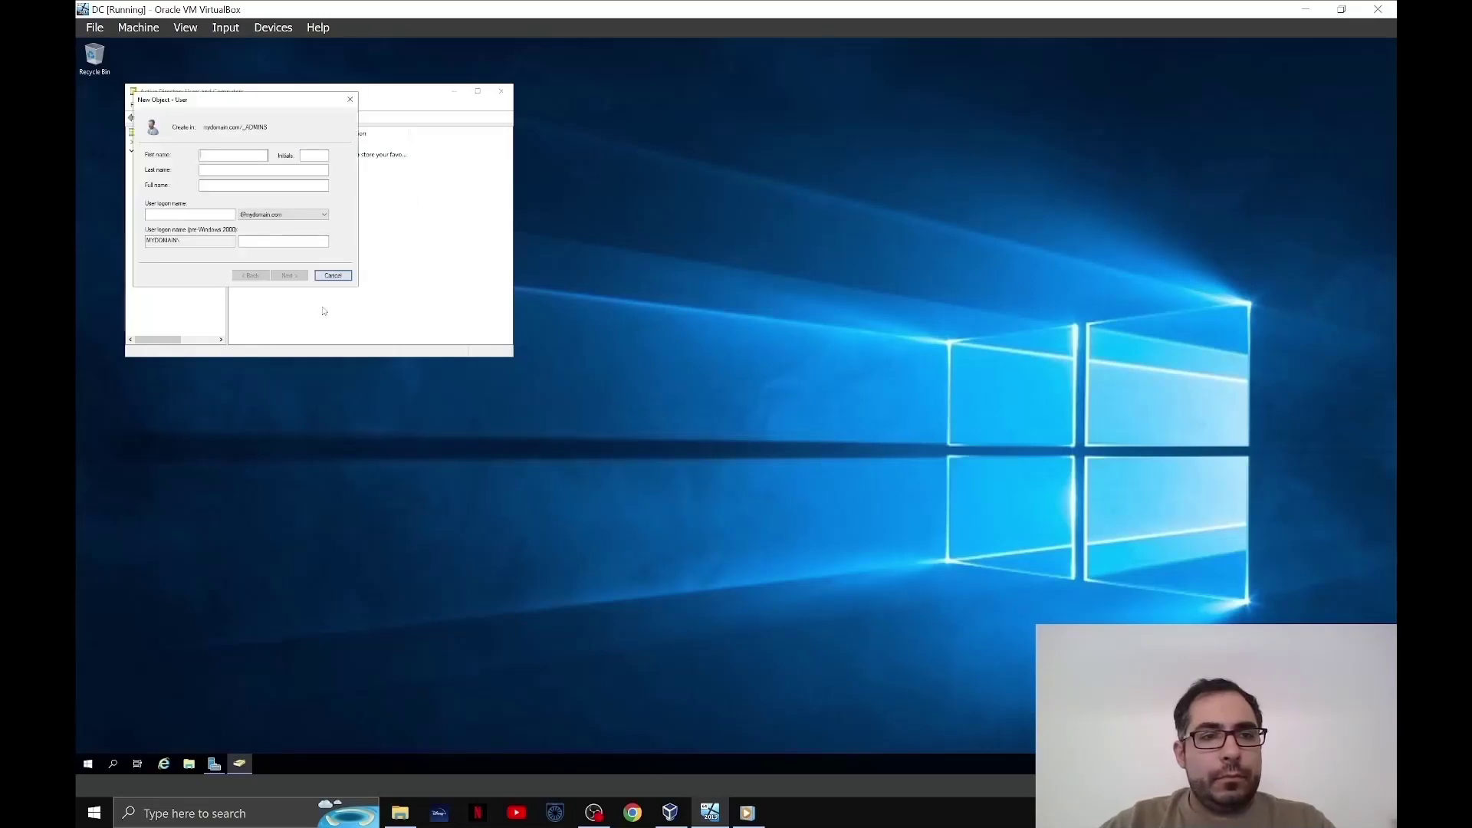
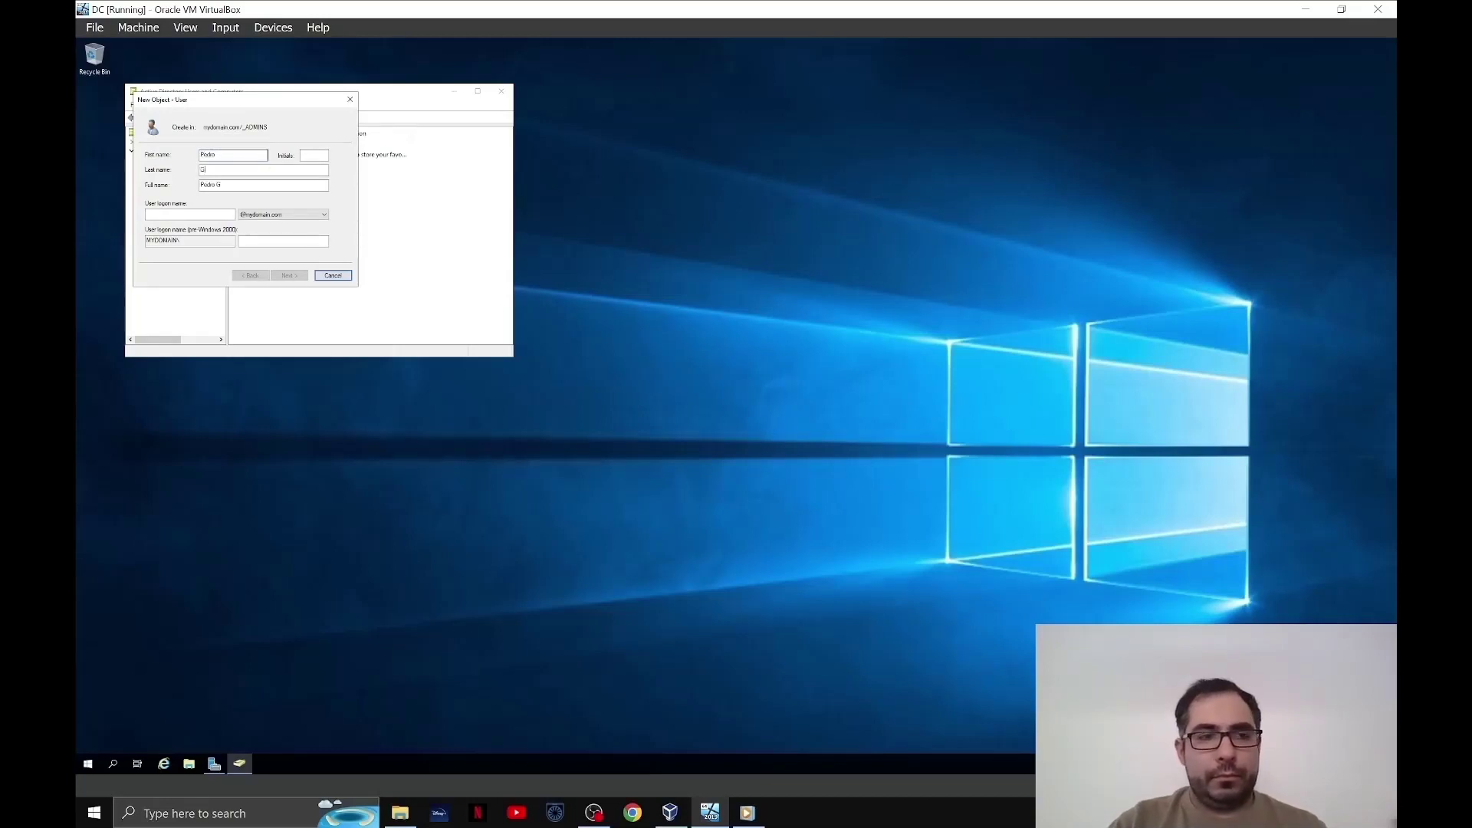
key("Tab")
key("Tab")
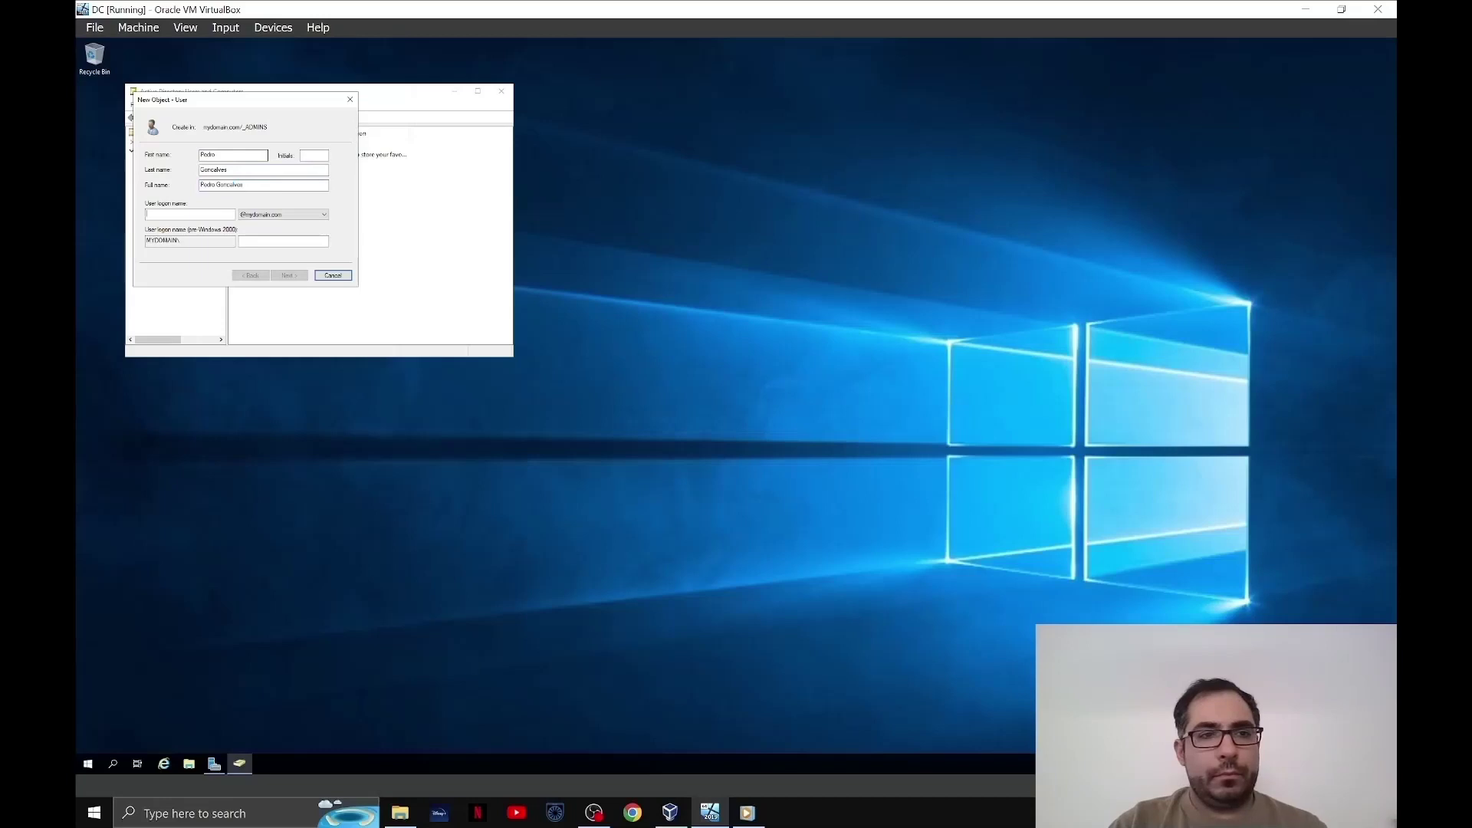
type("A")
key("BackSpace")
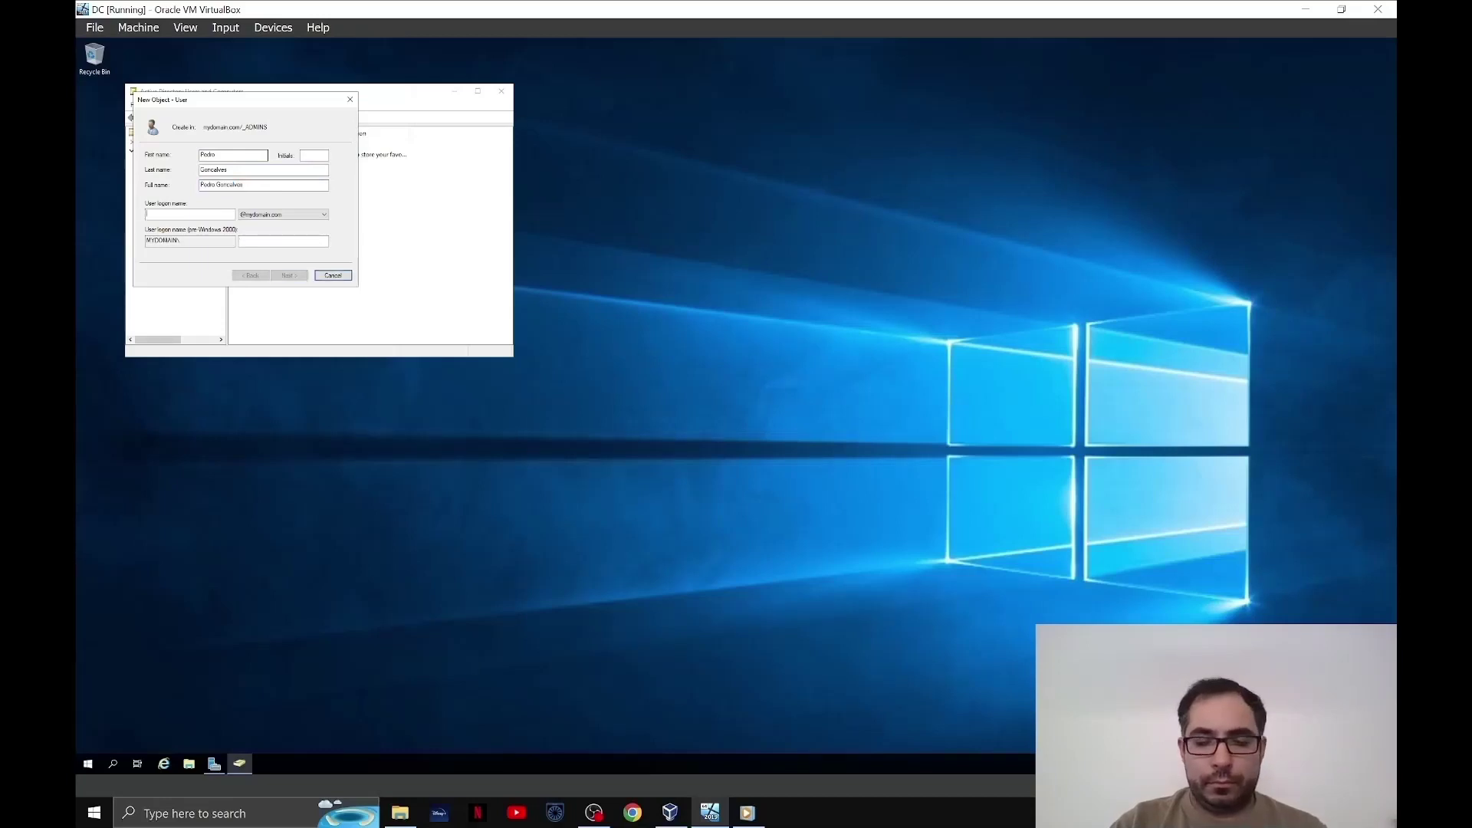
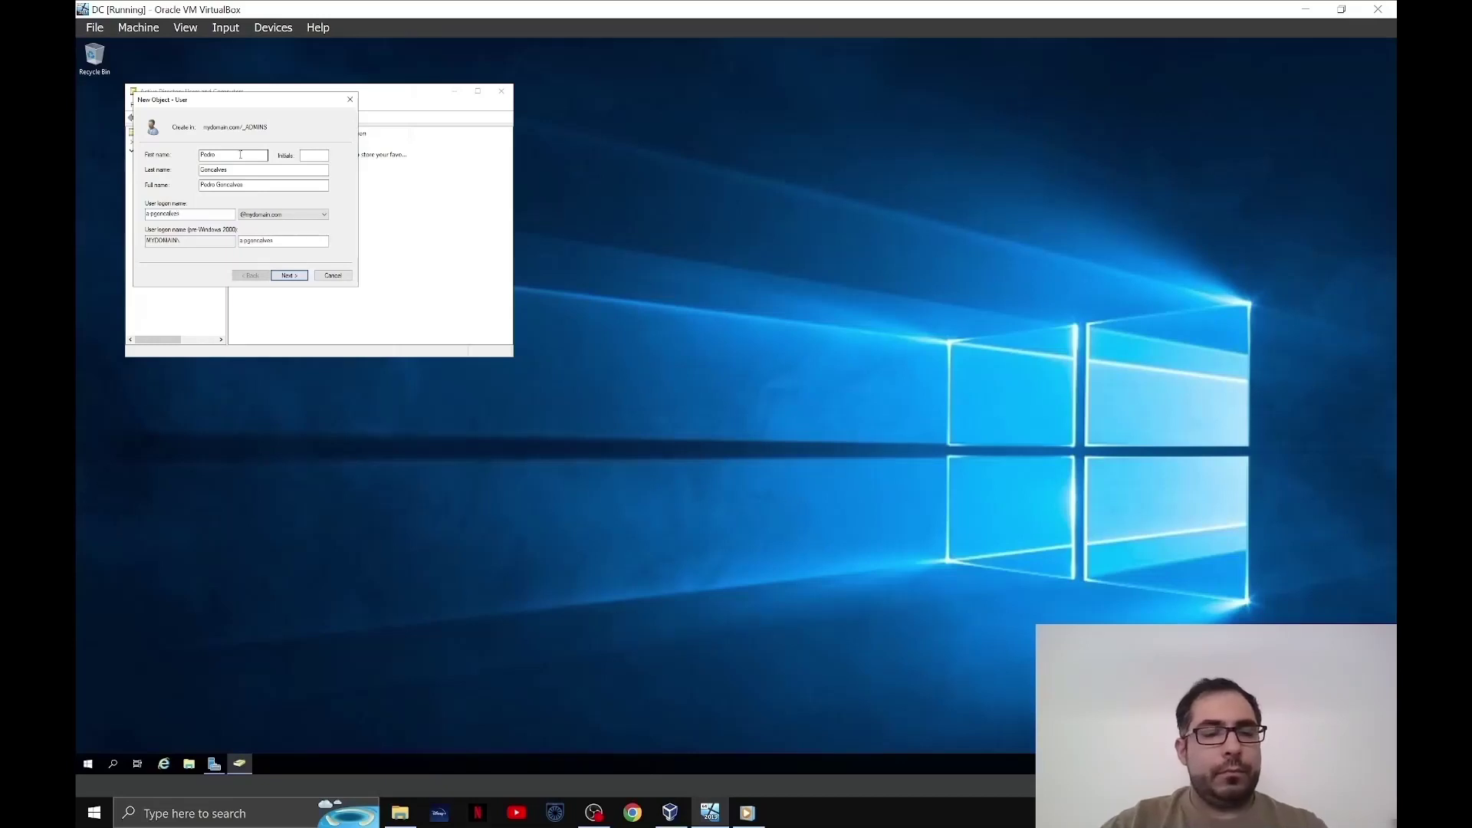
left_click(297, 274)
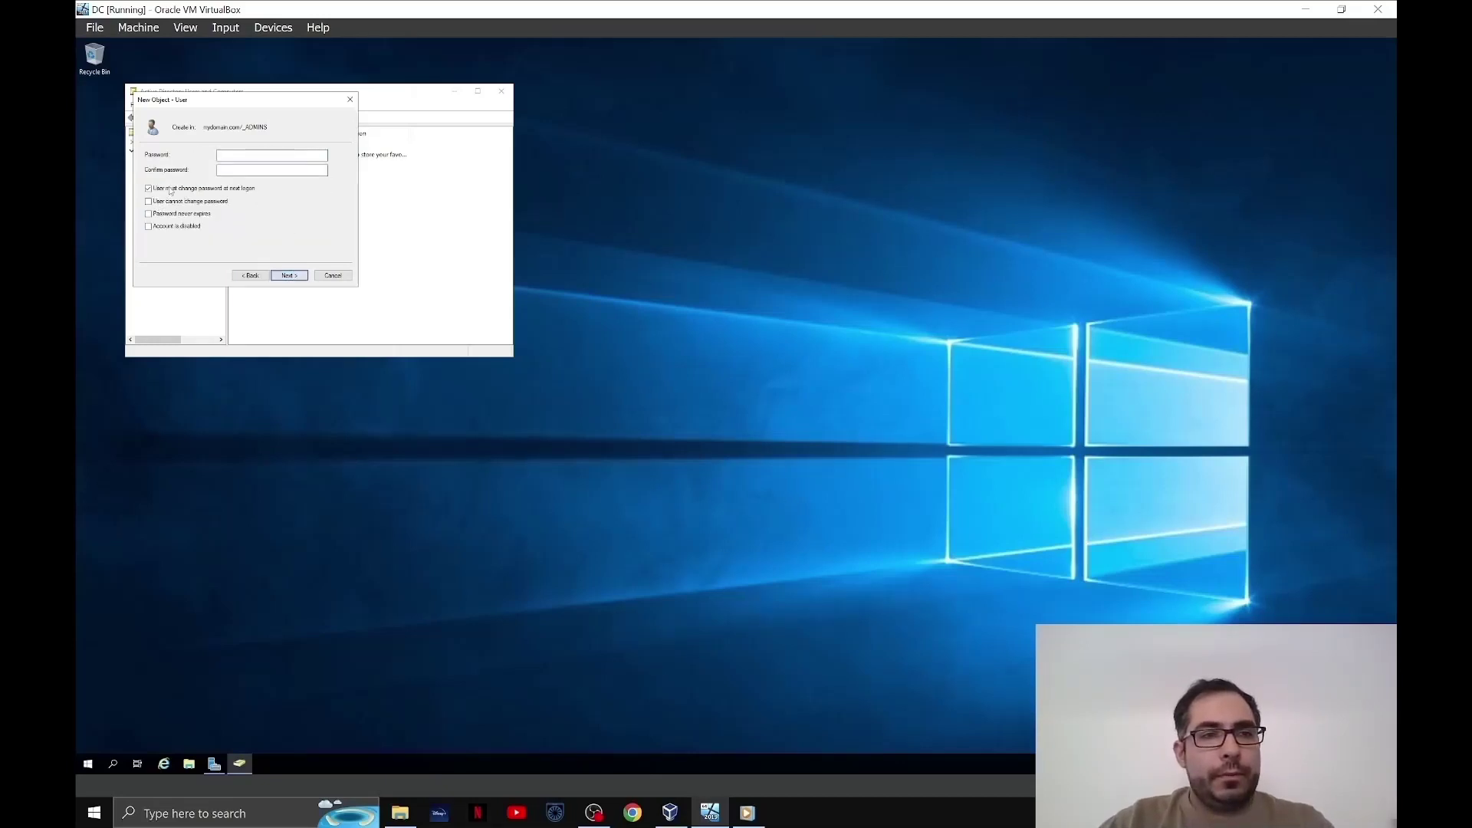
- Set the user's password, untick forced change at next logon and tick user cannot change password
left_click(149, 202)
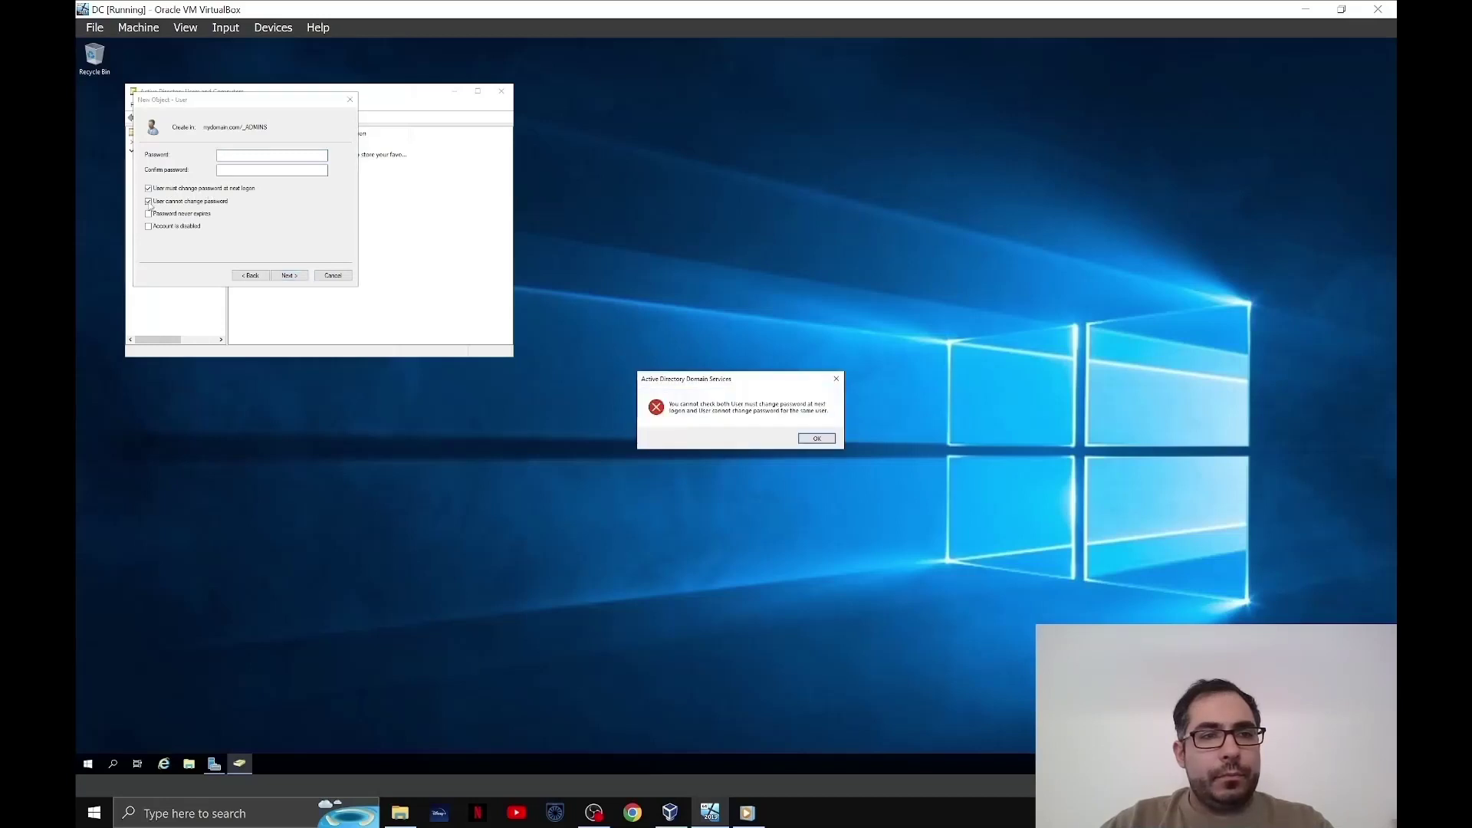
left_click(817, 438)
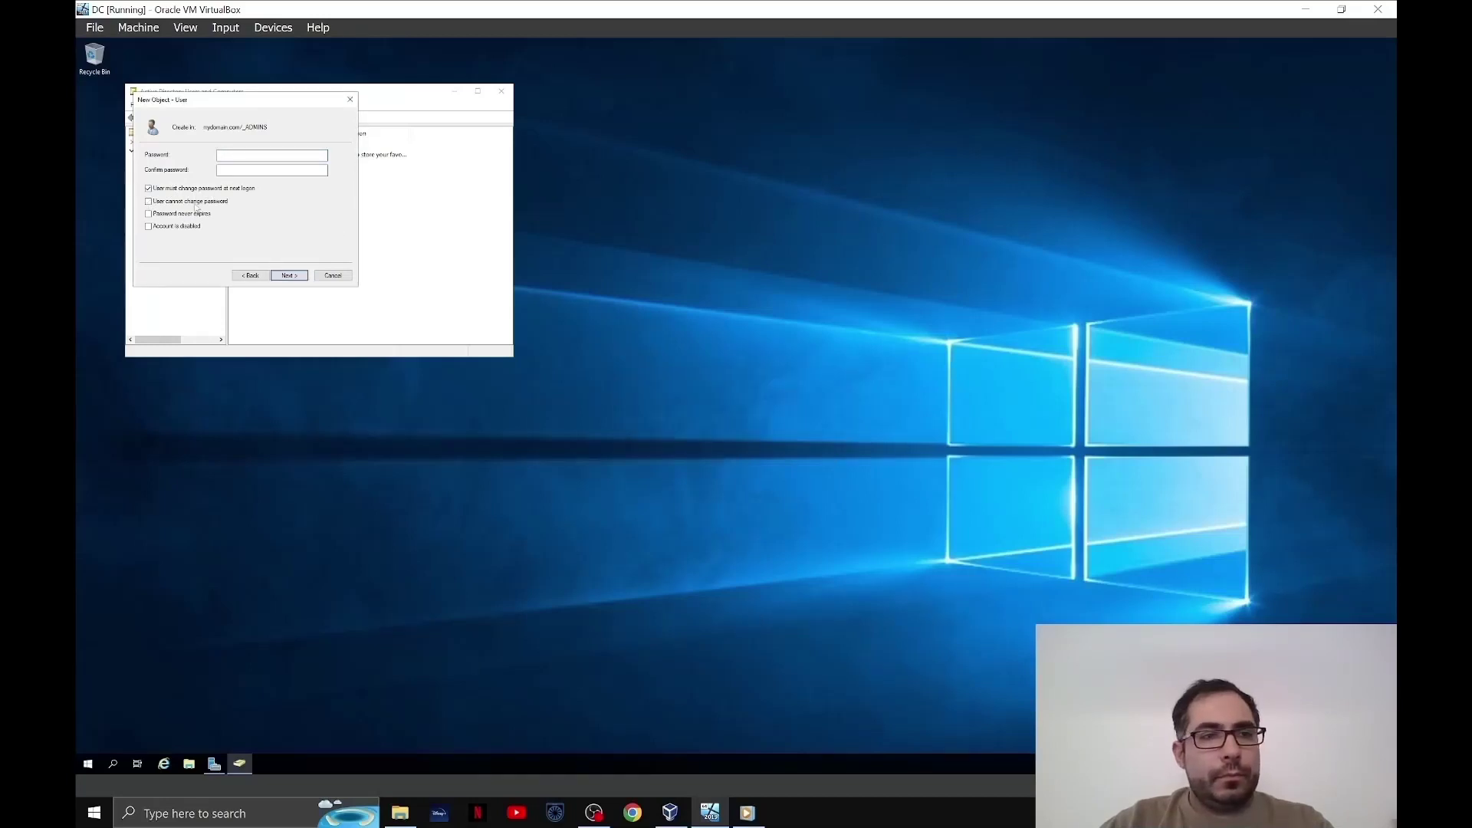
left_click(149, 189)
left_click(149, 202)
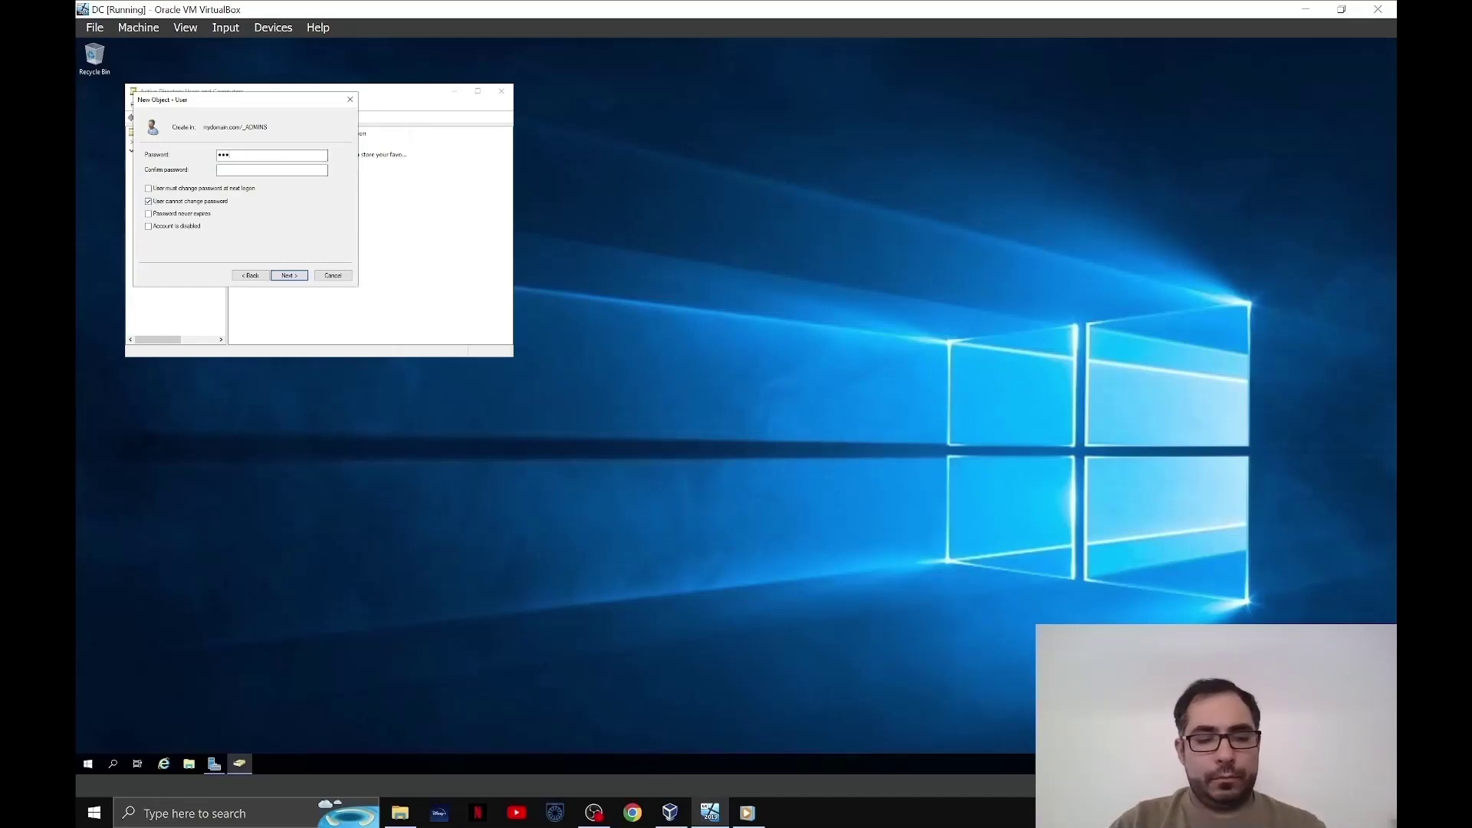
type("•••••••••")
key("Tab")
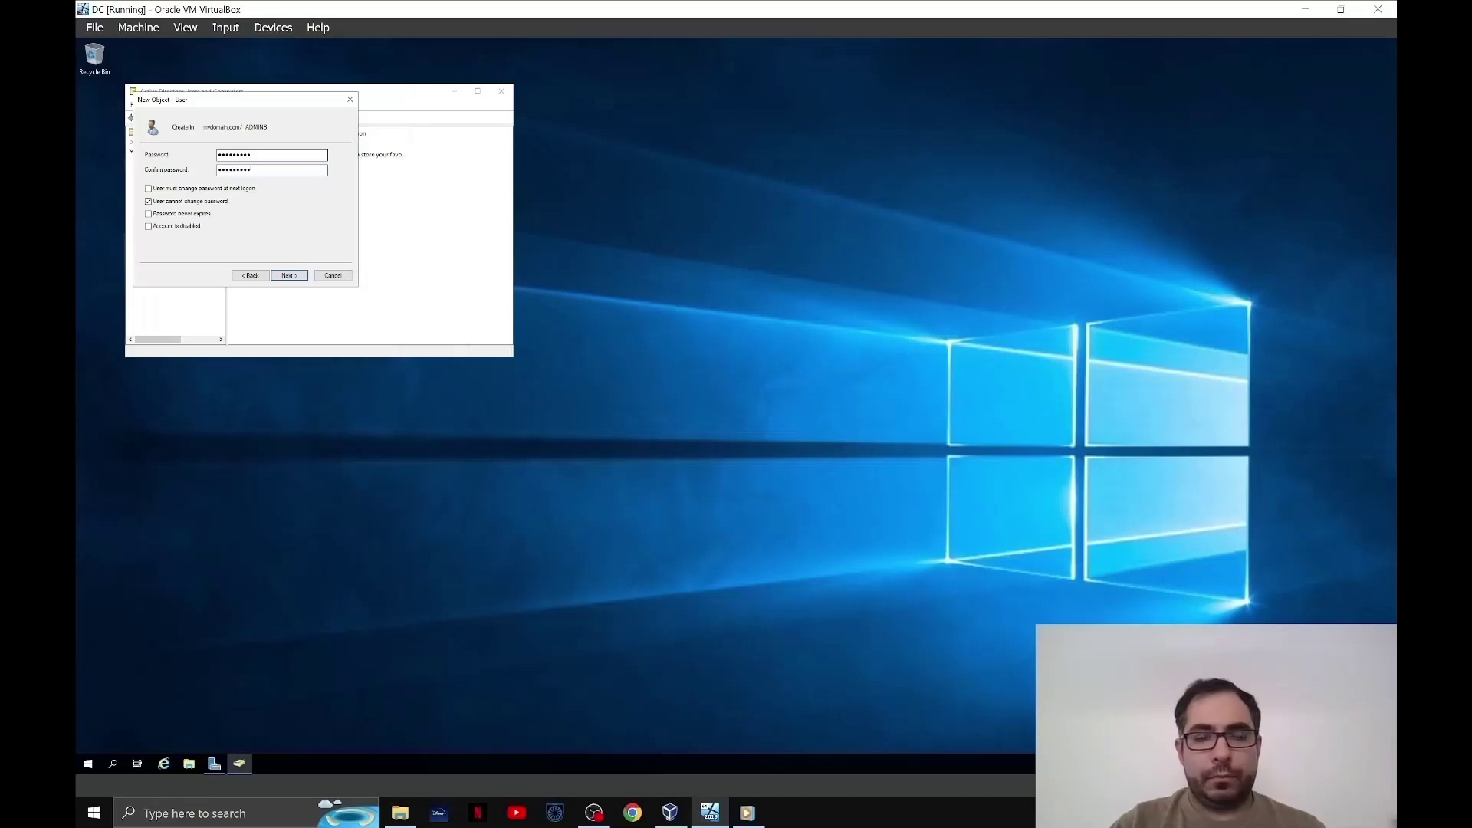
type("•••••••••")
key("Return")
key("Return")
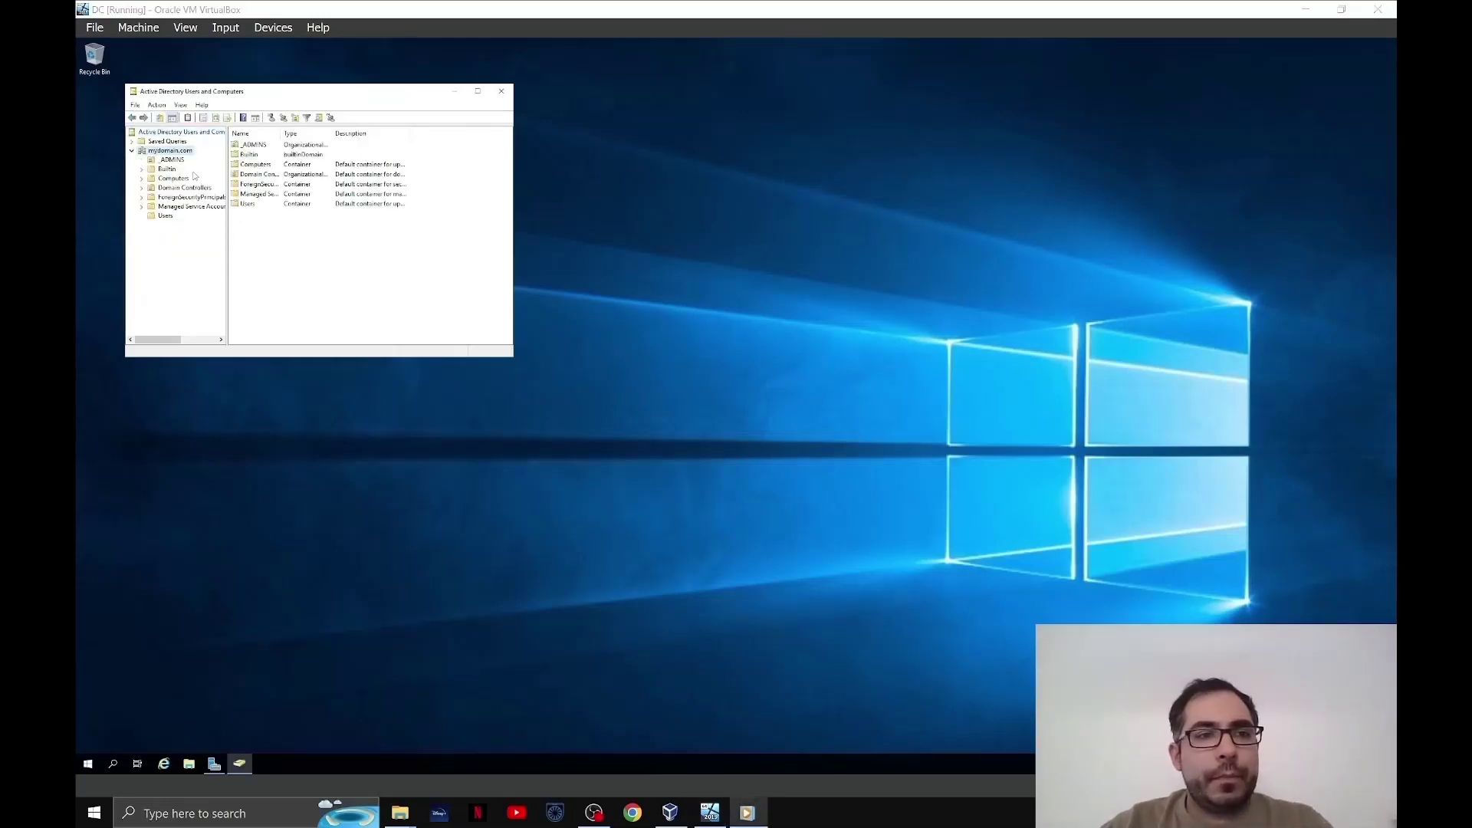
- Add the new _ADMINS user to the Domain Admins group via its Member Of properties
left_click(181, 162)
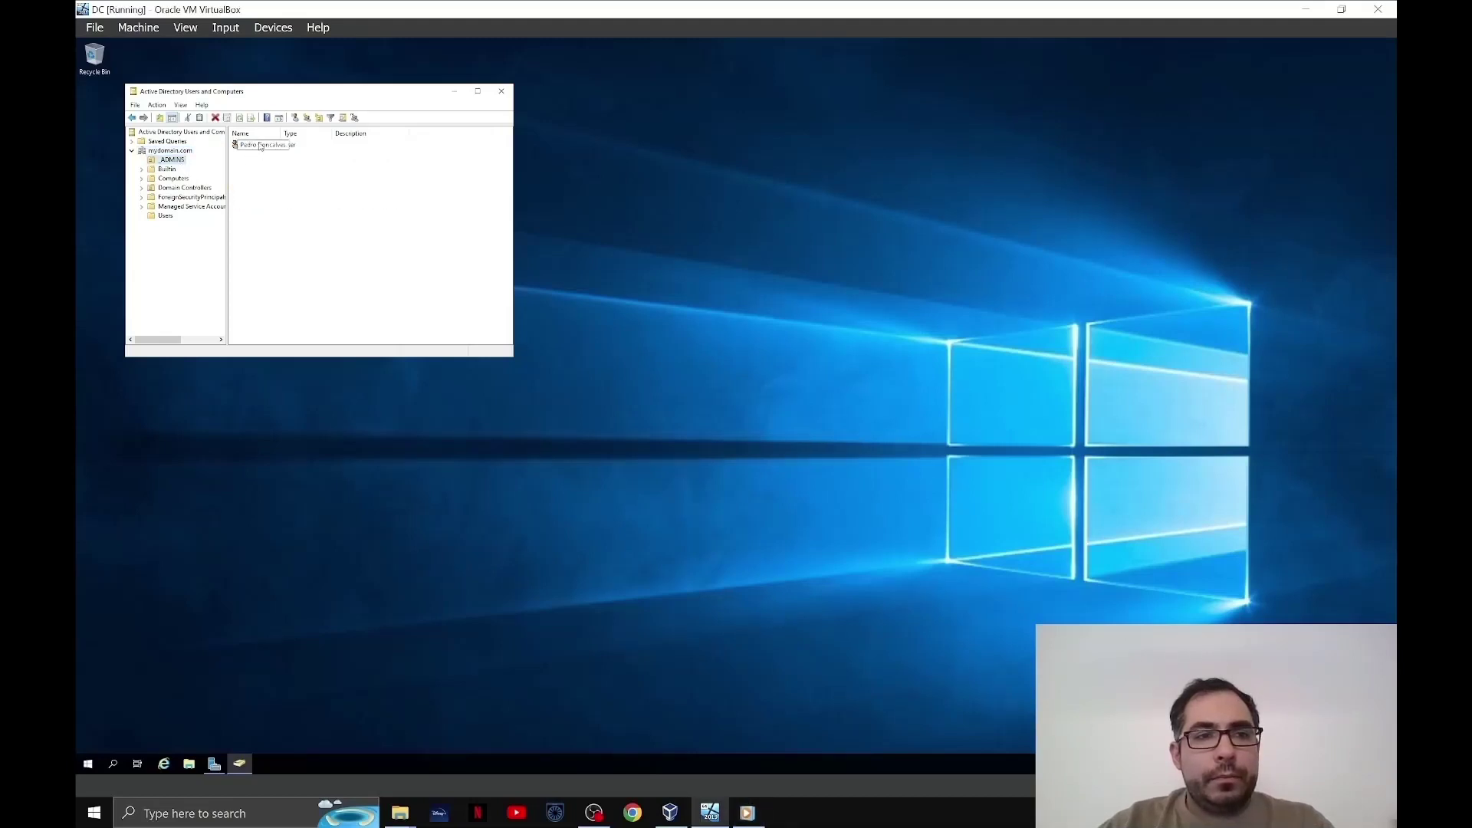
right_click(260, 146)
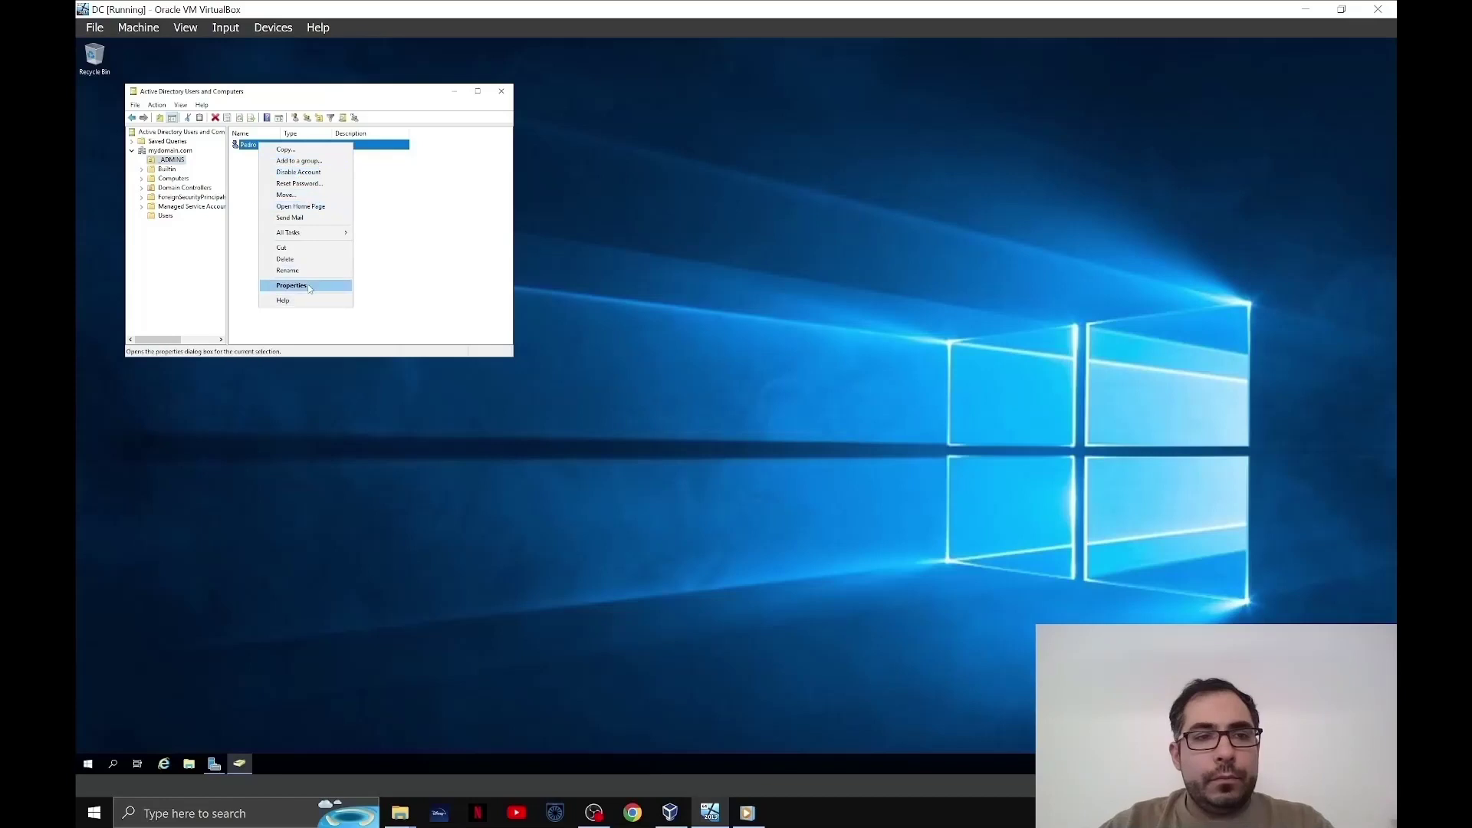
left_click(292, 286)
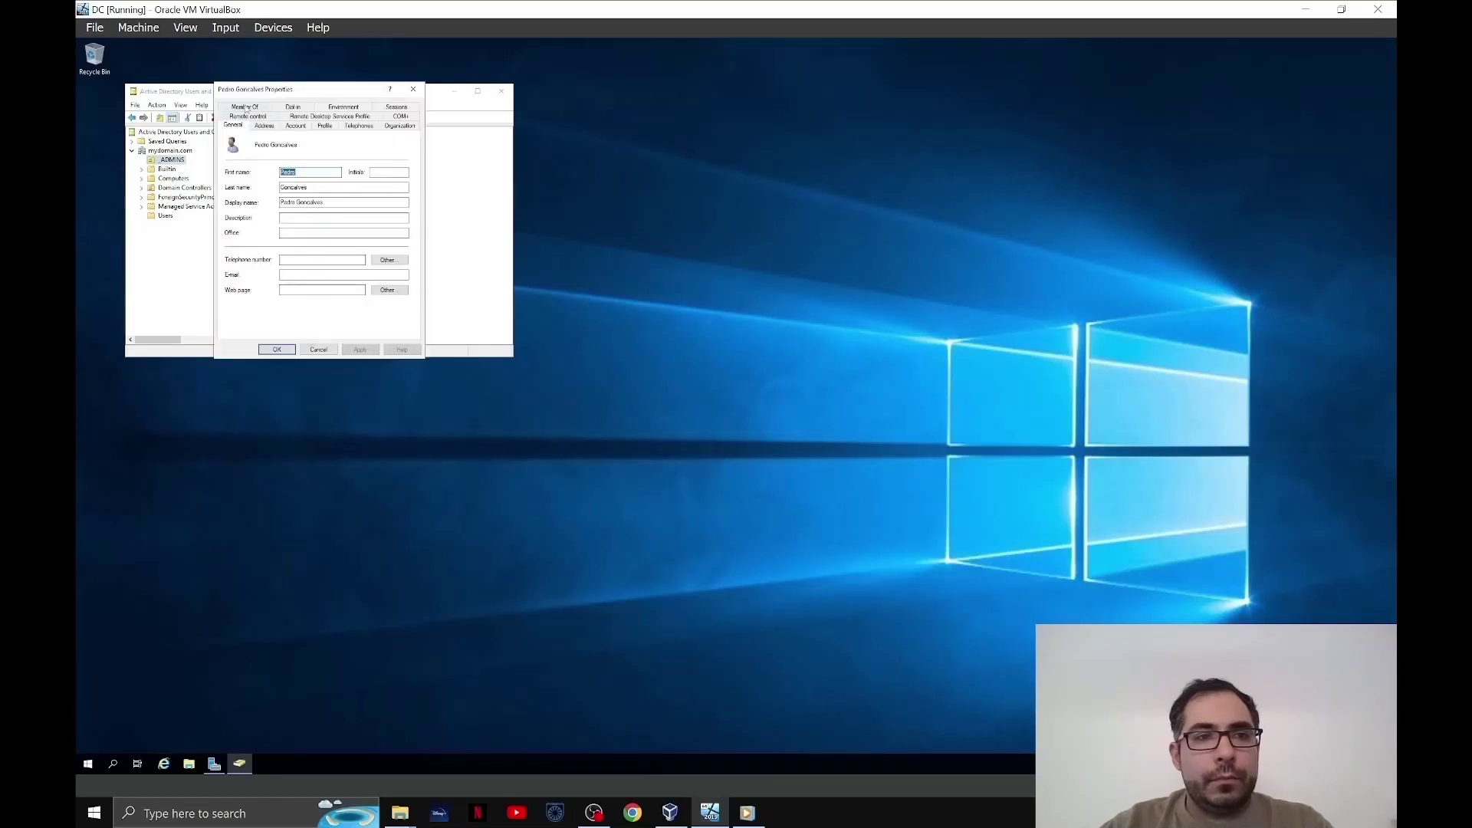
left_click(246, 107)
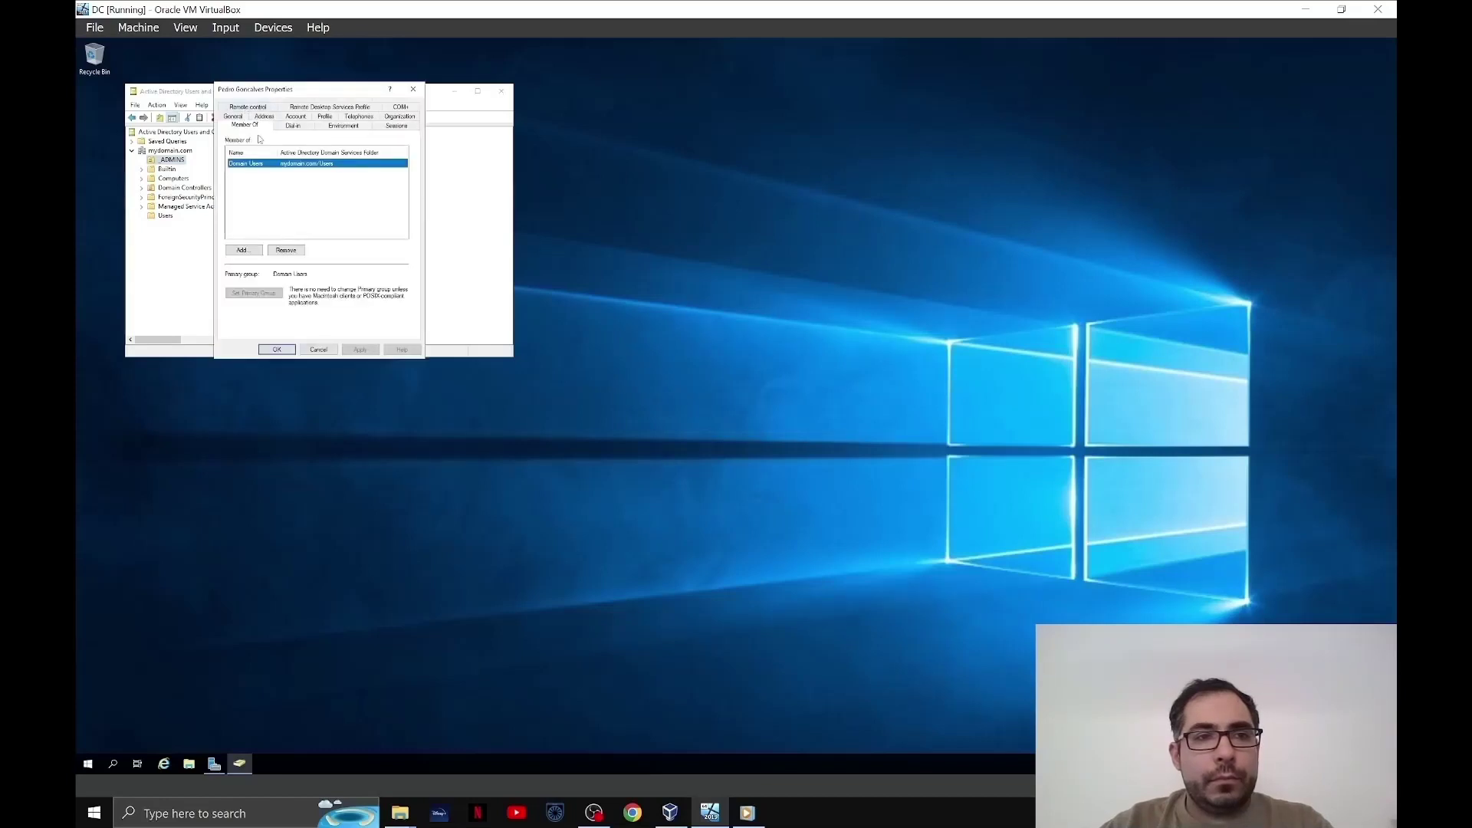
left_click(244, 250)
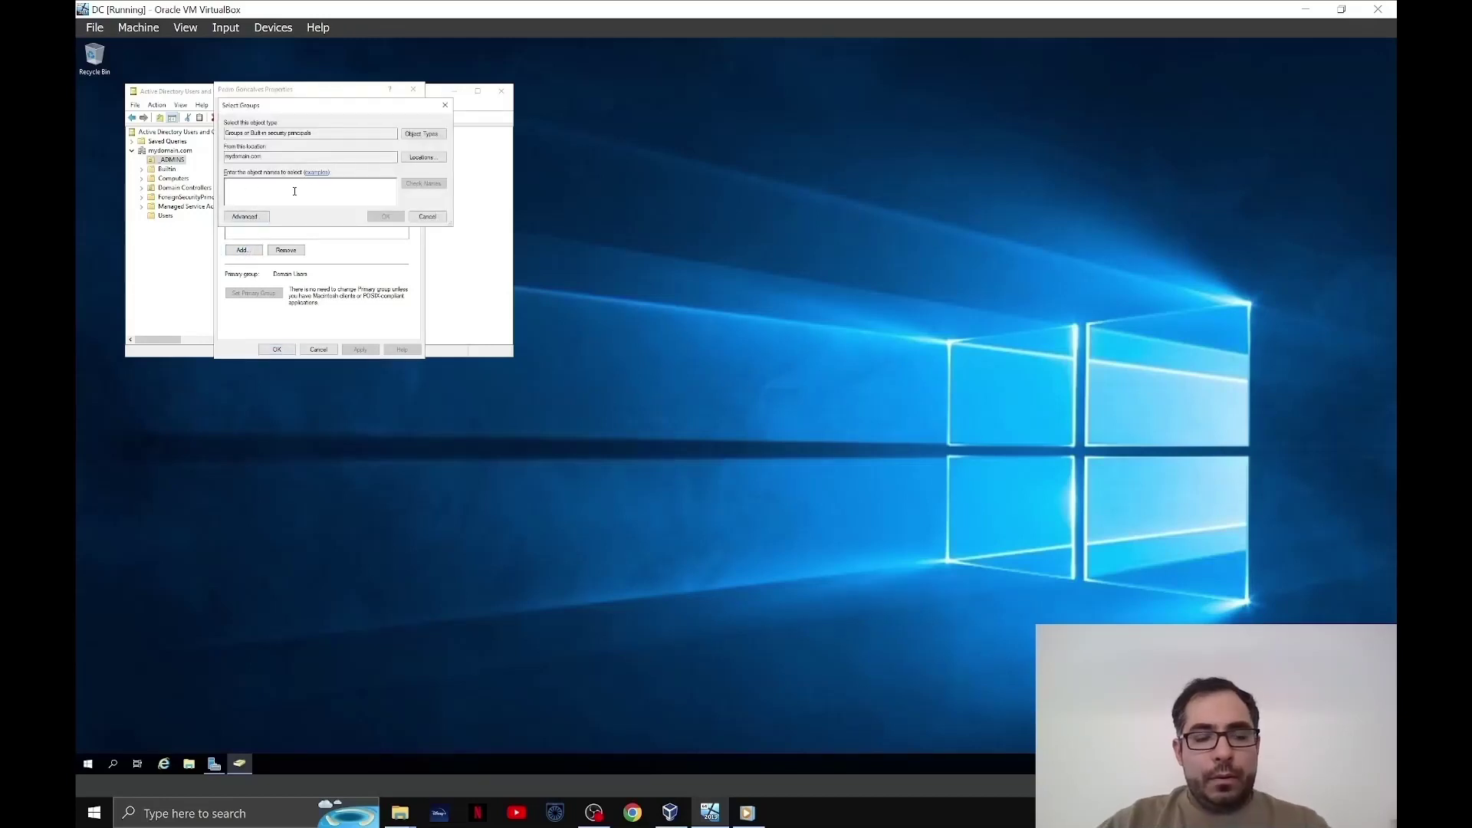
type("domain admins")
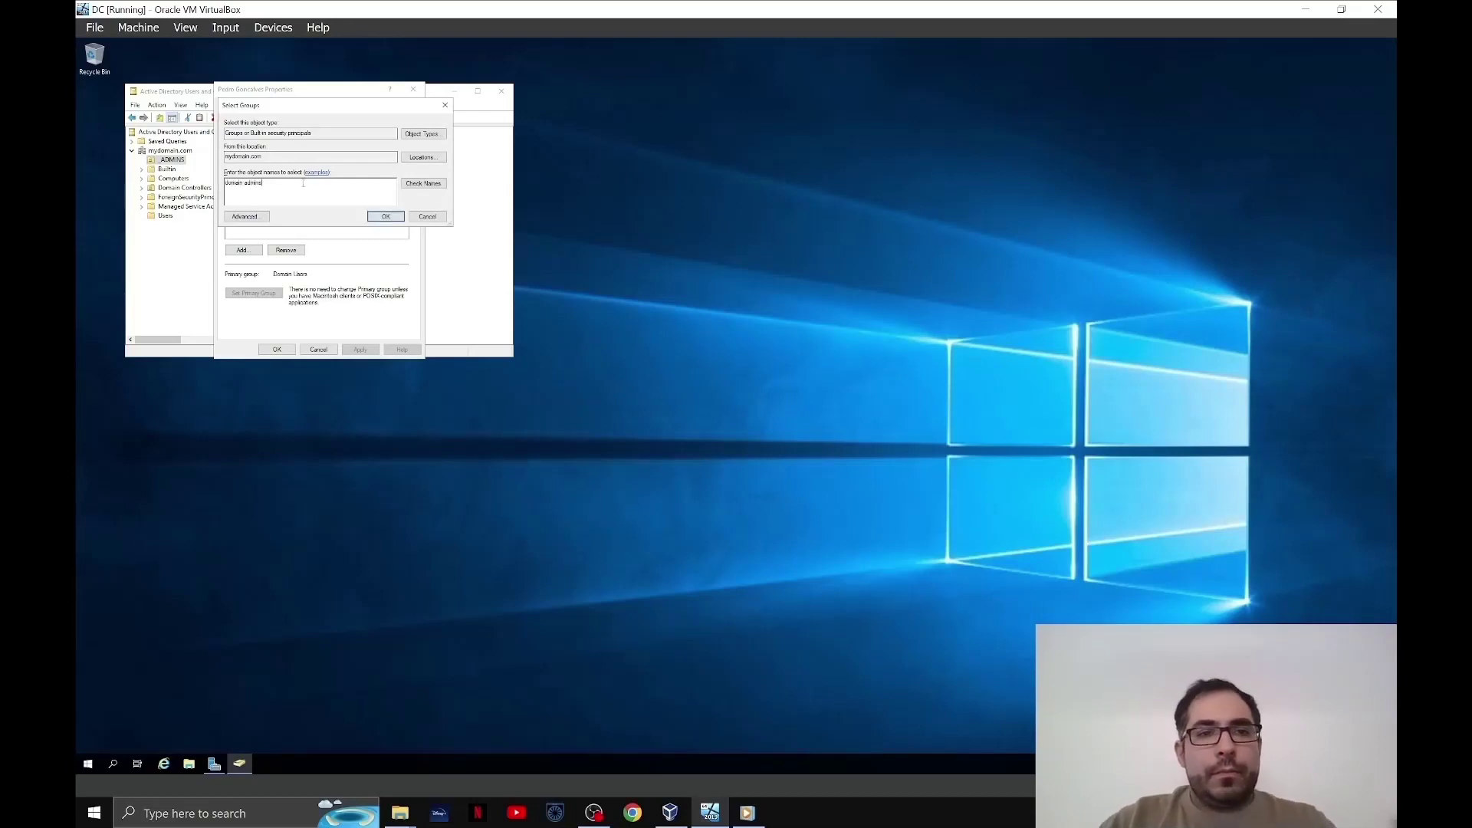
left_click(428, 184)
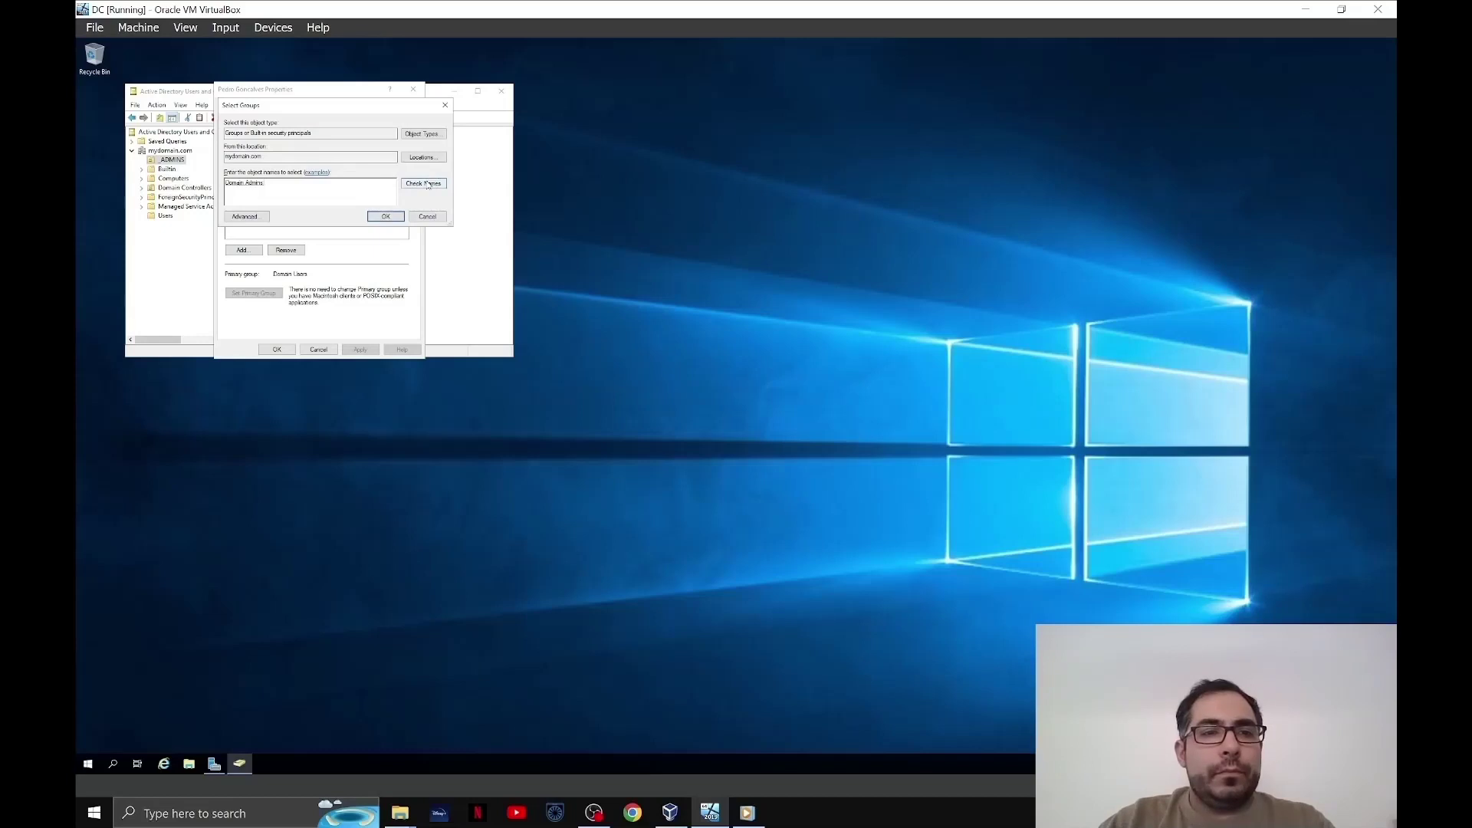
left_click(387, 217)
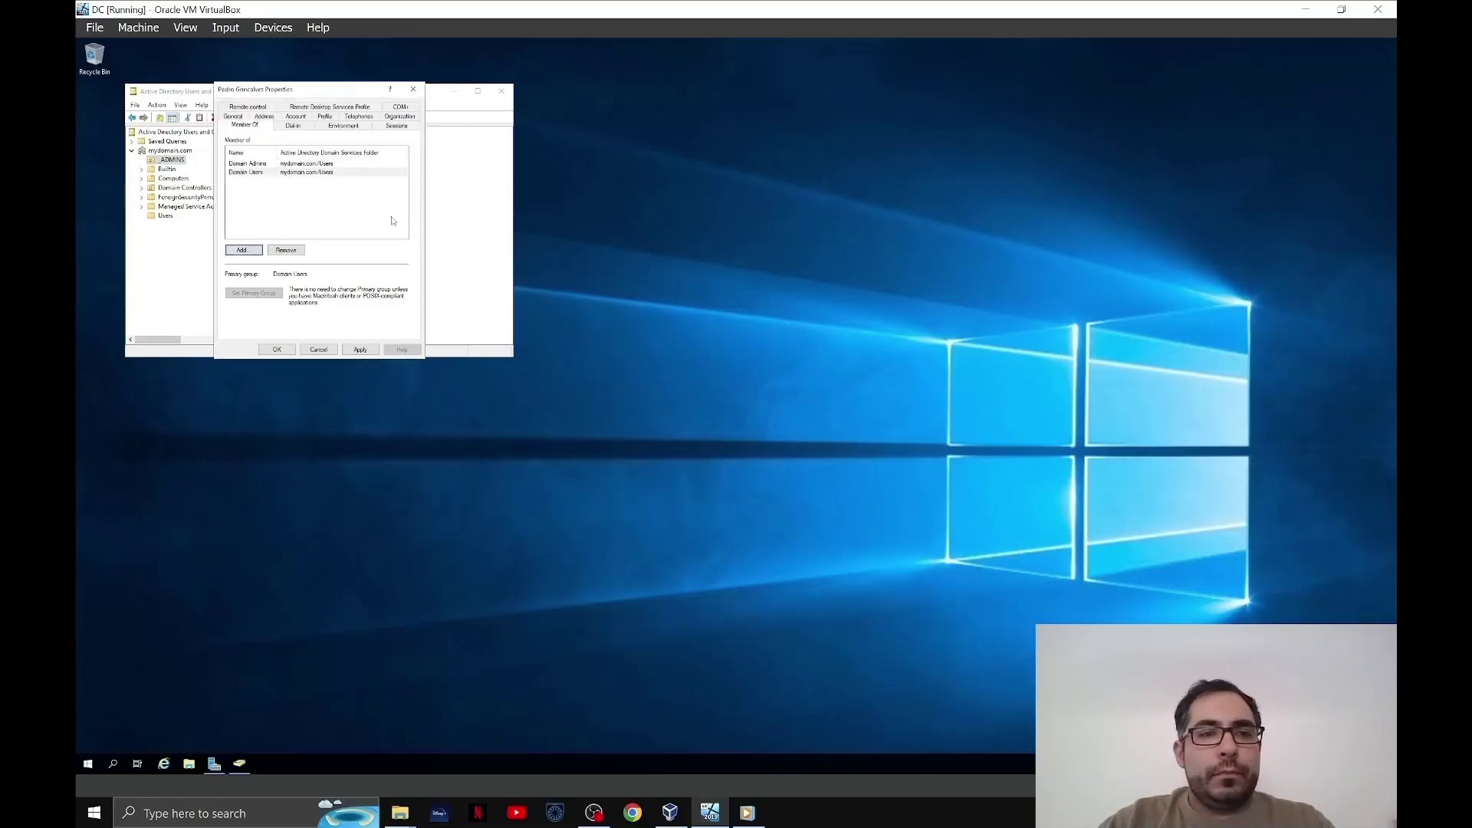
left_click(278, 349)
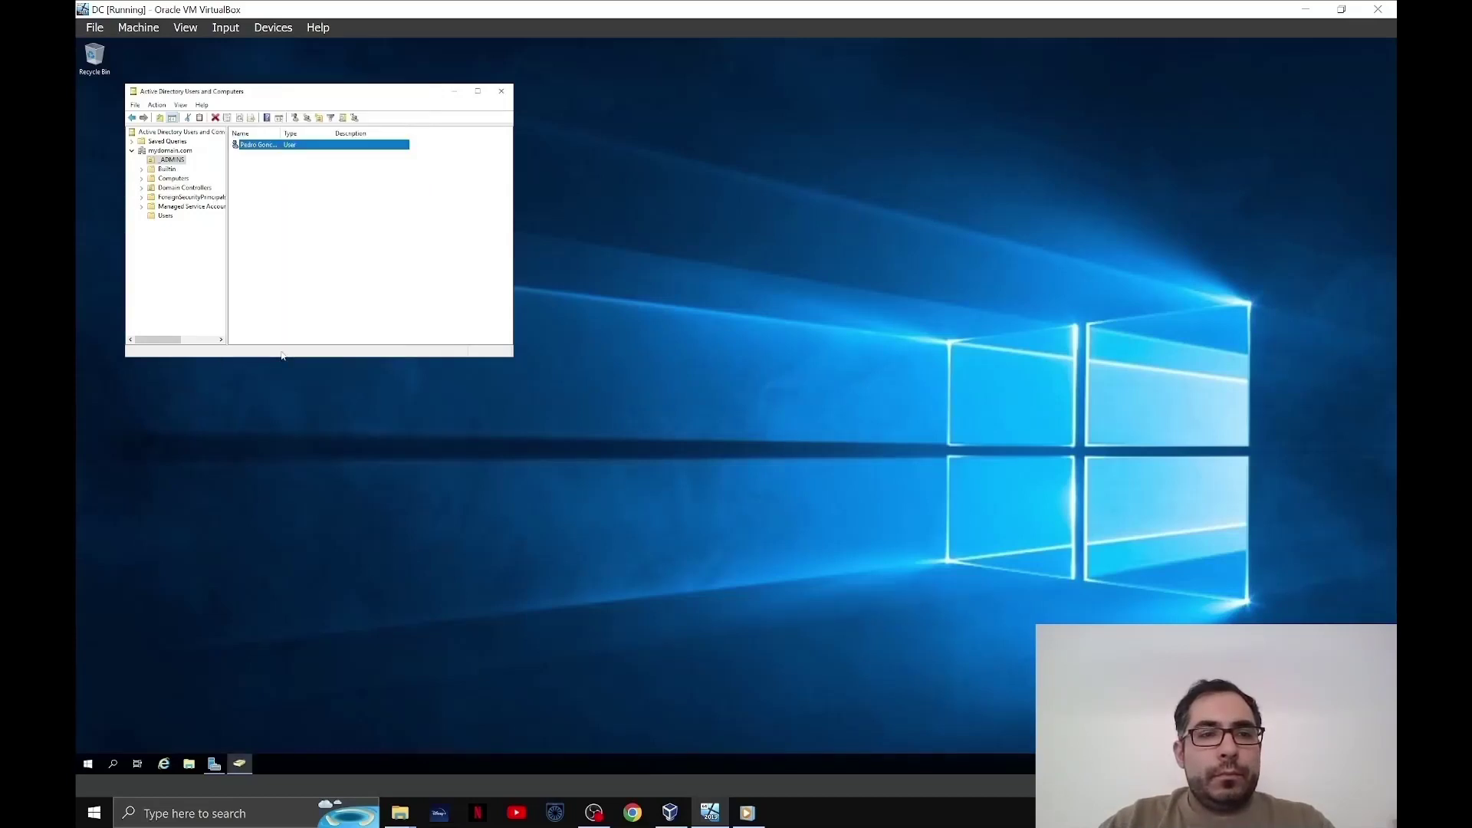
- Sign out of the Administrator session on the DC
left_click(88, 763)
left_click(89, 642)
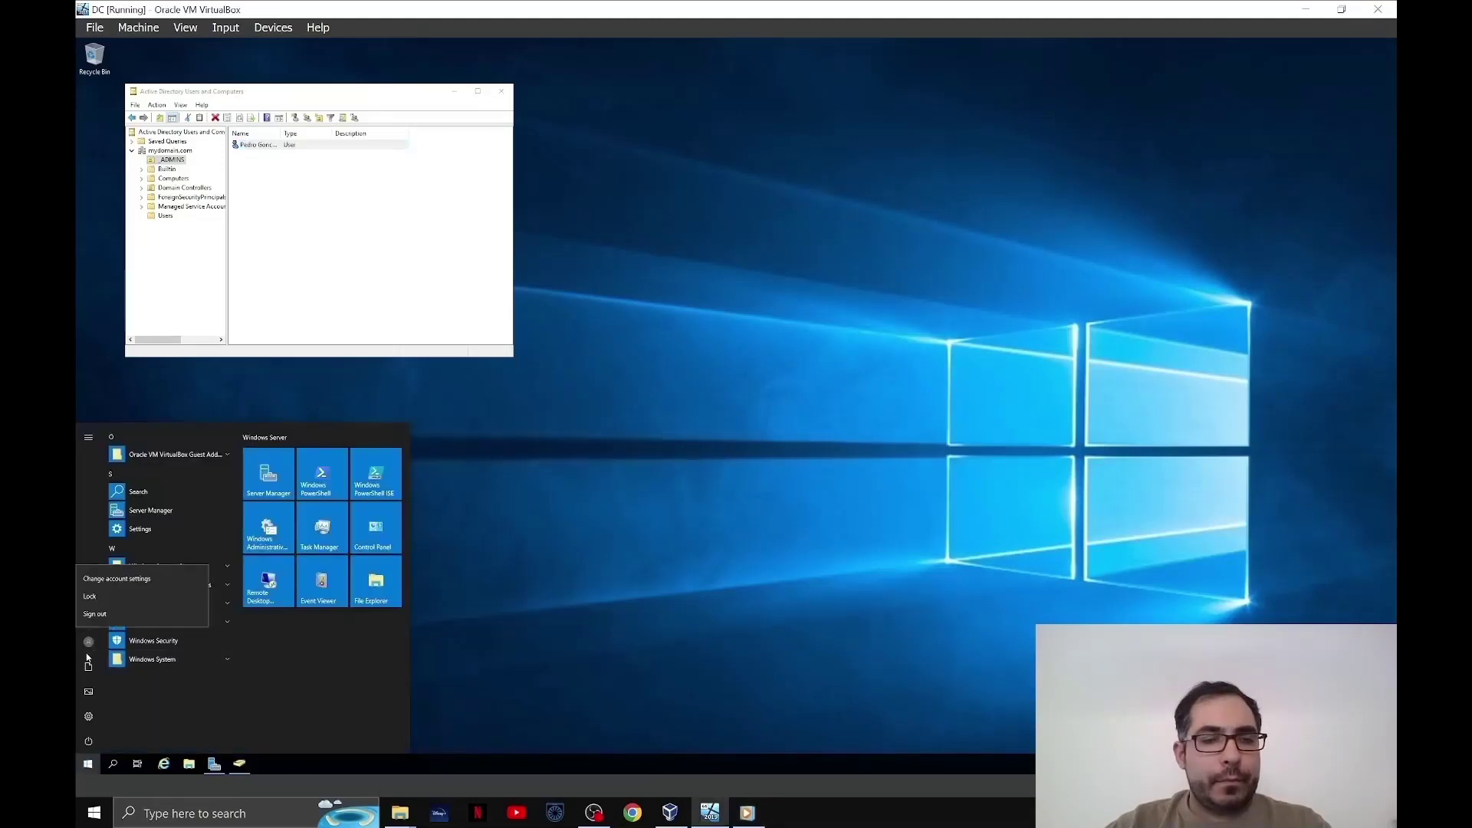
left_click(112, 614)
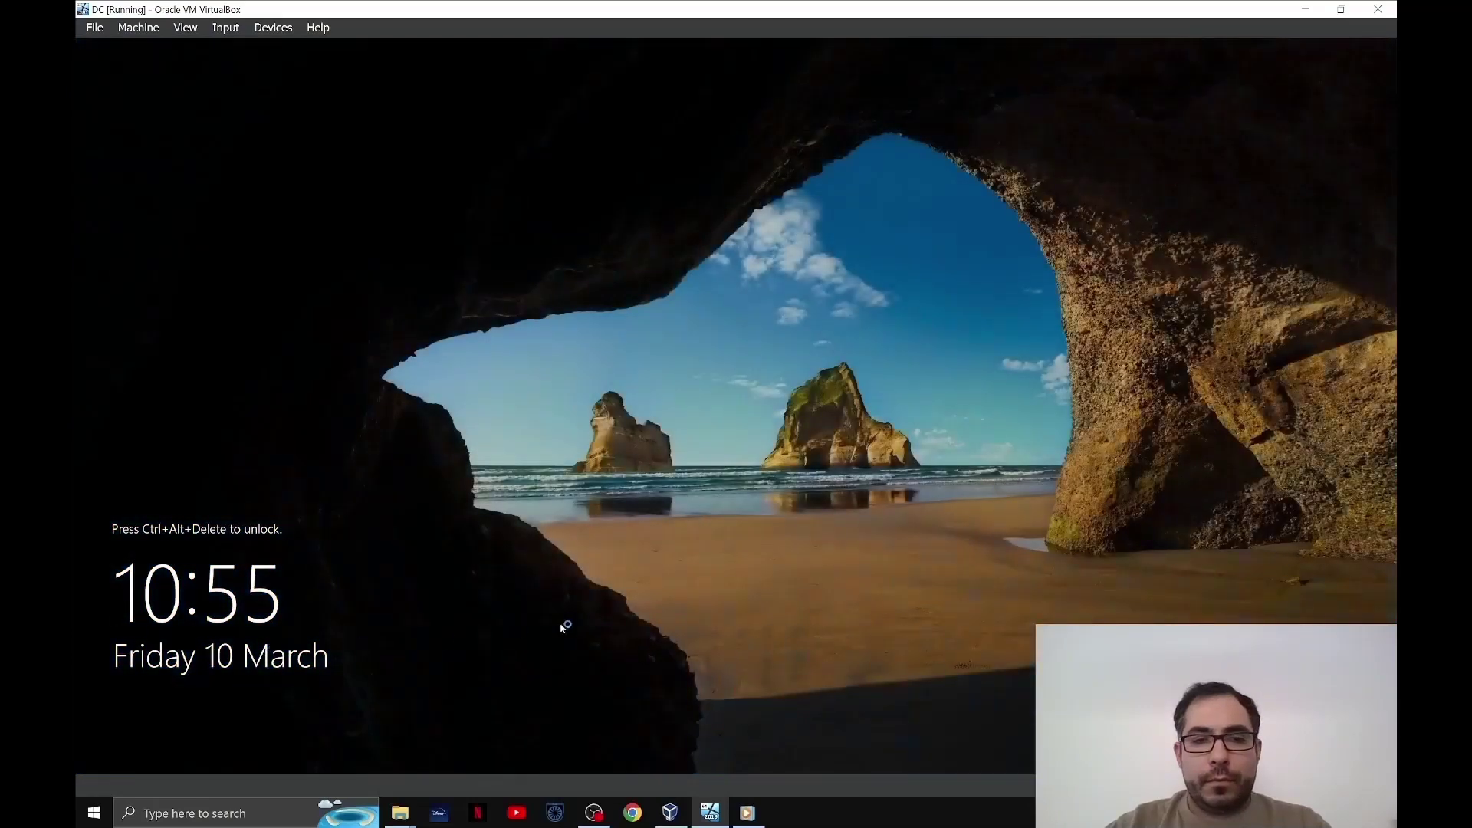
- Send Ctrl+Alt+Del and sign in as Other user with the new admin's logon name and password
left_click(238, 31)
mouse_move(249, 47)
left_click(484, 96)
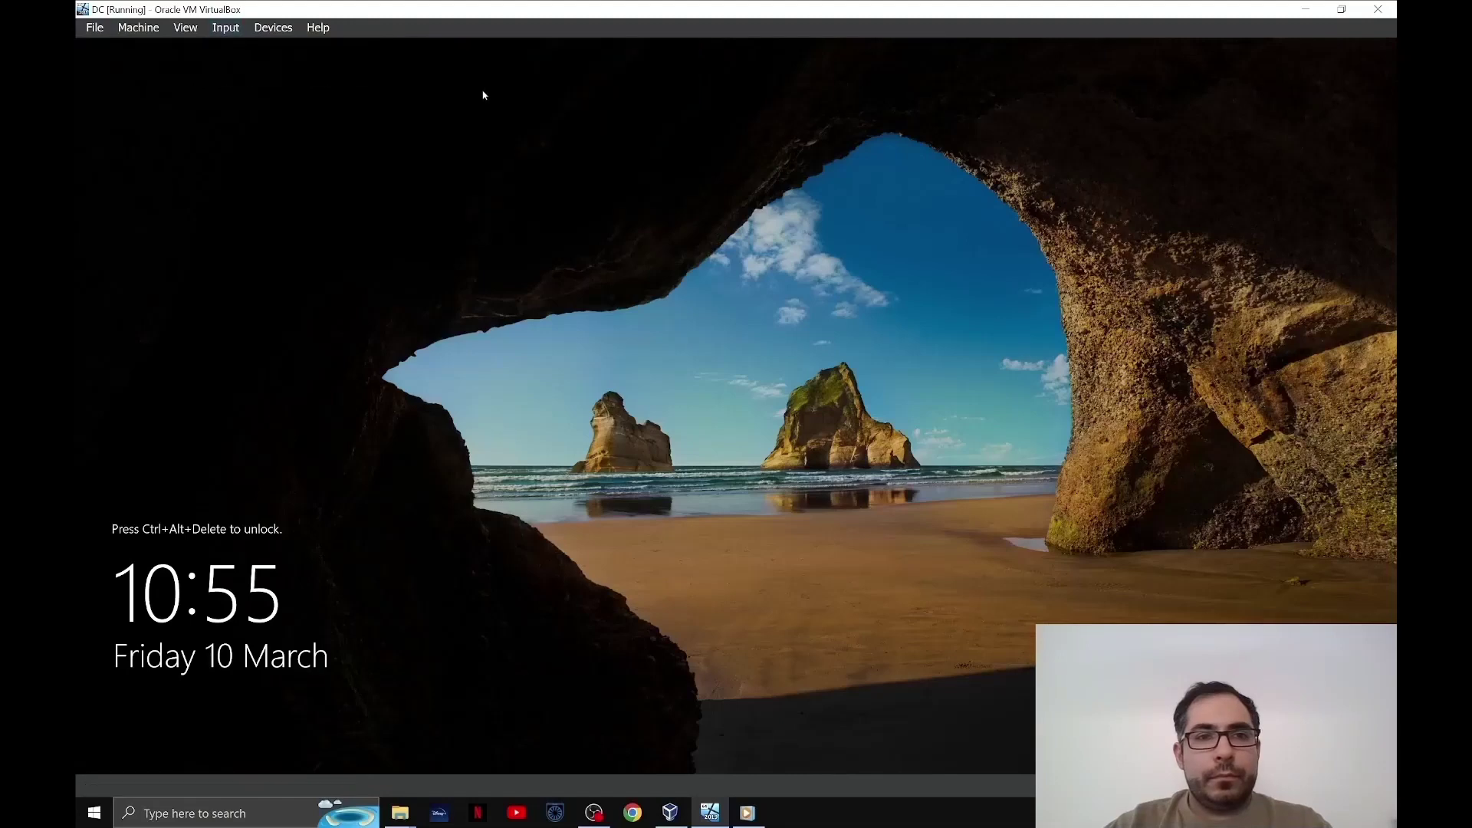
left_click(146, 748)
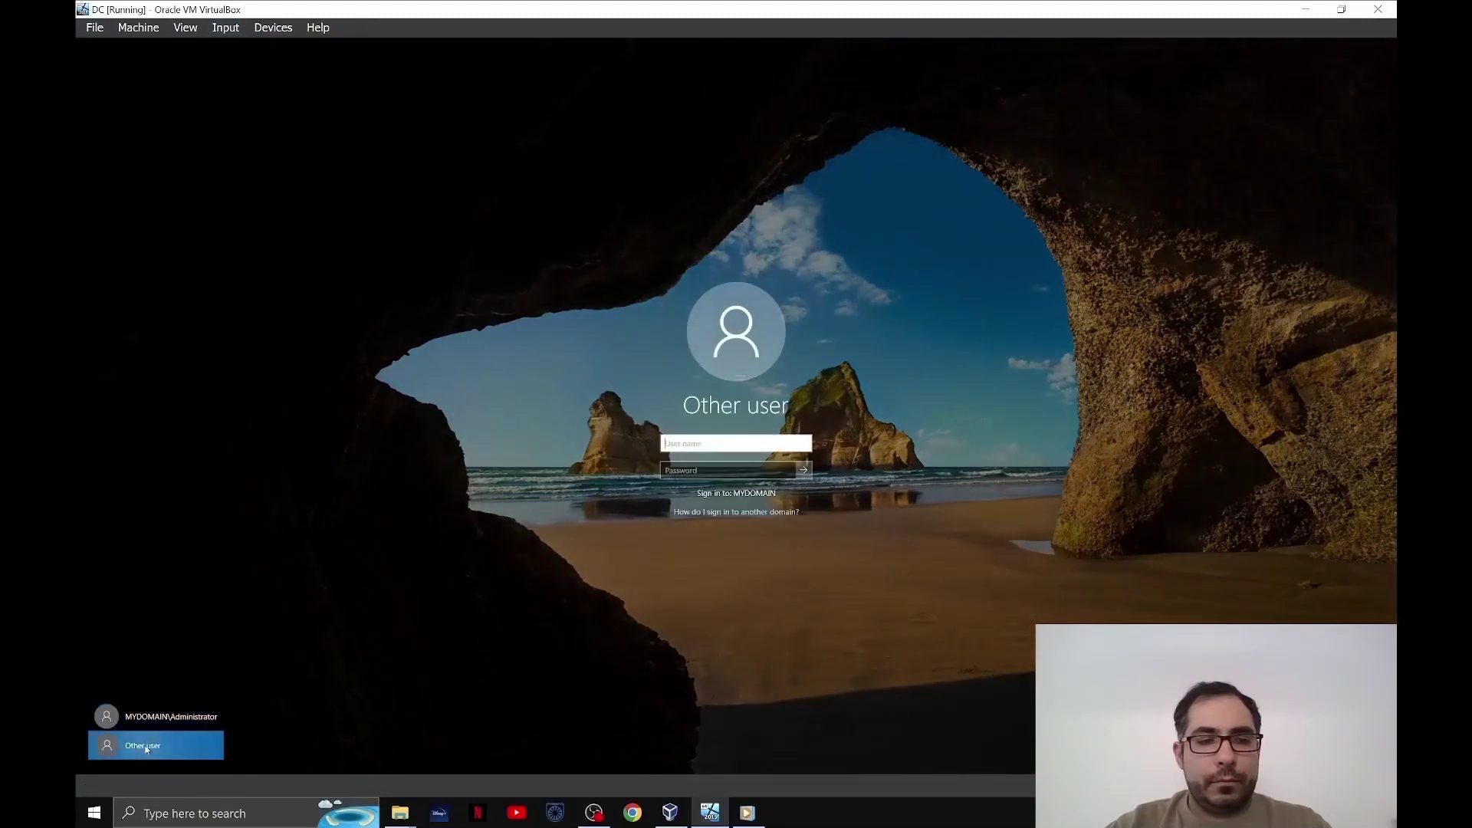
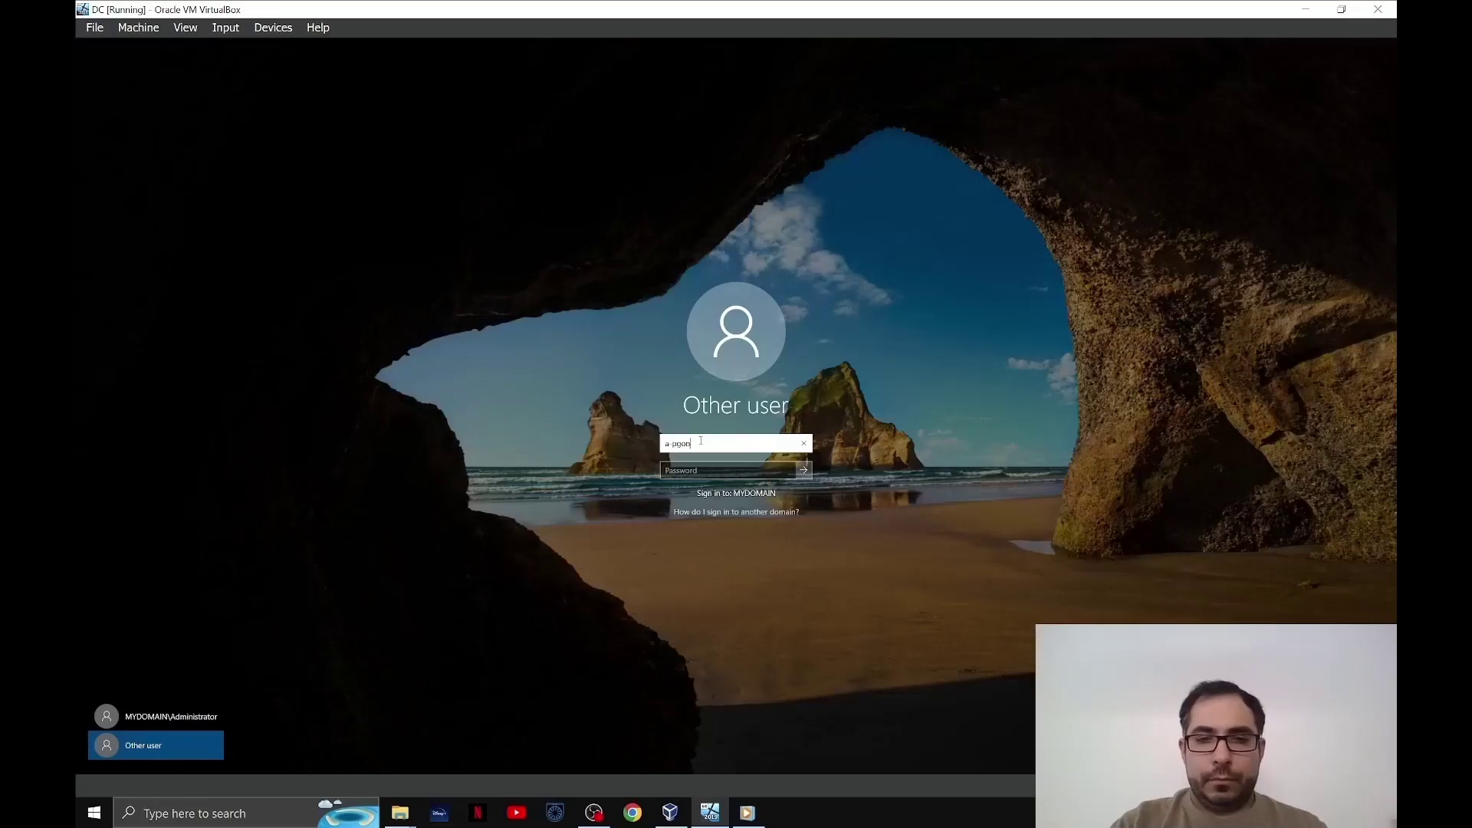
key("Tab")
type("•")
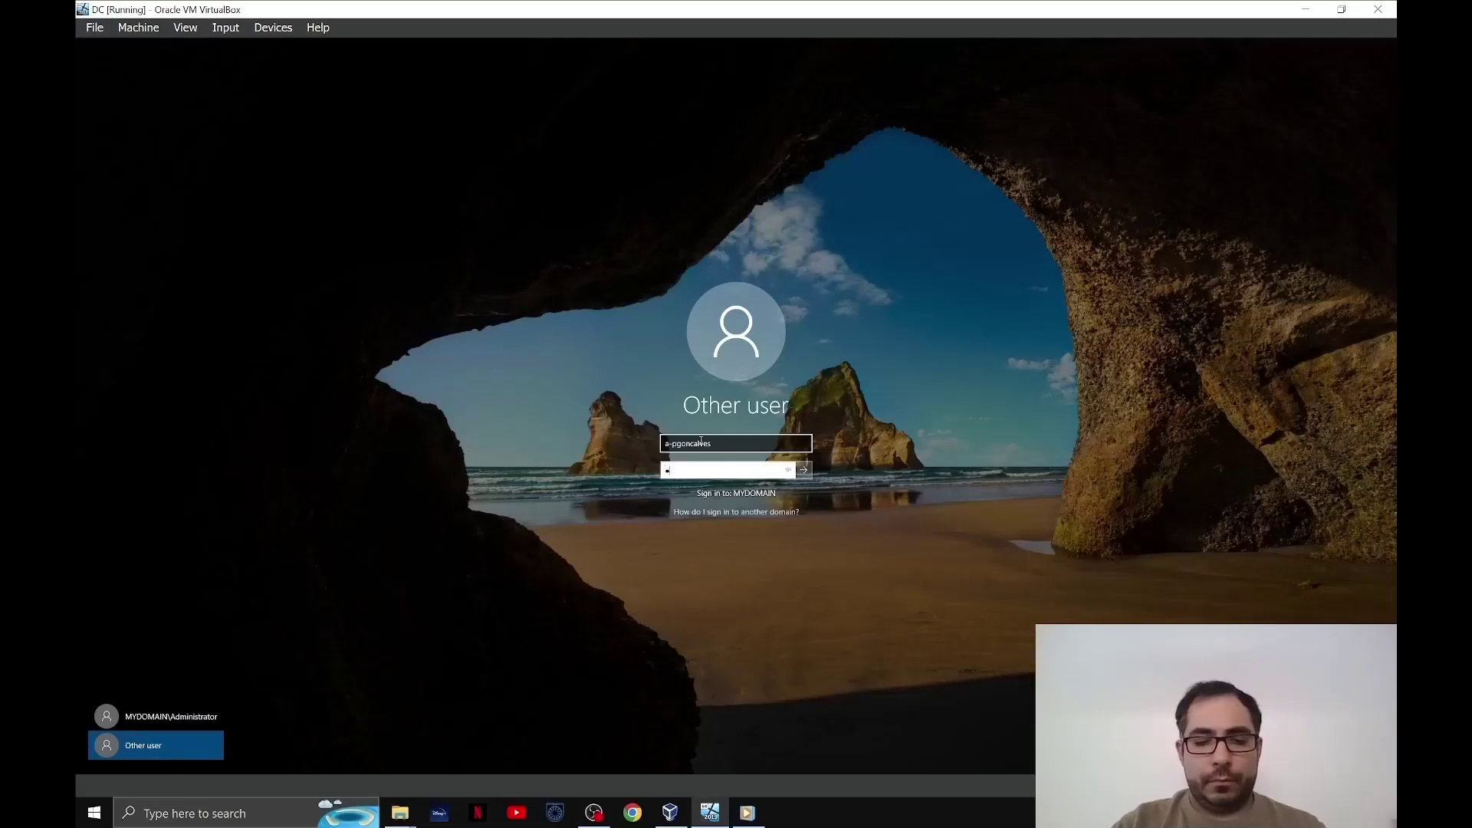
type("•••••")
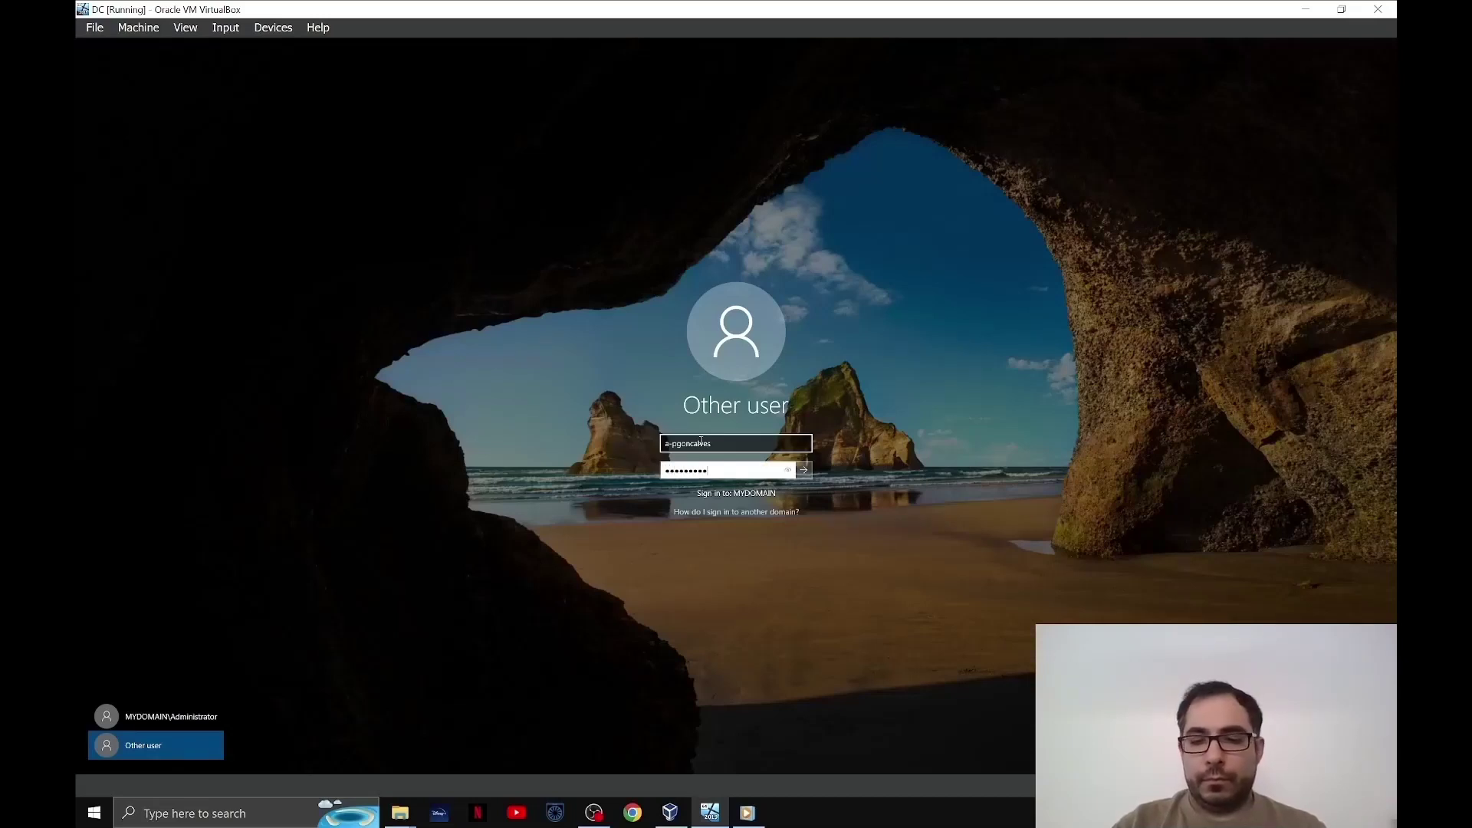
key("Return")
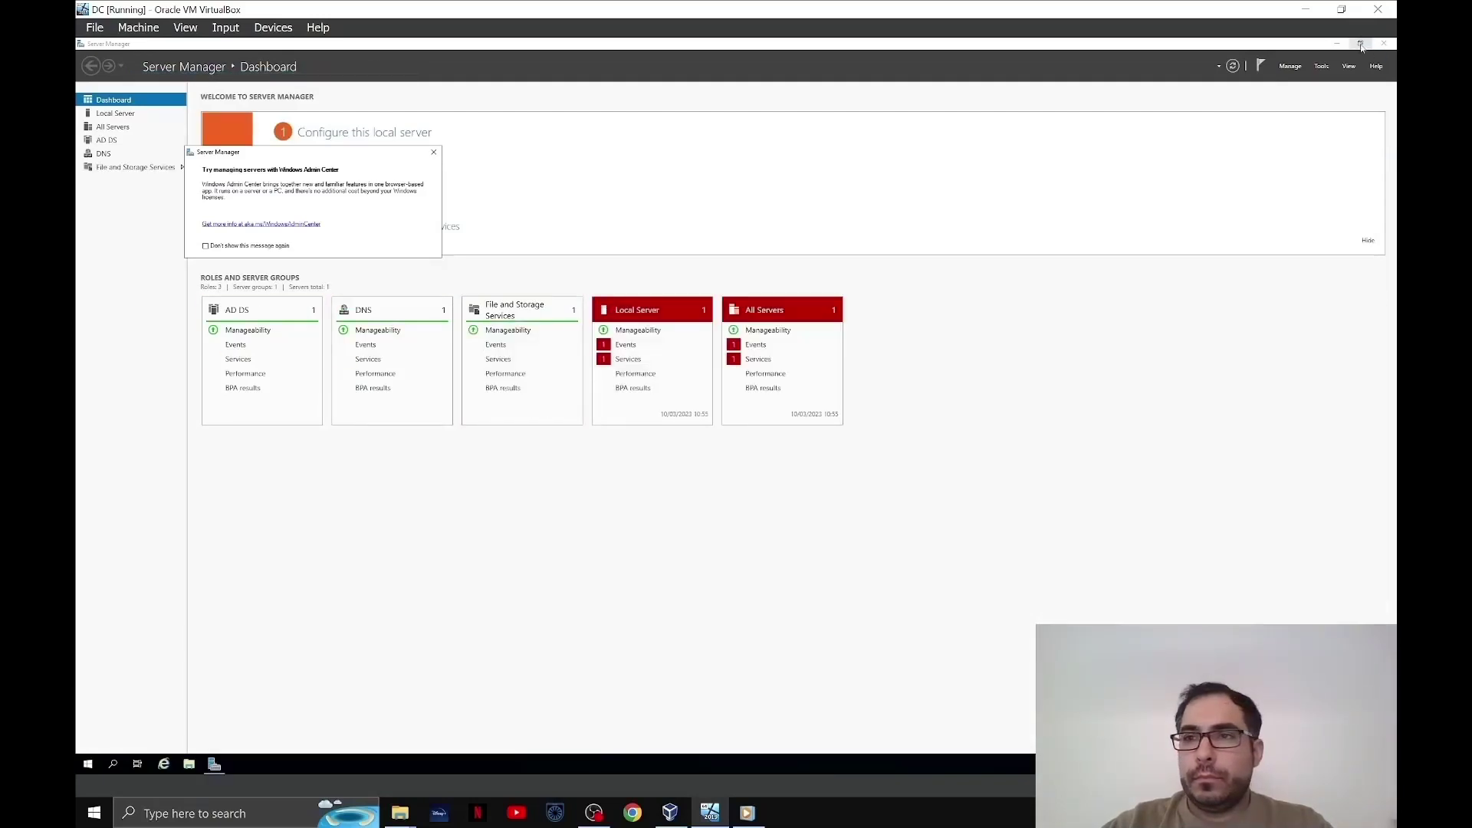
- Restore Server Manager, close the Windows Admin Center notice, and launch Add Roles and Features
left_click(1360, 43)
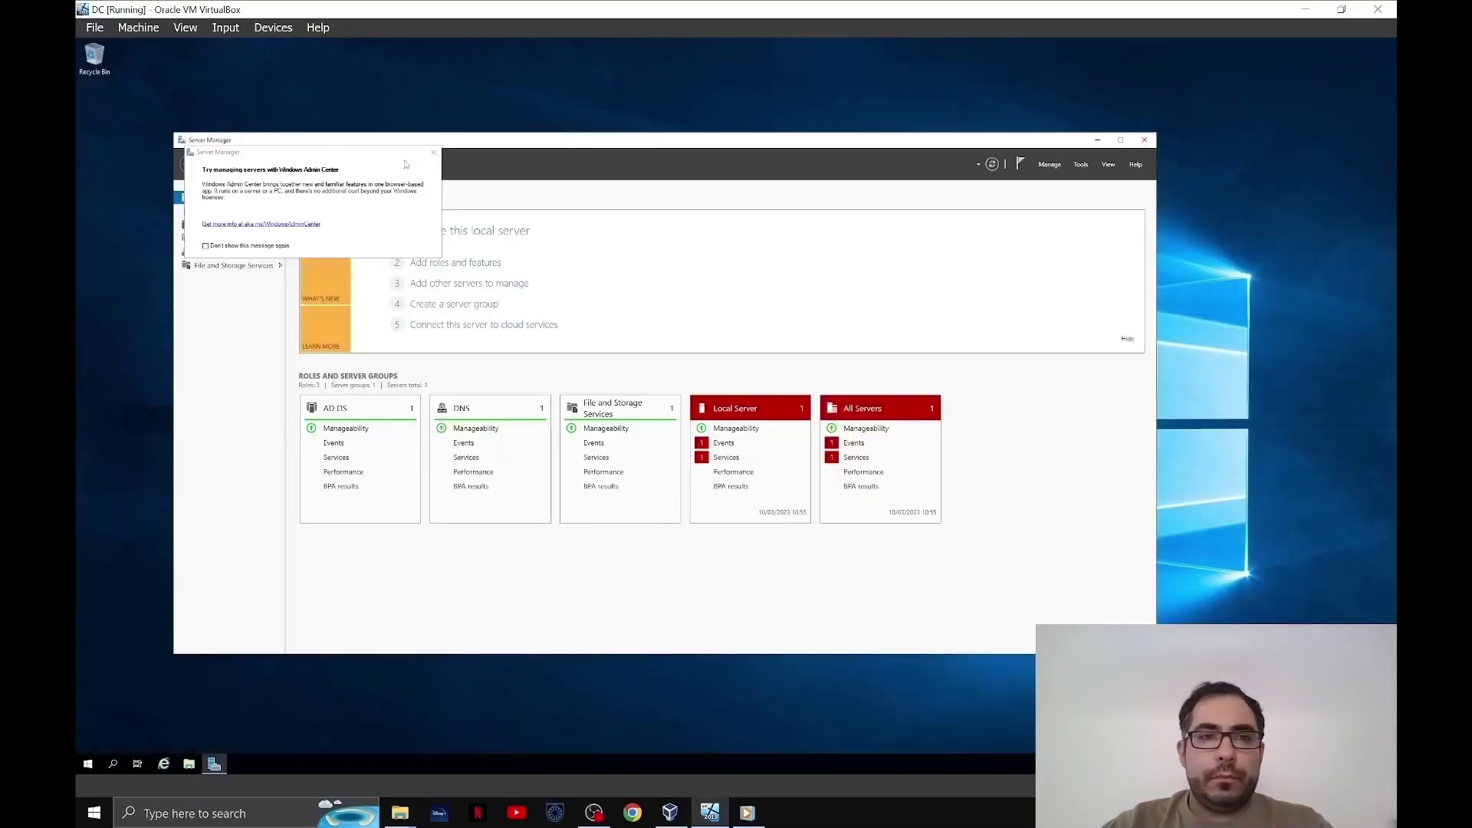
left_click(435, 152)
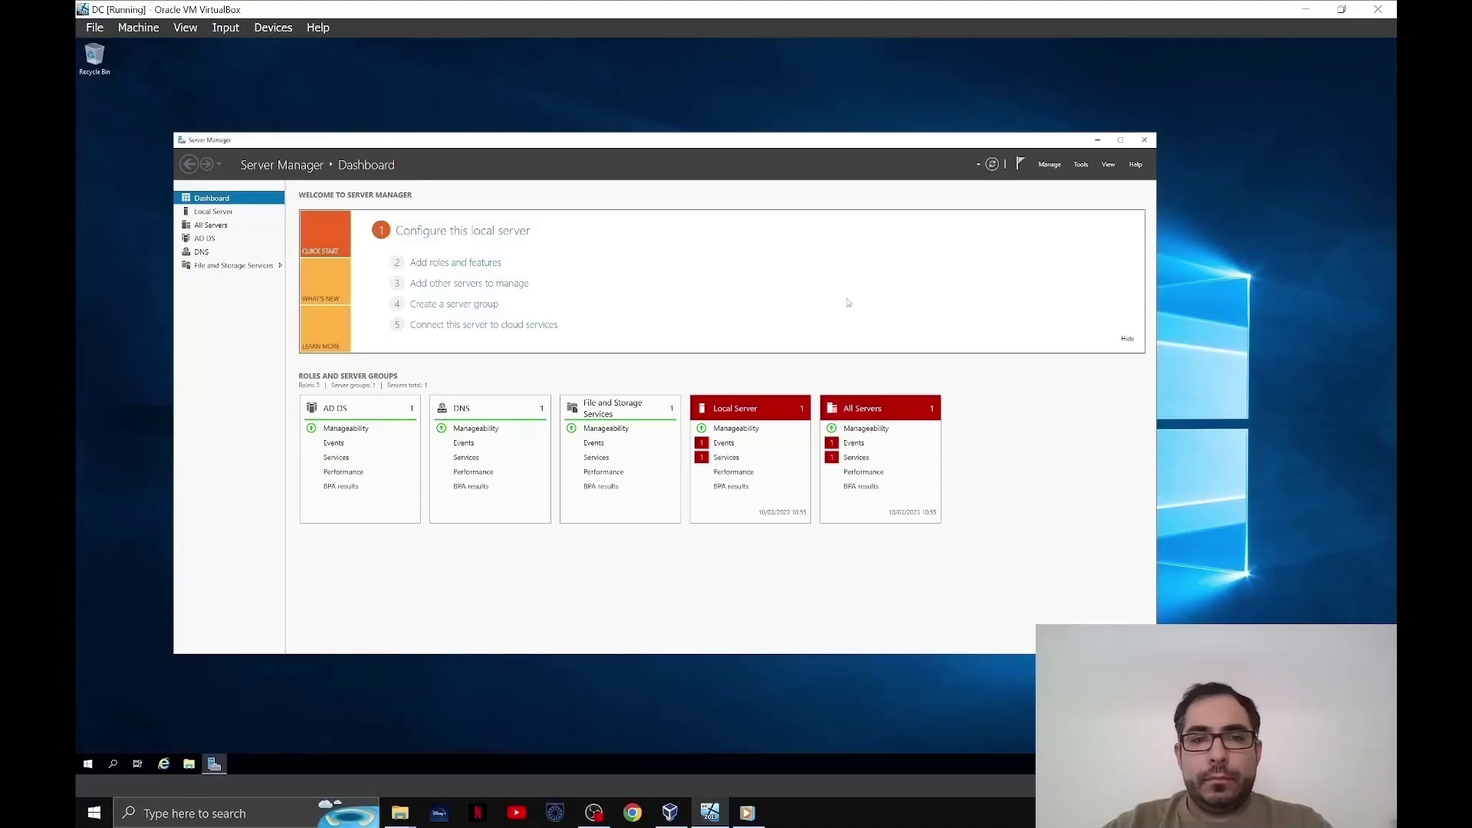
key("alt+Tab")
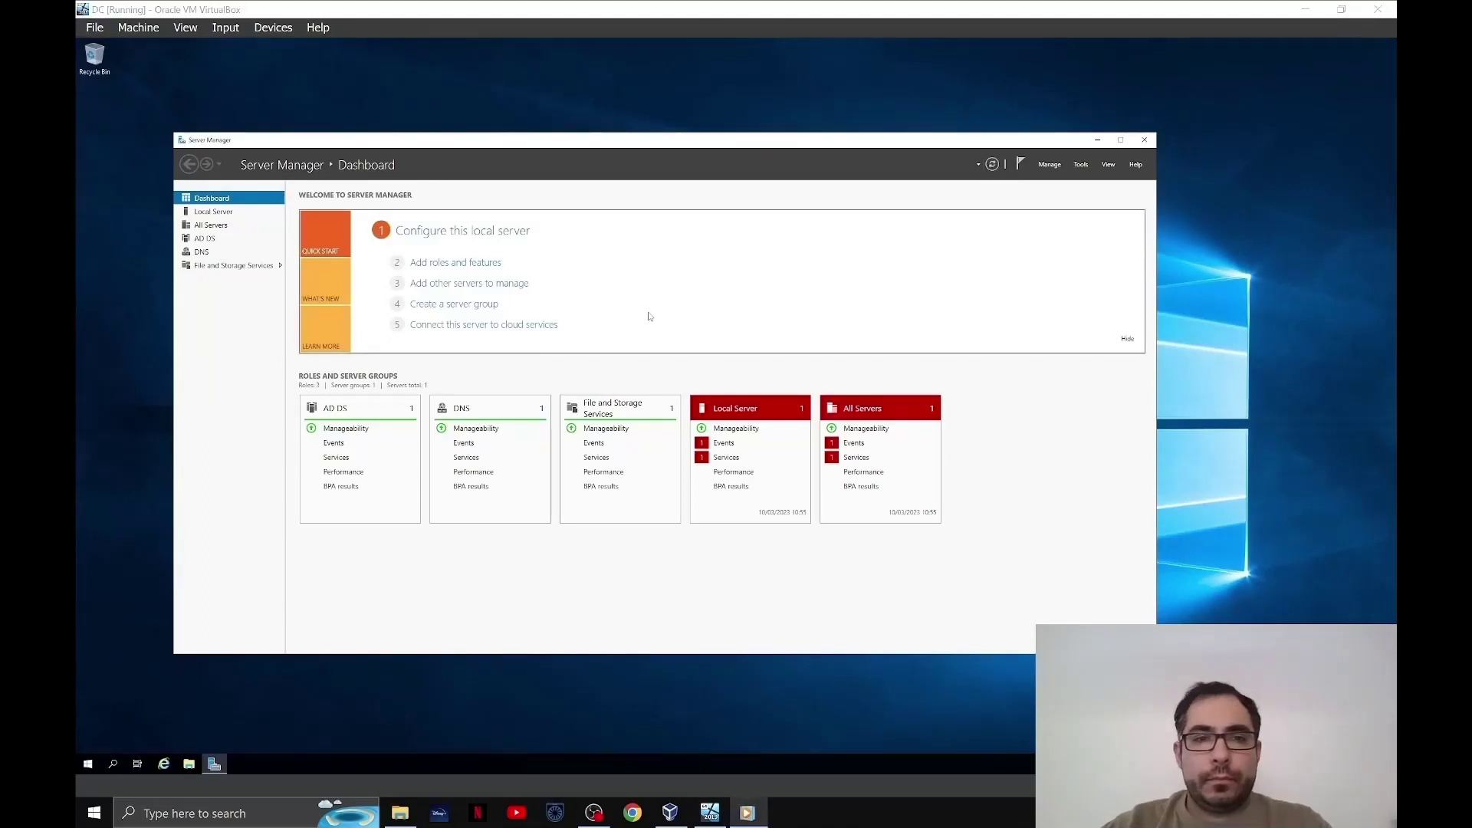
left_click(461, 265)
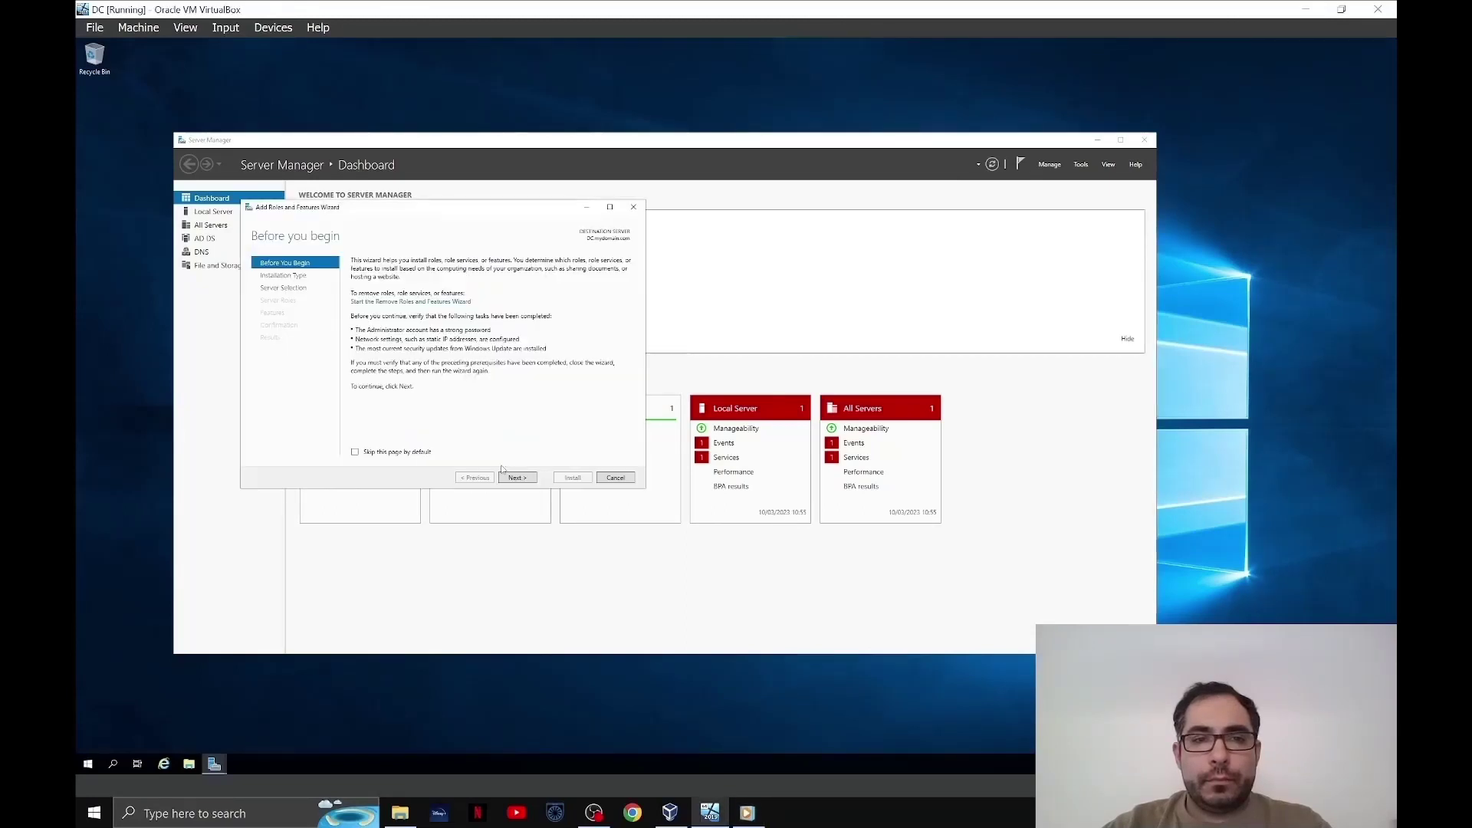
- Choose role-based installation on DC.mydomain.com and select the Remote Access role
left_click(519, 478)
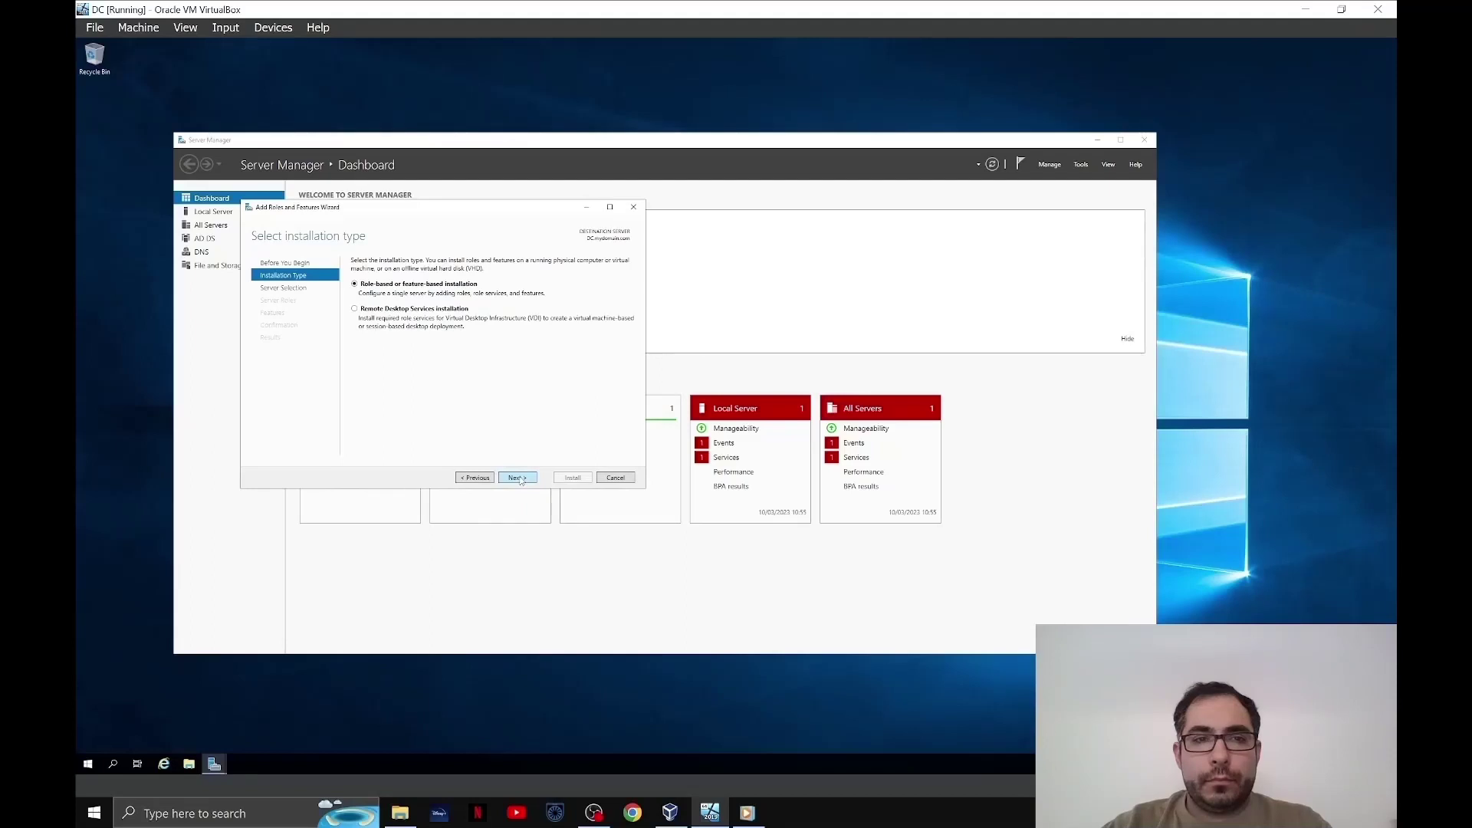
left_click(522, 478)
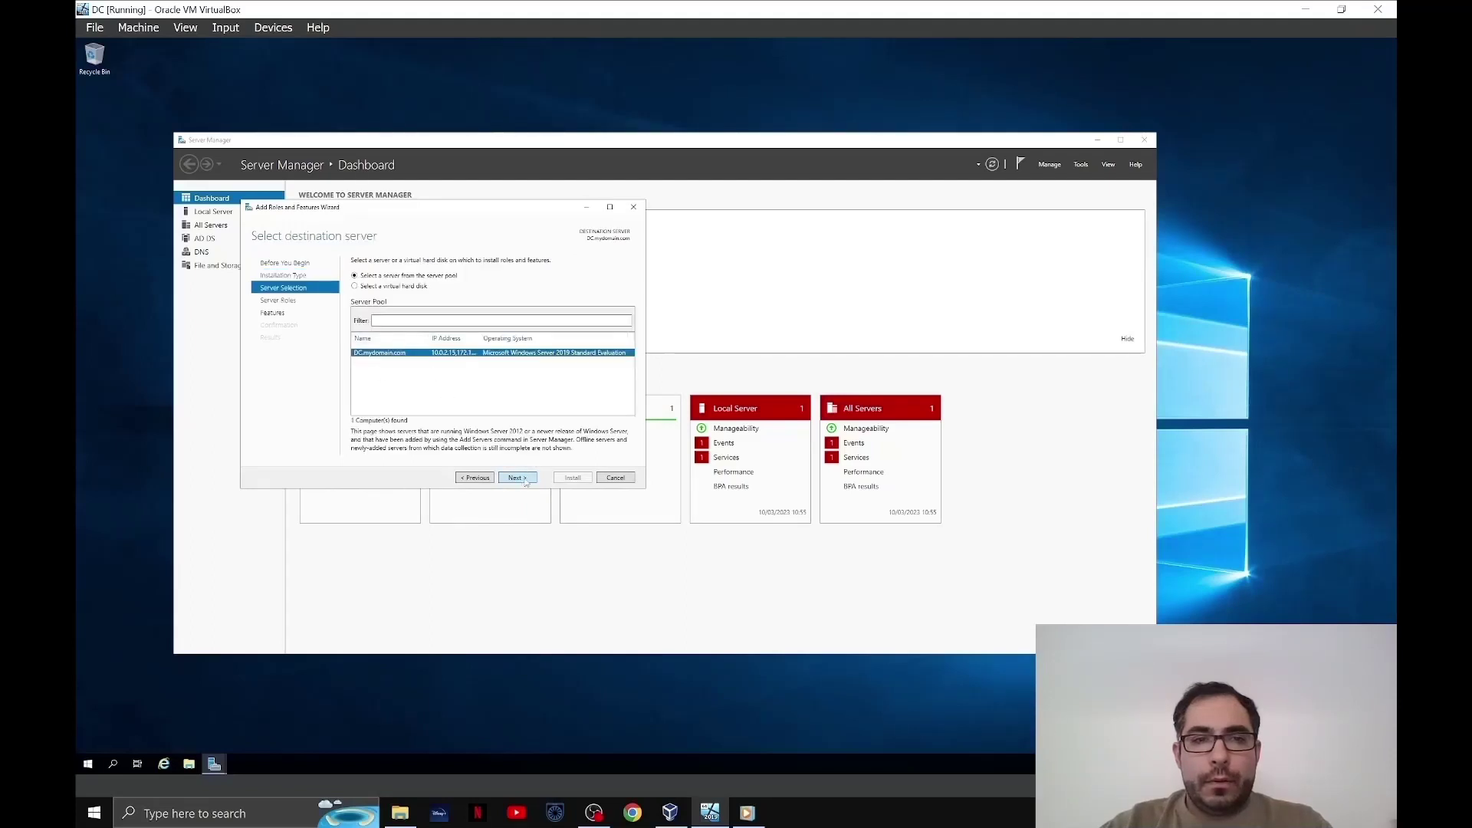
left_click(526, 481)
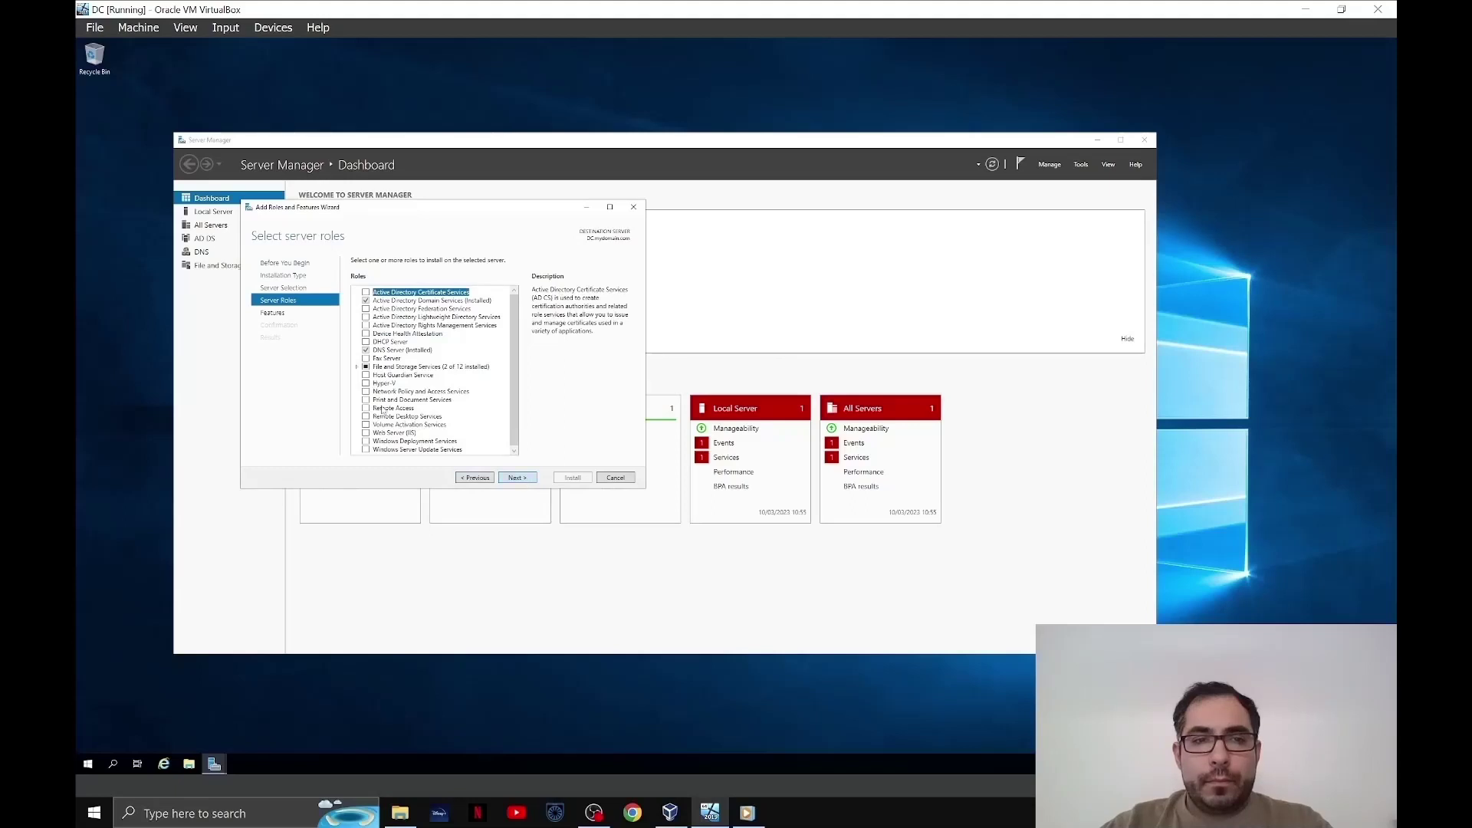
left_click(367, 408)
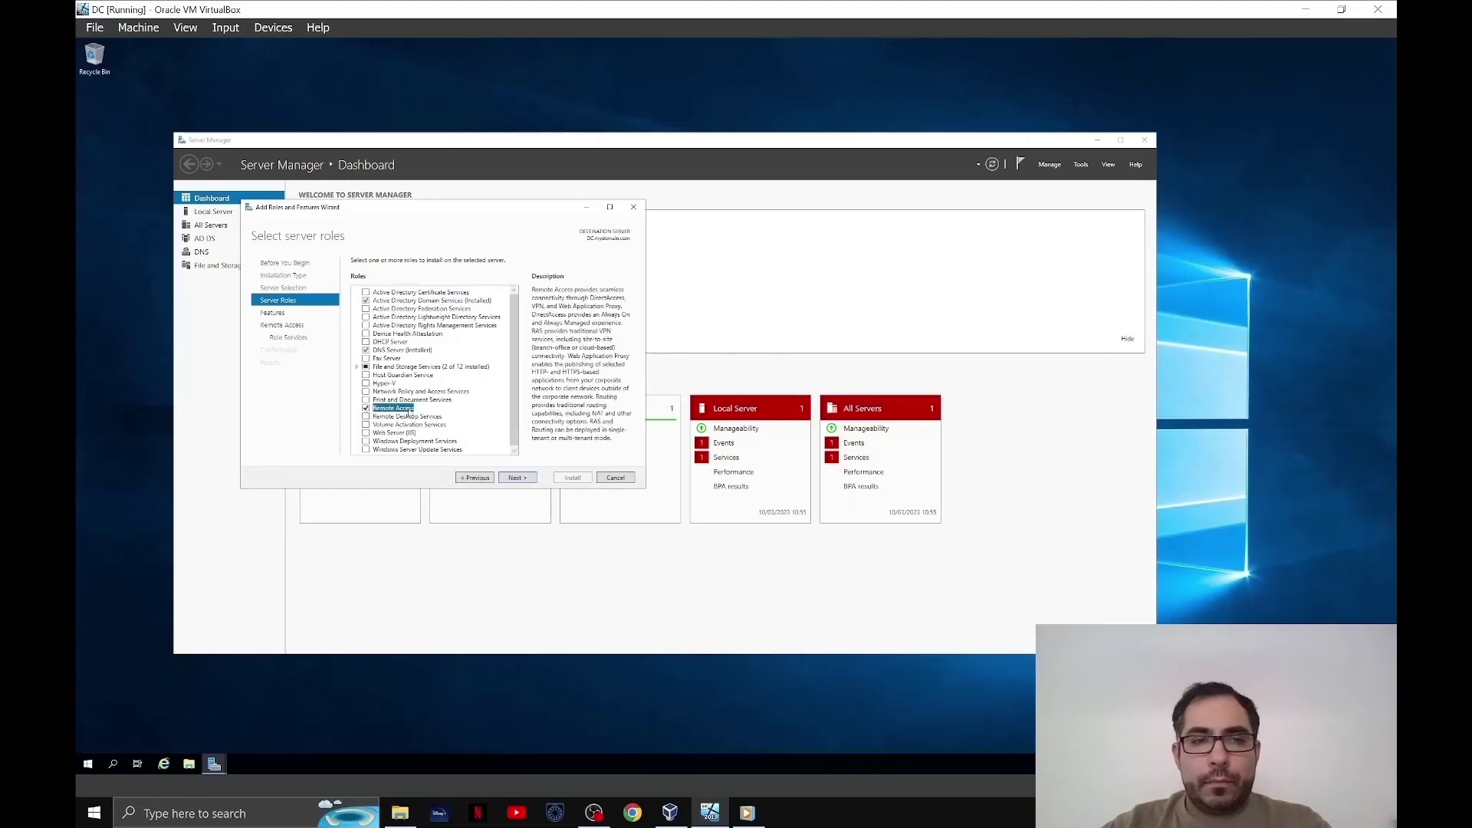
left_click(515, 479)
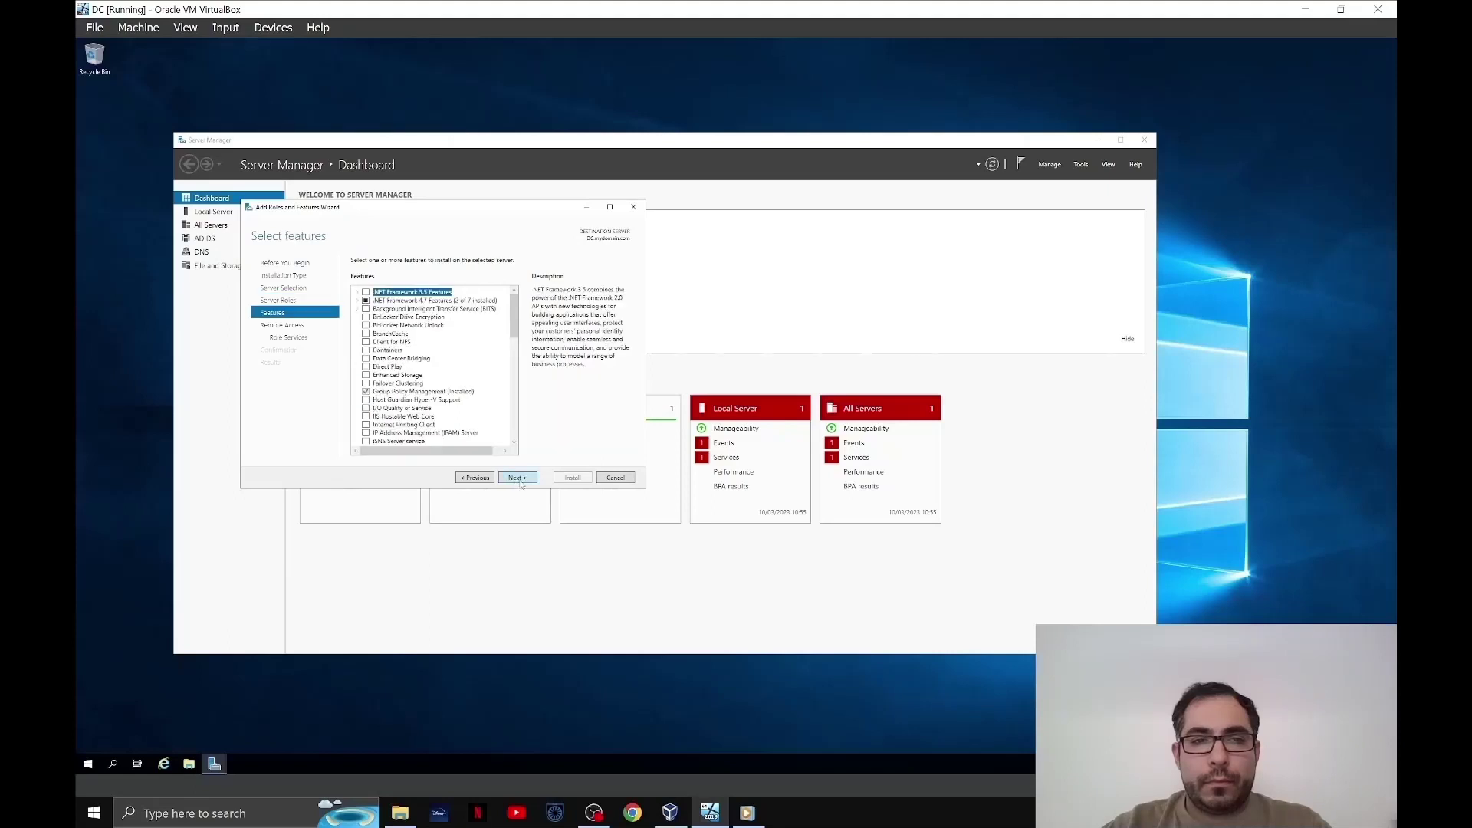
left_click(517, 478)
left_click(516, 478)
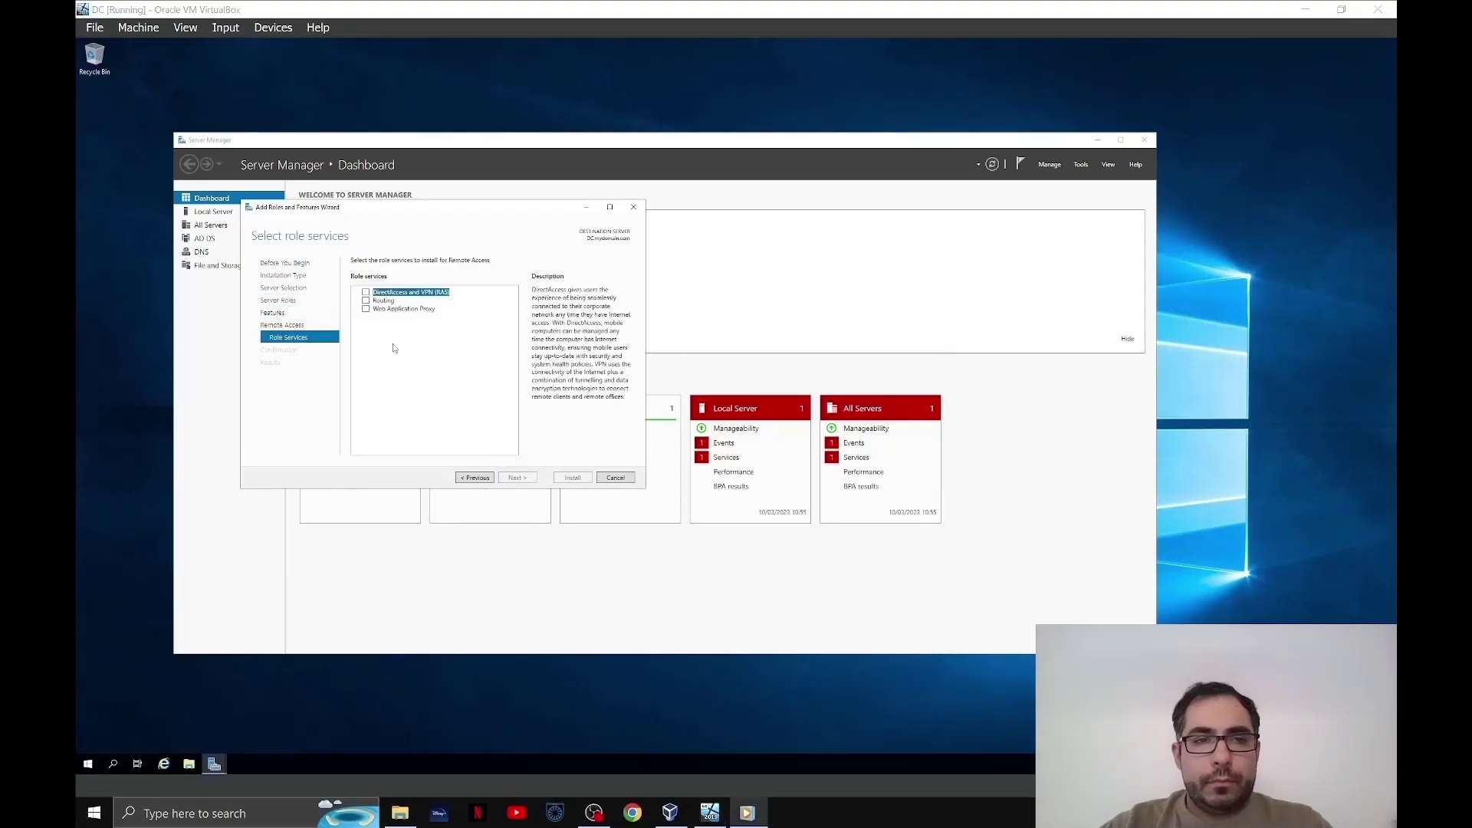
- Add the Routing role service with its required features, accept web server defaults, and install
left_click(366, 301)
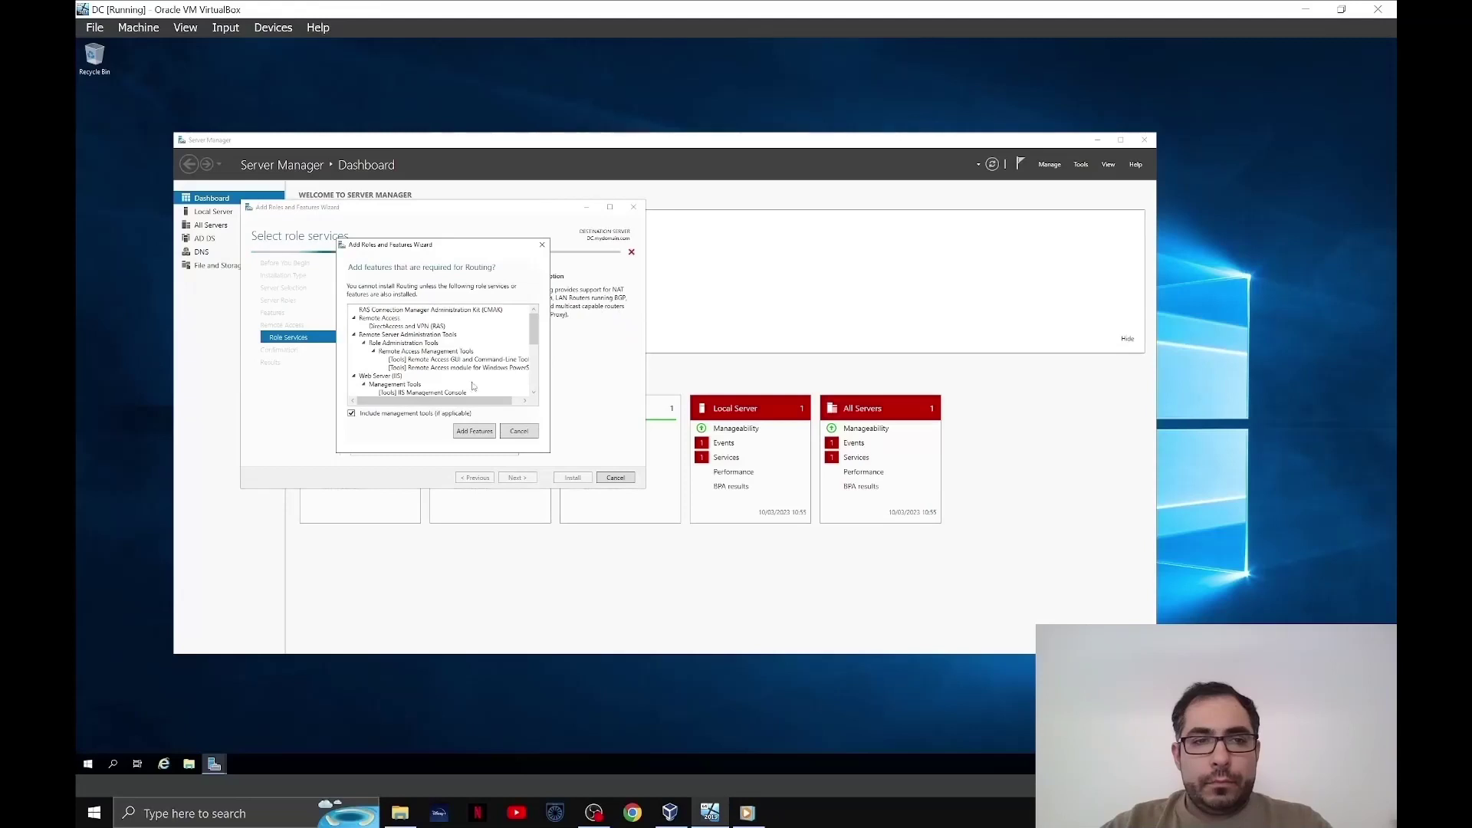
left_click(475, 431)
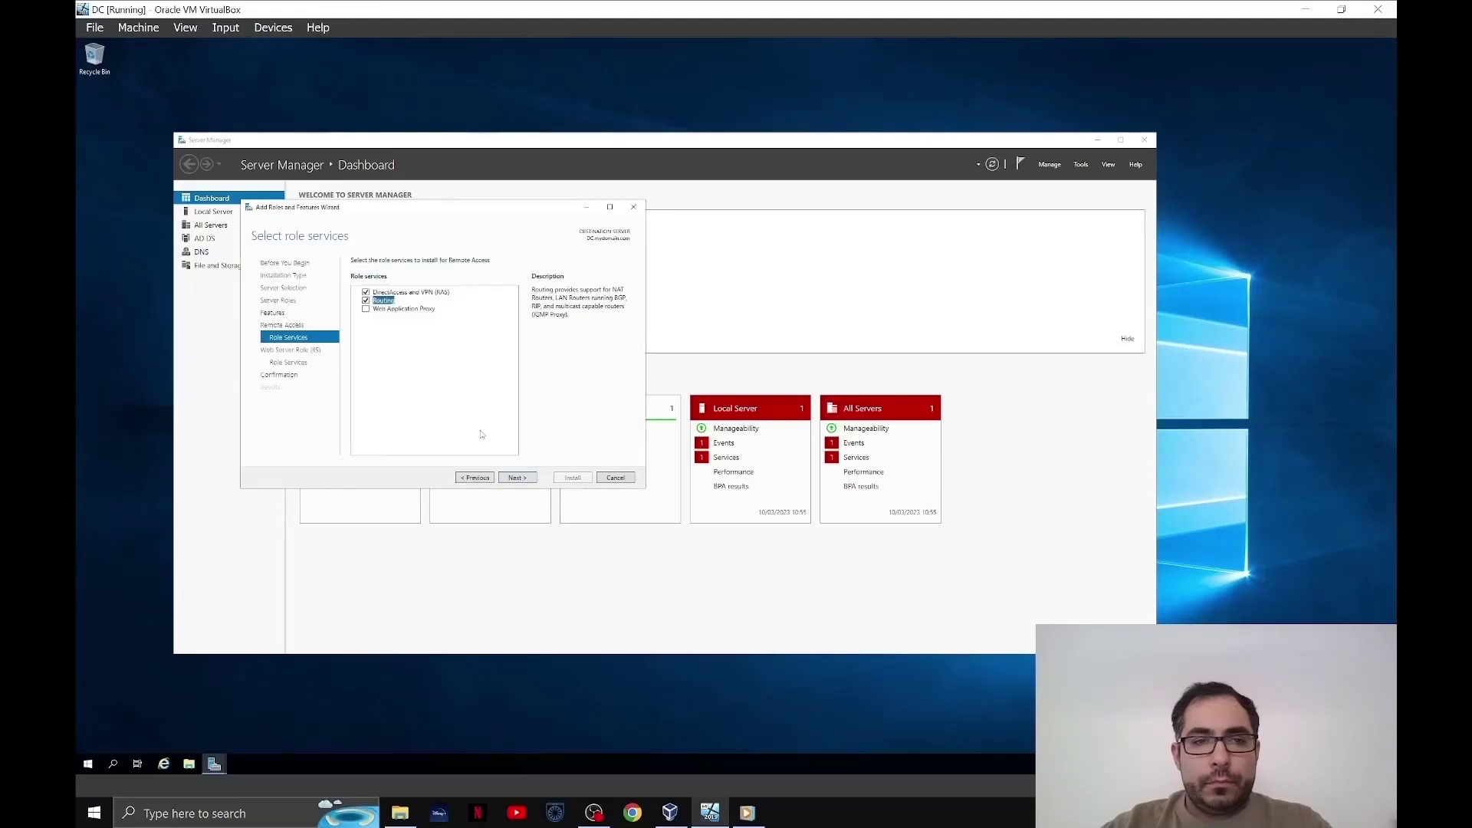
left_click(520, 477)
left_click(519, 478)
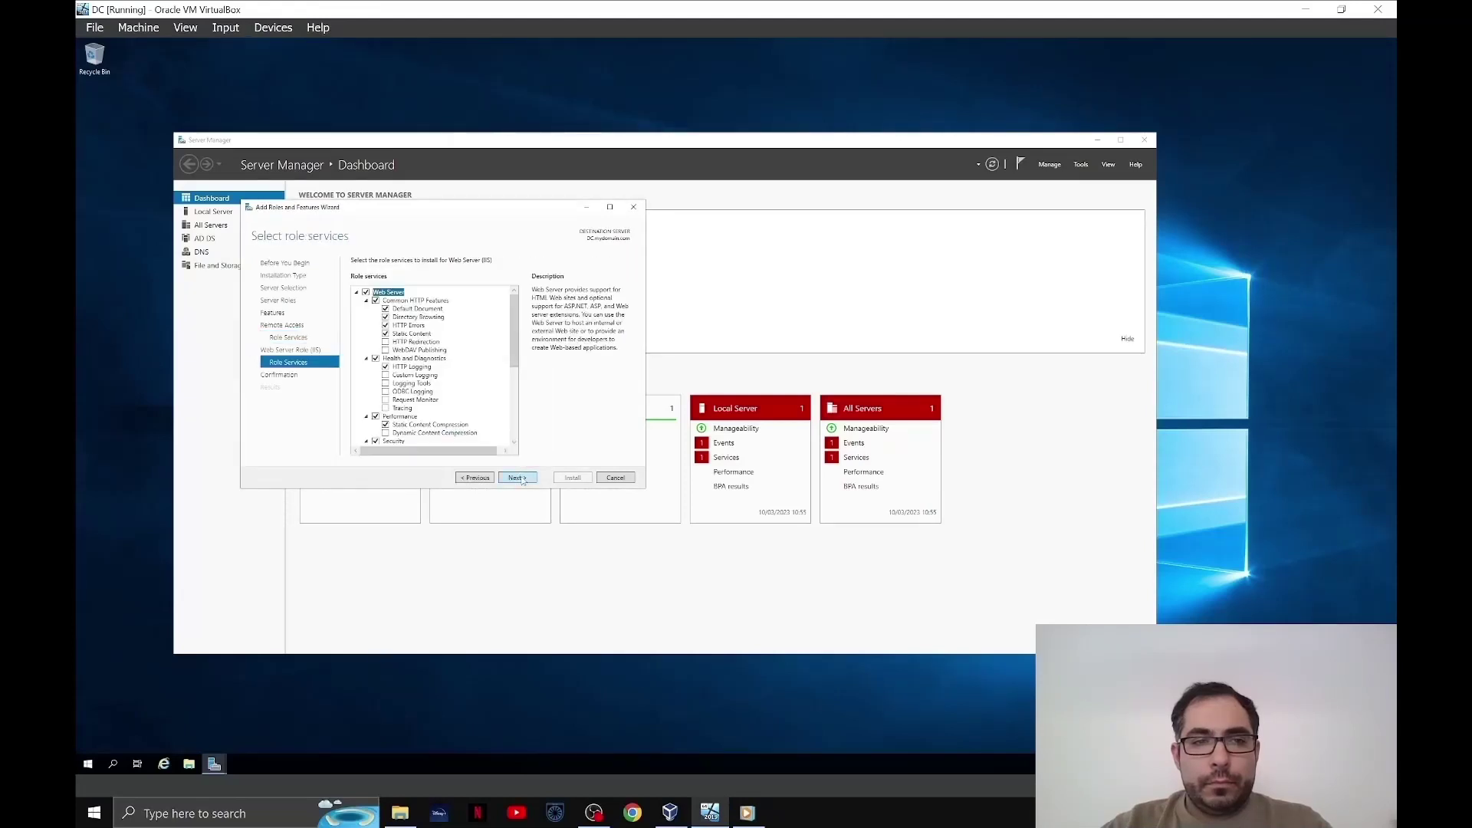
left_click(518, 478)
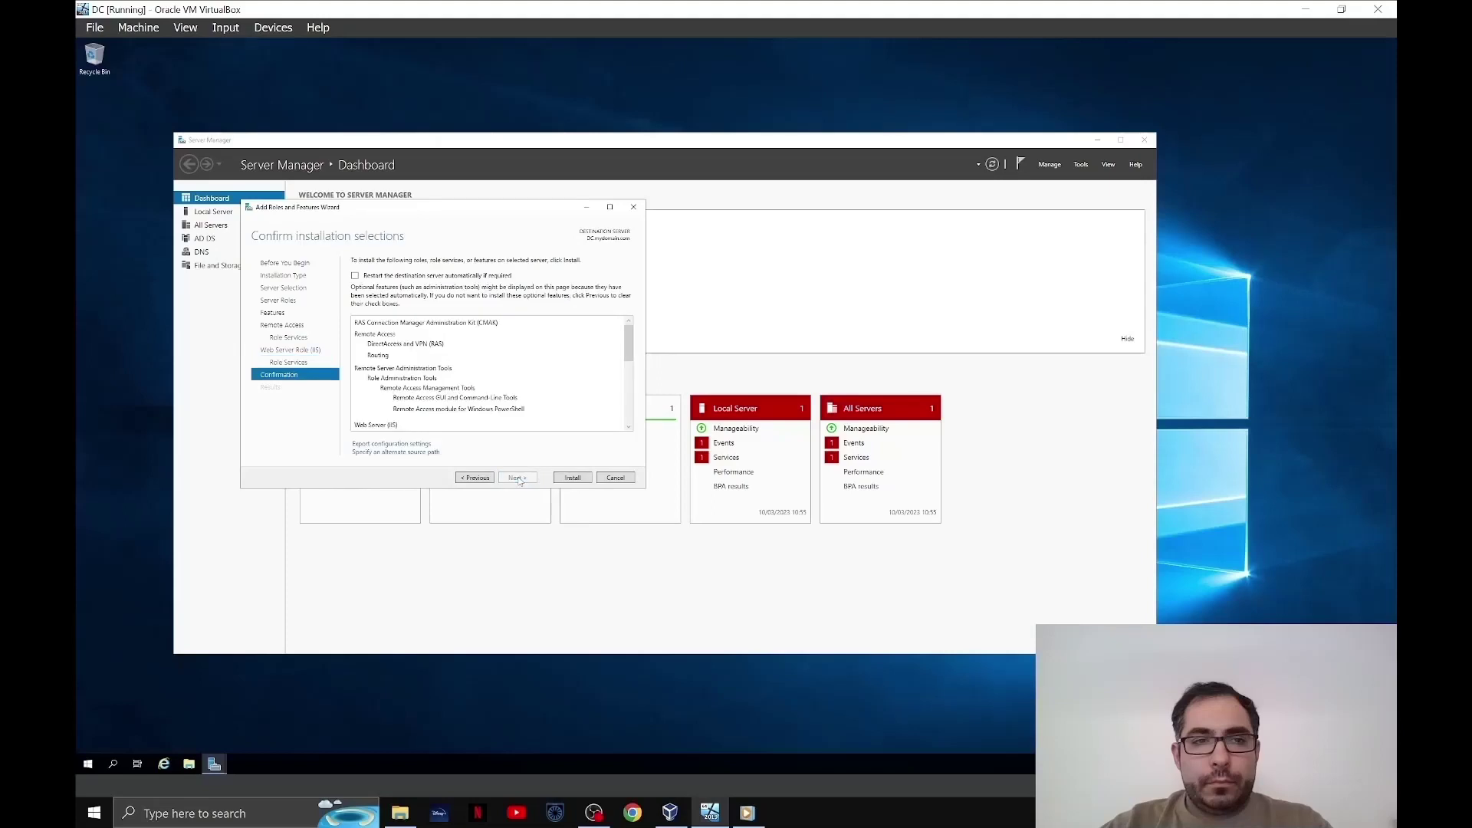
left_click(572, 477)
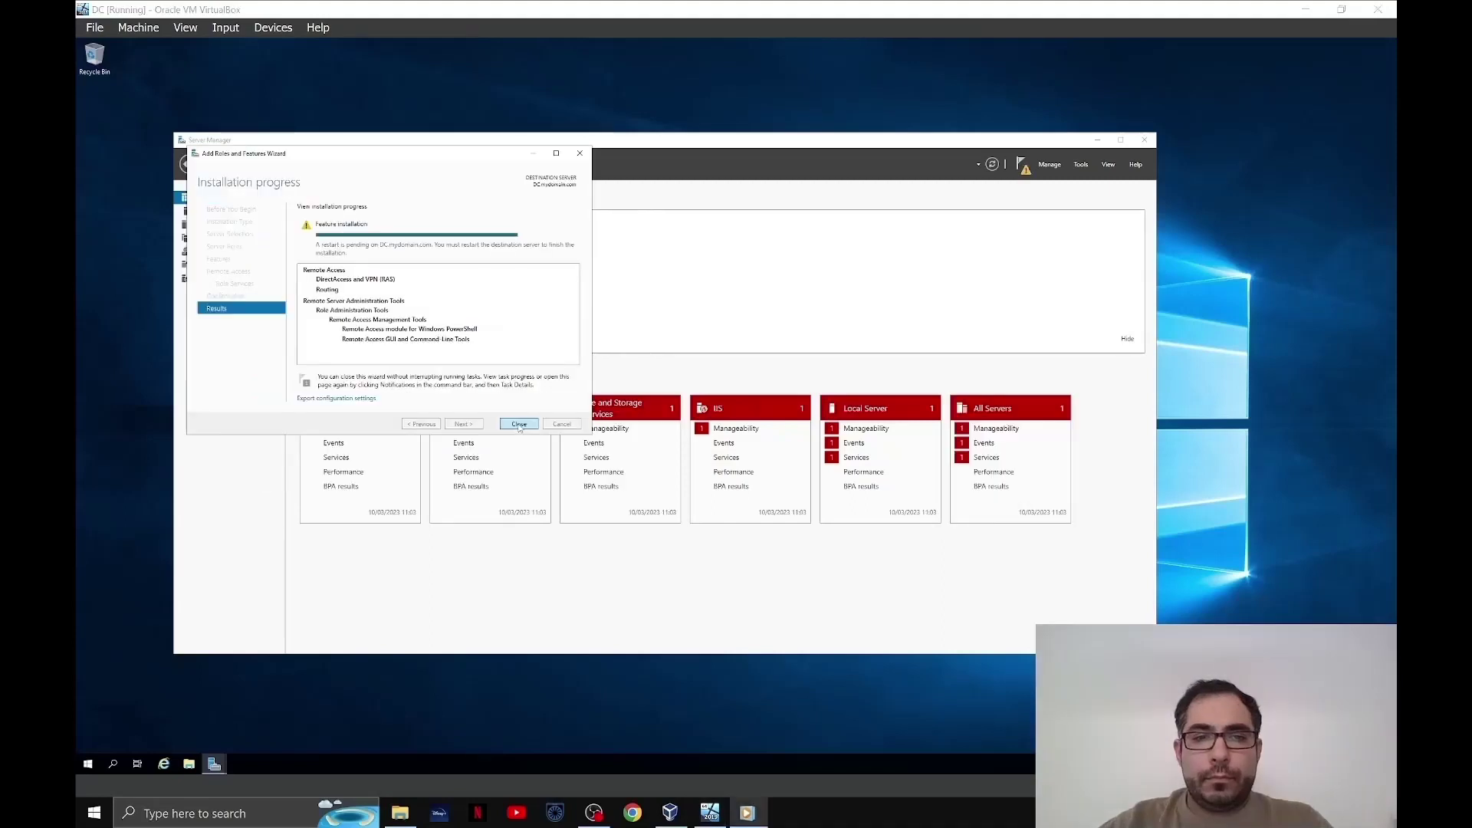
left_click(516, 424)
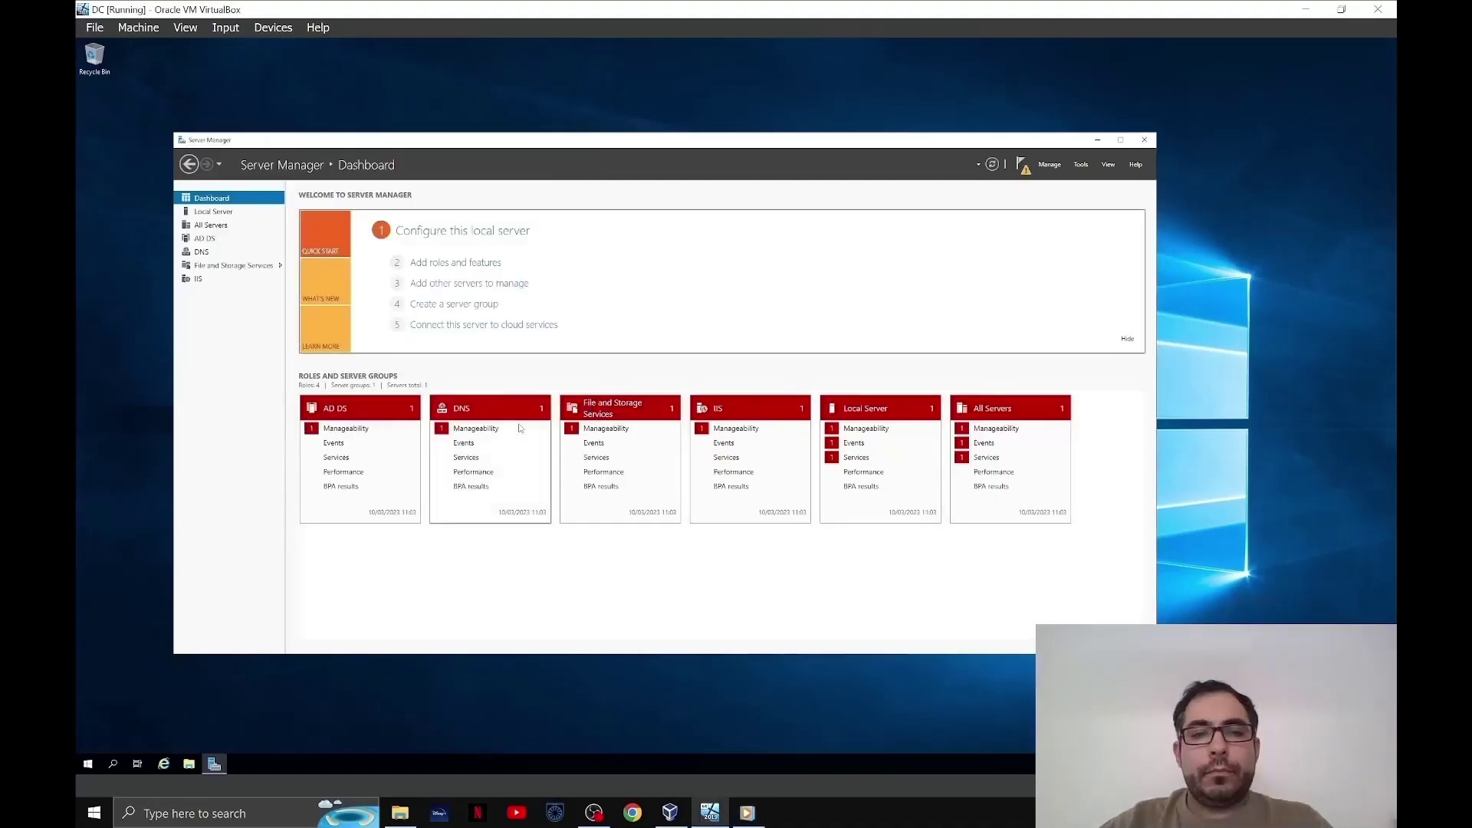
- Open the Routing and Remote Access console and enlarge its window and server tree pane
left_click(1082, 165)
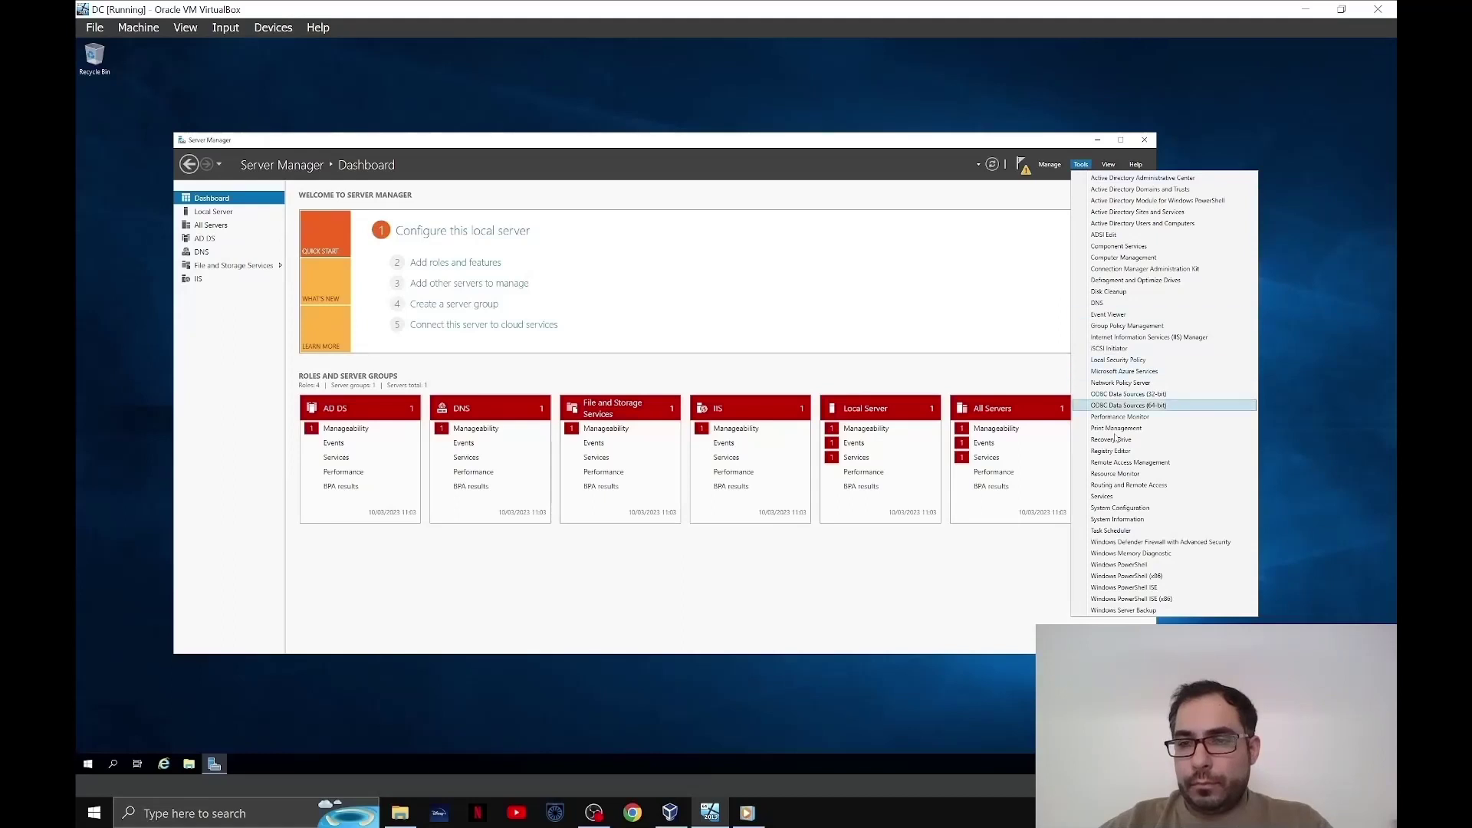
left_click(1149, 486)
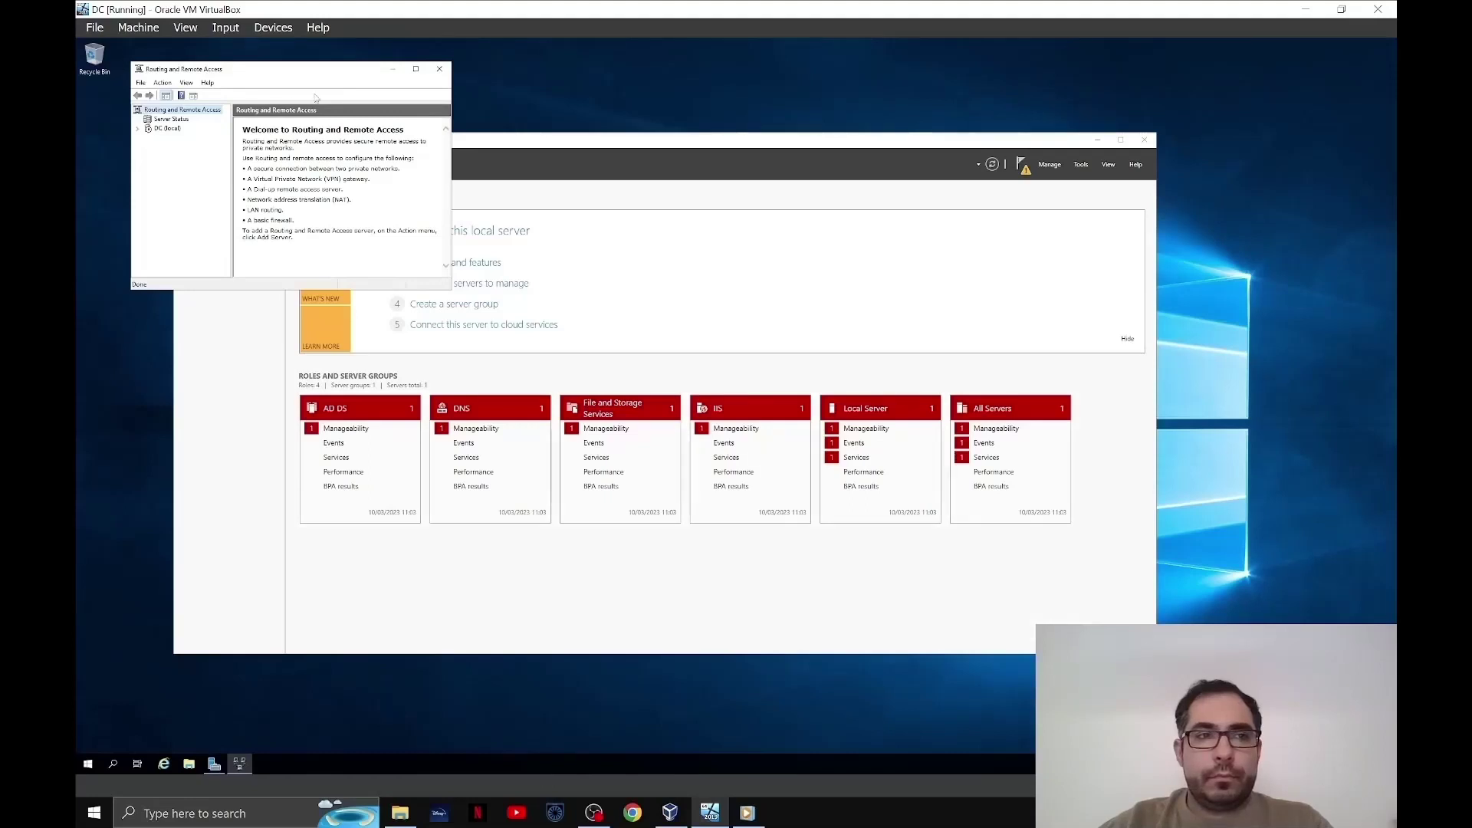
left_click_drag(454, 289, 916, 539)
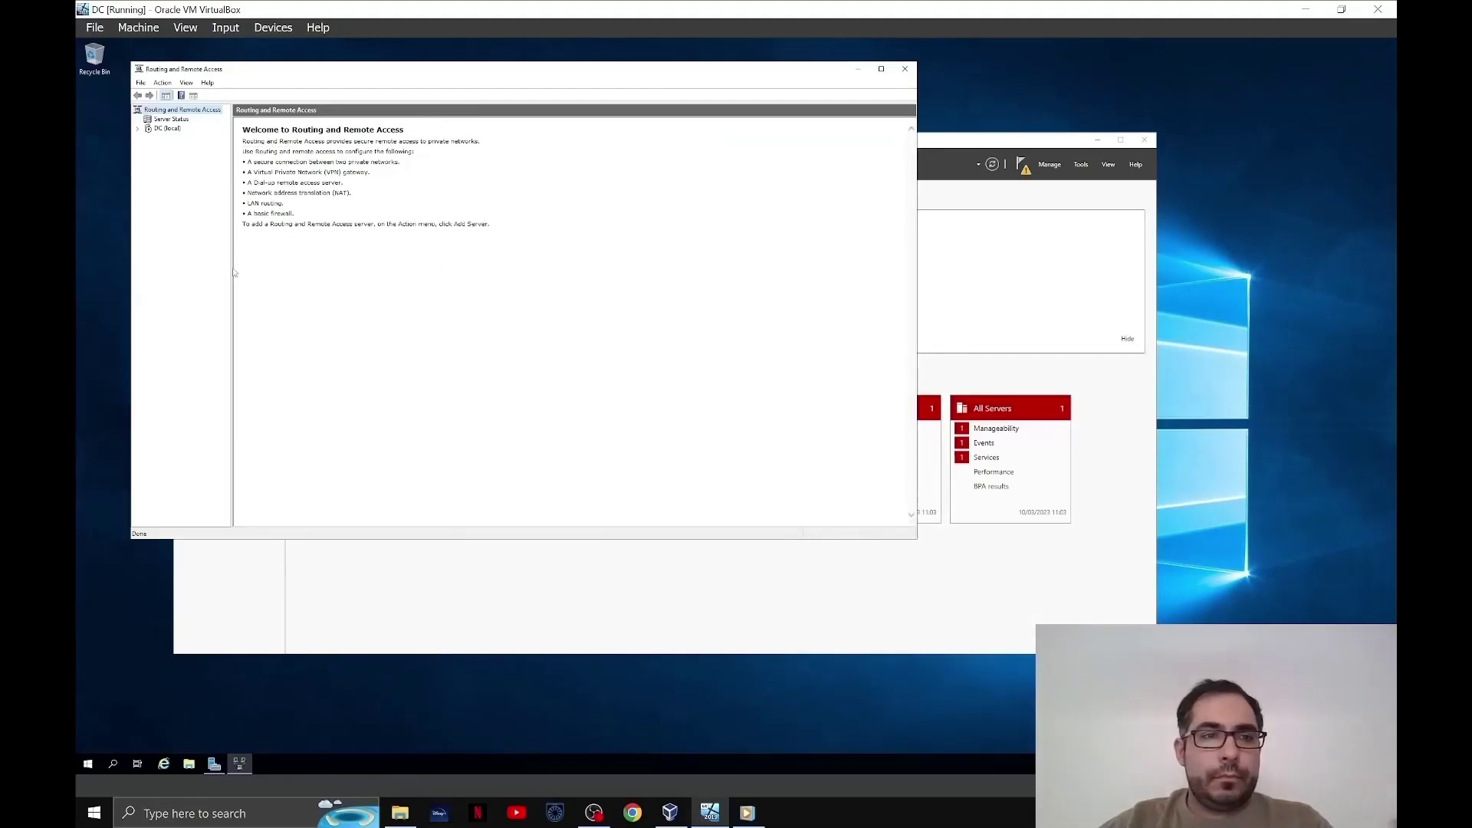
left_click_drag(233, 273, 345, 286)
- Configure DC (local) as NAT using the Internet interface, finish, and dismiss the firewall warning
right_click(166, 129)
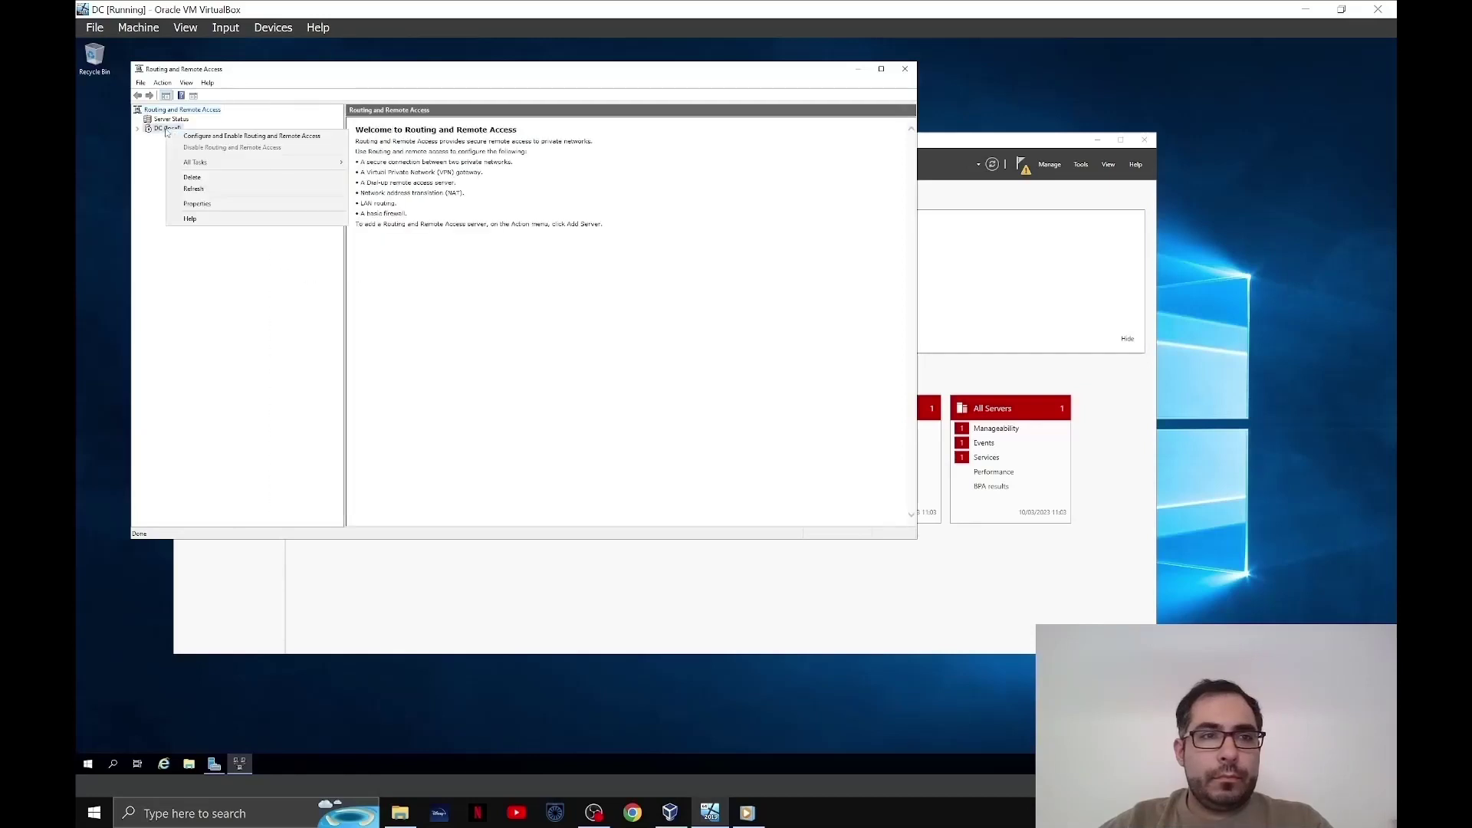
left_click(275, 140)
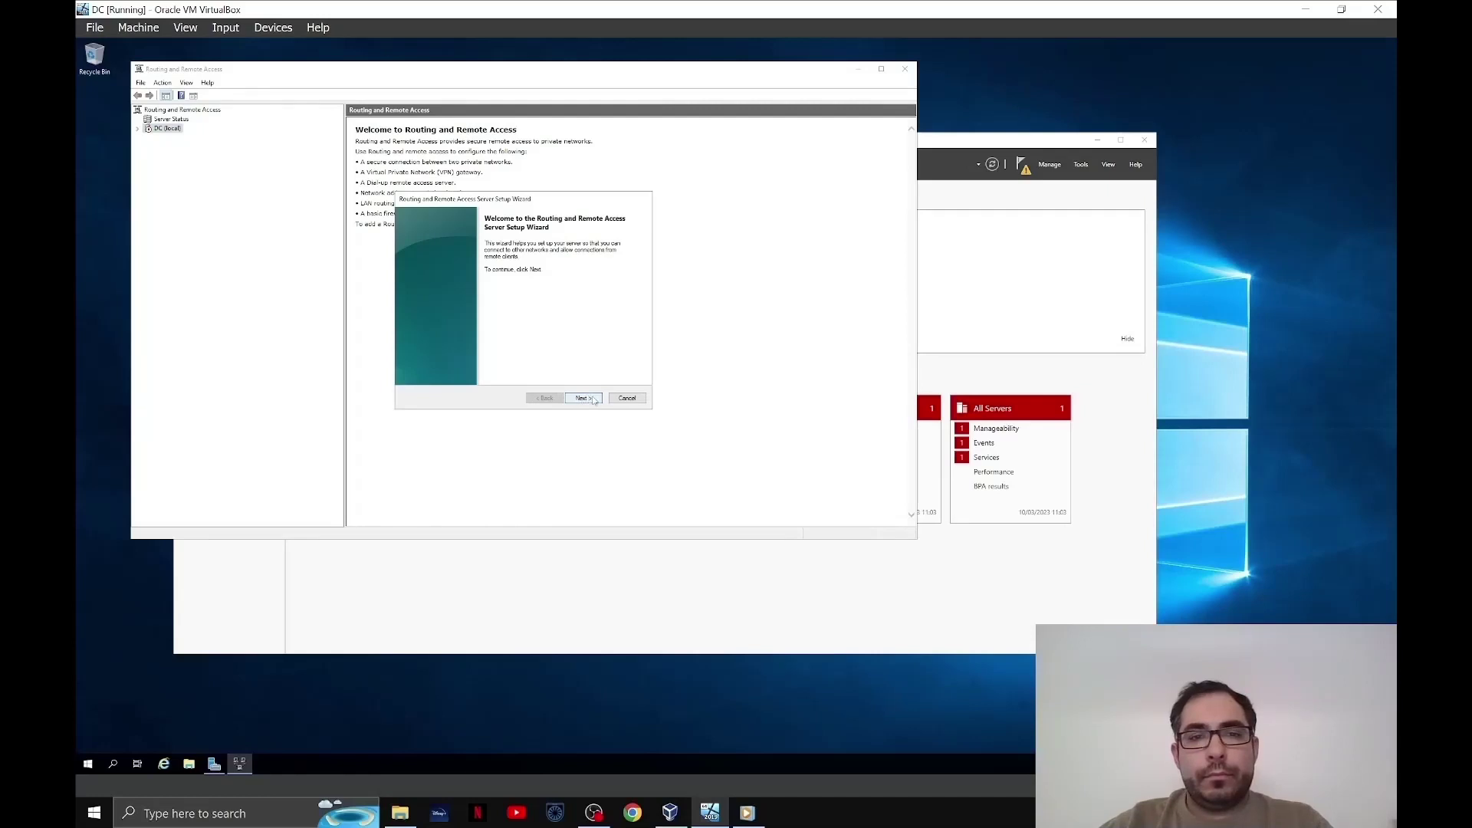
left_click(584, 398)
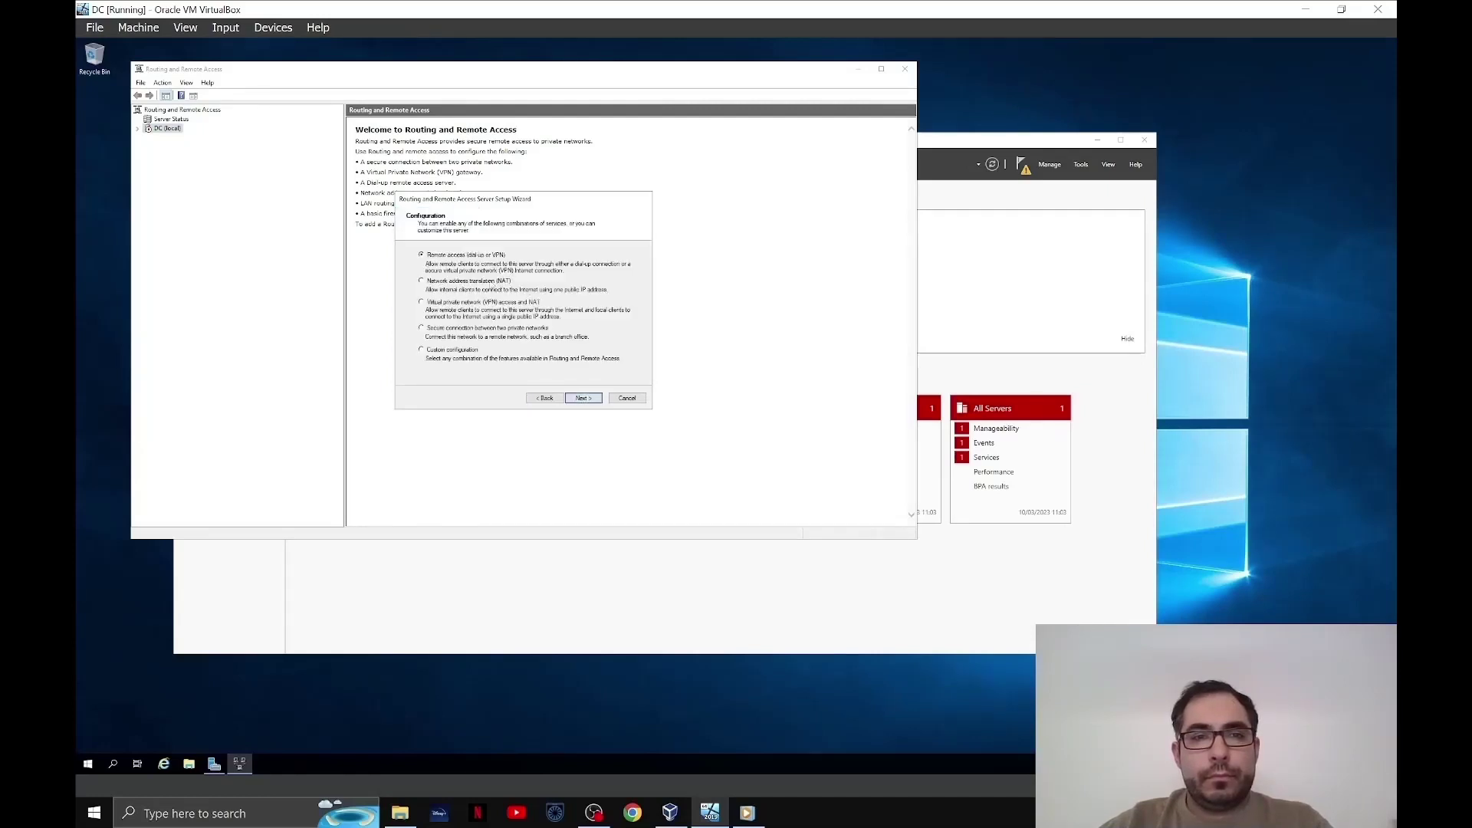
left_click(584, 398)
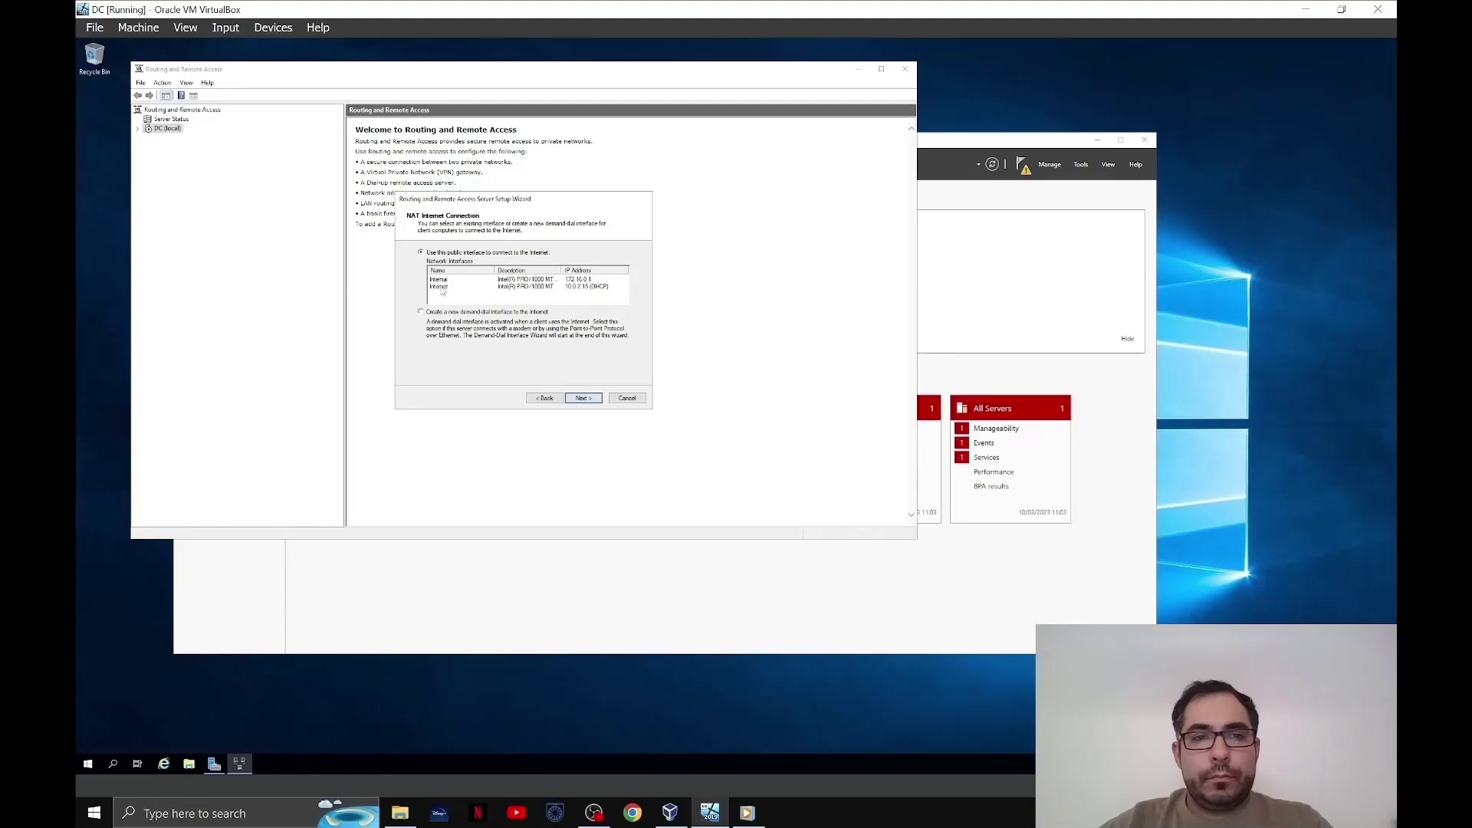
left_click(442, 287)
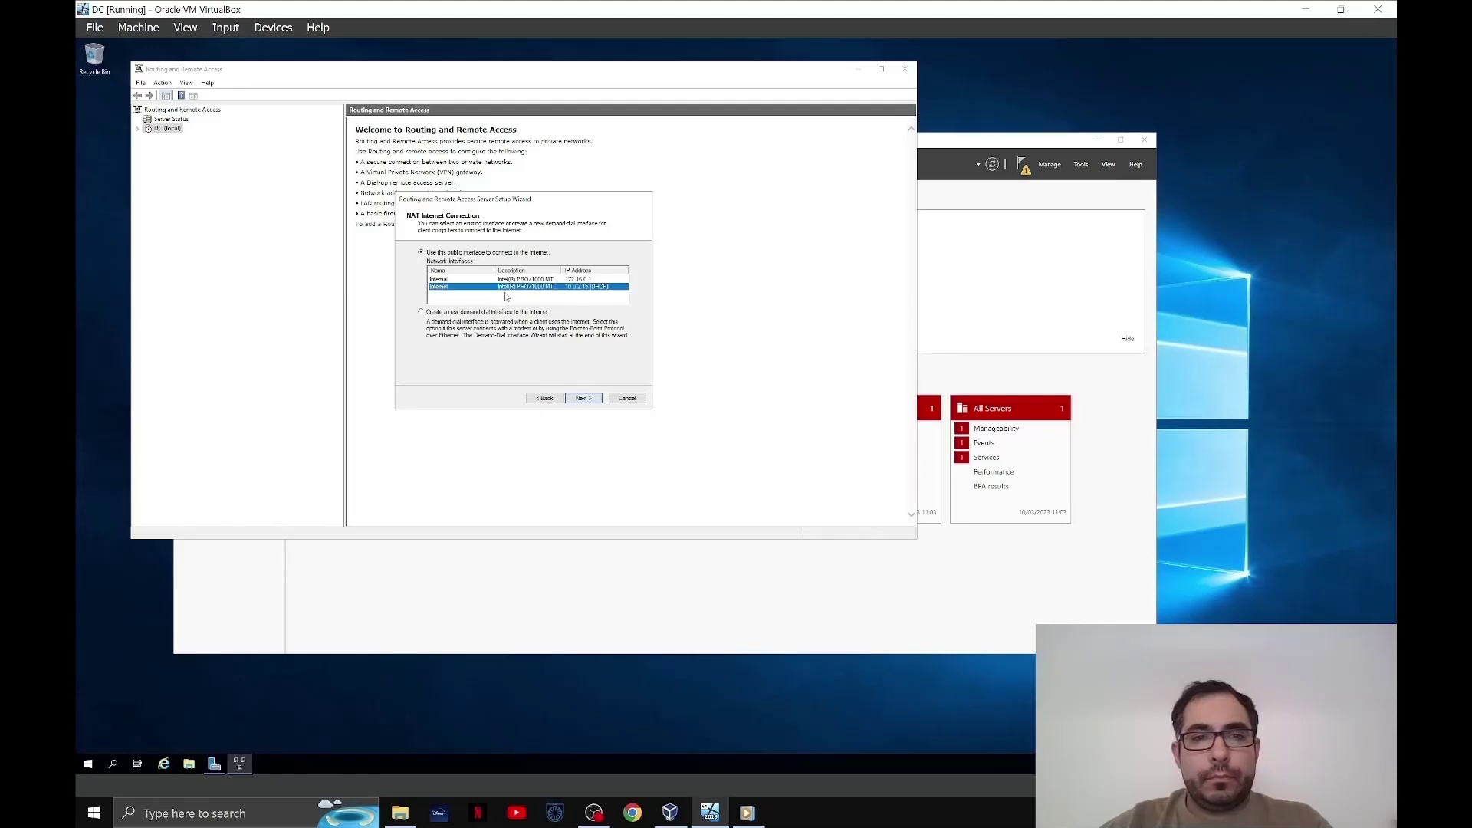
left_click(584, 398)
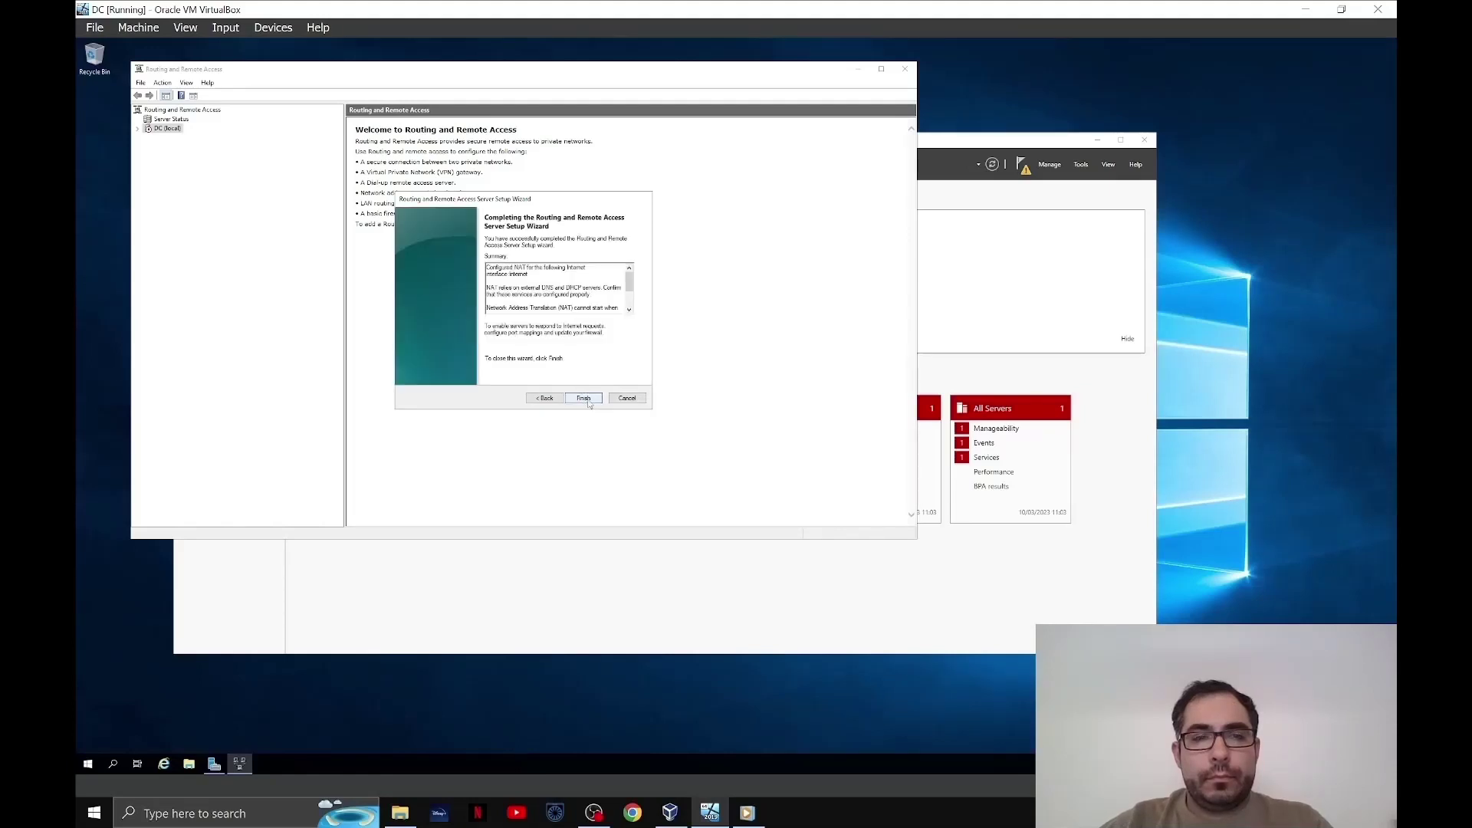
left_click(589, 400)
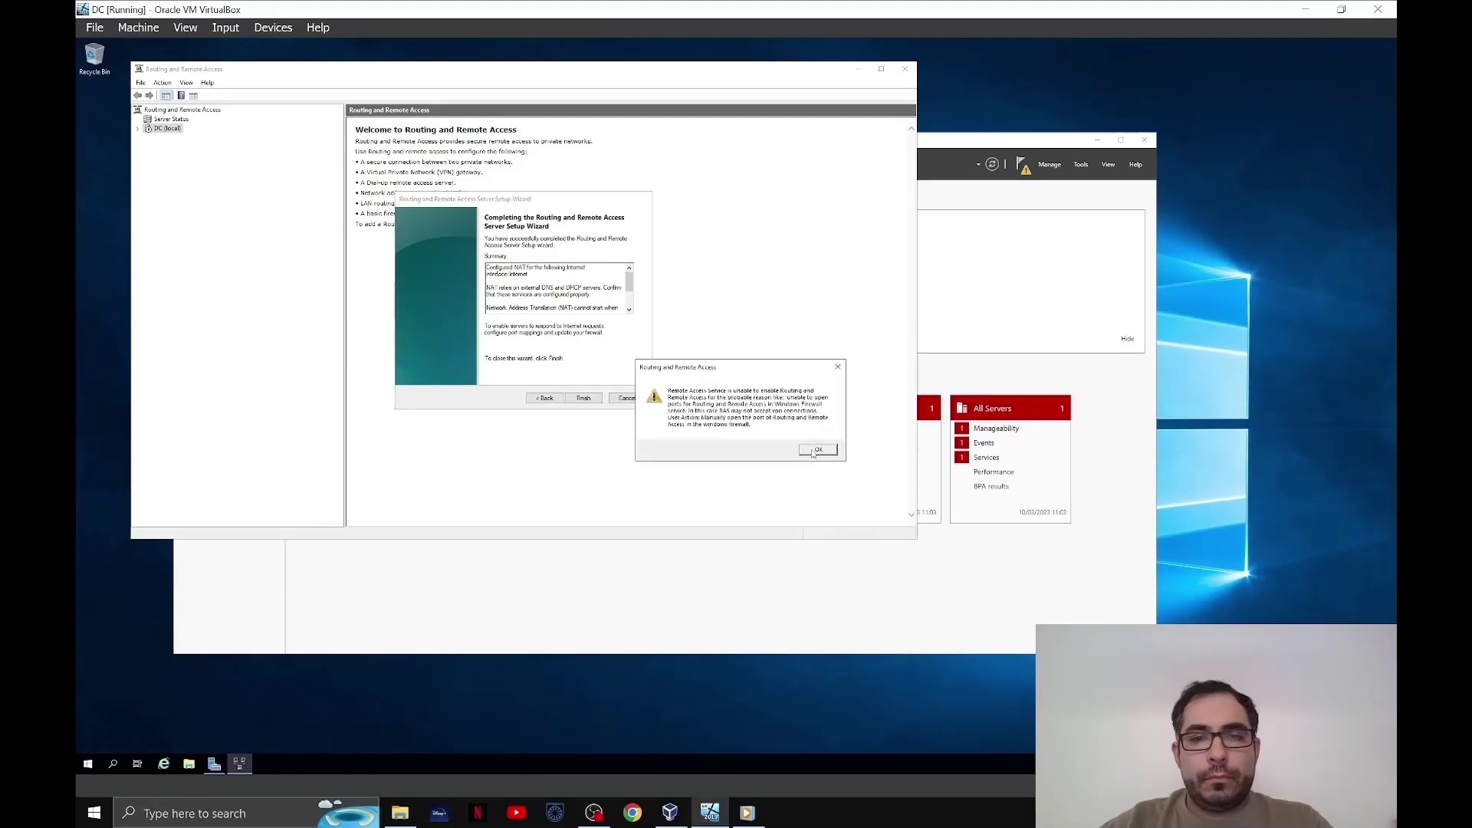
left_click(813, 448)
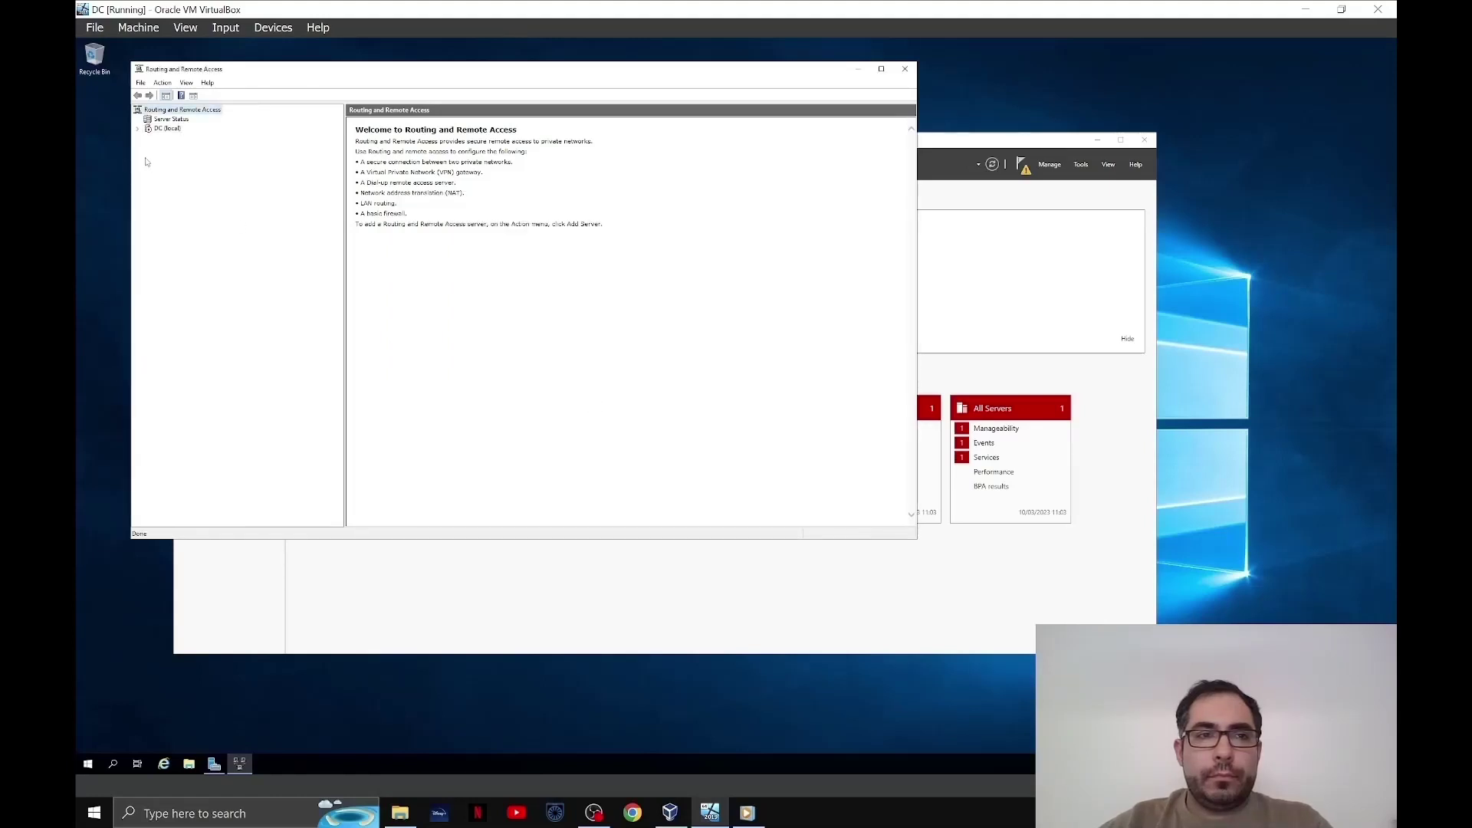
- Refresh the DC (local) routing server's status
right_click(170, 128)
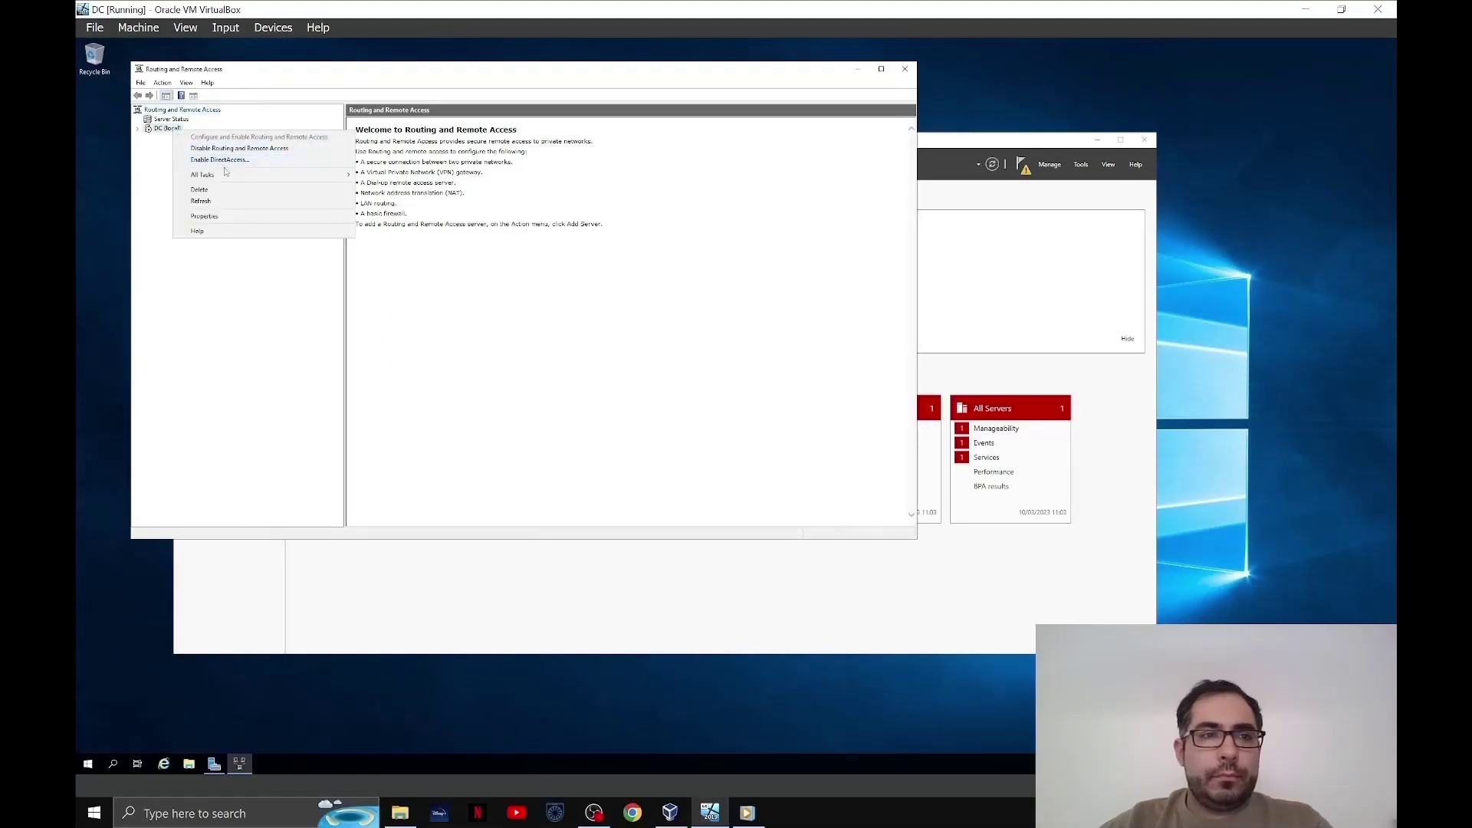
left_click(230, 203)
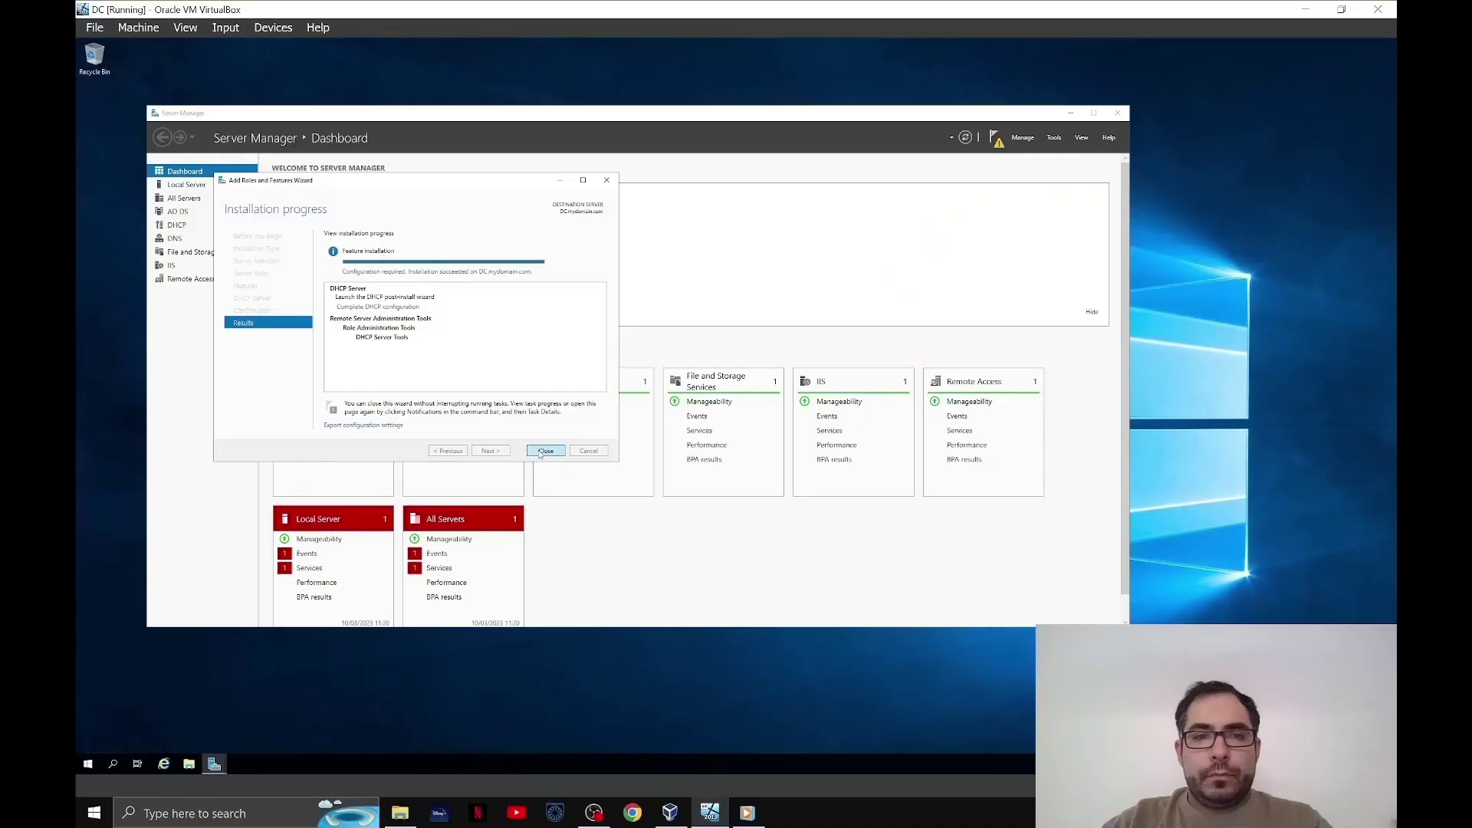
- Close the finished DHCP installation wizard and launch the DHCP management console
left_click(544, 451)
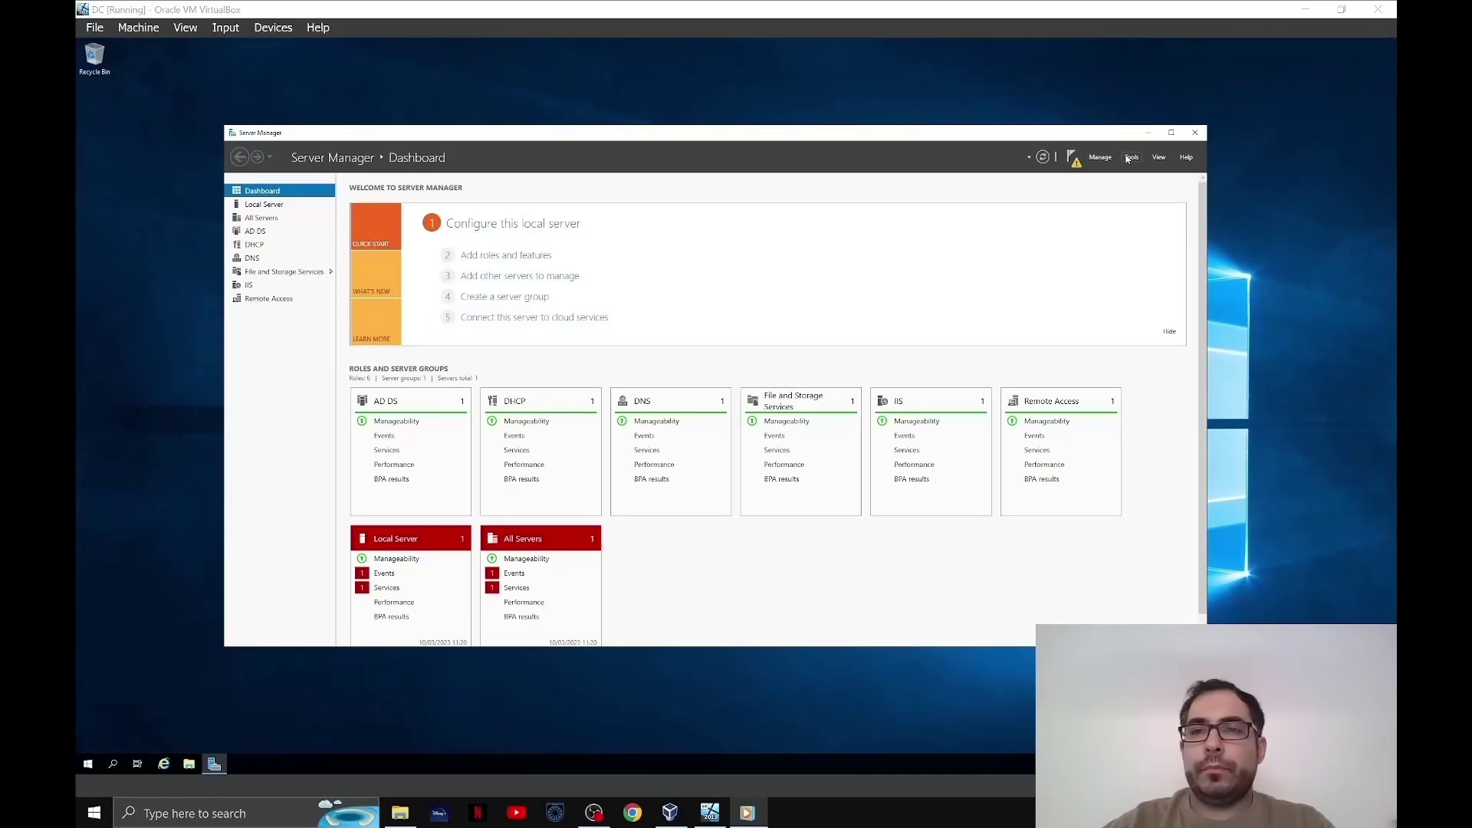
left_click(1127, 158)
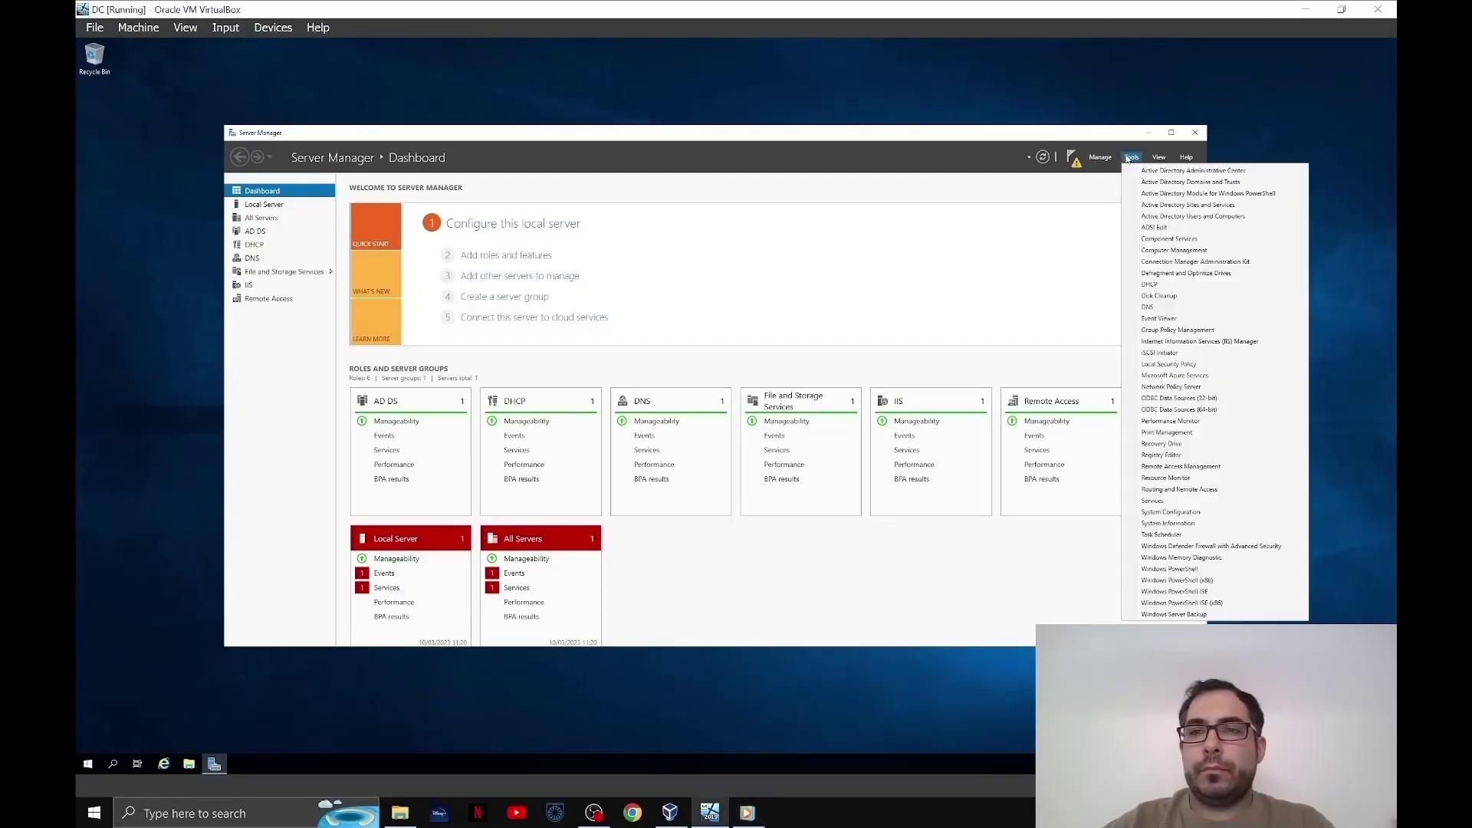
left_click(1156, 286)
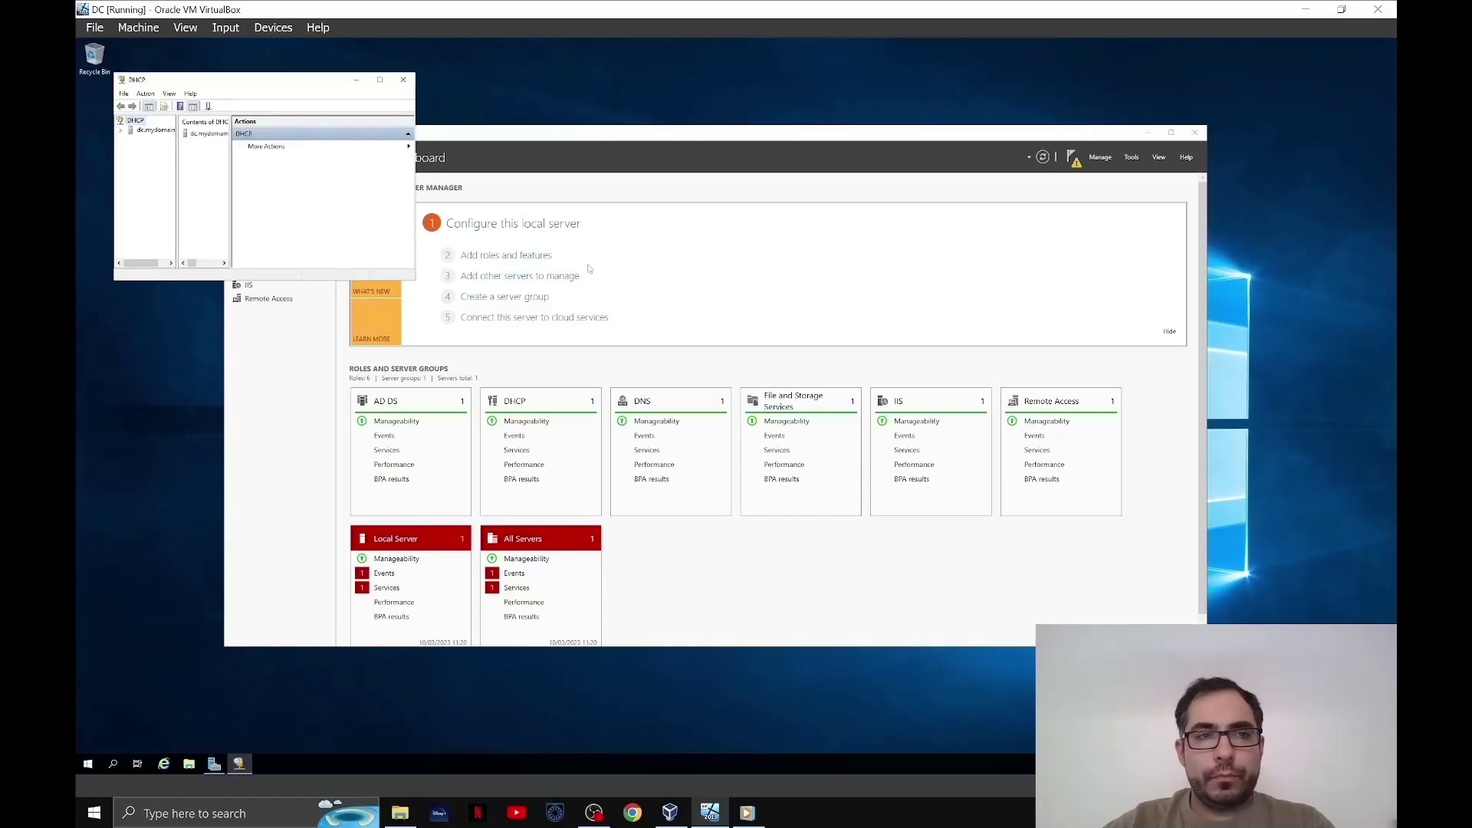
- Expand the DC server and IPv4 nodes and open Configure Options on Server Options
left_click(120, 130)
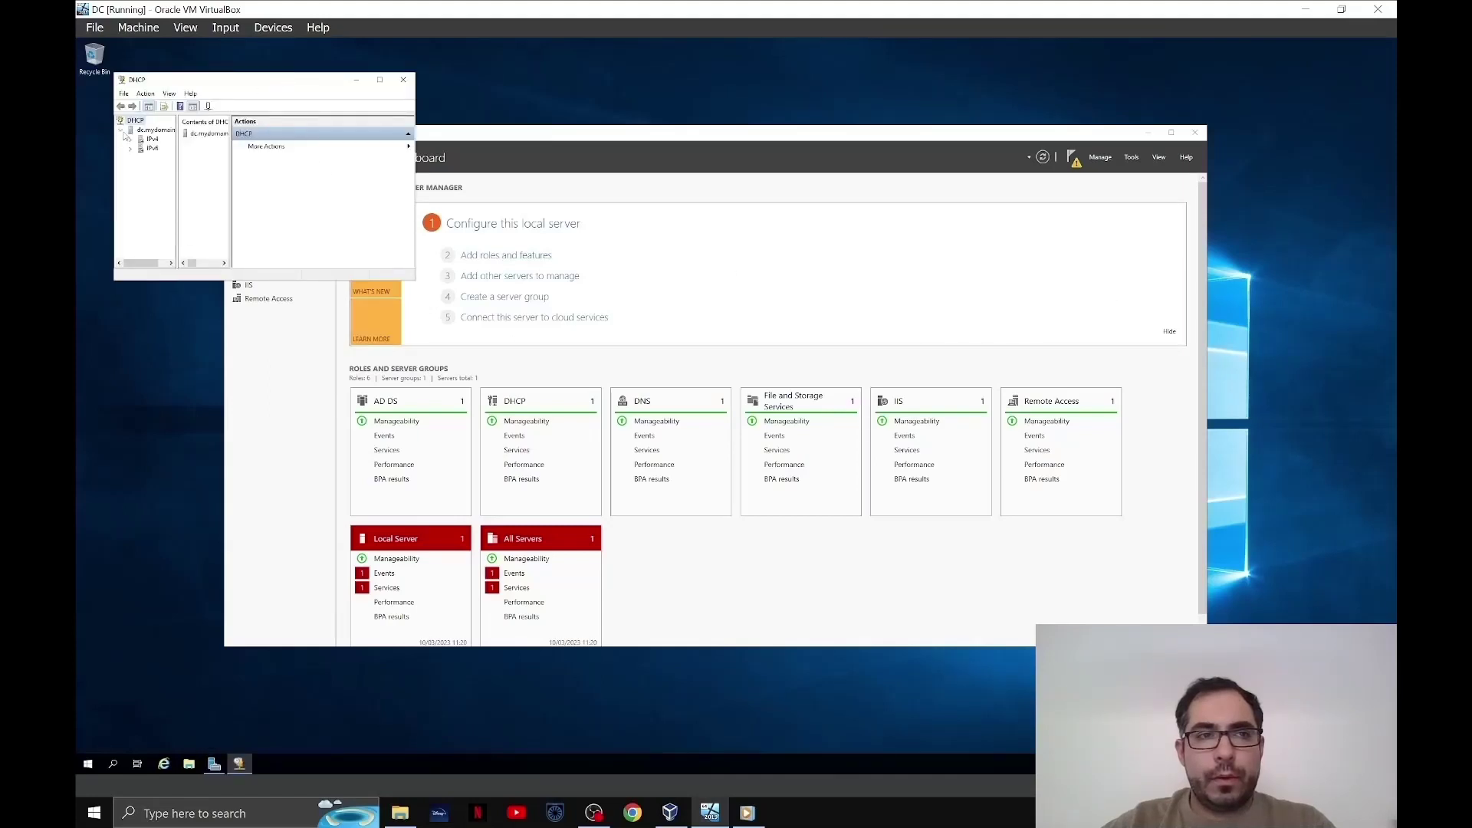
left_click(130, 141)
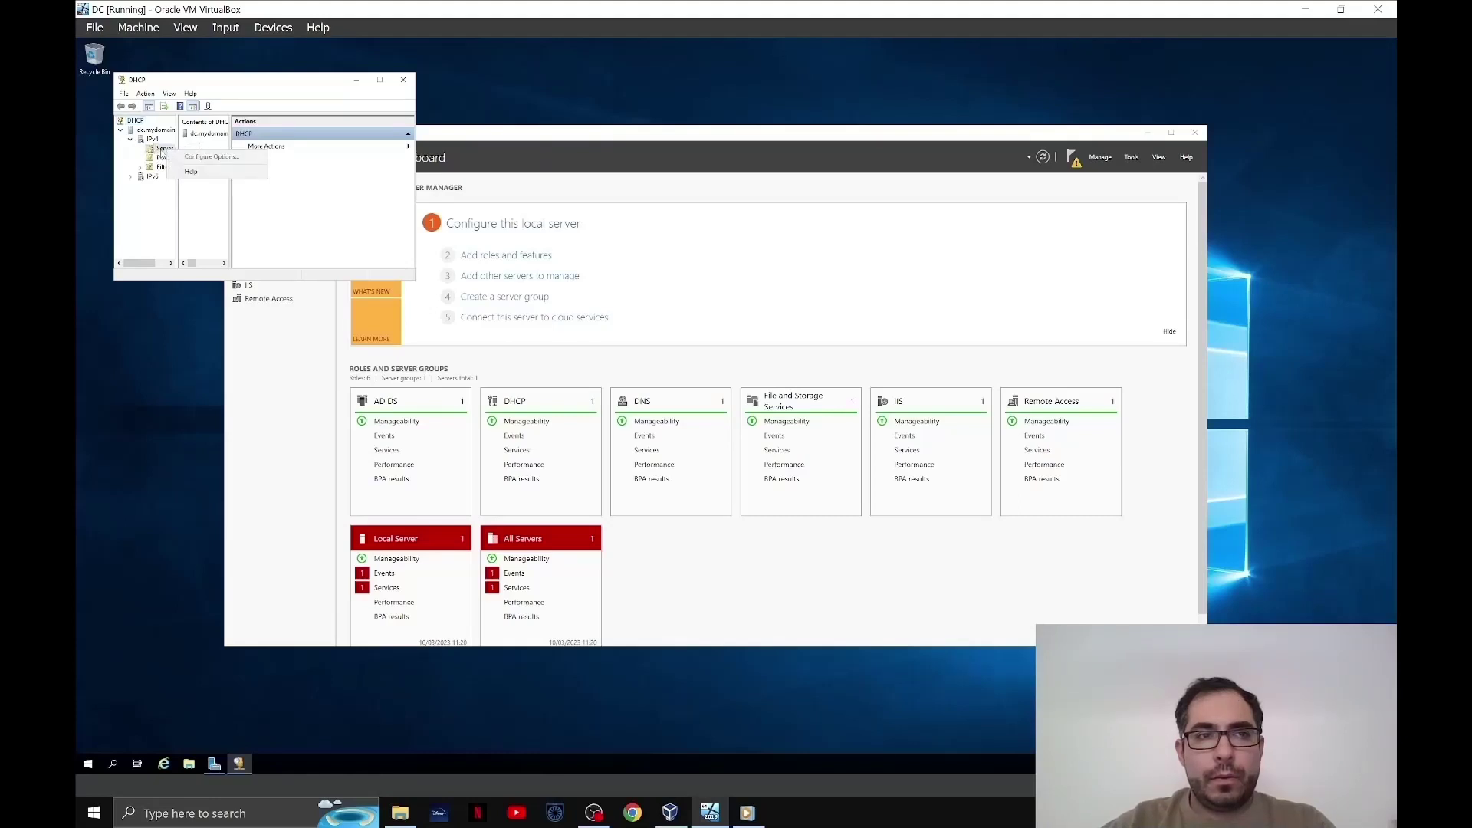
left_click(165, 150)
right_click(165, 151)
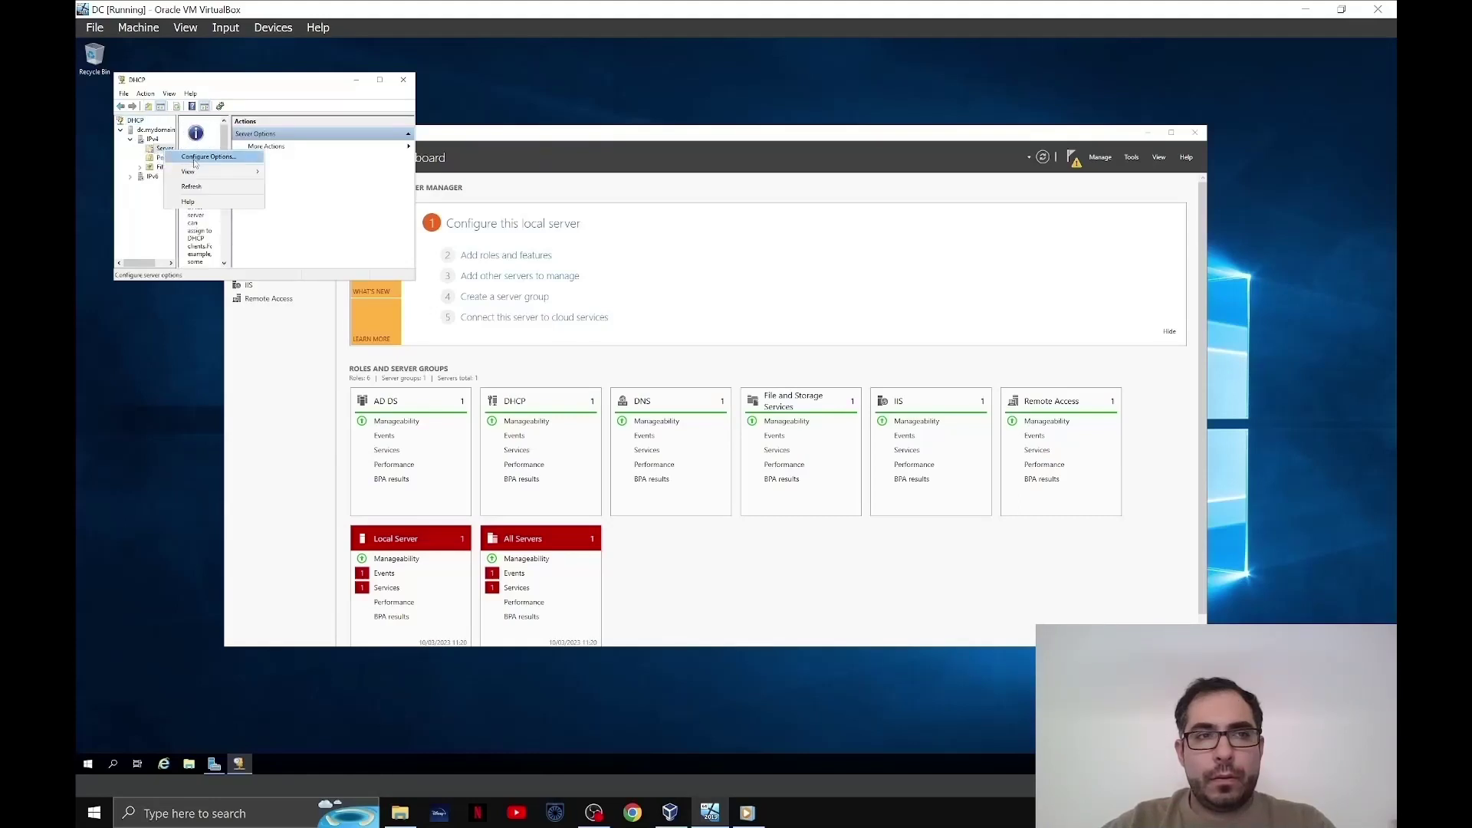
left_click(199, 161)
- Enable server option 003 Router with address 172.16.0.1 and save it
left_click(196, 120)
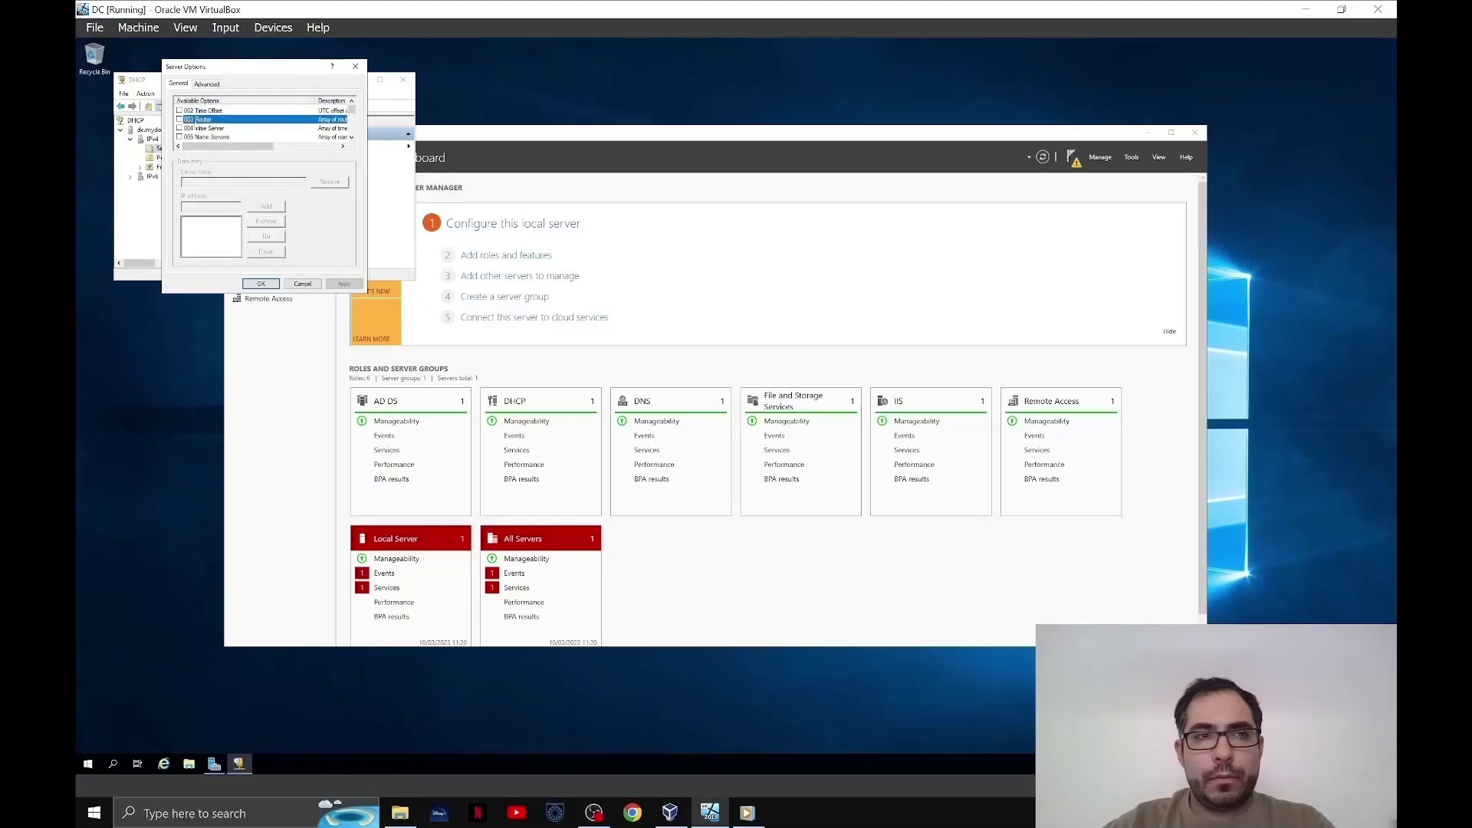
left_click(179, 120)
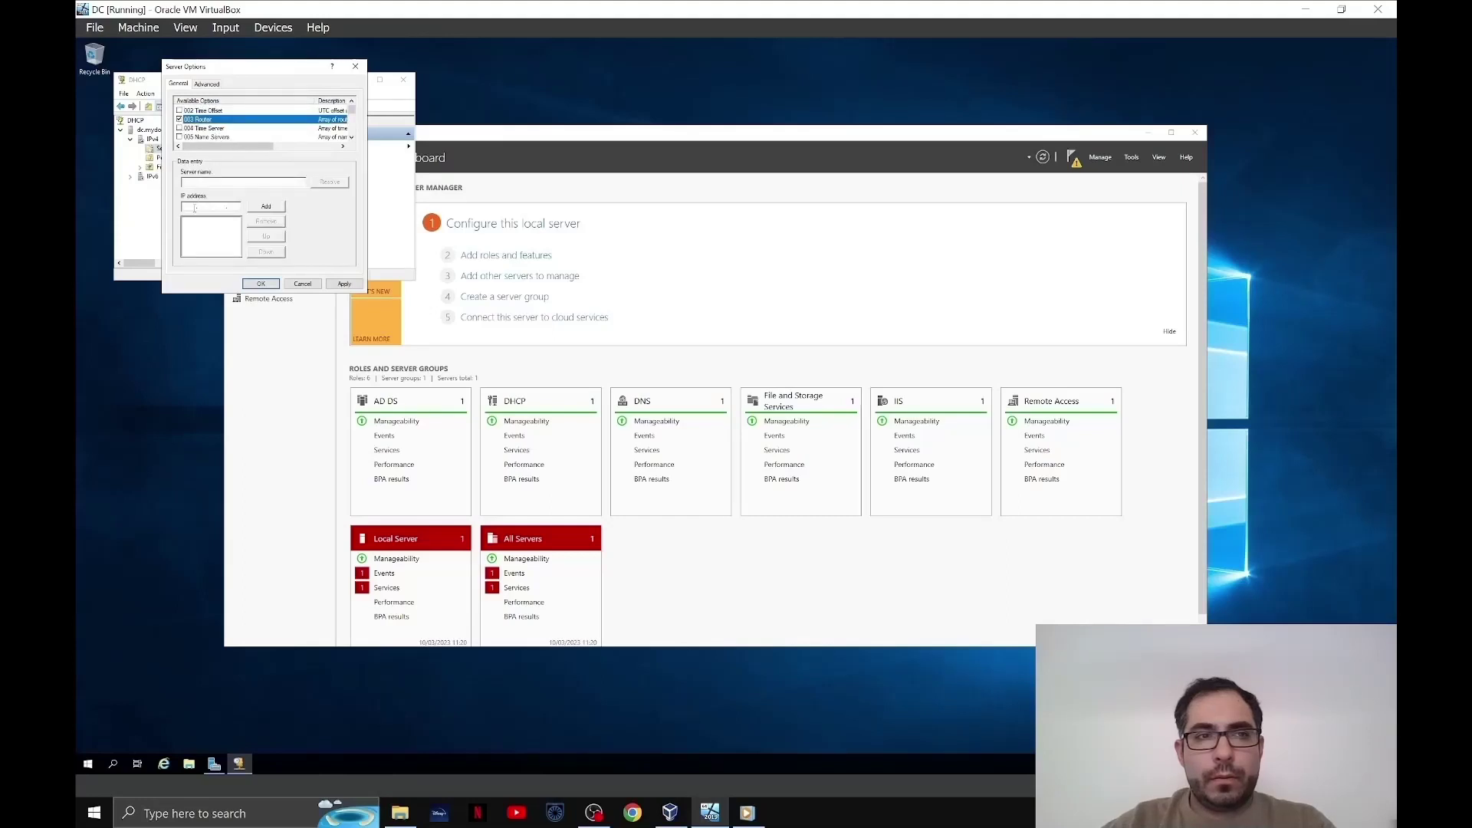
left_click(192, 206)
type("172 . ")
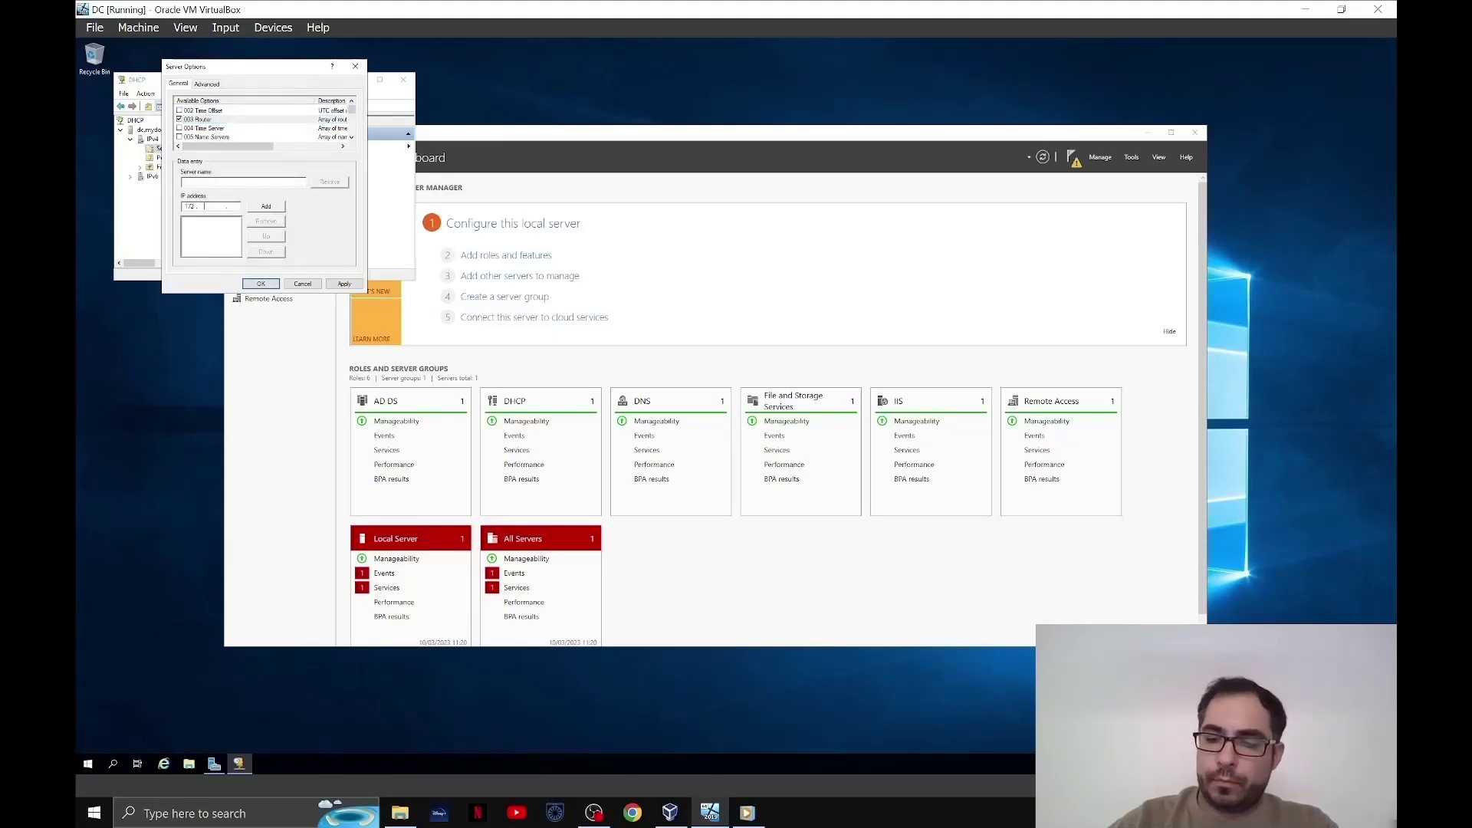
type("16 . 0 . 1")
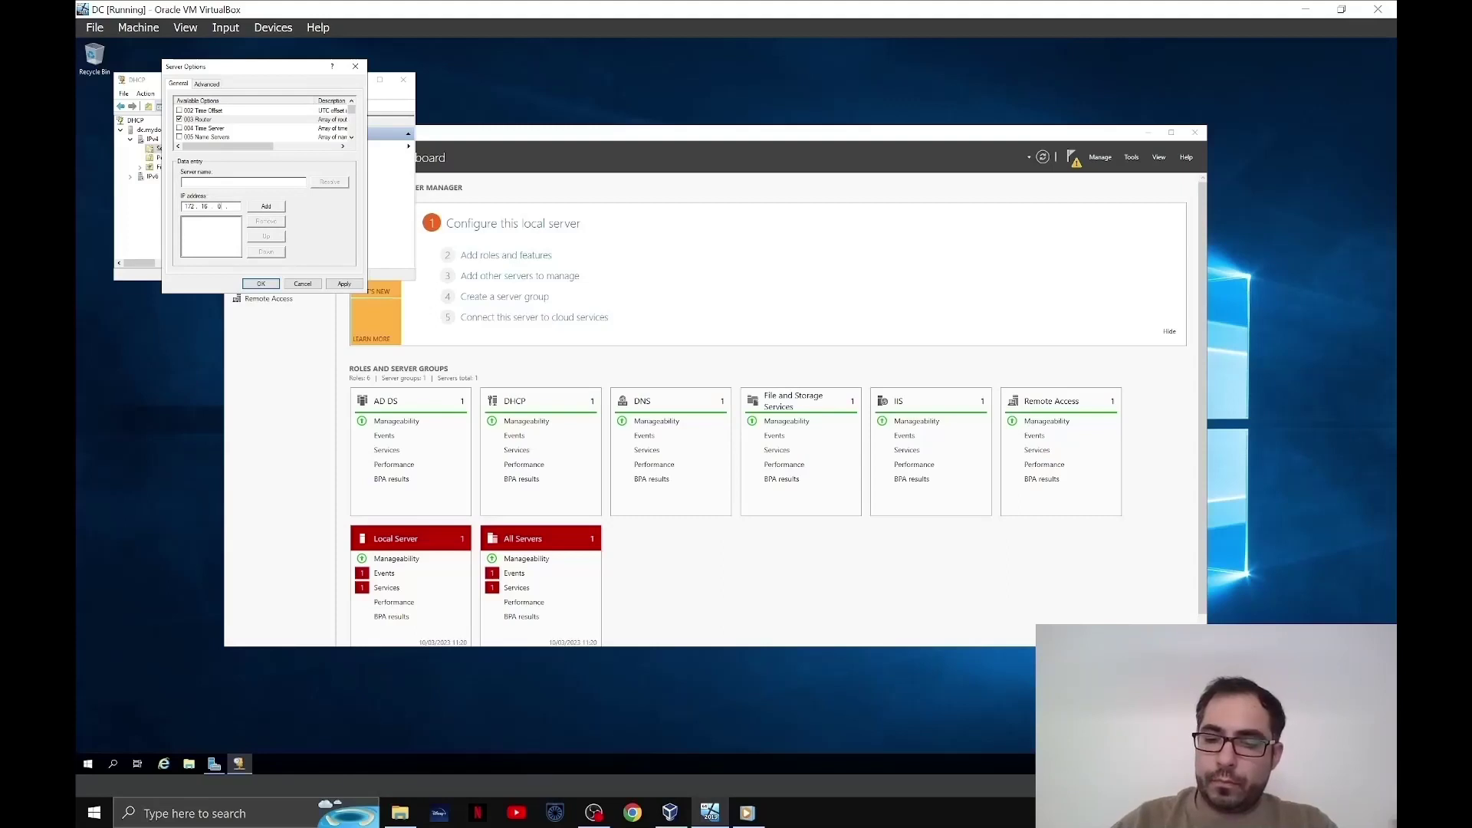
left_click(271, 208)
left_click(261, 284)
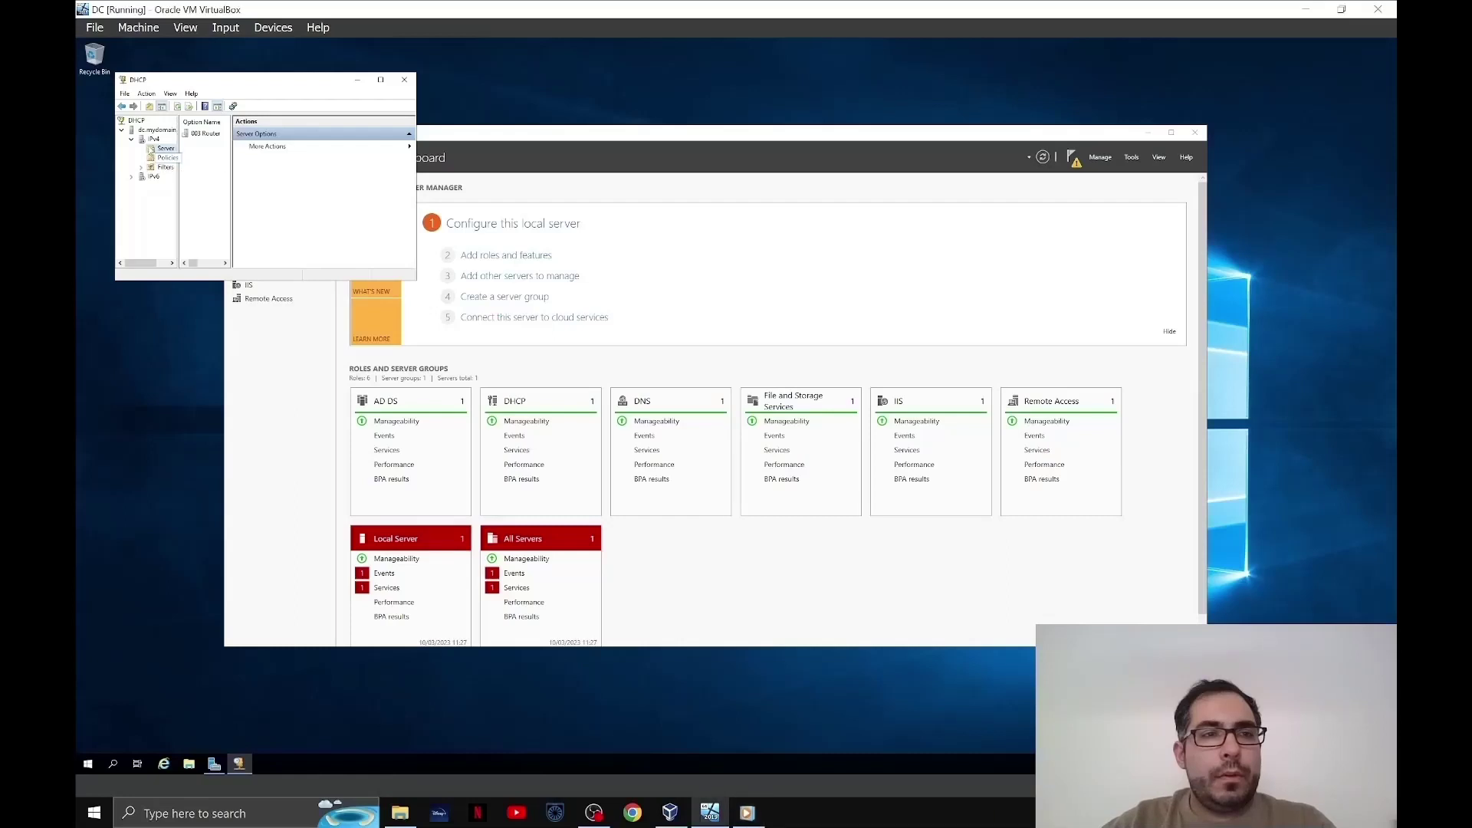
right_click(152, 141)
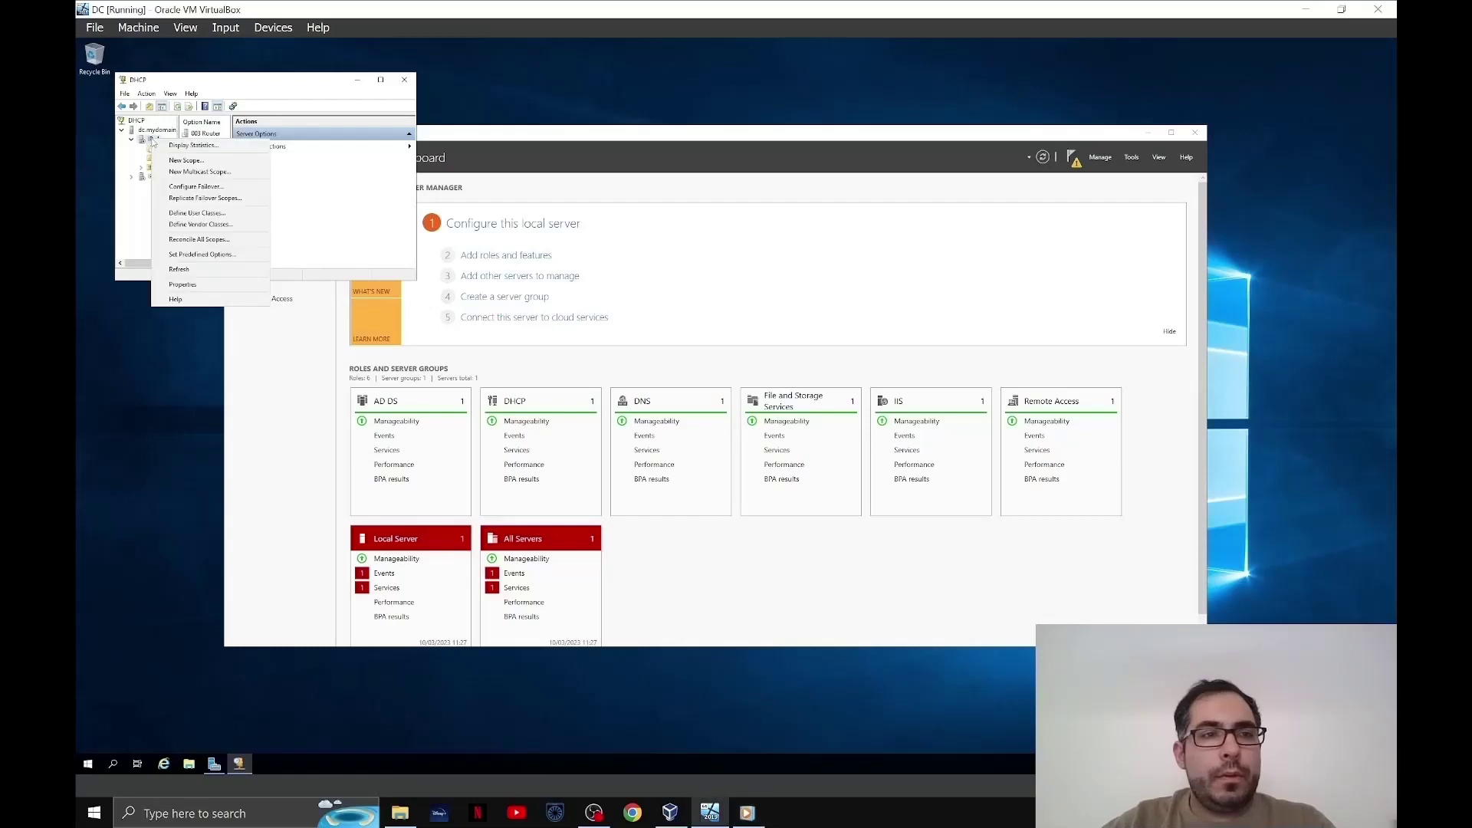
- Start the New Scope Wizard and name the scope '172.16.0.100-20'
left_click(212, 162)
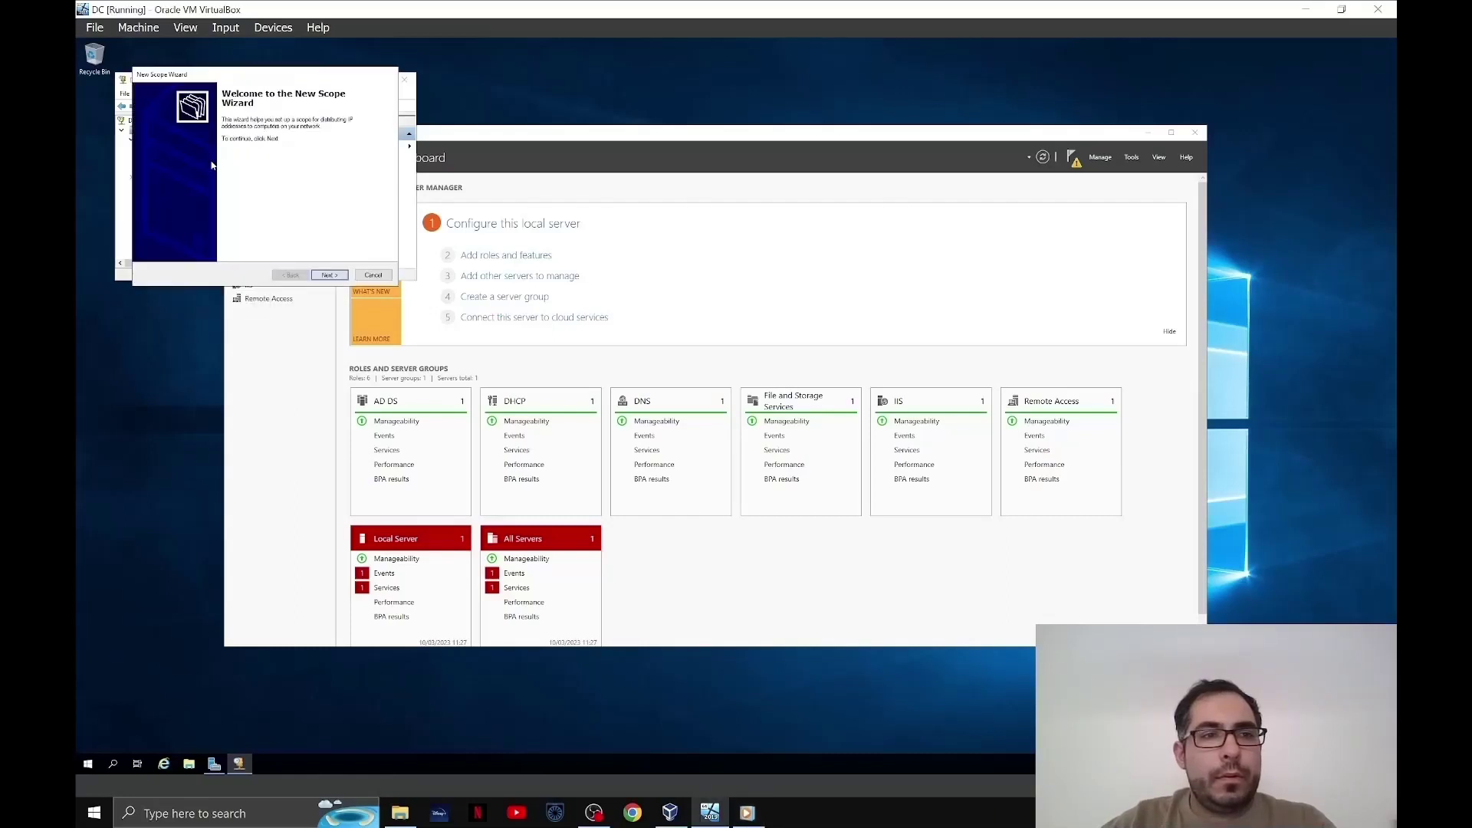
left_click(329, 274)
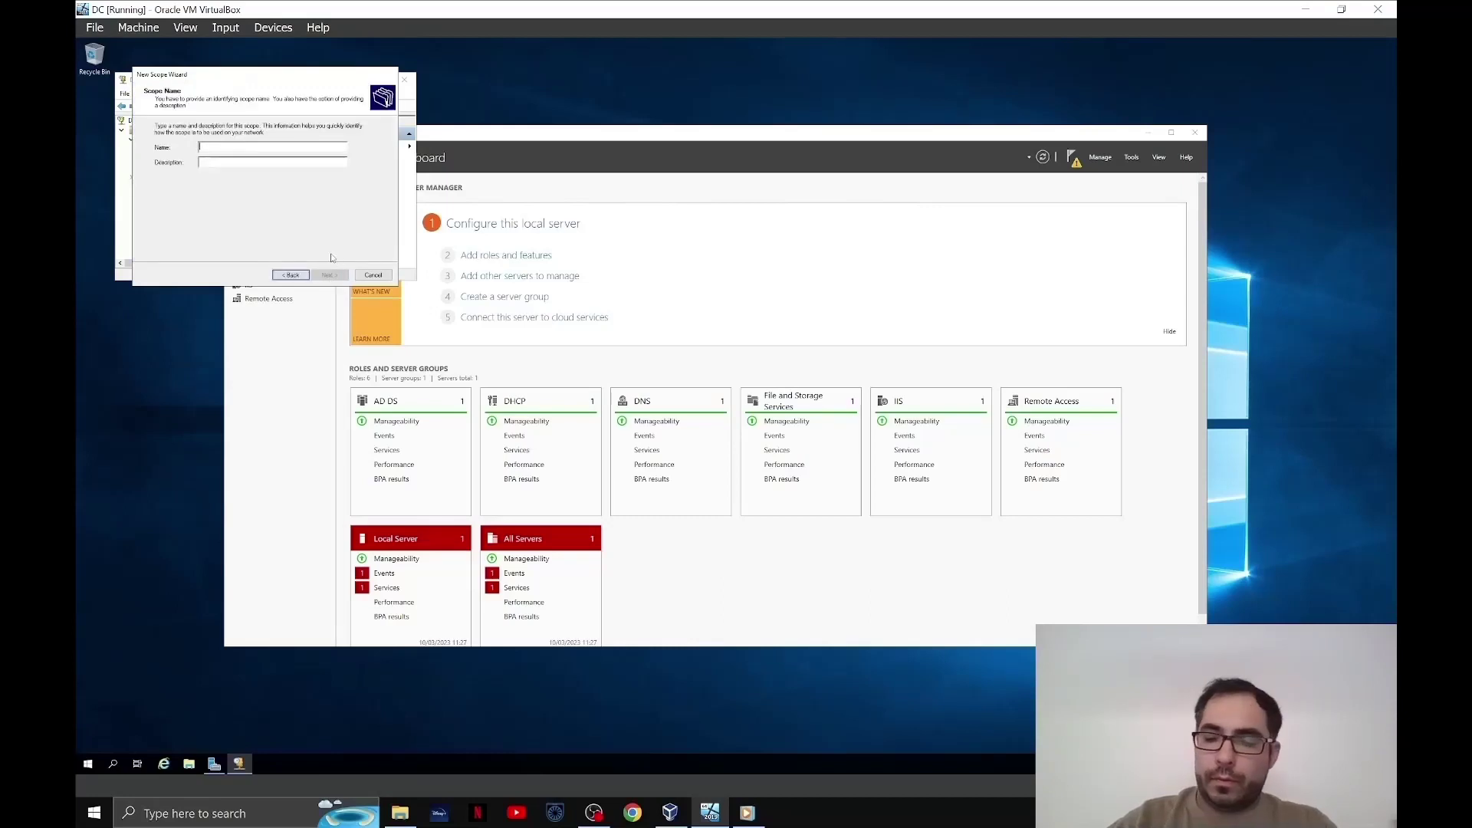
type("172.16.0.10")
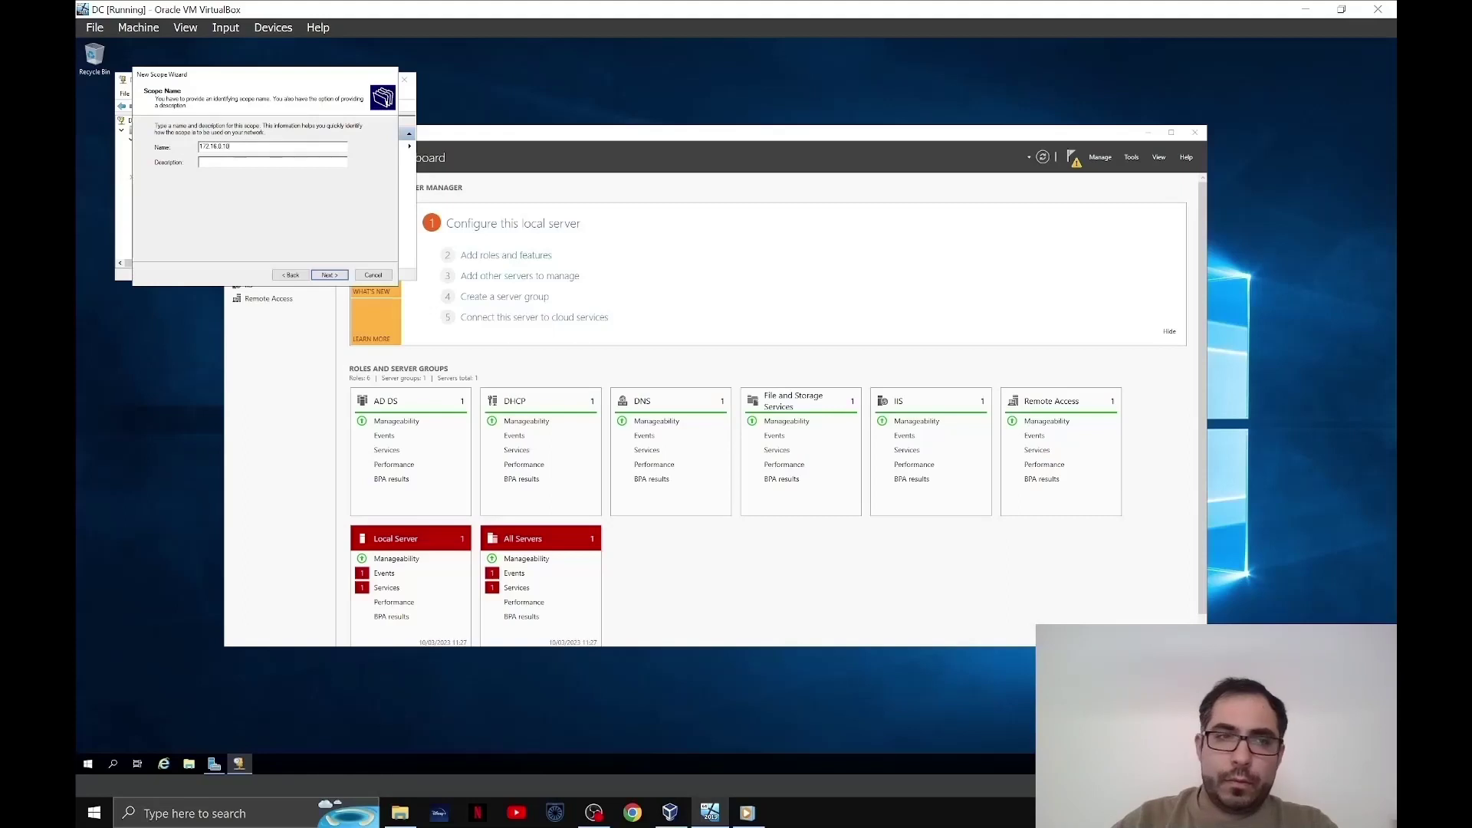
type("0-200")
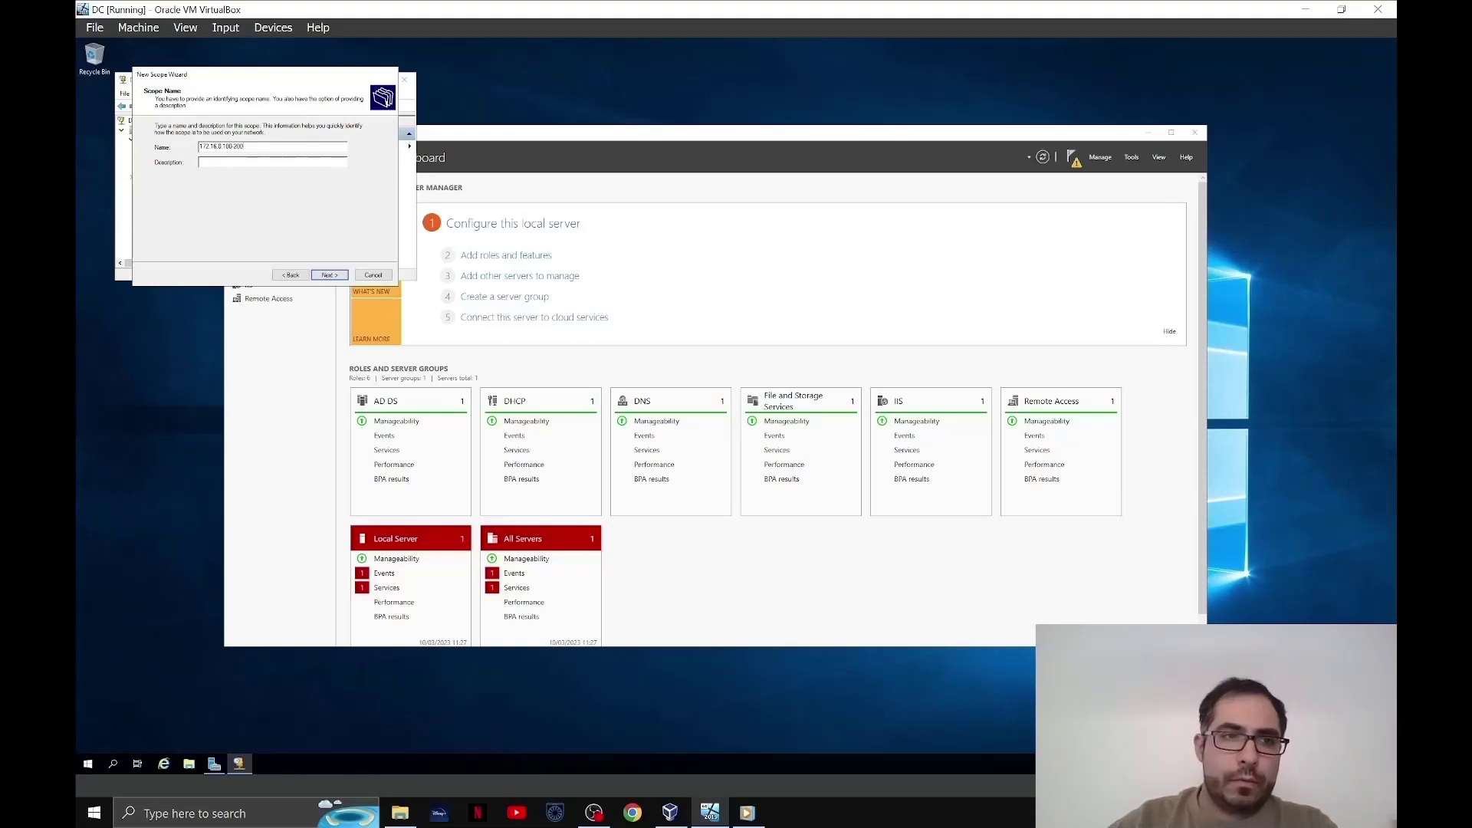
left_click(329, 274)
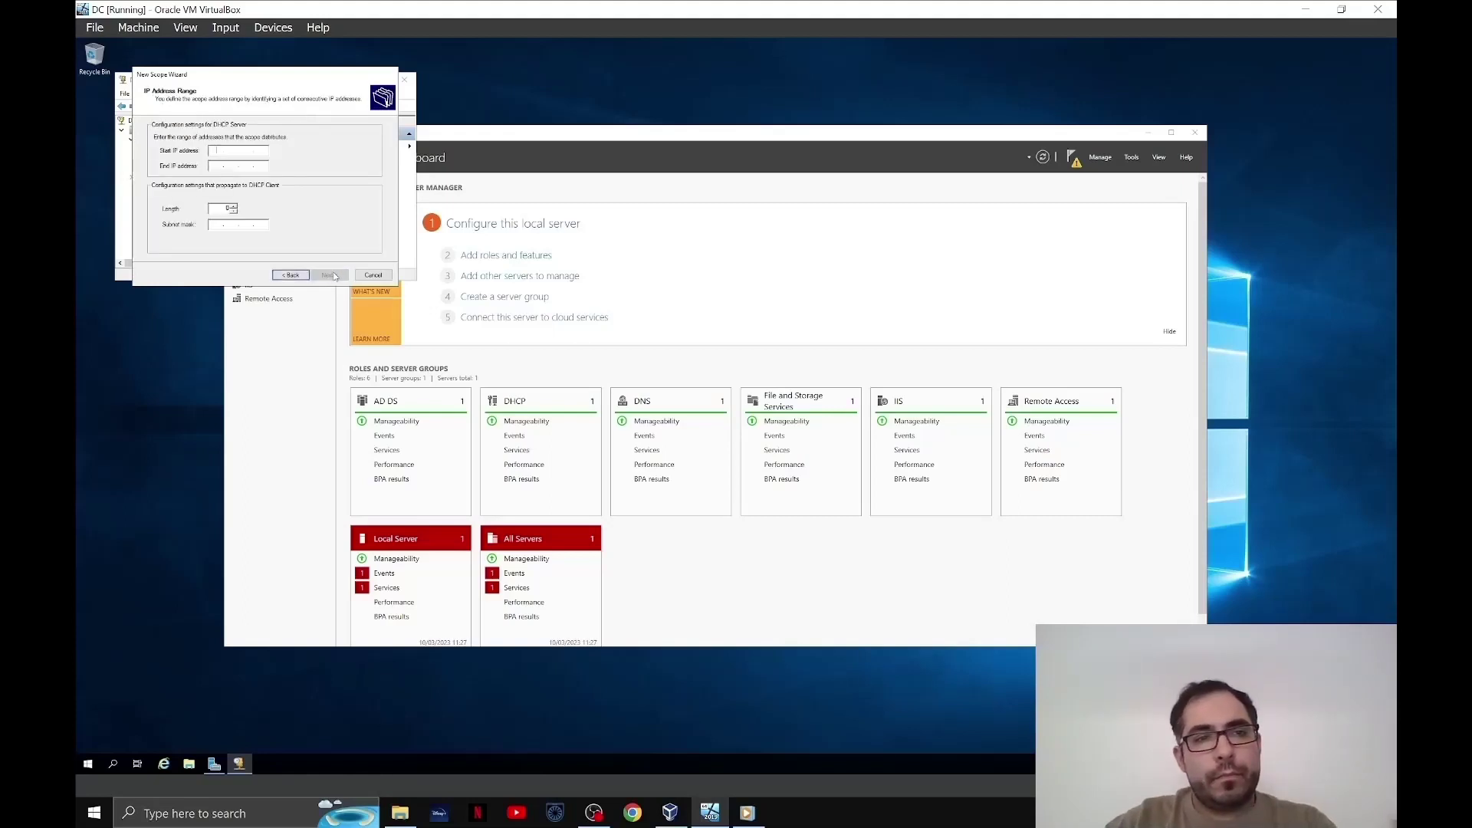
- Set the range 172.16.0.100–172.16.0.200 with prefix length 24, no exclusions, default lease
type("172")
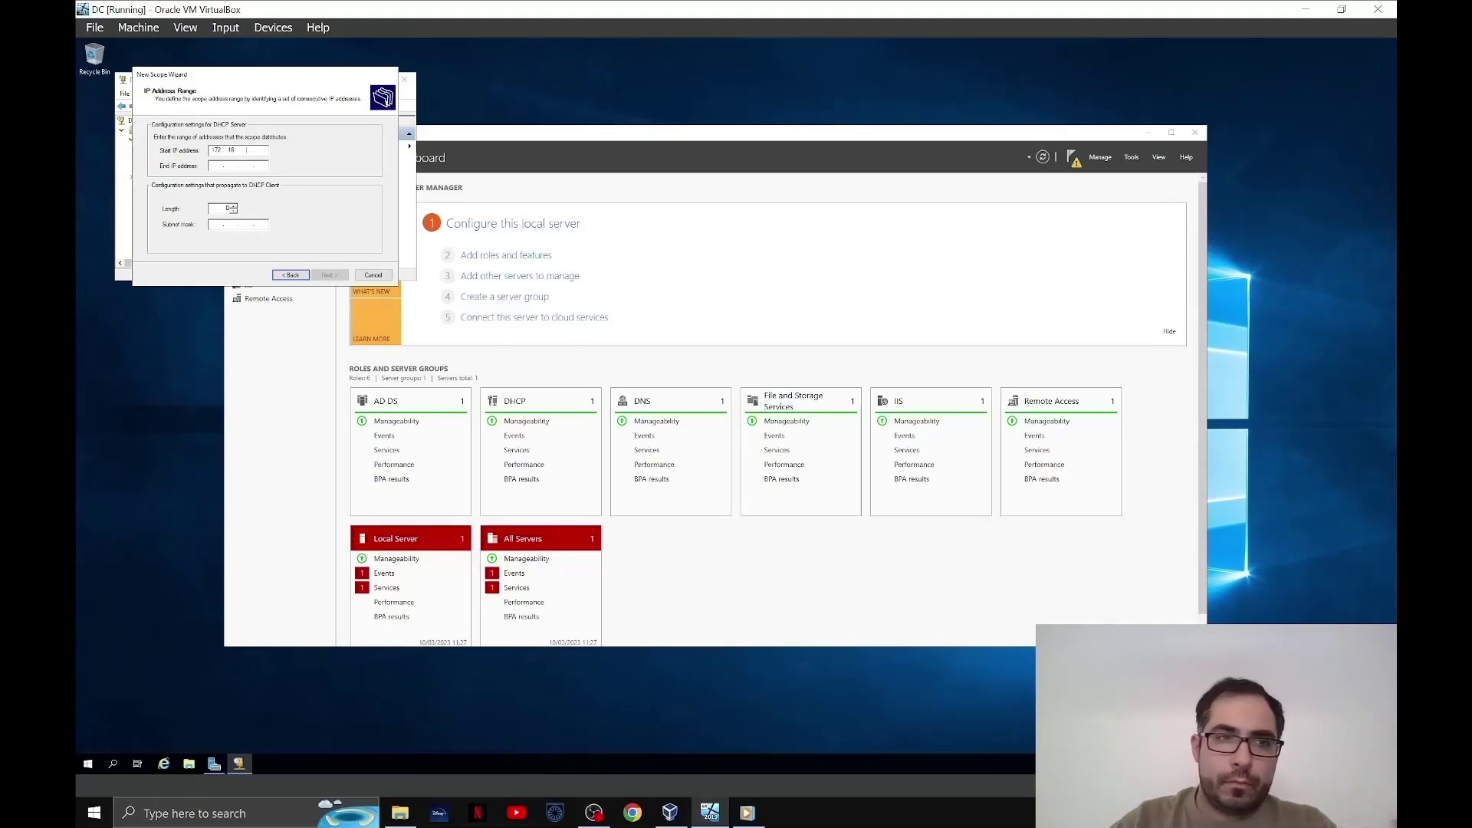
type(".16.0.100")
key("Tab")
type("1")
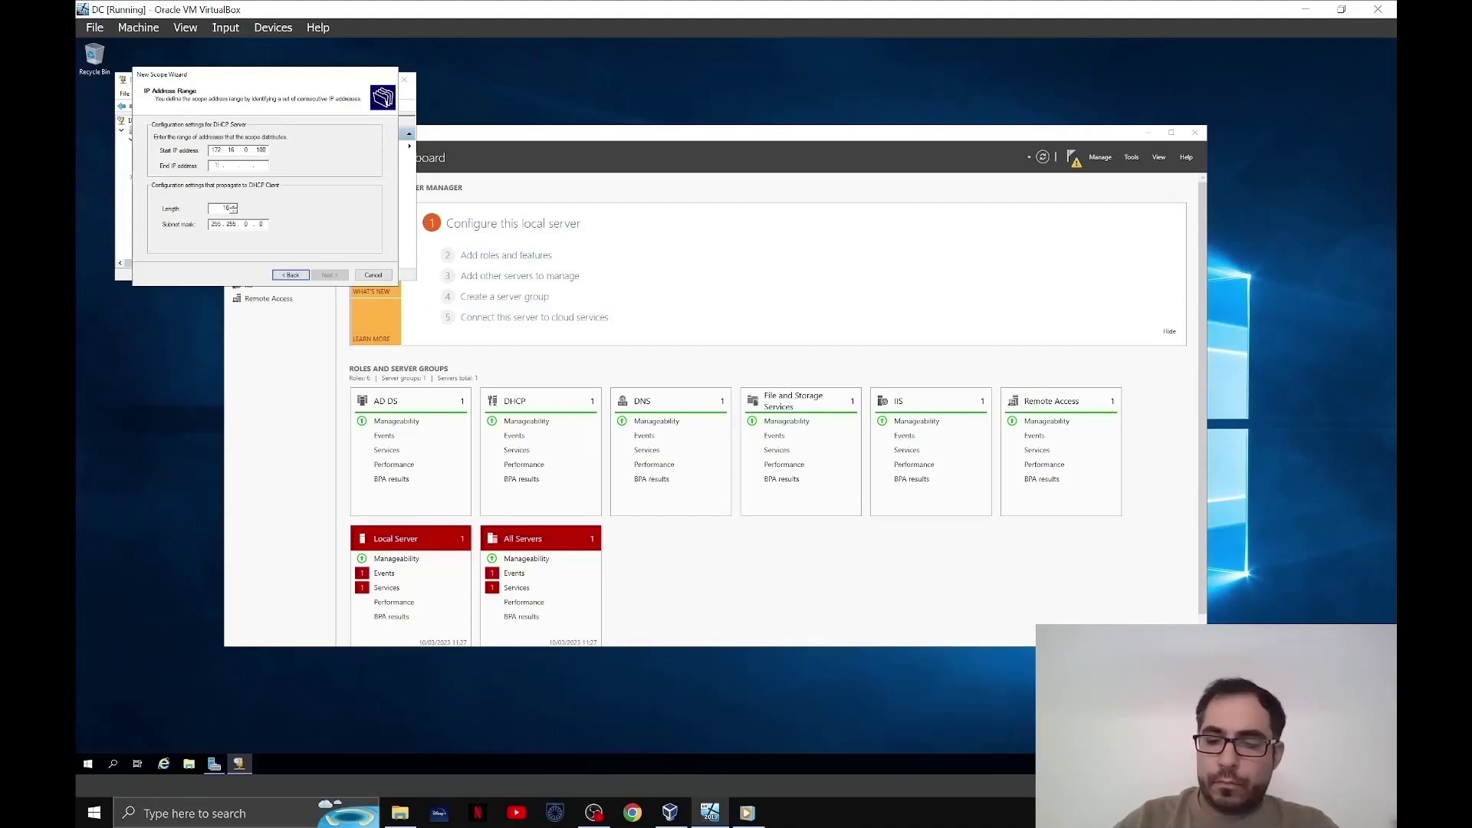
type("7")
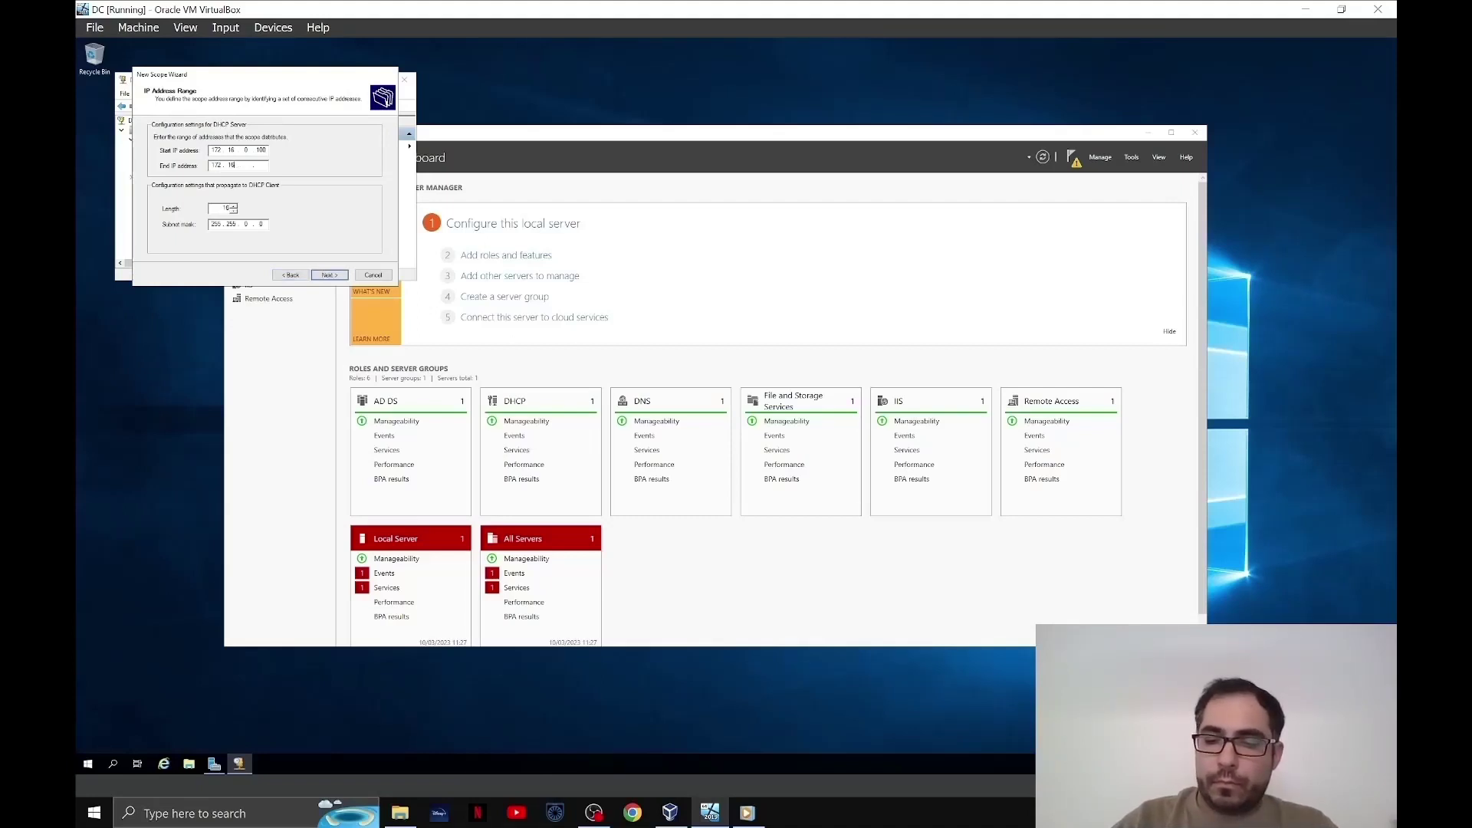
type("2 . 16 . 0 . 2")
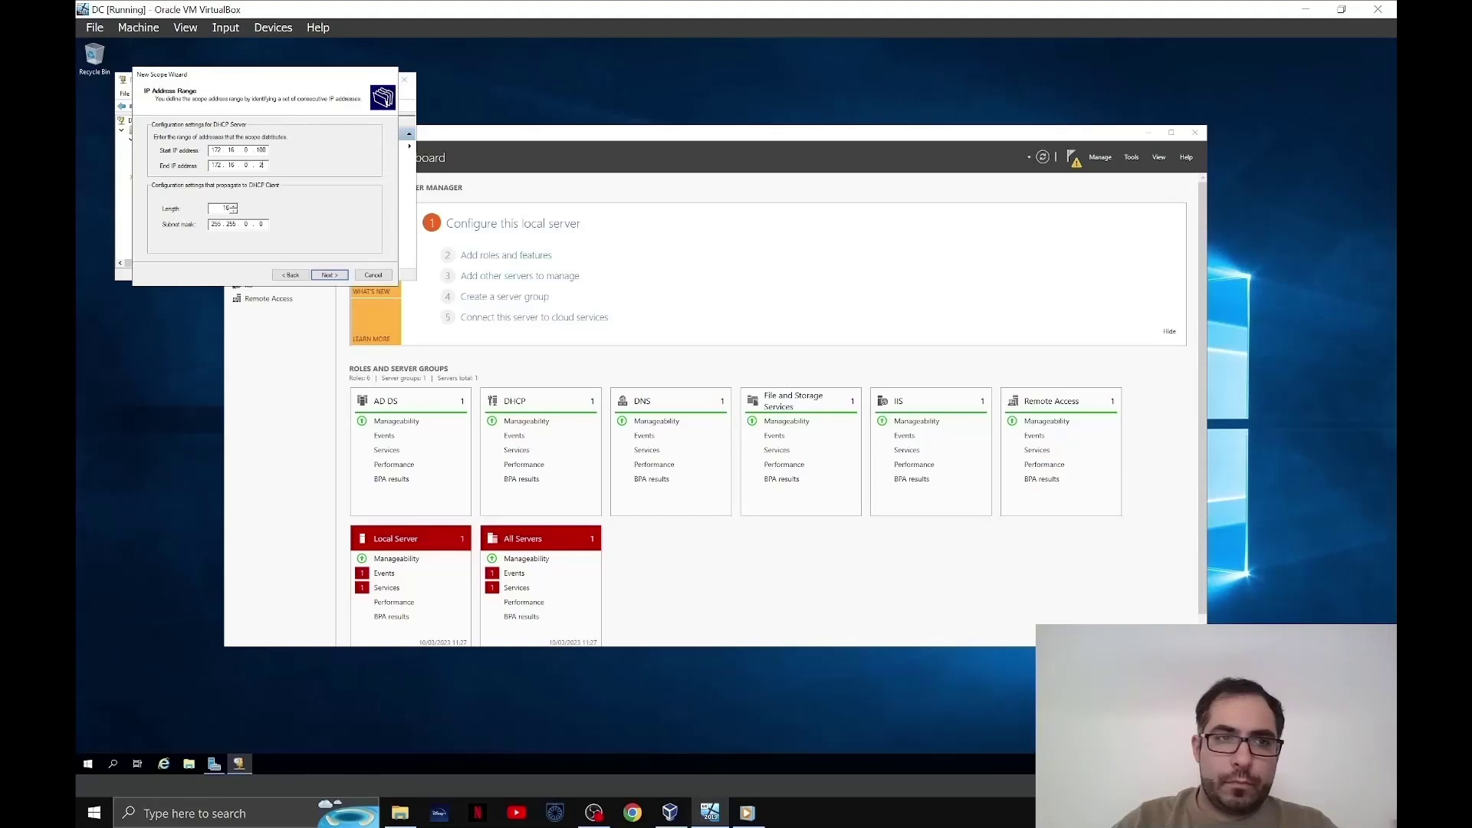
type("00")
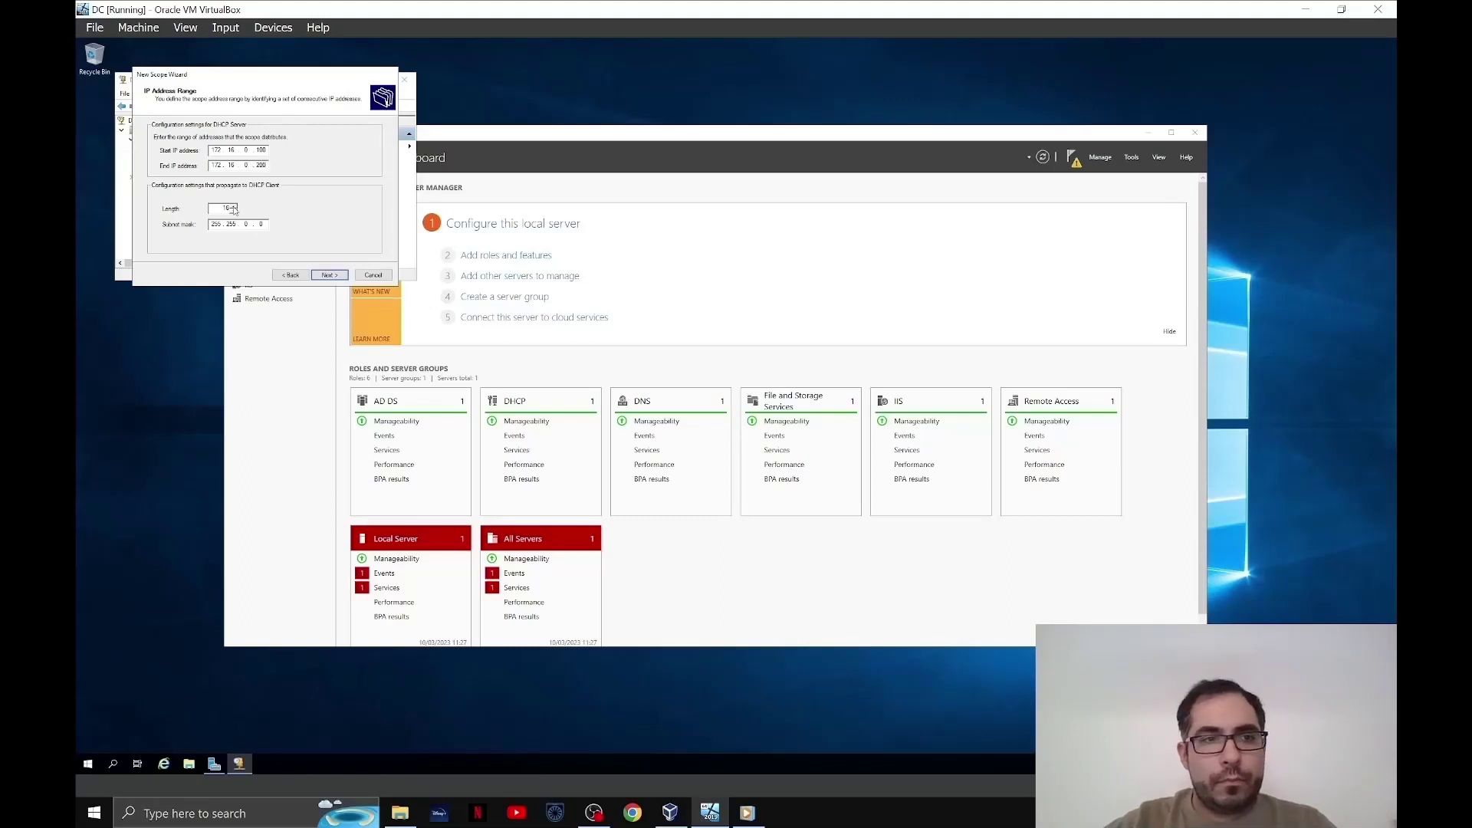
double_click(227, 208)
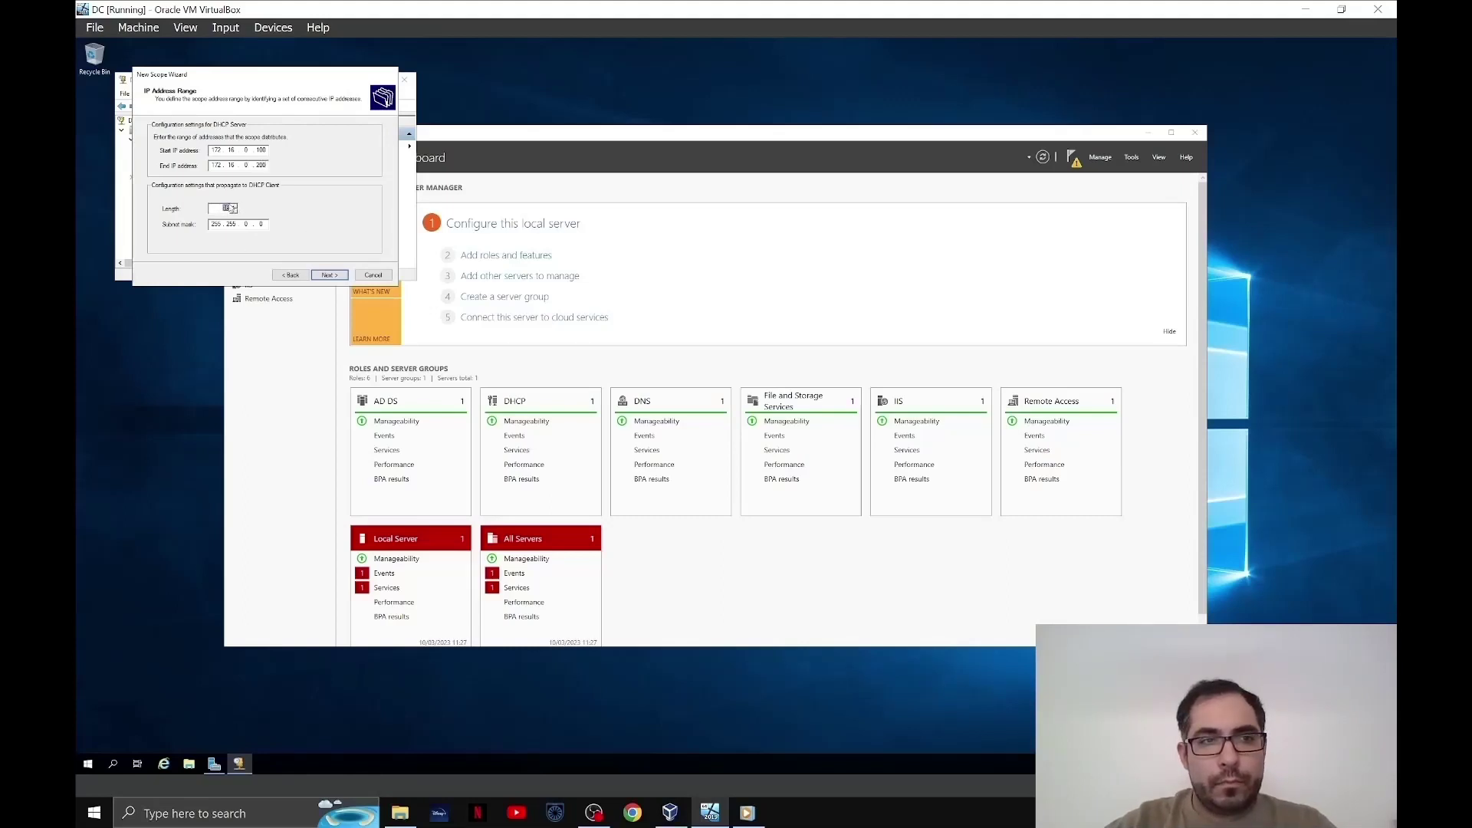
type("24")
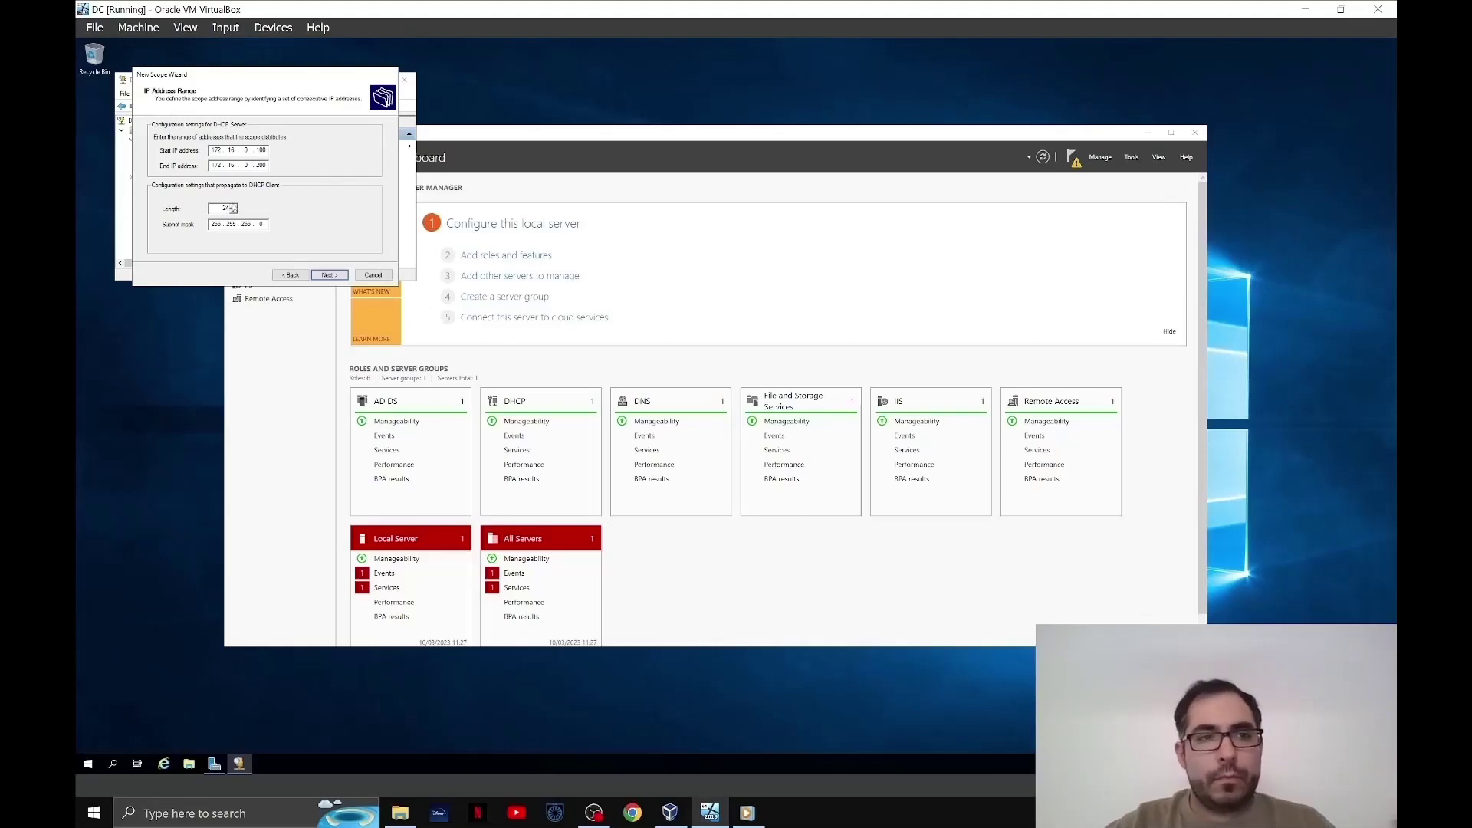
left_click(330, 275)
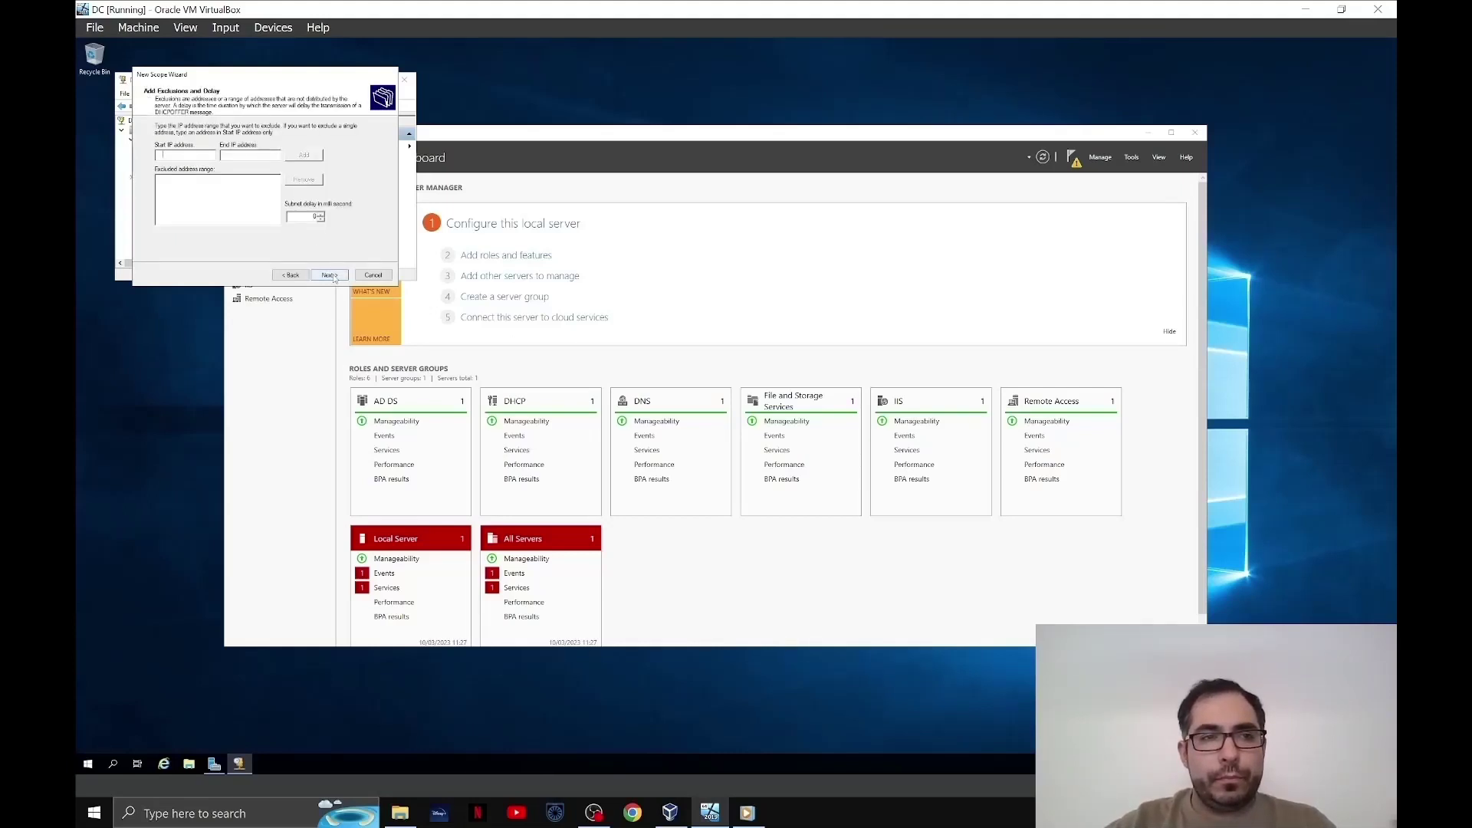
left_click(331, 275)
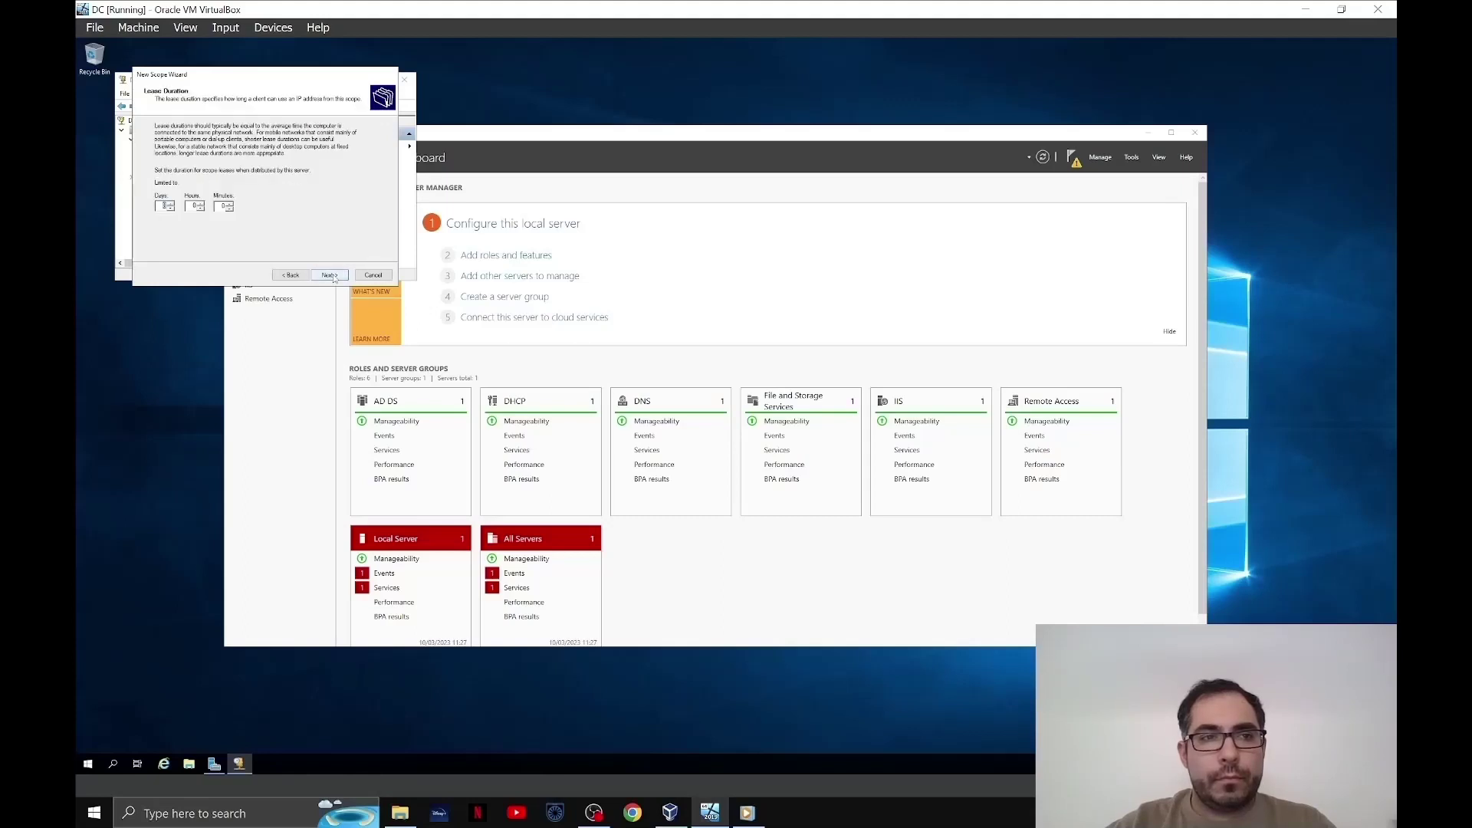
left_click(331, 275)
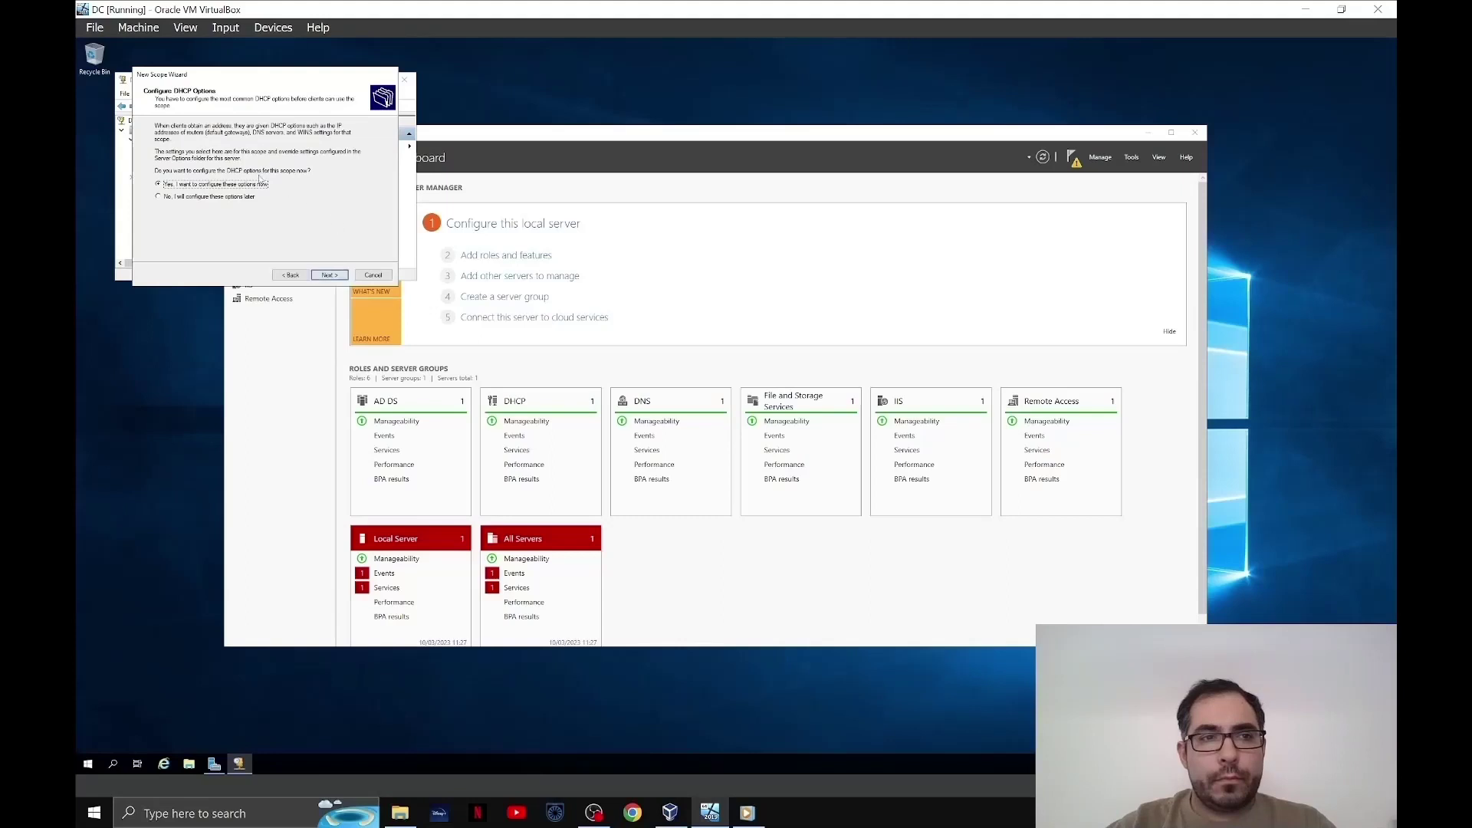
- Add router and DNS server 172.16.0.1, skip WINS, and activate the scope
left_click(328, 275)
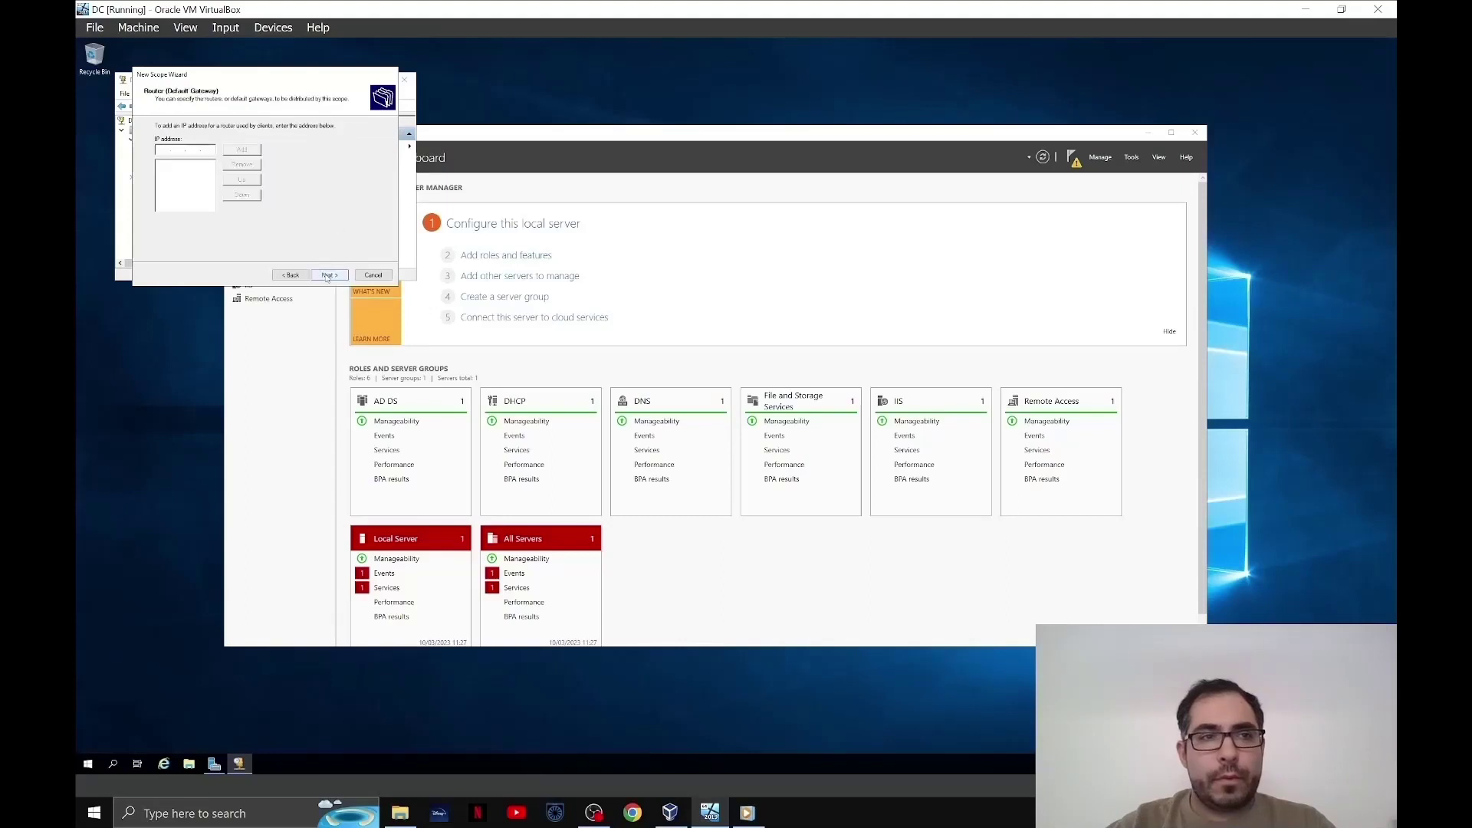
type("172.16.0.1")
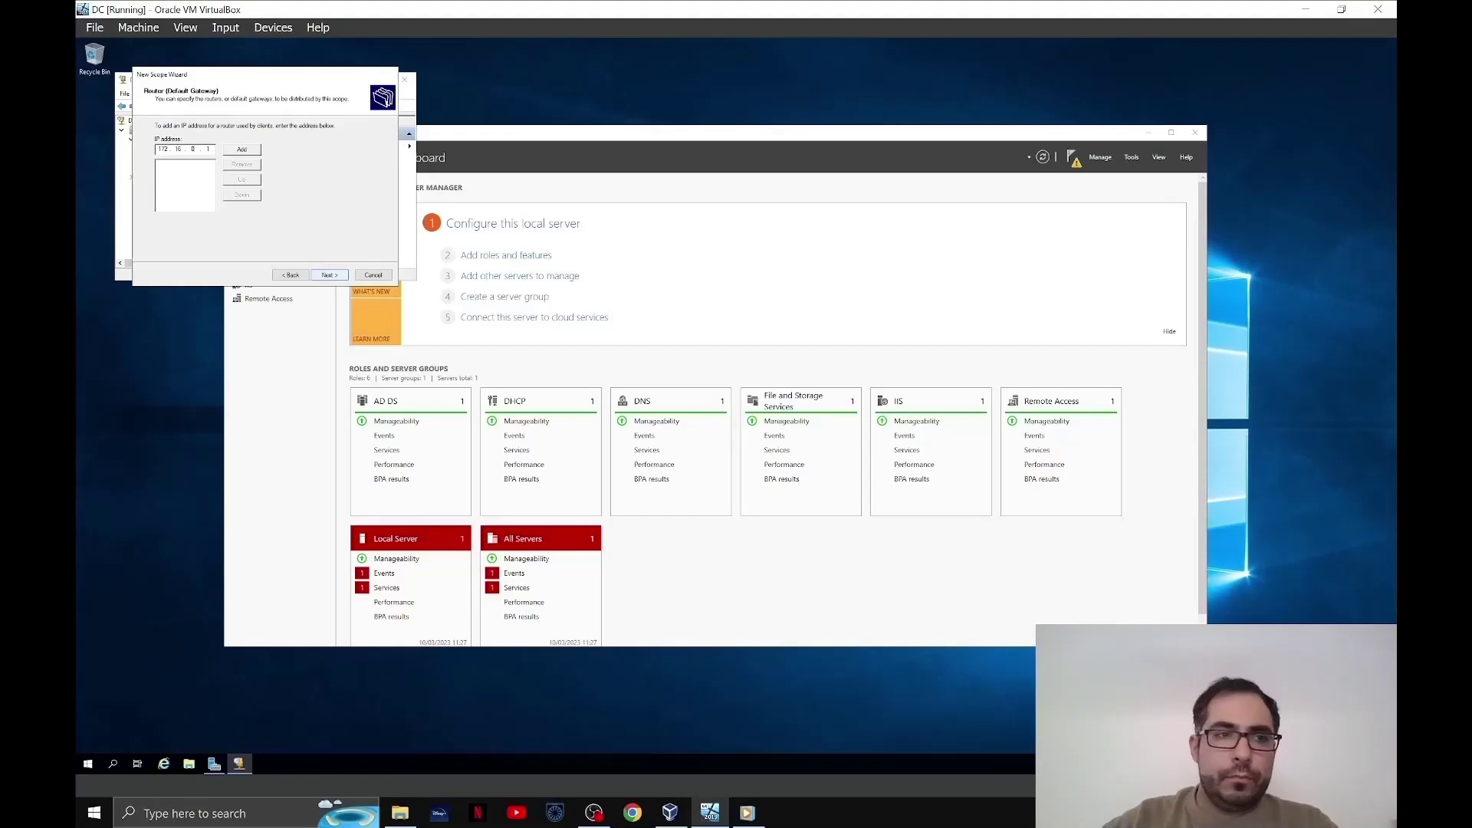
left_click(330, 275)
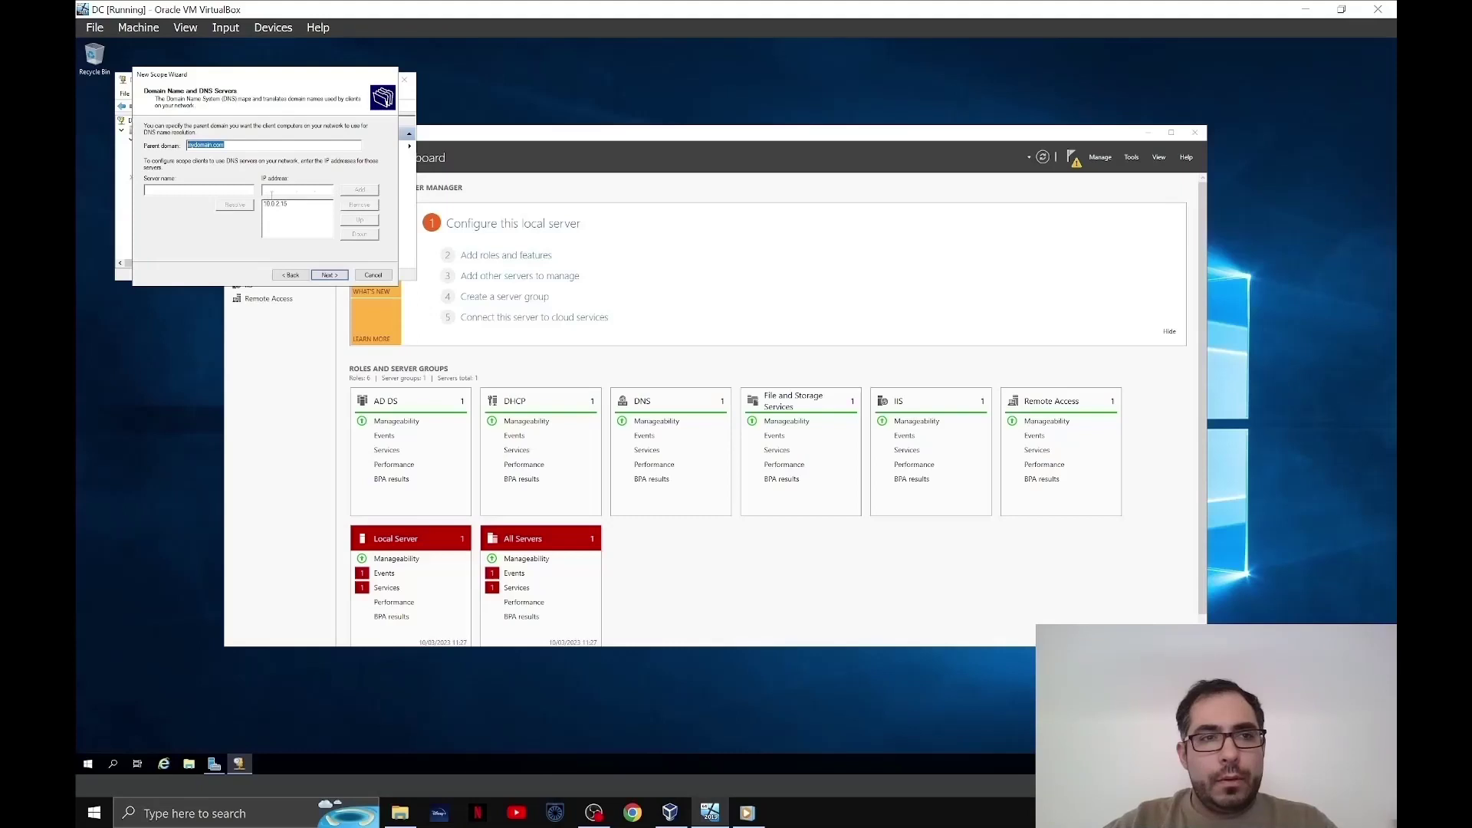
left_click(271, 191)
type("172.")
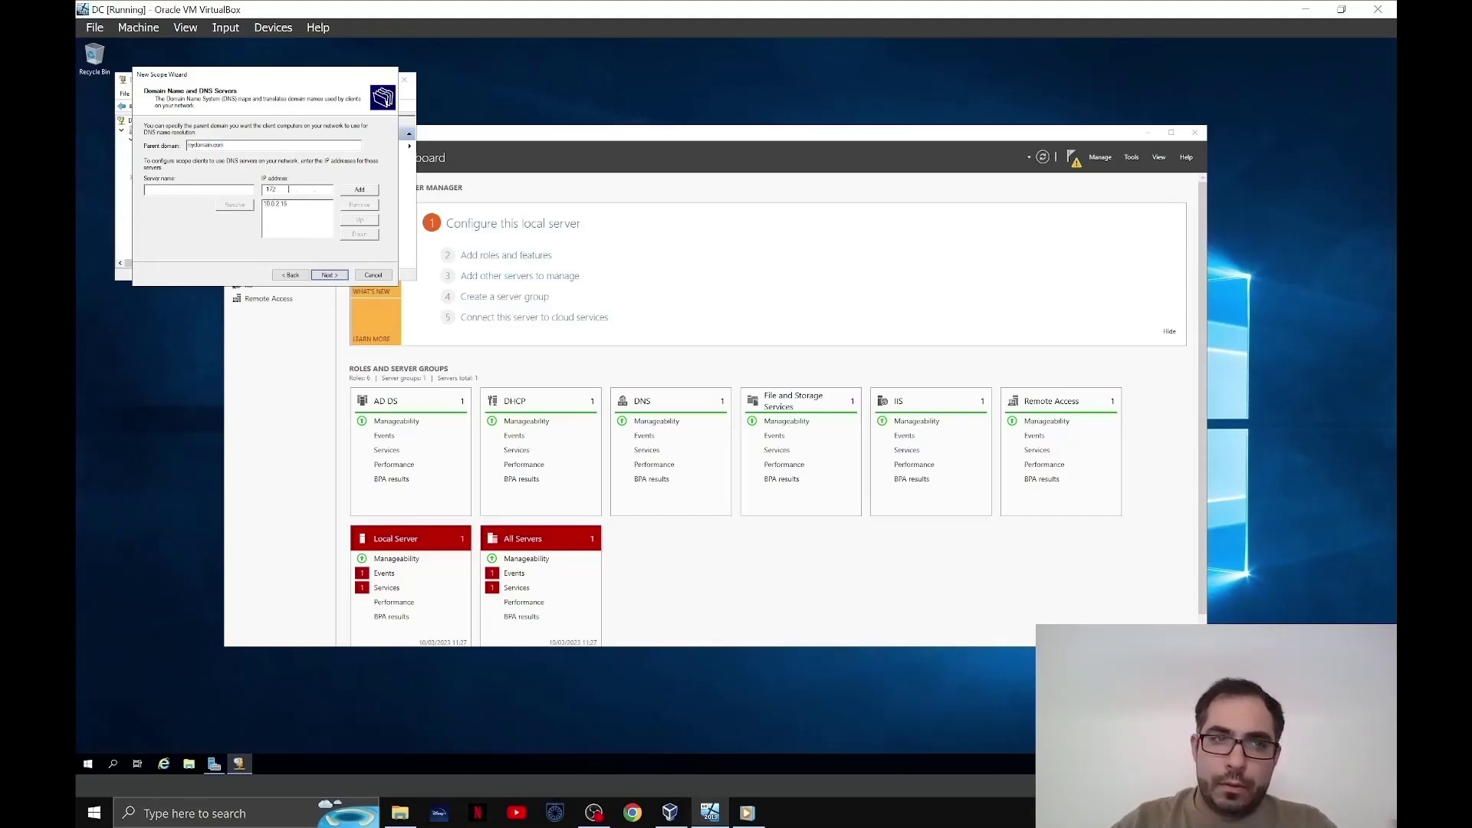
type("16.0.1")
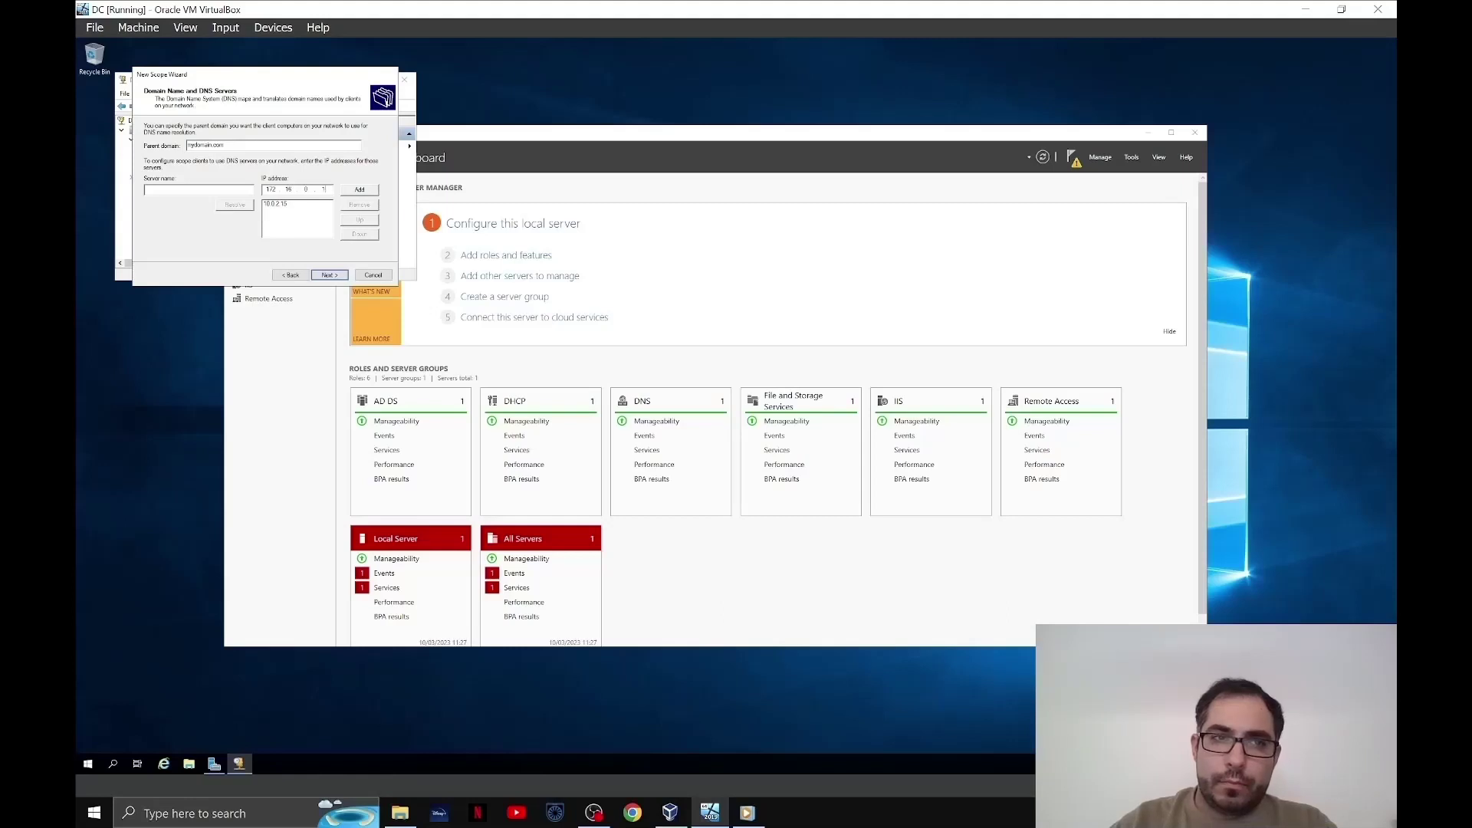
key("Return")
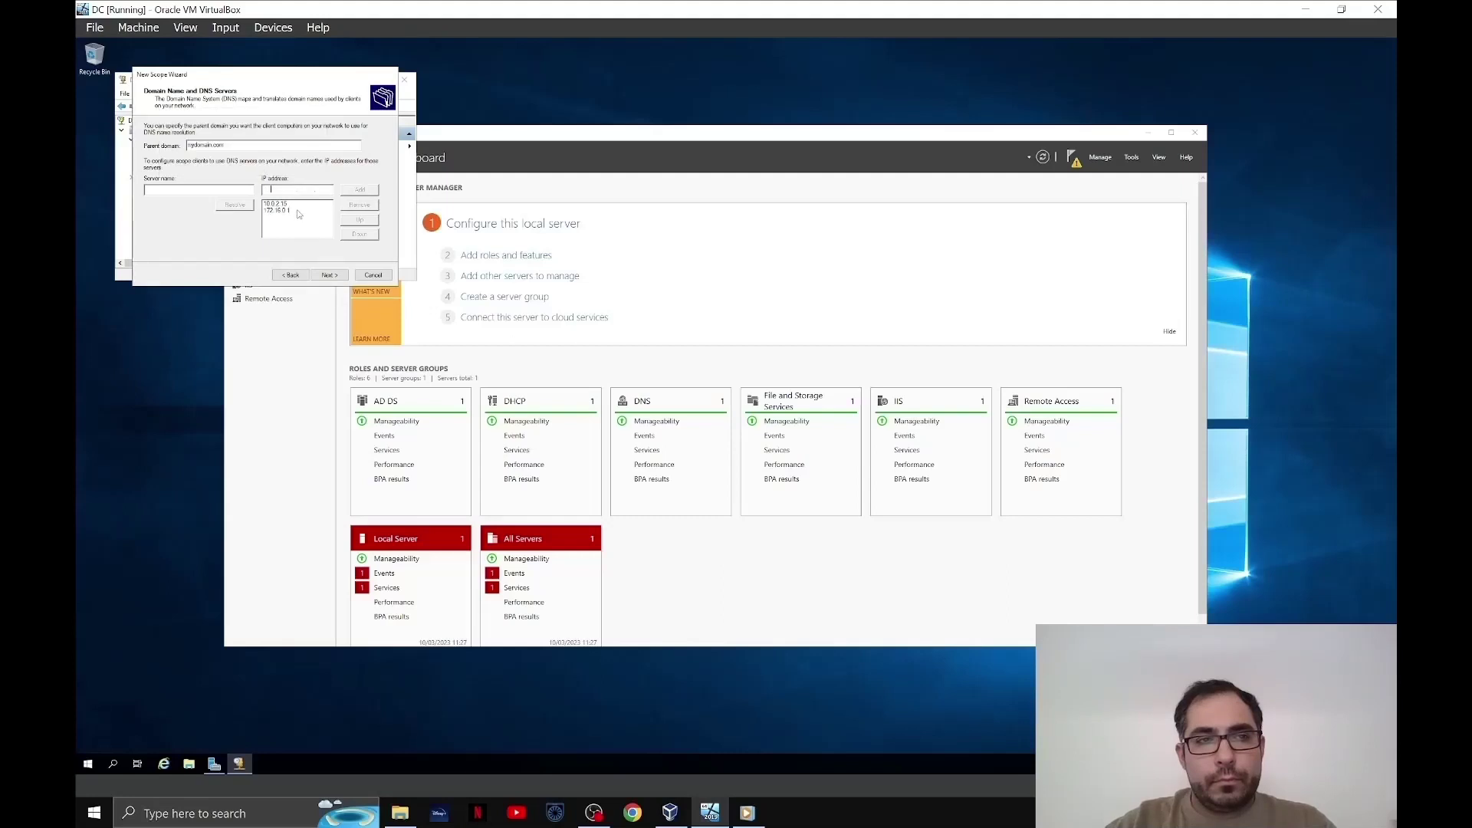
left_click(330, 275)
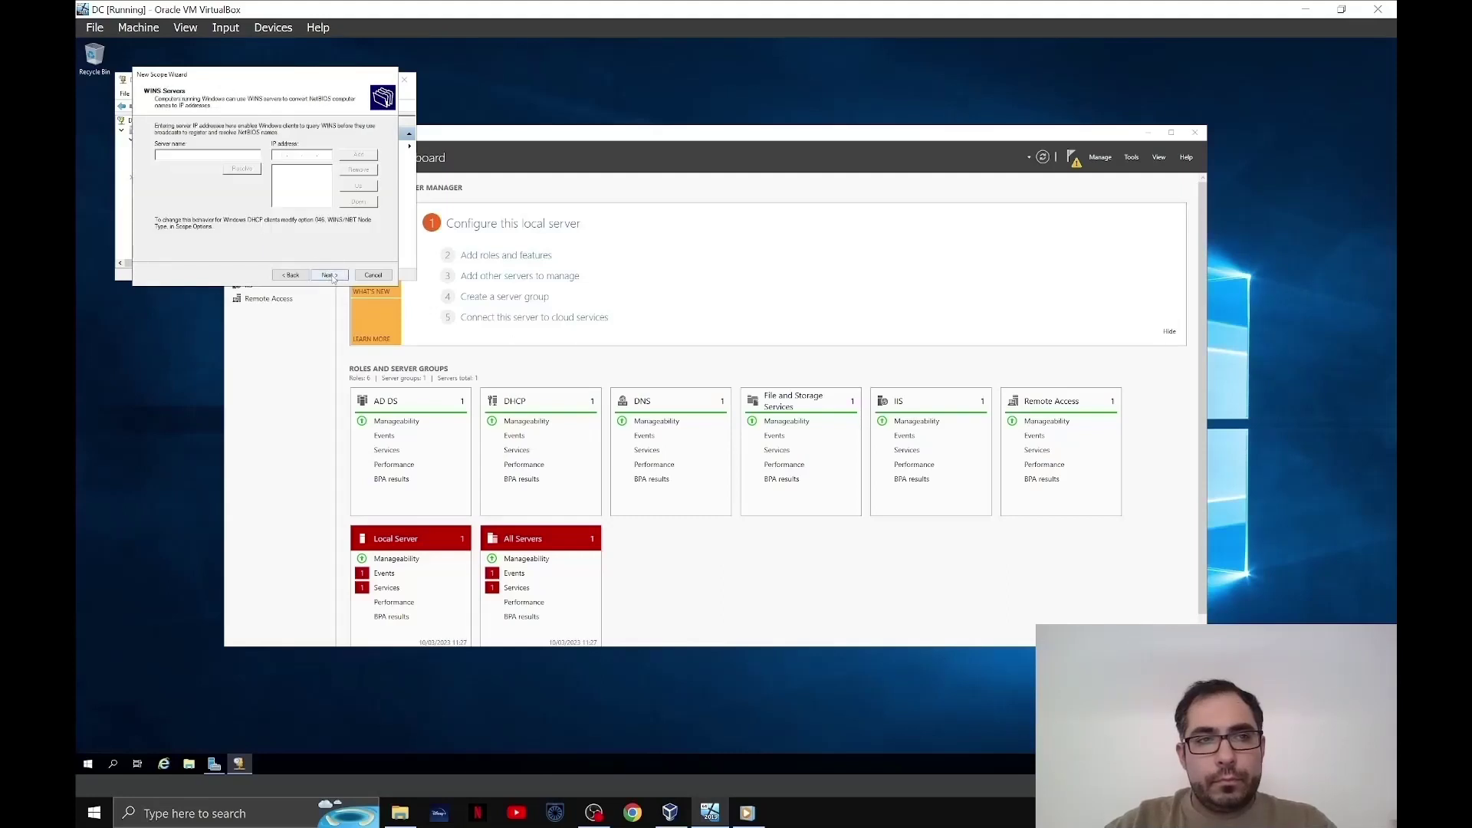
left_click(330, 275)
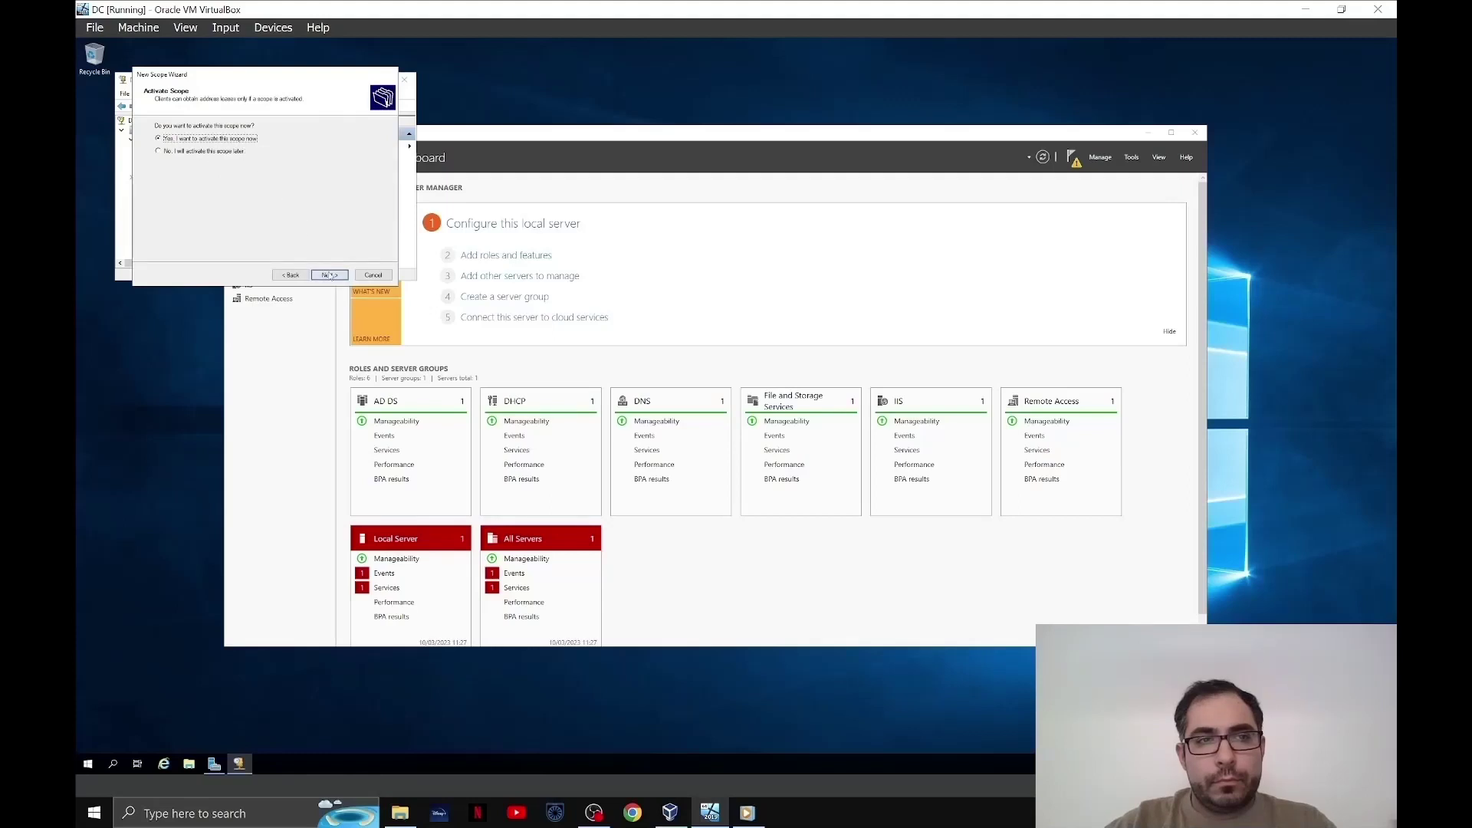
left_click(330, 275)
left_click(330, 276)
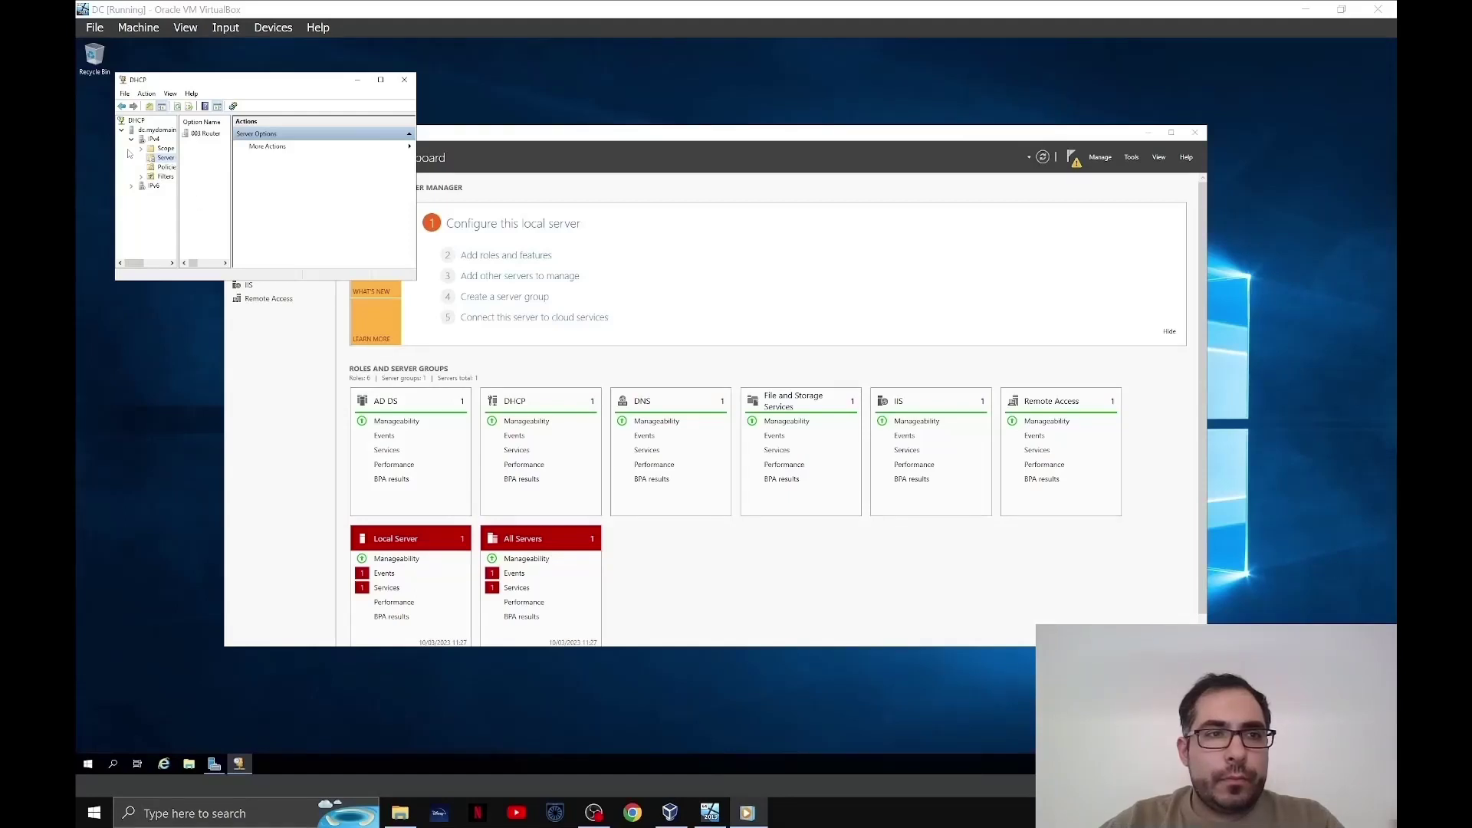
- Authorize the dc.mydomain DHCP server, refresh it, and close the DHCP console
right_click(150, 131)
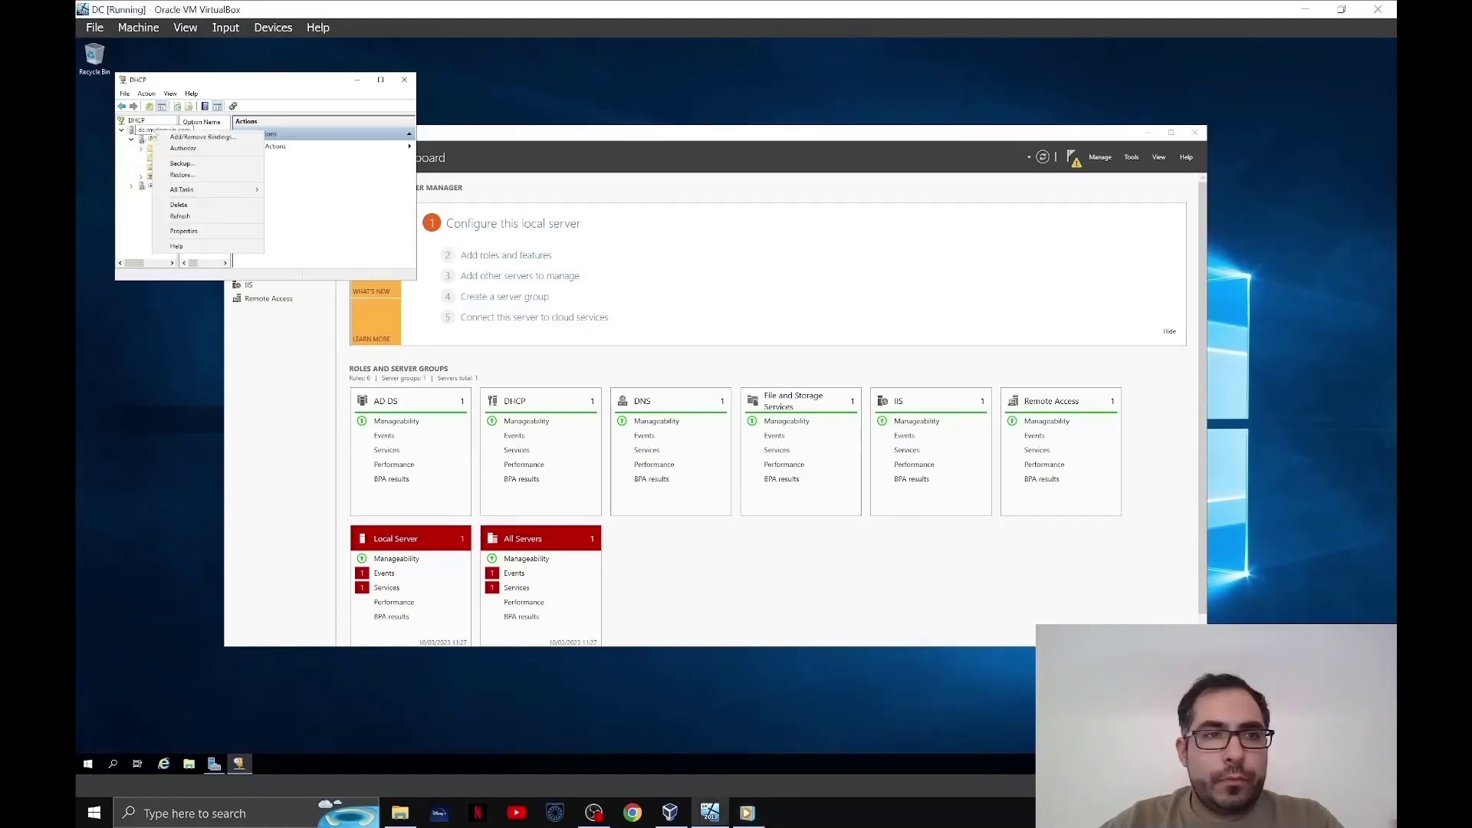
left_click(201, 149)
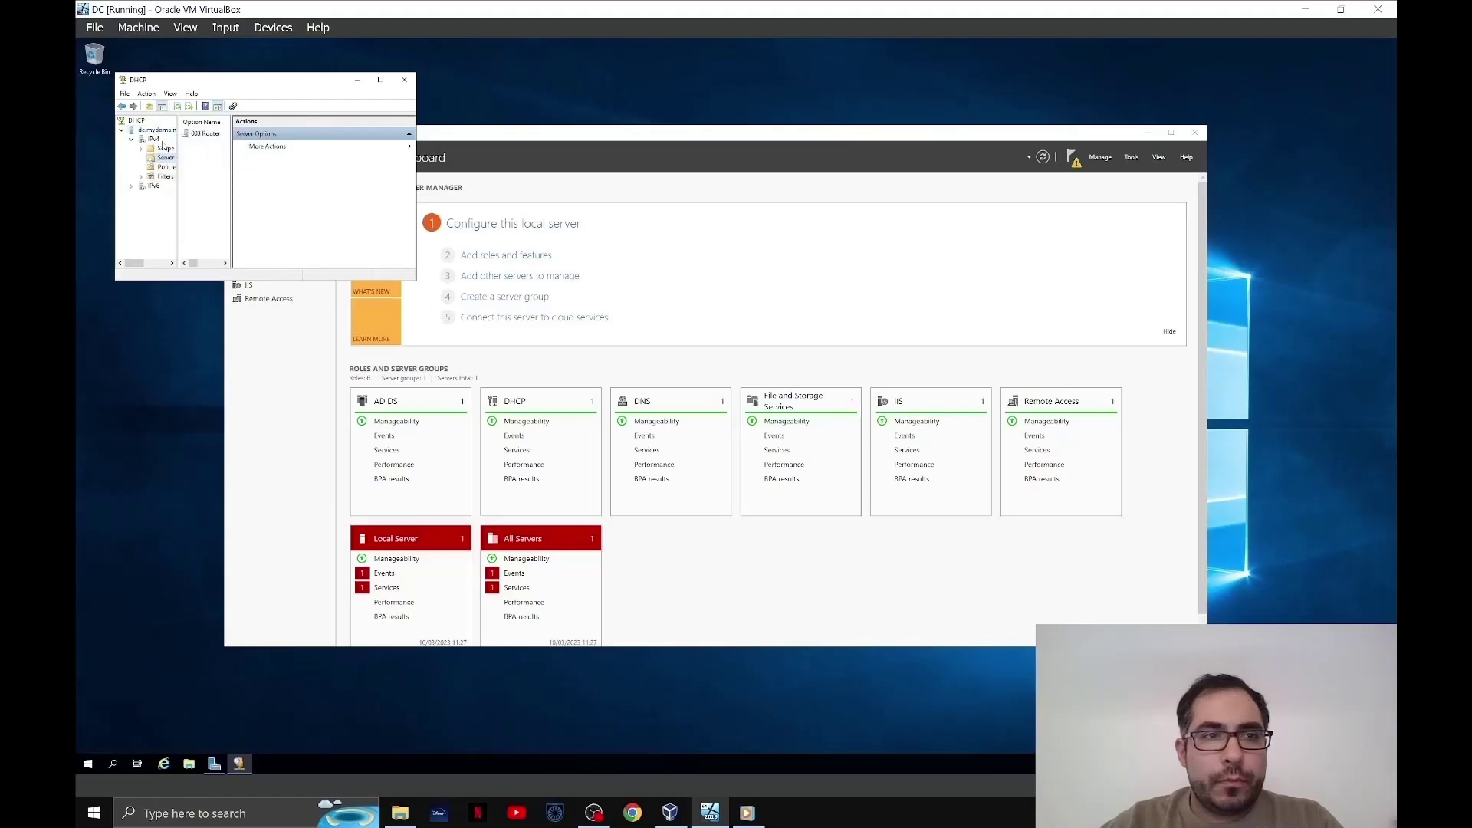
right_click(156, 134)
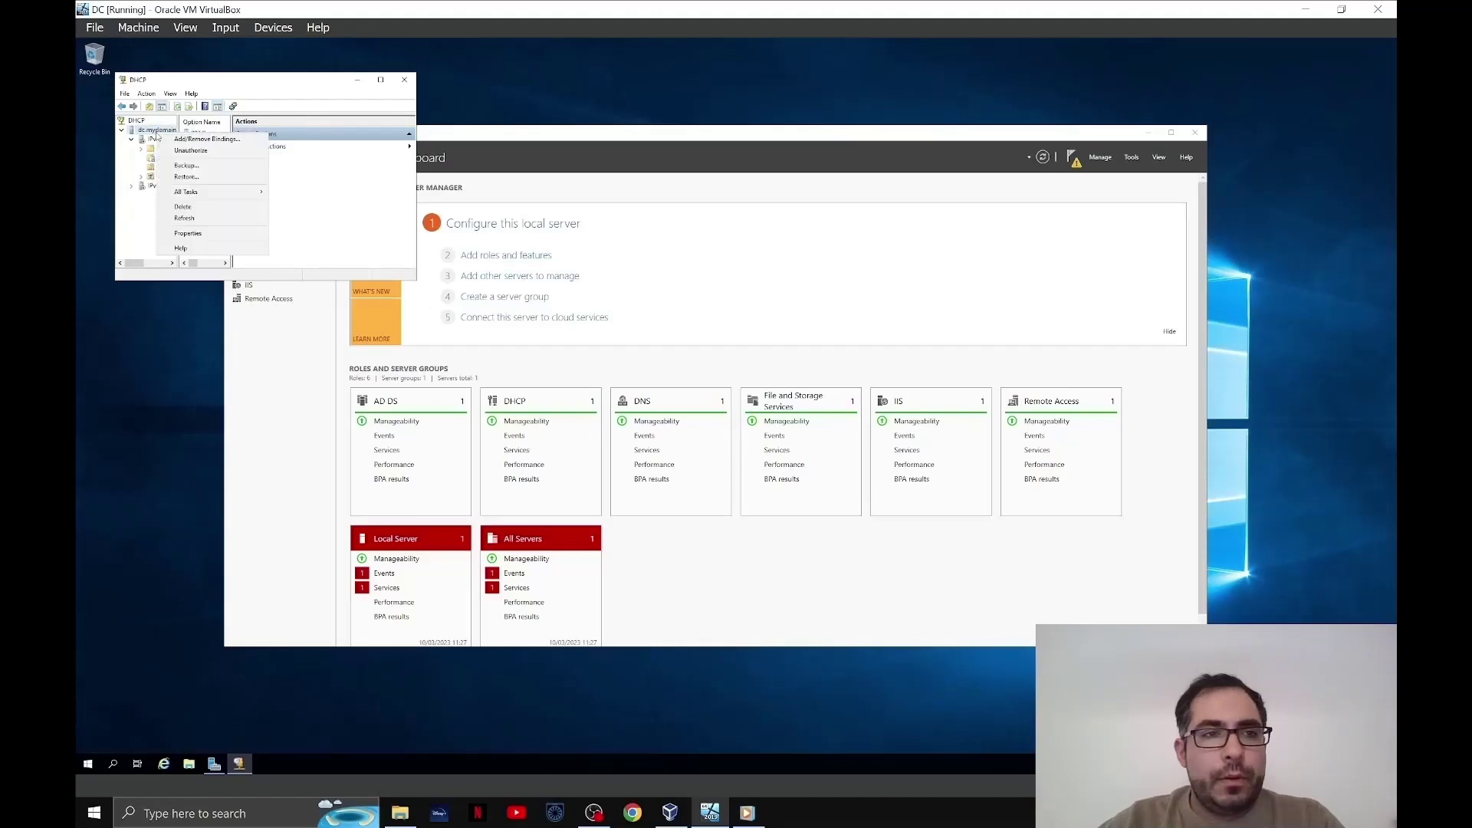
left_click(206, 220)
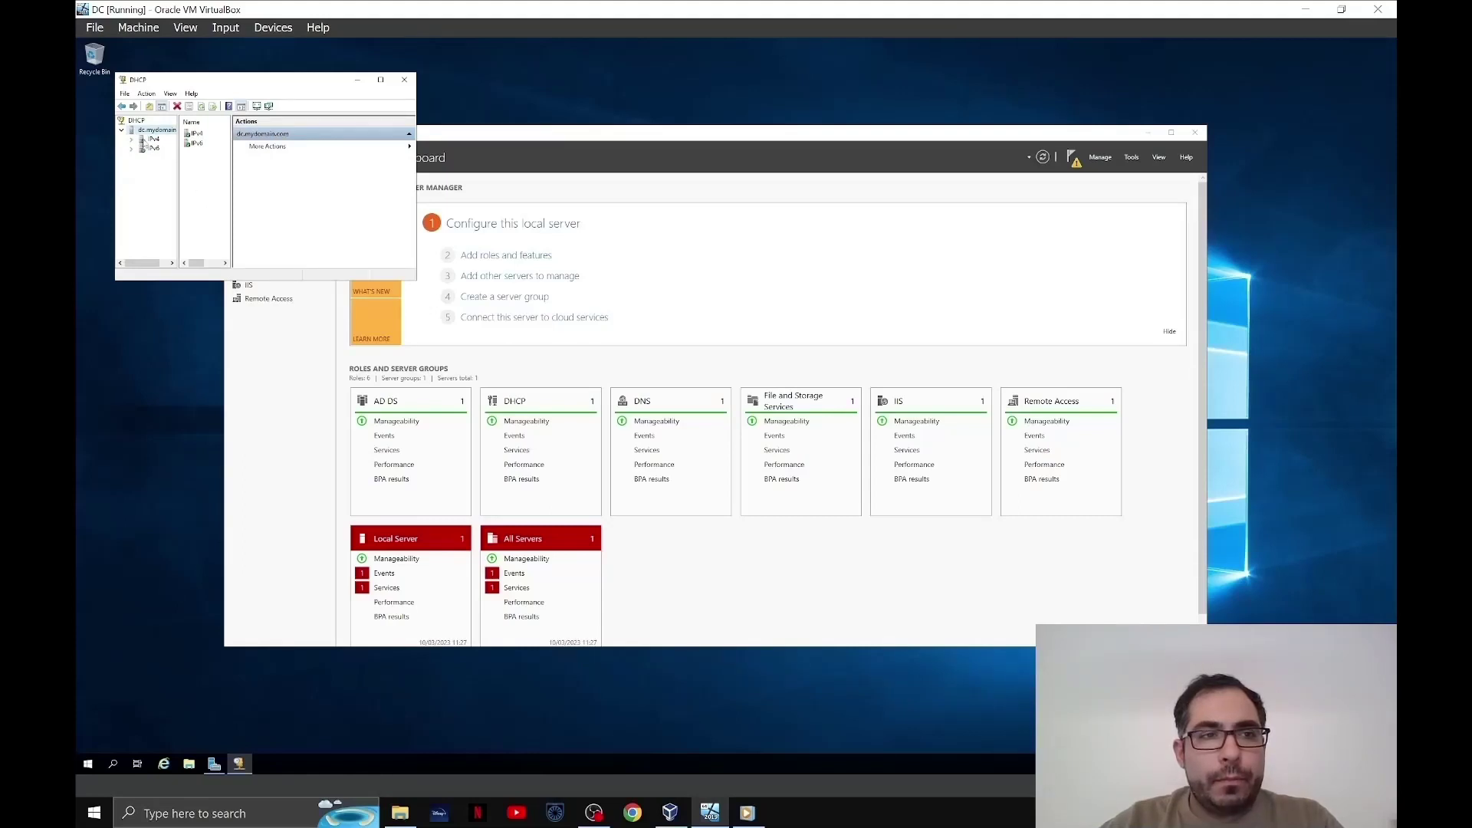
key("alt+Tab")
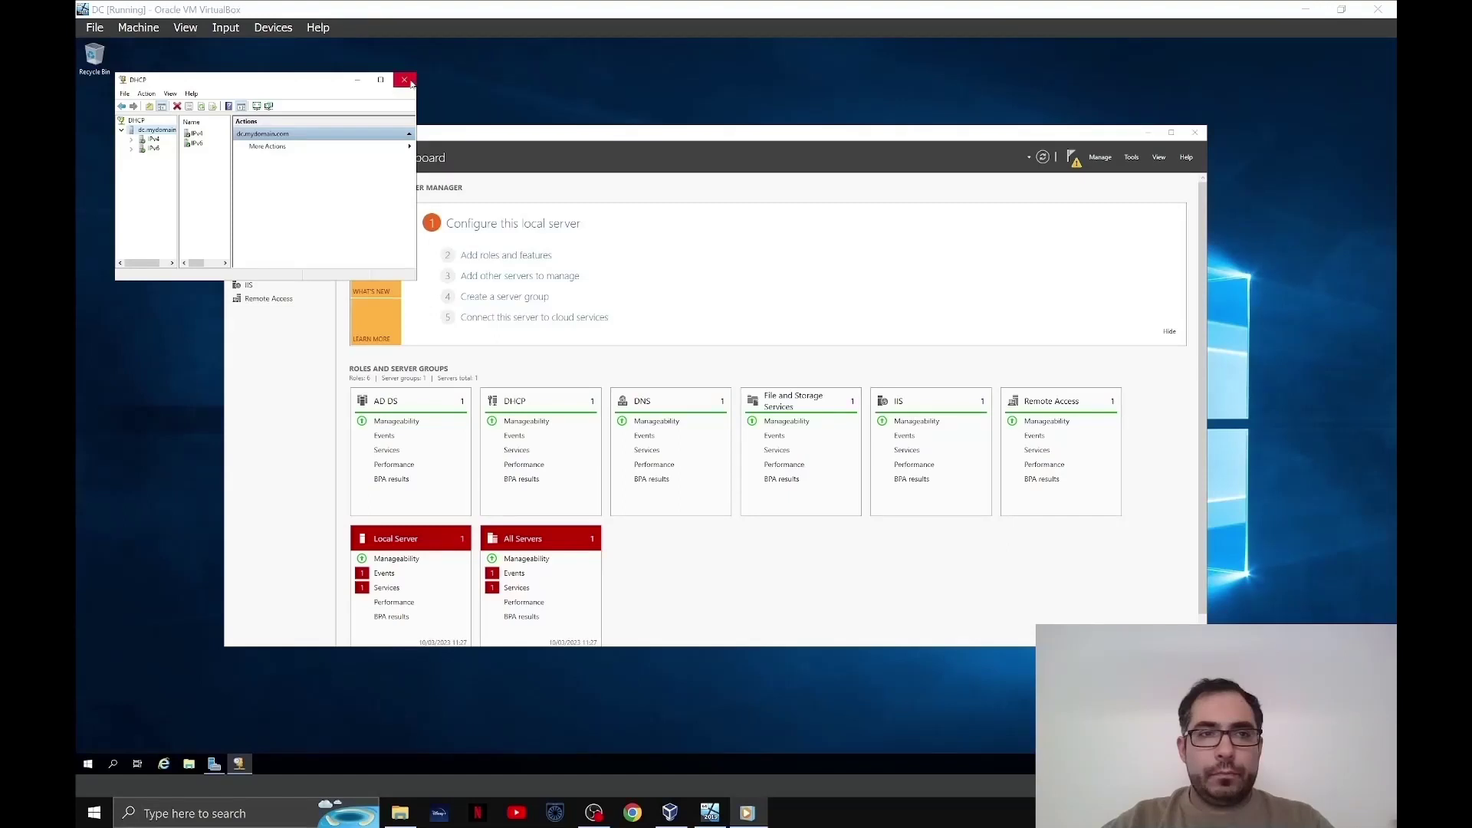
left_click(405, 79)
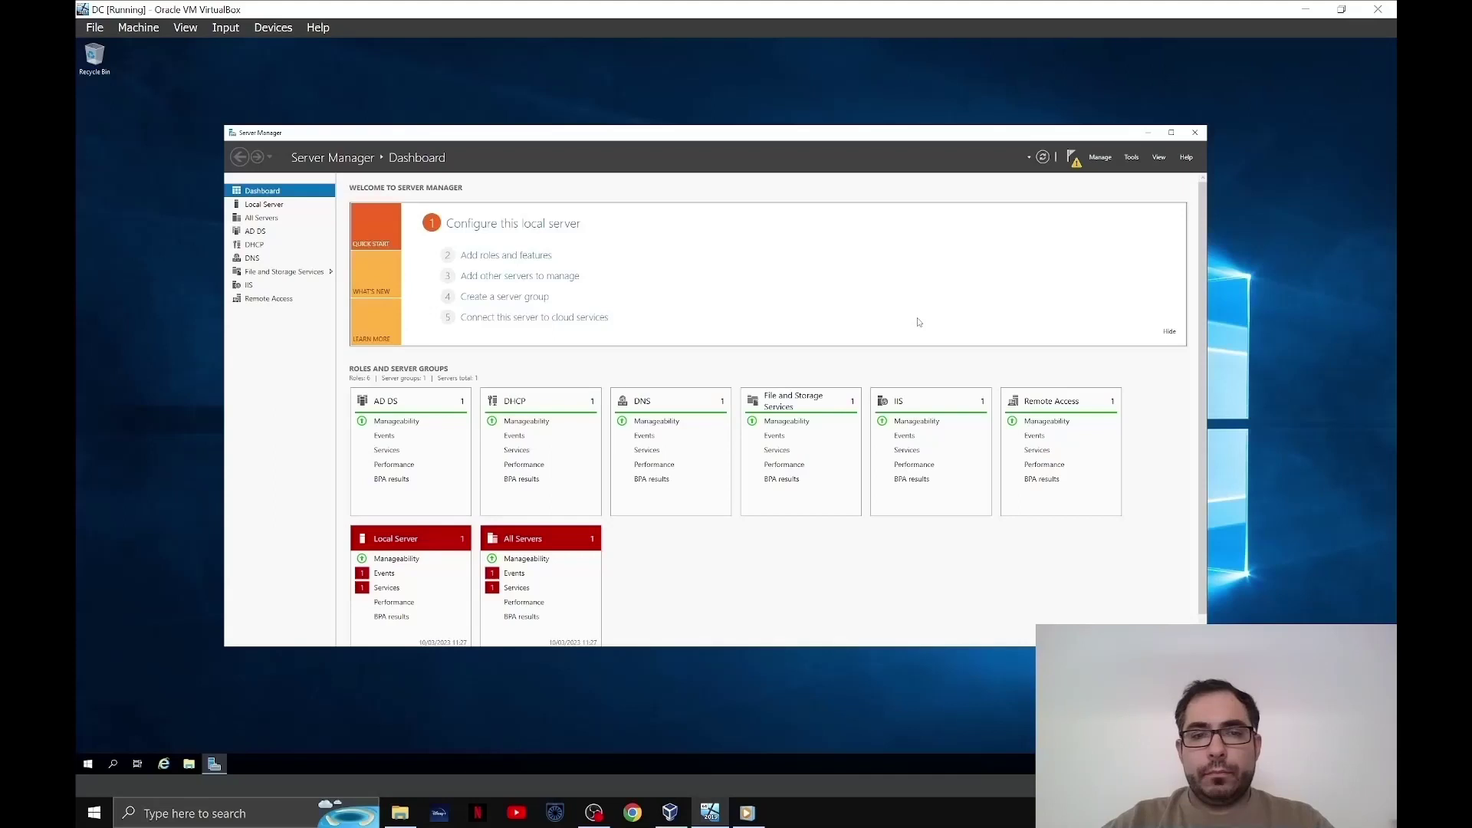
- Open Active Directory Users and Computers and expand the mydomain.com domain
left_click(86, 765)
left_click(189, 549)
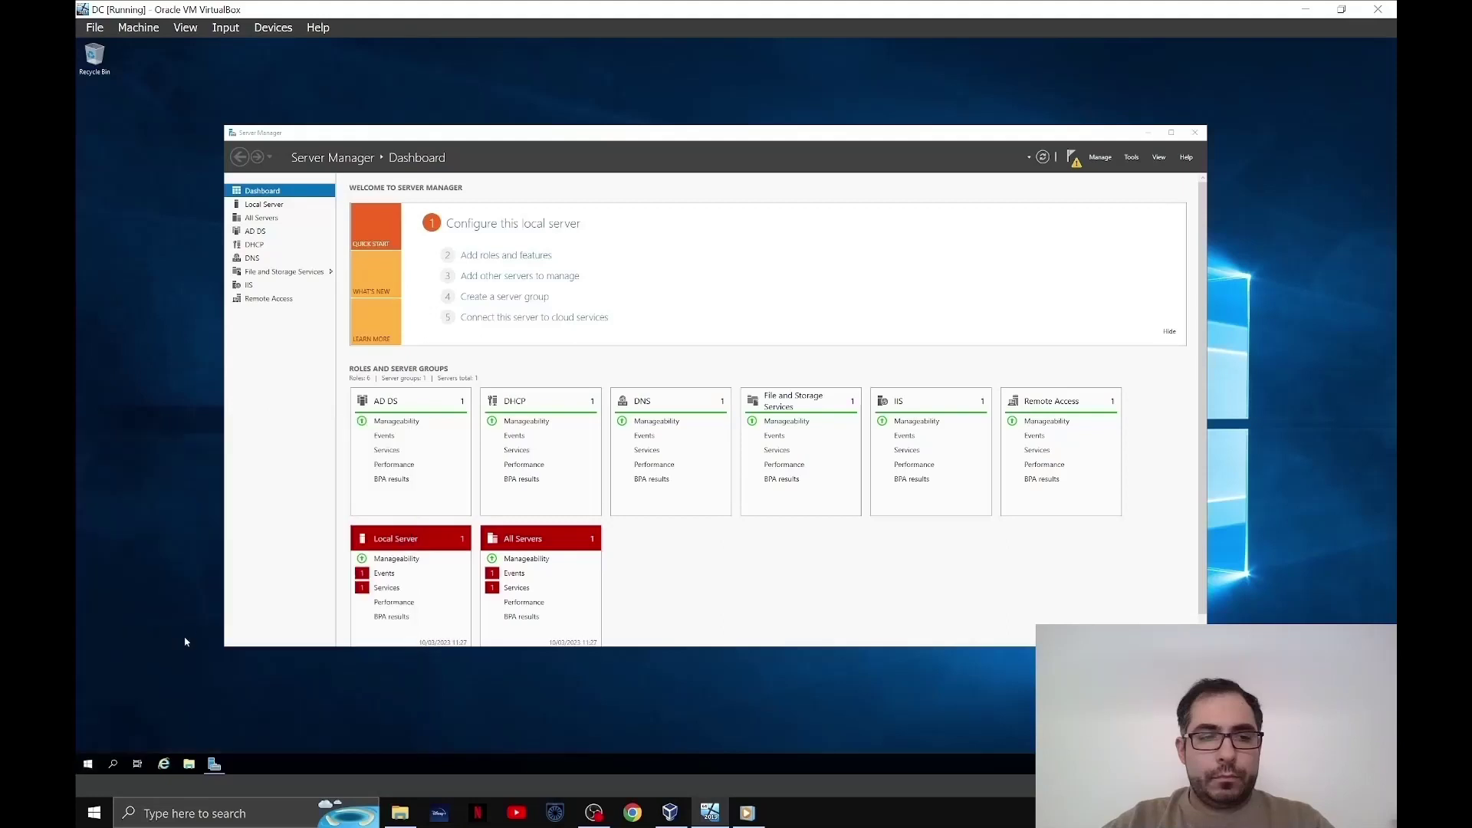
left_click(184, 641)
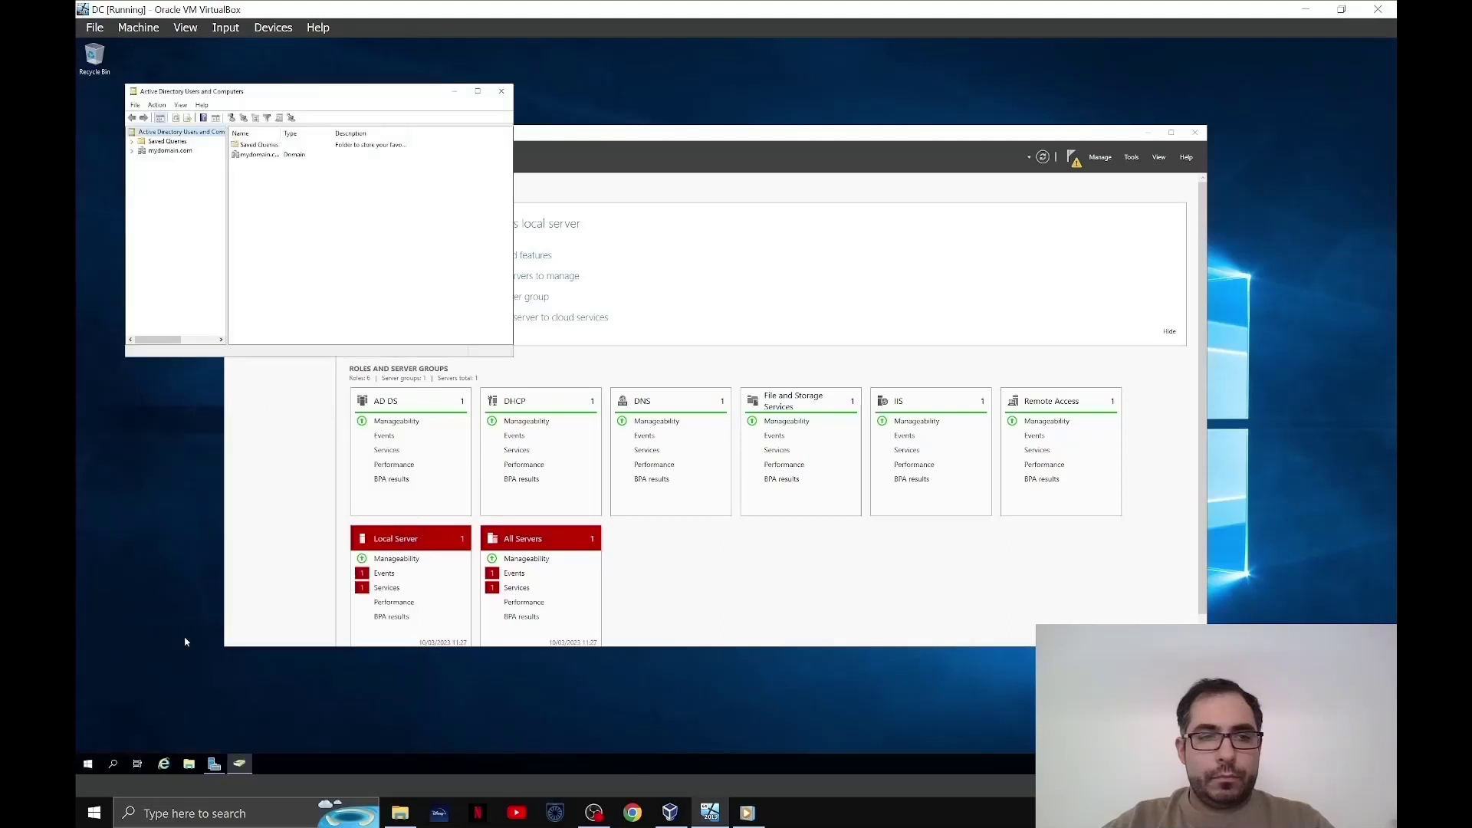
left_click(132, 153)
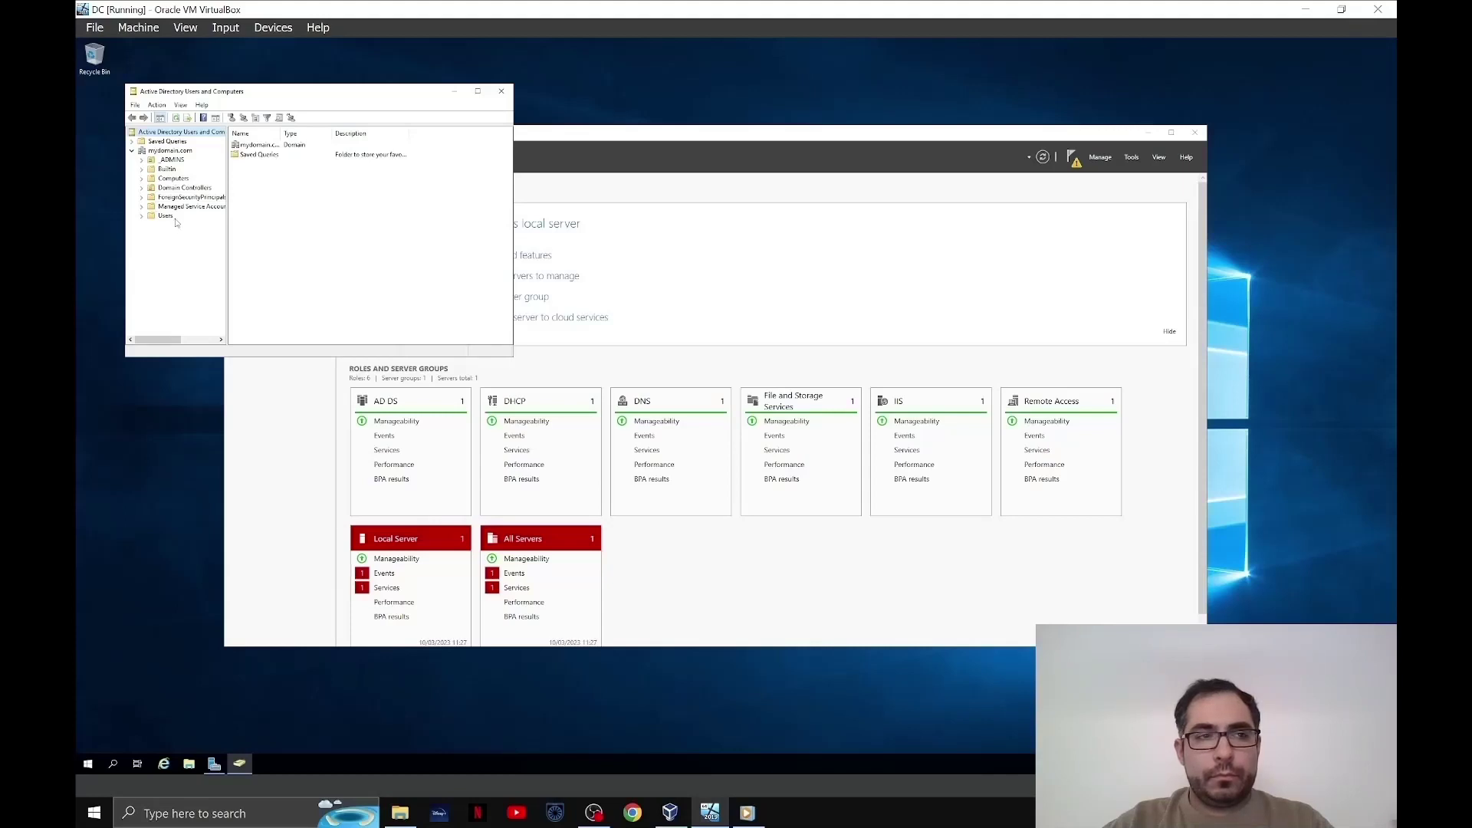
- Create a new user in Users, entering the person's first name, last name, and logon name
right_click(174, 220)
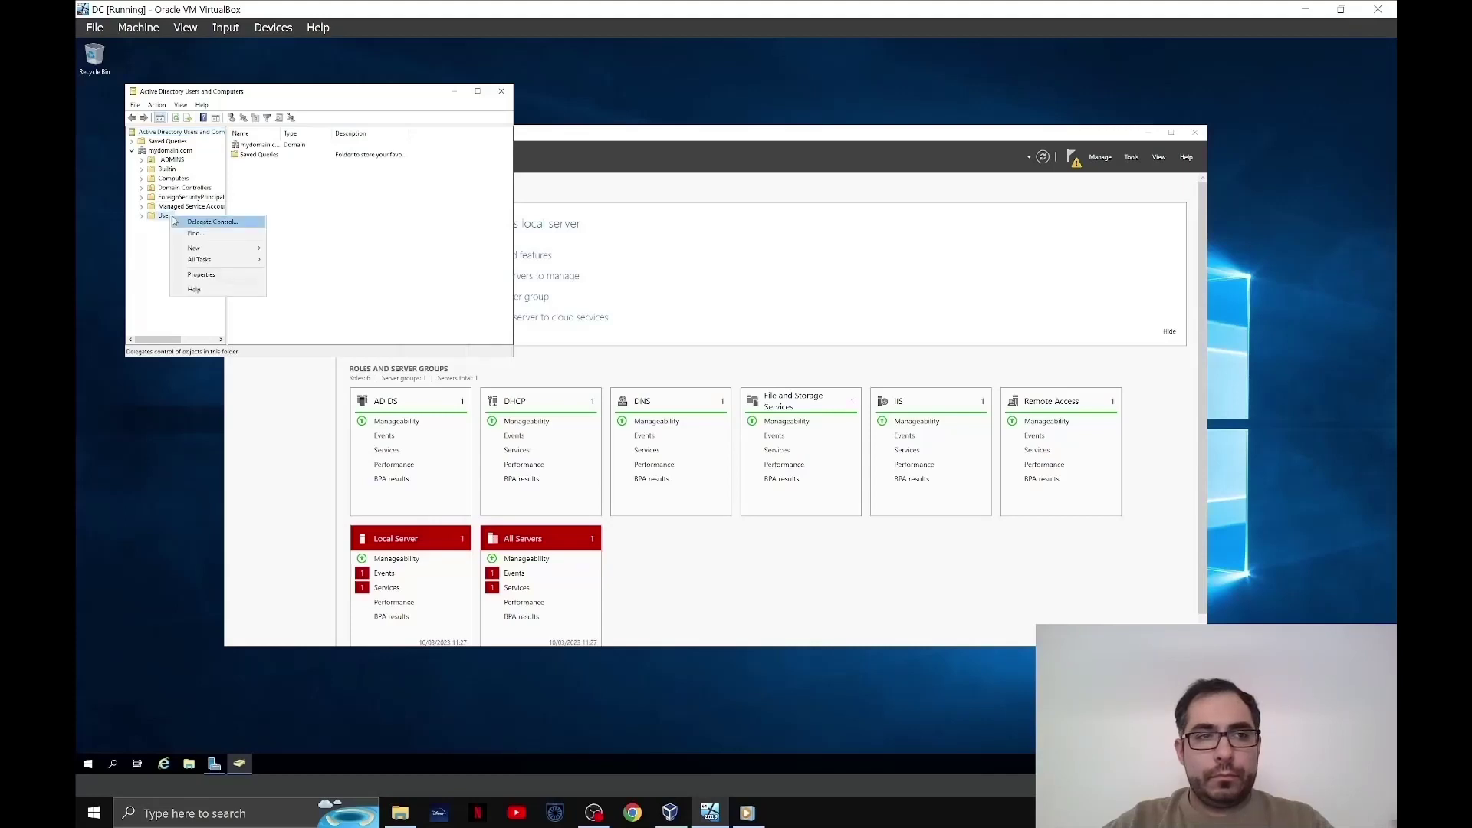
mouse_move(219, 248)
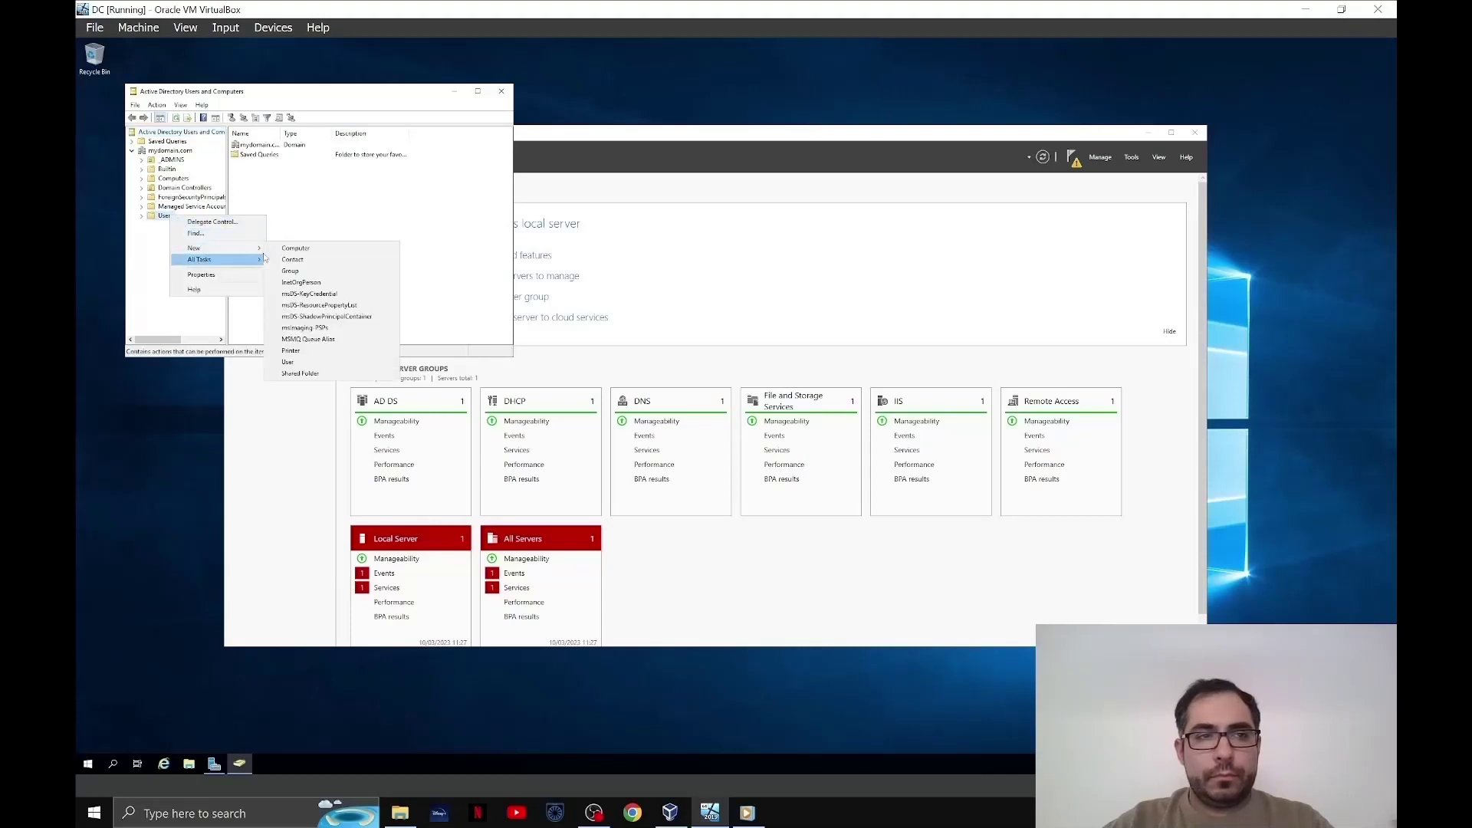
left_click(325, 363)
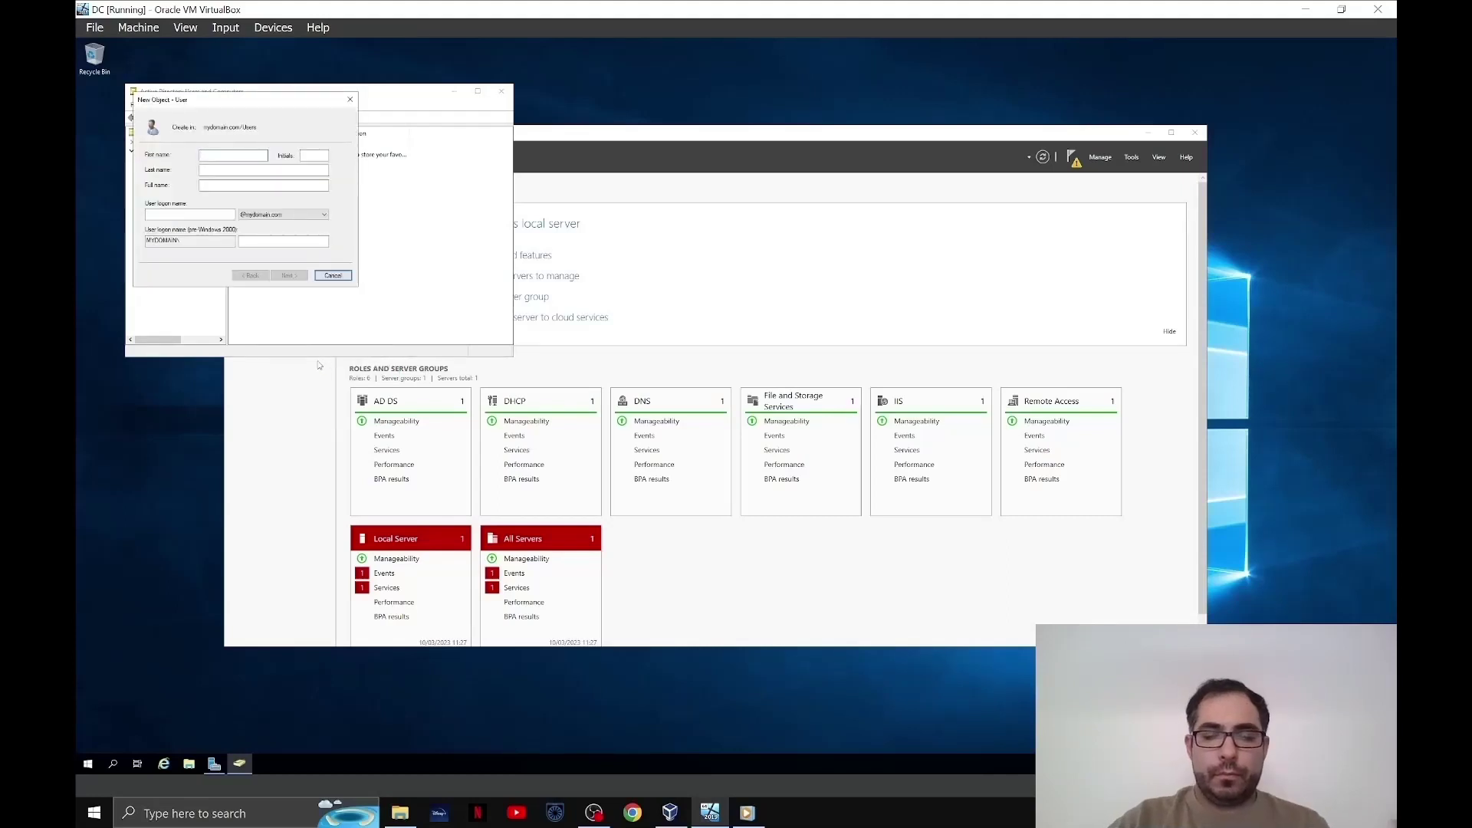
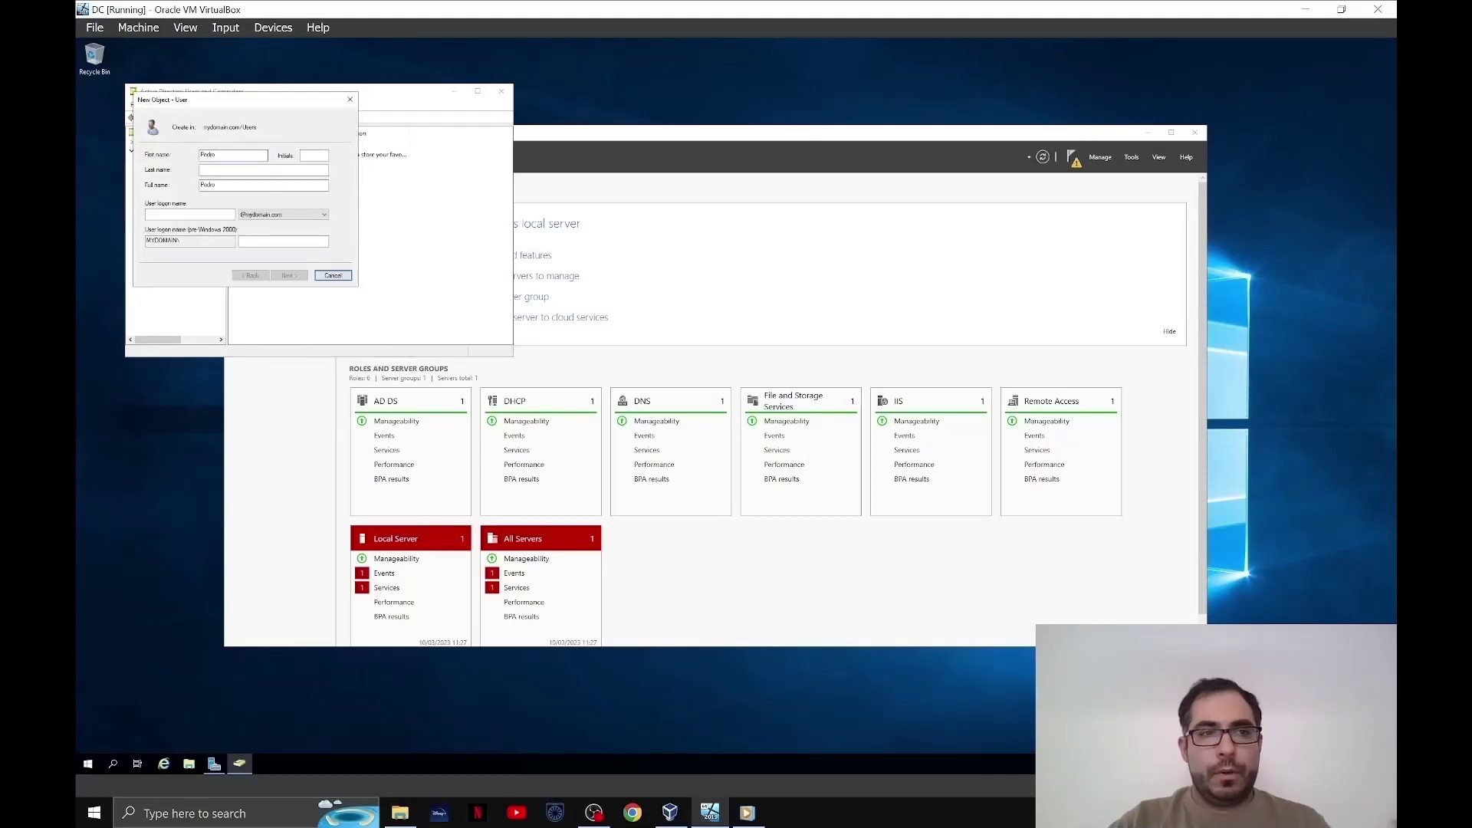
key("Tab")
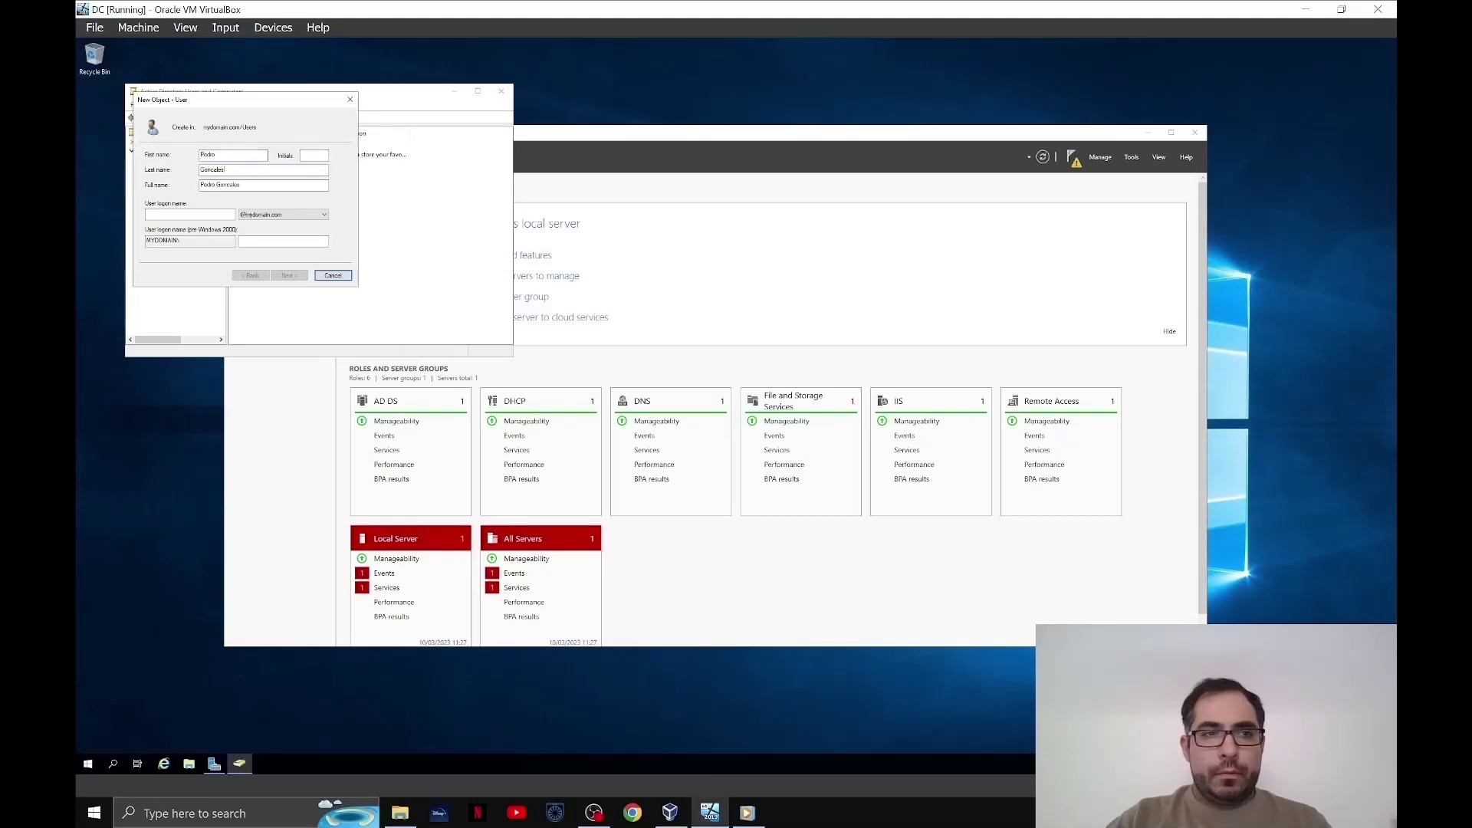
key("Tab")
key("Tab")
type("p")
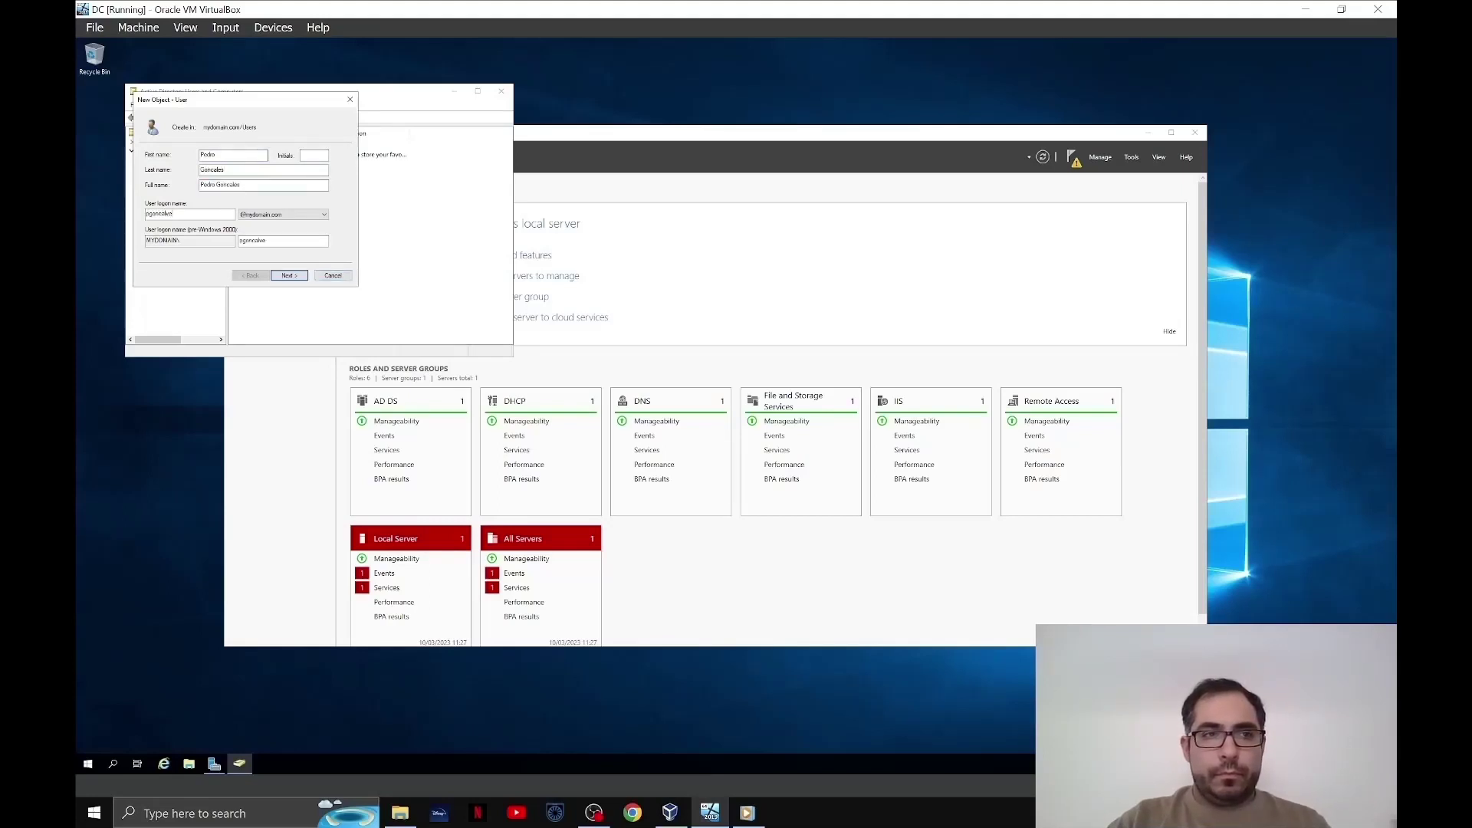
key("Return")
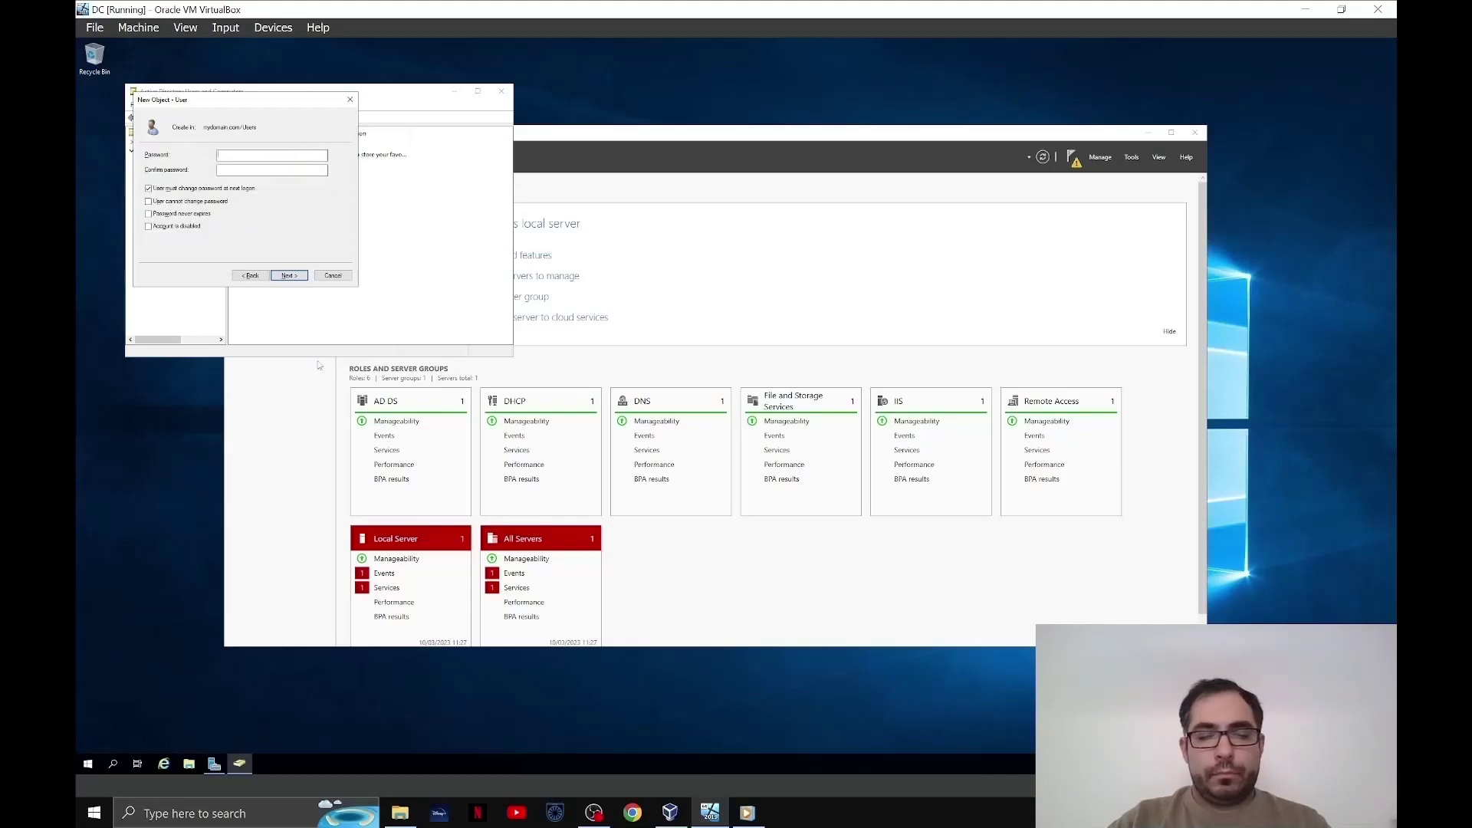
- Set the user's password and finish, then close ADUC and minimize the DC window
type("••••••")
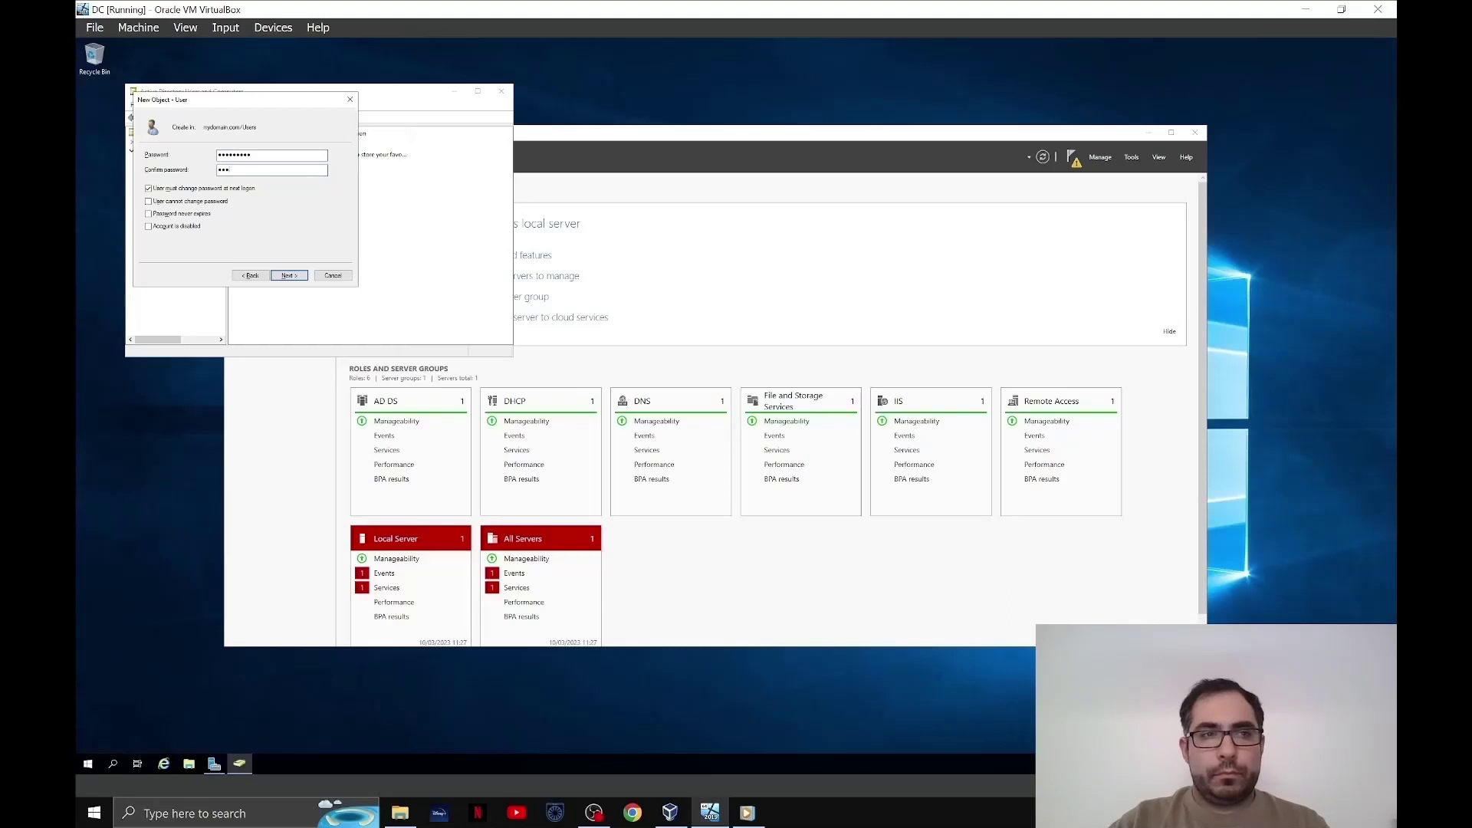
type("•••••••")
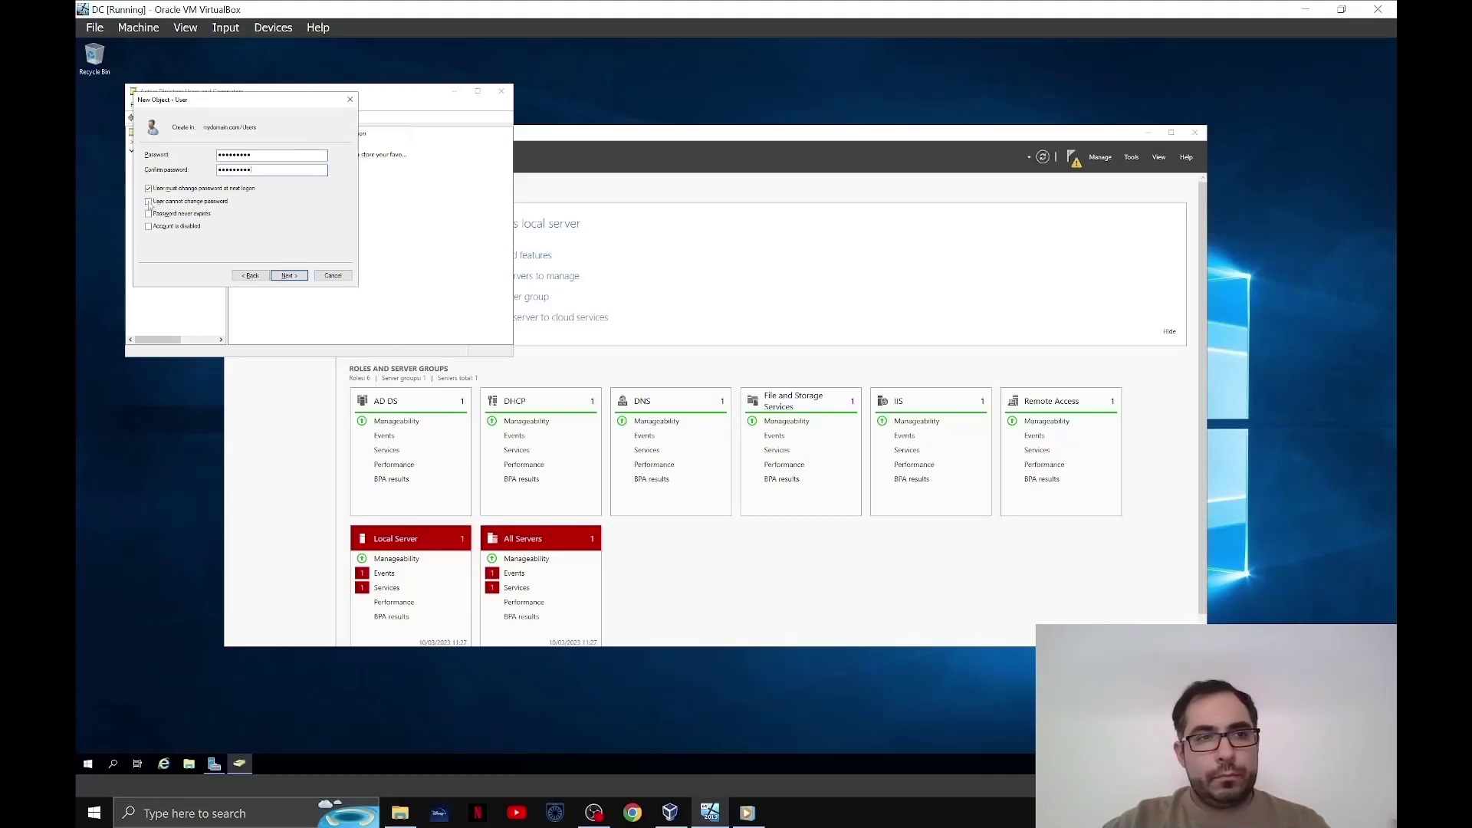
left_click(283, 278)
left_click(289, 275)
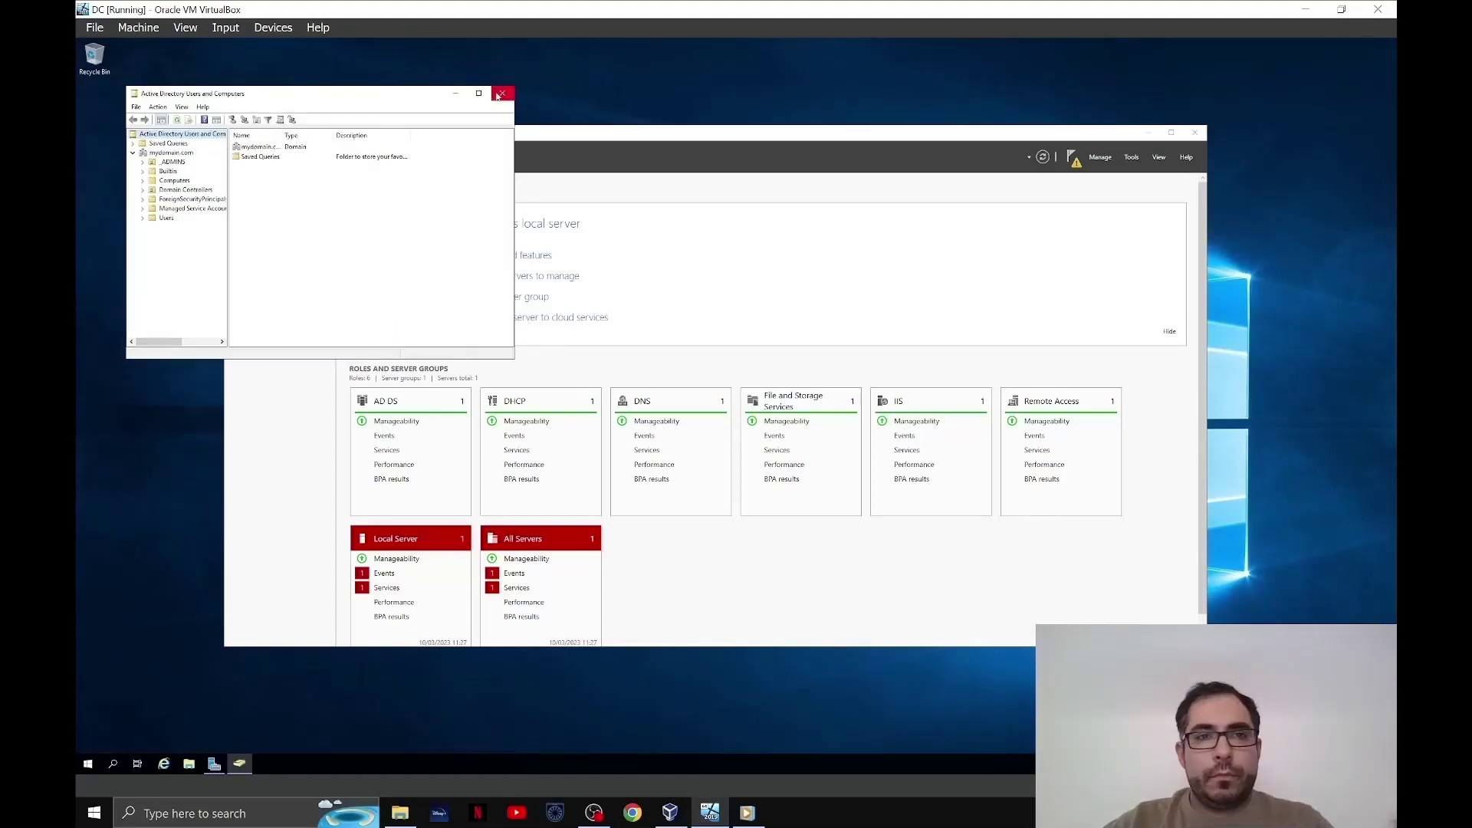
left_click(502, 91)
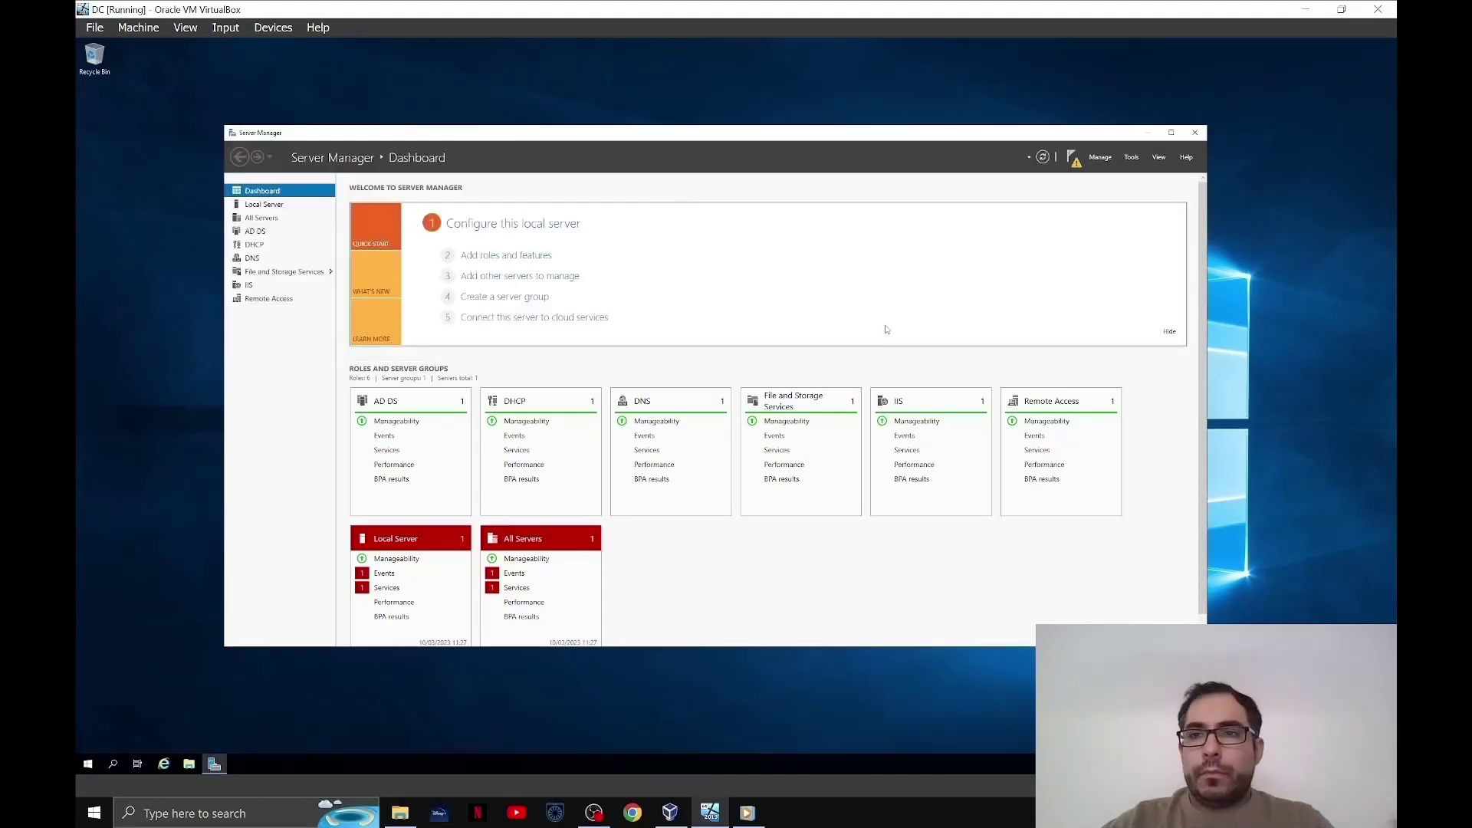
left_click(1305, 10)
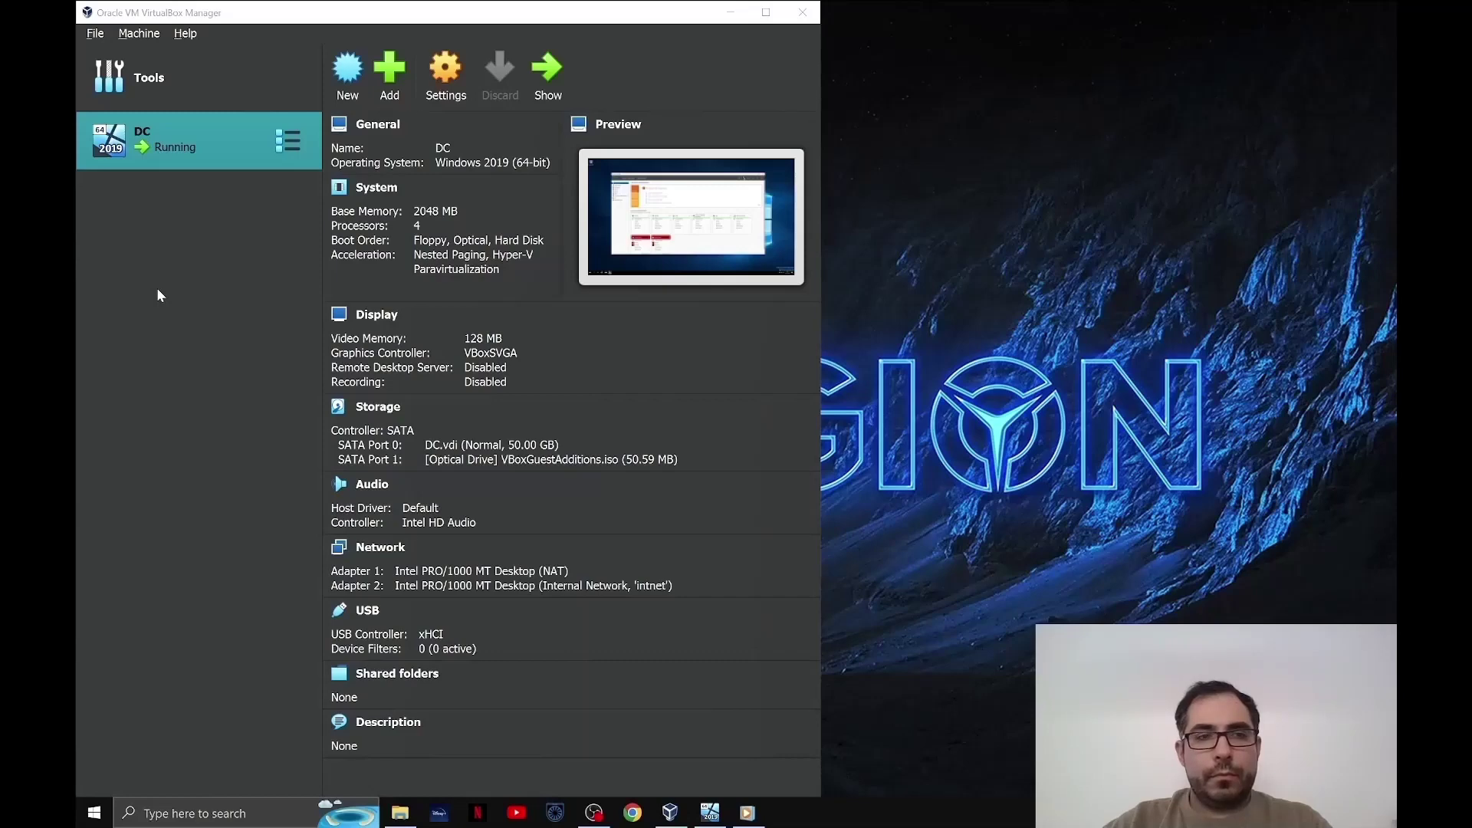
- Start a new VM named Client1 from Windows.iso, skipping unattended installation
left_click(352, 88)
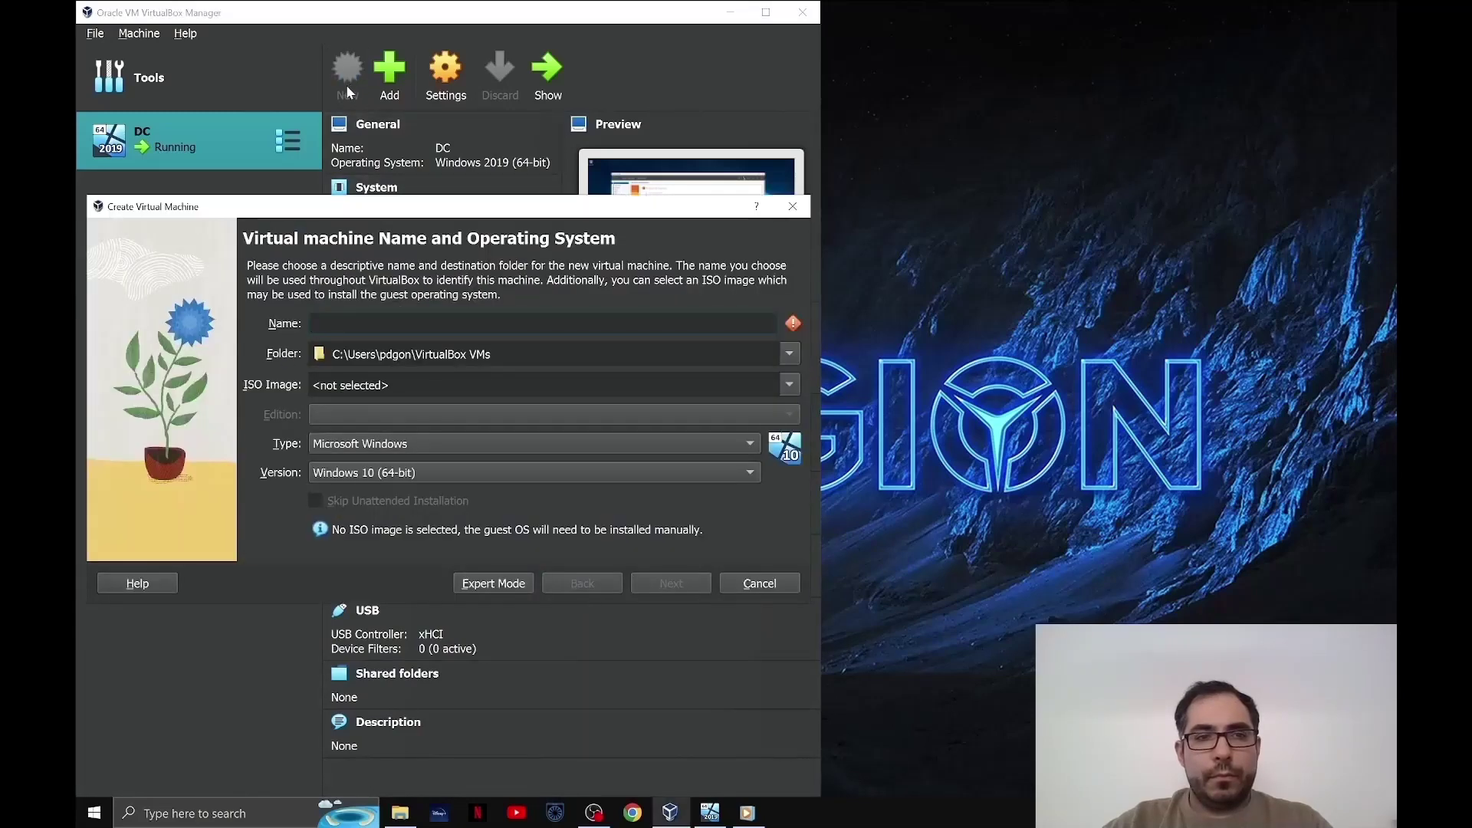
type("Clie")
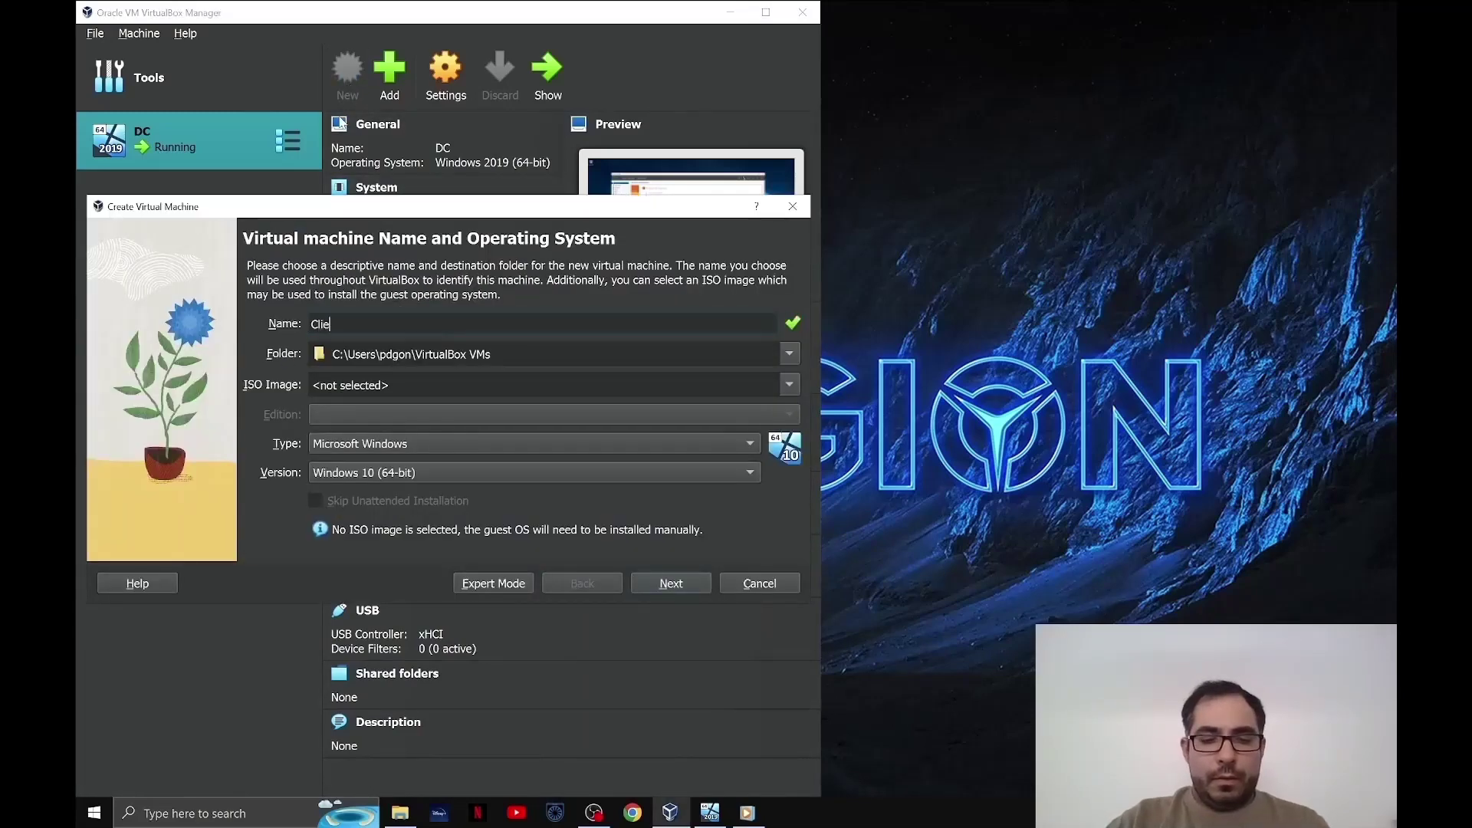
type("nt1")
key("Tab")
key("Tab")
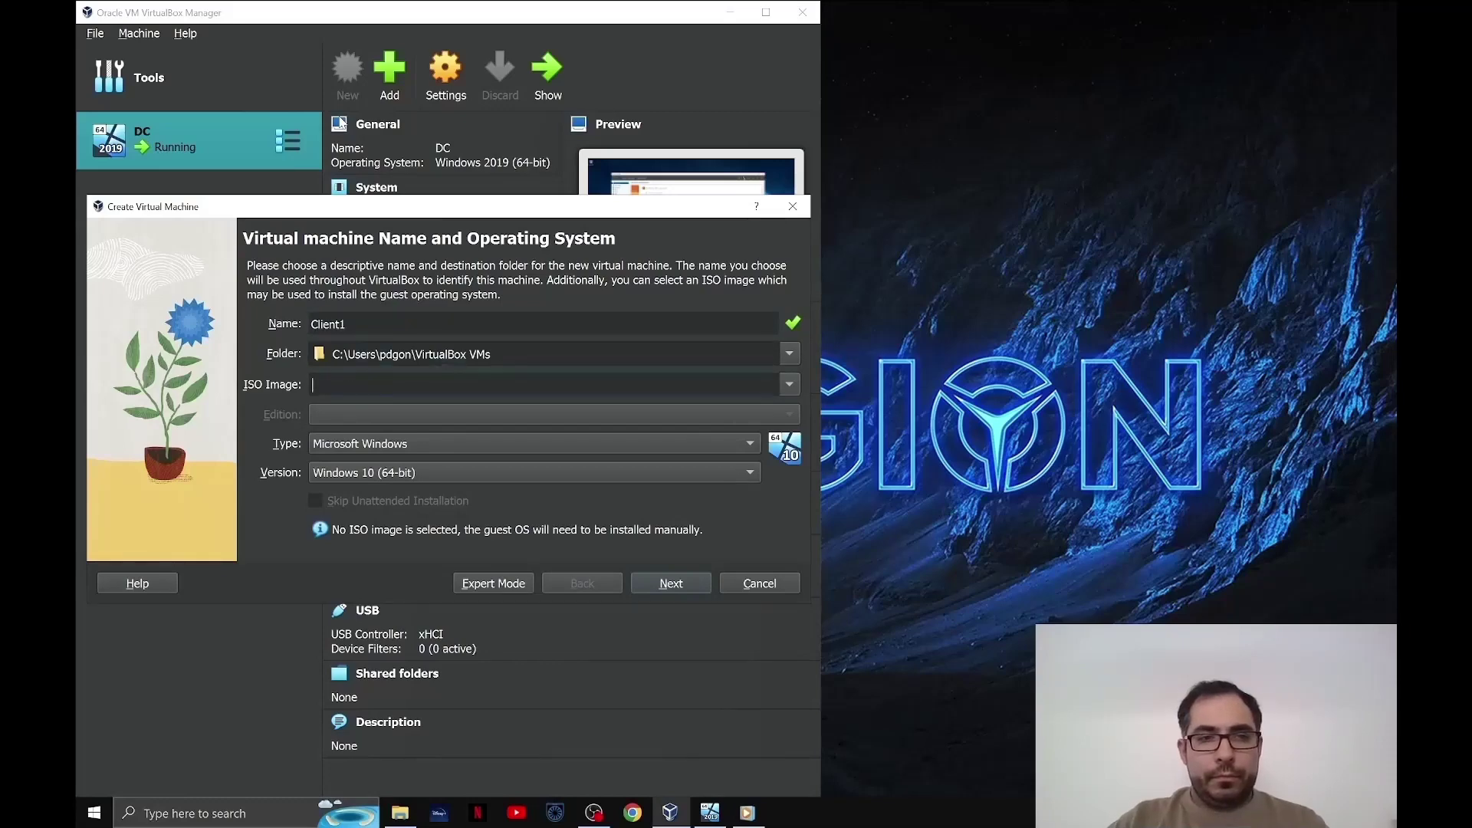
left_click(790, 385)
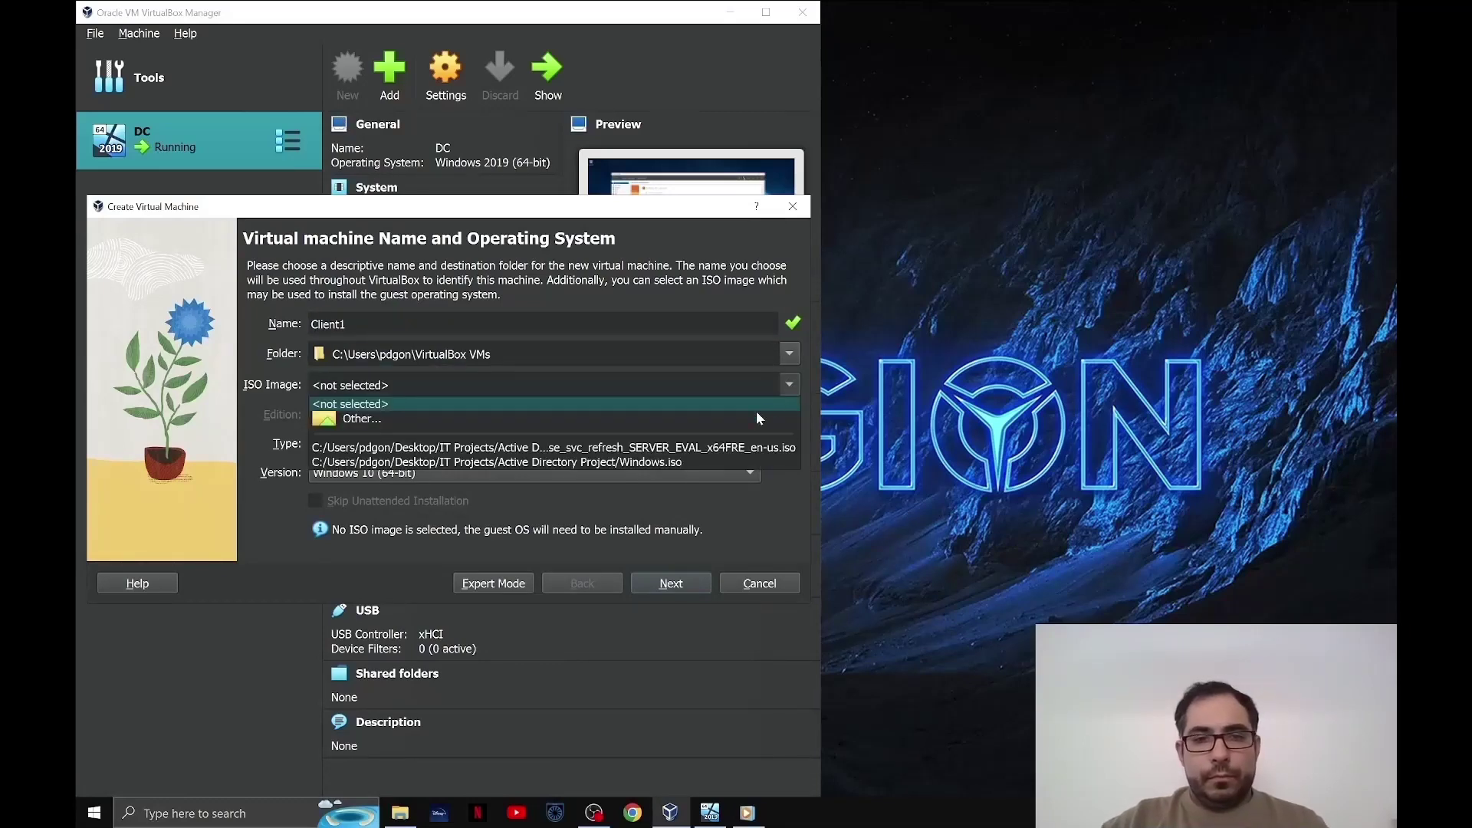
left_click(701, 460)
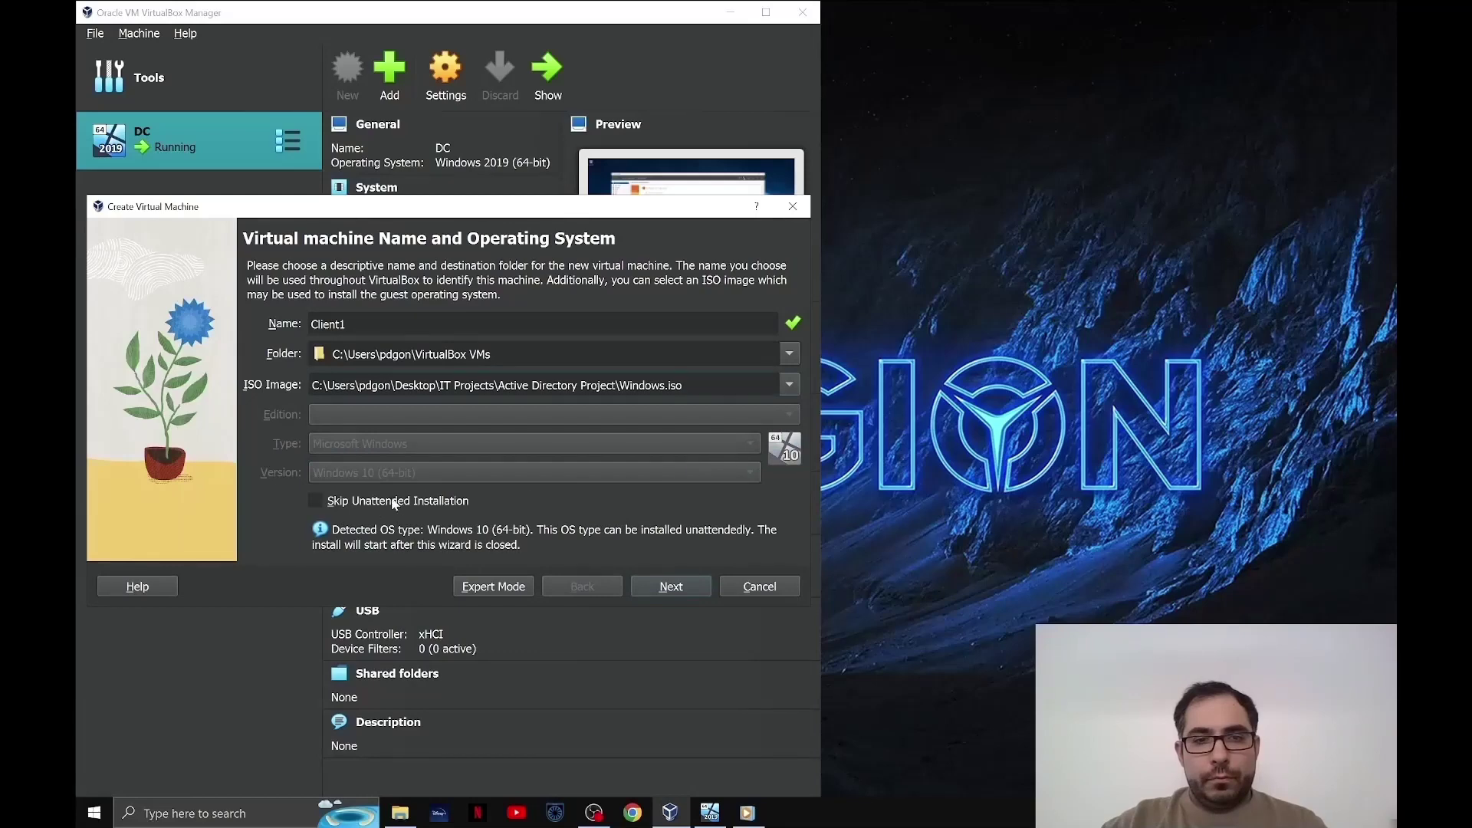
left_click(315, 501)
left_click(671, 586)
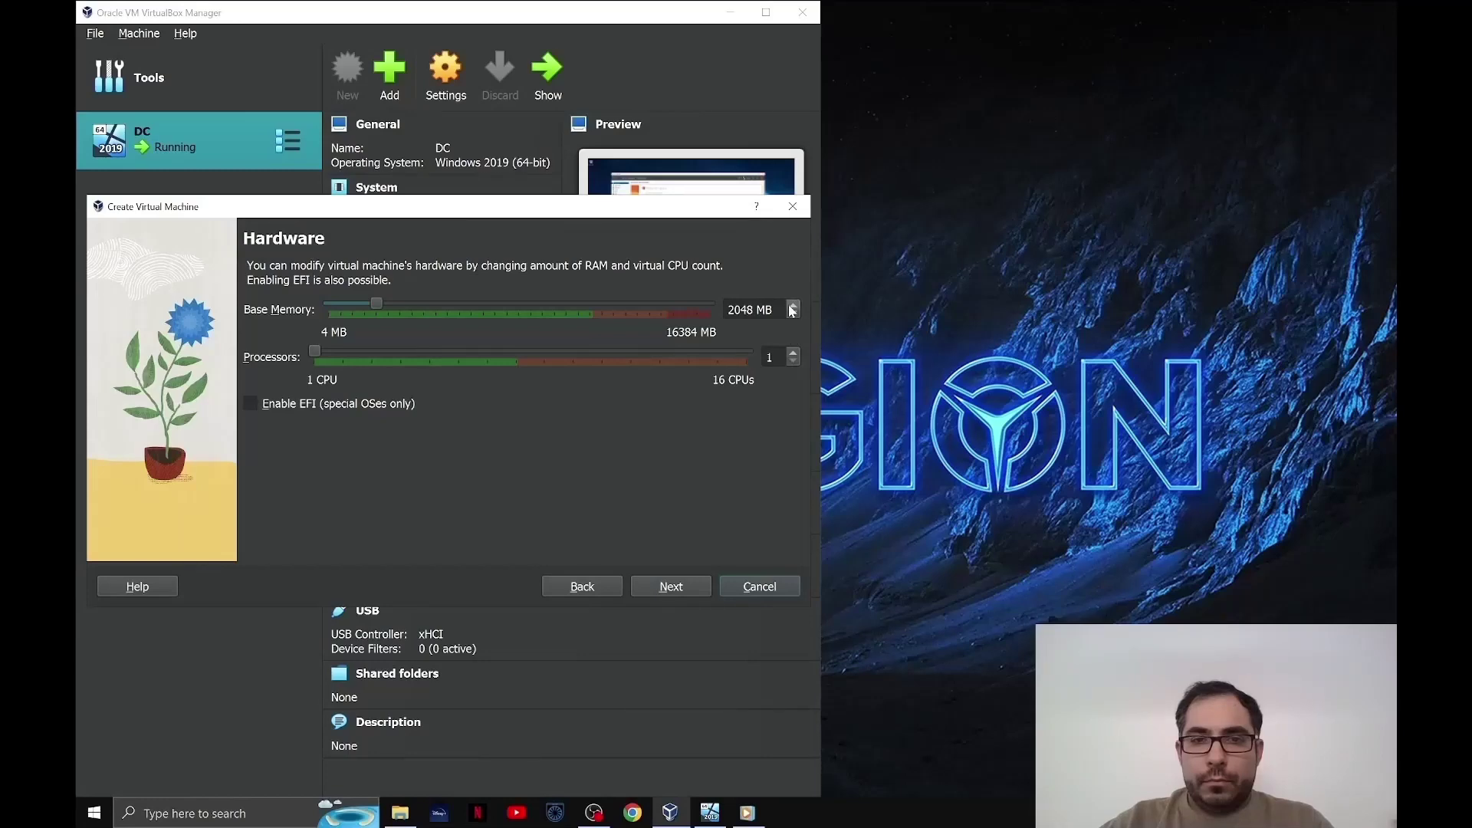
- Give Client1 4096 MB memory, 4 processors and a 50 GB disk, then finish creation
left_click_drag(376, 305, 426, 308)
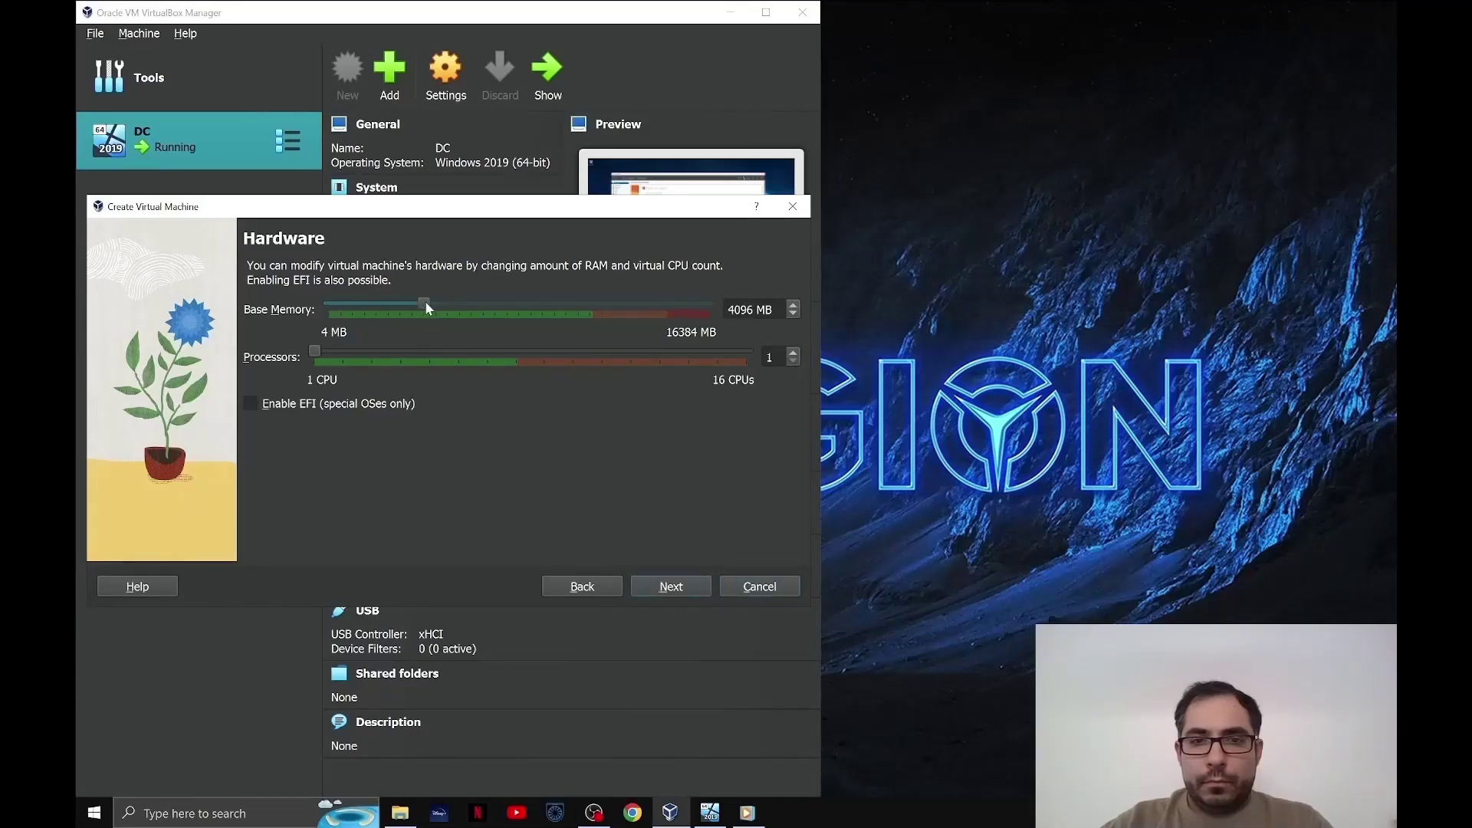
left_click(794, 352)
left_click(794, 352)
left_click(794, 352)
left_click(683, 588)
left_click(684, 588)
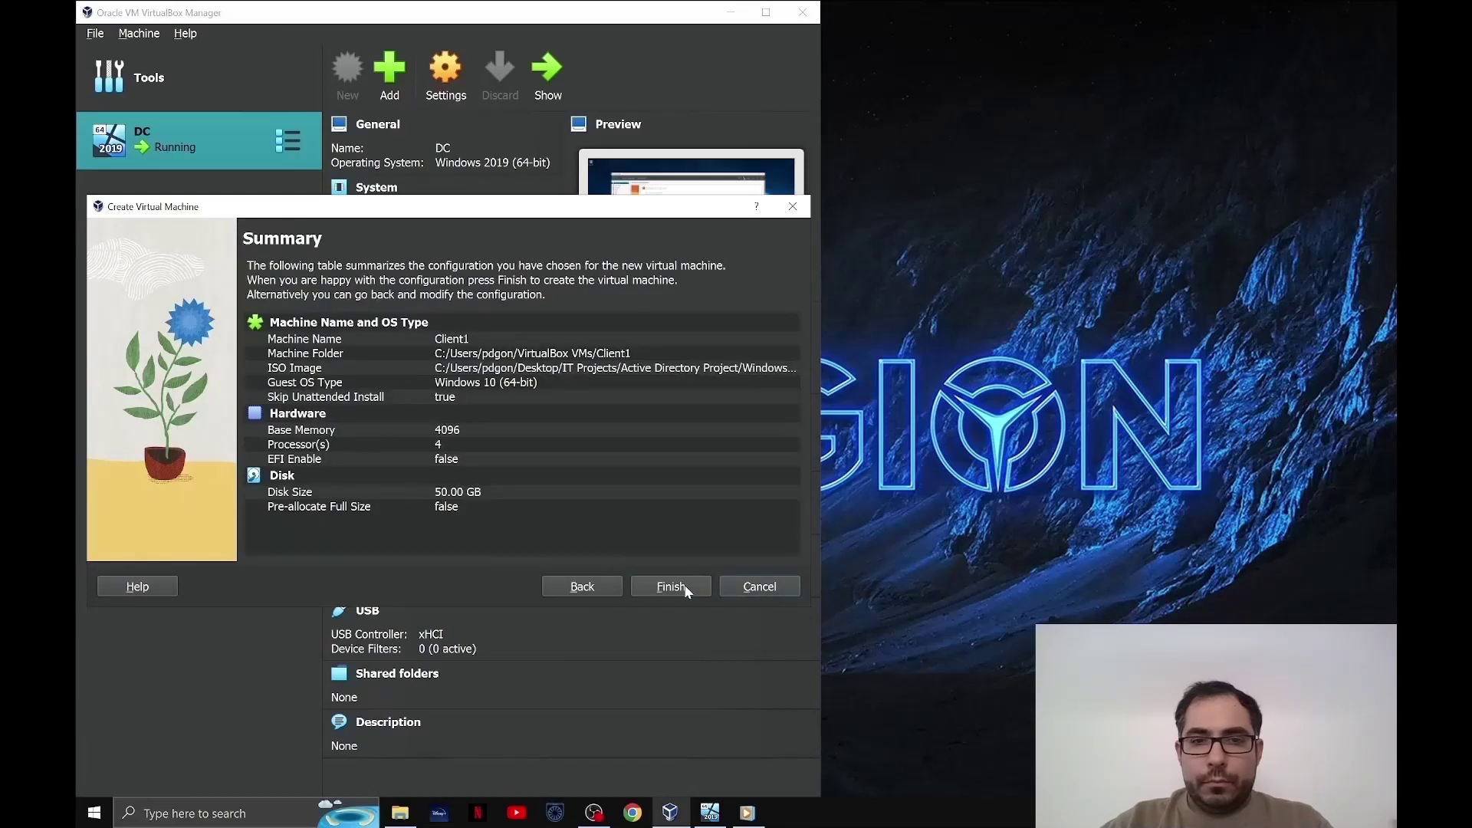
left_click(685, 588)
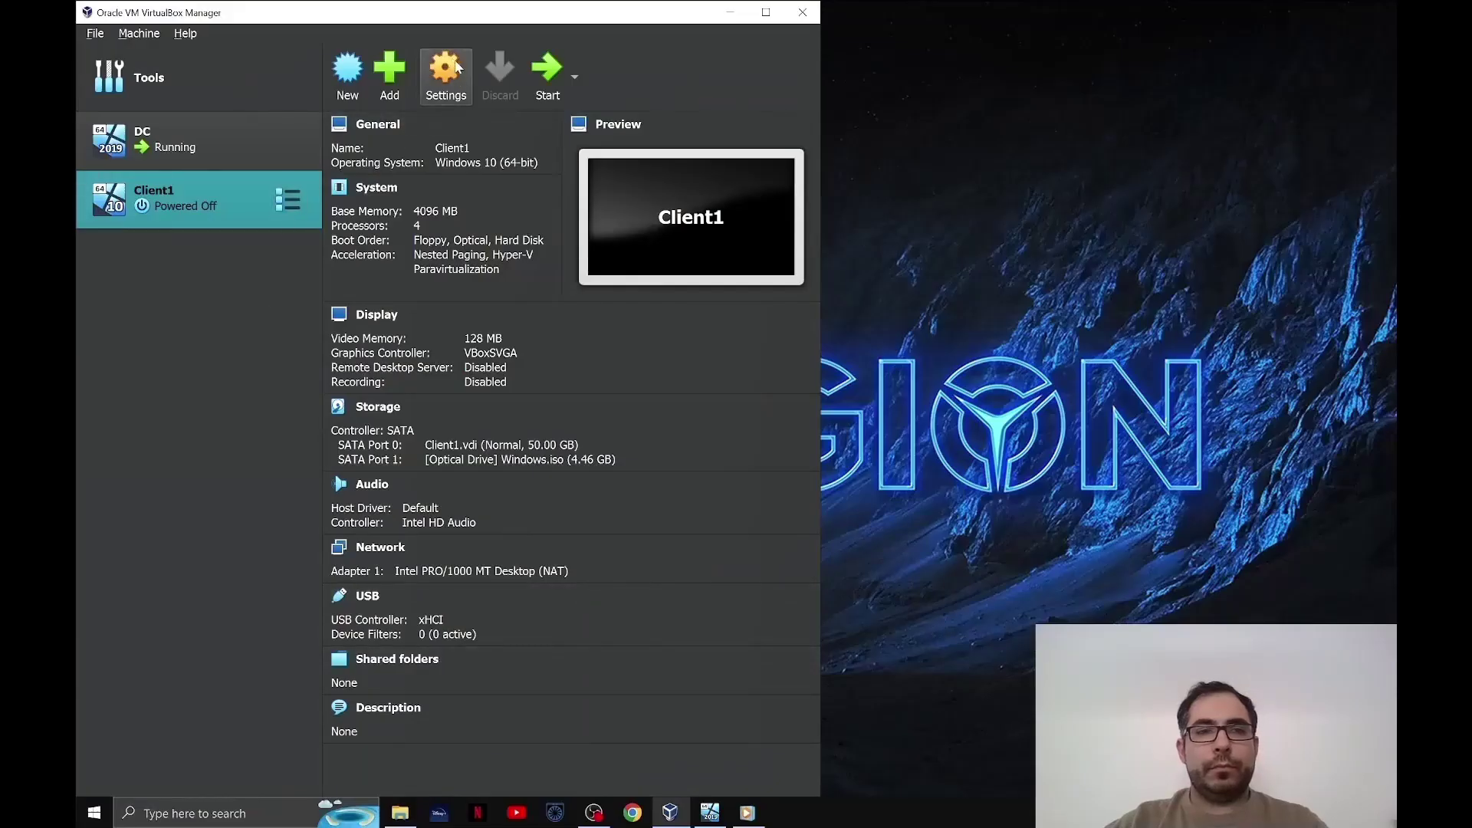
- In Client1's settings, set shared clipboard and drag-and-drop to Bidirectional
left_click(457, 67)
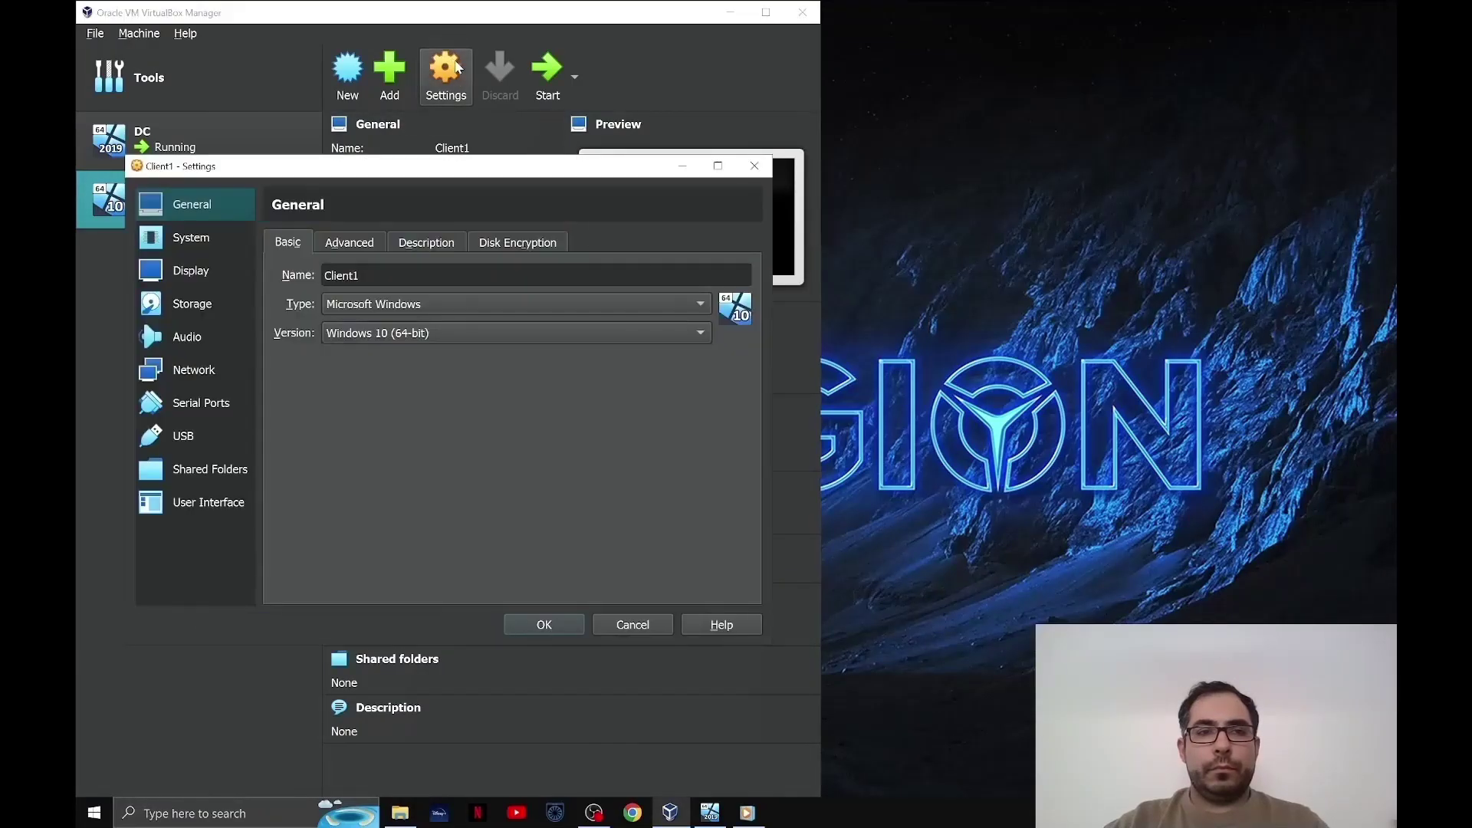
left_click(352, 242)
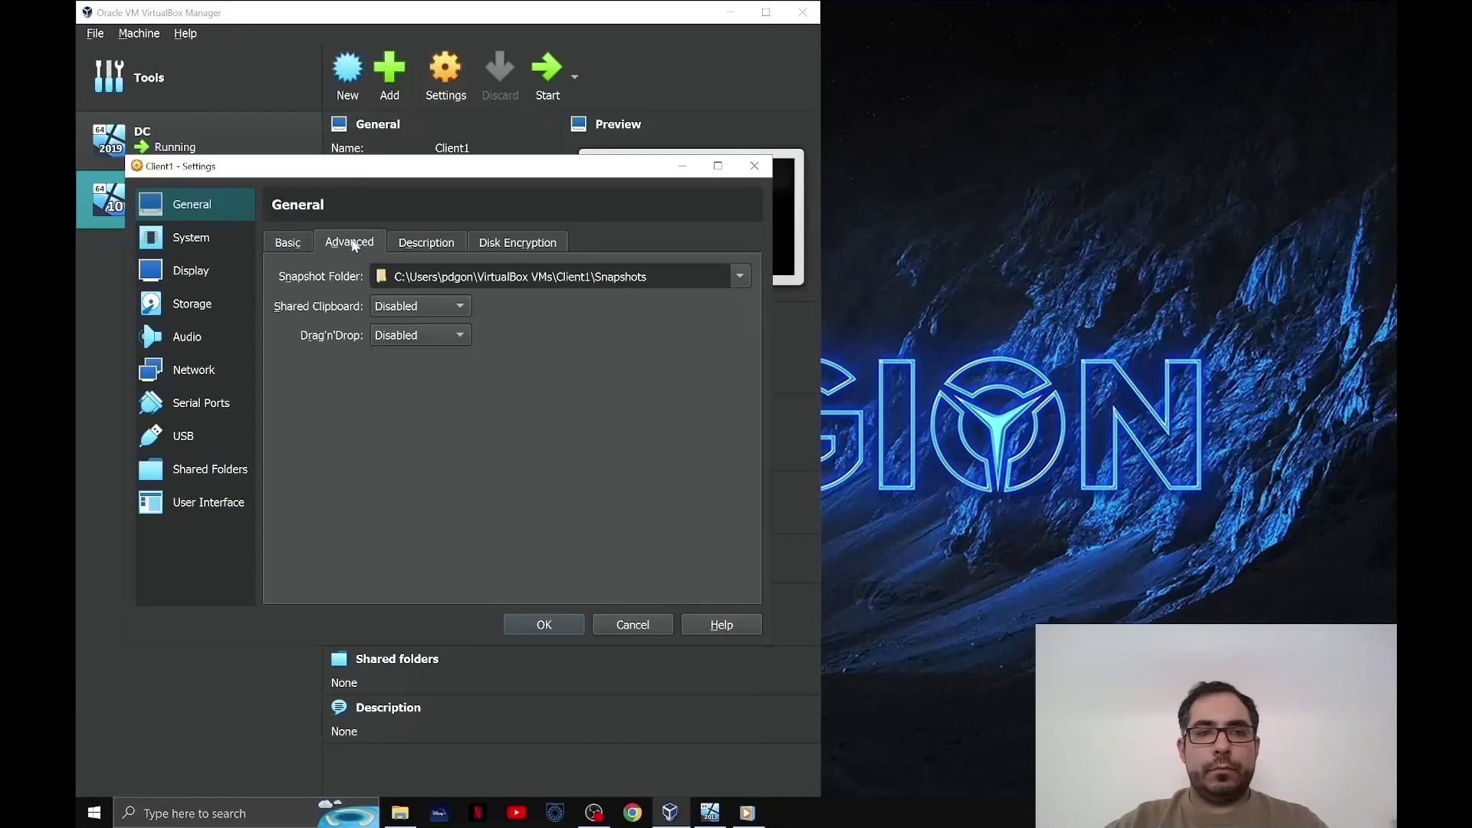
left_click(414, 306)
left_click(412, 371)
left_click(421, 335)
left_click(413, 401)
- Attach Client1's network adapter to Internal Network 'intnet', save, and power the VM on
left_click(207, 375)
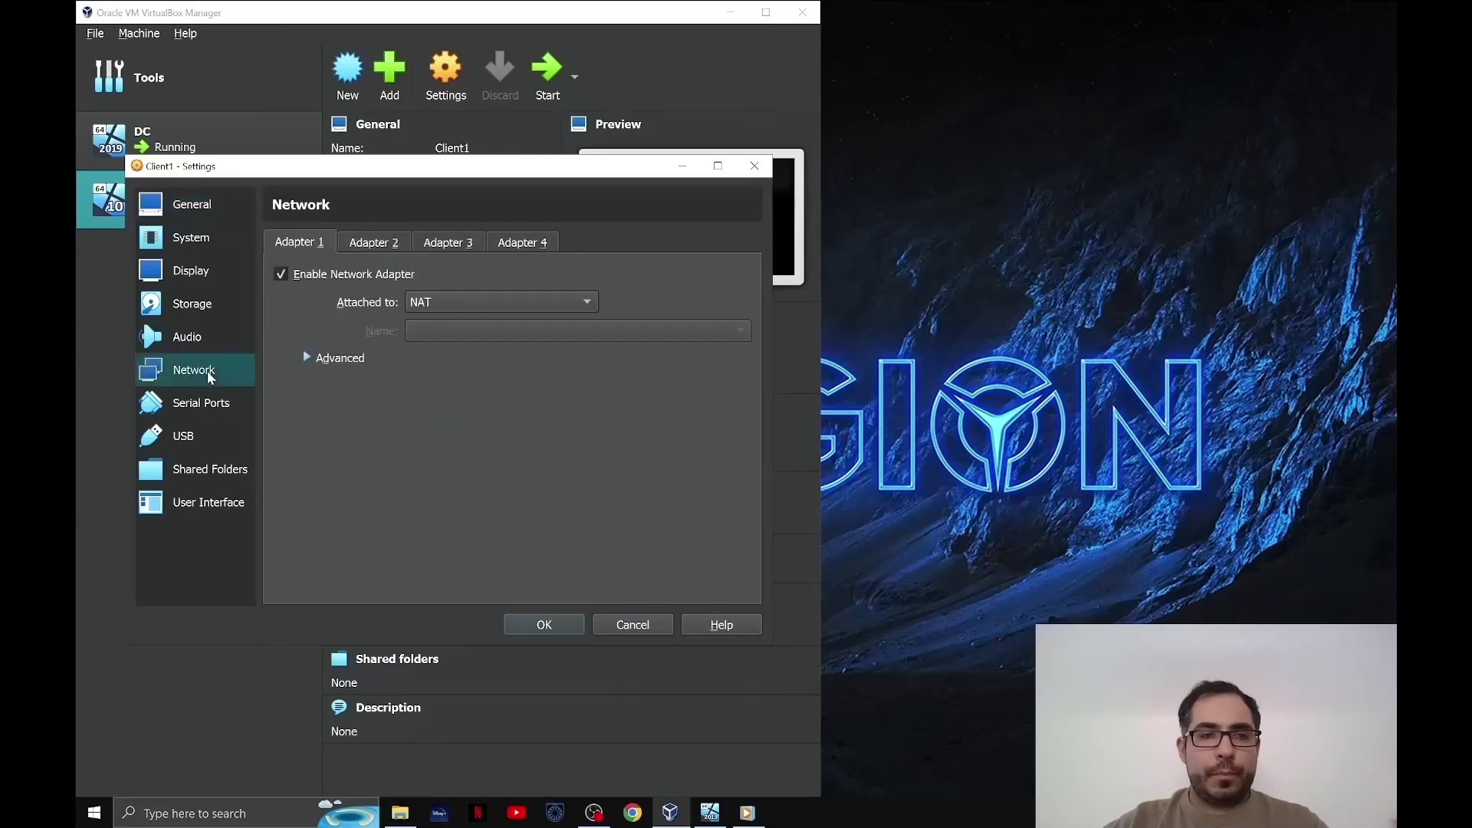
left_click(426, 302)
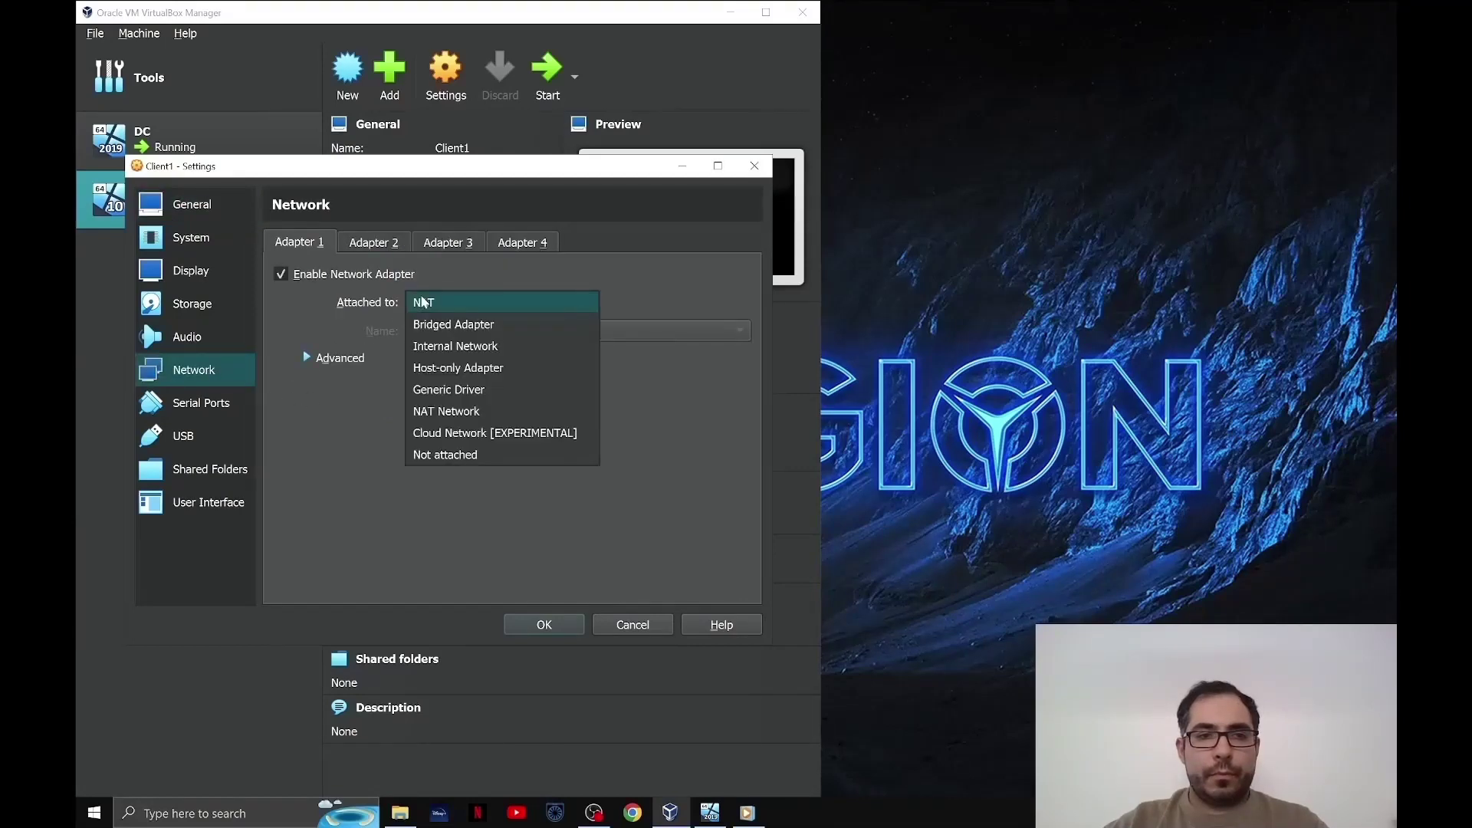
left_click(428, 342)
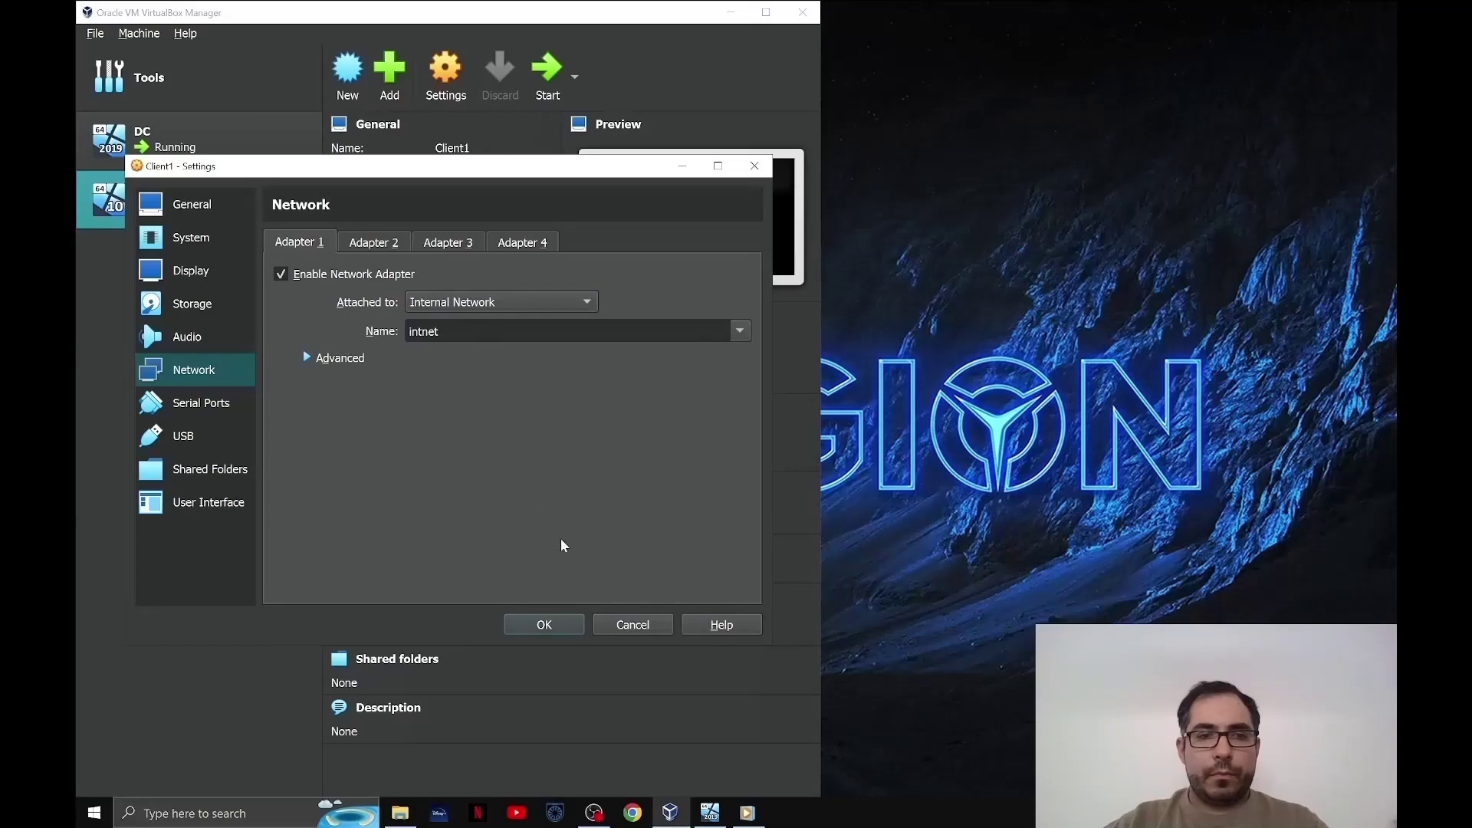
left_click(545, 625)
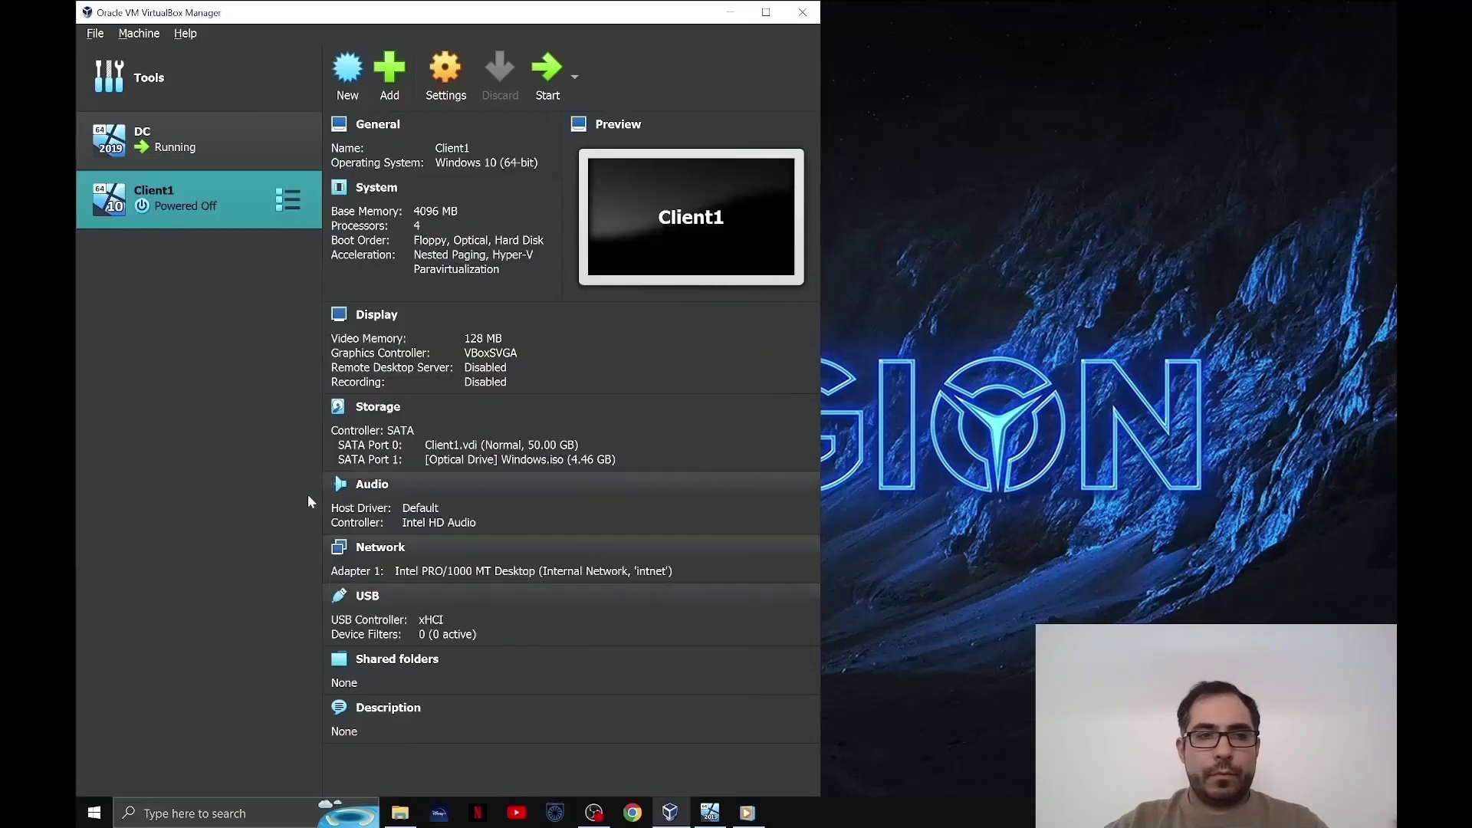
double_click(228, 189)
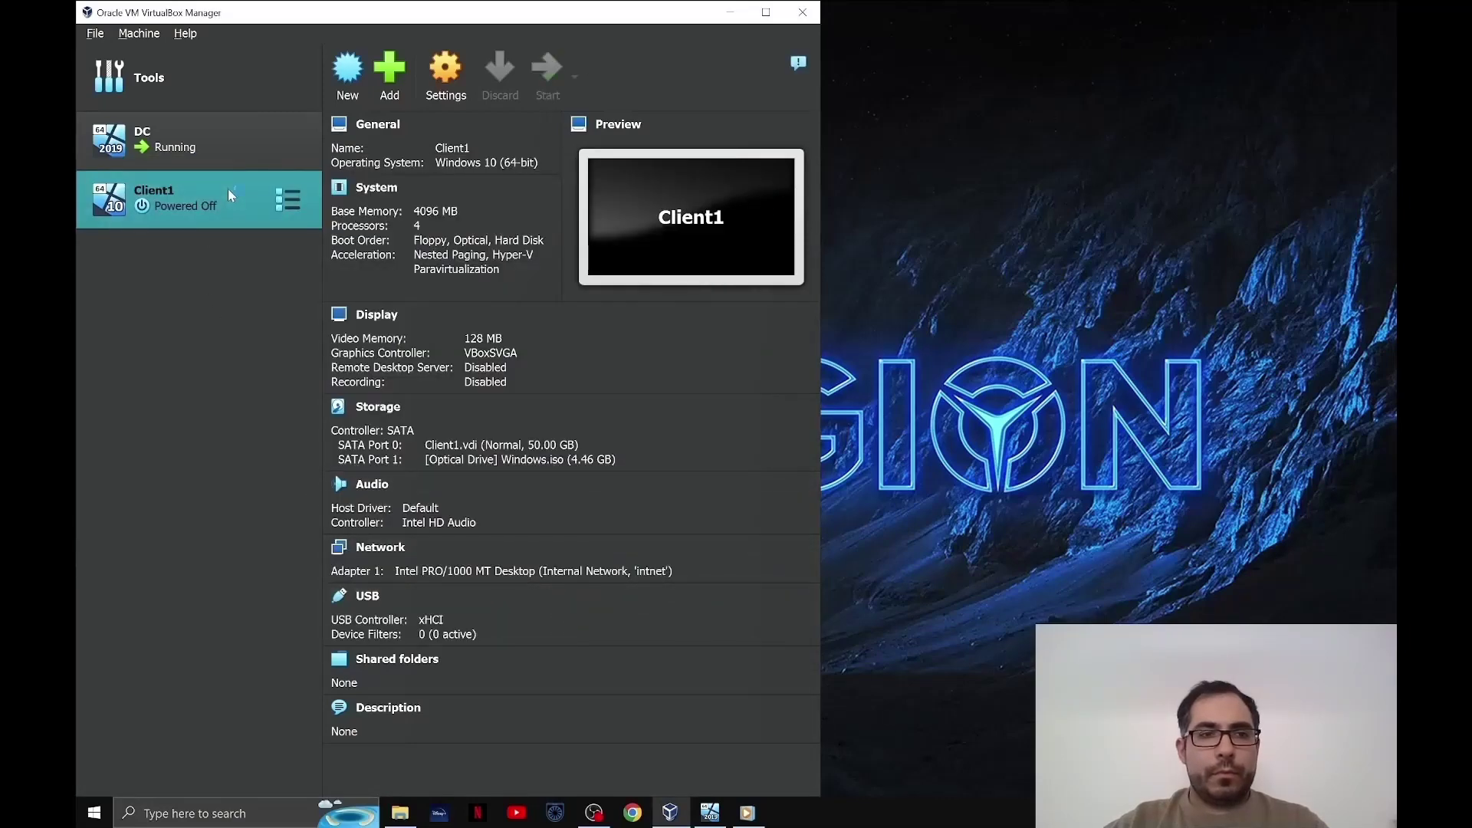
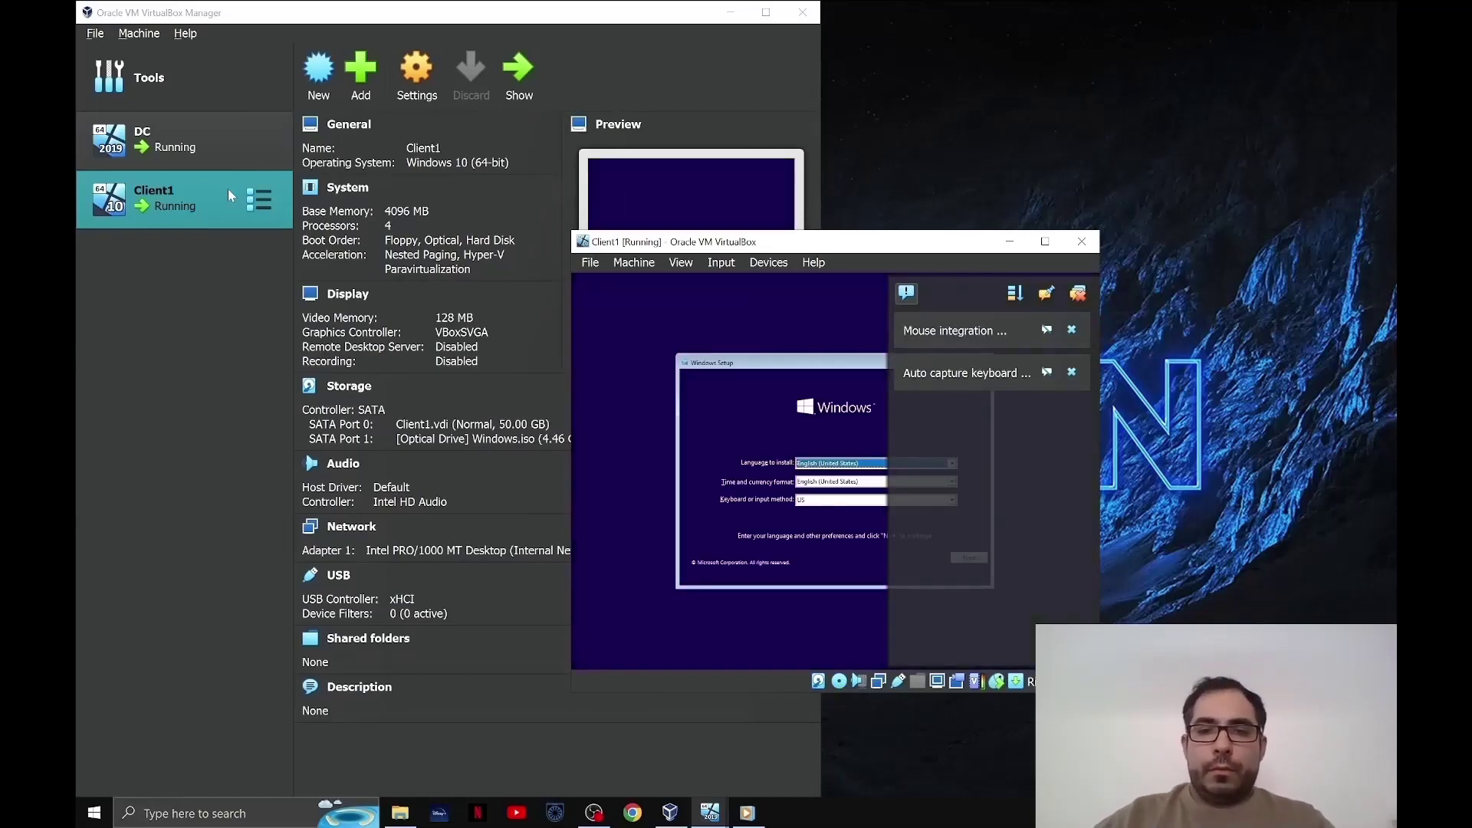
- Set the installer's time and currency format to English (United Kingdom) and start the Windows installation
left_click(1077, 294)
left_click(867, 485)
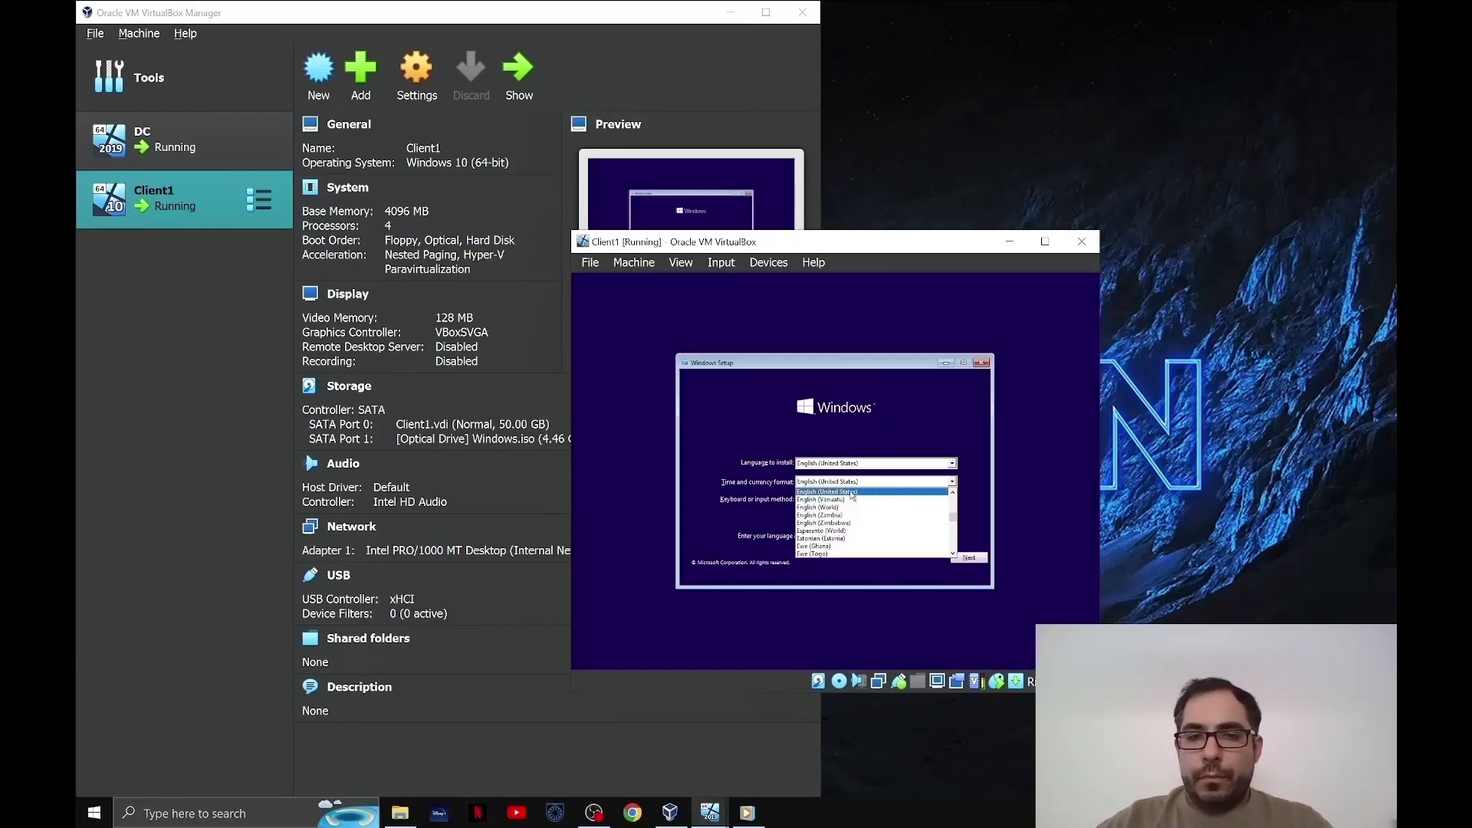
scroll(957, 497, "up", 1)
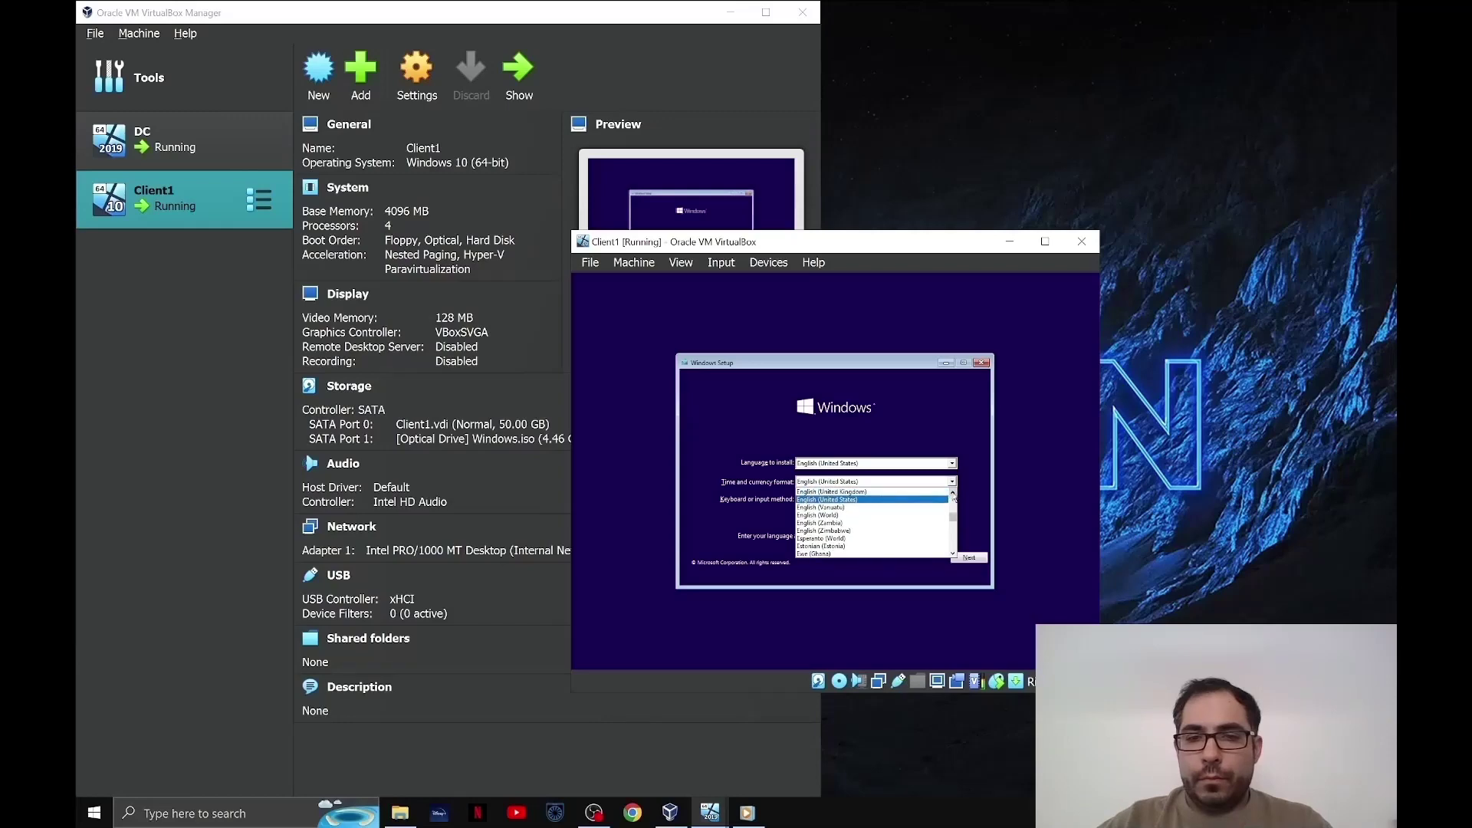
left_click(940, 507)
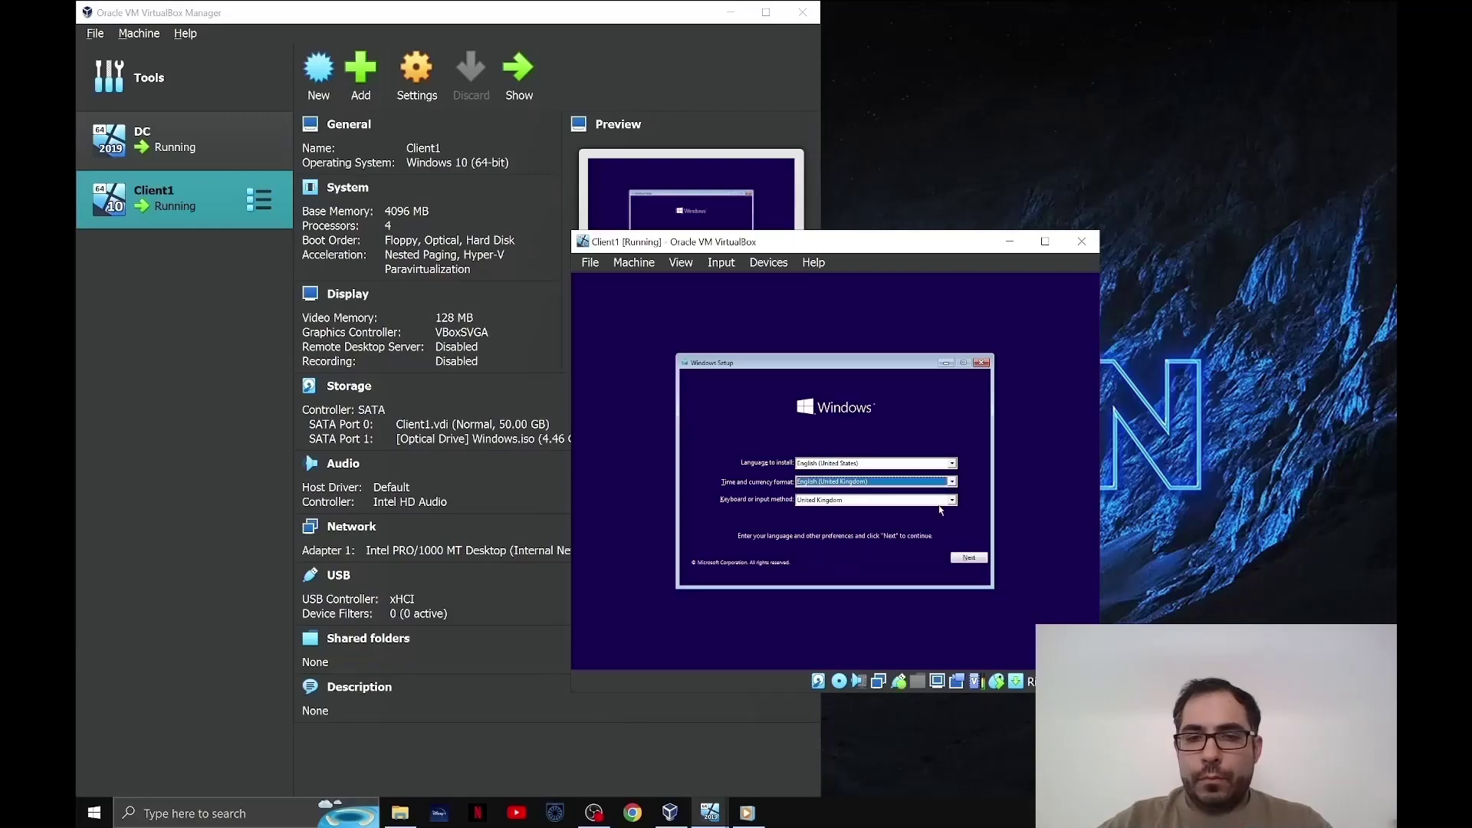
left_click(974, 562)
left_click(834, 479)
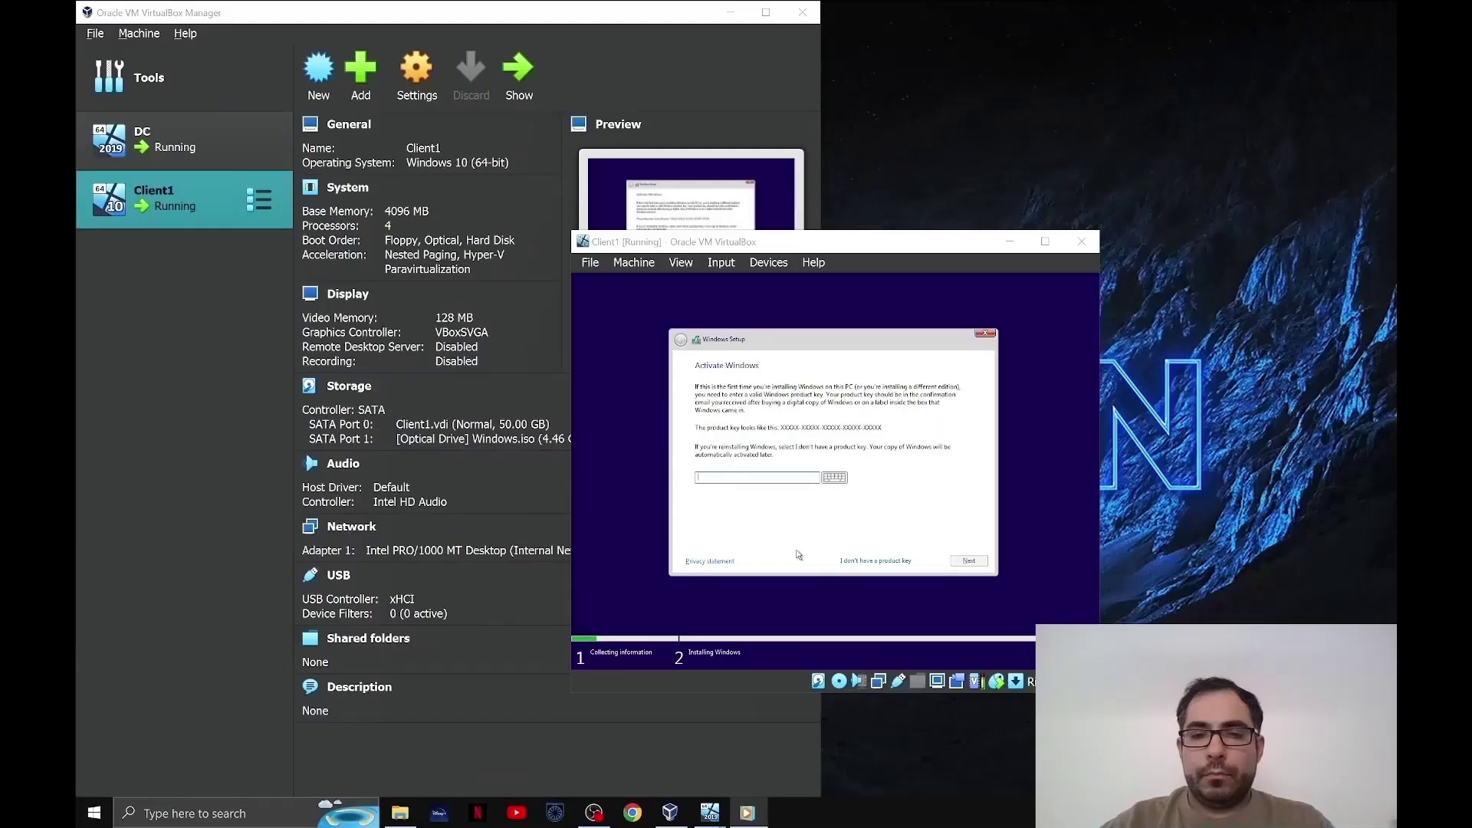
- Install Windows 10 Pro without a product key, accepting the licence, as a custom install on Drive 0
left_click(864, 561)
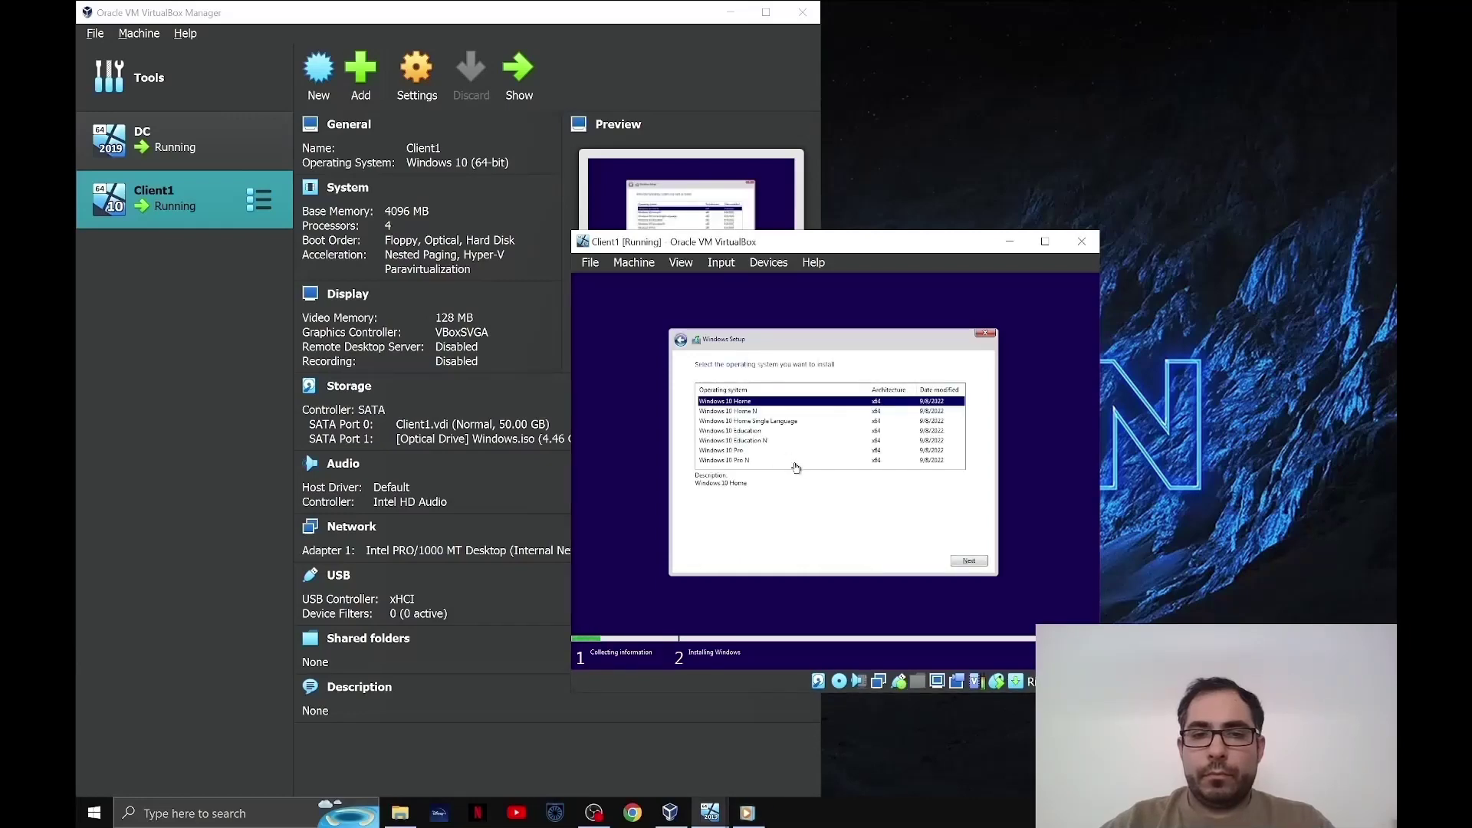
left_click(747, 451)
left_click(968, 559)
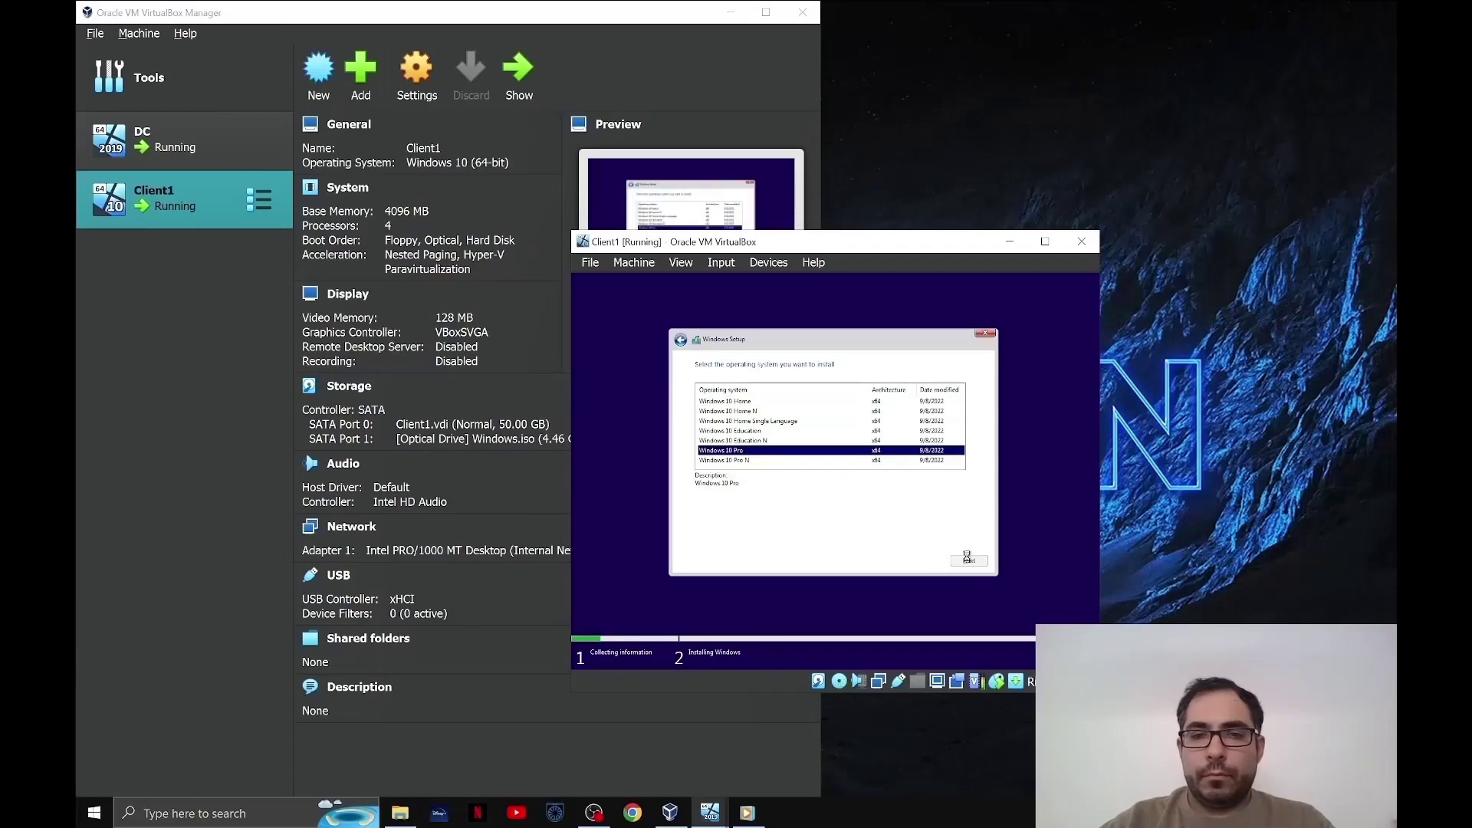
left_click(745, 538)
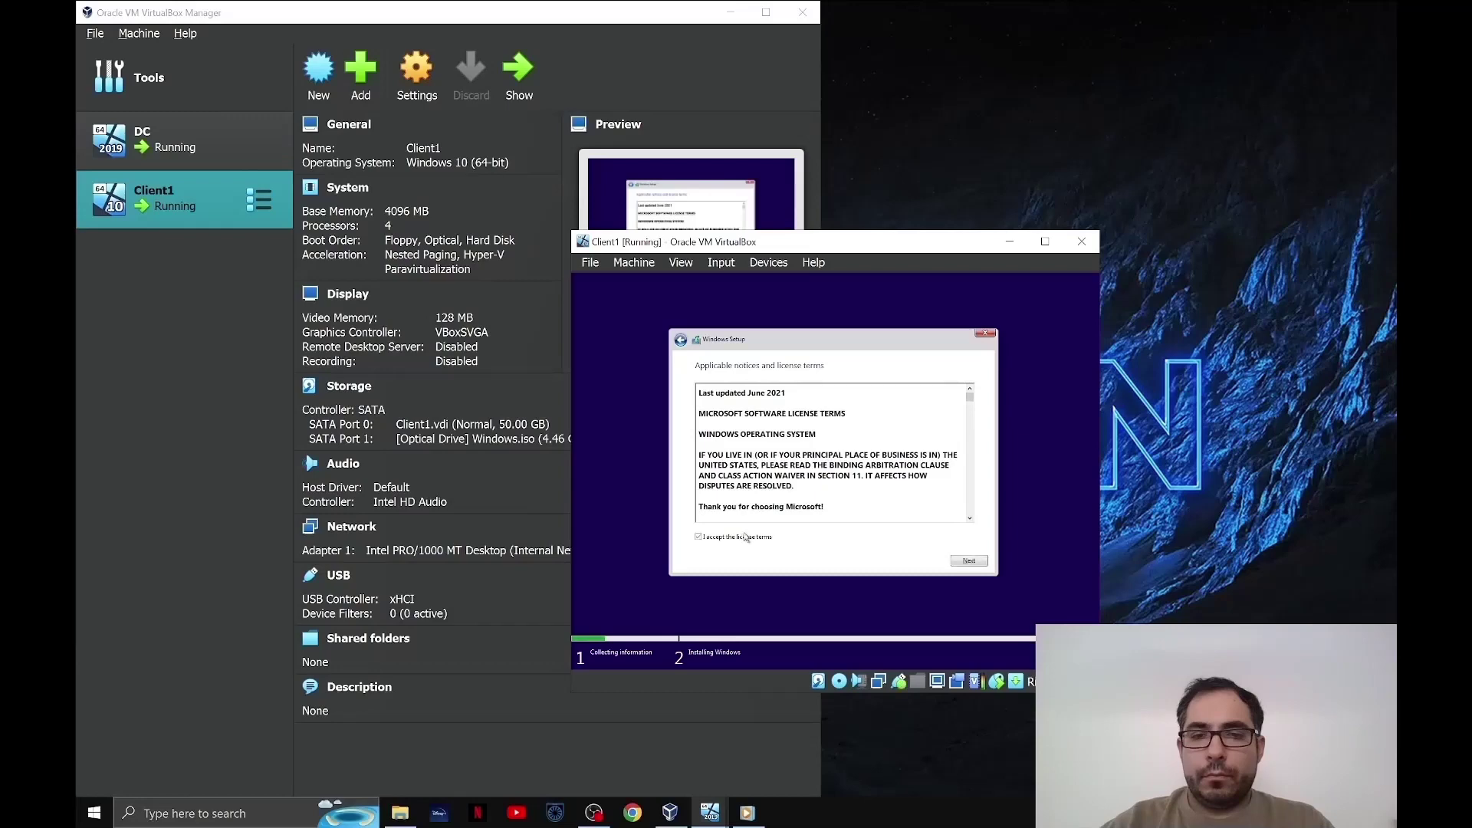
left_click(970, 561)
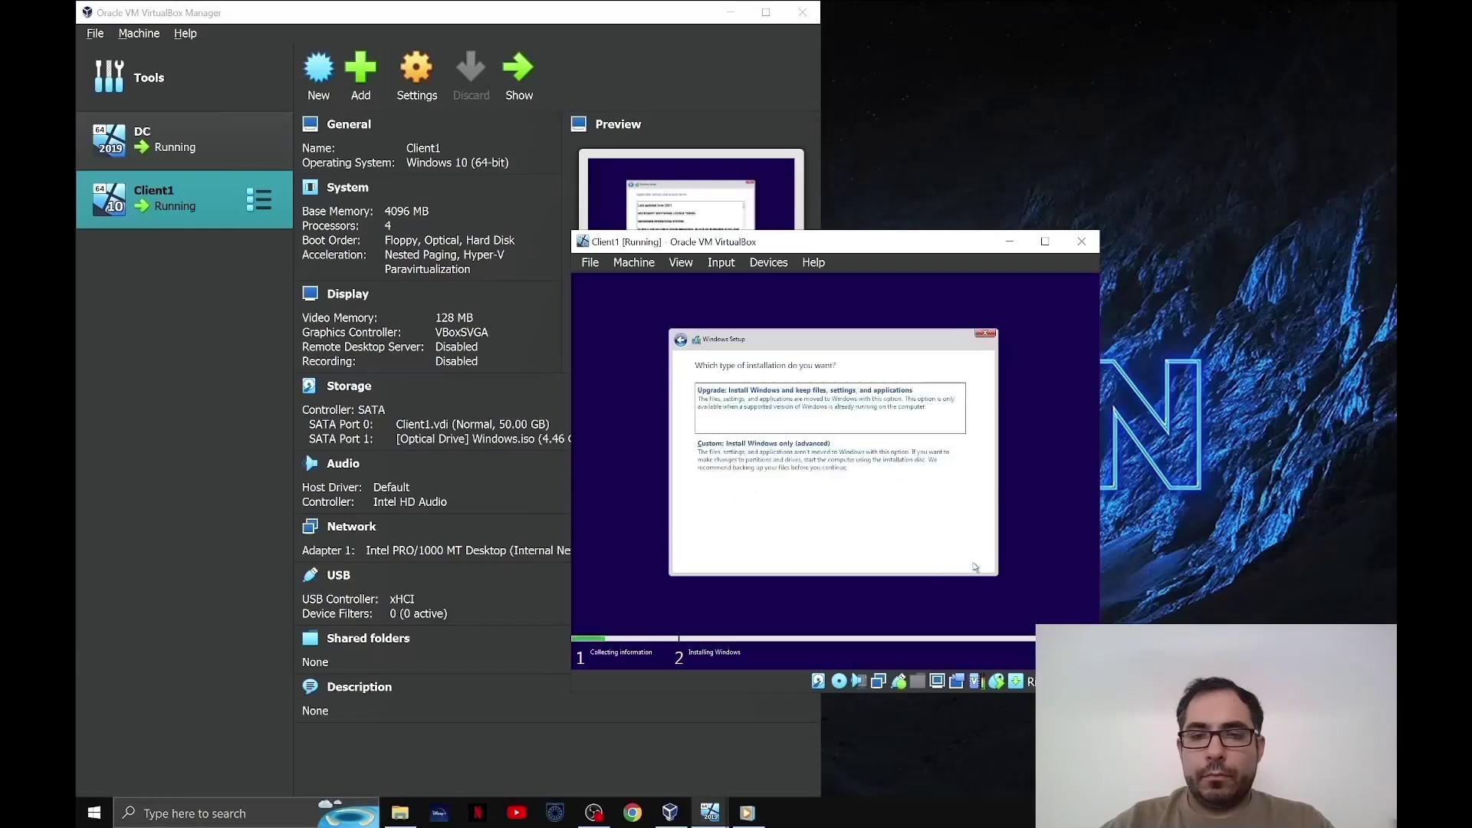
left_click(872, 468)
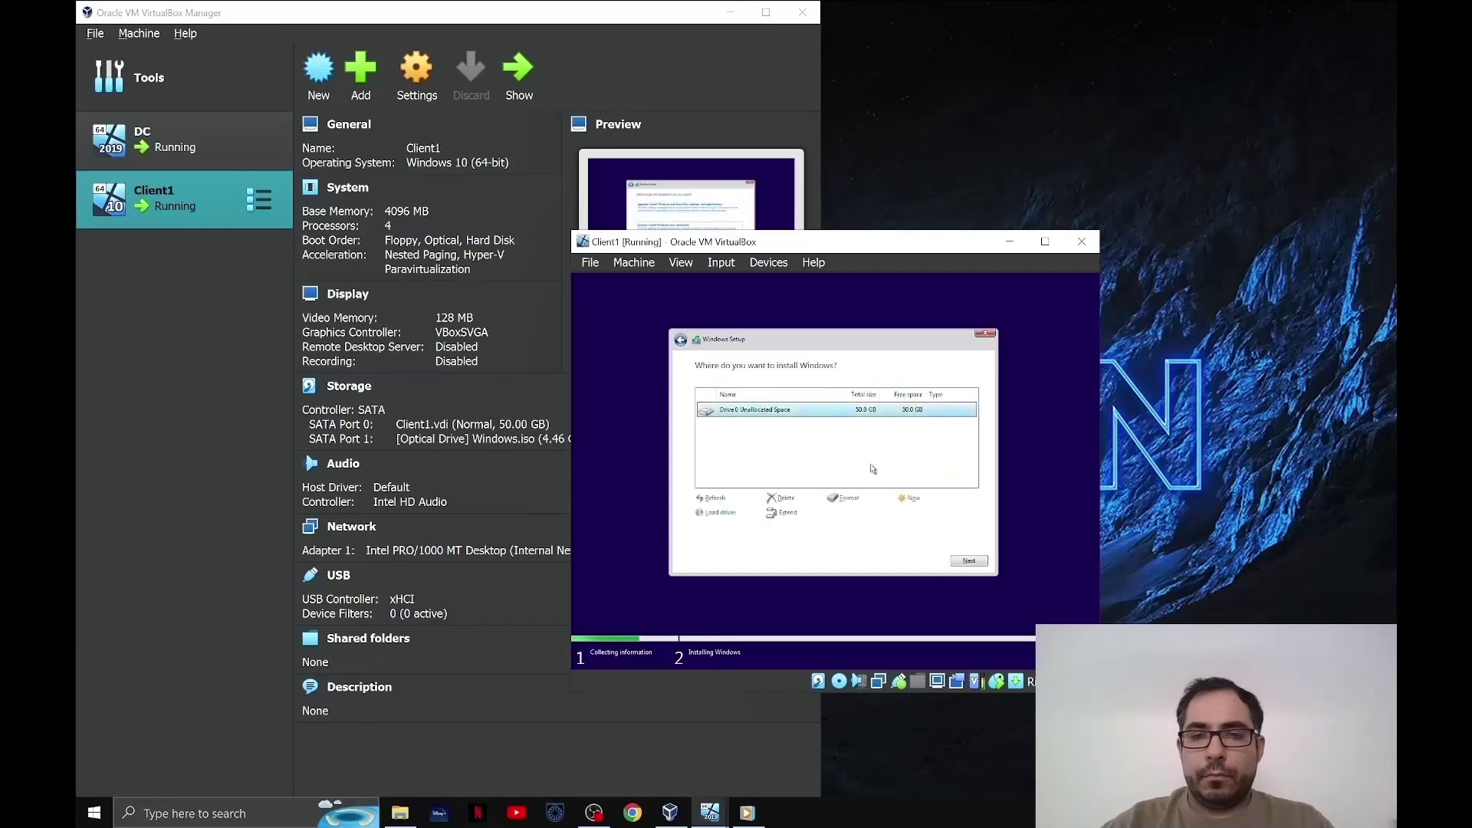
left_click(966, 562)
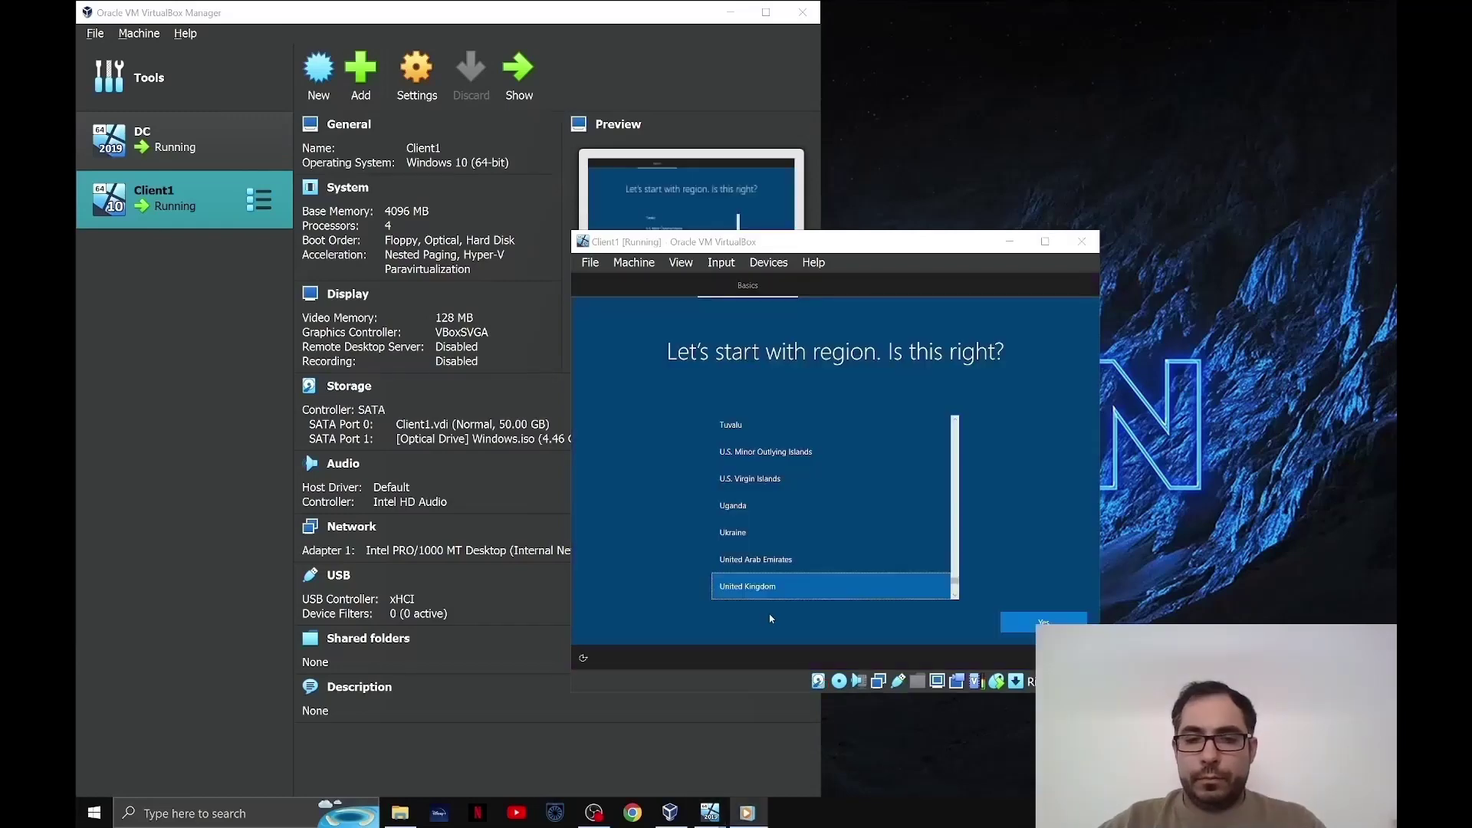
- Set the region and keyboard layout to United Kingdom, skipping a second layout
left_click(802, 589)
left_click(1013, 621)
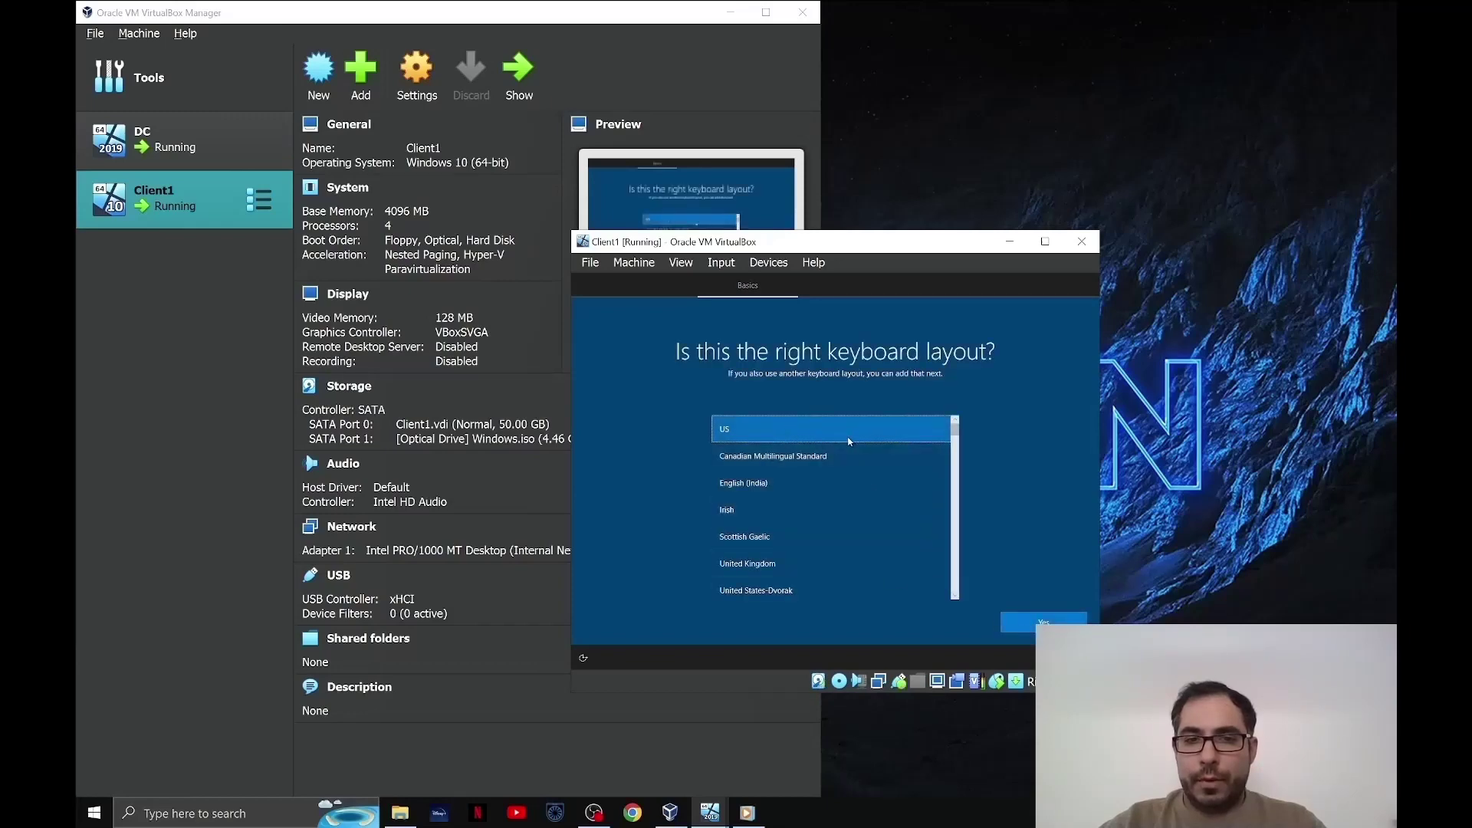
left_click(827, 564)
left_click(1031, 619)
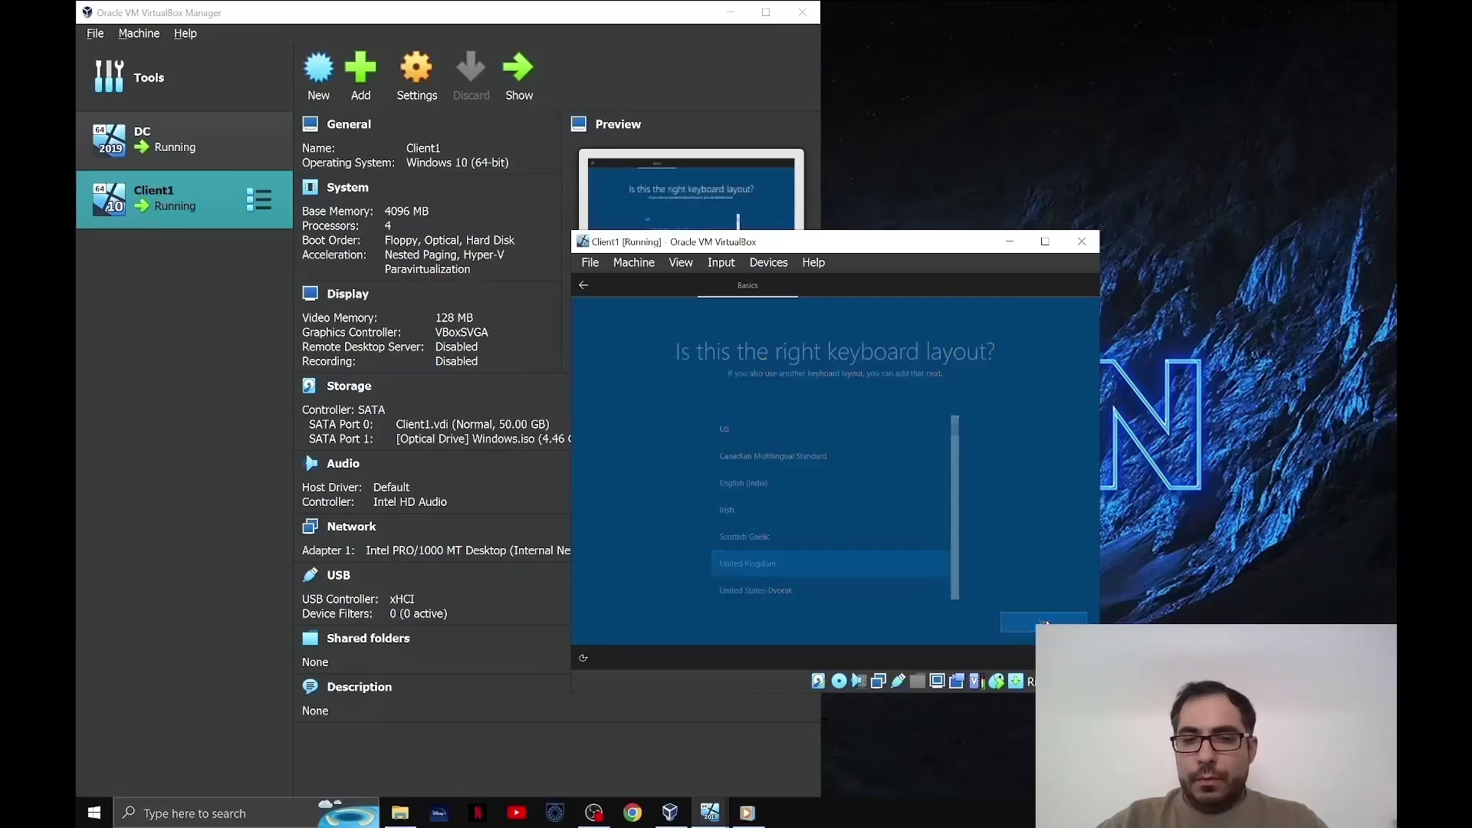
left_click(1044, 622)
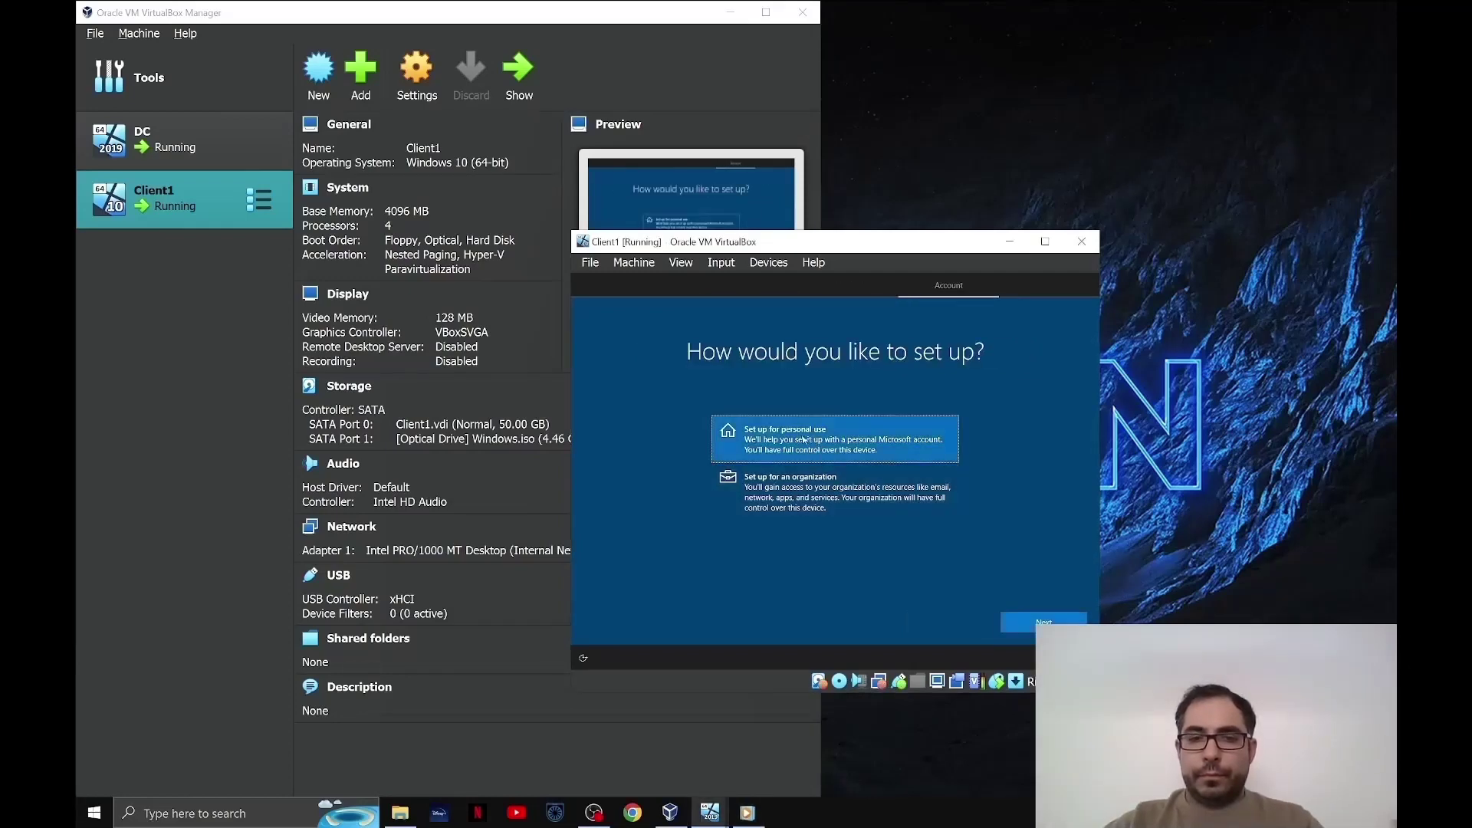
- Set up for personal use with an offline account and the limited experience
left_click(1027, 627)
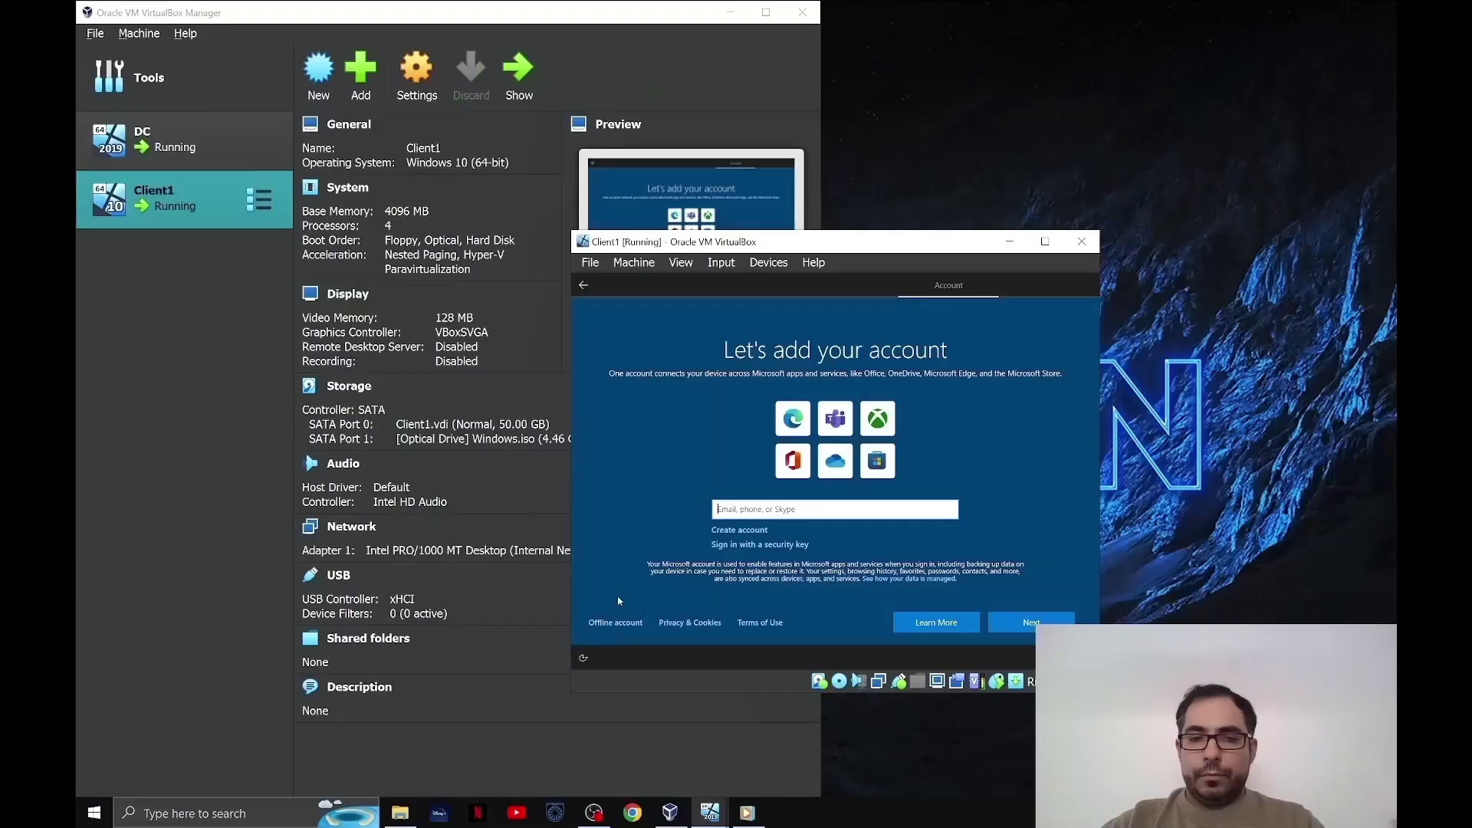
left_click(754, 722)
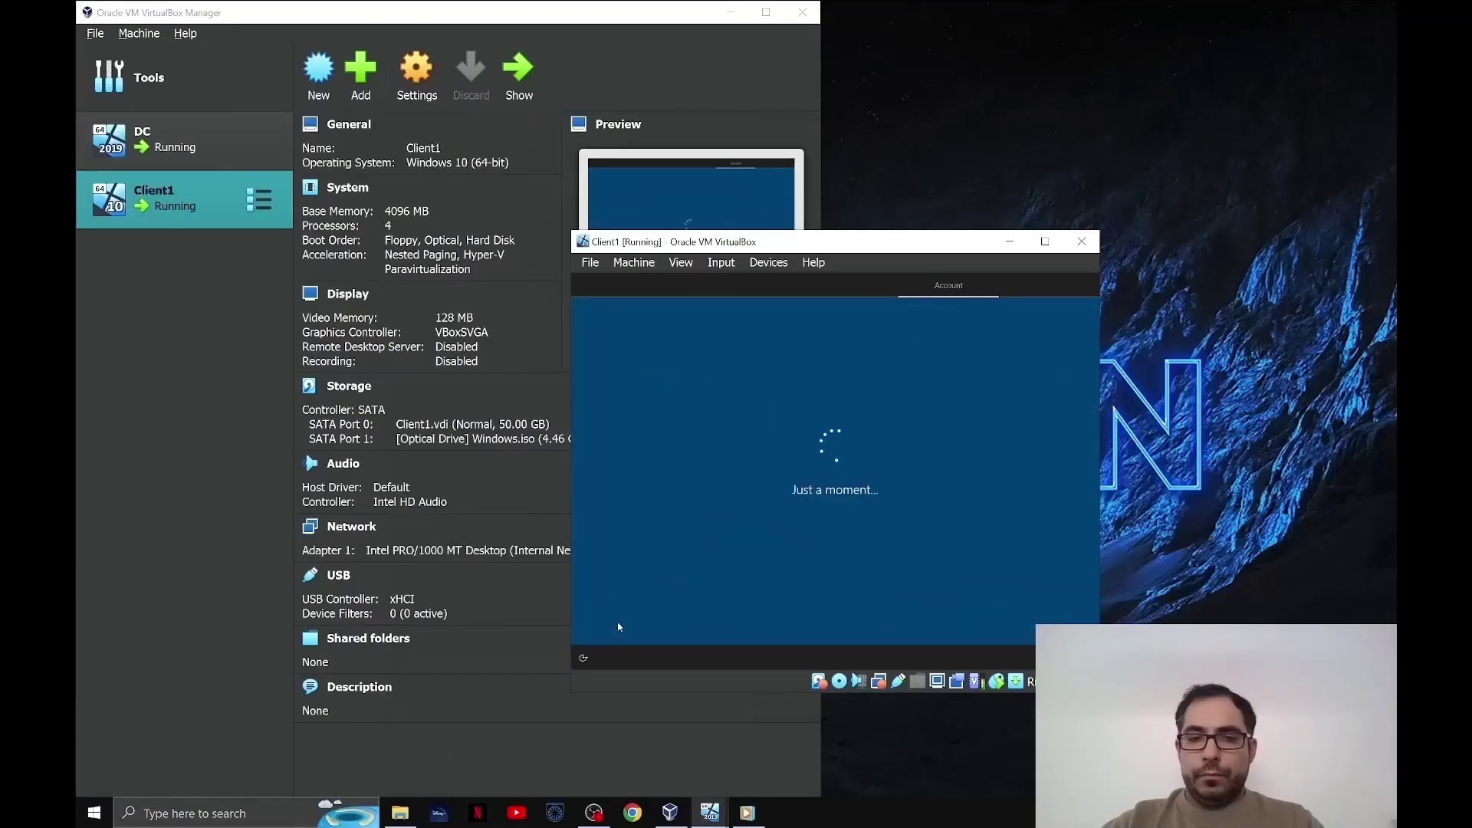
left_click(618, 628)
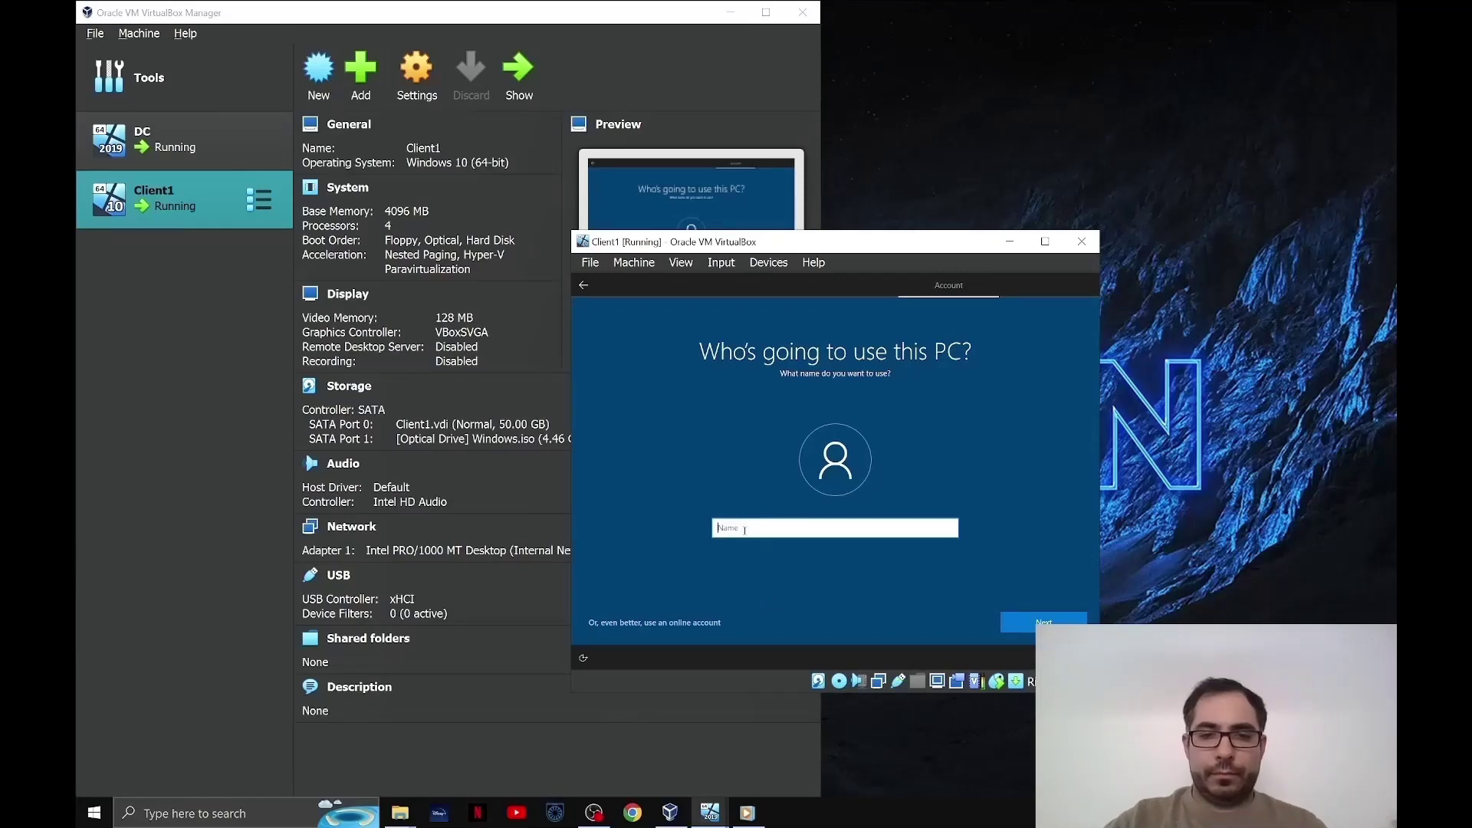
- Create the local user 'Client', then enter and confirm the account password
type("Client")
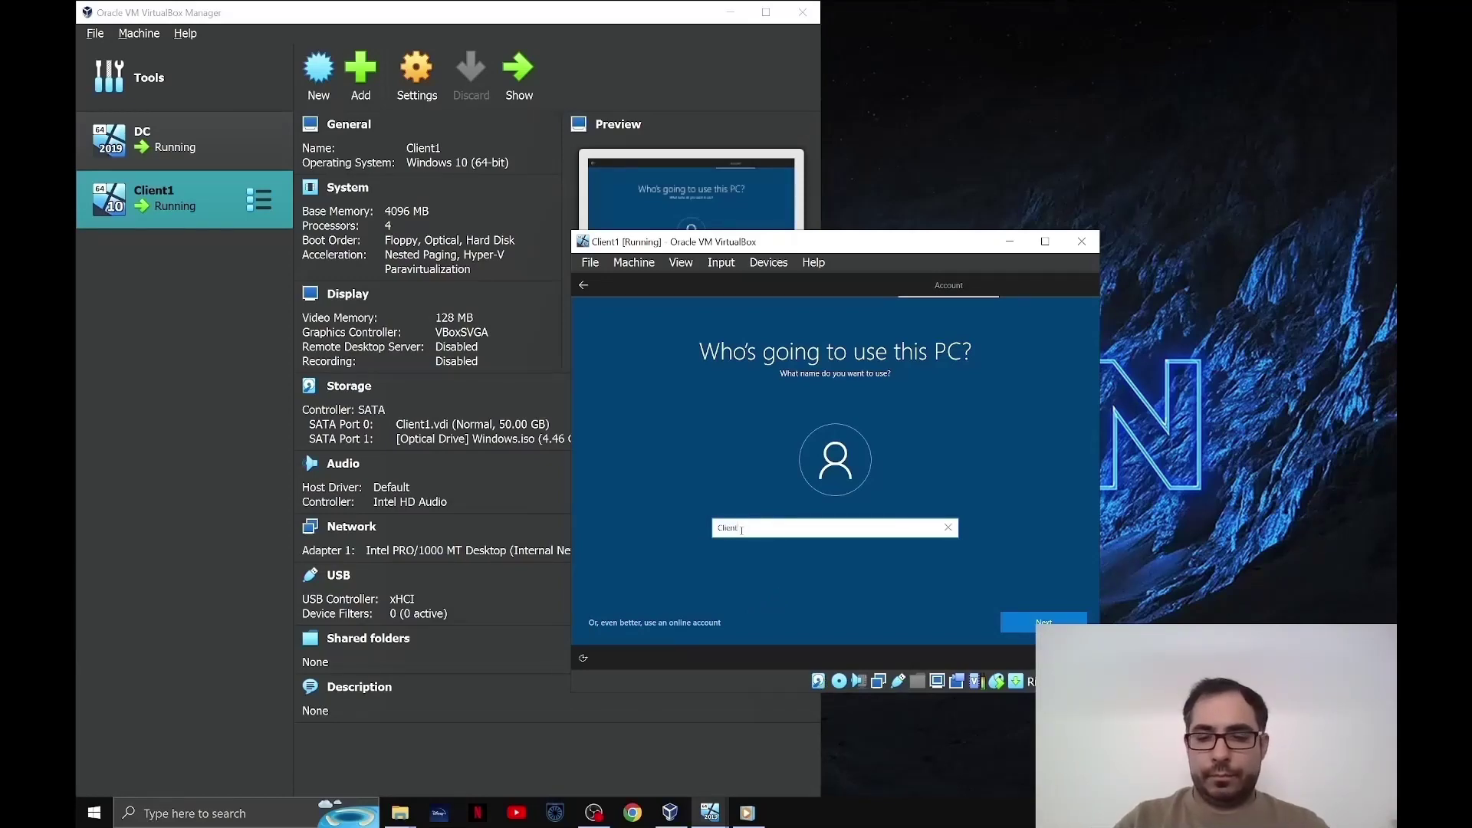
key("Return")
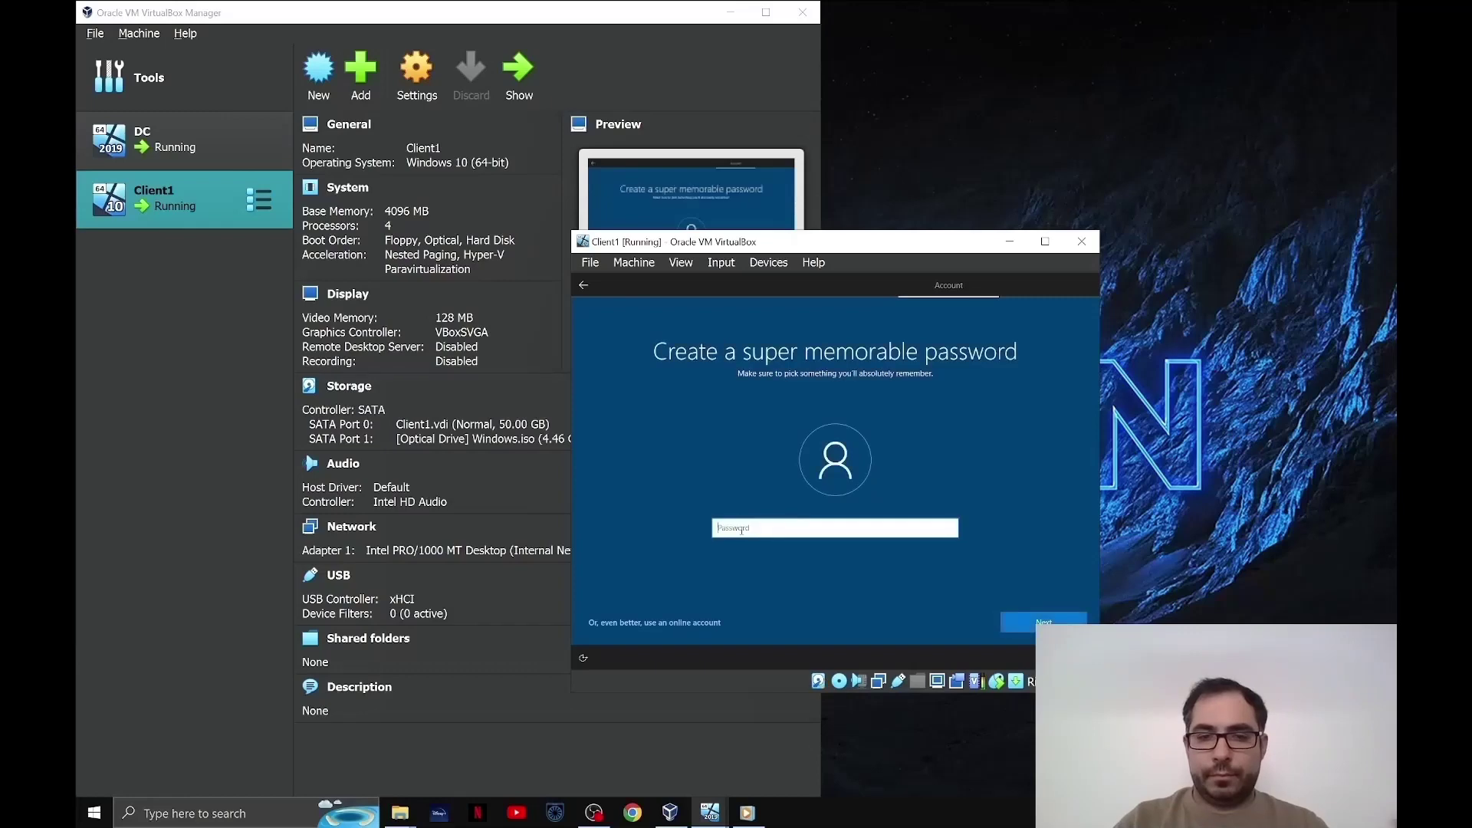
type("1234")
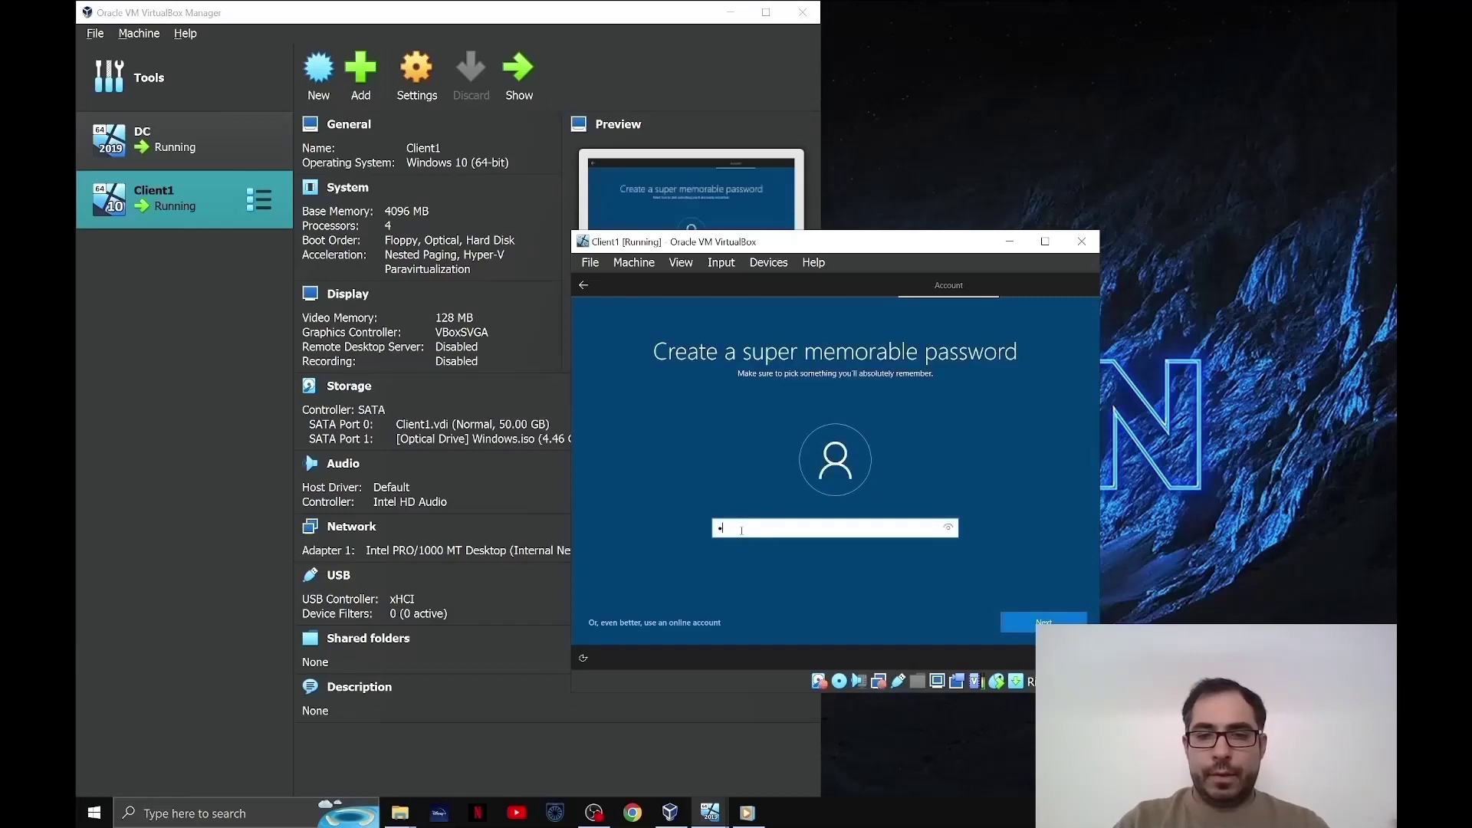
type("567890")
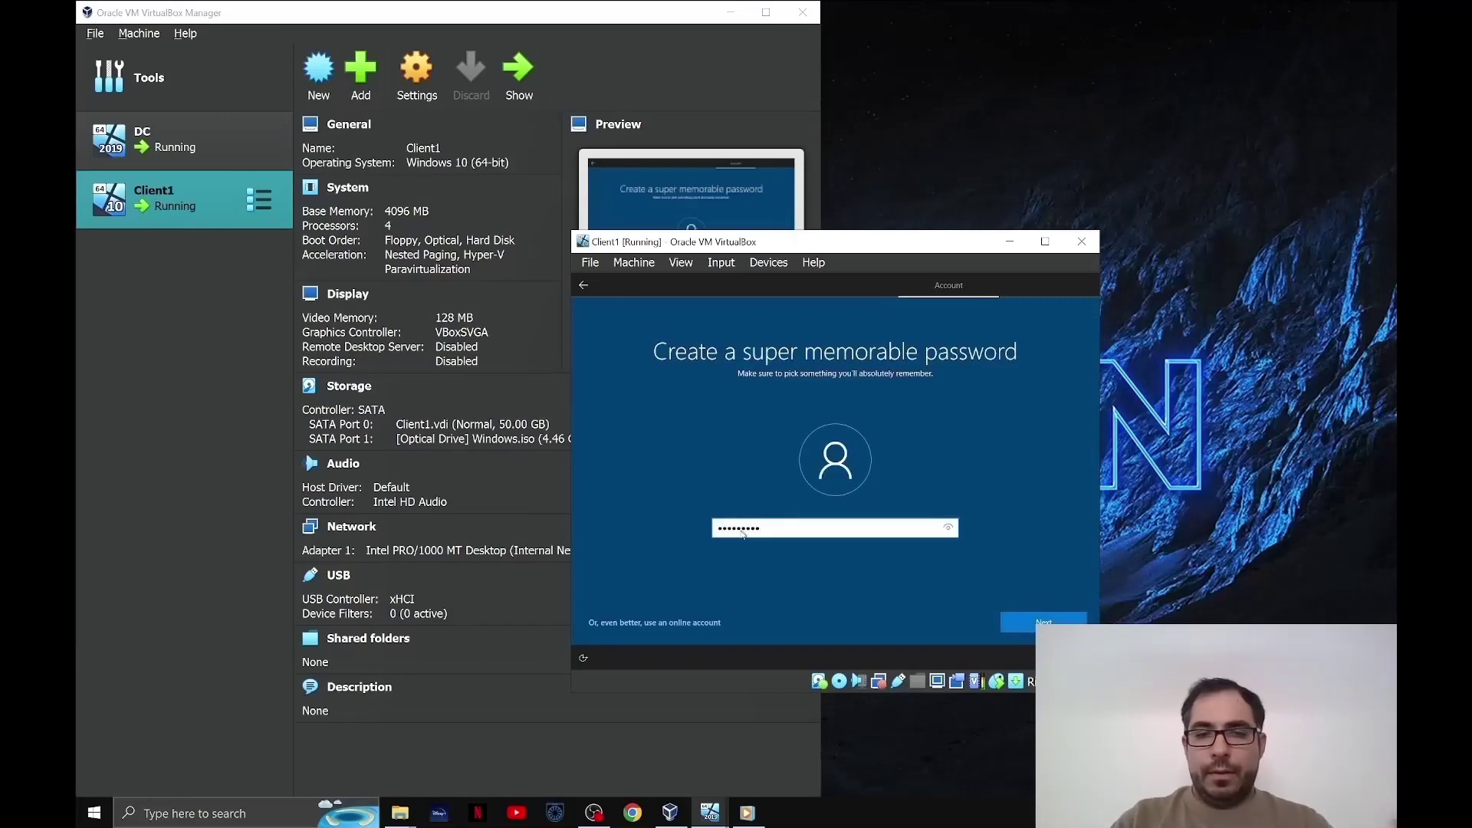
key("Return")
type("1234567")
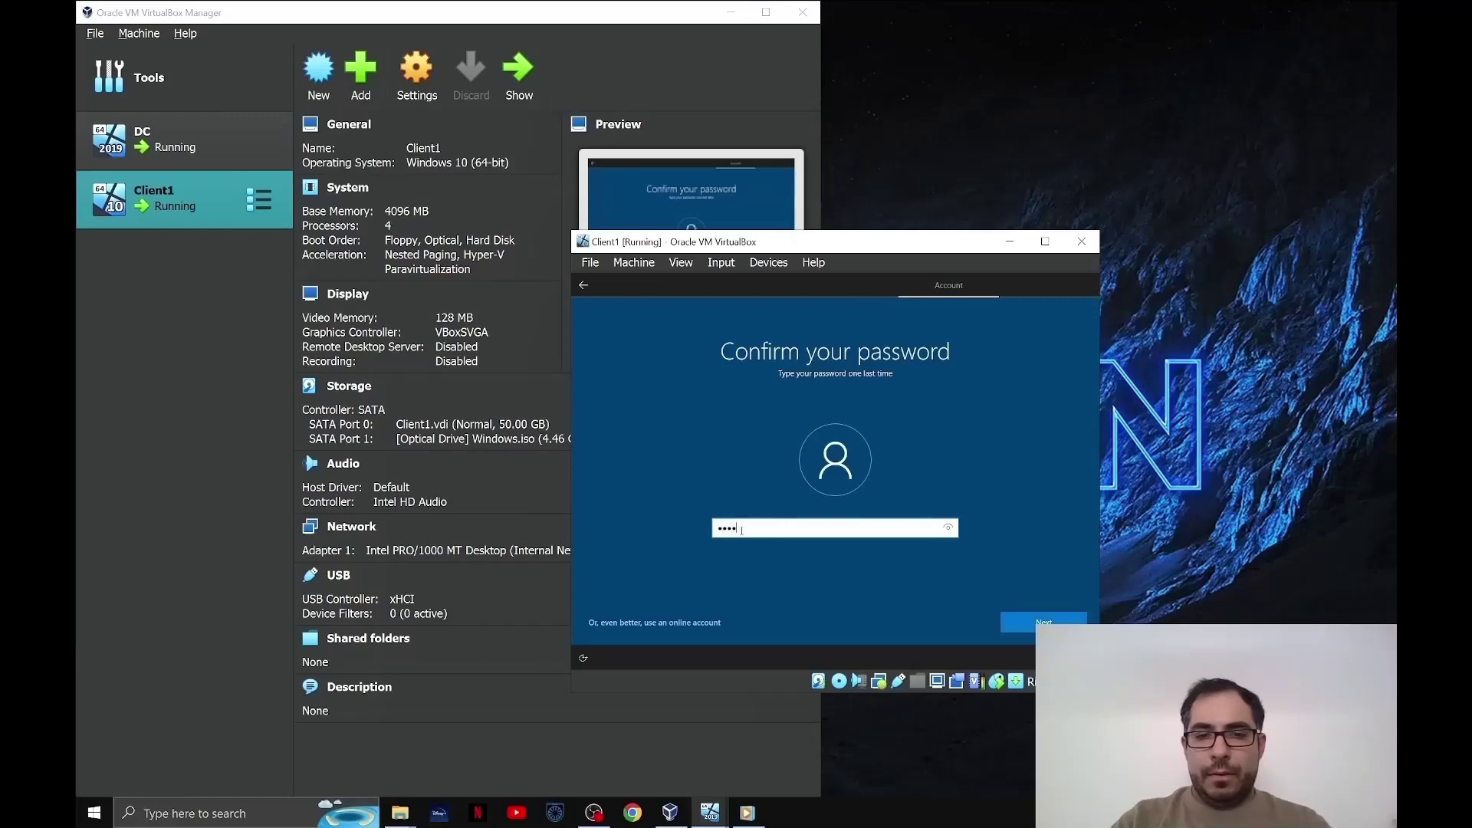
type("890")
key("Return")
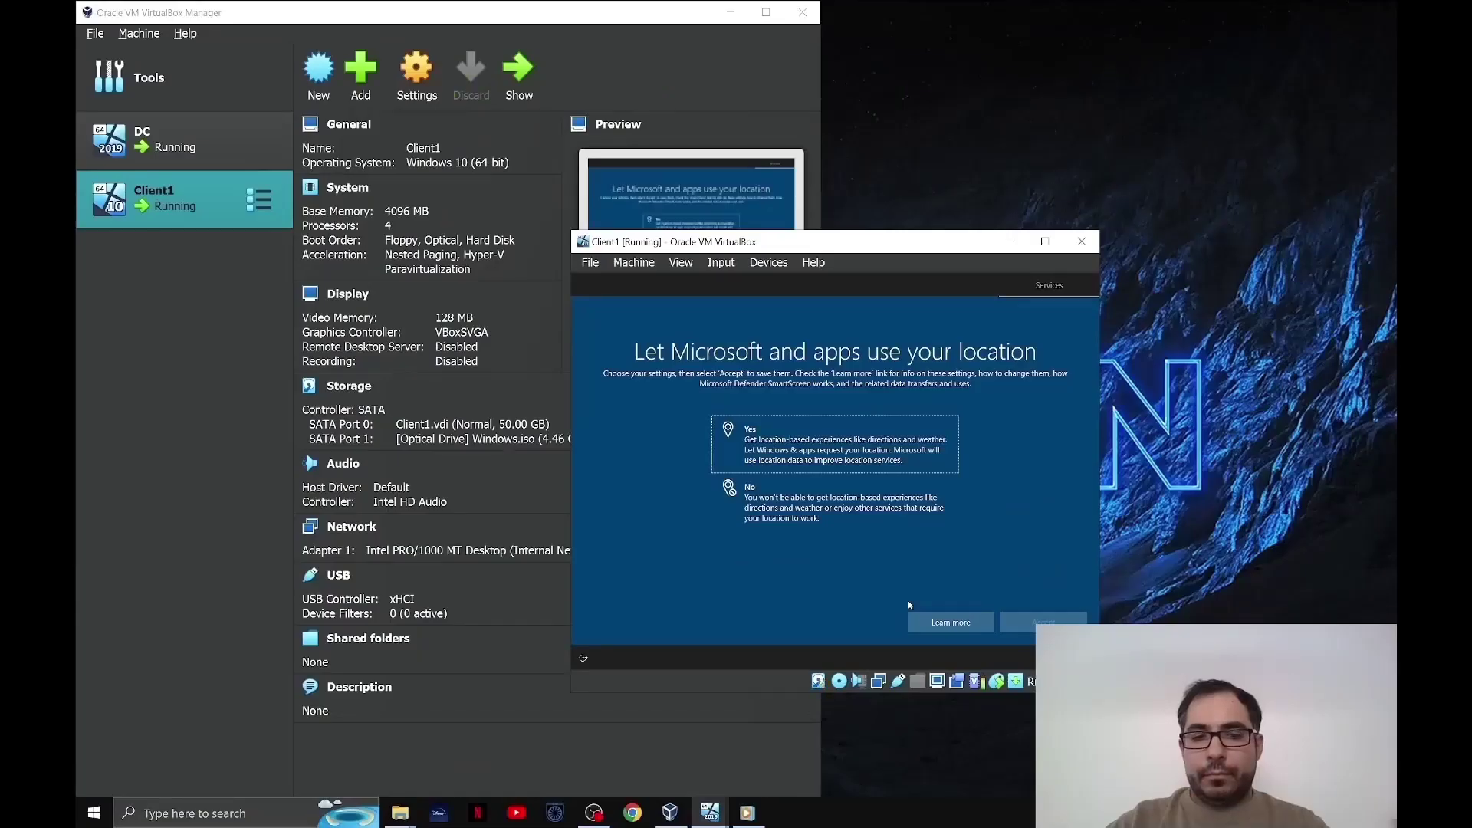
- Turn off location and Find my device, and send only required diagnostic data
left_click(843, 508)
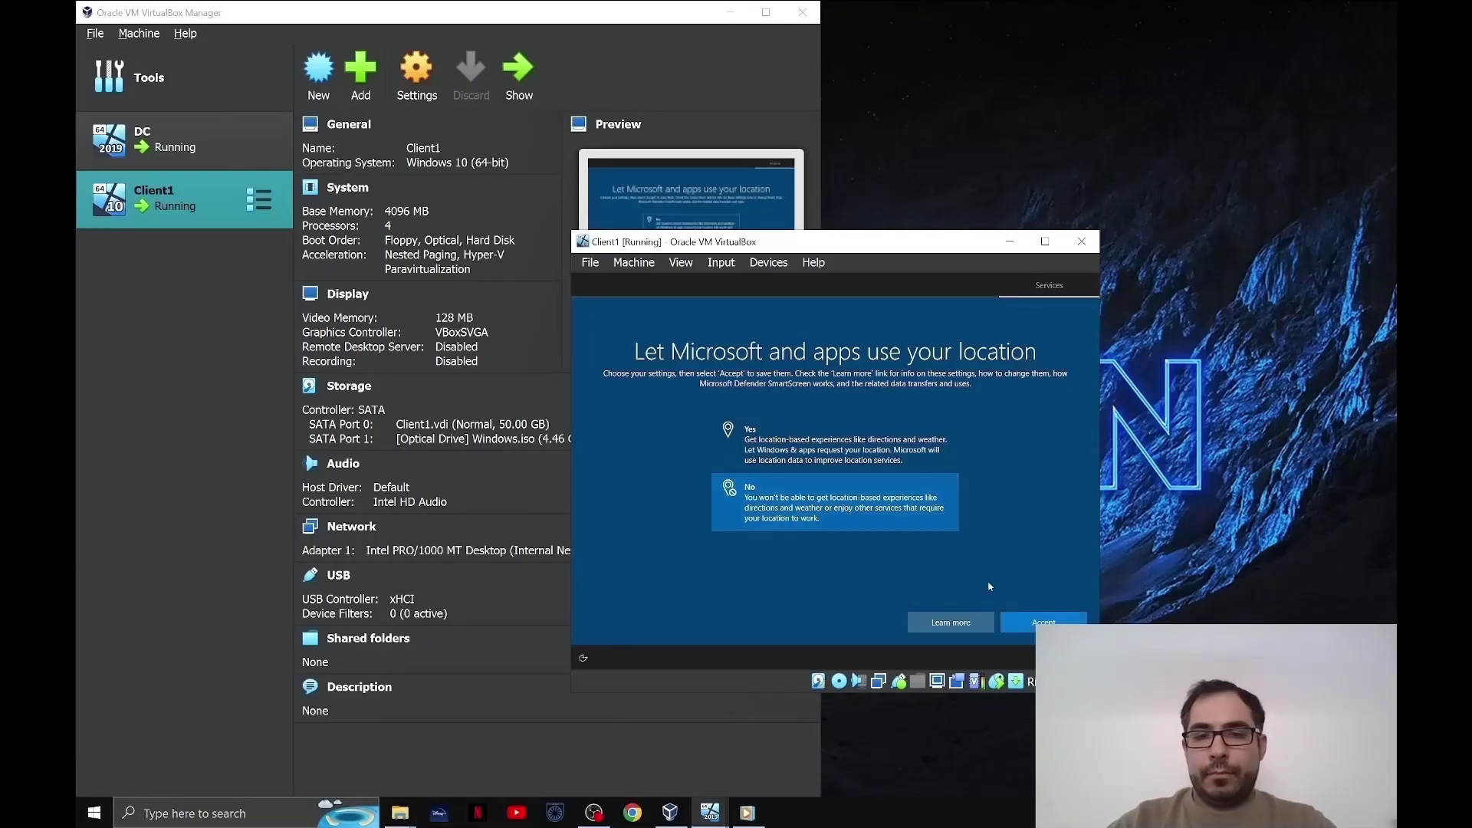
left_click(1044, 622)
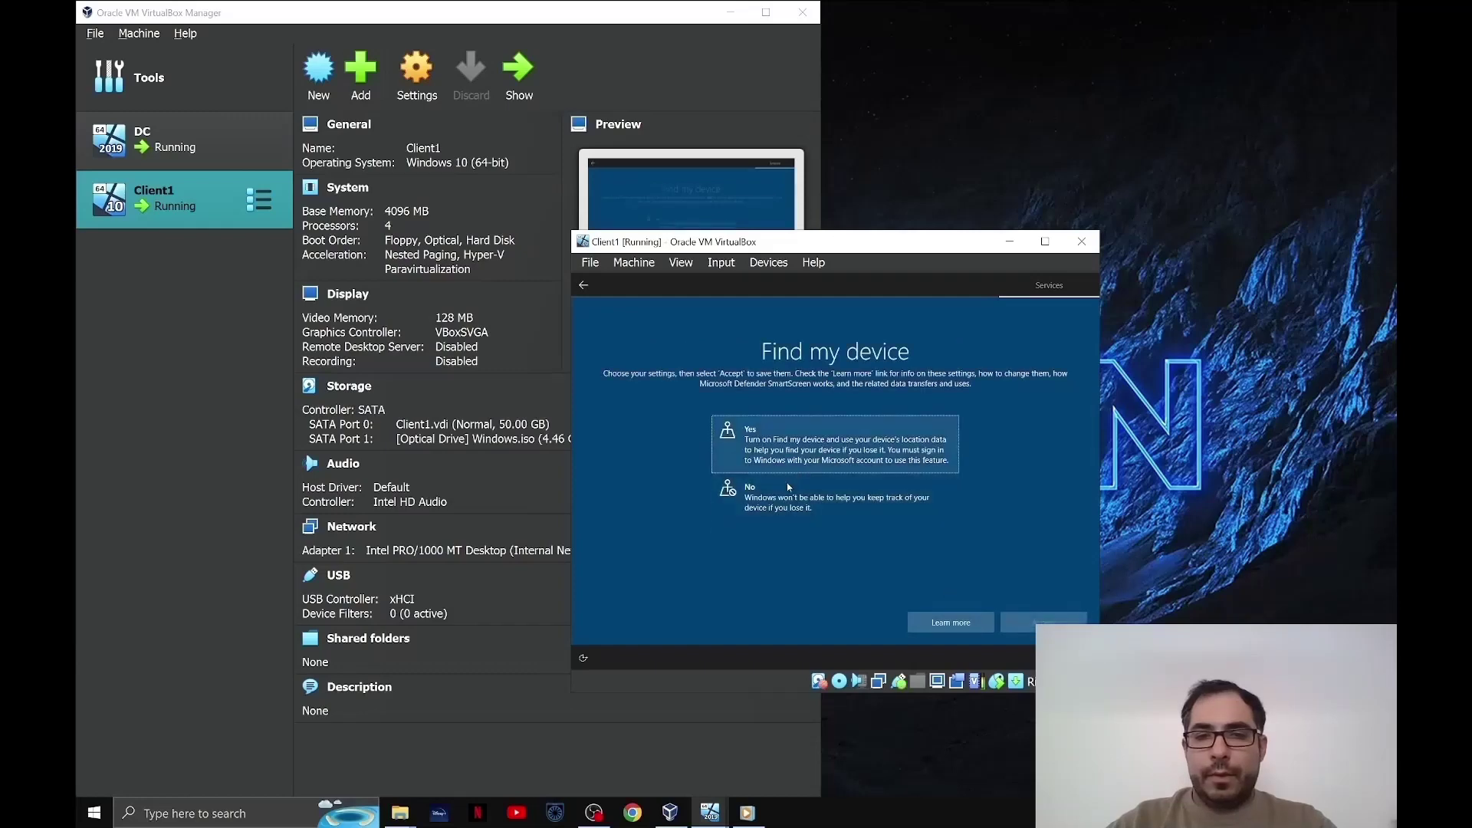
left_click(789, 489)
left_click(1030, 615)
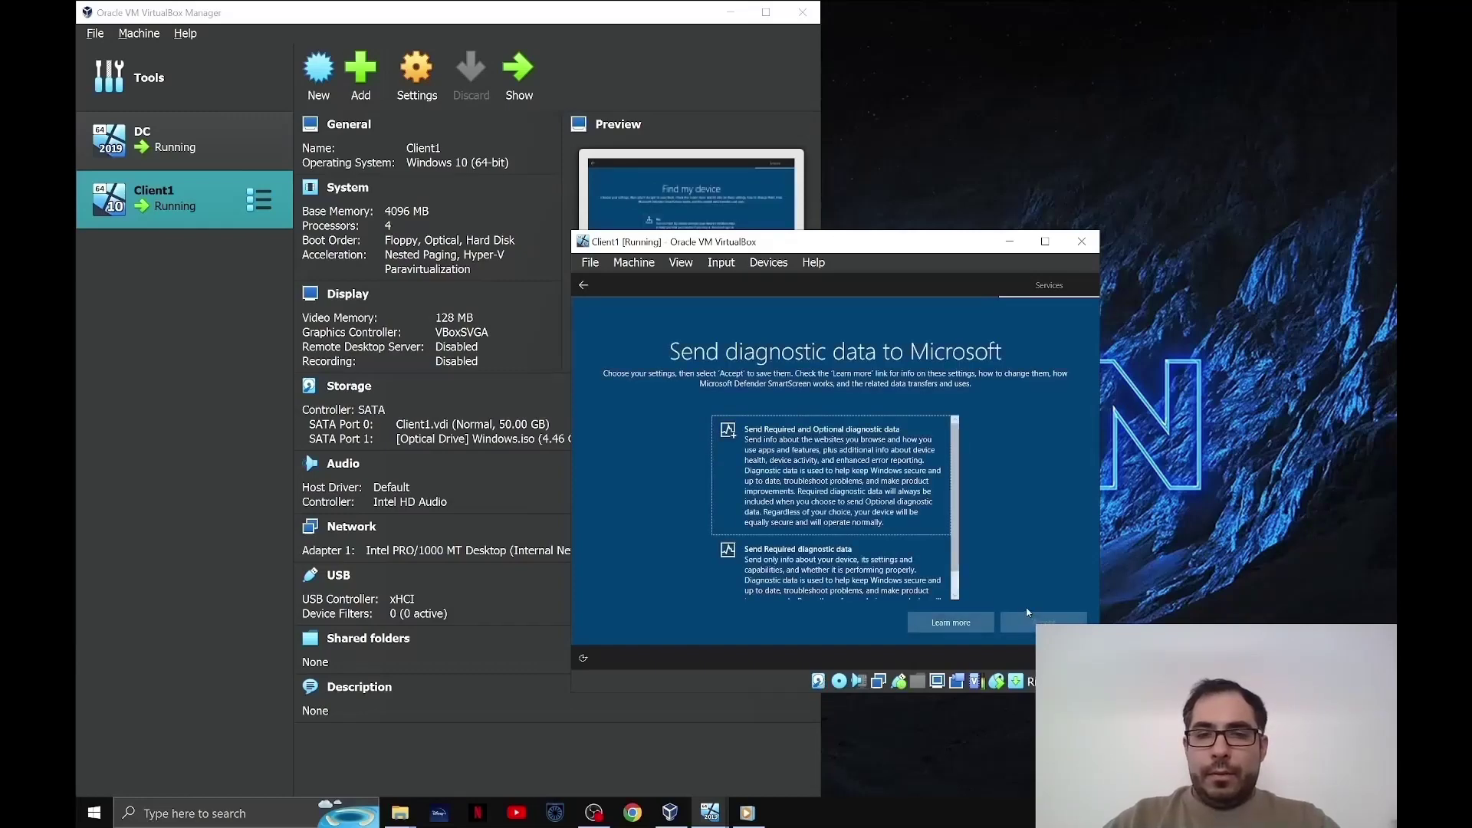
scroll(836, 499, "down", 2)
left_click(836, 552)
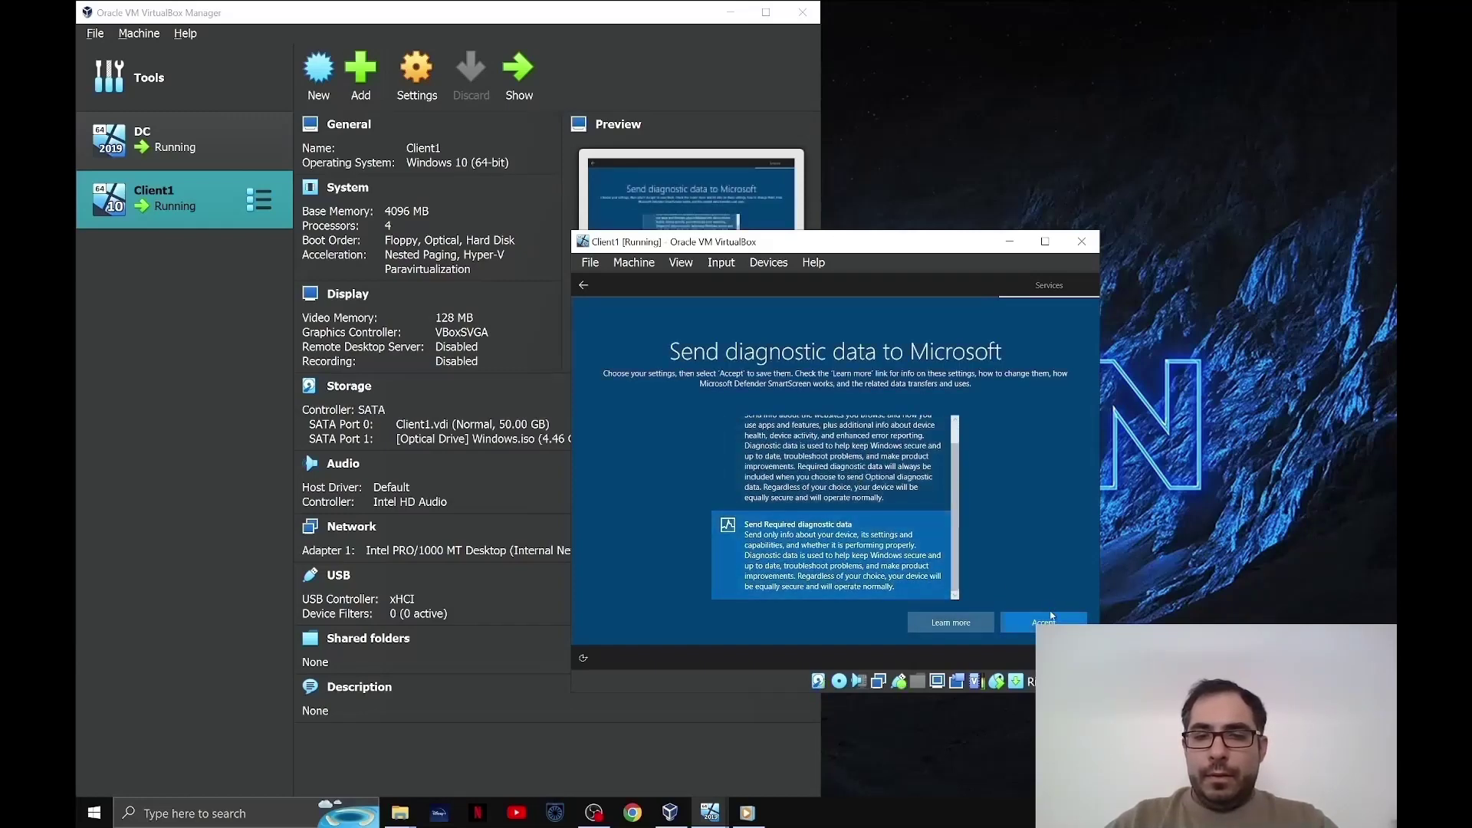
left_click(1052, 615)
- Decline inking and typing, tailored experiences, advertising ID, experience customisation and Cortana access
left_click(895, 532)
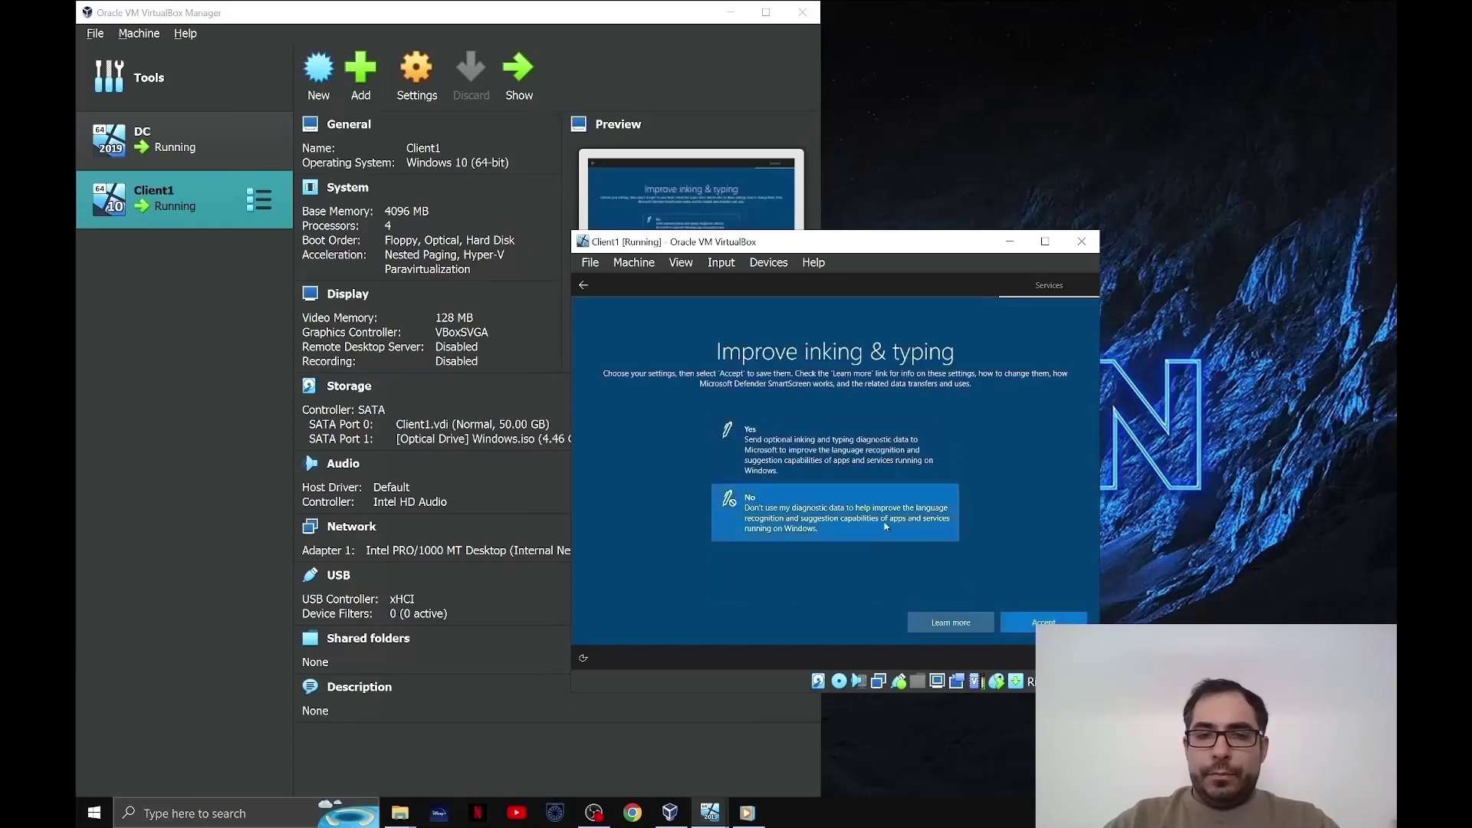
left_click(1022, 615)
left_click(836, 507)
left_click(1017, 627)
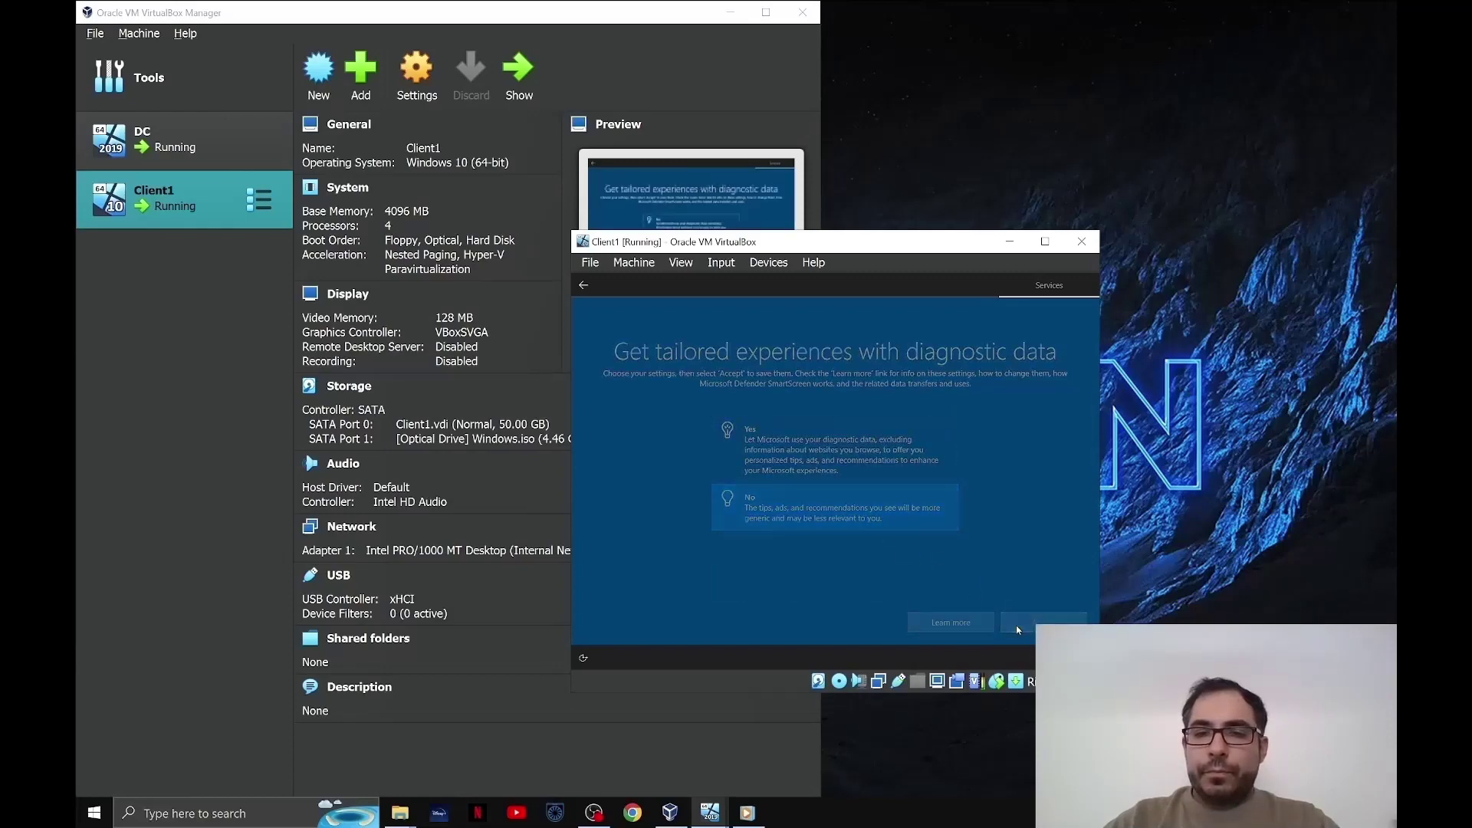
left_click(864, 512)
left_click(1045, 620)
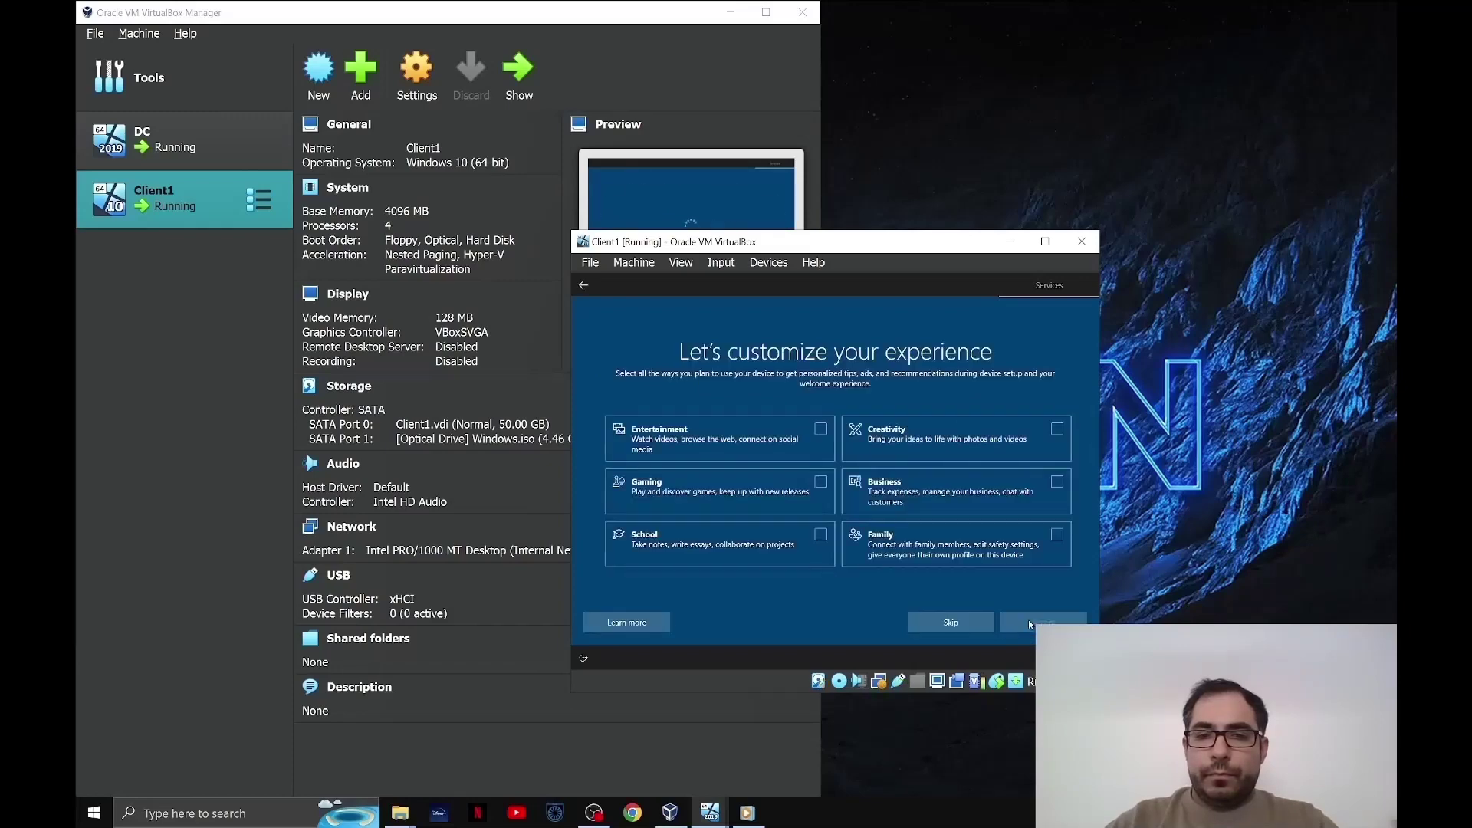
left_click(954, 628)
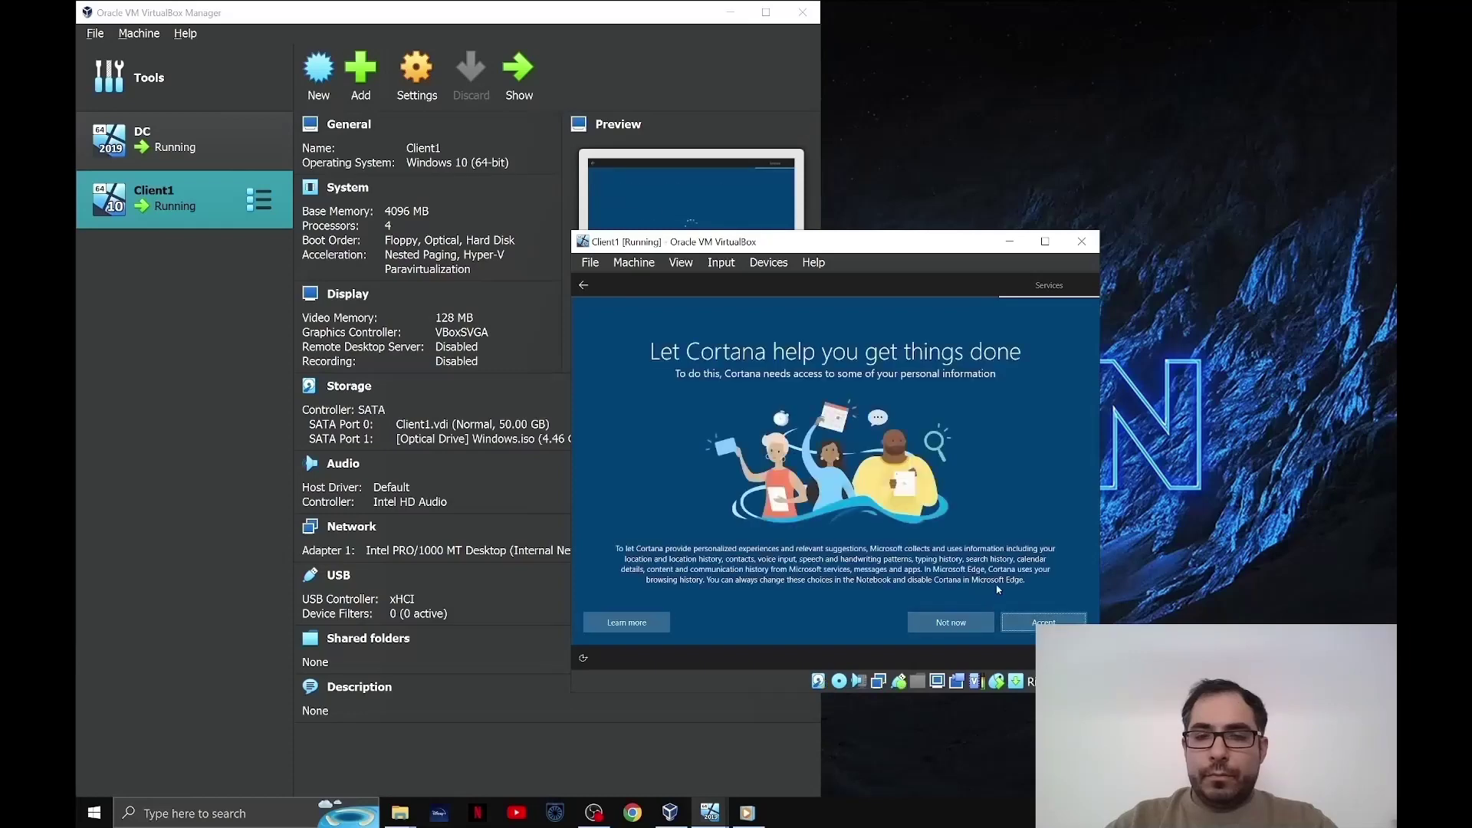
left_click(952, 622)
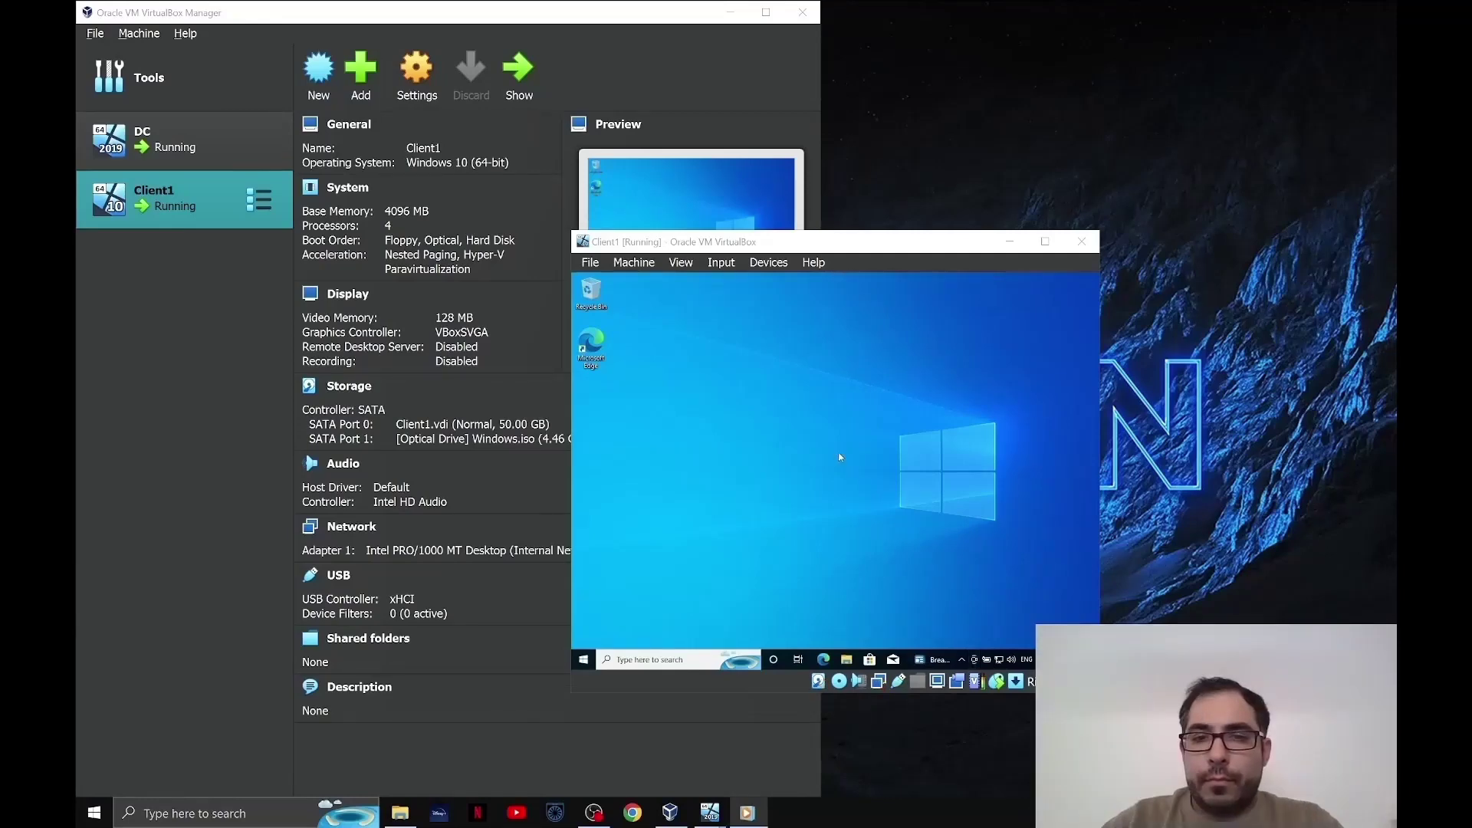
- Insert the Guest Additions CD image and open its drive in Client1's File Explorer
left_click(756, 263)
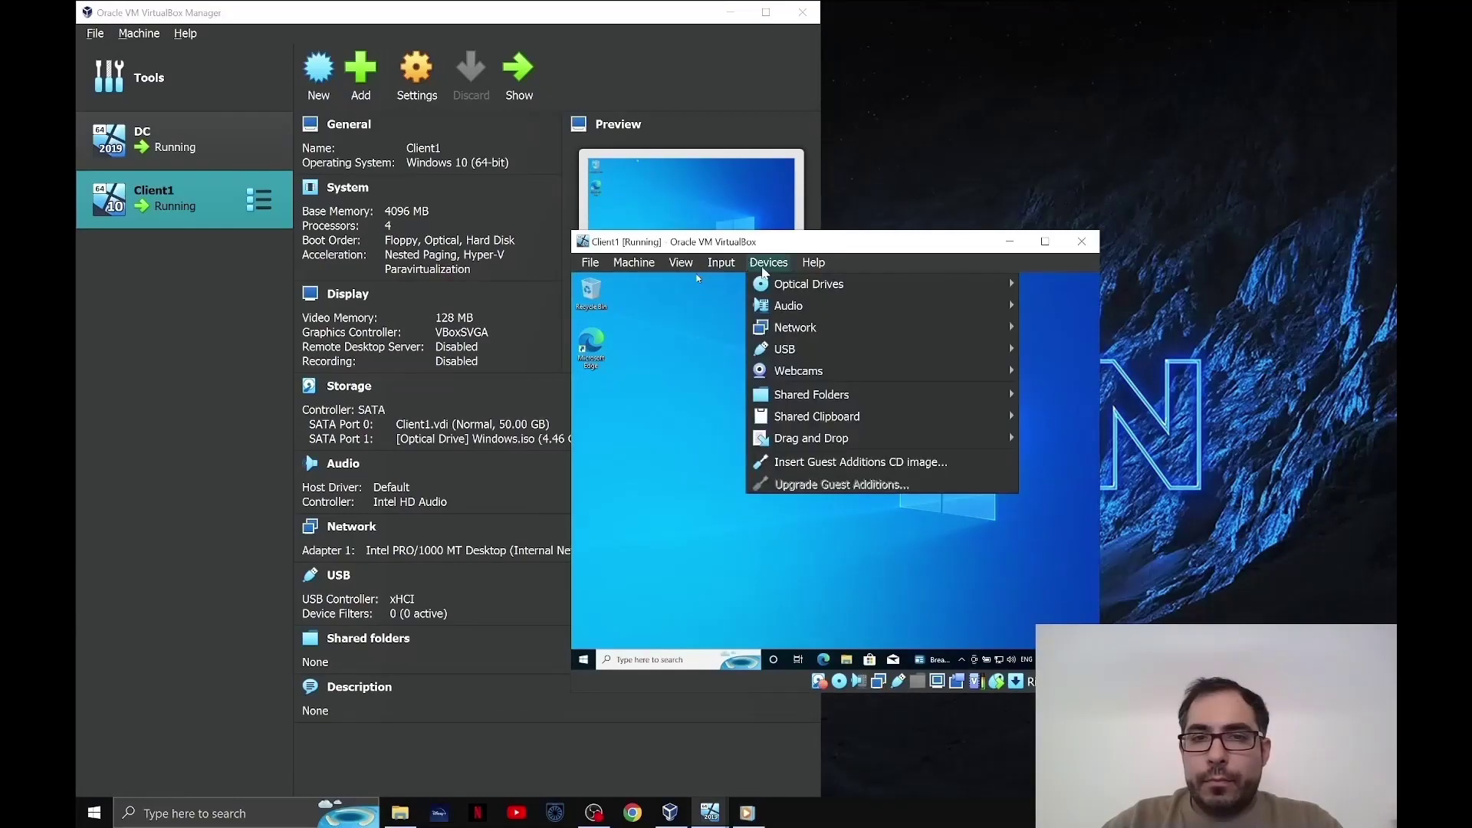
left_click(829, 461)
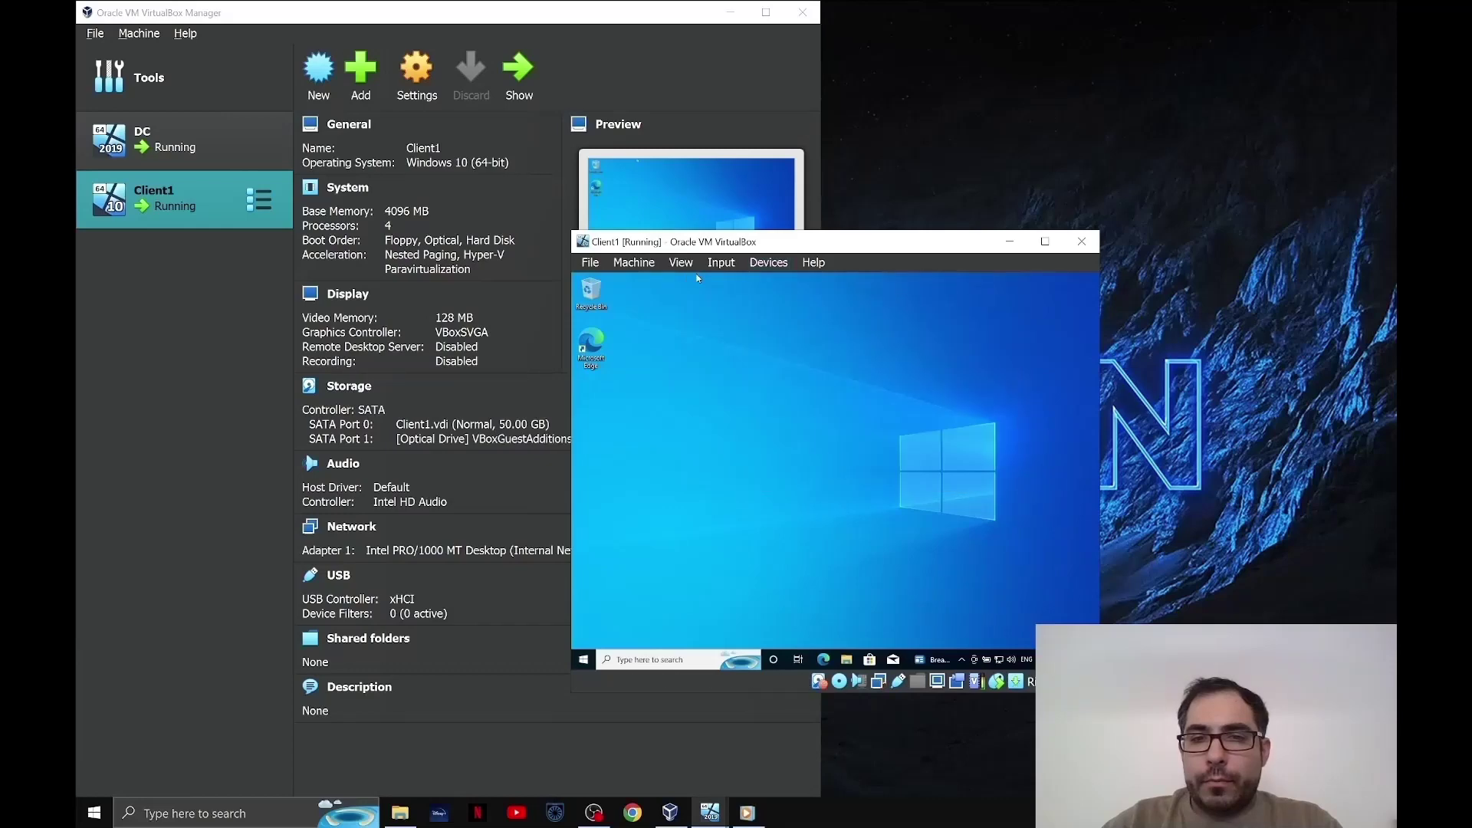
left_click(848, 660)
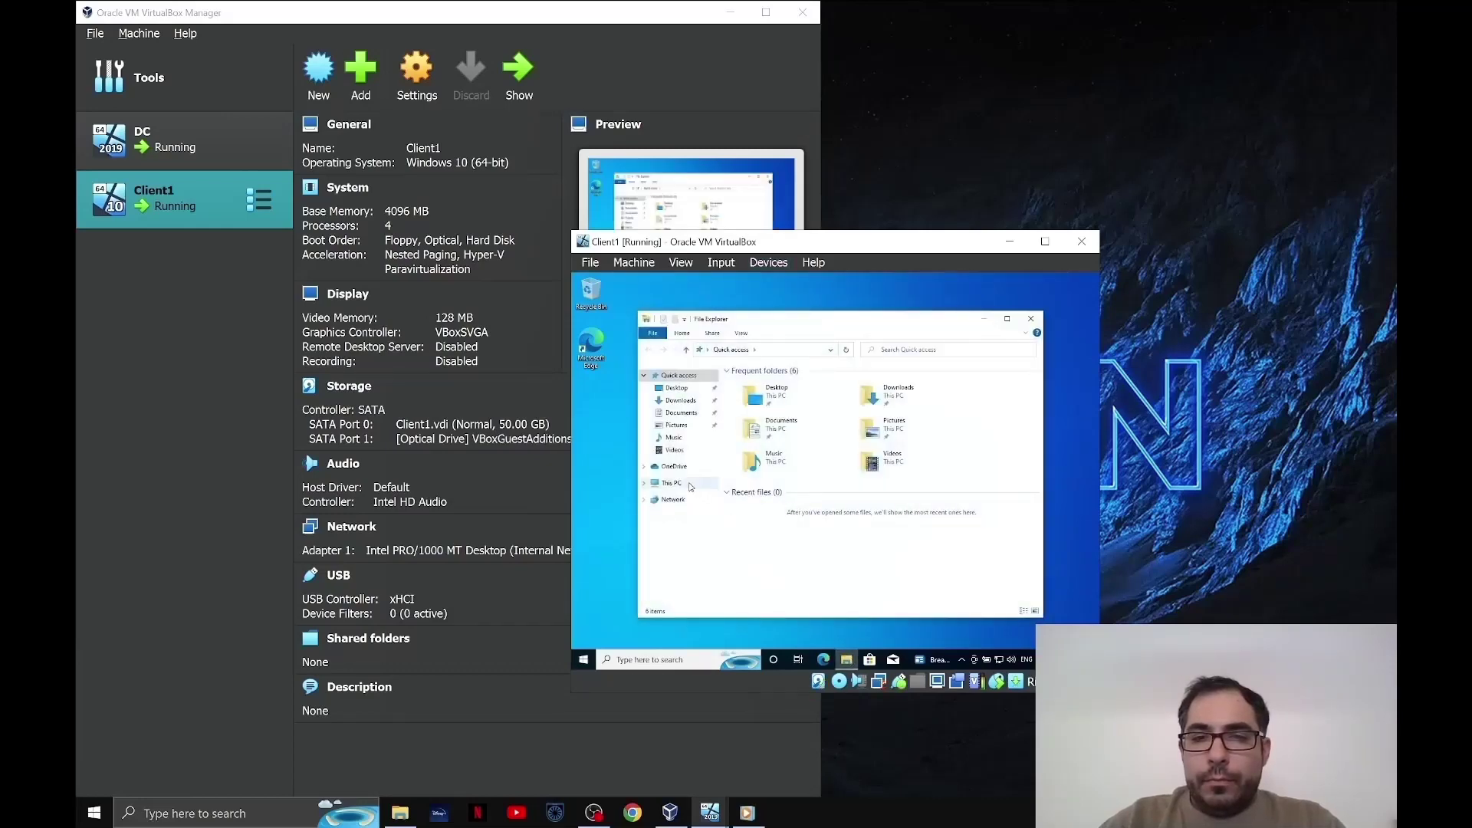
left_click(671, 483)
double_click(901, 523)
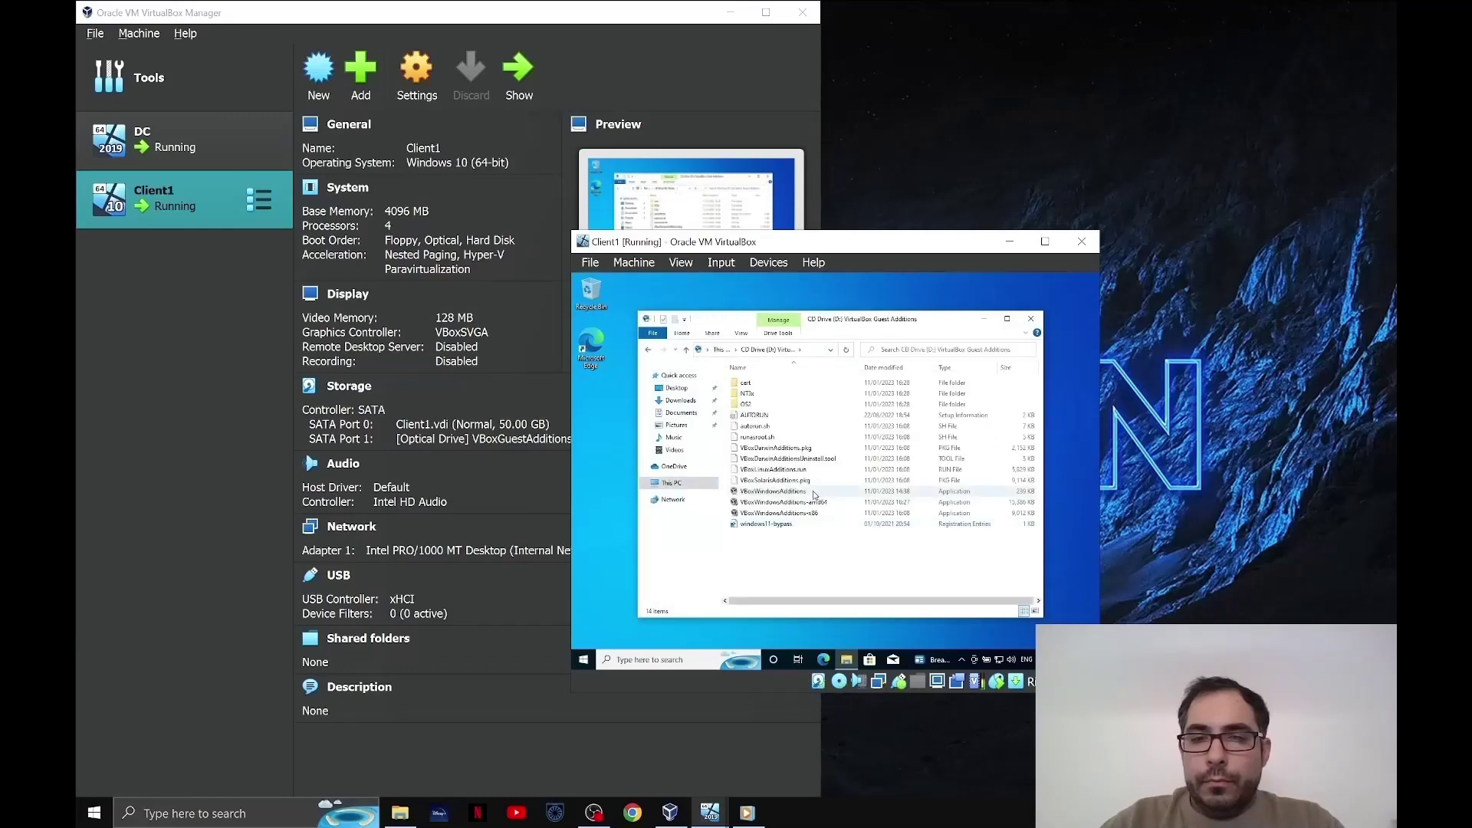
- Run VBoxWindowsAdditions-amd64 and install with the default location and components
double_click(818, 504)
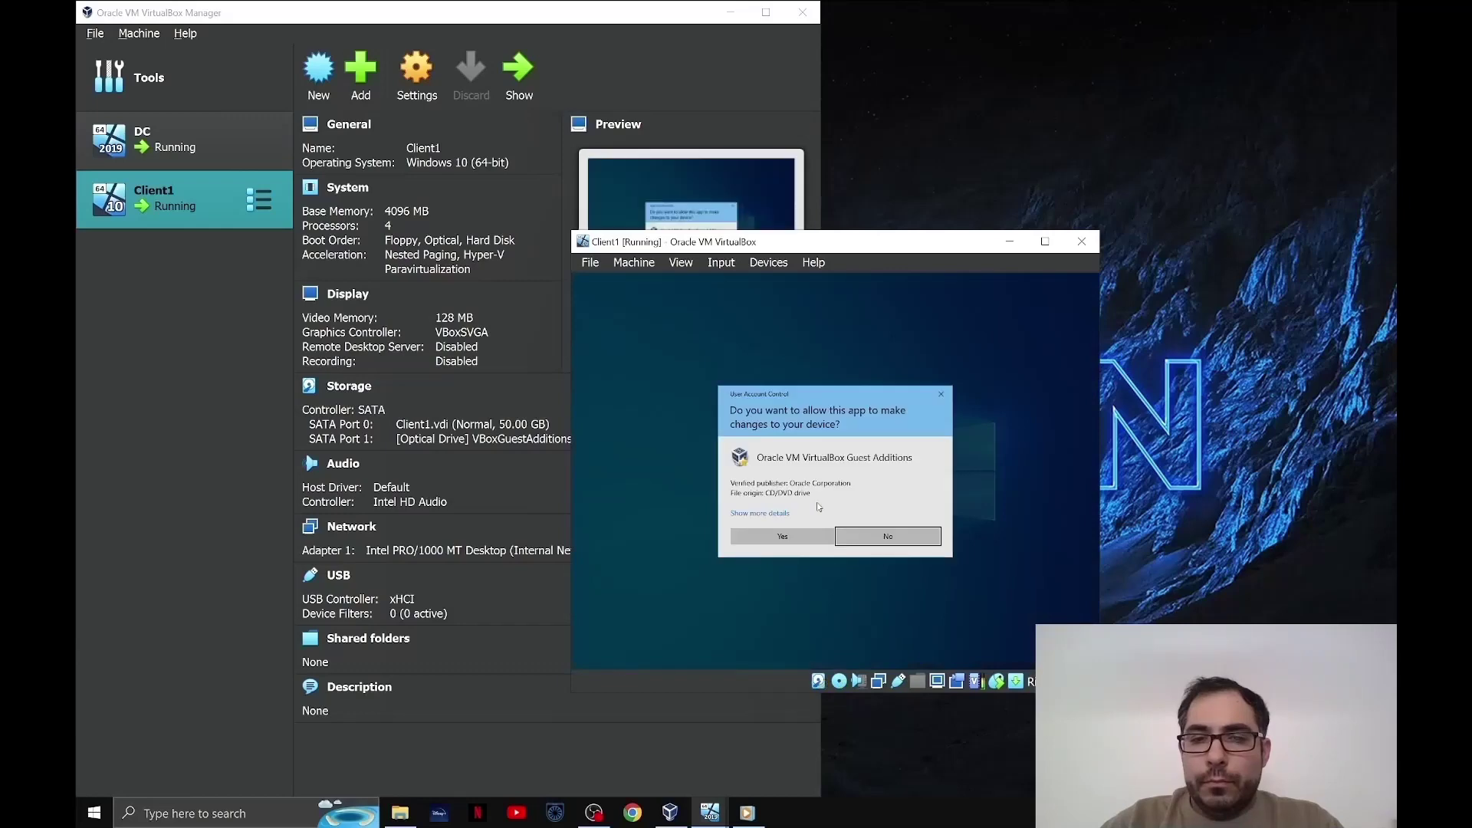
left_click(808, 541)
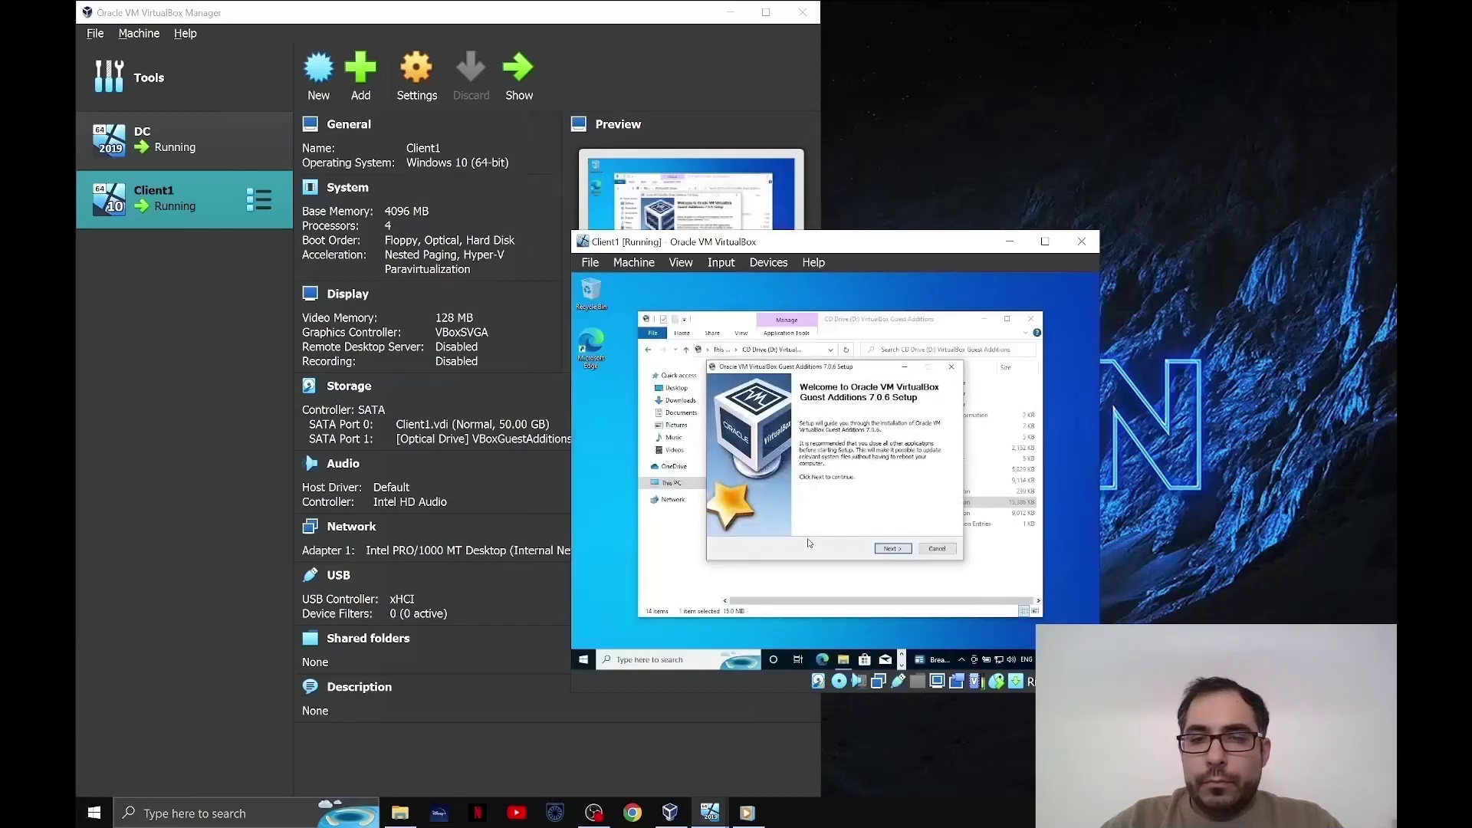
left_click(894, 549)
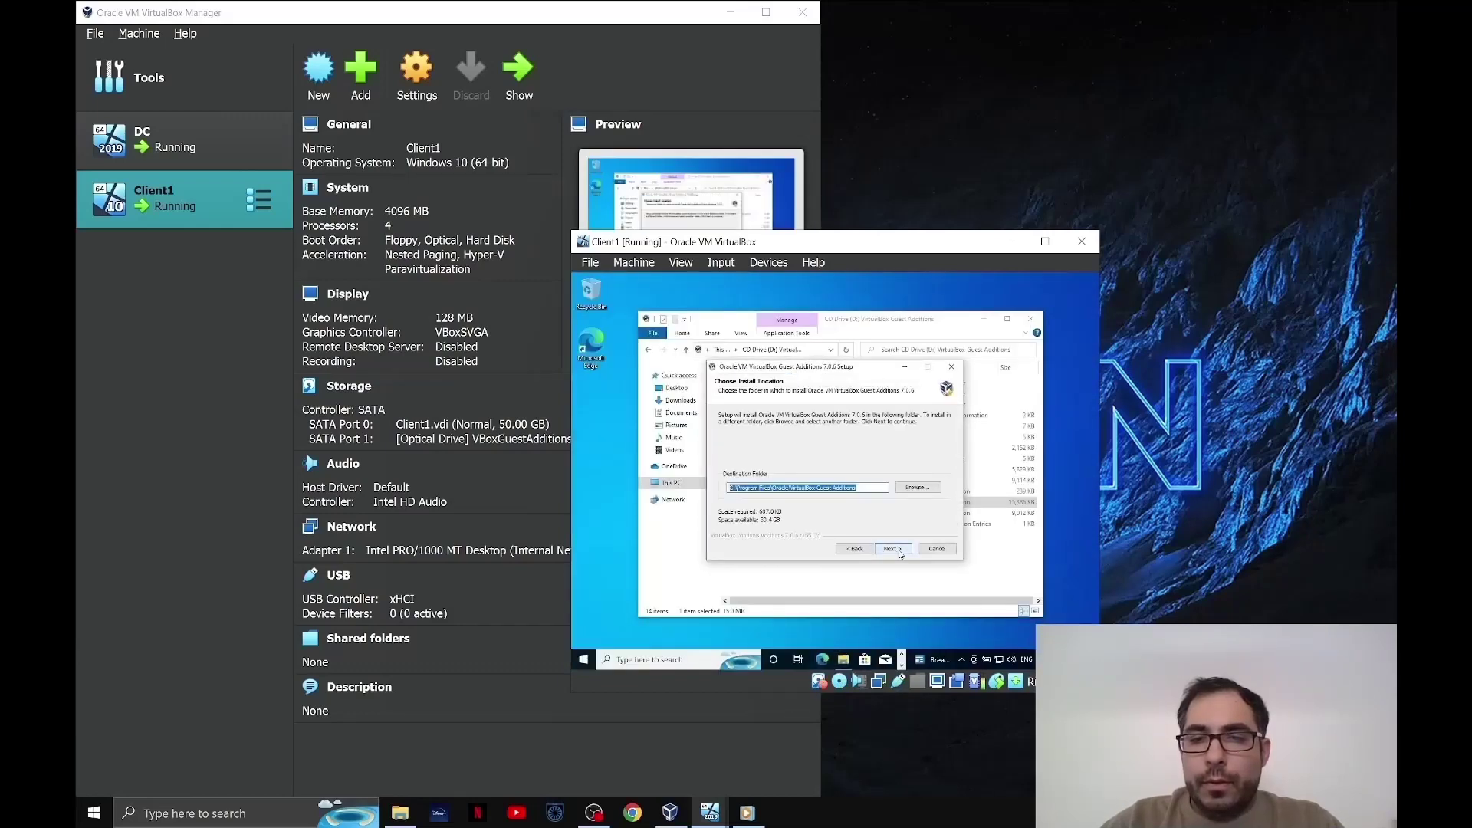
left_click(895, 549)
left_click(895, 550)
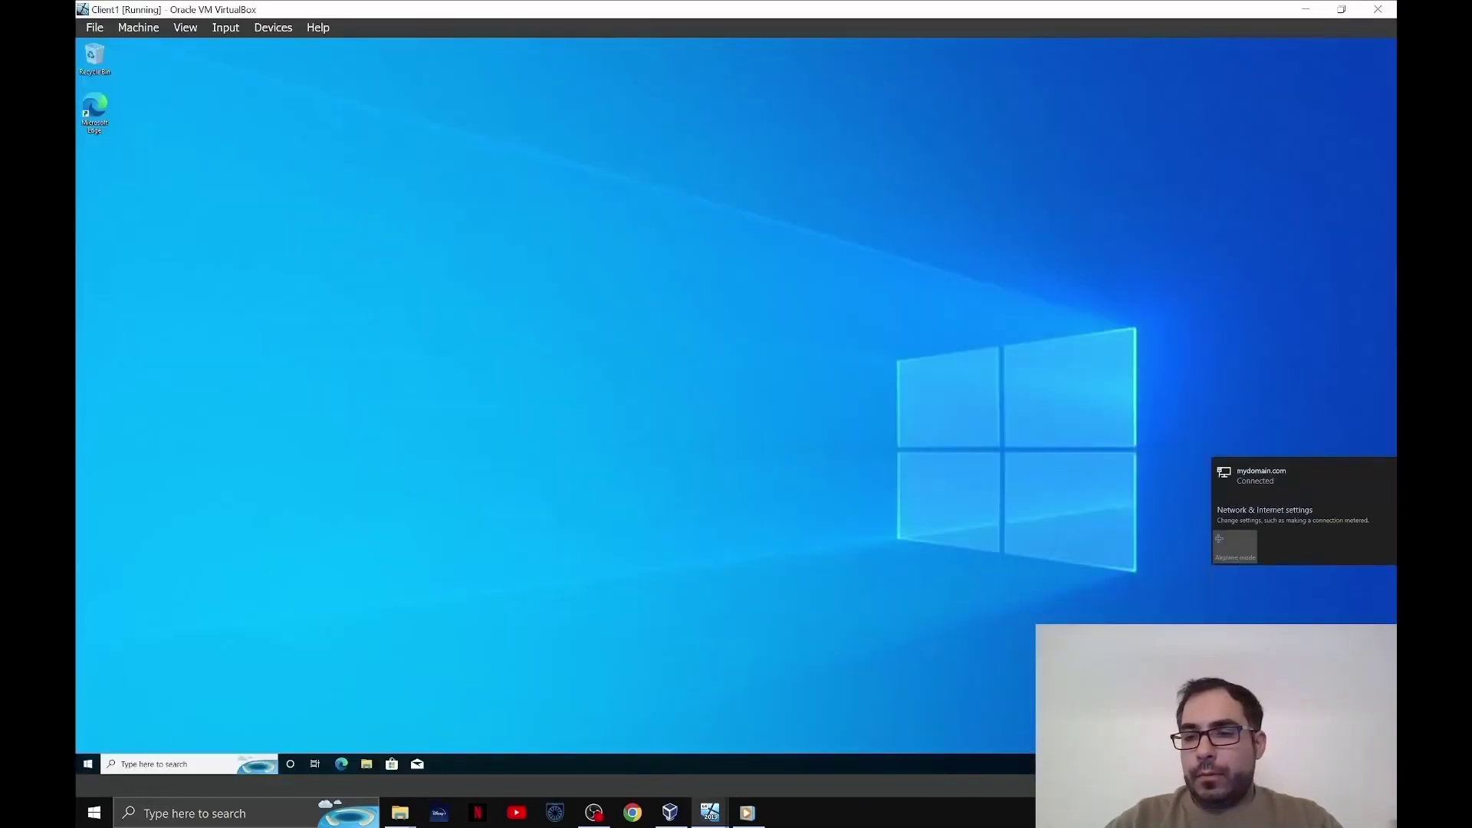
- Open the Ethernet adapter's network connection details from the network settings
left_click(1296, 744)
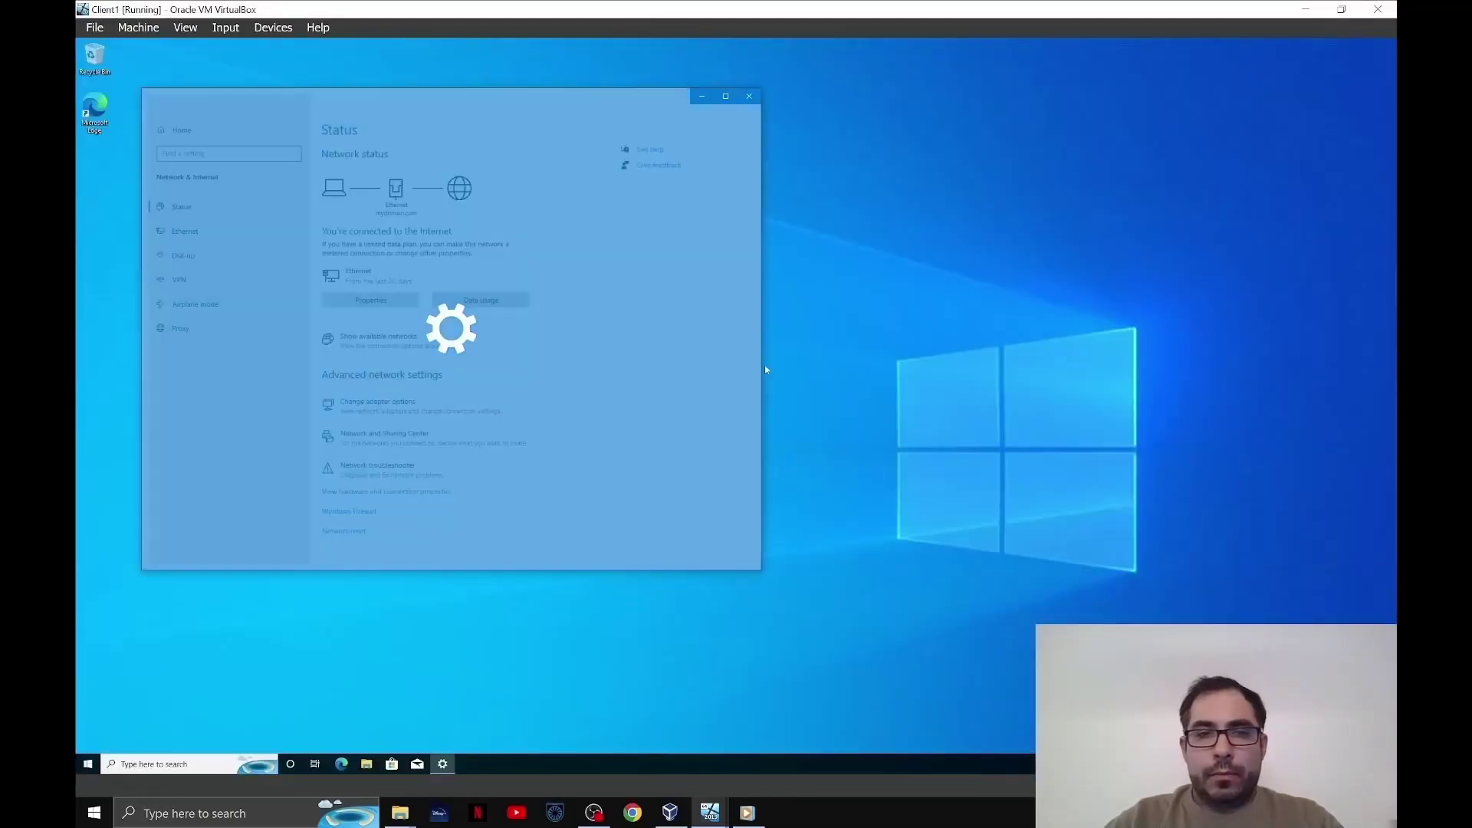
left_click(197, 228)
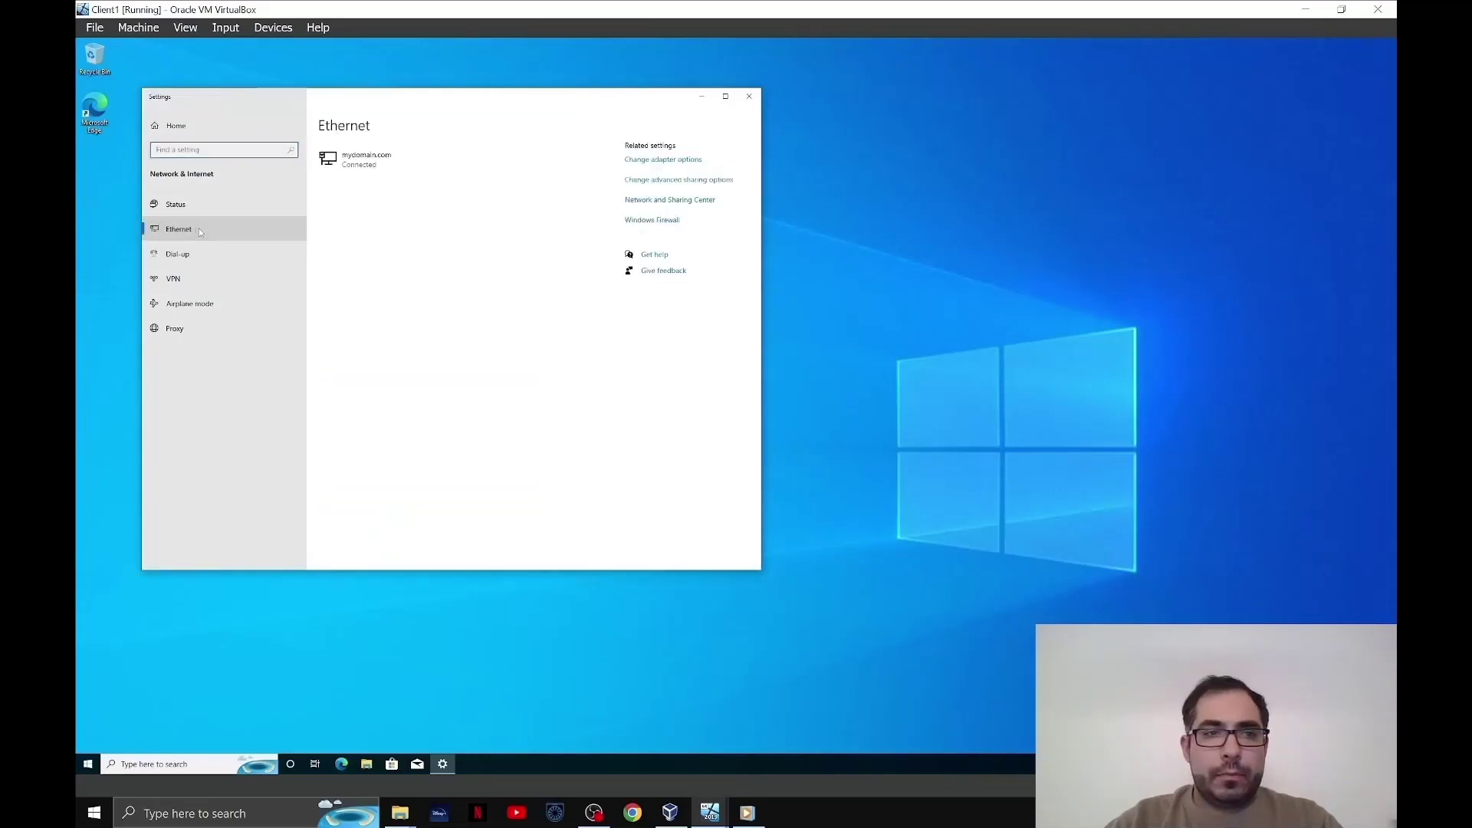
left_click(658, 161)
double_click(529, 304)
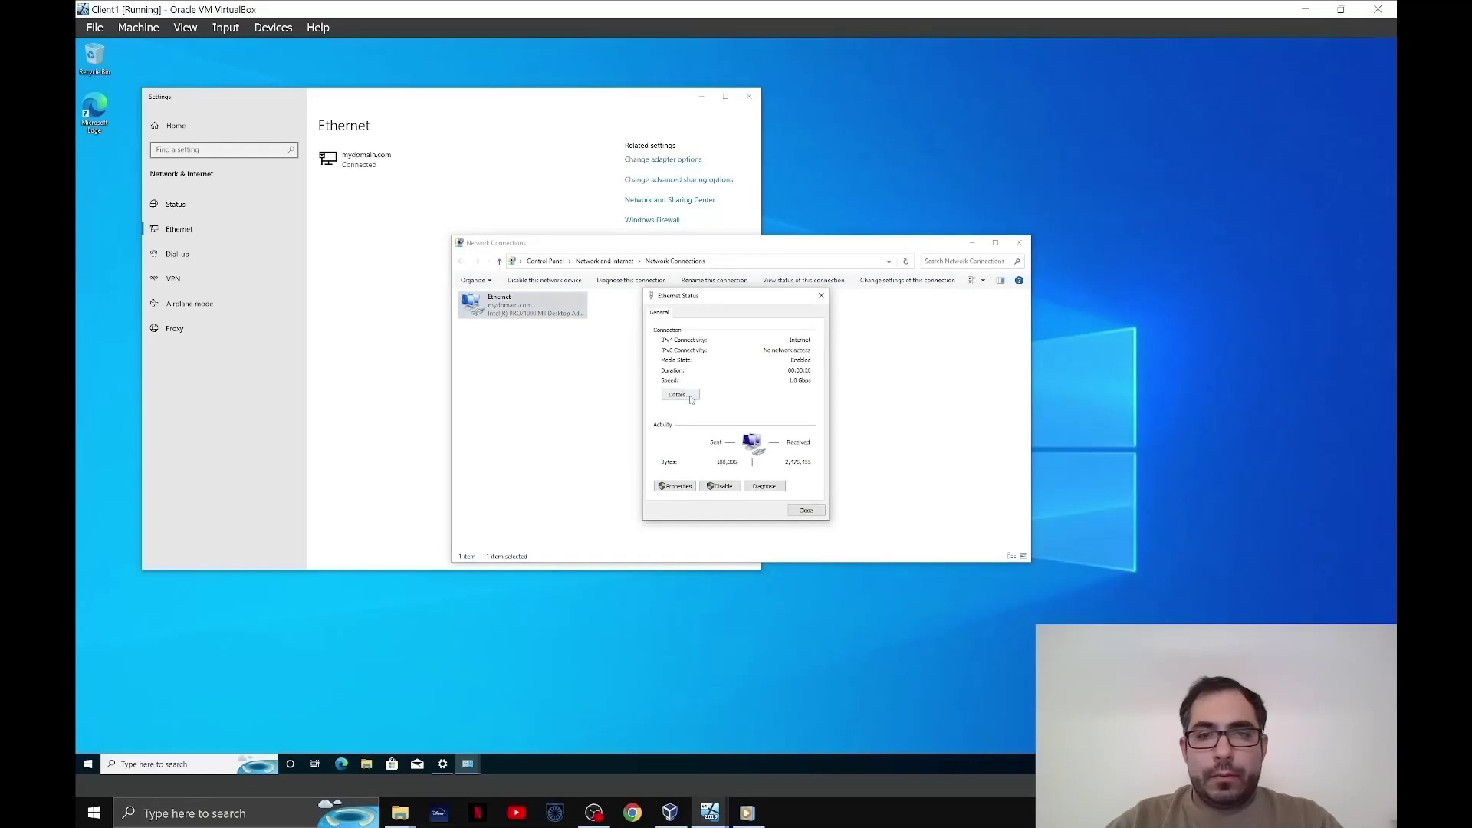
left_click(679, 395)
- Check IPv4 address 172.16.0.101 plus DHCP and DNS server entries, then close all network windows
left_click(687, 388)
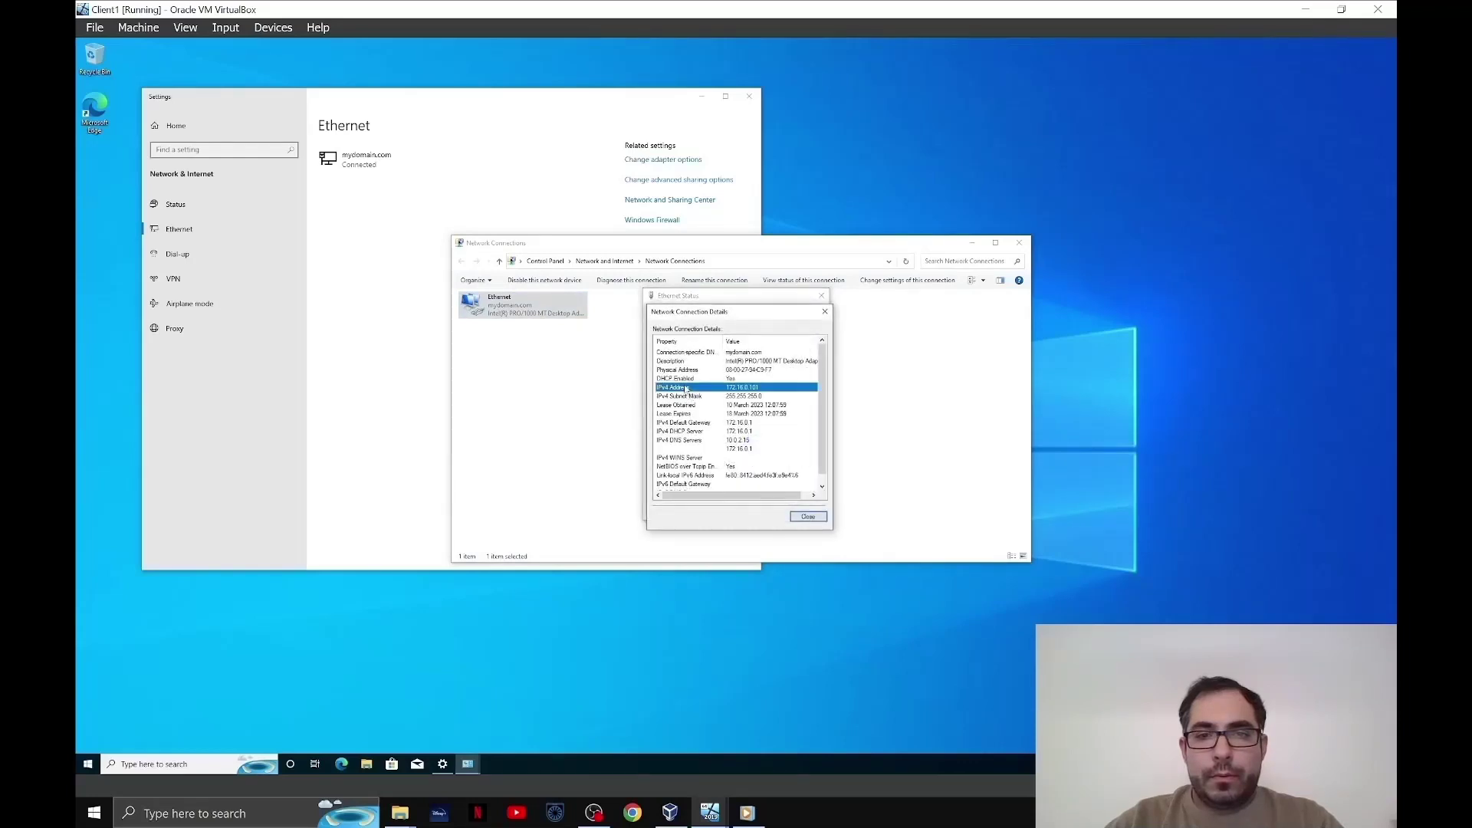
left_click(685, 431)
left_click(685, 441)
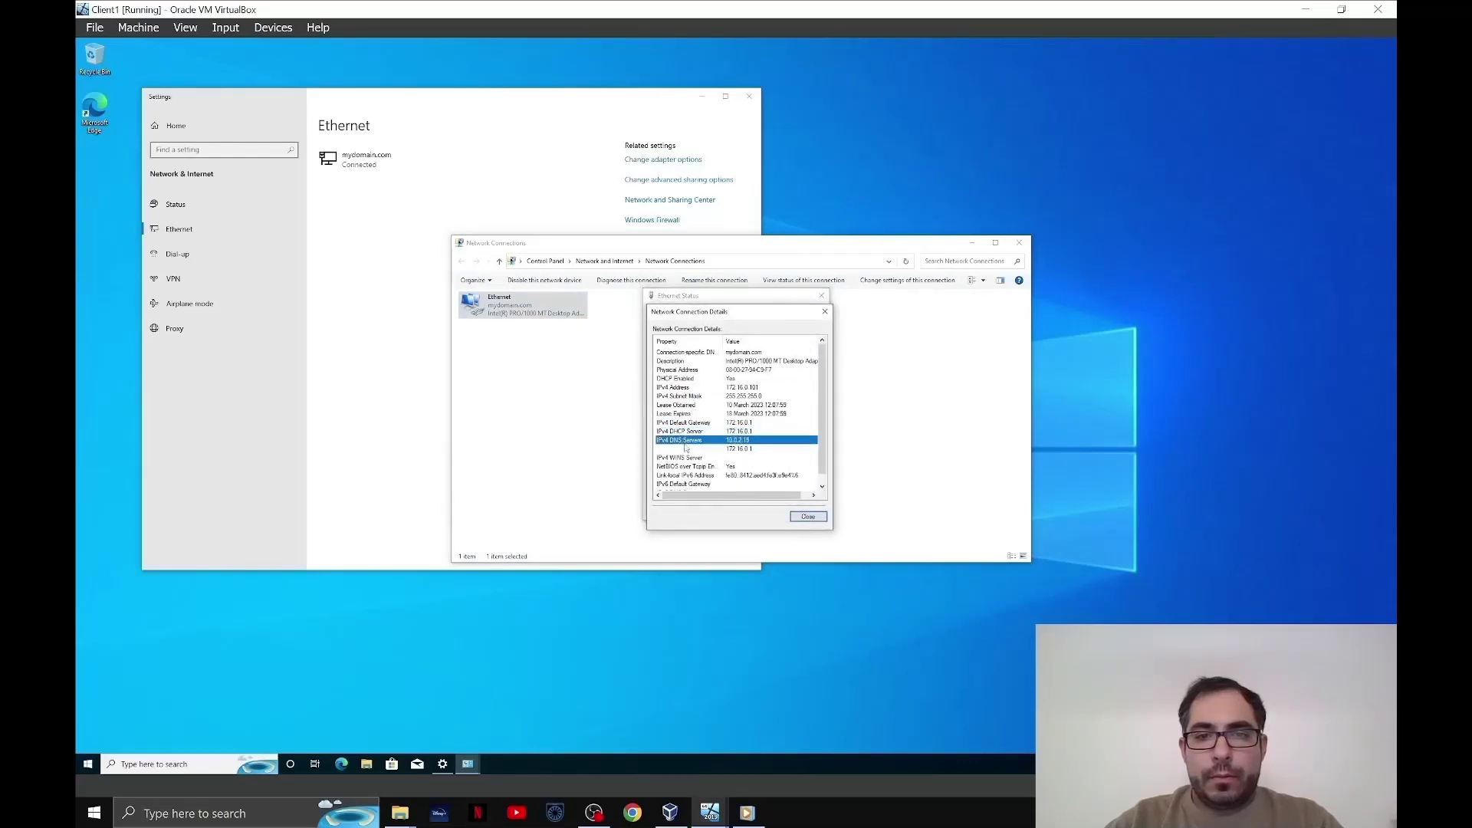
left_click(807, 517)
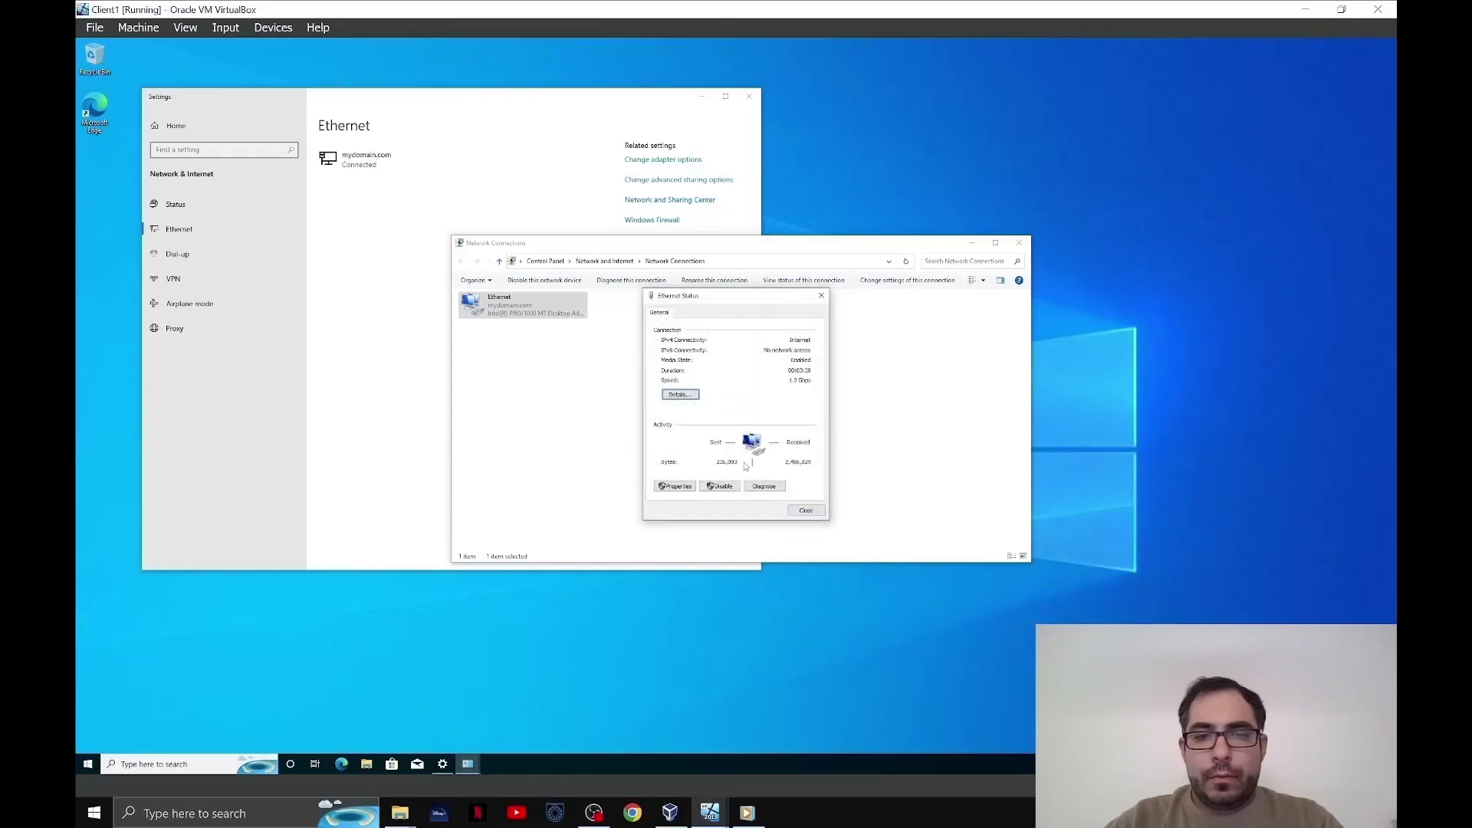
left_click(805, 511)
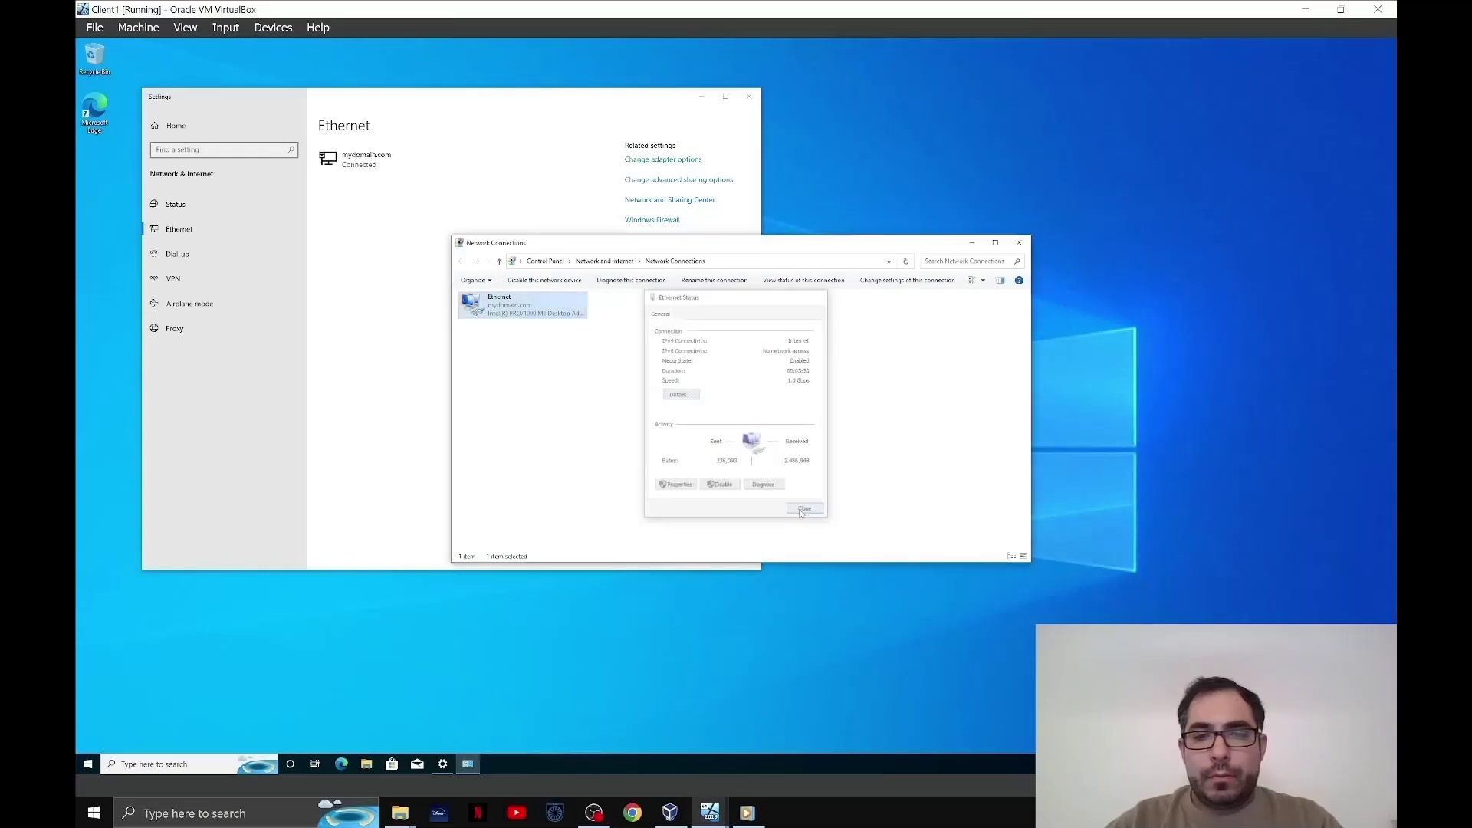
left_click(1022, 244)
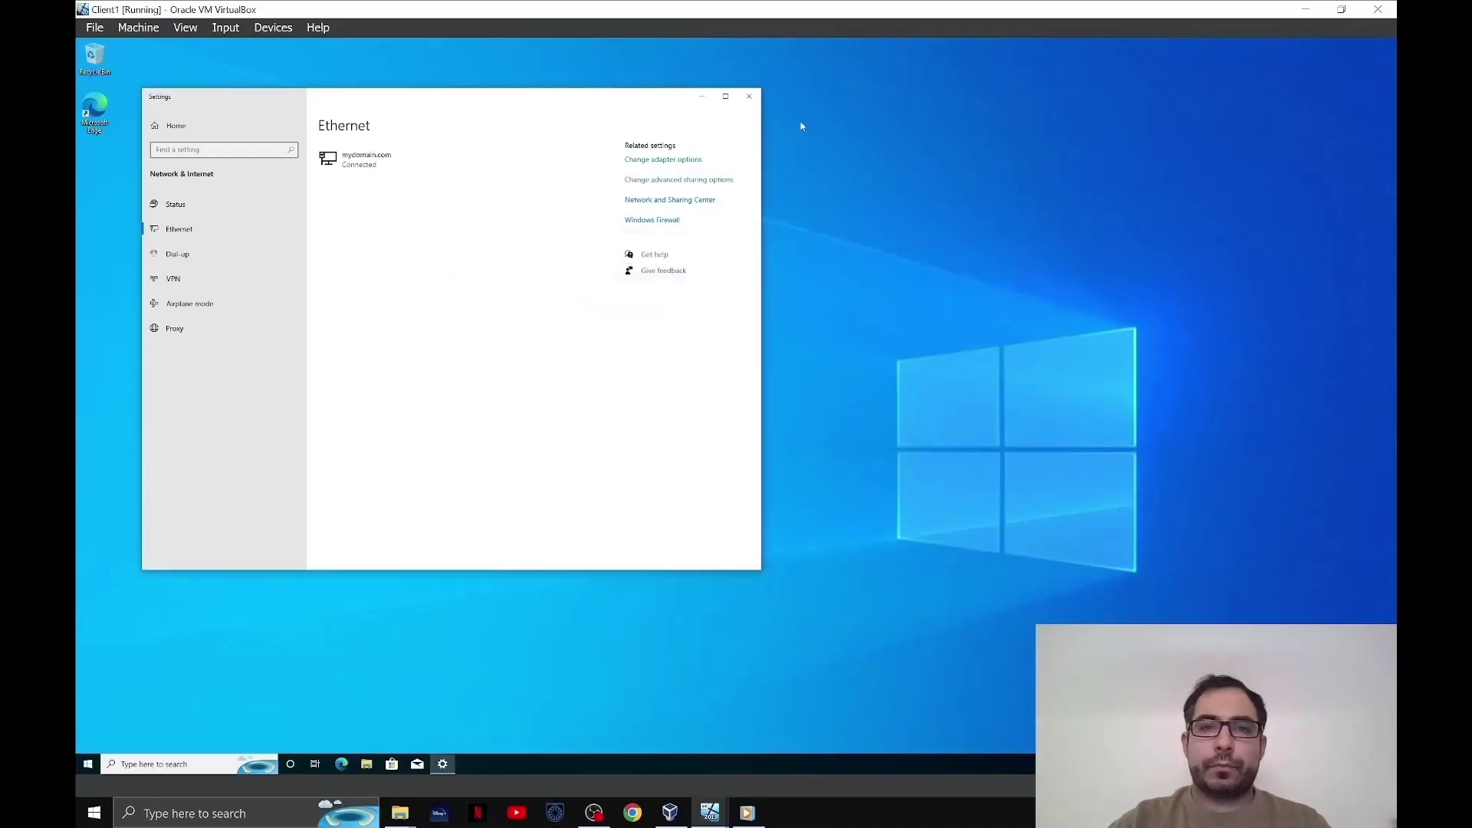
left_click(750, 95)
- Open Command Prompt via a 'cmd' search and run WHOAMI
left_click(182, 767)
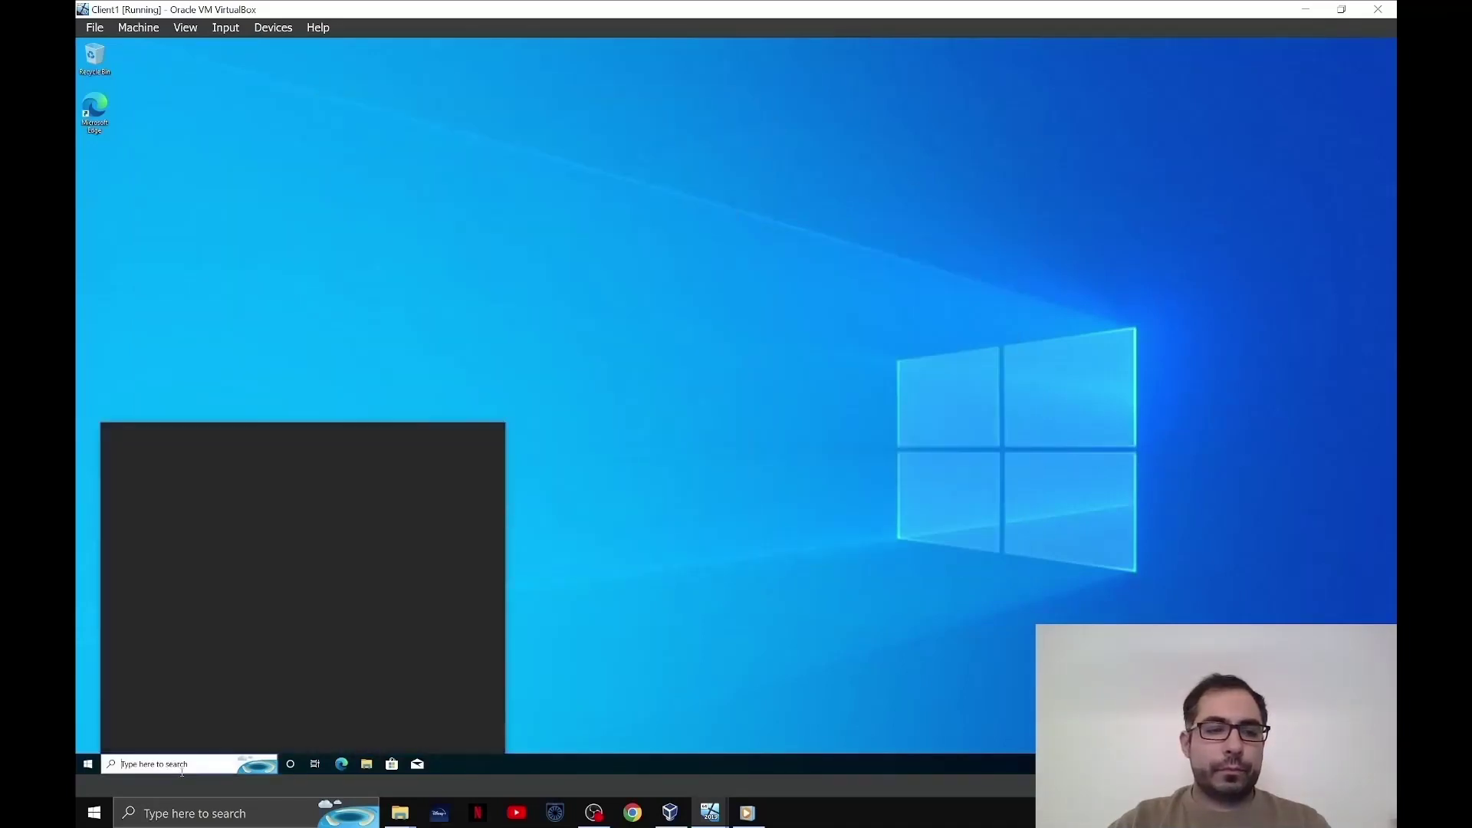
type("cM")
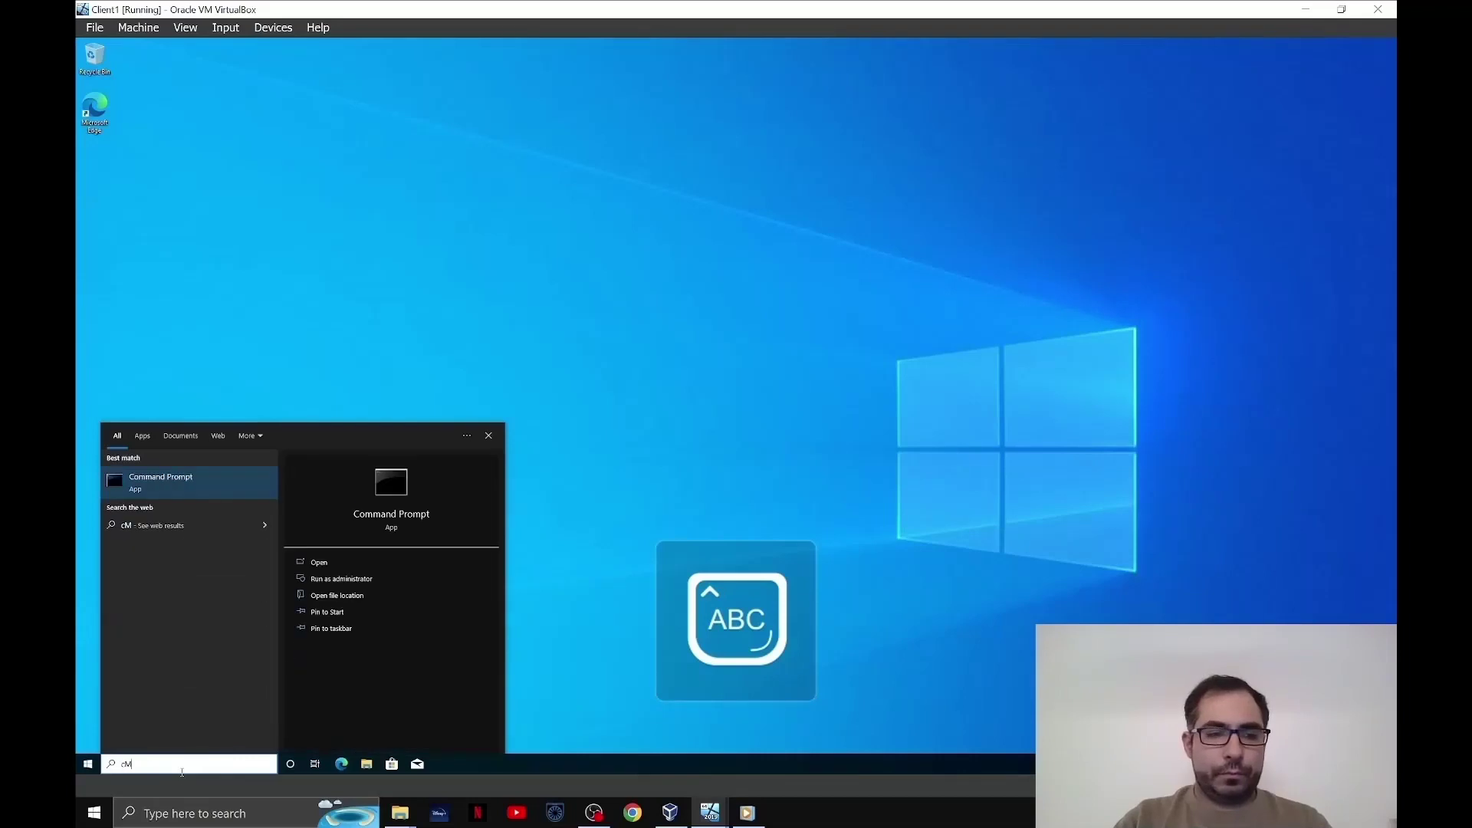
type("D")
key("Return")
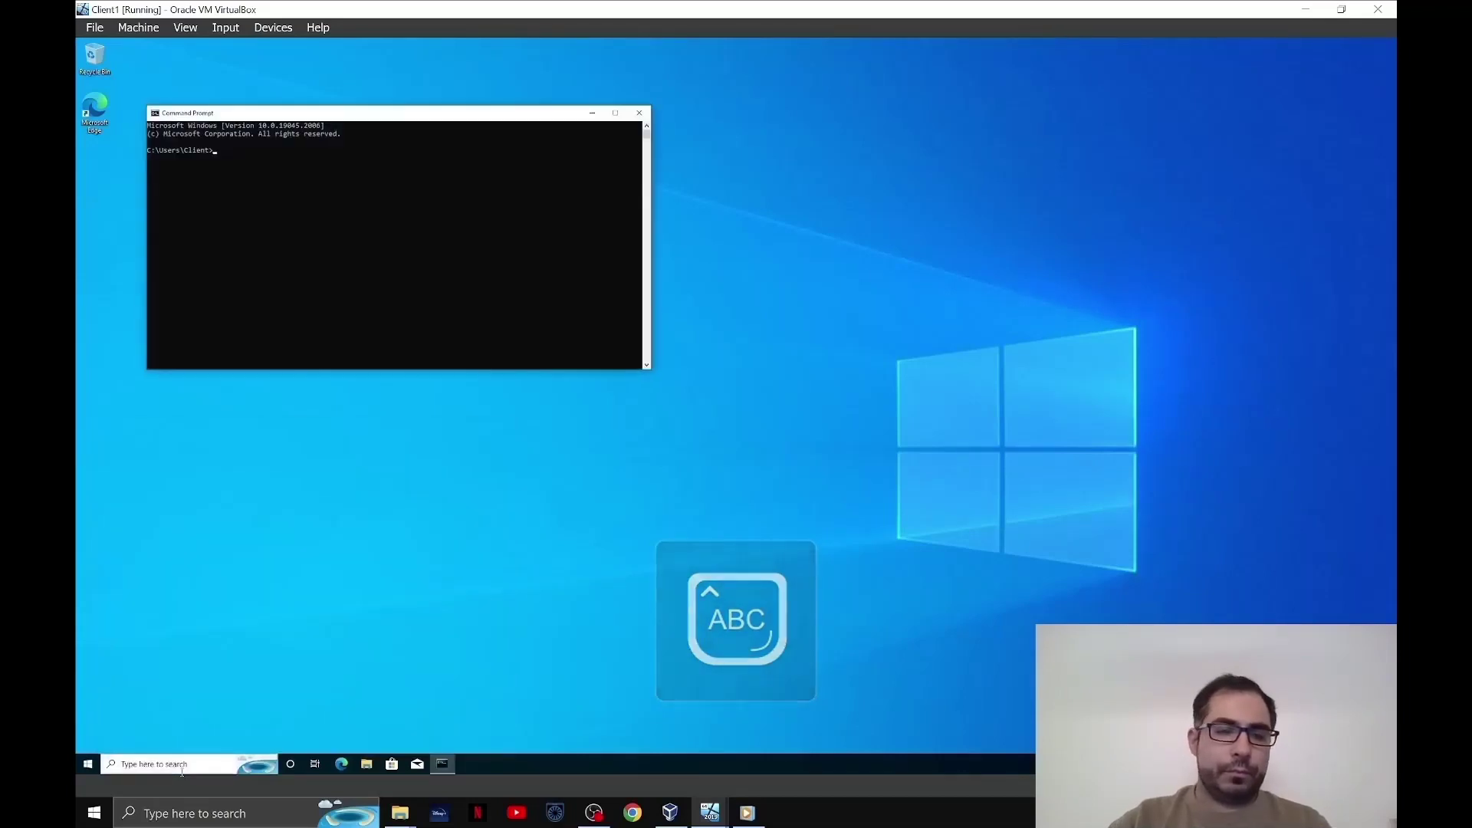
type("WHOAM")
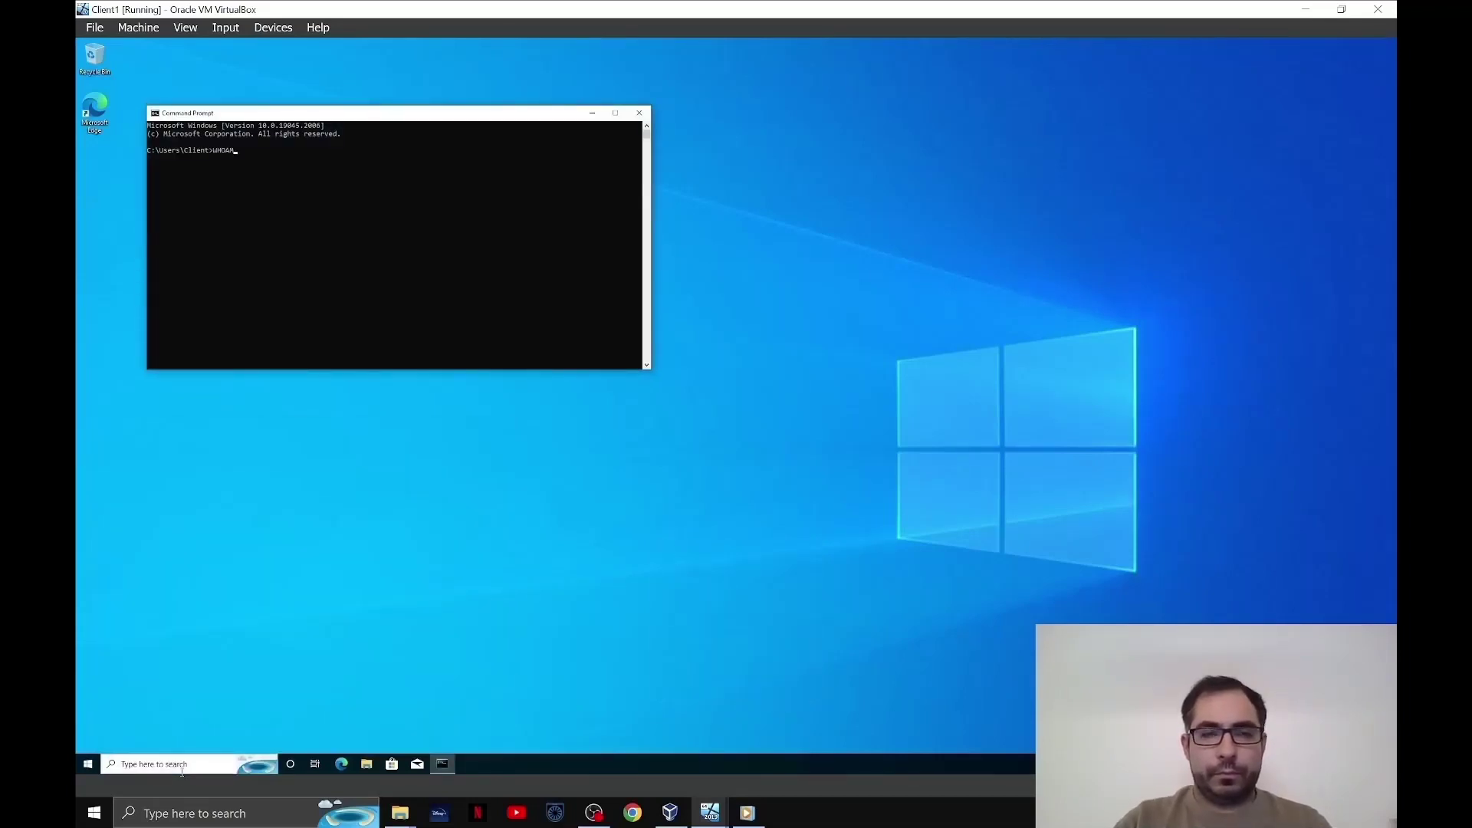
type("I")
key("Return")
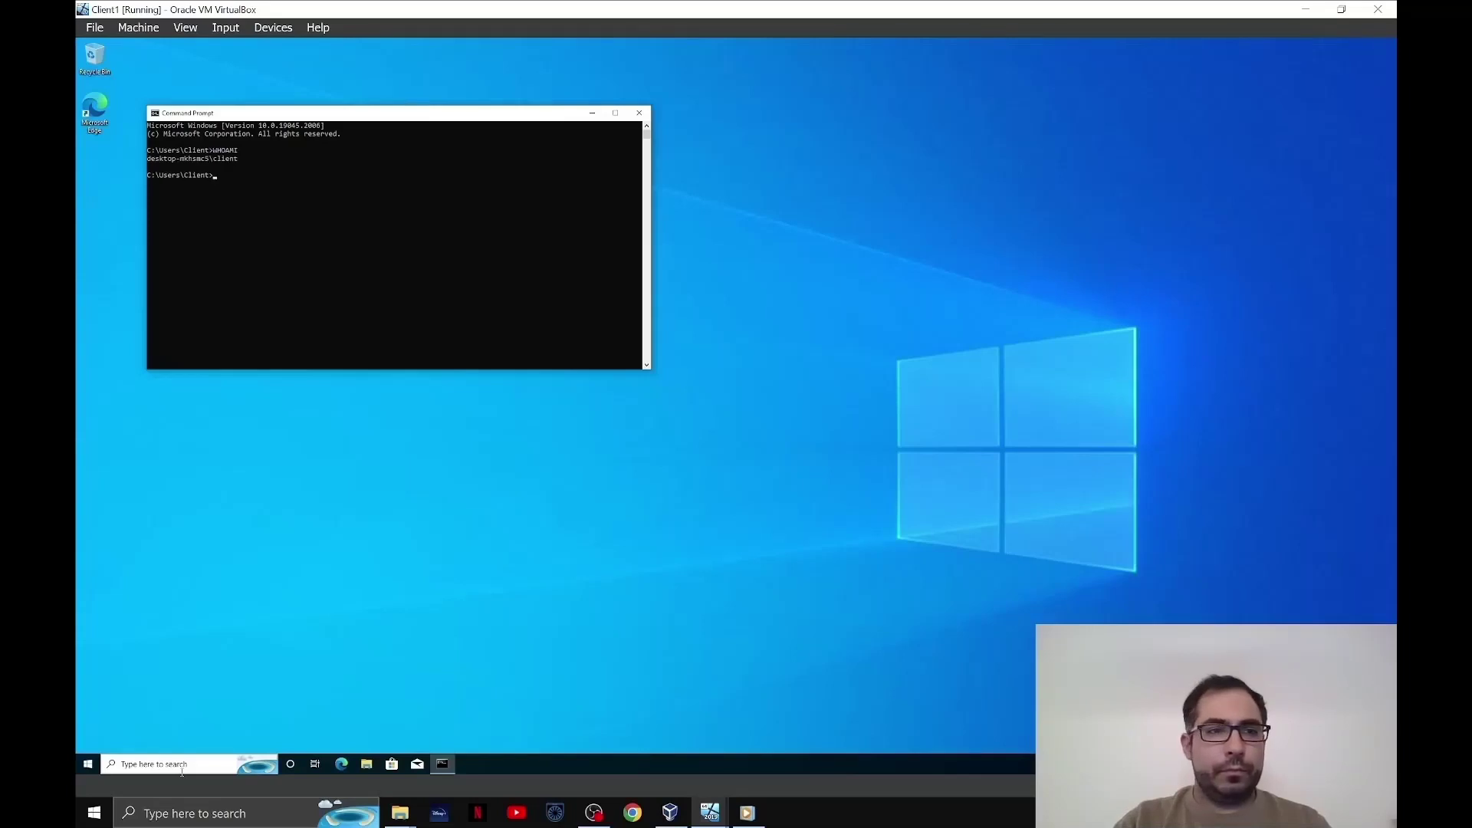
- Run WHOAMI /fqdn, which fails because the user is not a domain account
key("Caps_Lock")
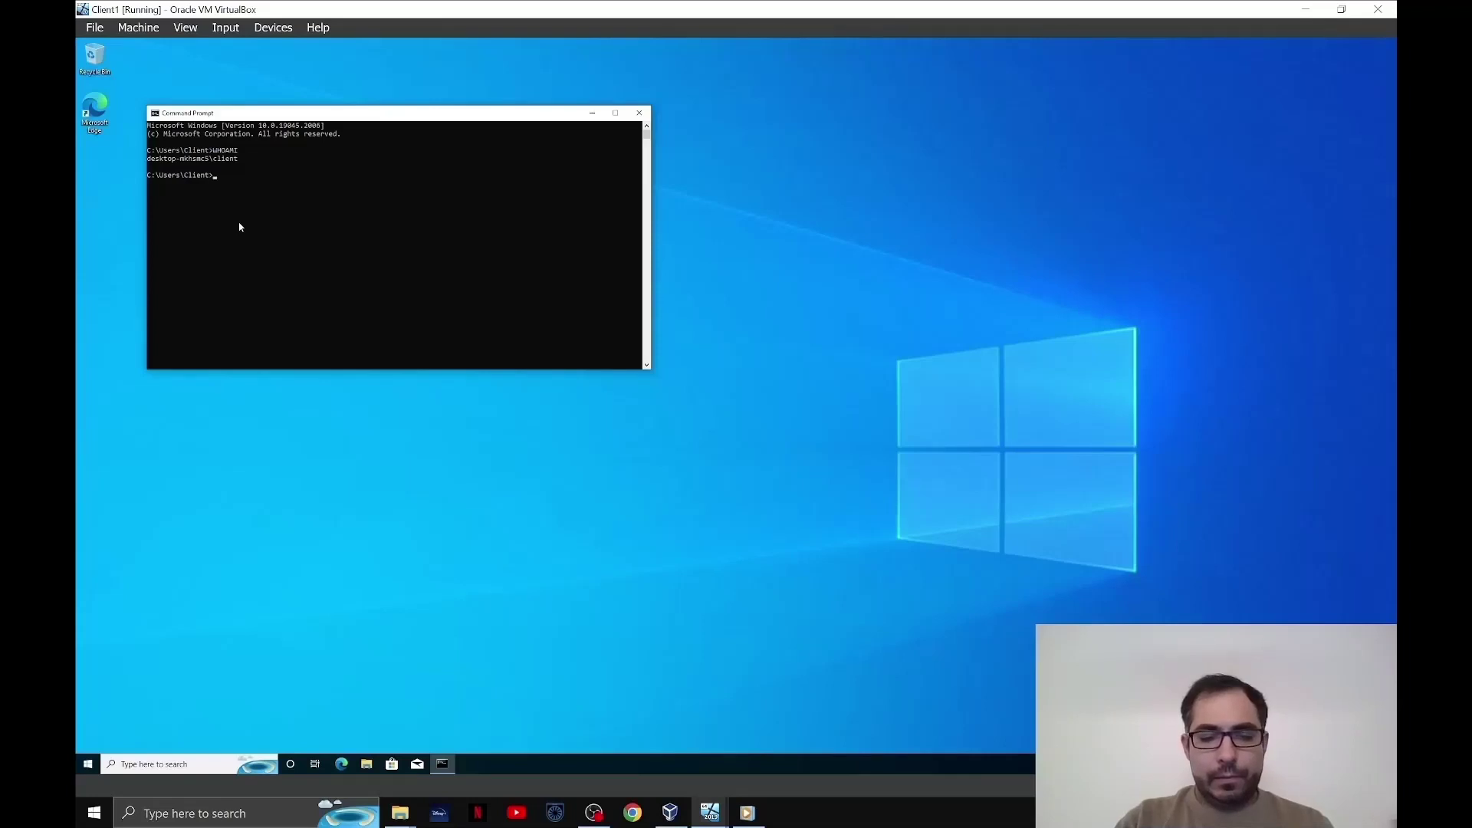
key("Up")
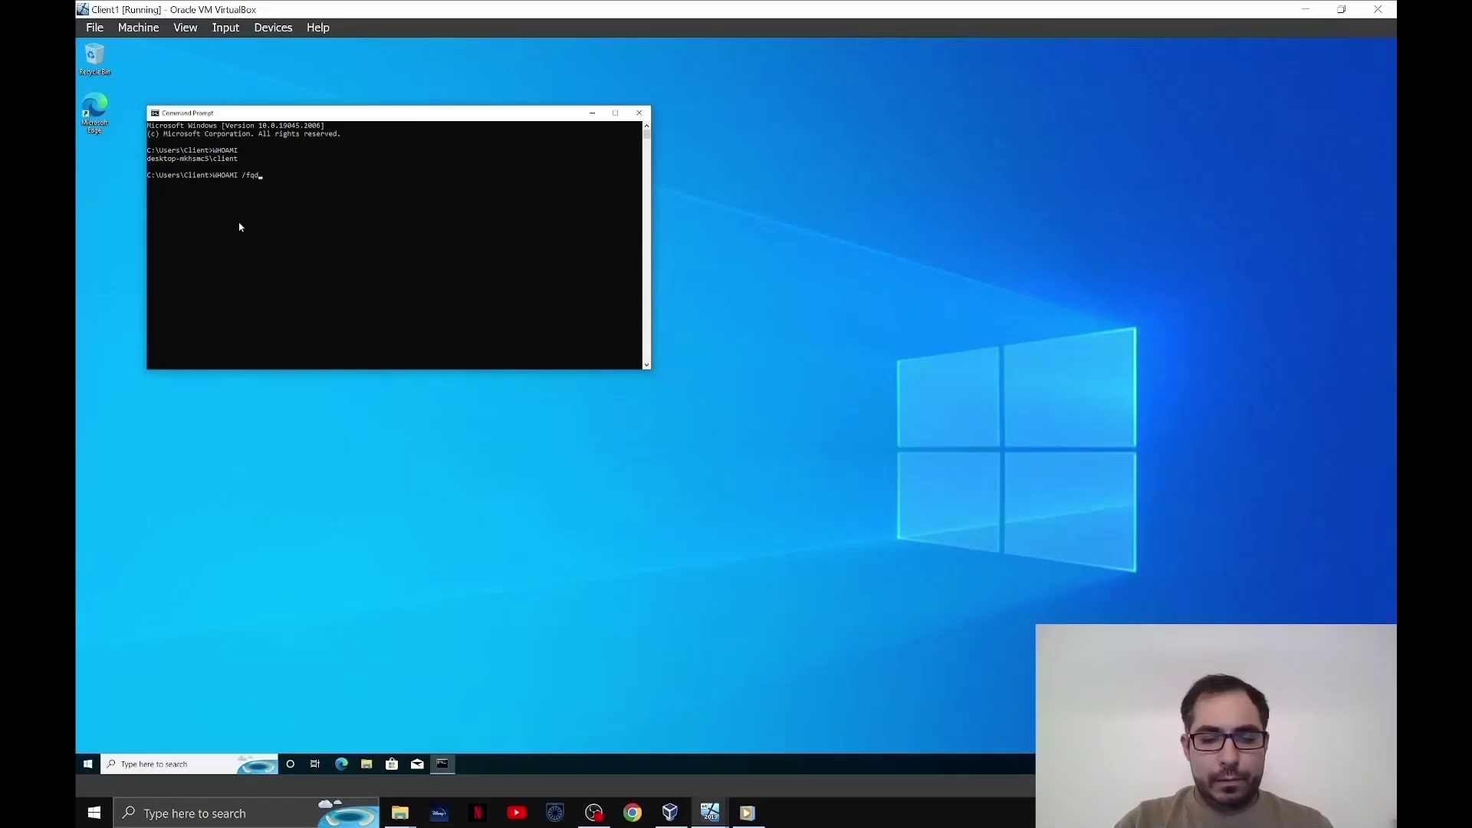
type("/fqdn")
key("Return")
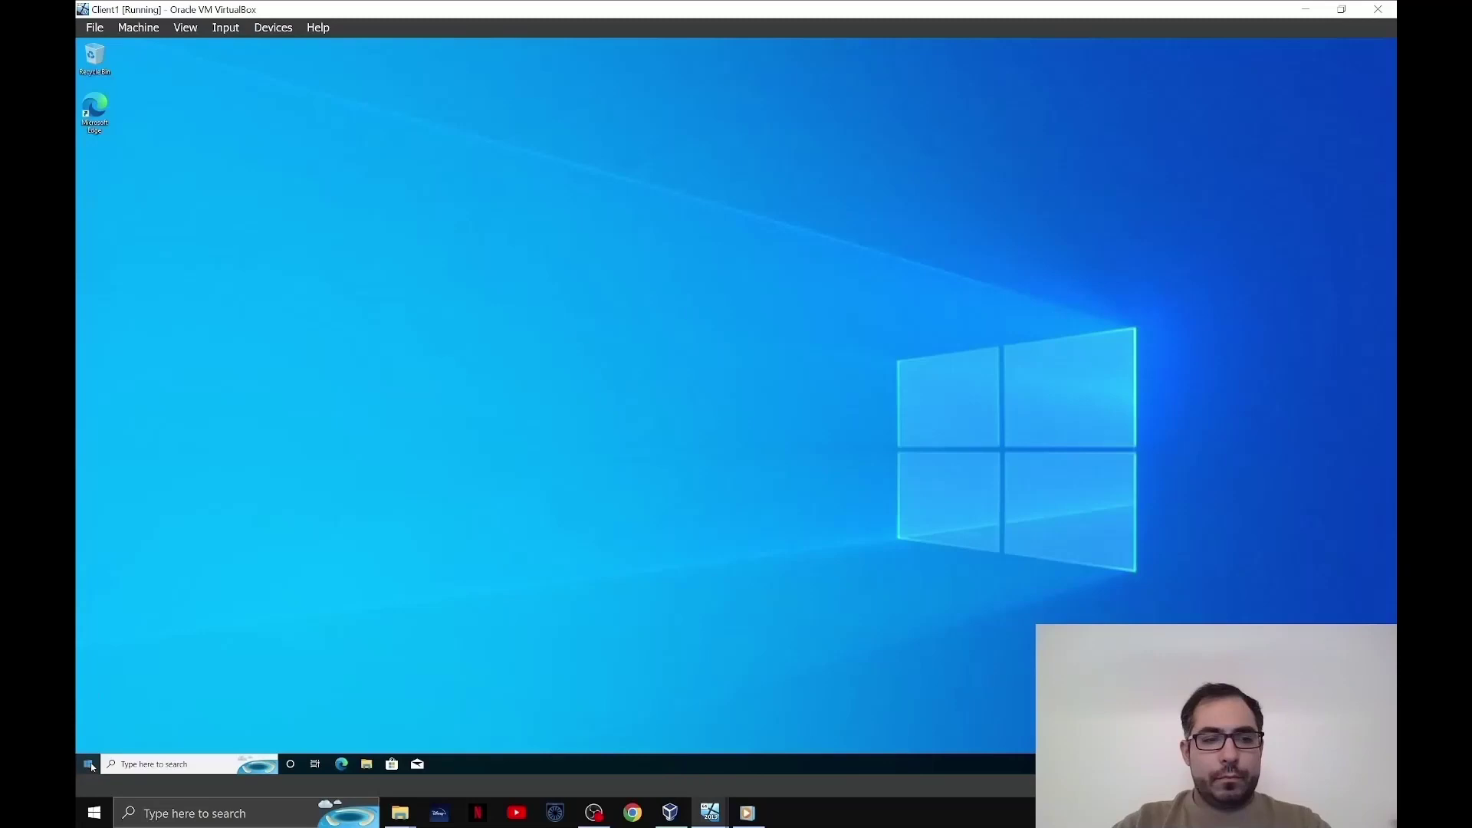
- Open the Computer Name/Domain Changes dialog from the System About page
right_click(90, 764)
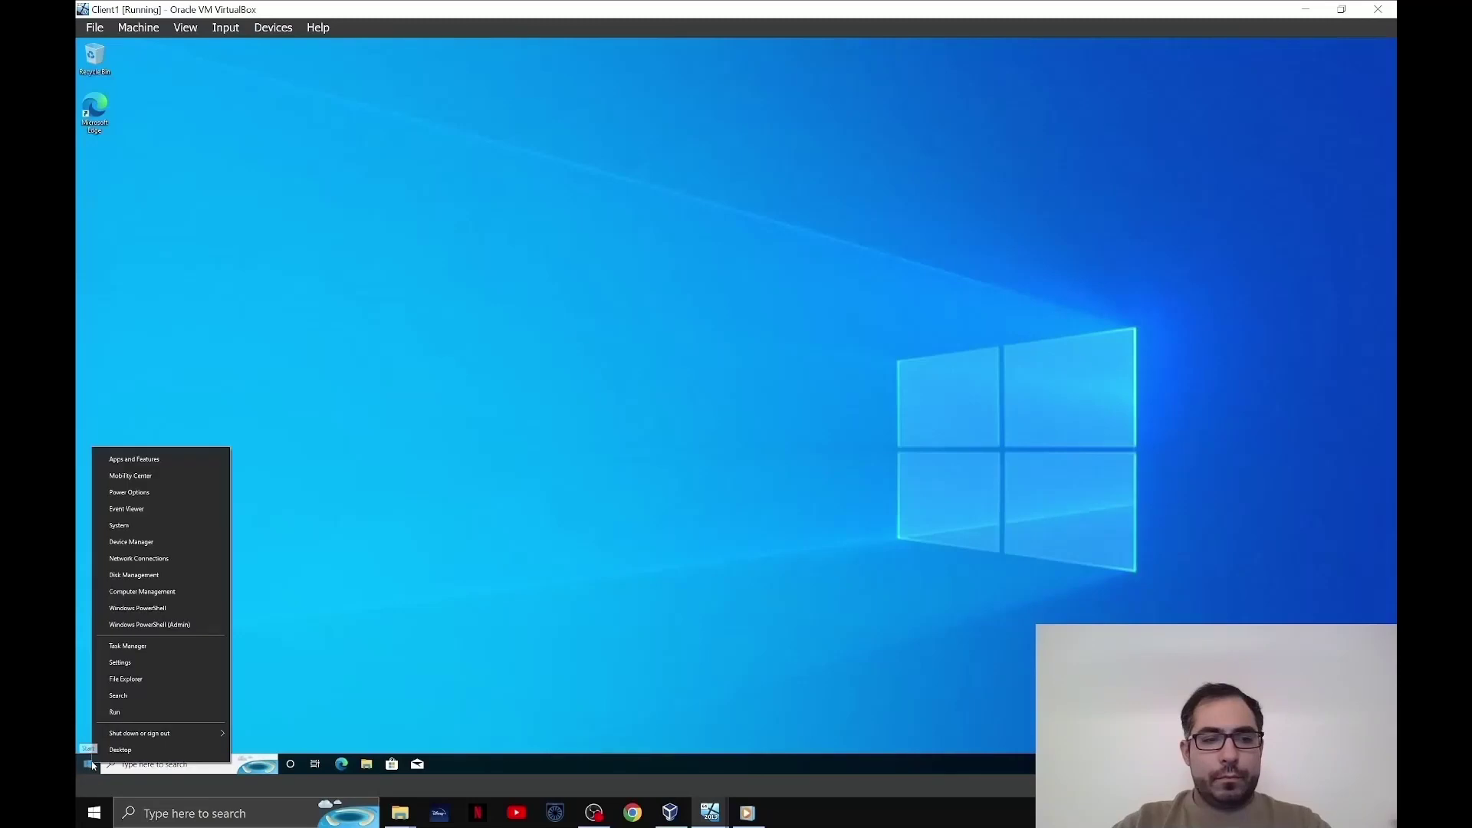
left_click(164, 526)
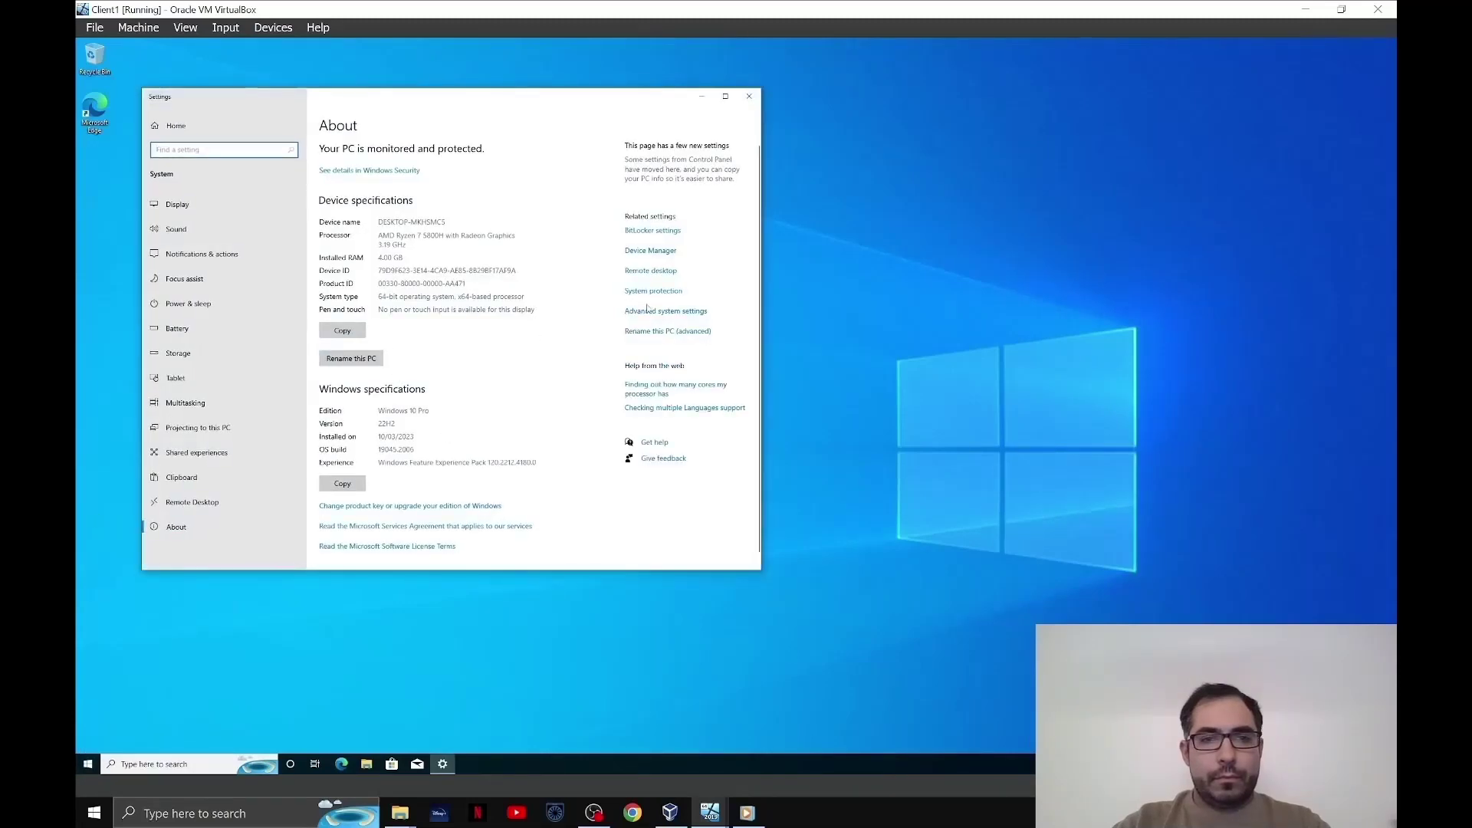
left_click(678, 334)
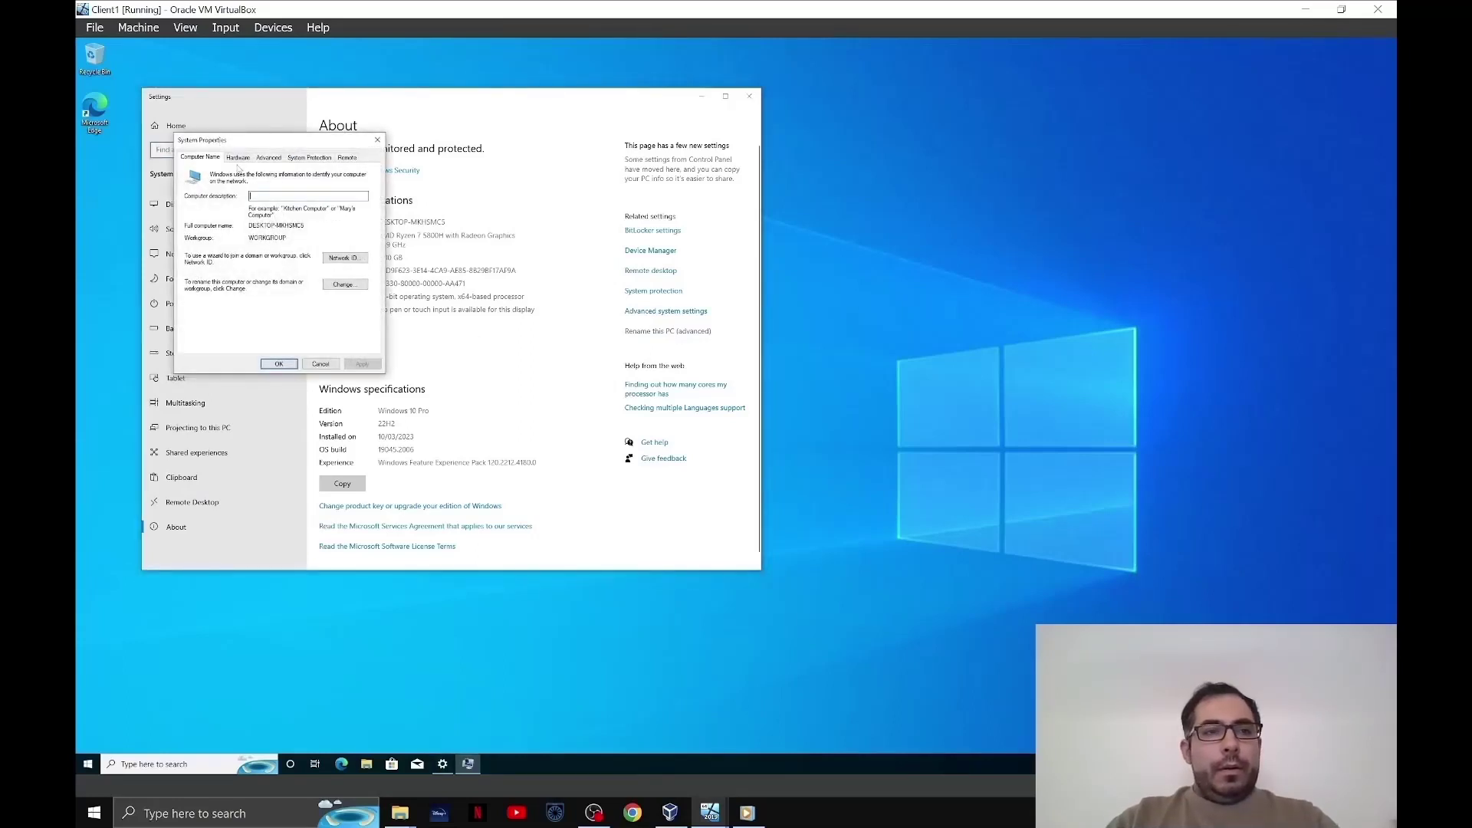
left_click(346, 285)
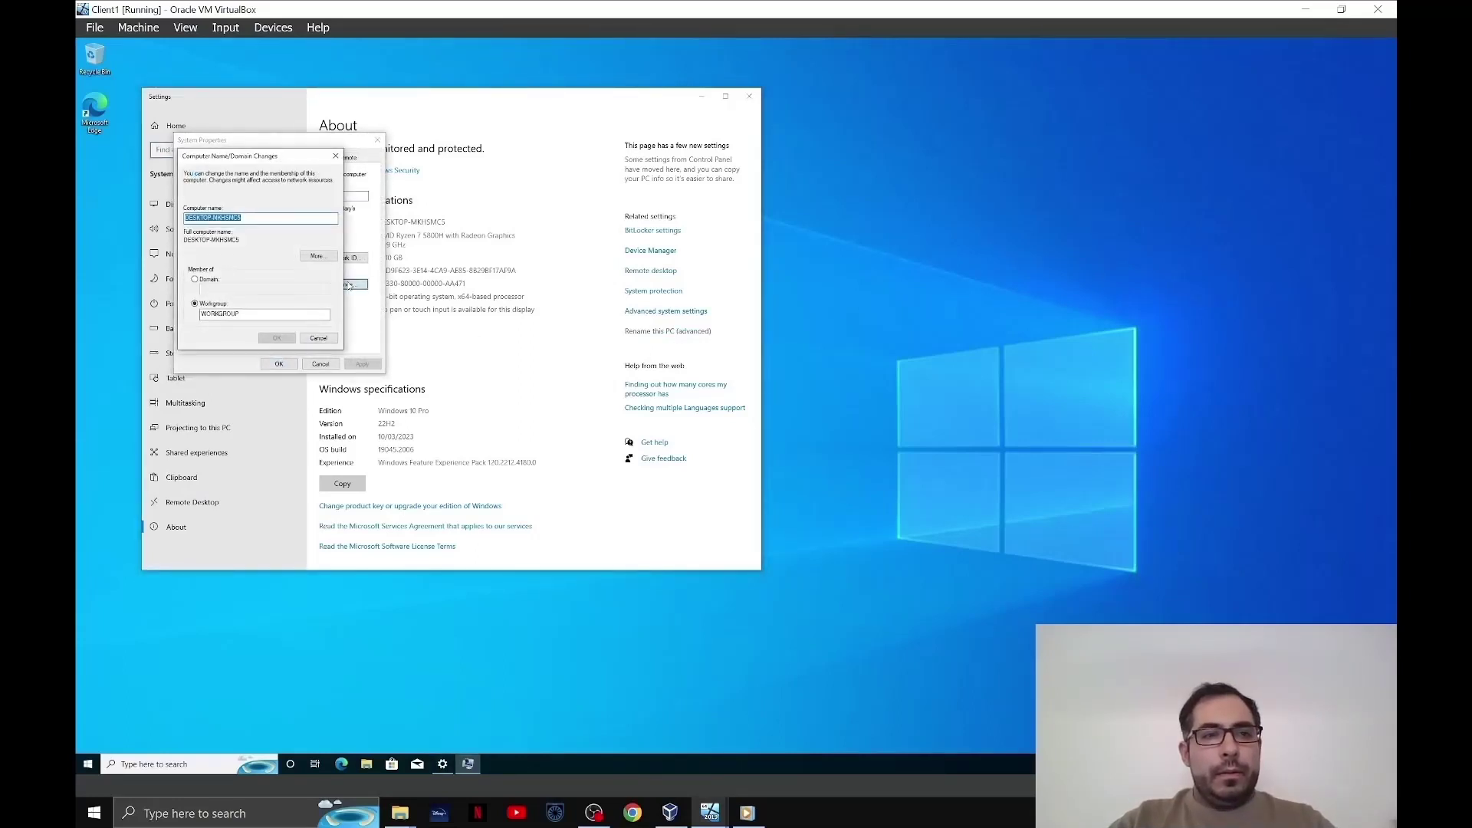
- Name the computer Client1 and set it as a member of domain mydomain.com
type("Client1")
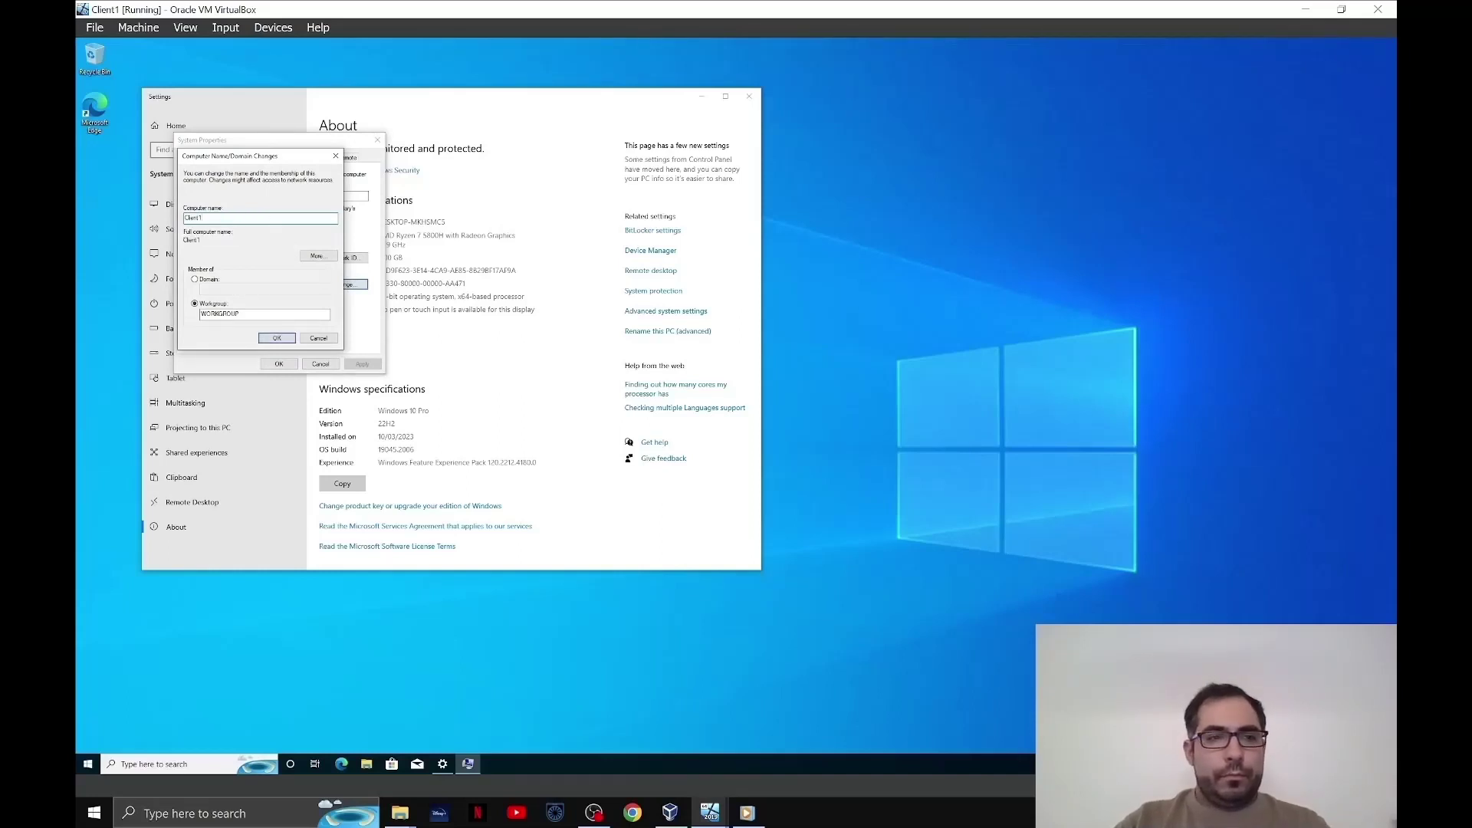
left_click(196, 280)
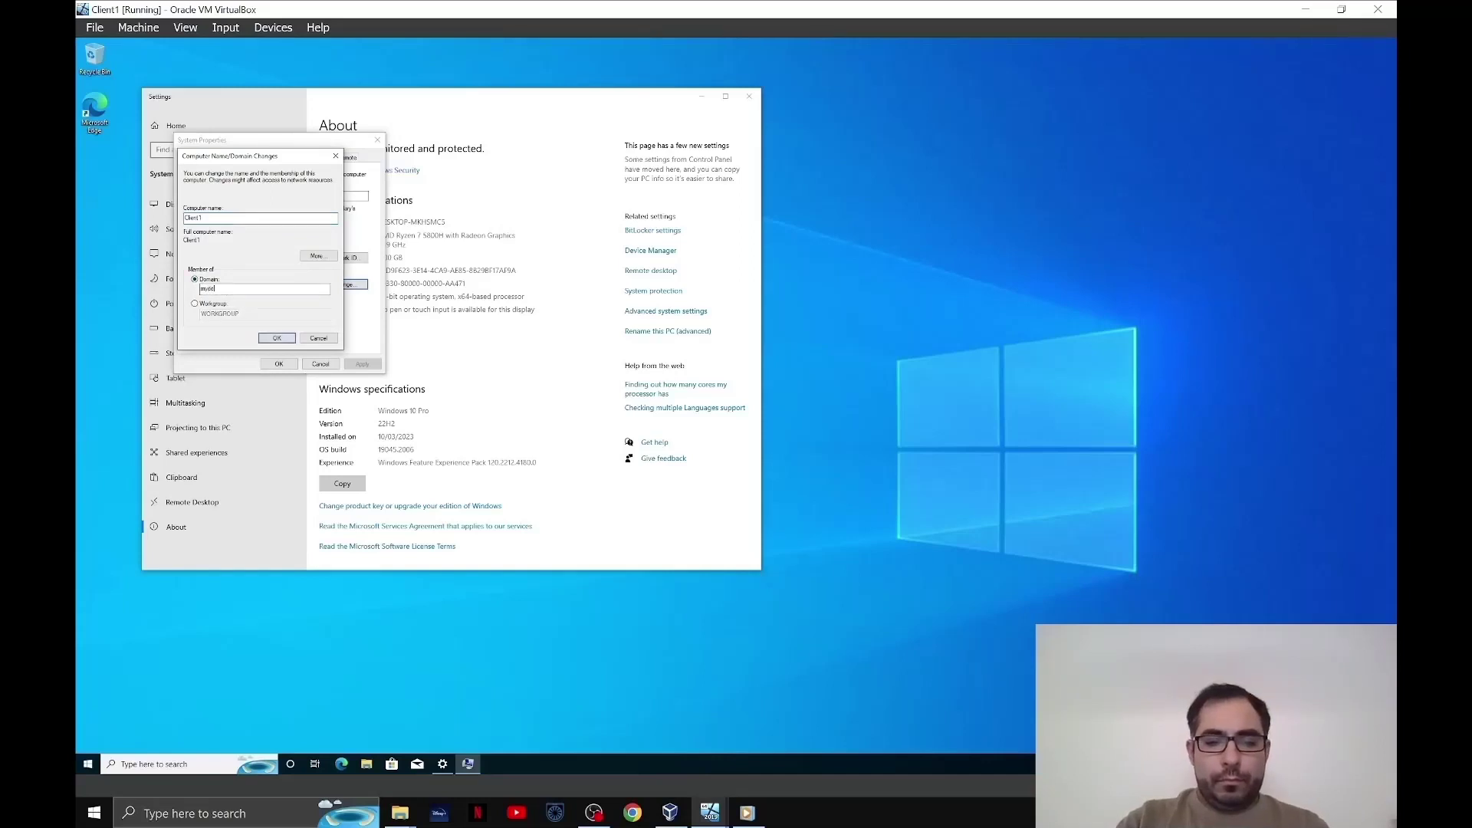
type("mydomain.com")
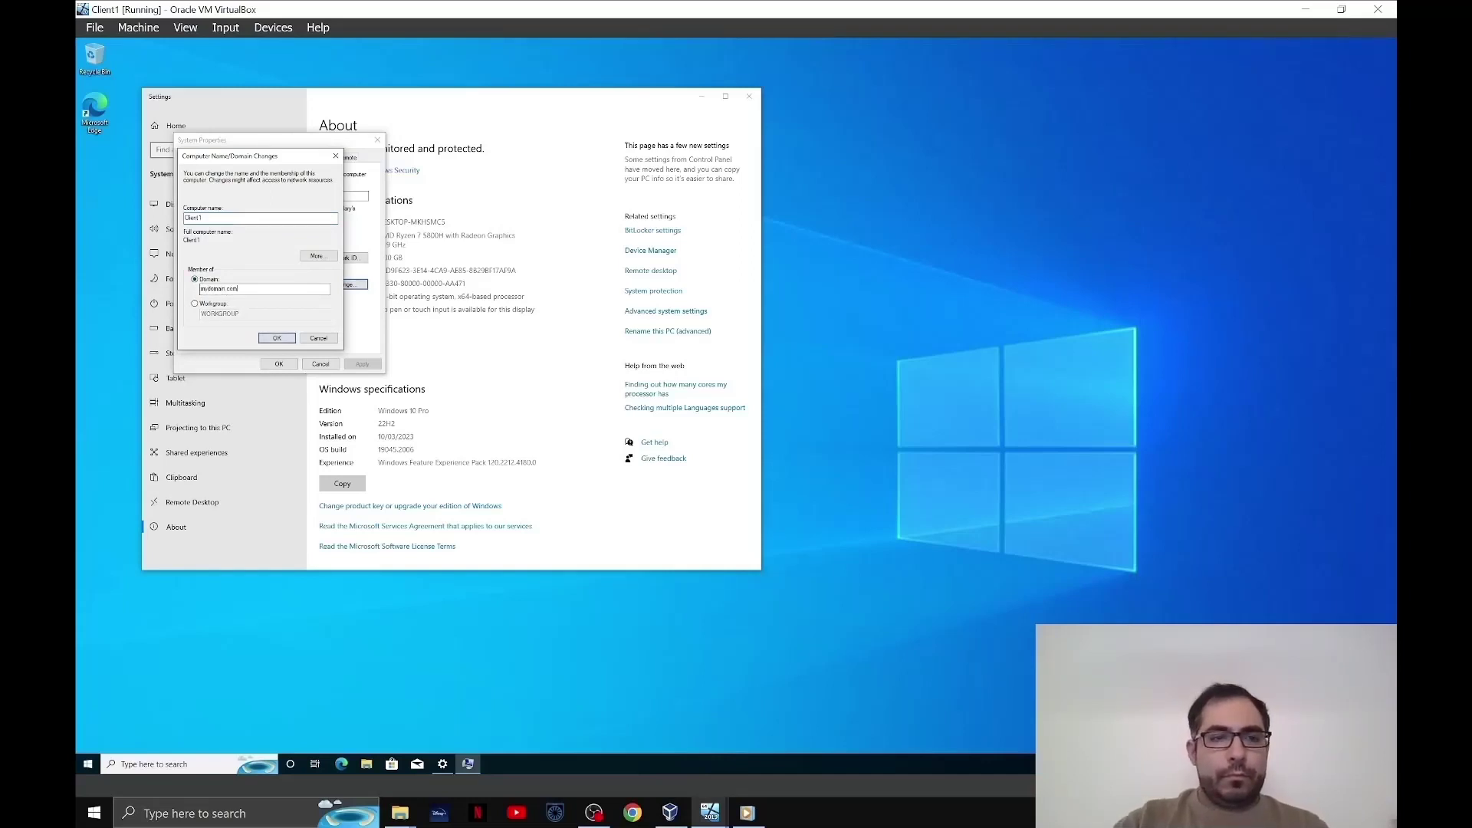
- Confirm the mydomain.com join, authenticating with the domain admin's user name and password
left_click(266, 340)
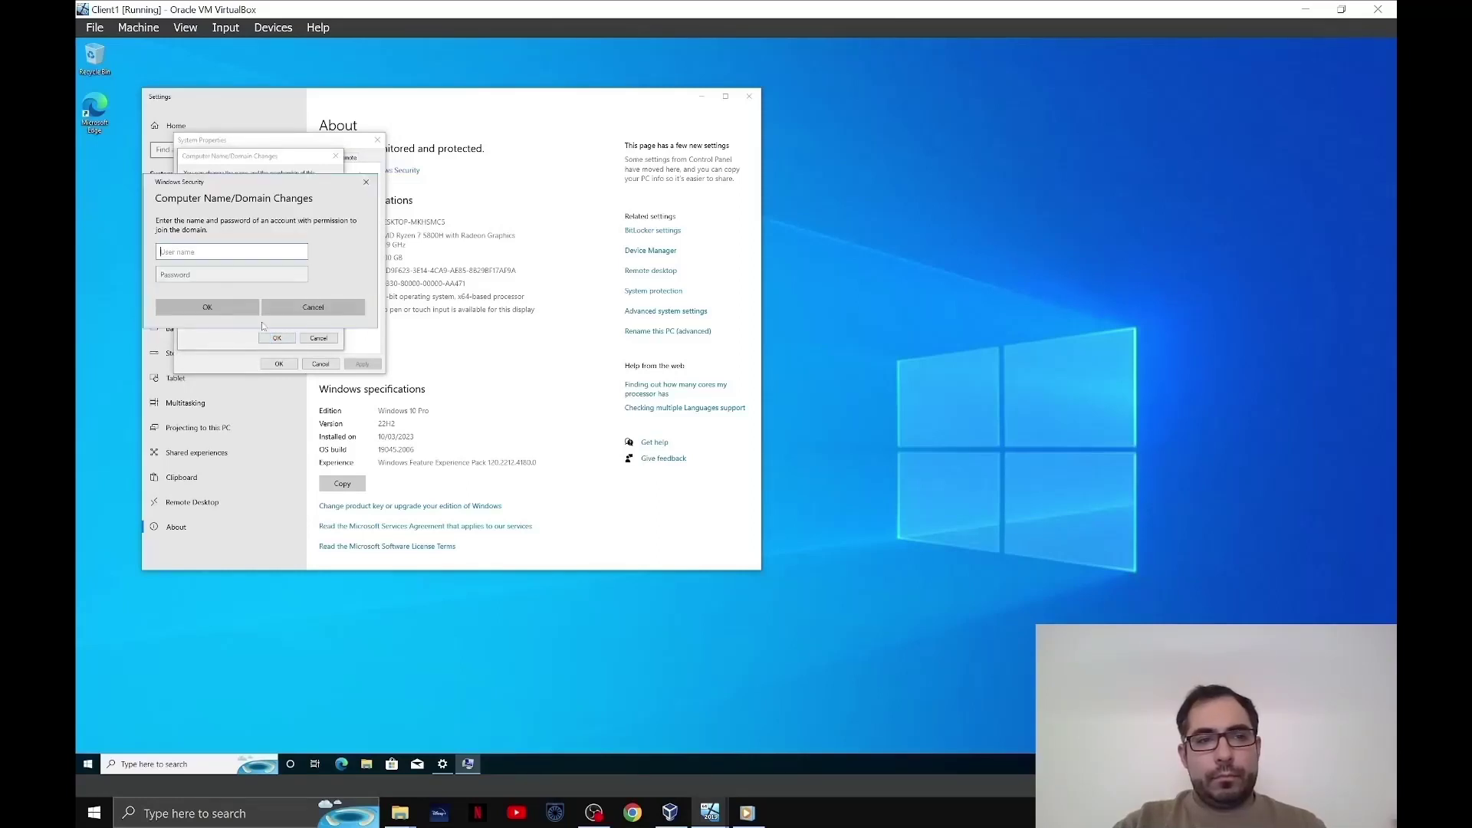
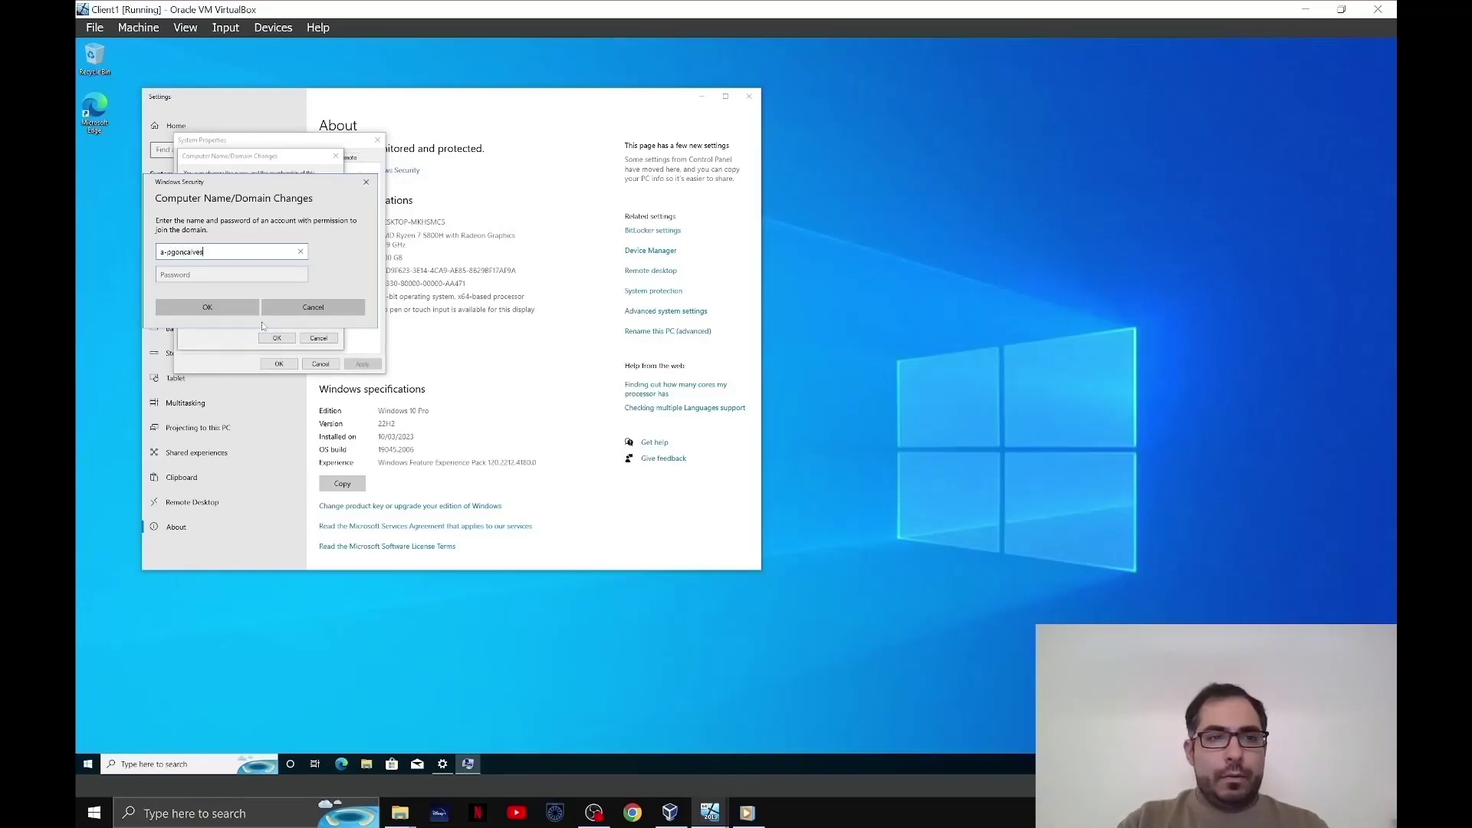
key("Tab")
type("*********")
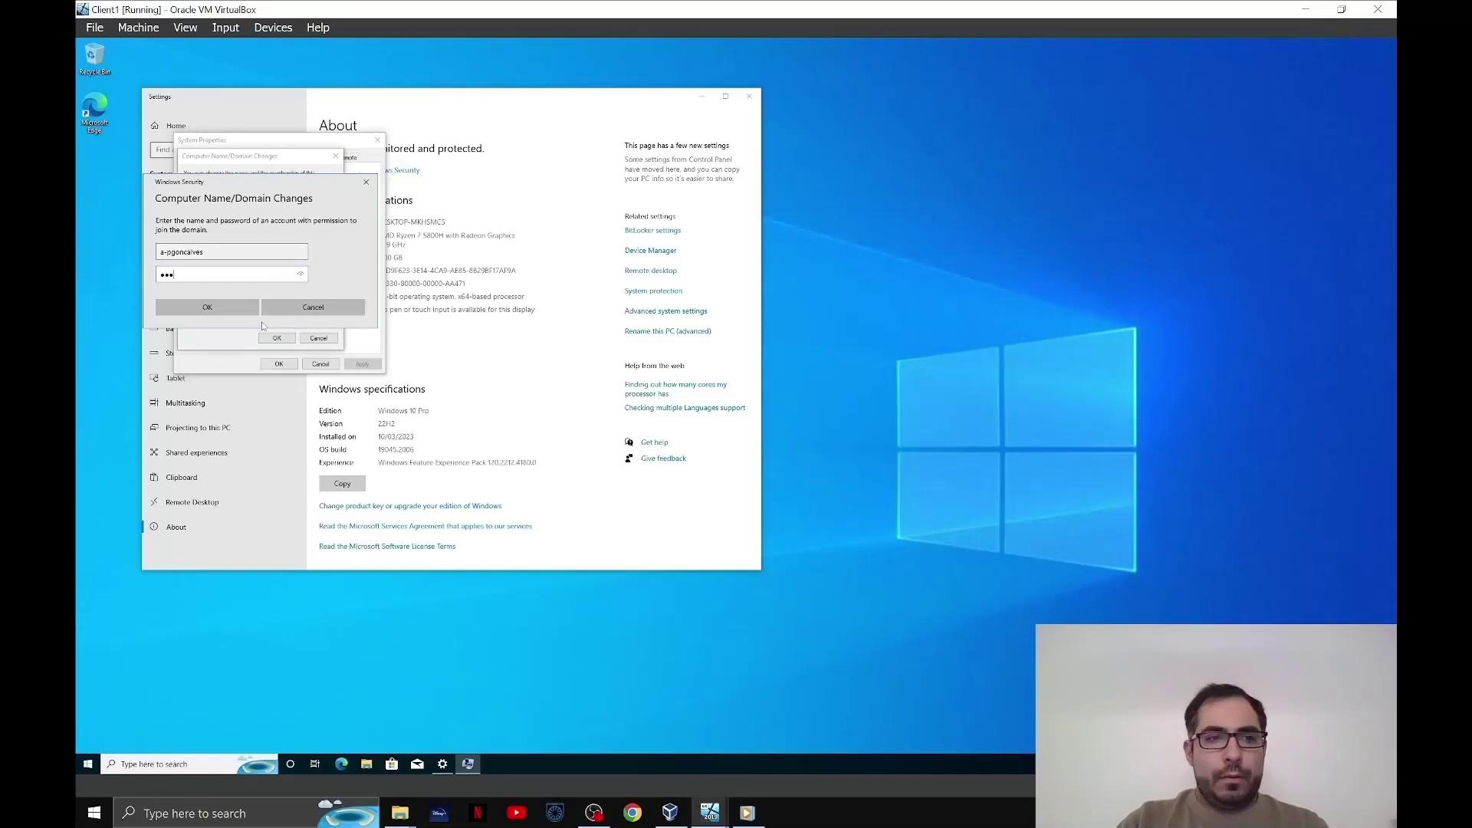
key("Return")
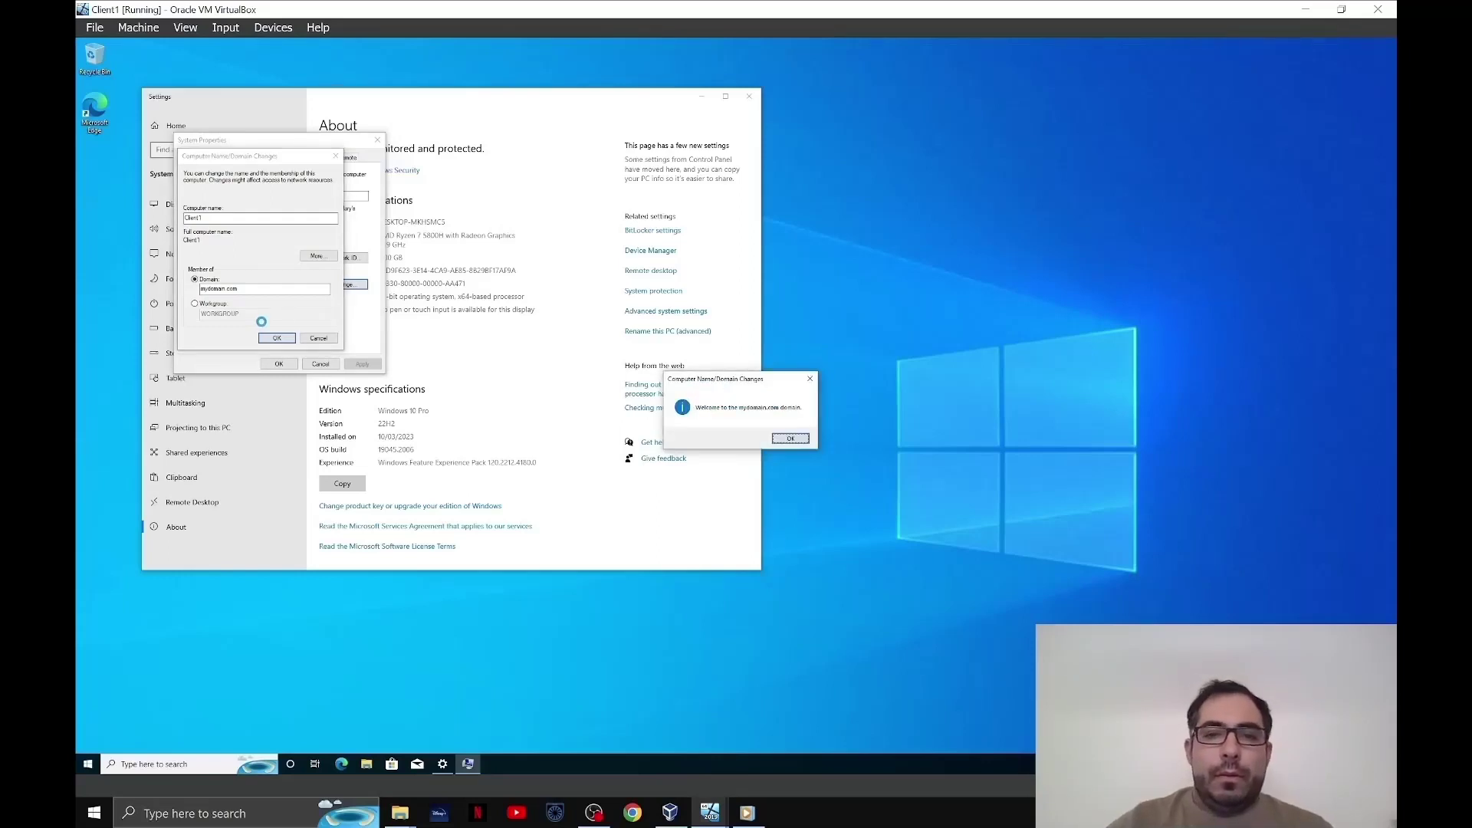
- Acknowledge the domain welcome and restart messages, then close System Properties
left_click(791, 439)
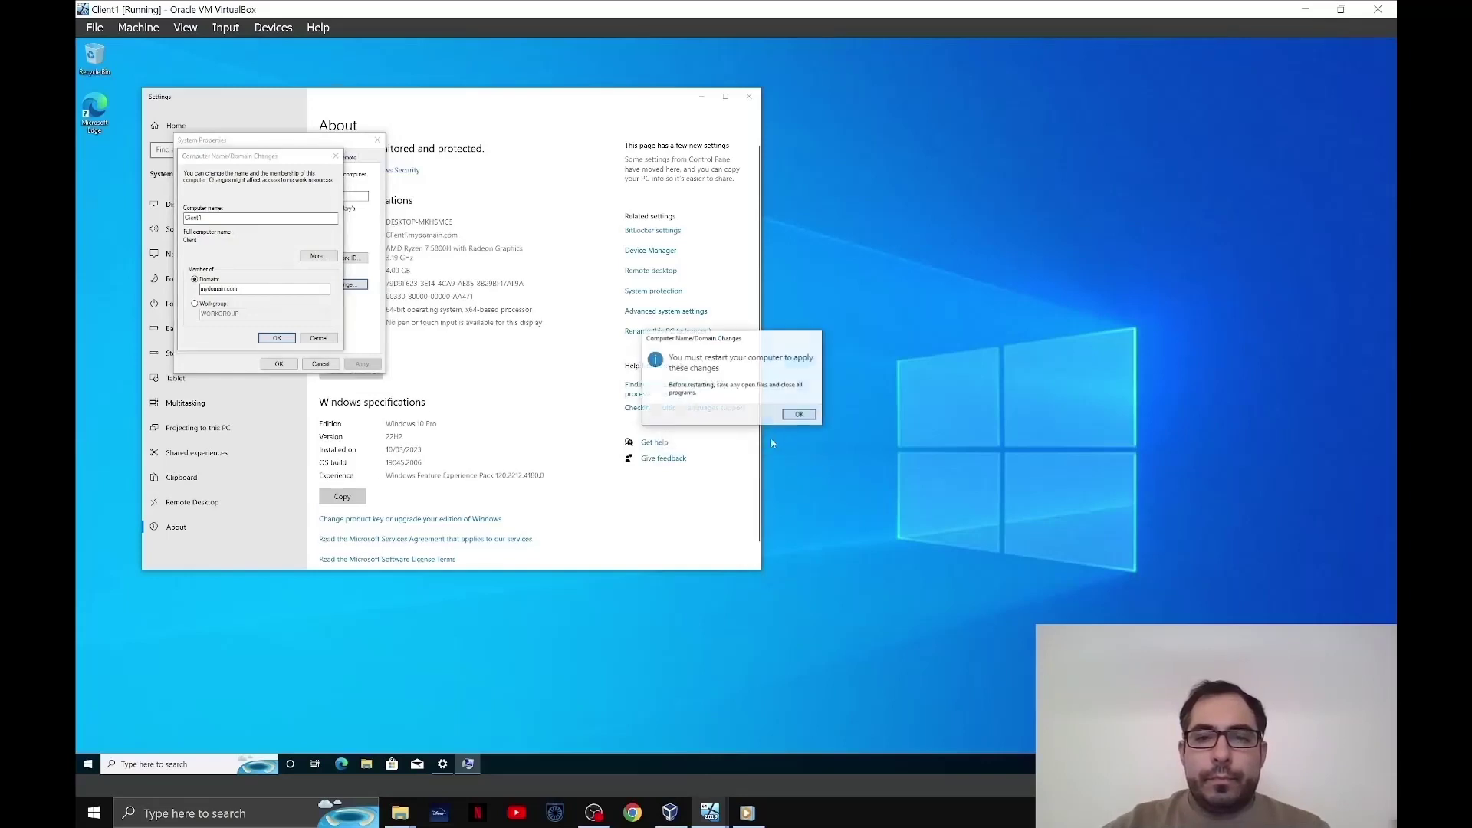
left_click(798, 415)
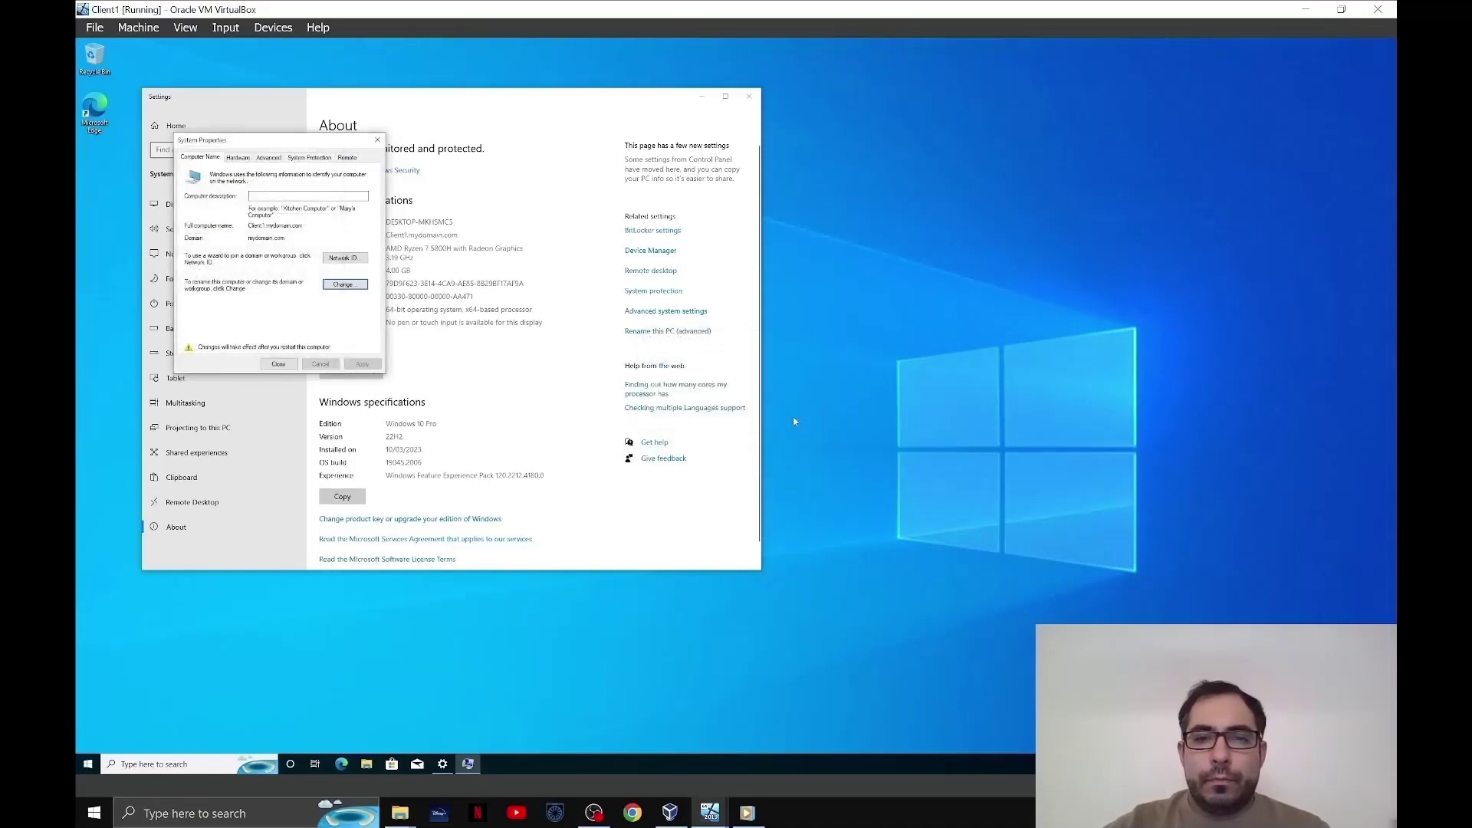
left_click(377, 139)
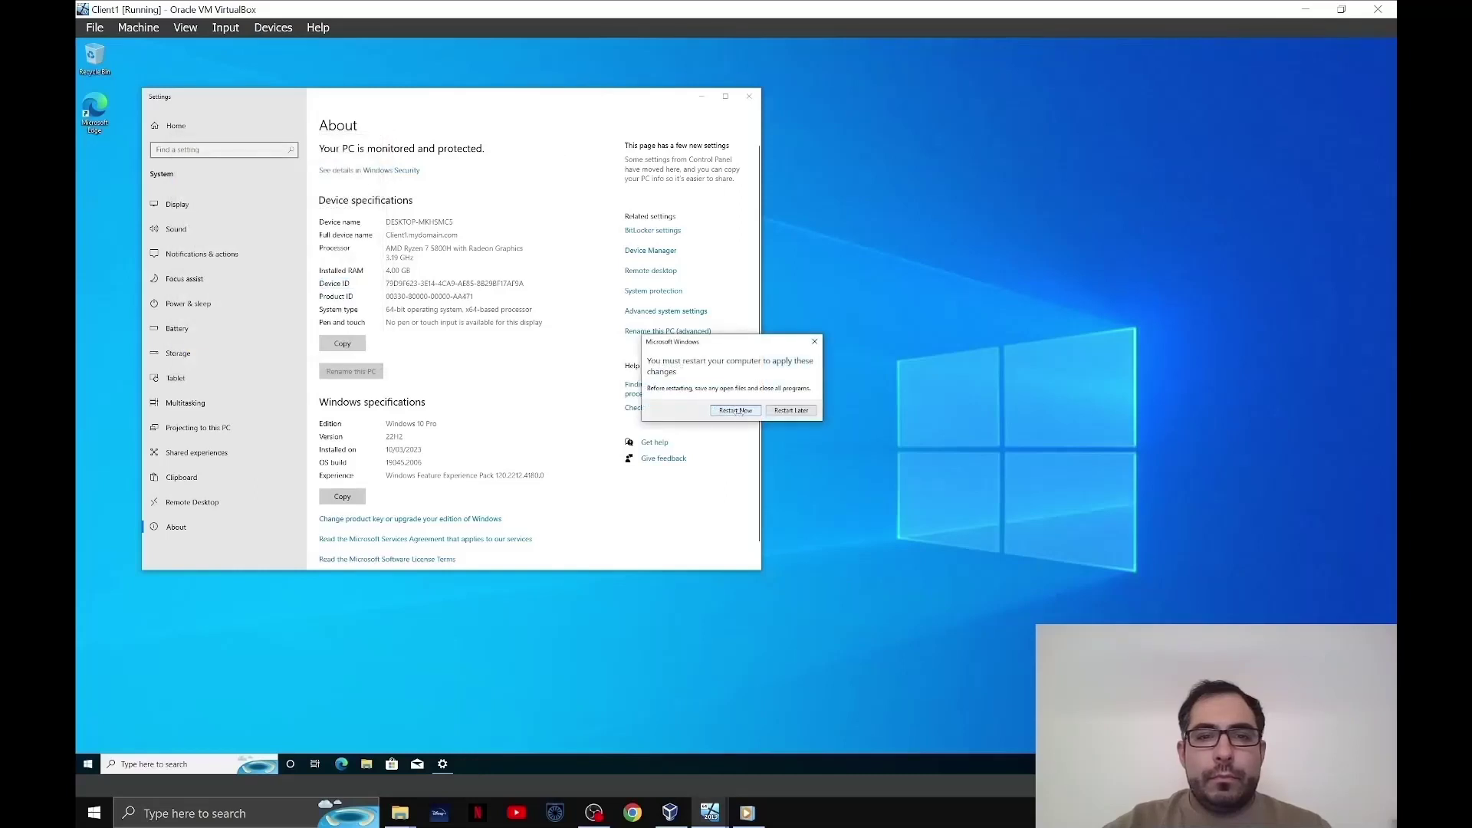
- Restart Client1 and sign in with the domain user's name and password, reaching the password-change notice
left_click(734, 411)
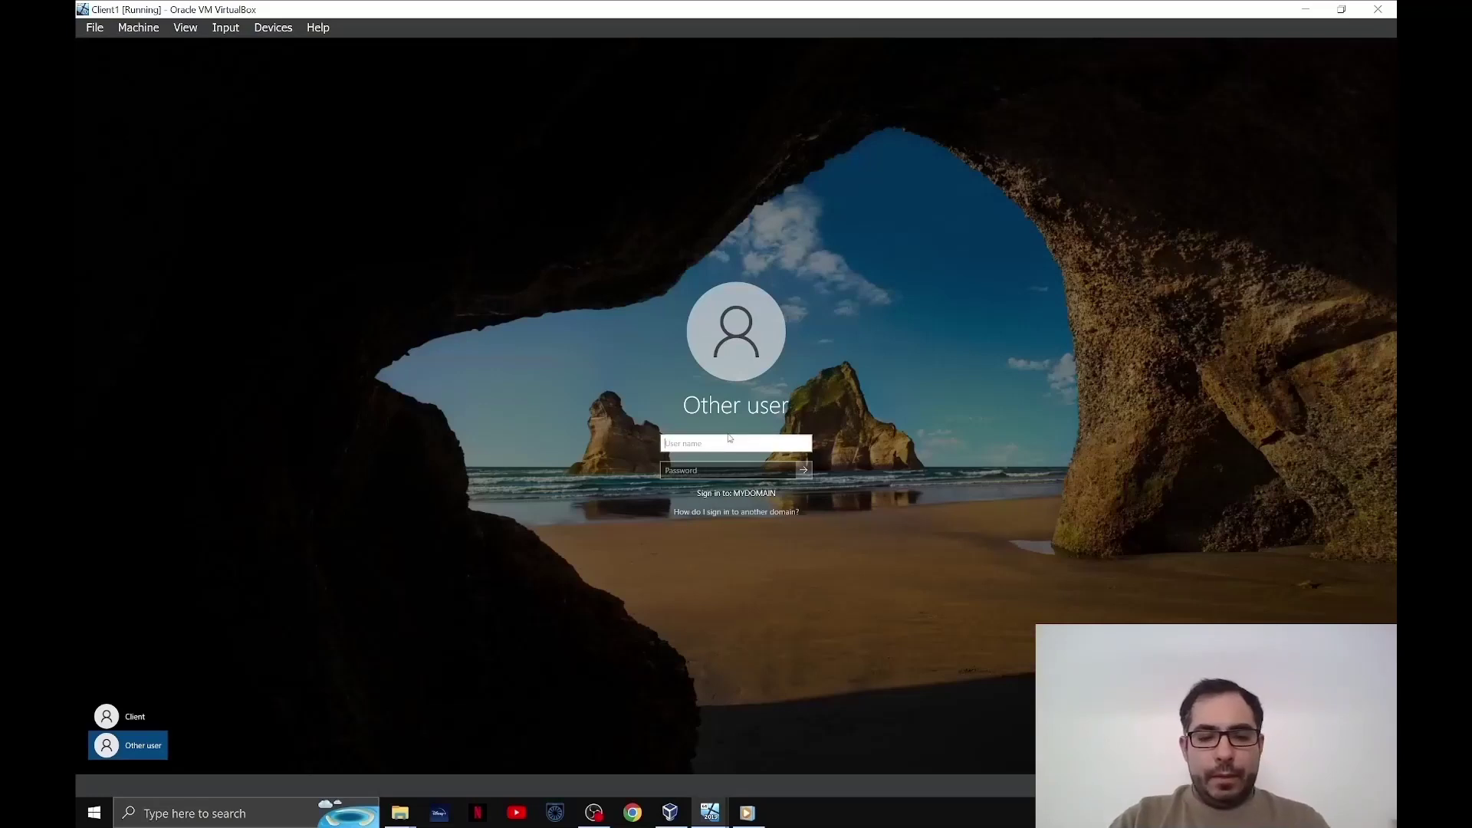
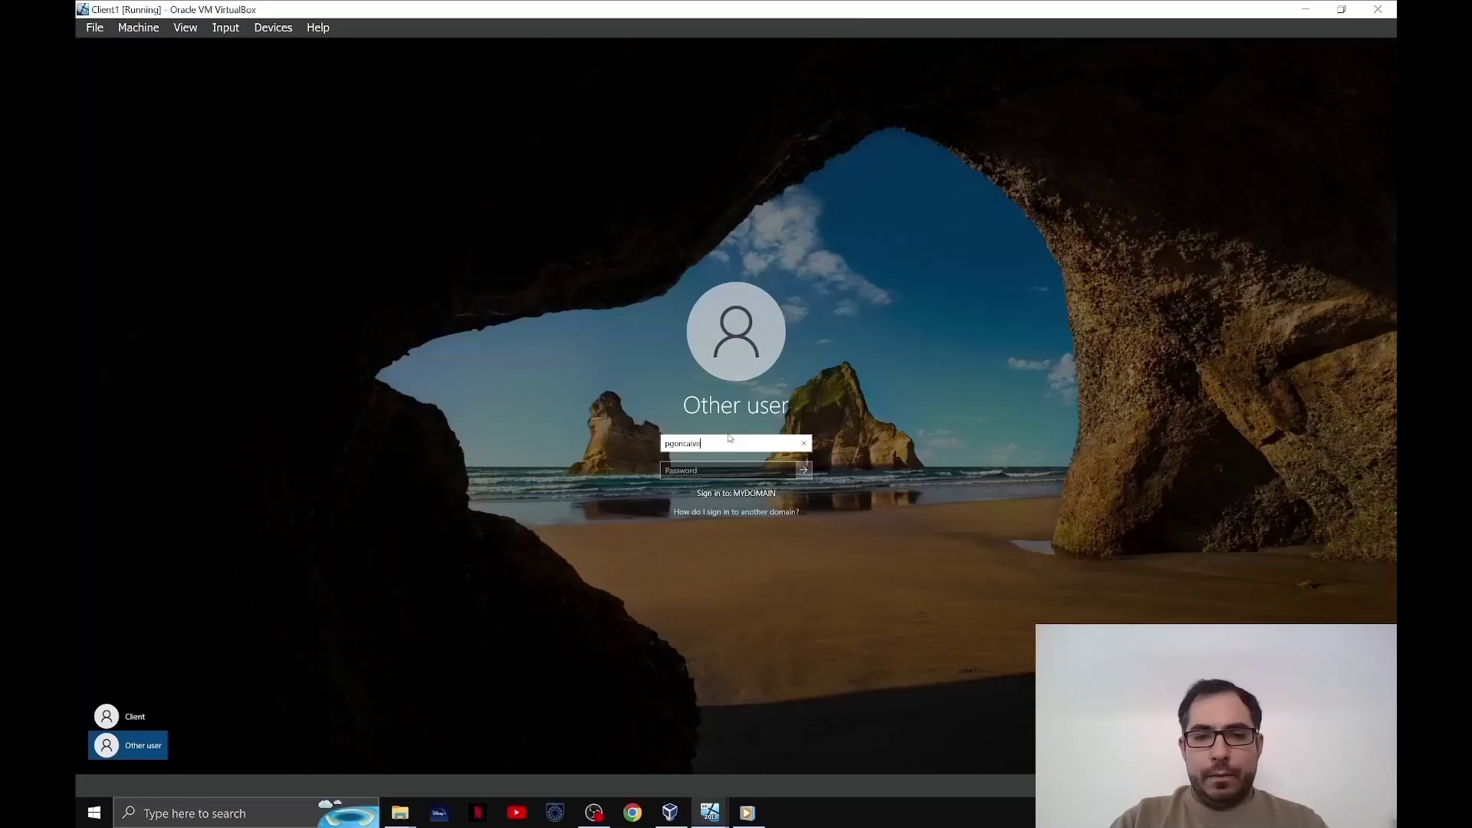
key("Tab")
type("•••••••••")
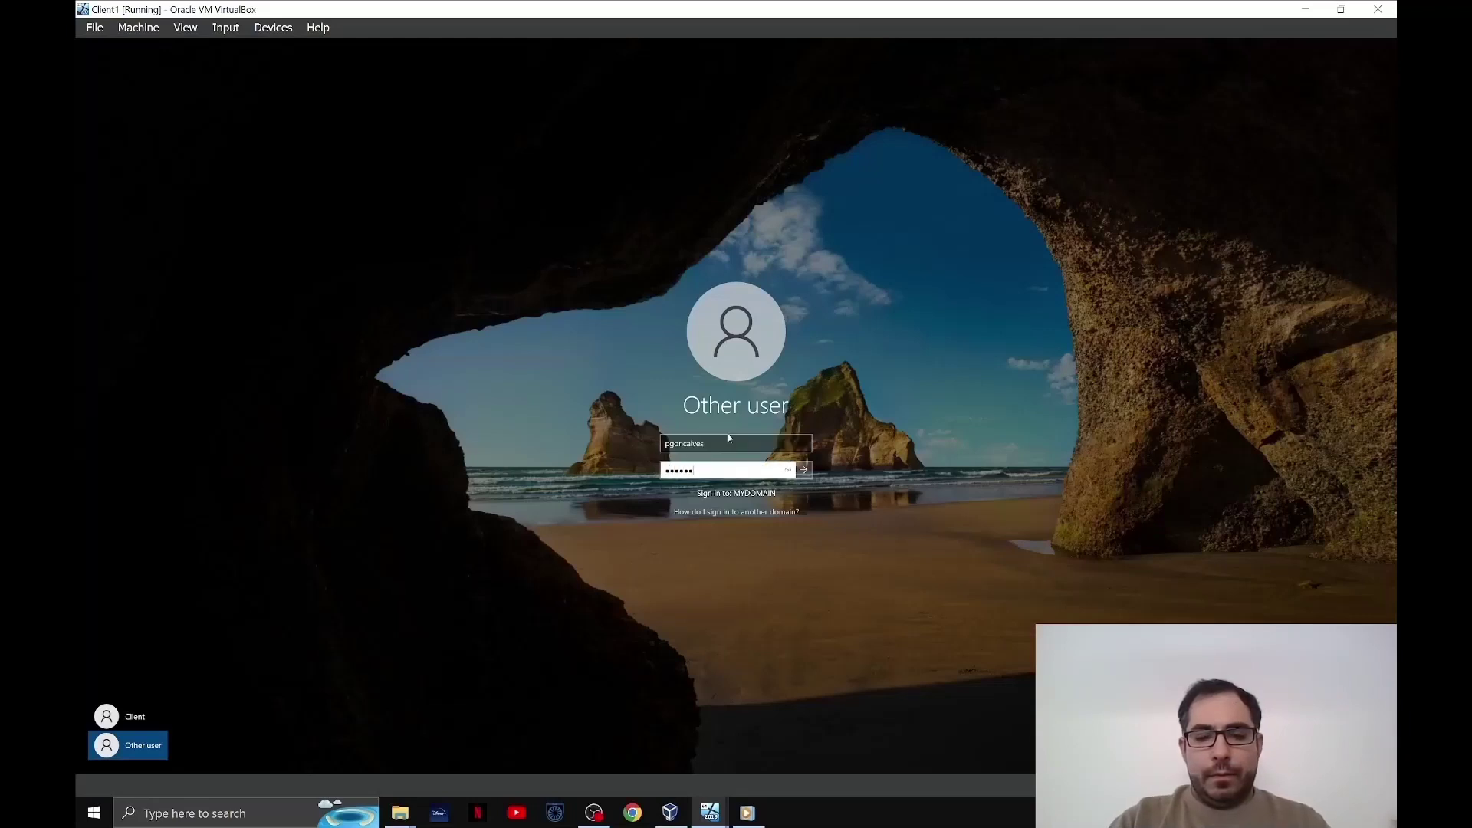
key("Return")
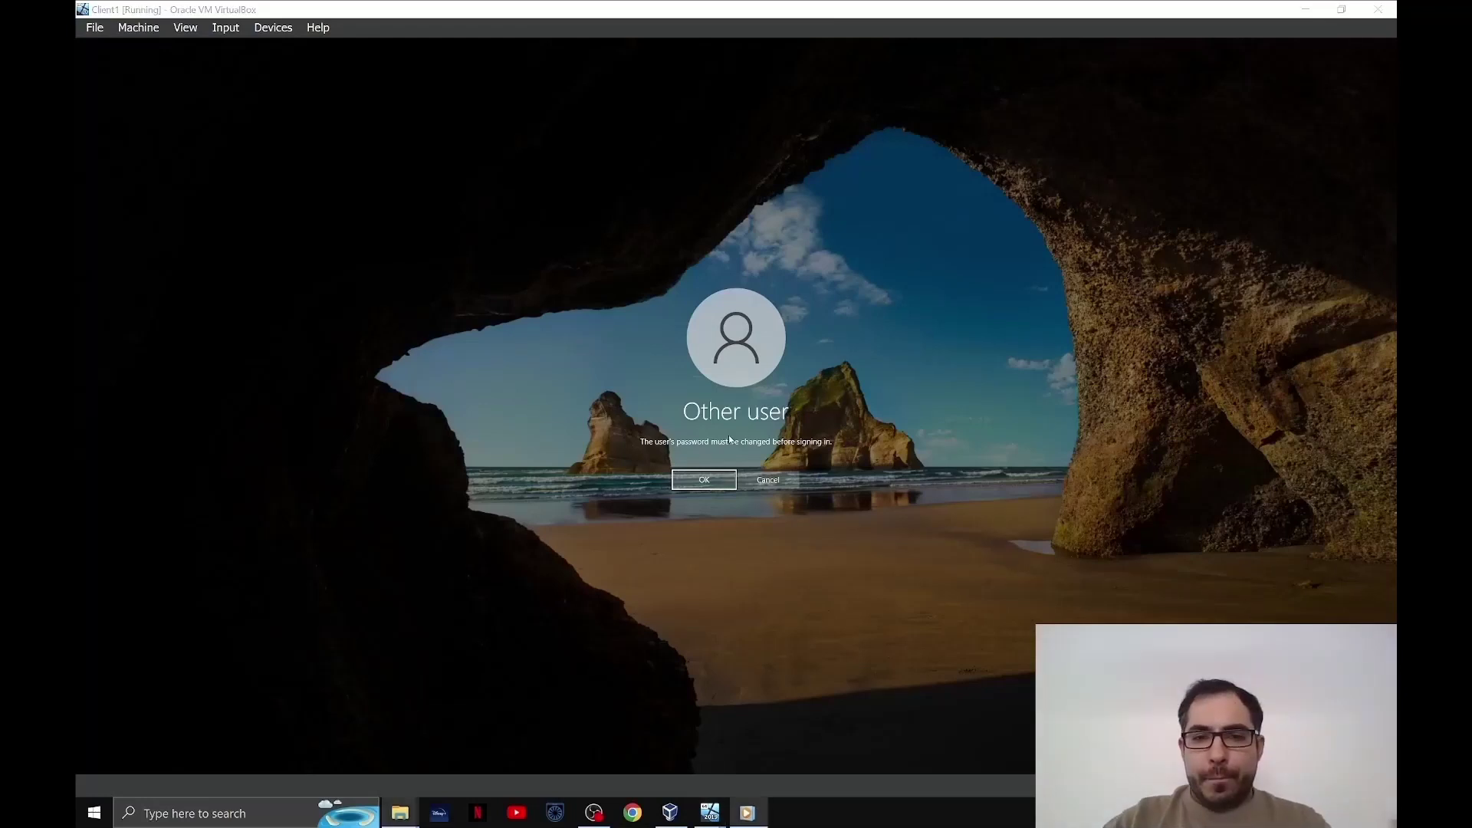
- Enter and confirm a new password for the domain user, then finish signing in to MYDOMAIN
left_click(710, 480)
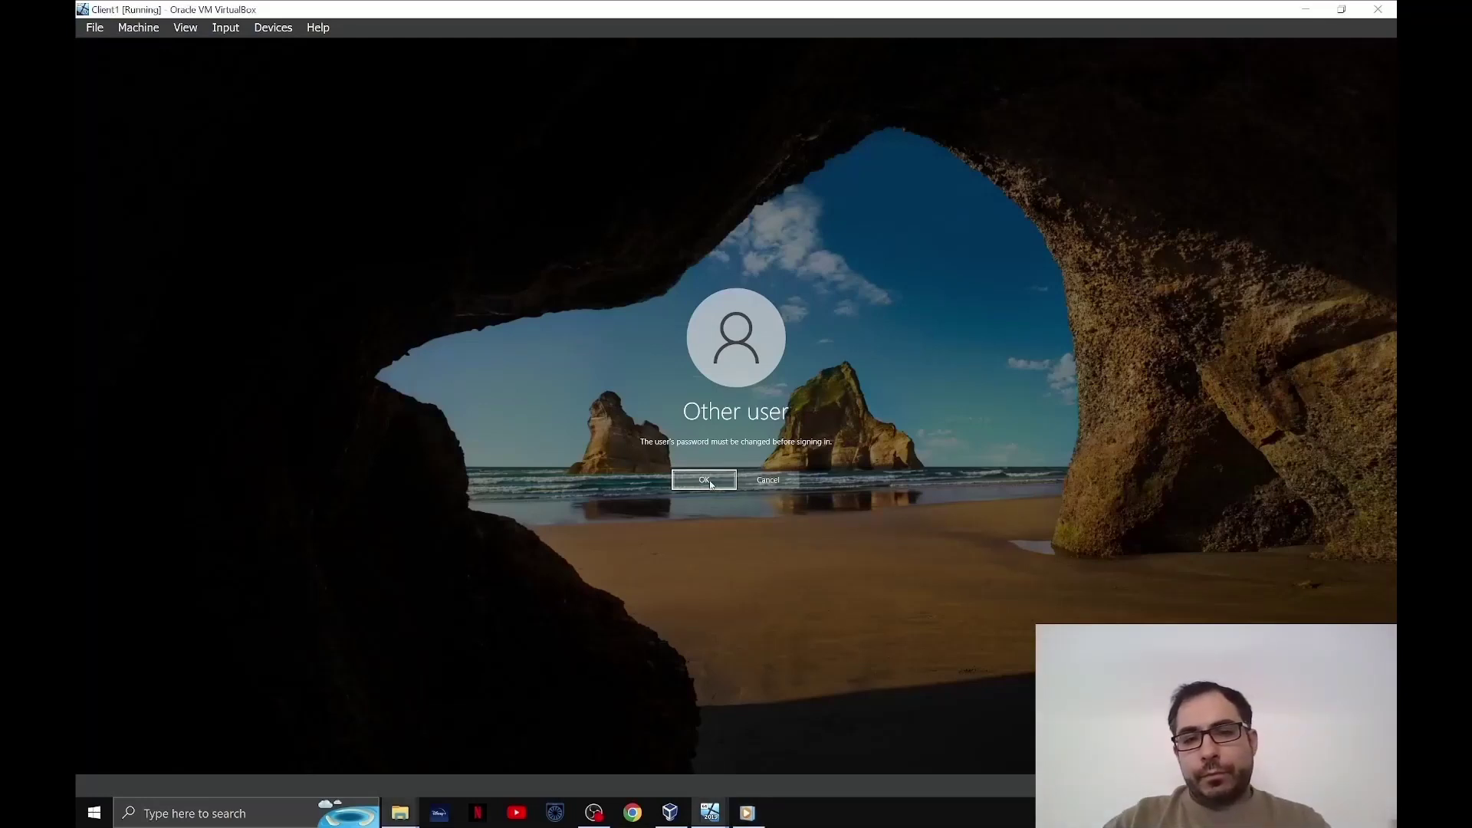
type("•••")
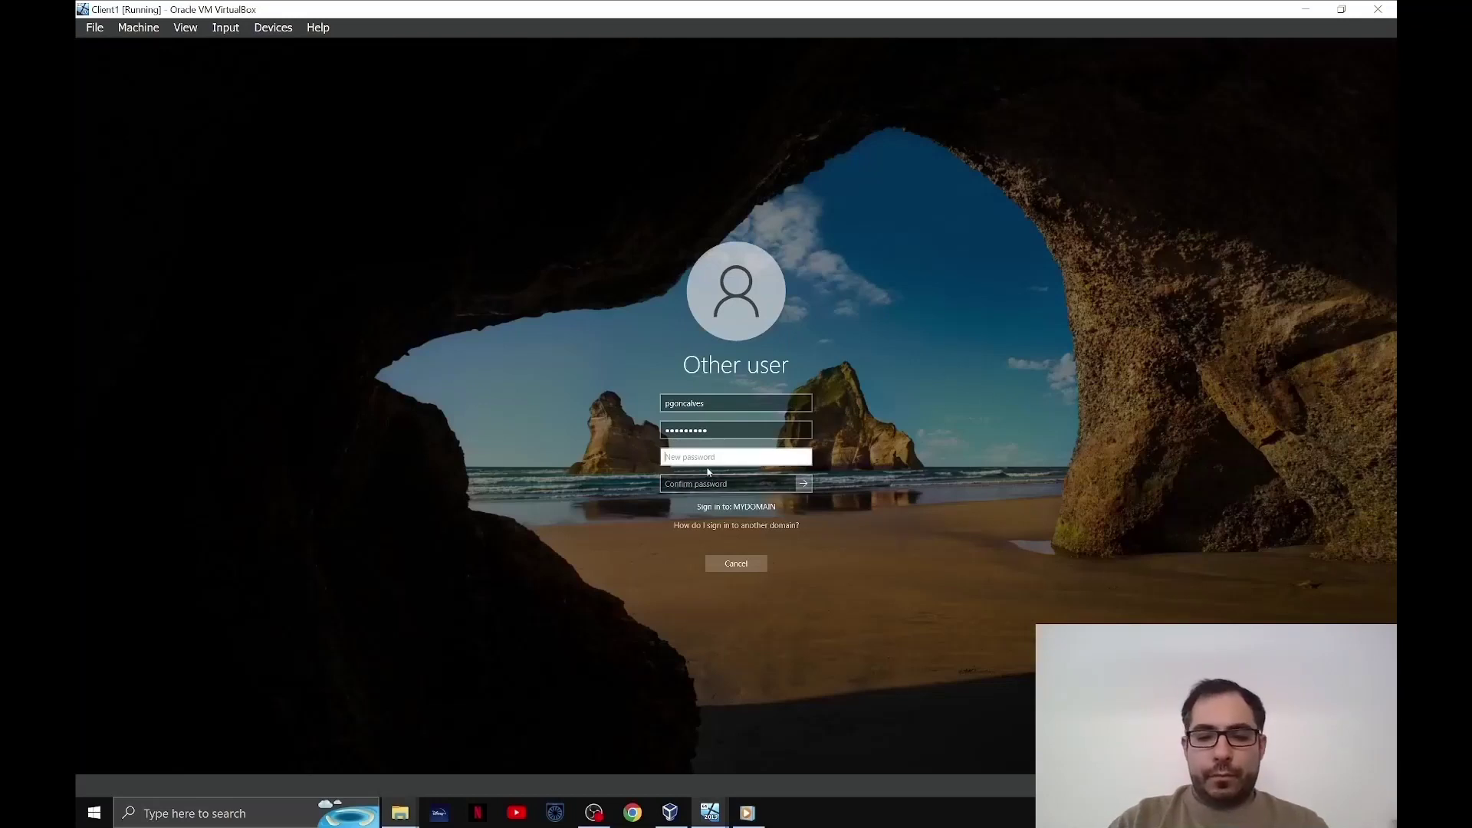
type("•••••")
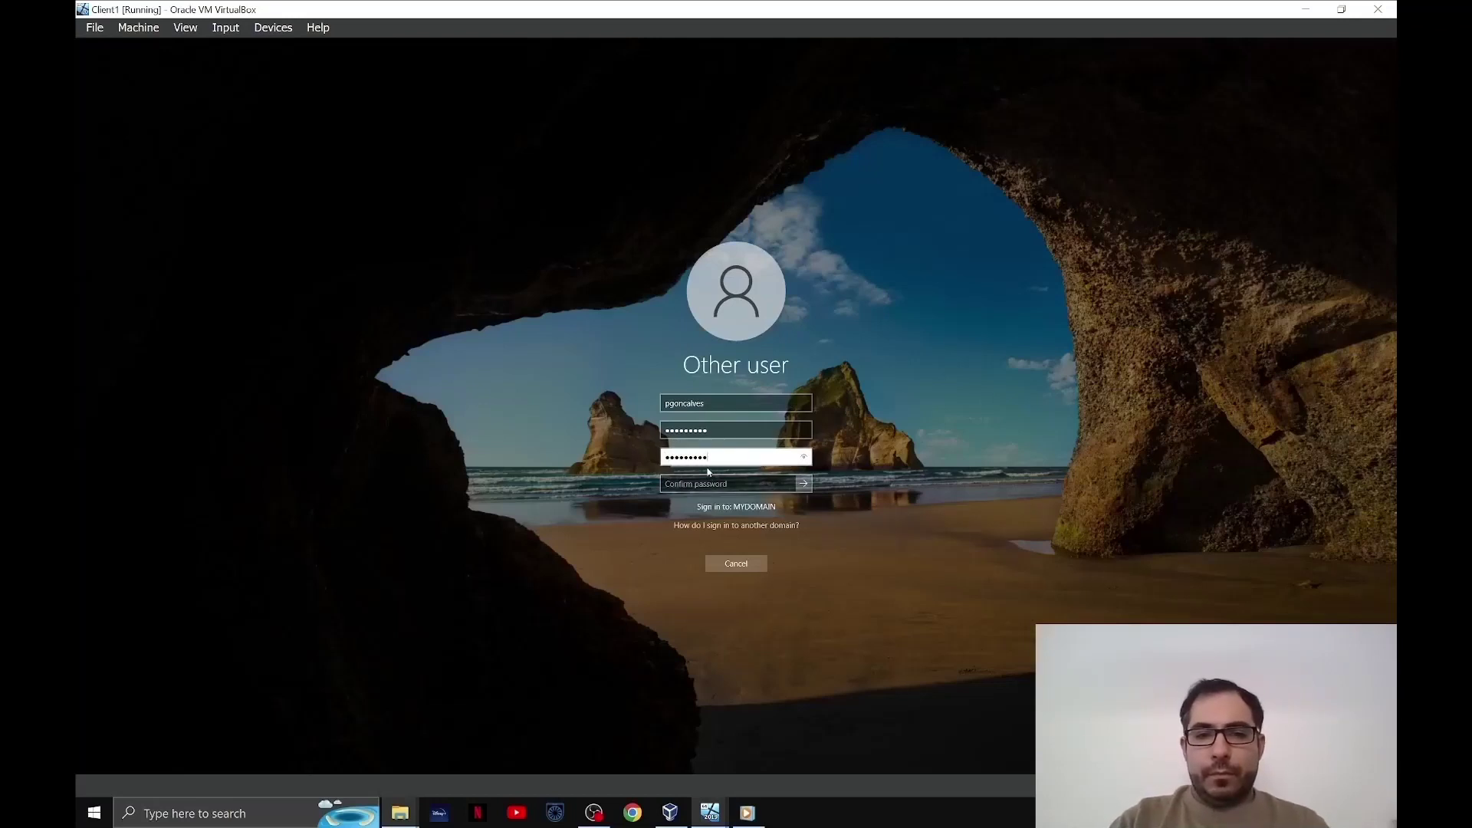
type("•")
key("Tab")
type("•••••••")
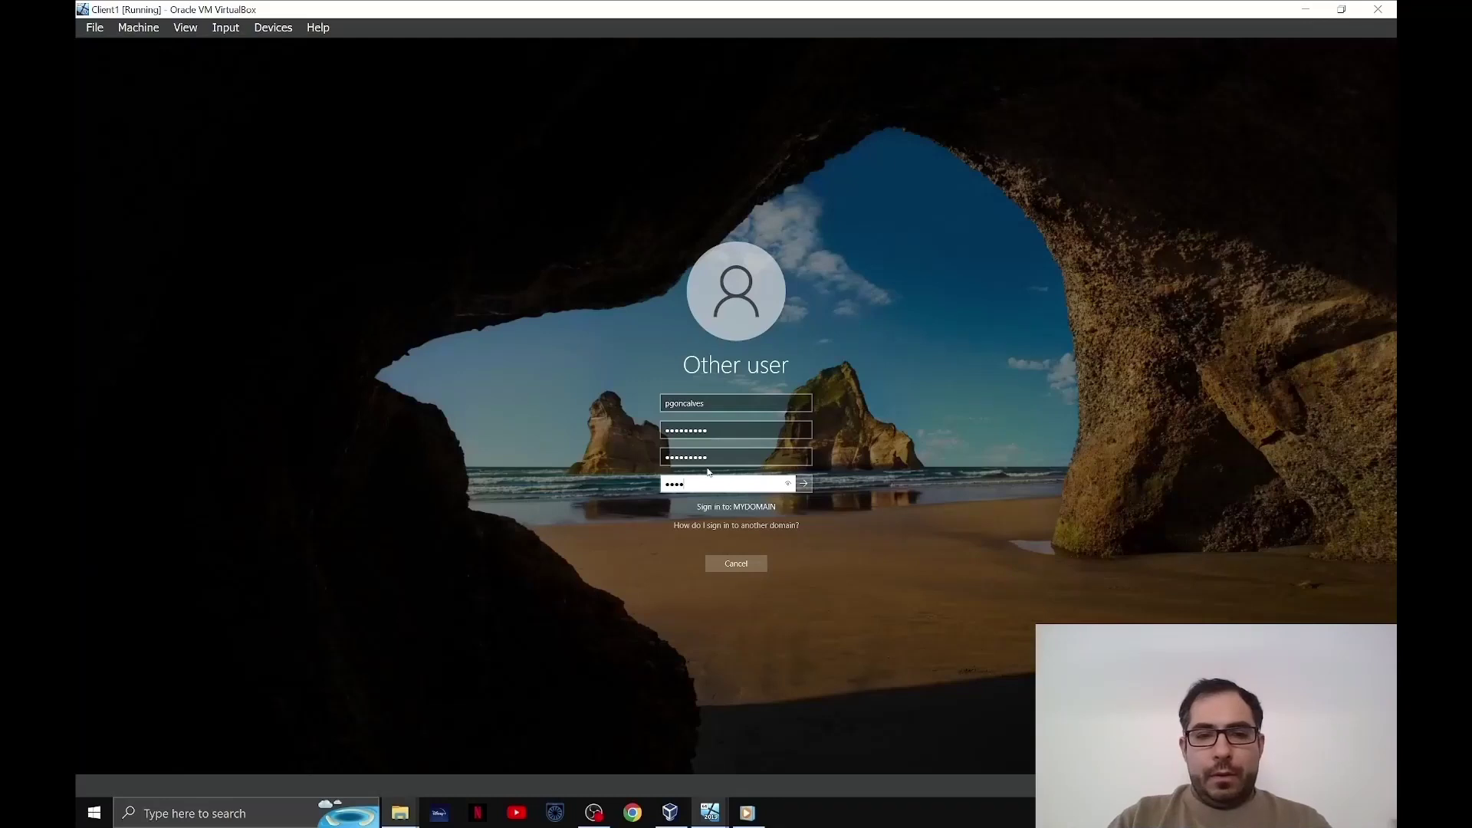
key("Return")
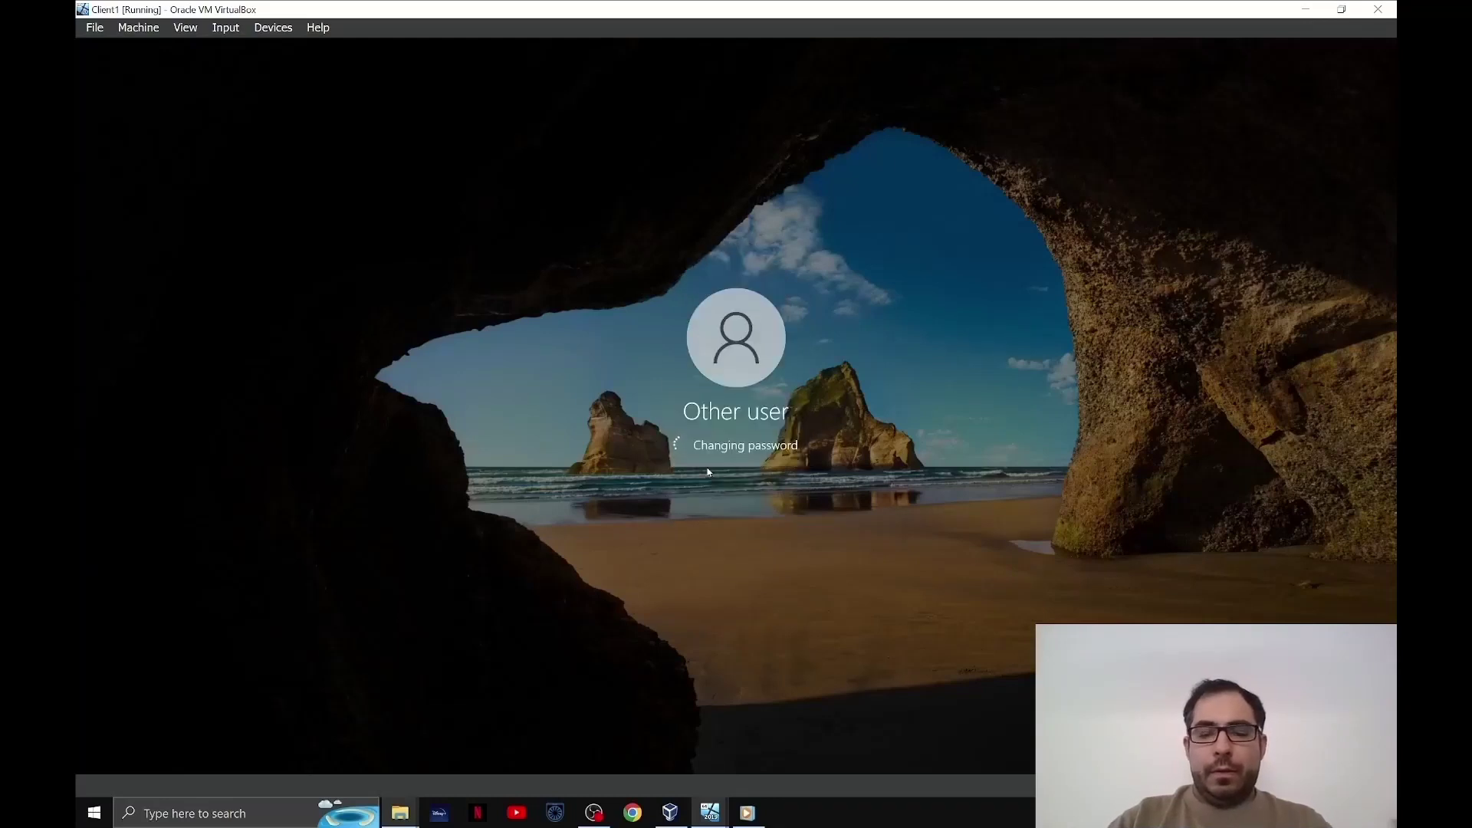
left_click(729, 470)
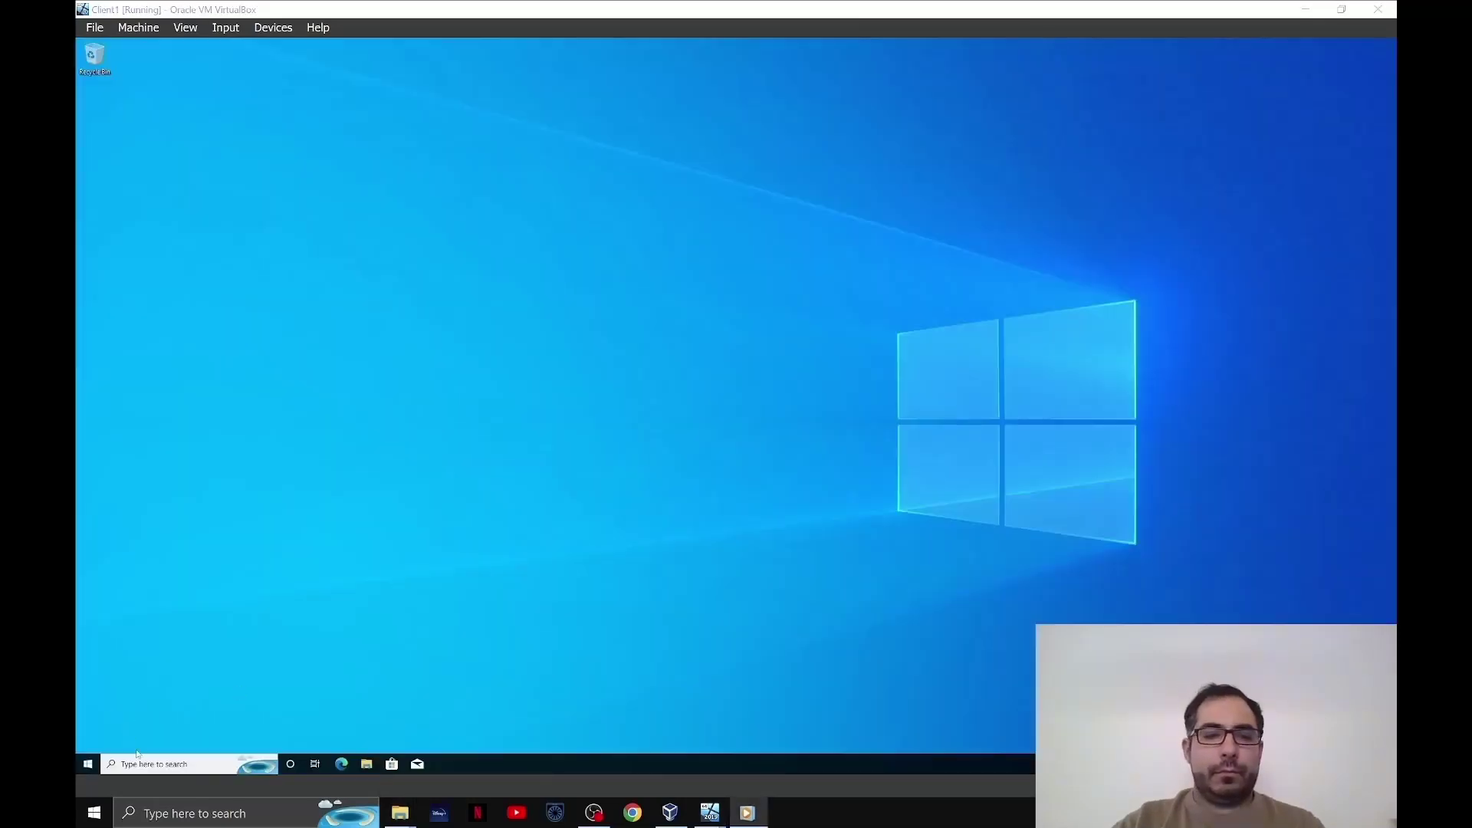
- Launch Command Prompt from the taskbar search and run whoami
left_click(164, 764)
type("cmd")
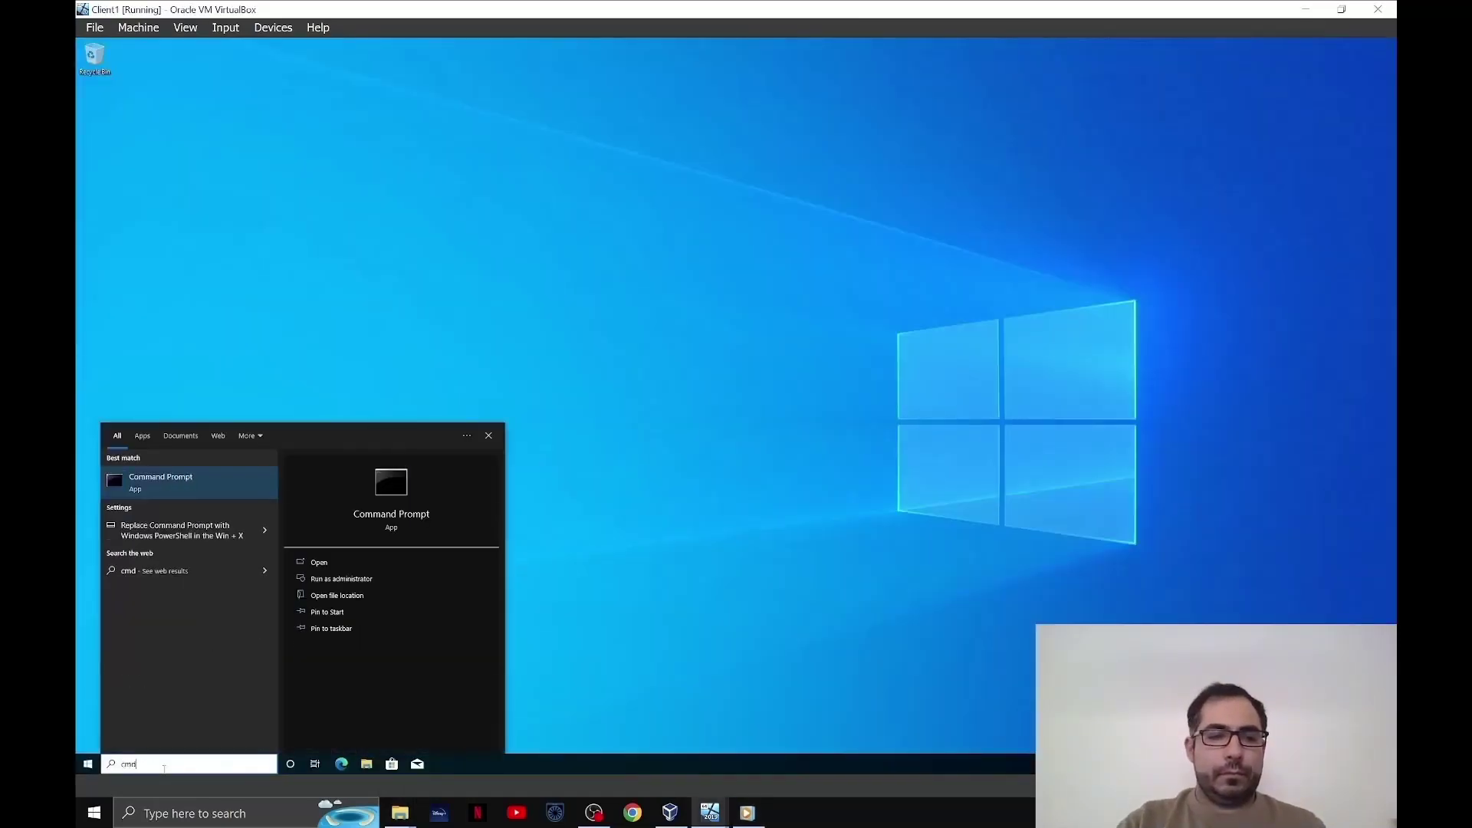
key("Return")
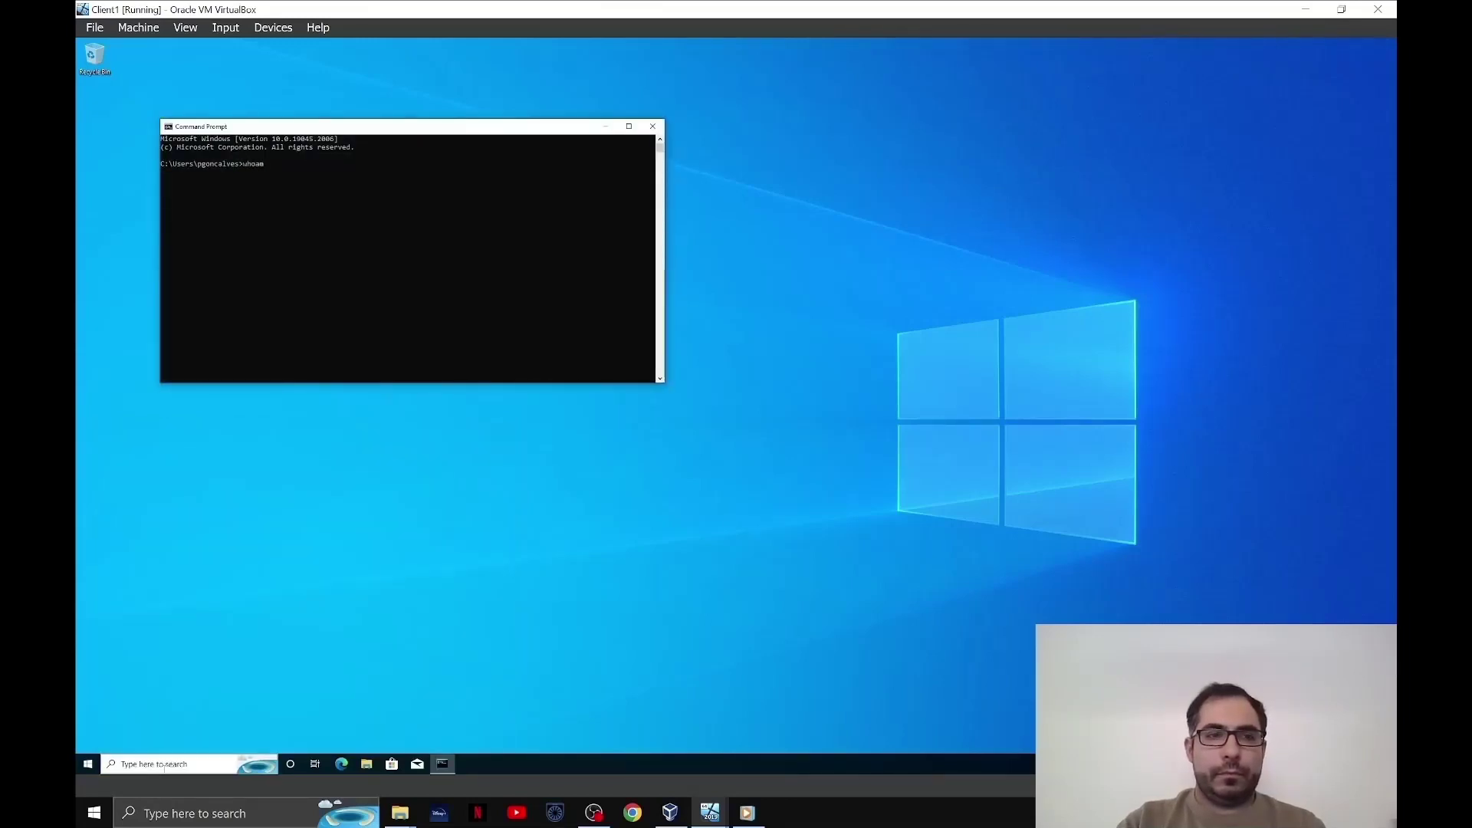
type("whoami")
key("Return")
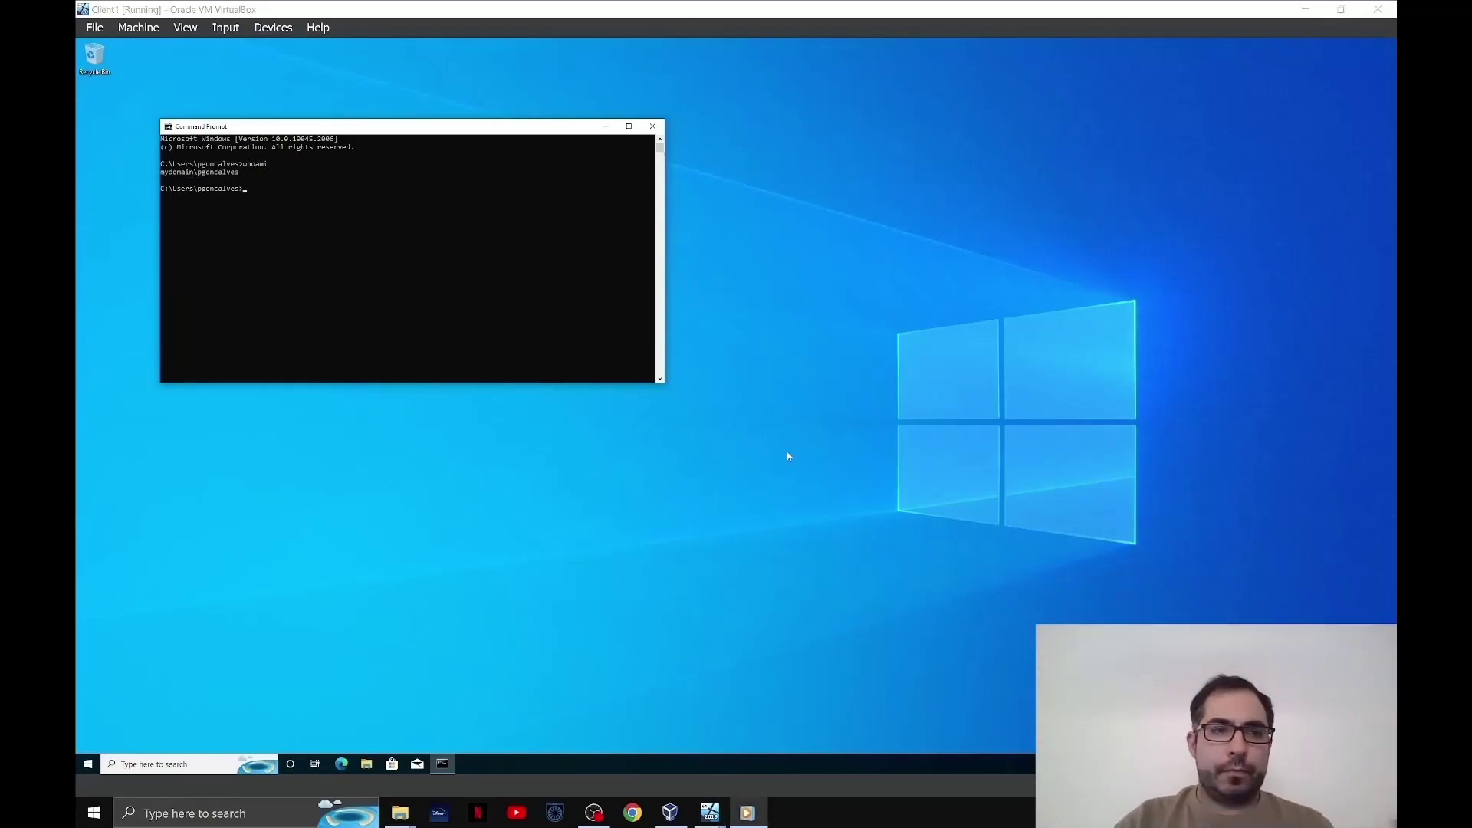
- Run whoami /fqdn to show the user's DN under DC=mydomain,DC=com
left_click(559, 332)
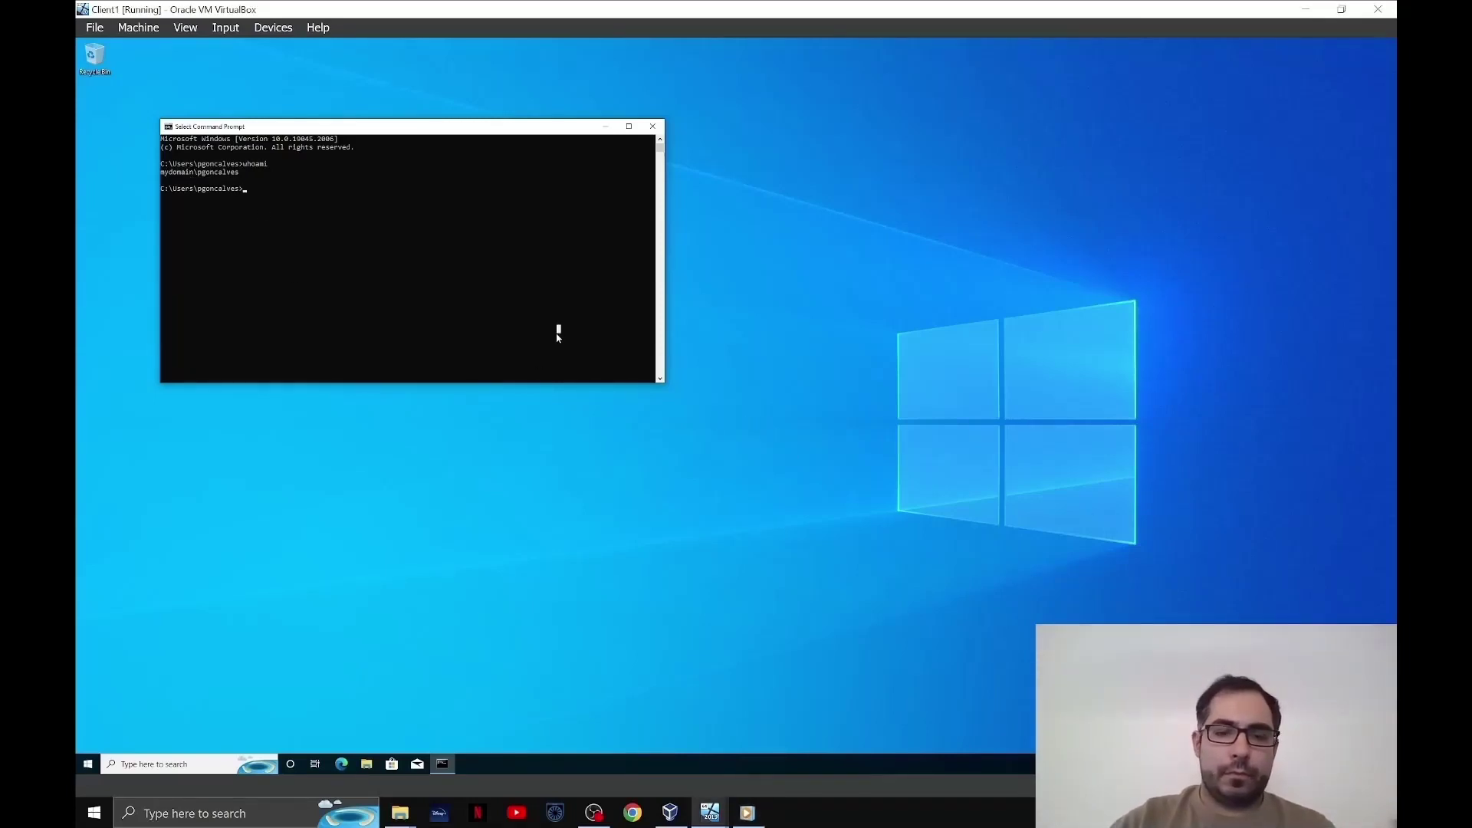
type("whoami /")
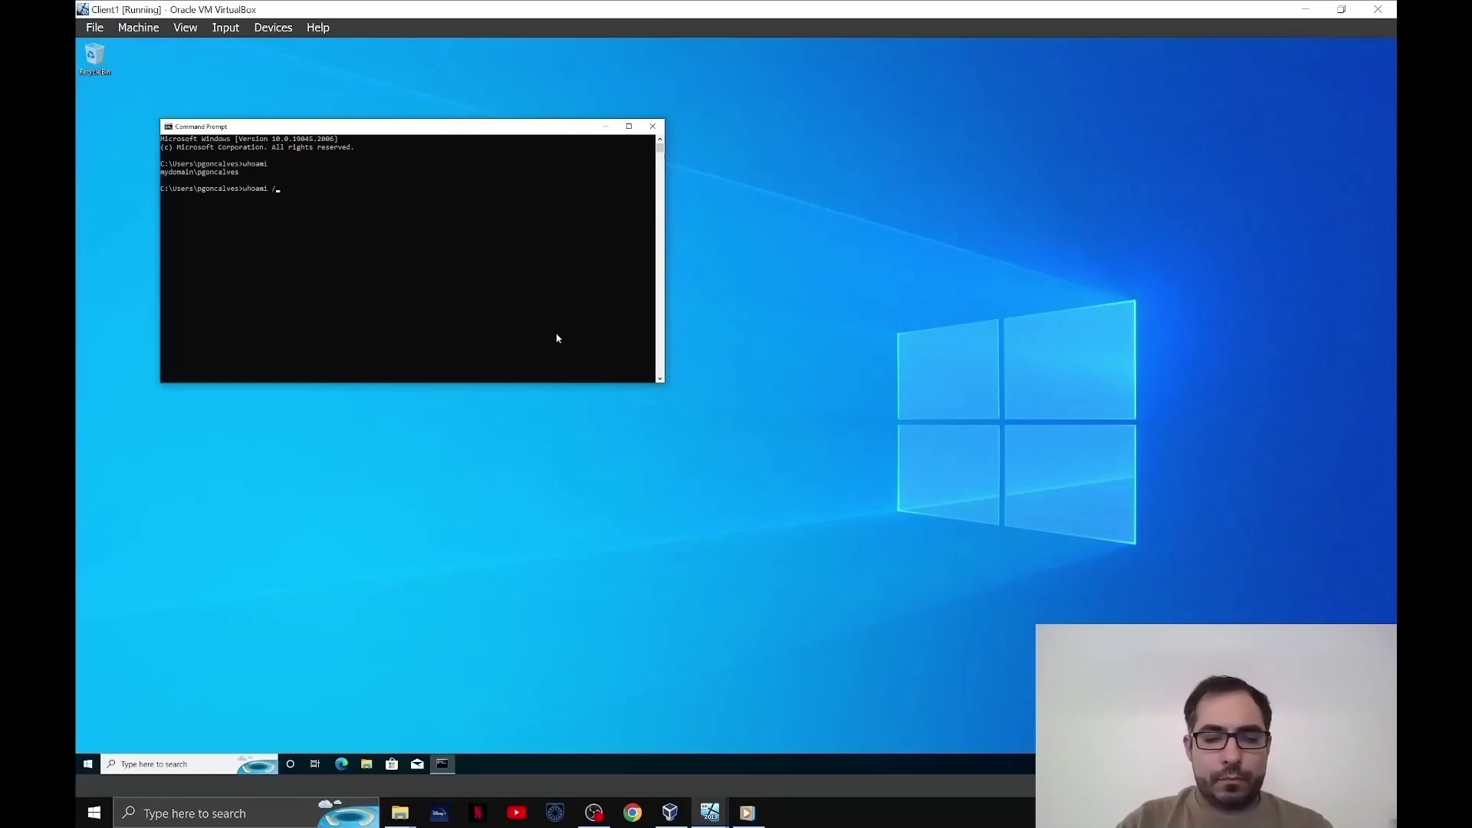
type("fqdn")
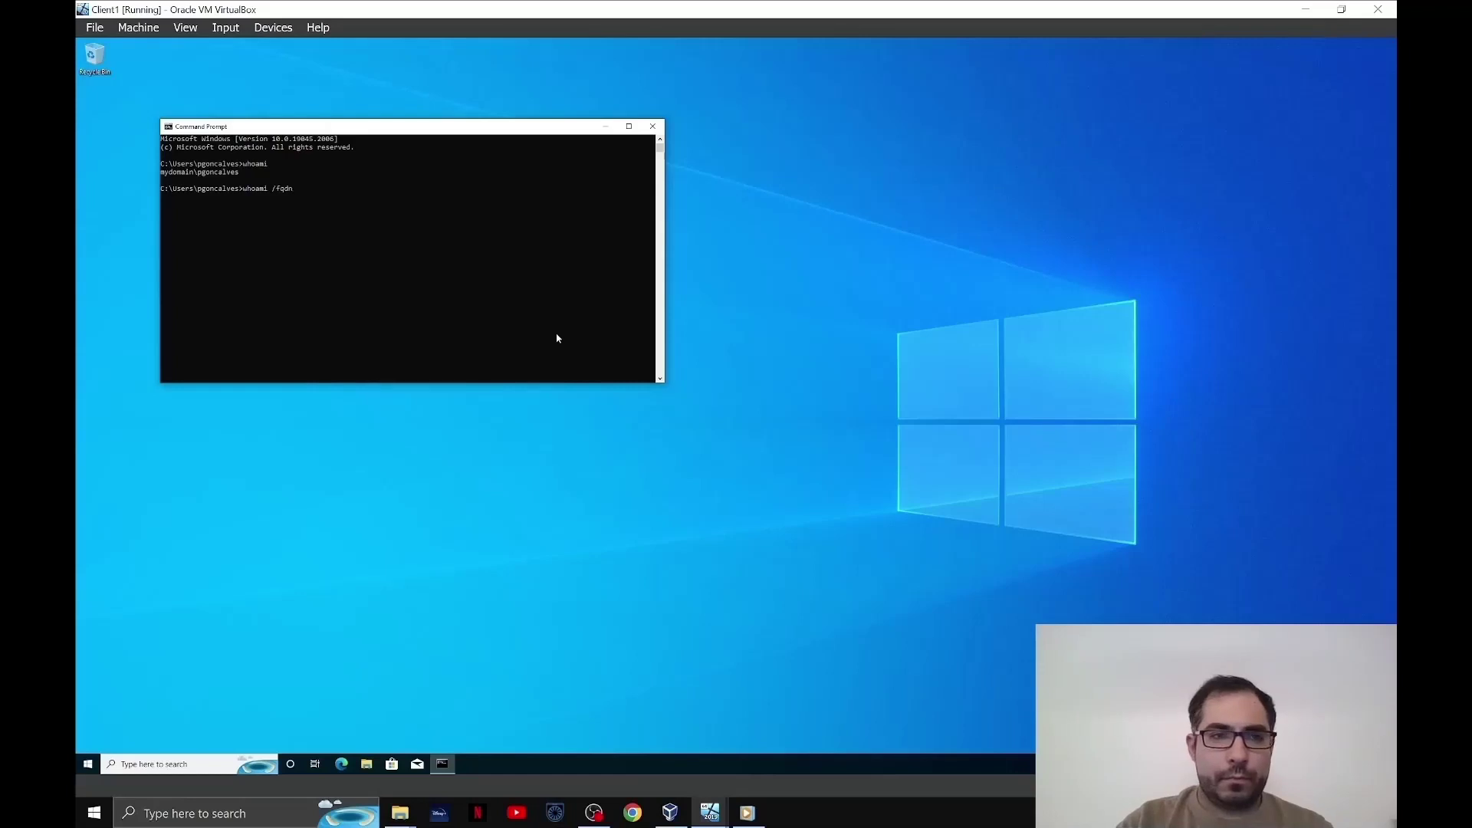
key("Return")
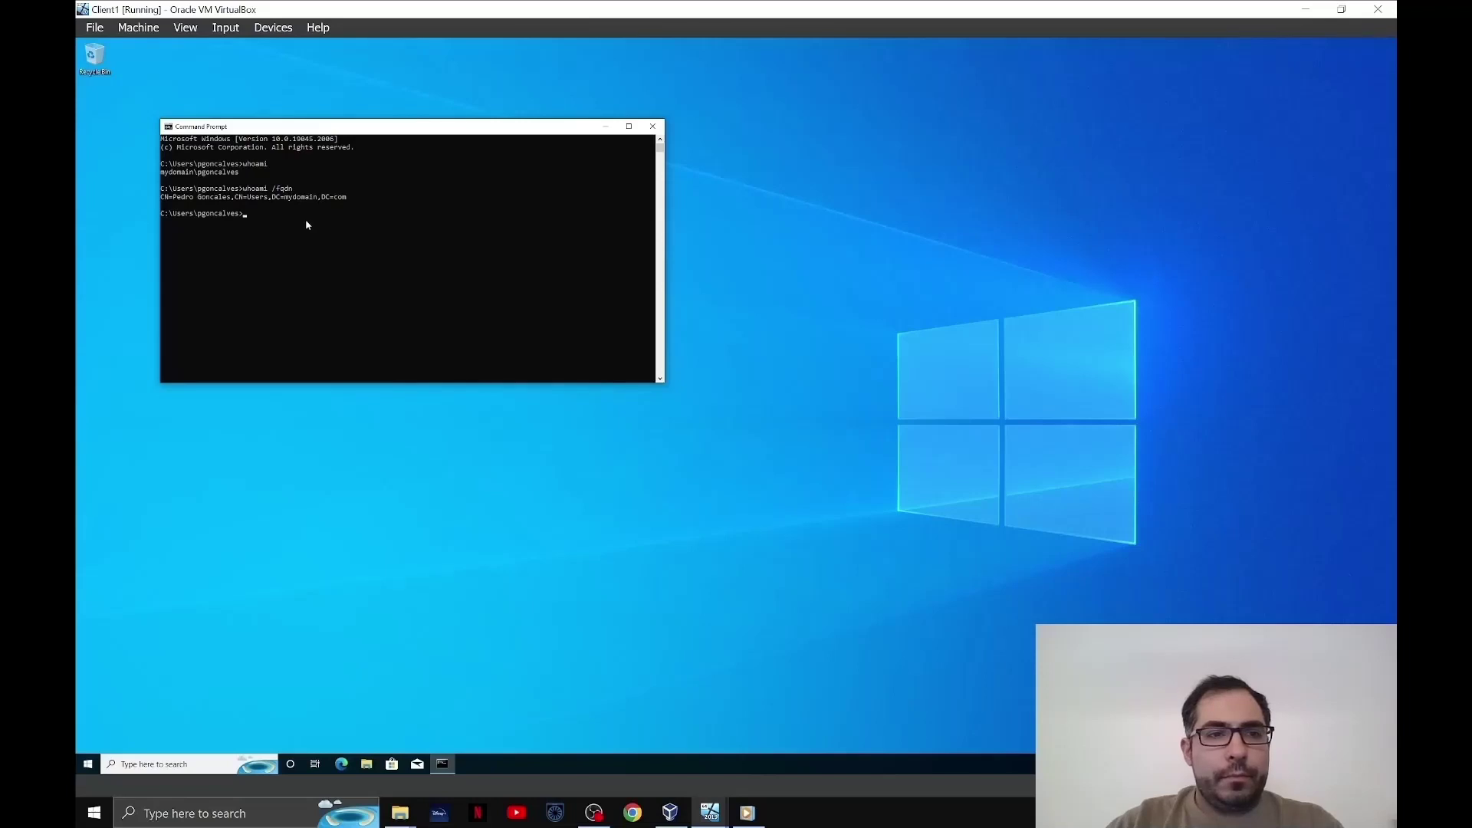
key("alt+Tab")
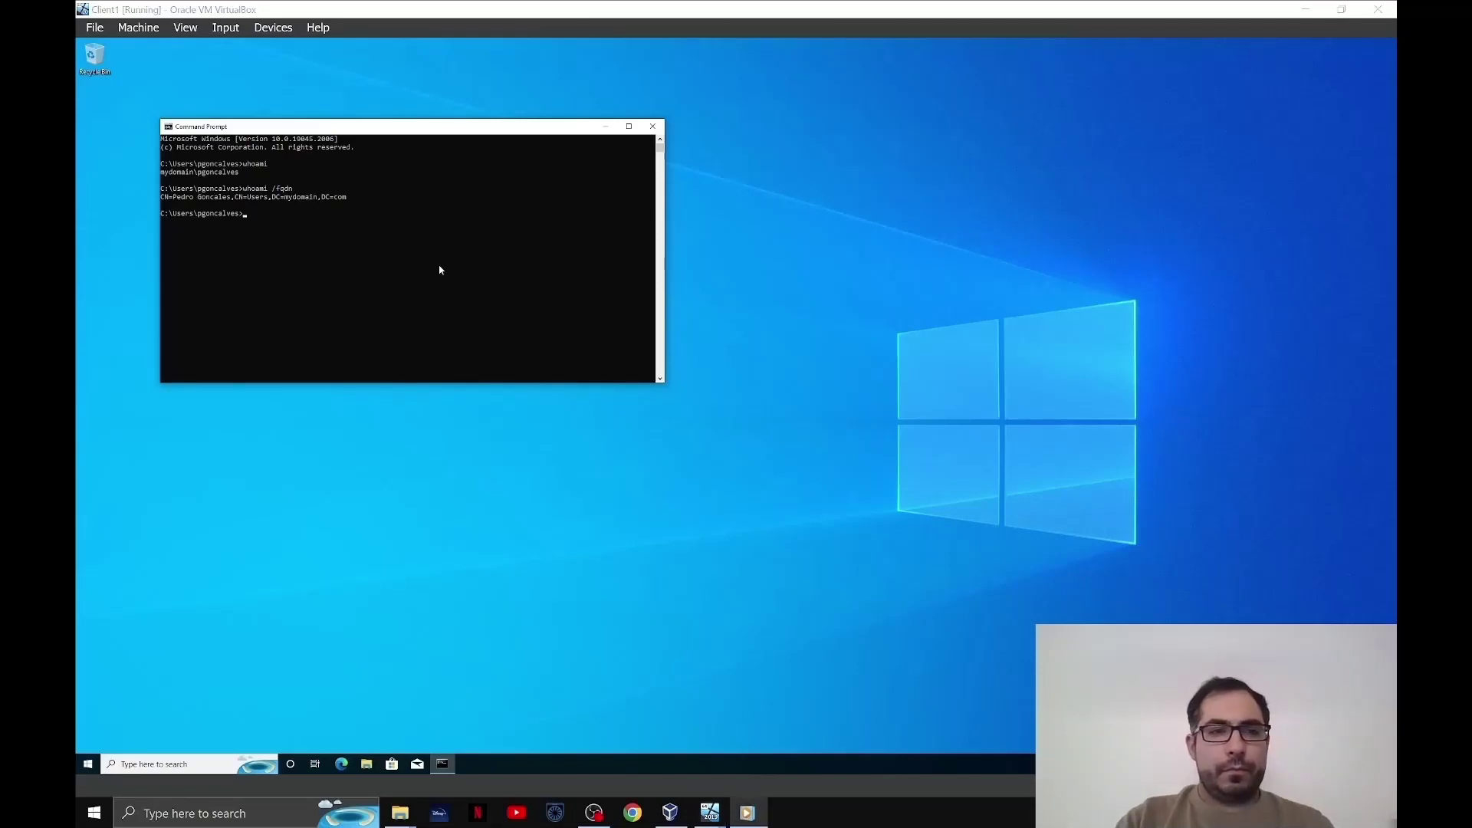
- Run ipconfig and check Client1's IPv4 address in the output
left_click(439, 268)
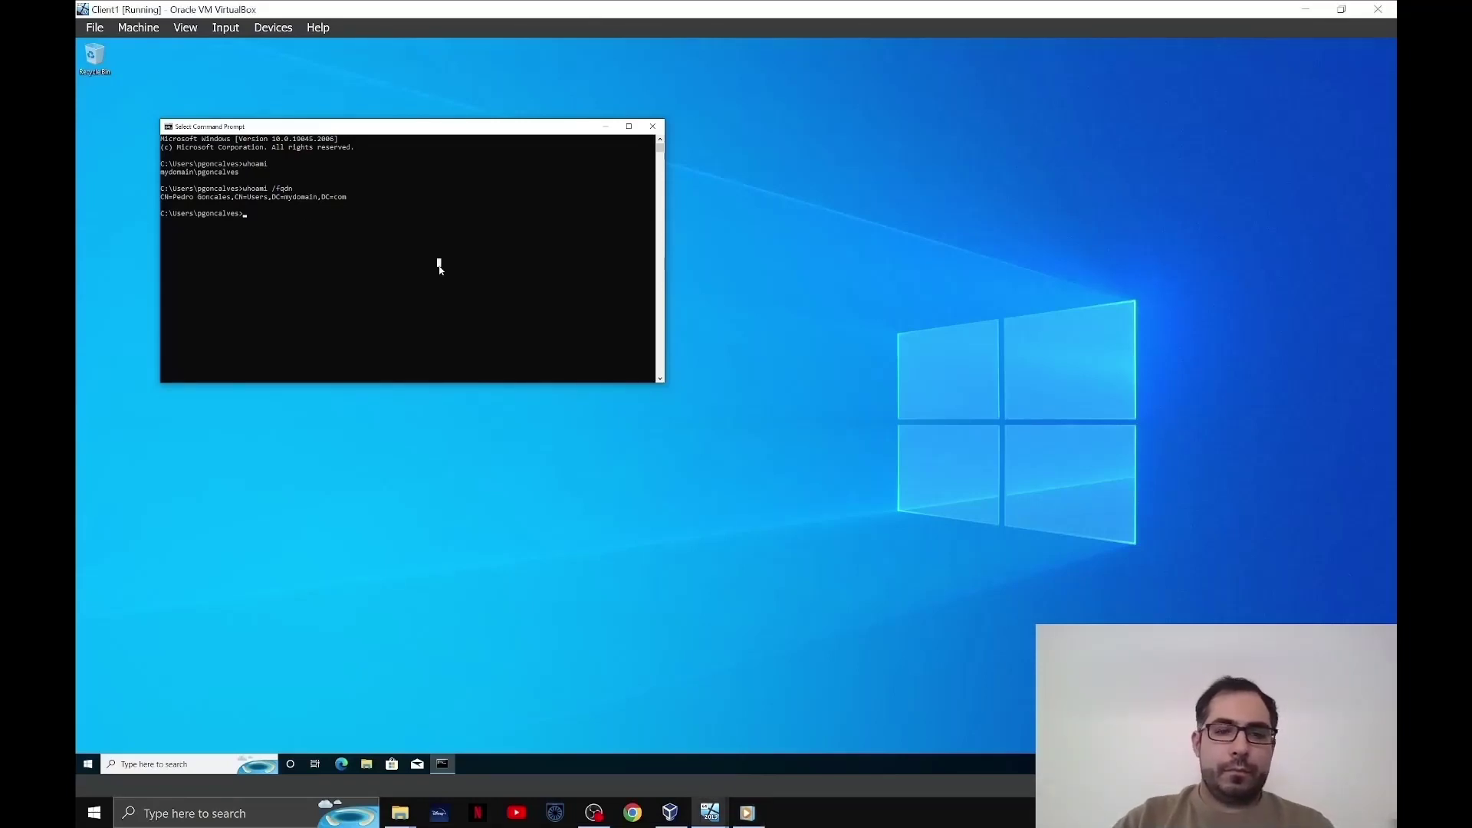
type("ipcon")
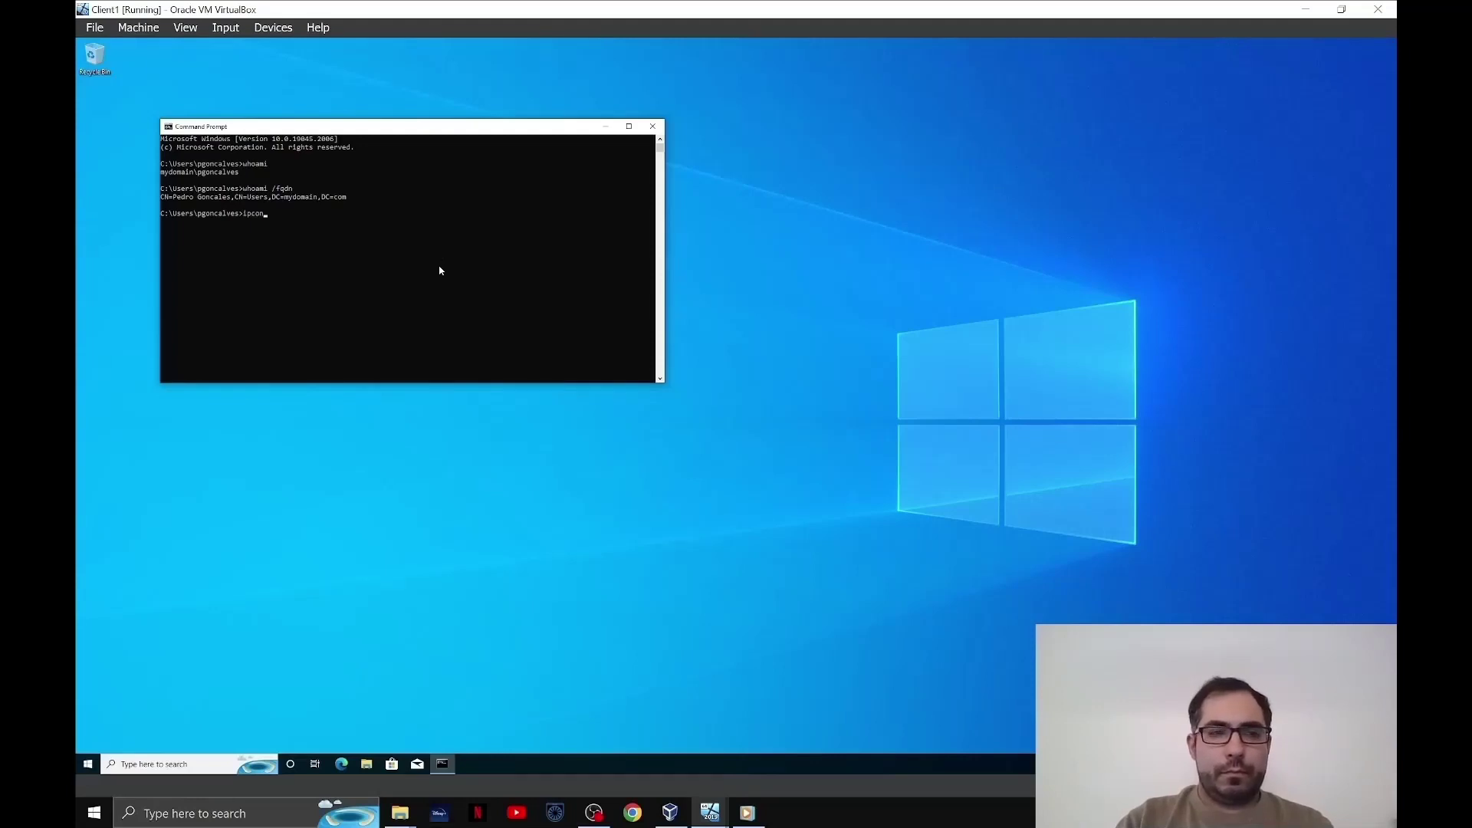
type("foig")
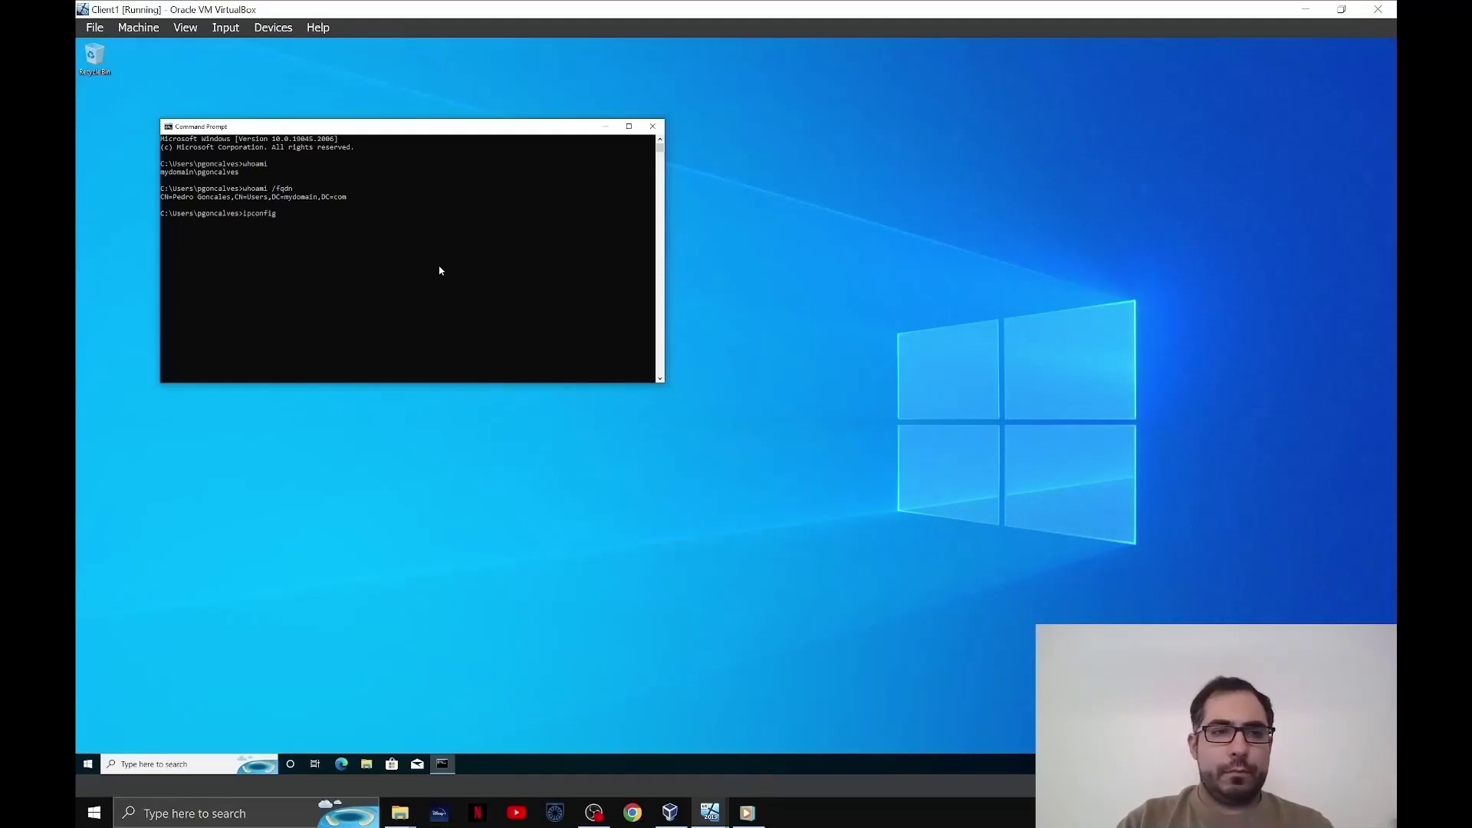
key("Return")
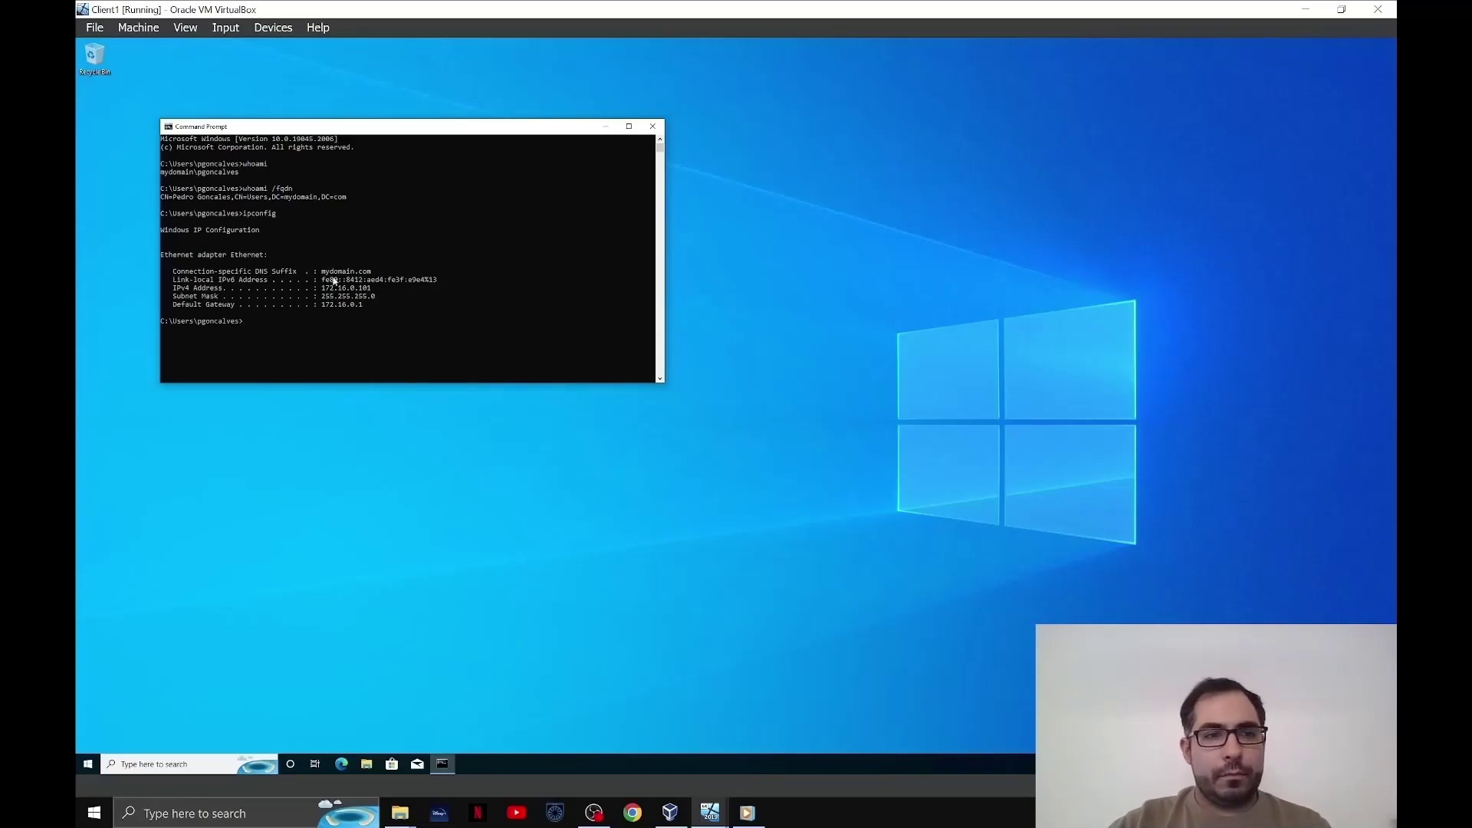
left_click_drag(330, 288, 371, 305)
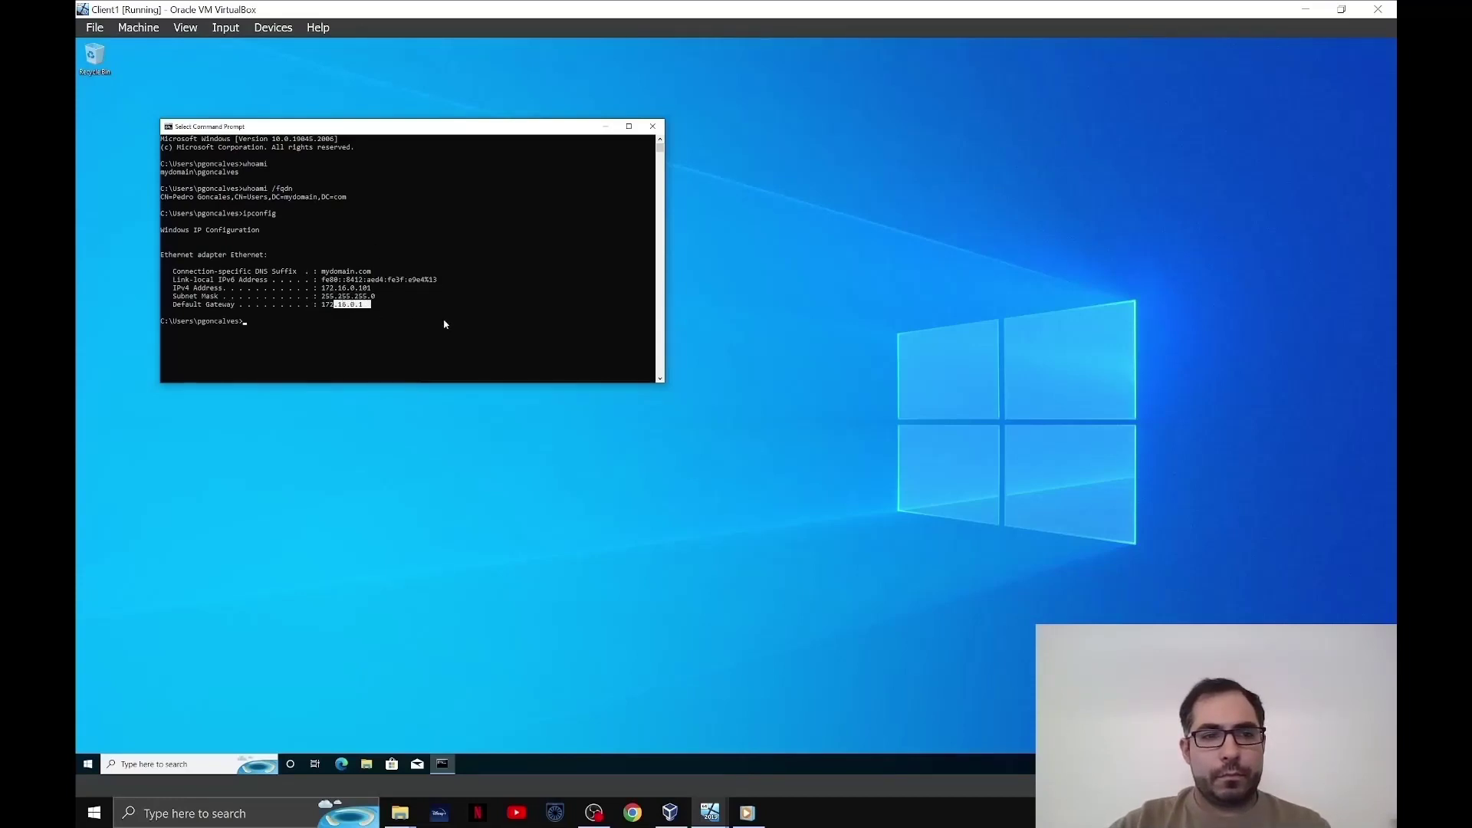
left_click(163, 321)
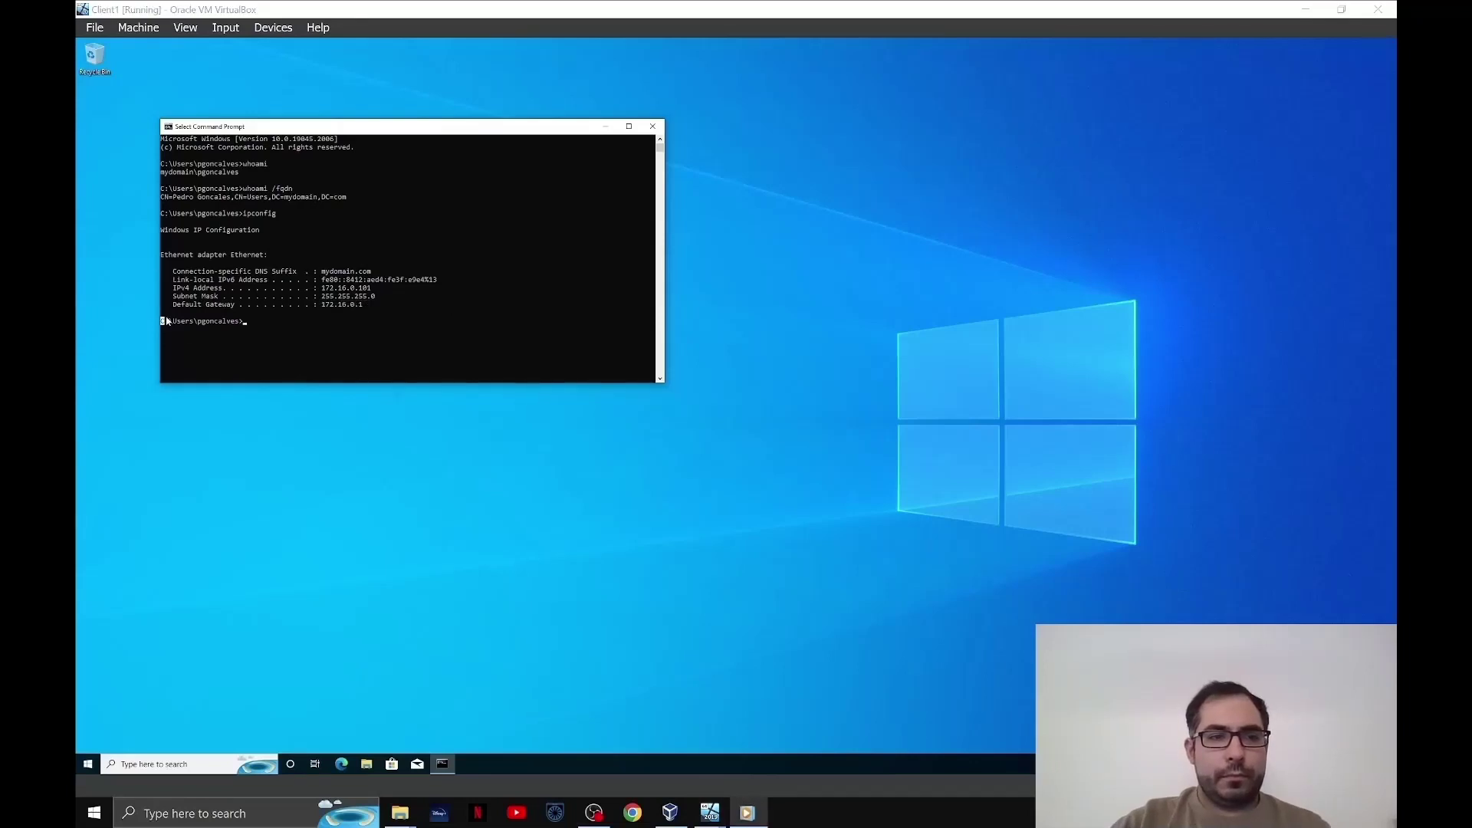
left_click(163, 321)
left_click_drag(249, 322, 254, 322)
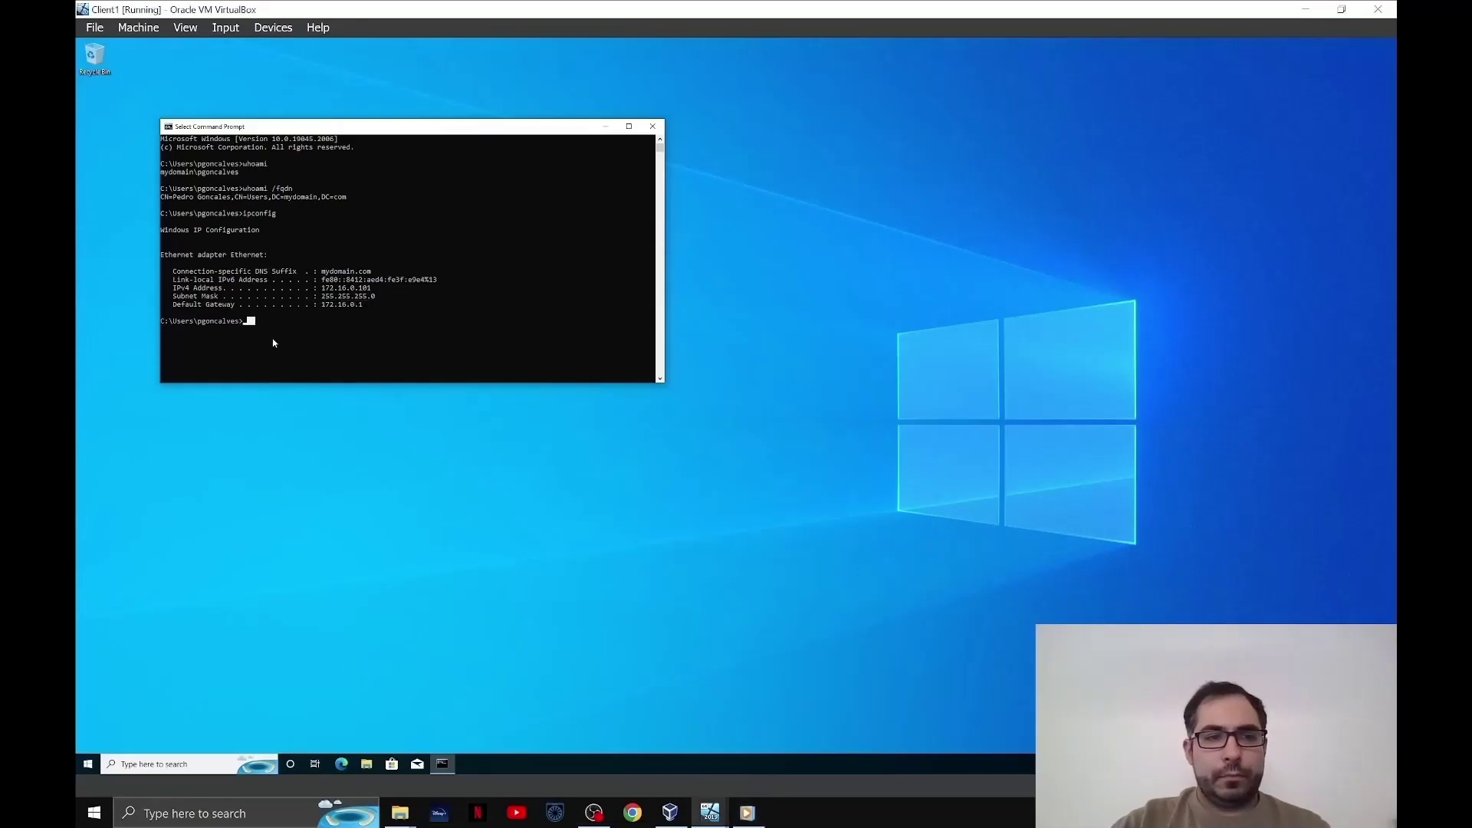
- Ping dc and google.com to confirm connectivity
type("ping")
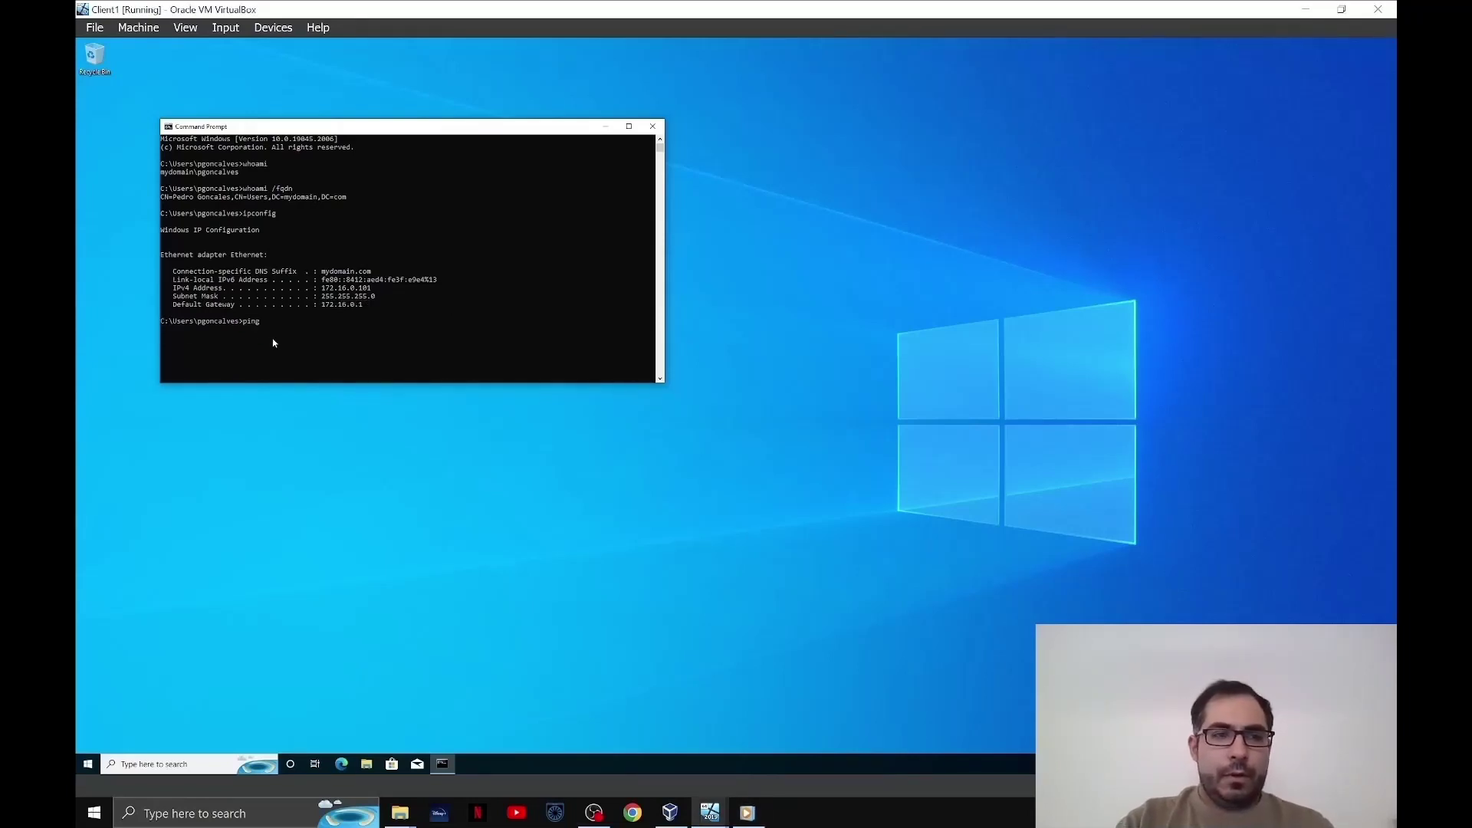
type(" d")
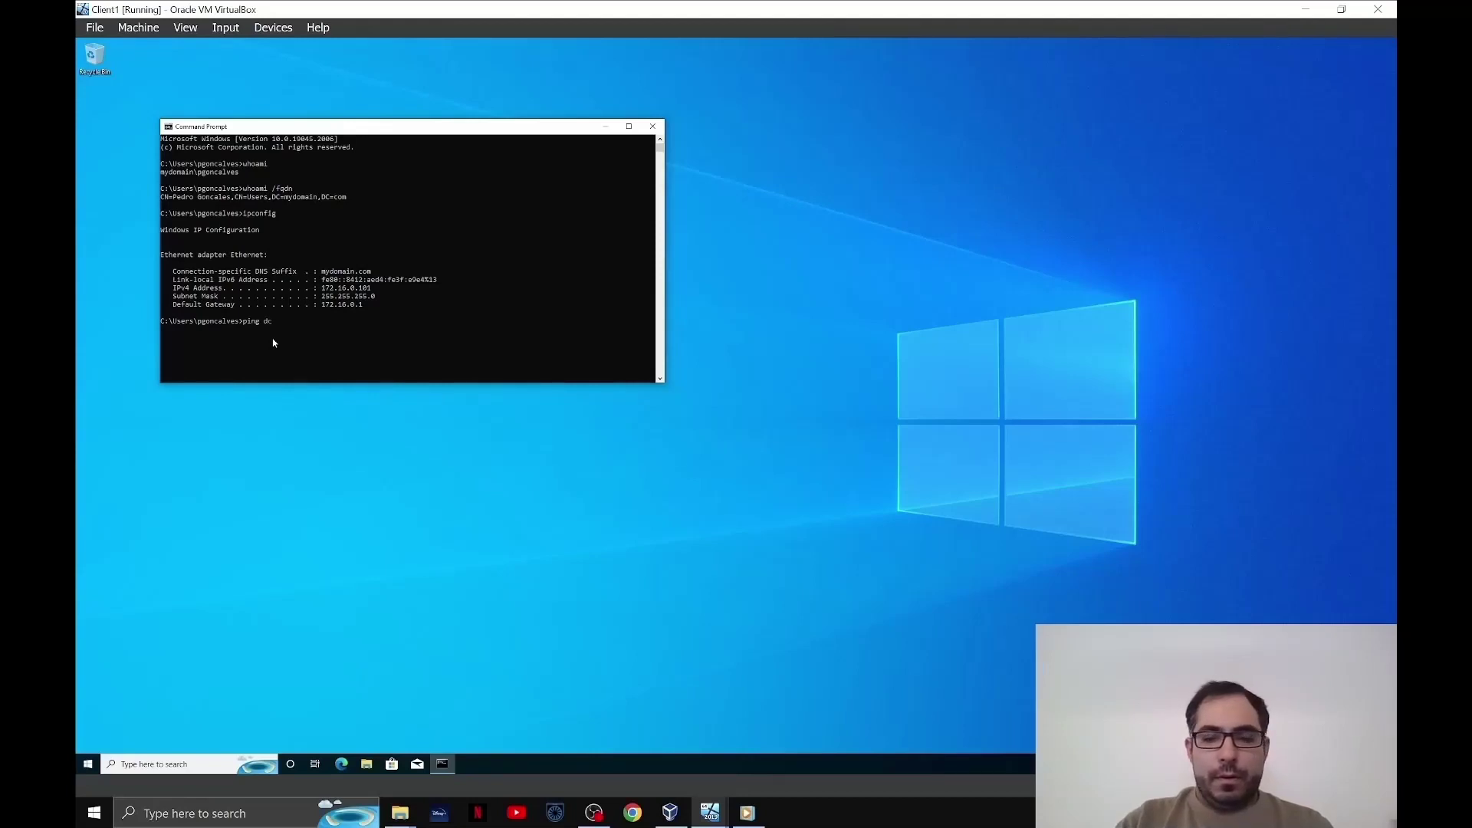
type("c")
key("Return")
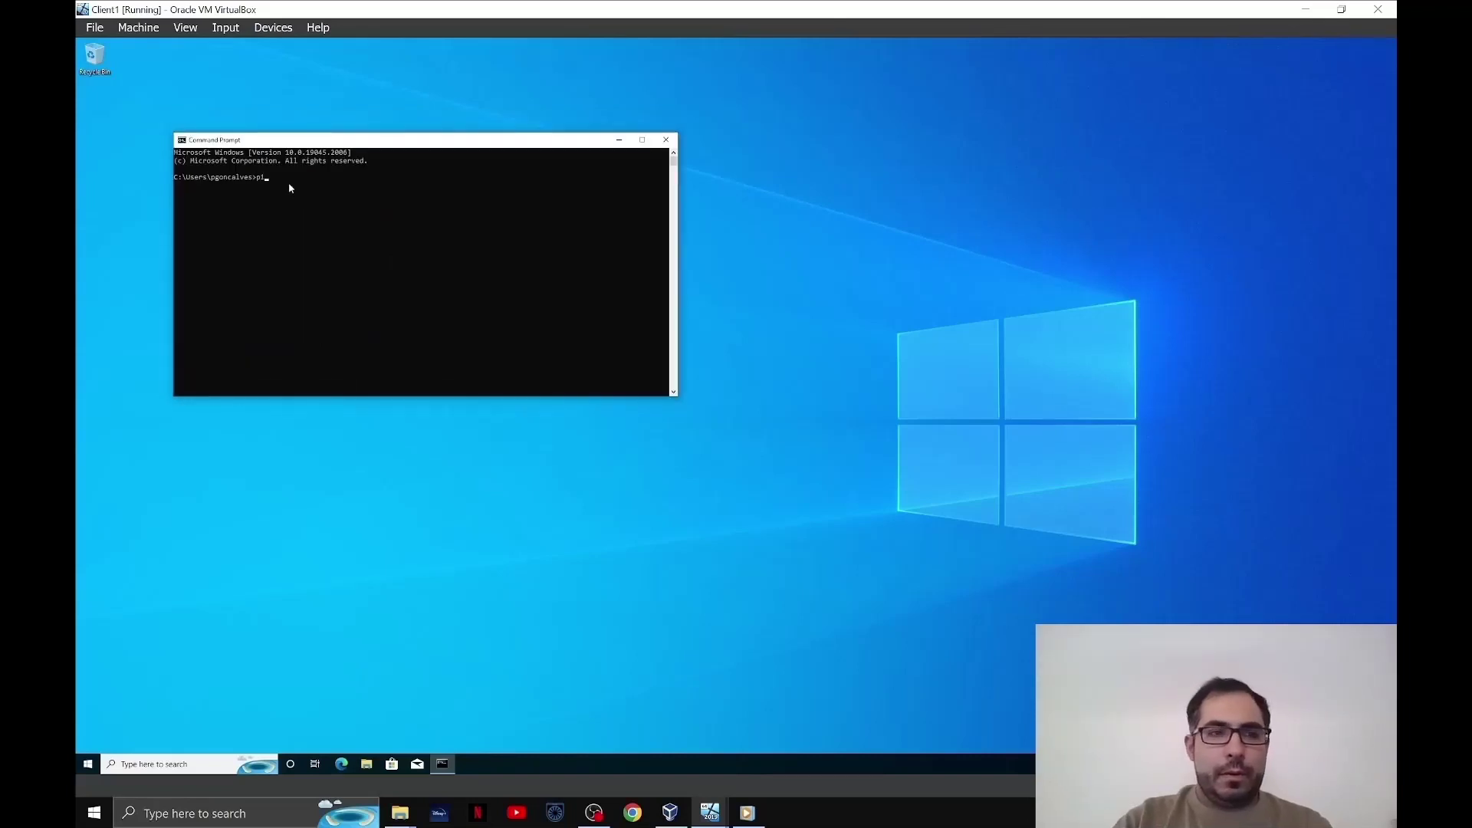
type("ng google")
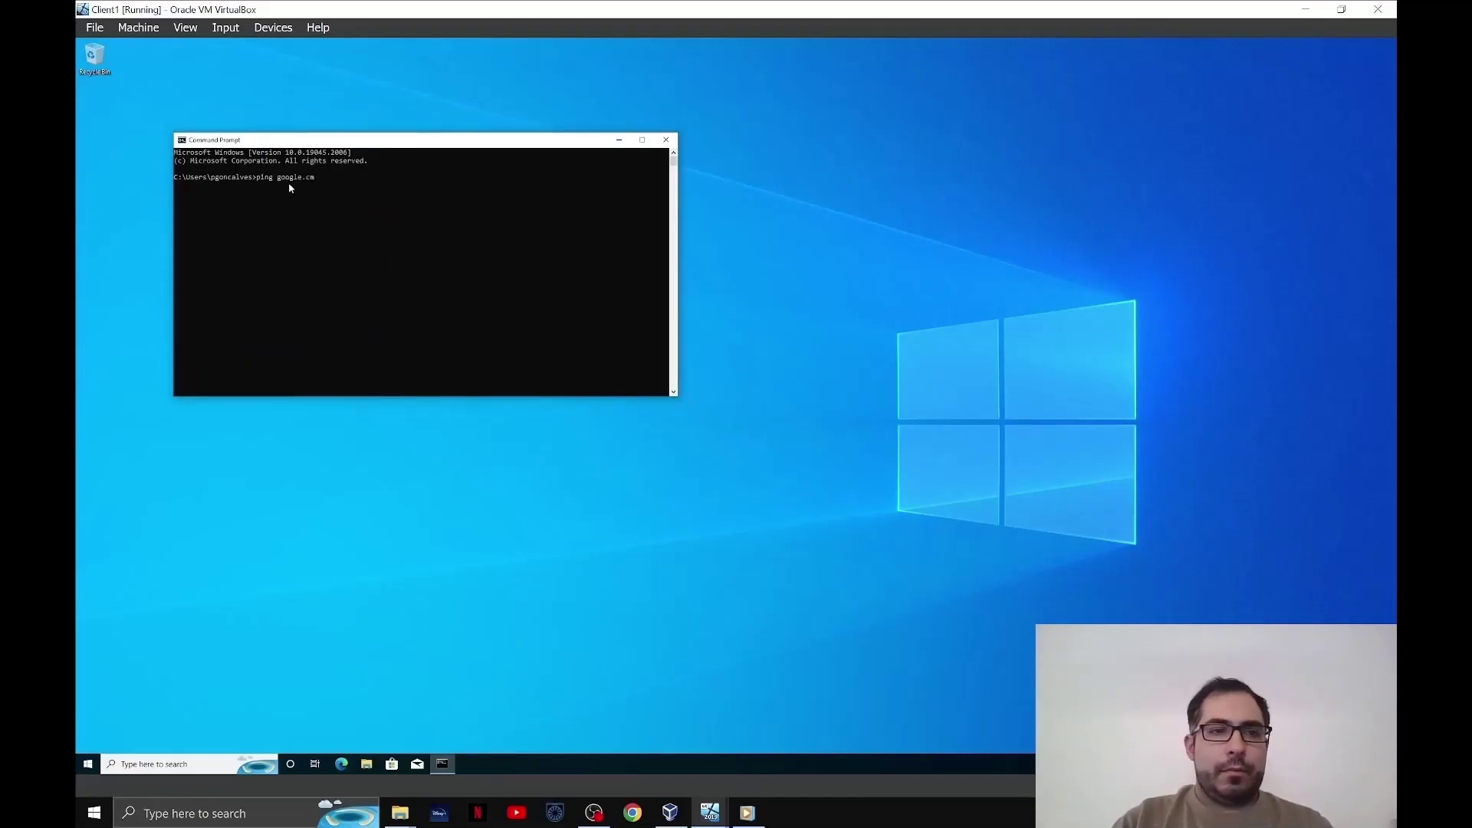
type(".com")
key("Return")
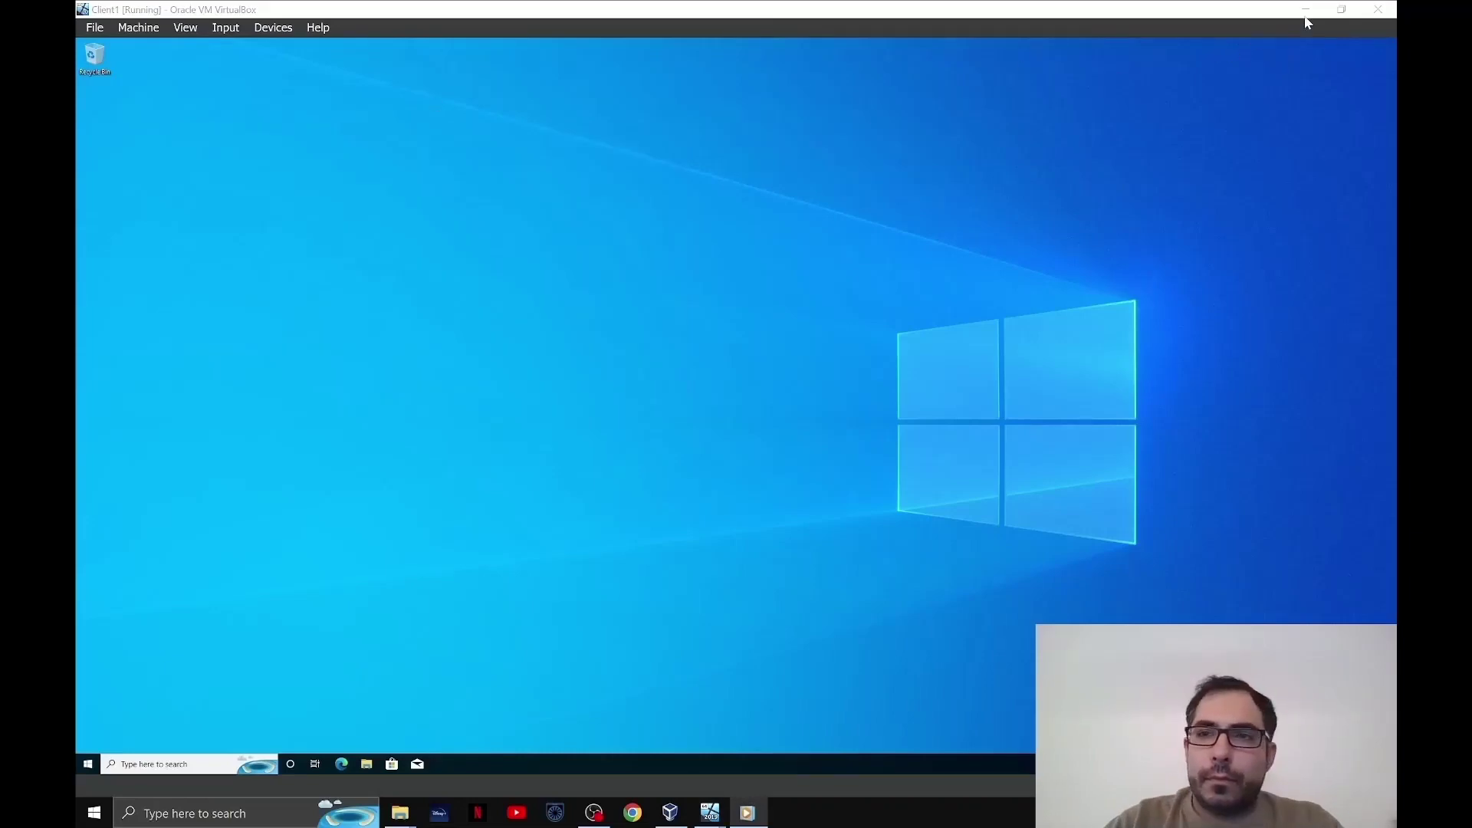
- Switch to the DC VM, send Ctrl-Alt-Del from the Input menu, and sign in
left_click(1305, 9)
mouse_move(712, 816)
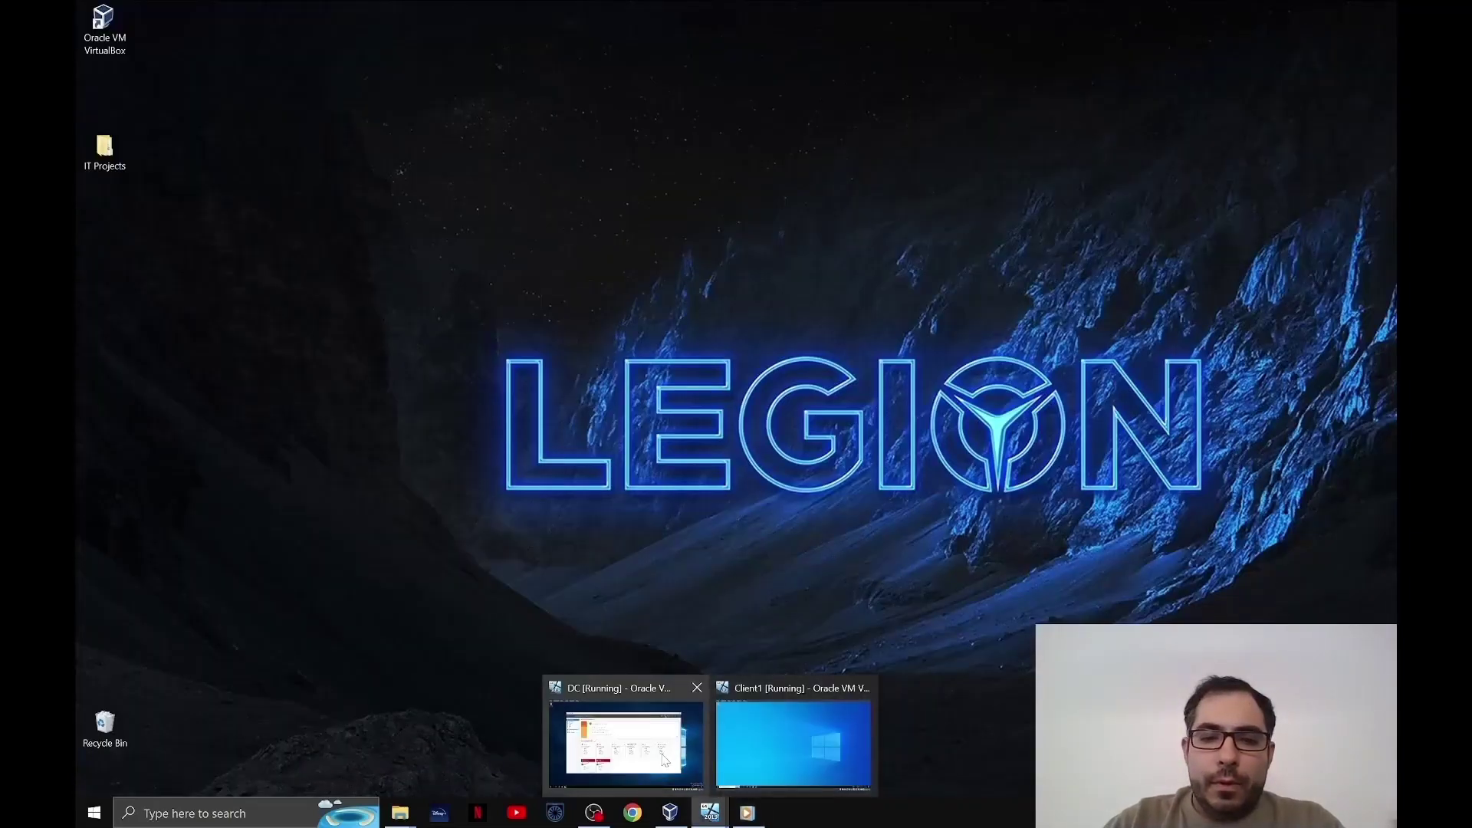
left_click(664, 760)
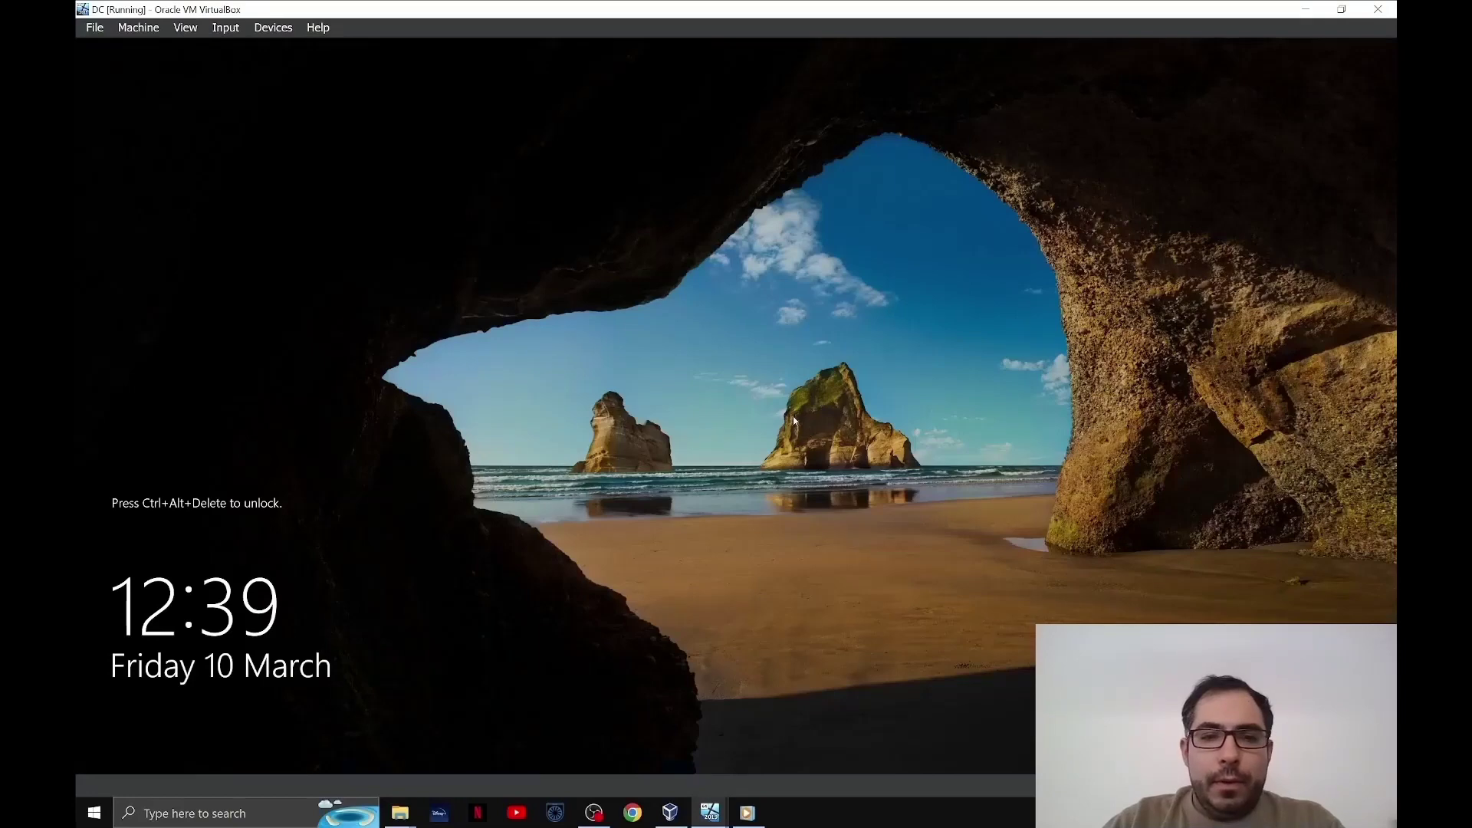
left_click(273, 27)
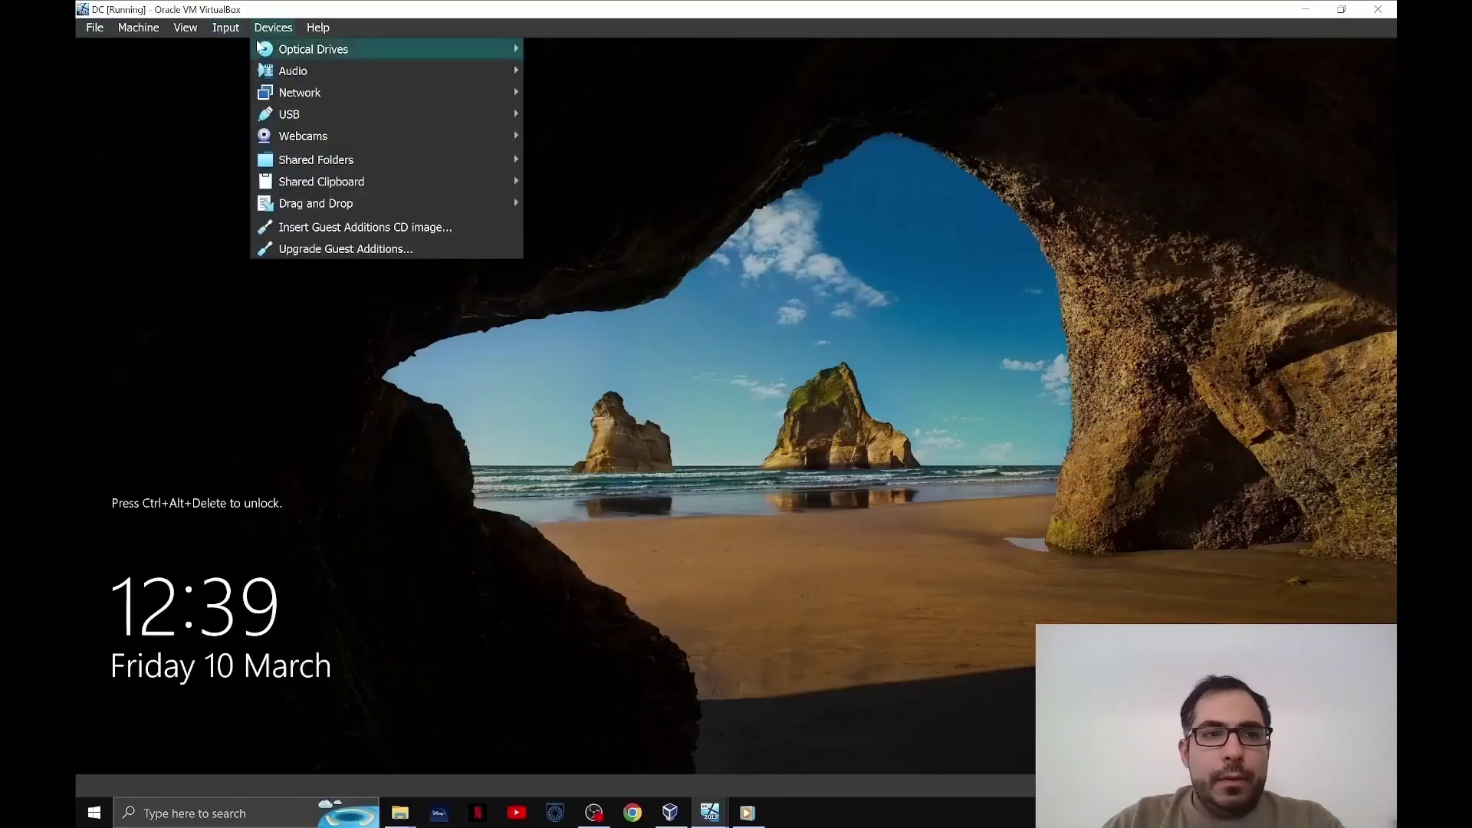
left_click(239, 28)
mouse_move(230, 48)
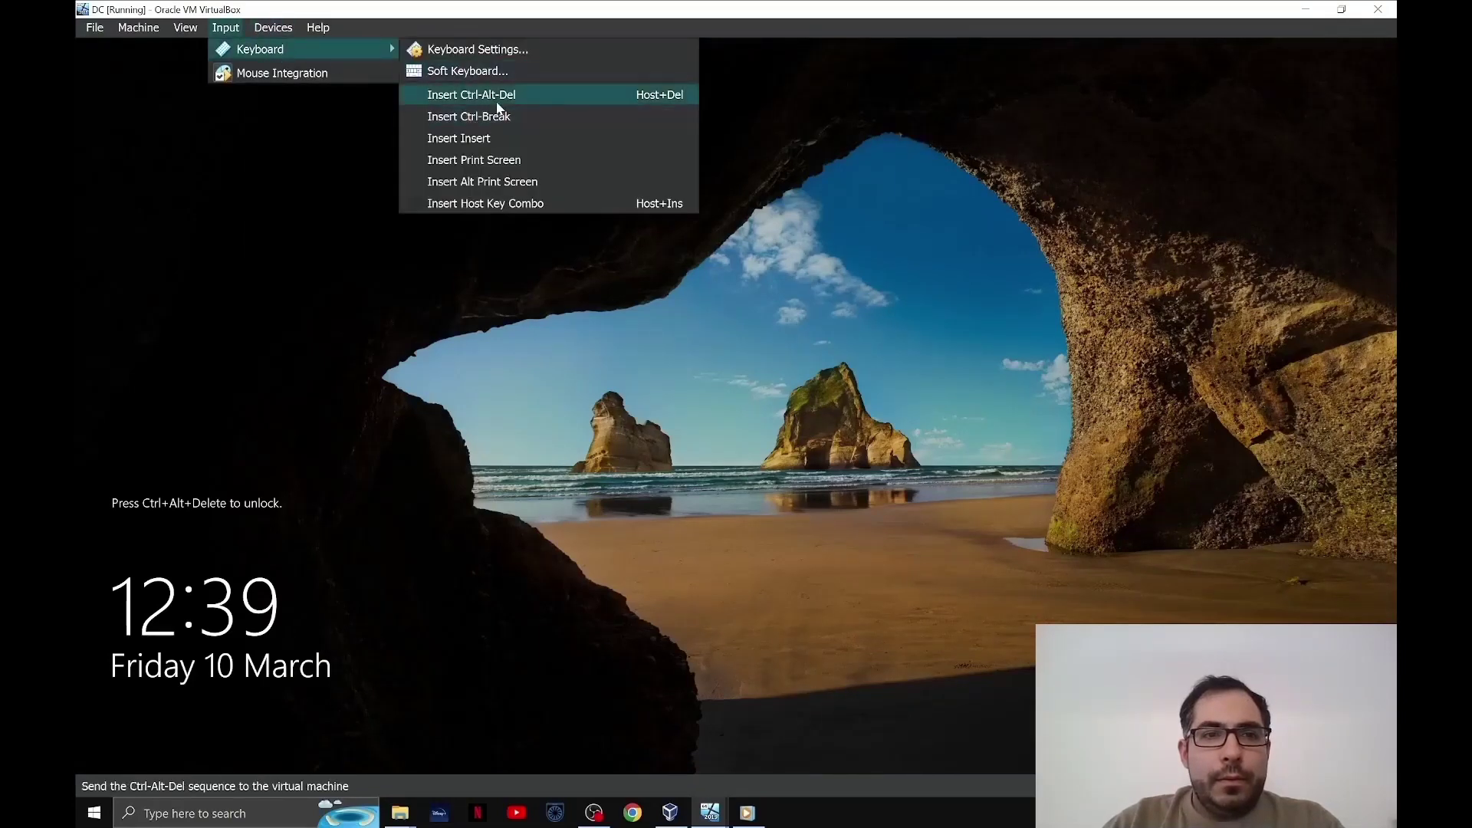
left_click(497, 104)
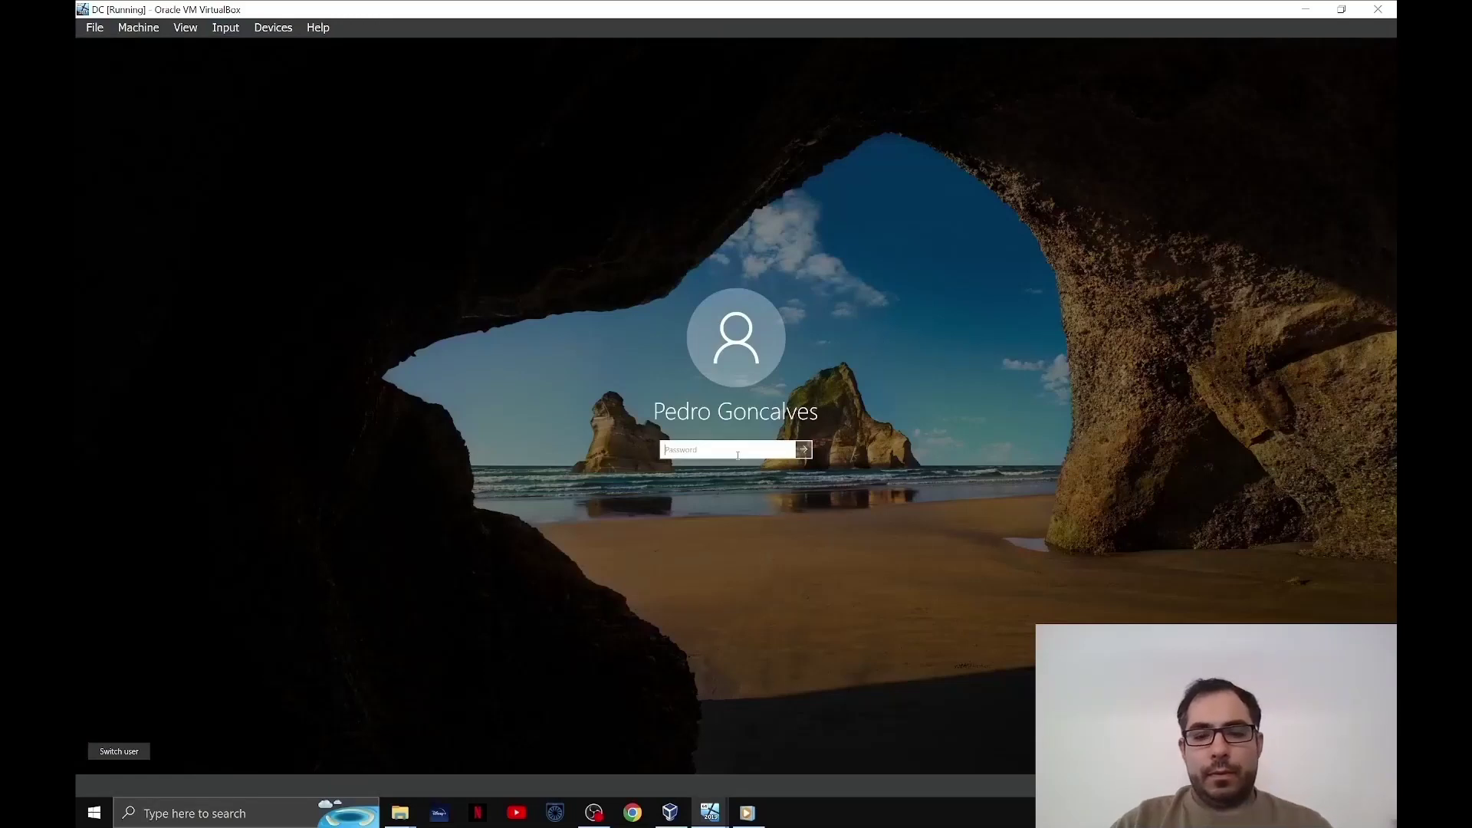
type("****")
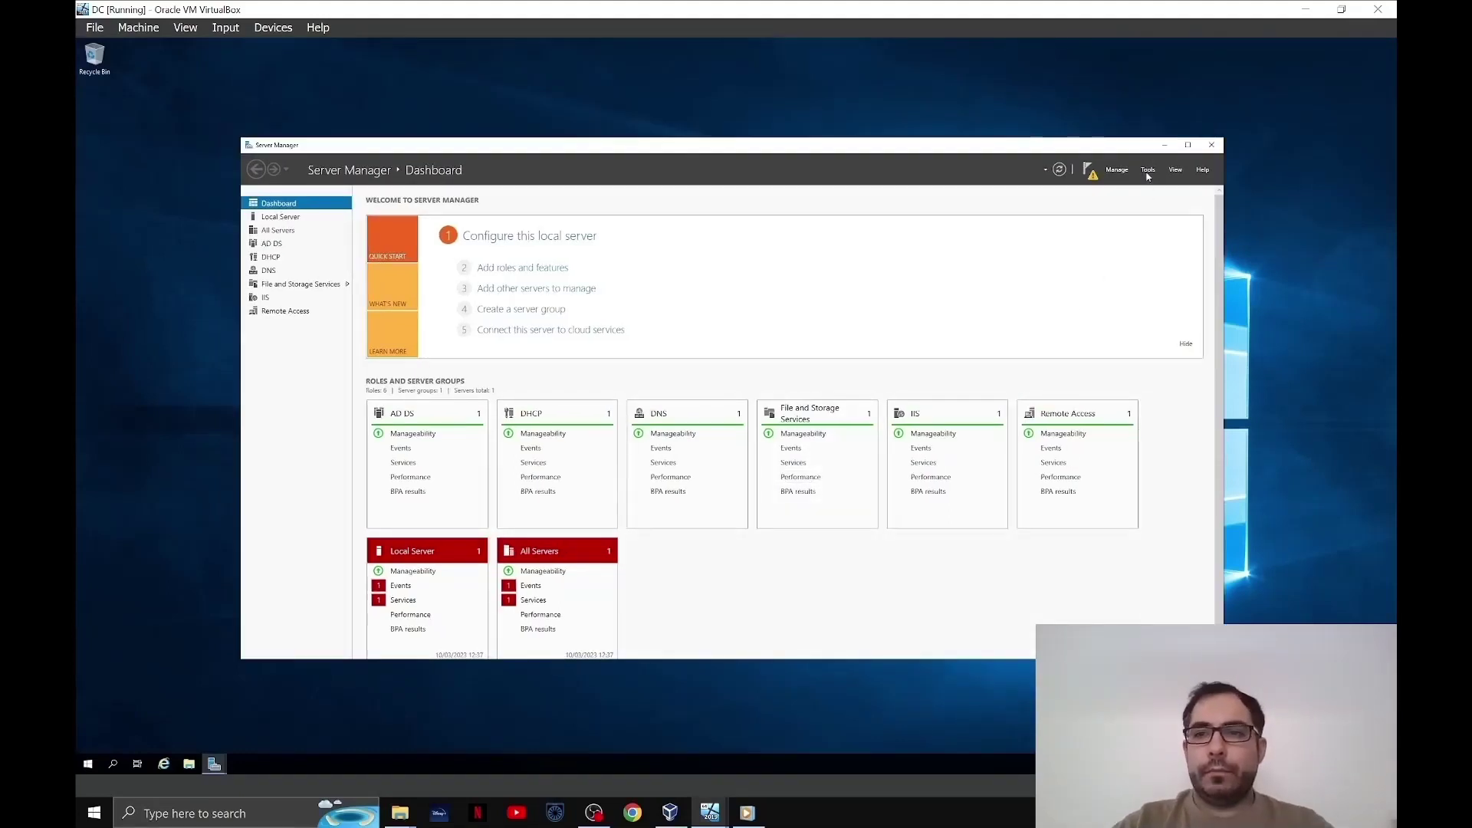
- Open the DHCP console to show Client1's 172.16.0.101 lease under the 172.16.0.0 scope, then minimize the windows
left_click(1148, 170)
left_click(1165, 297)
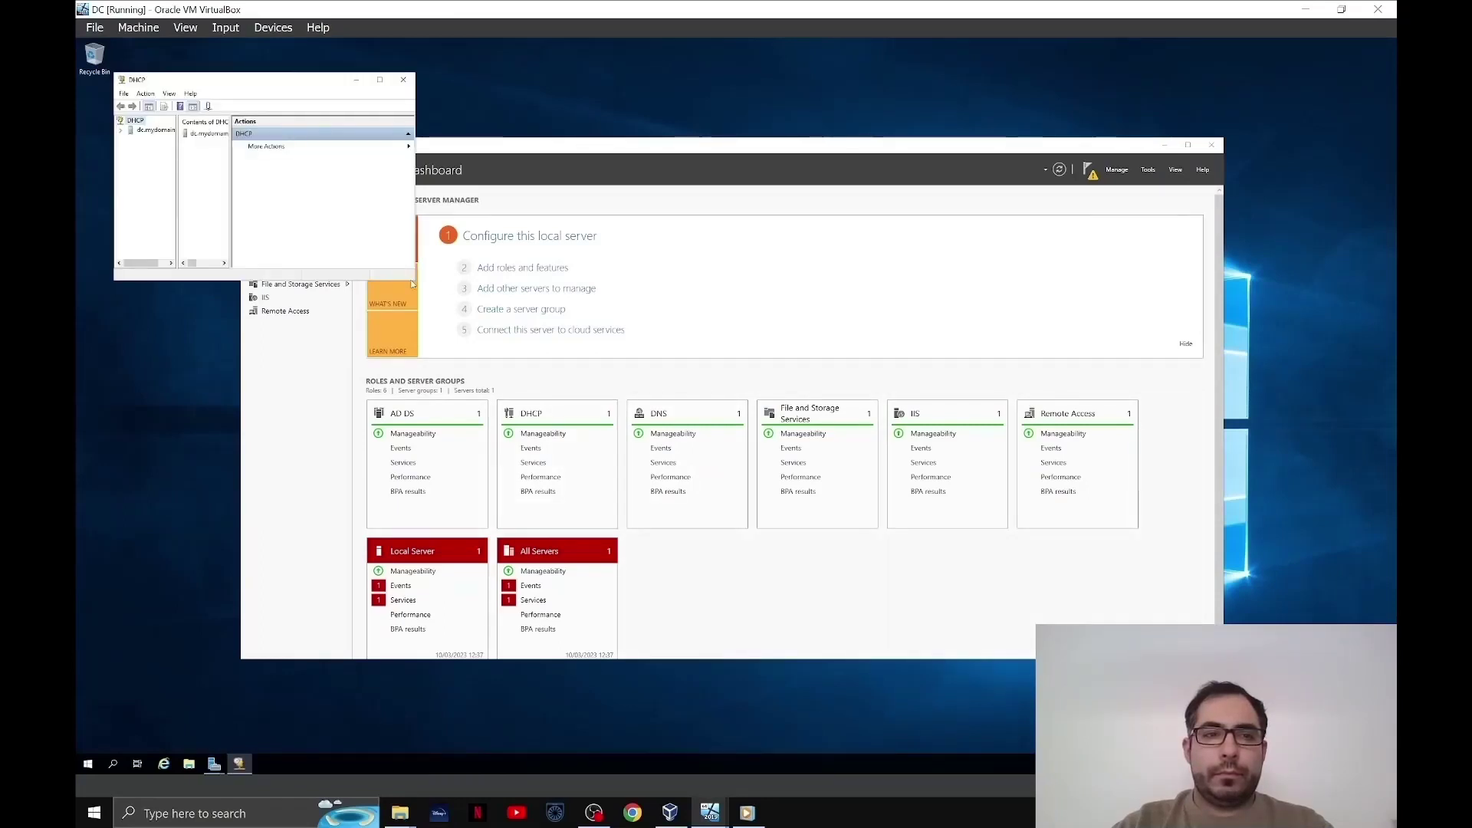
left_click_drag(418, 290, 713, 539)
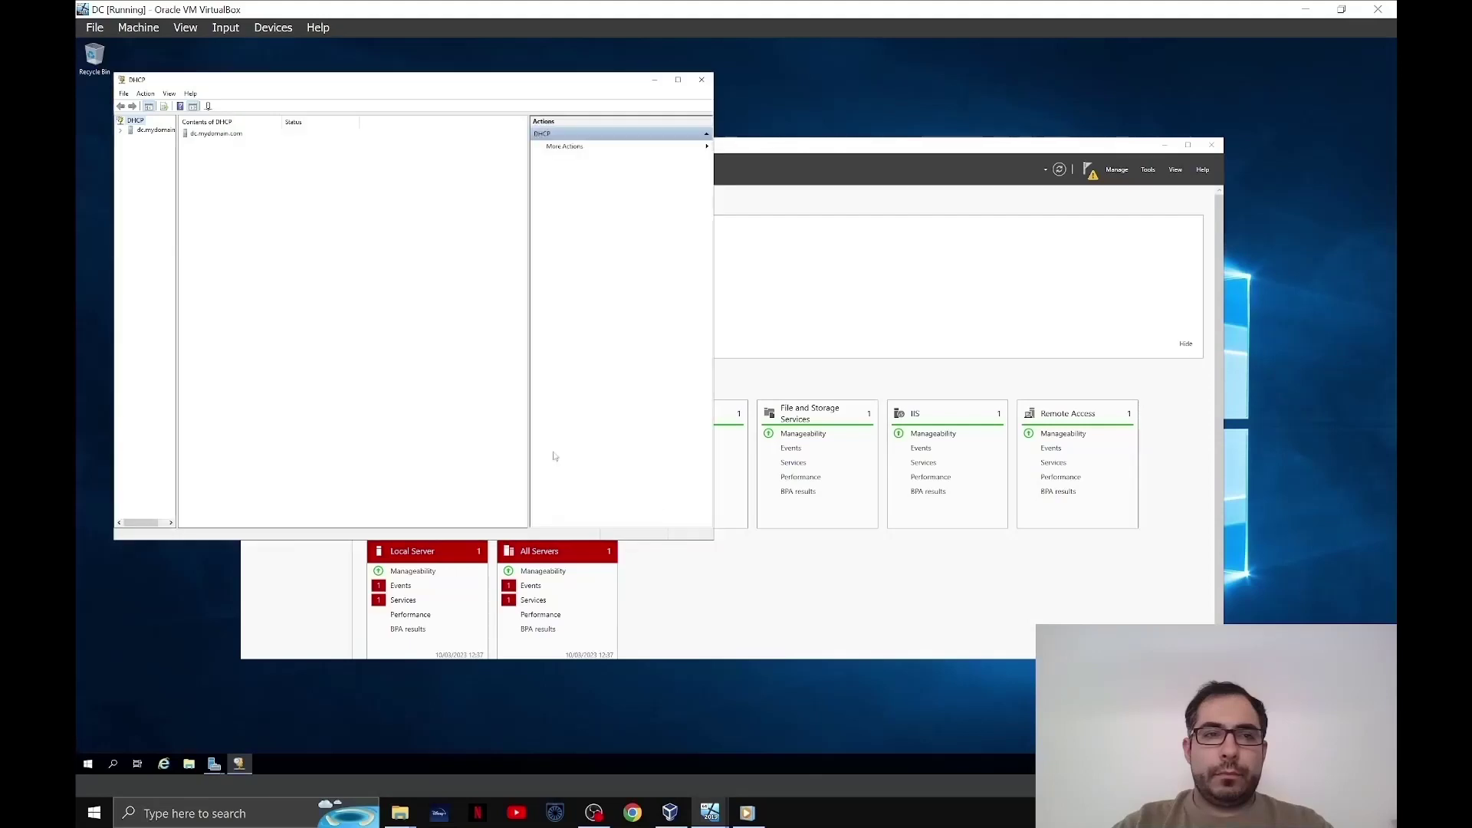
left_click_drag(275, 222, 289, 224)
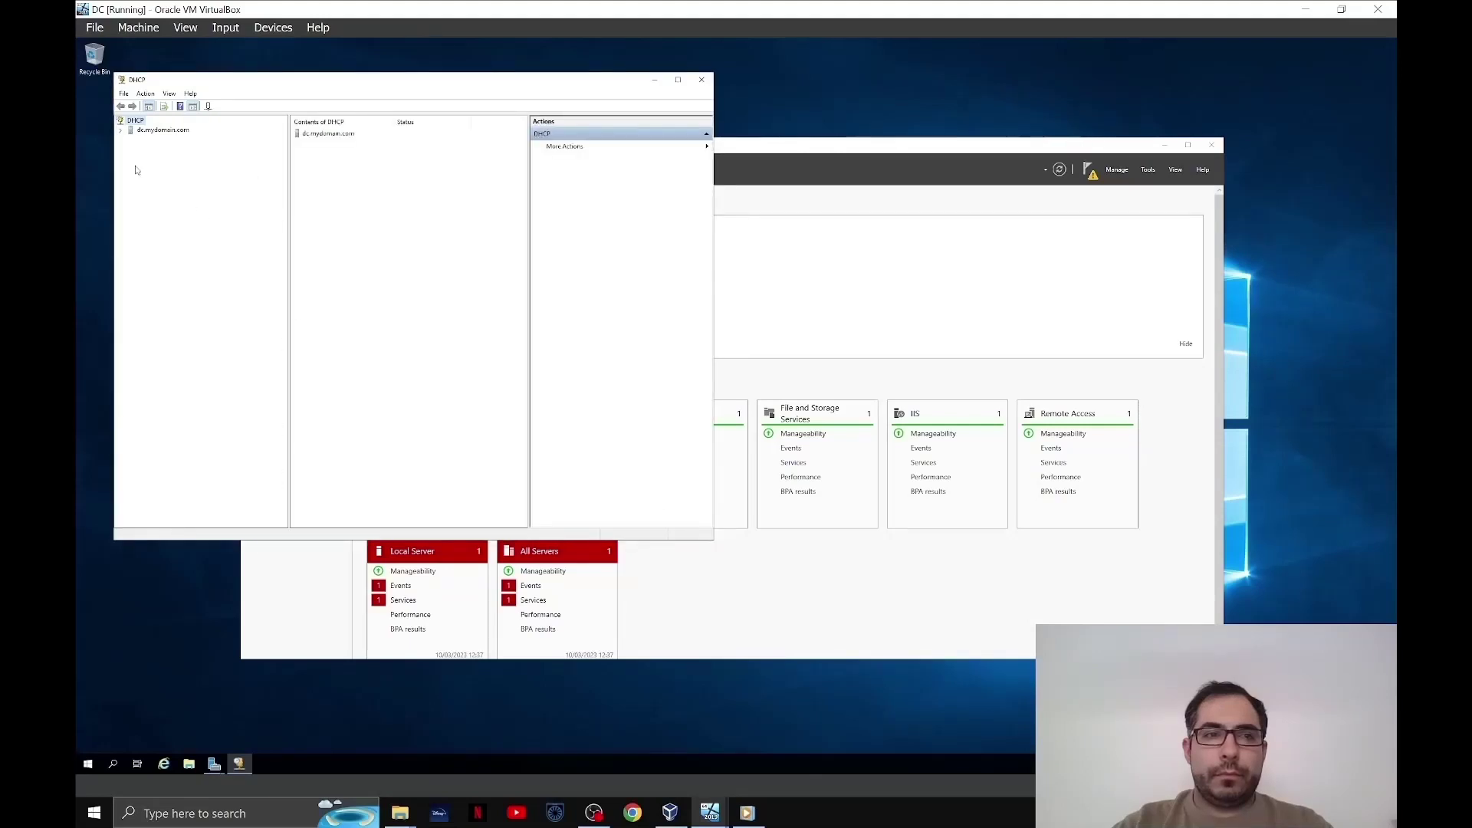
left_click(121, 130)
double_click(153, 140)
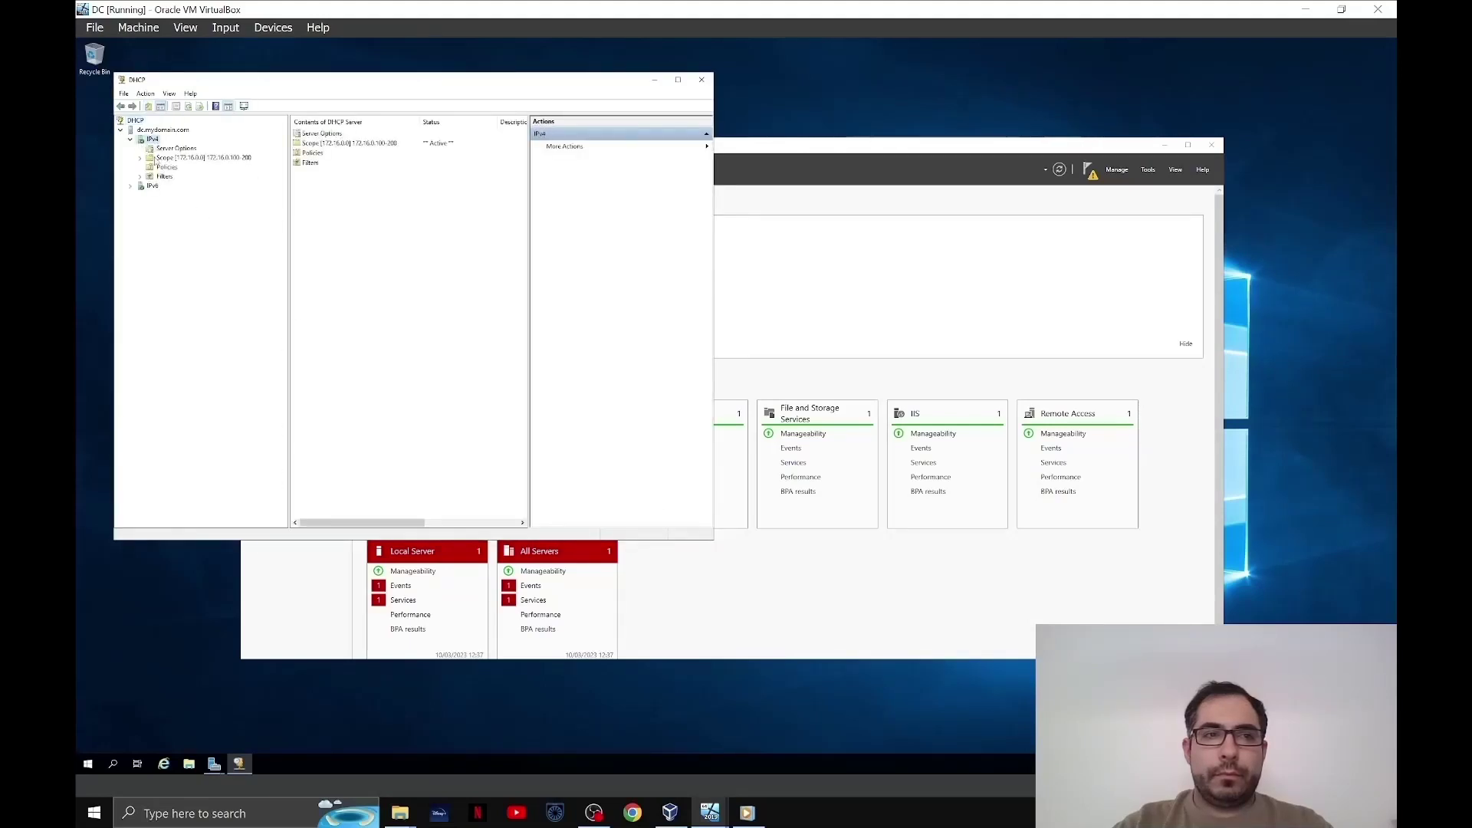
double_click(192, 157)
double_click(323, 144)
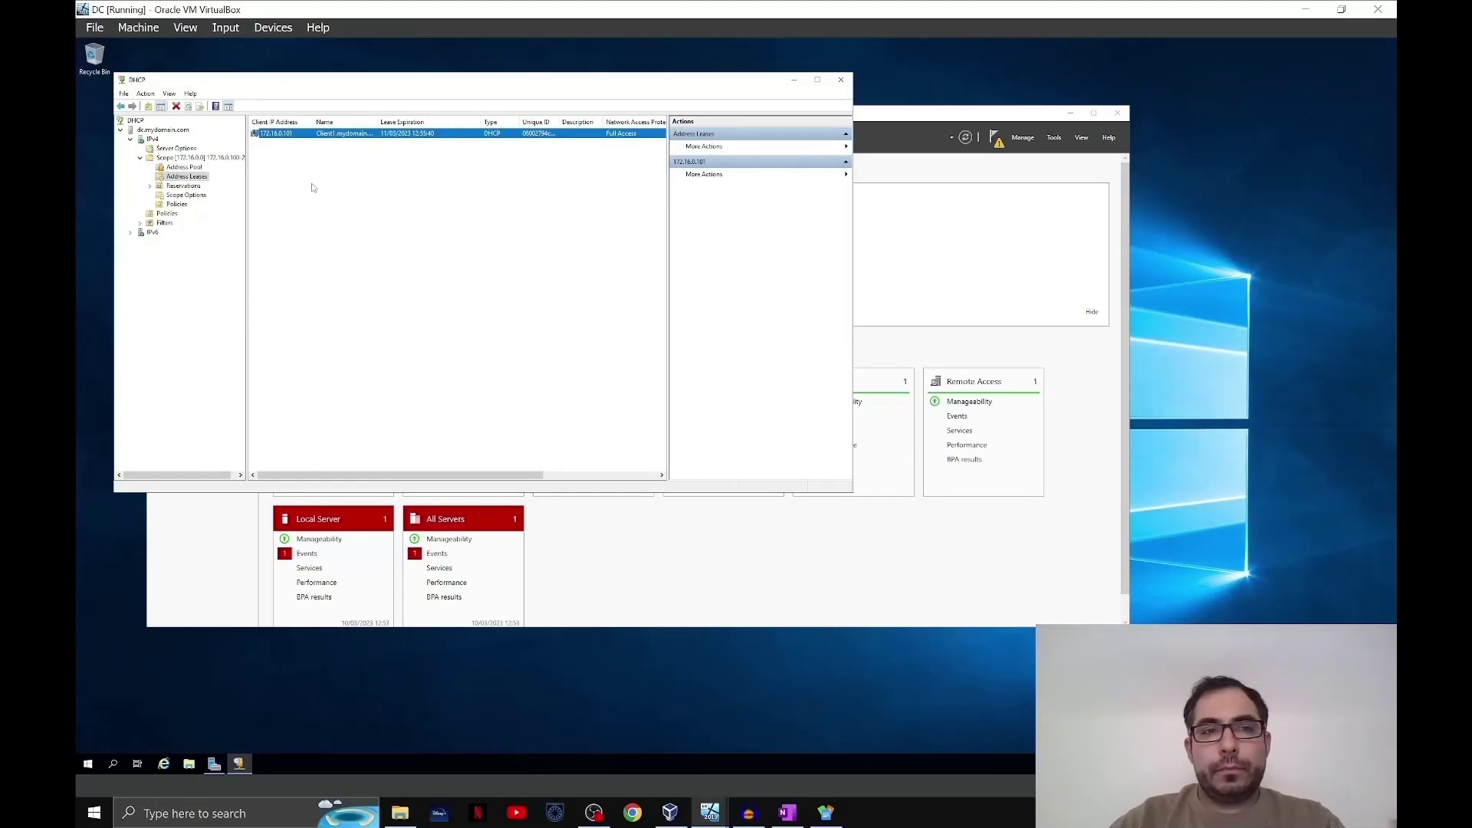
left_click(794, 80)
left_click(1070, 115)
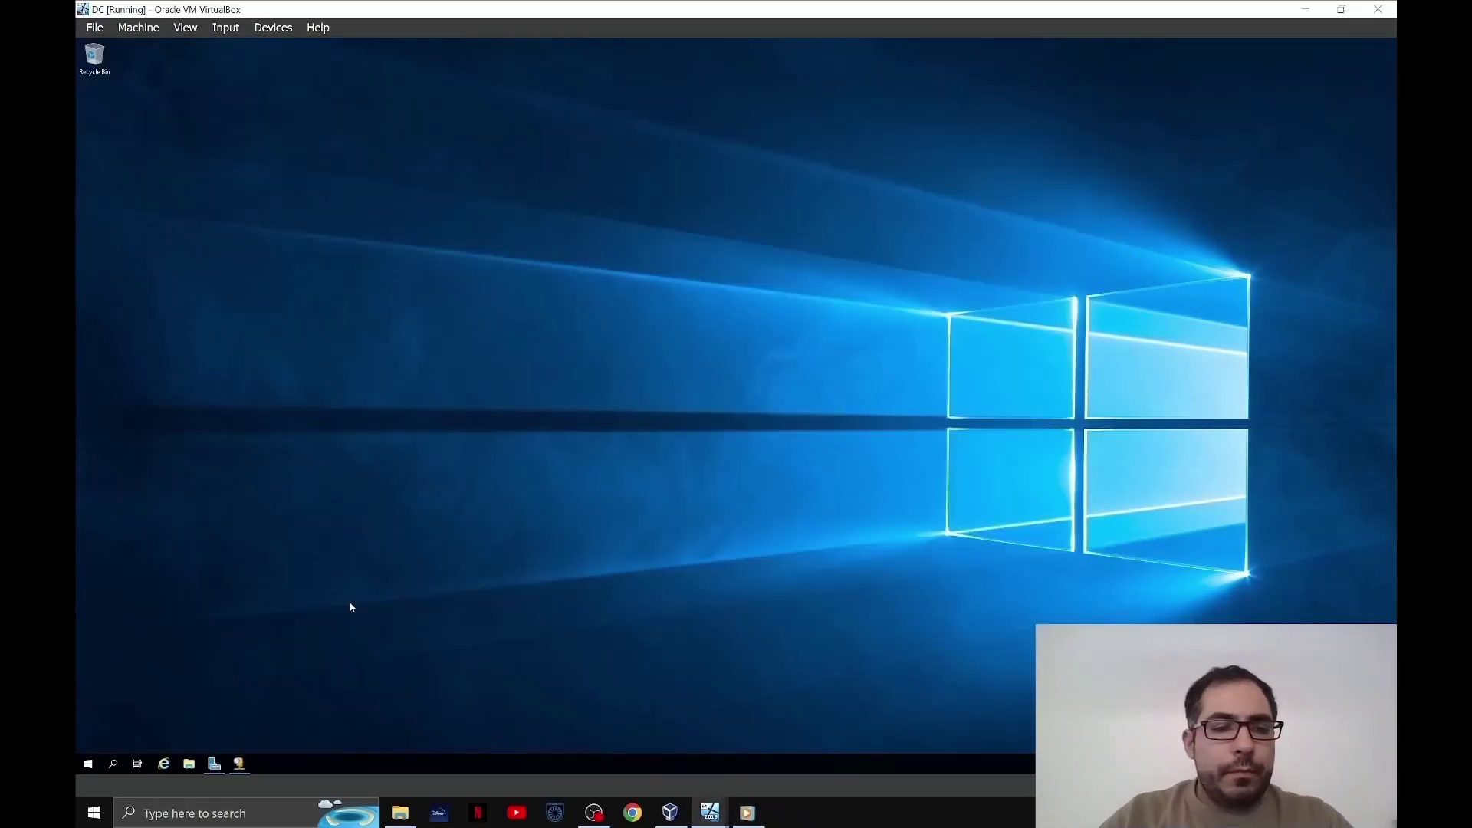
- Open Active Directory Users and Computers and select CLIENT1 in mydomain.com's Computers container
left_click(88, 765)
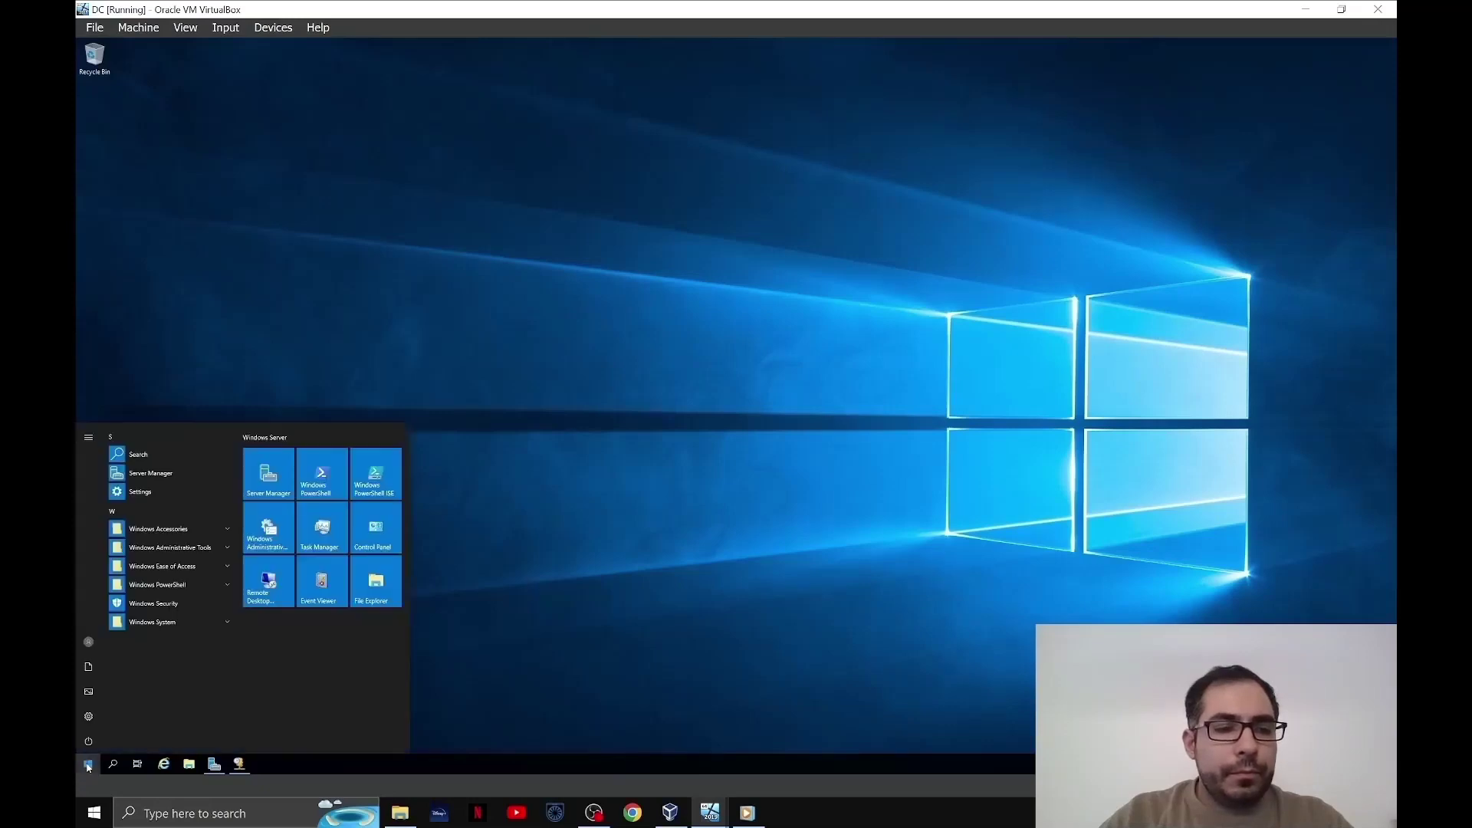
left_click(197, 551)
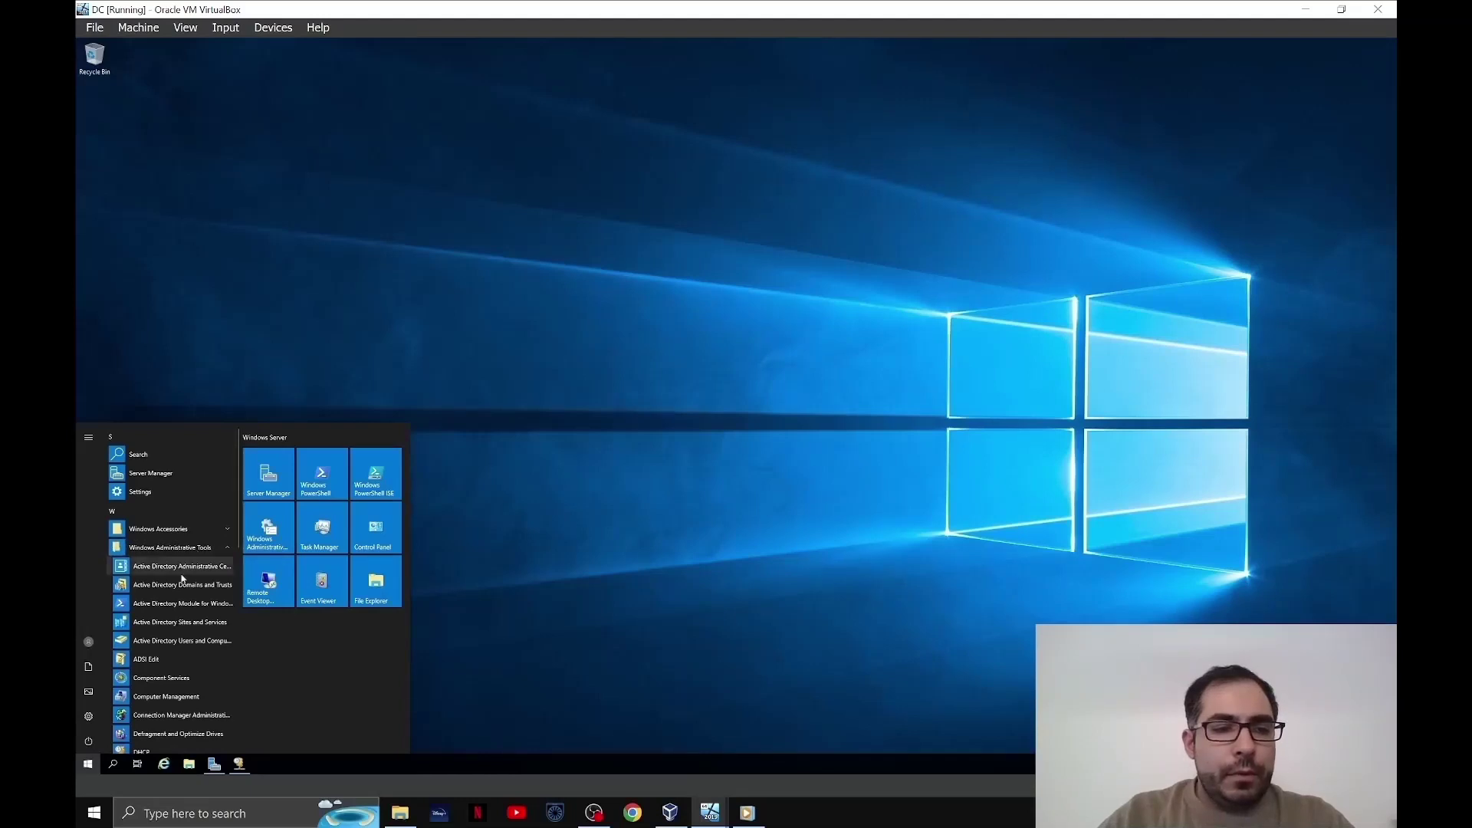
left_click(189, 643)
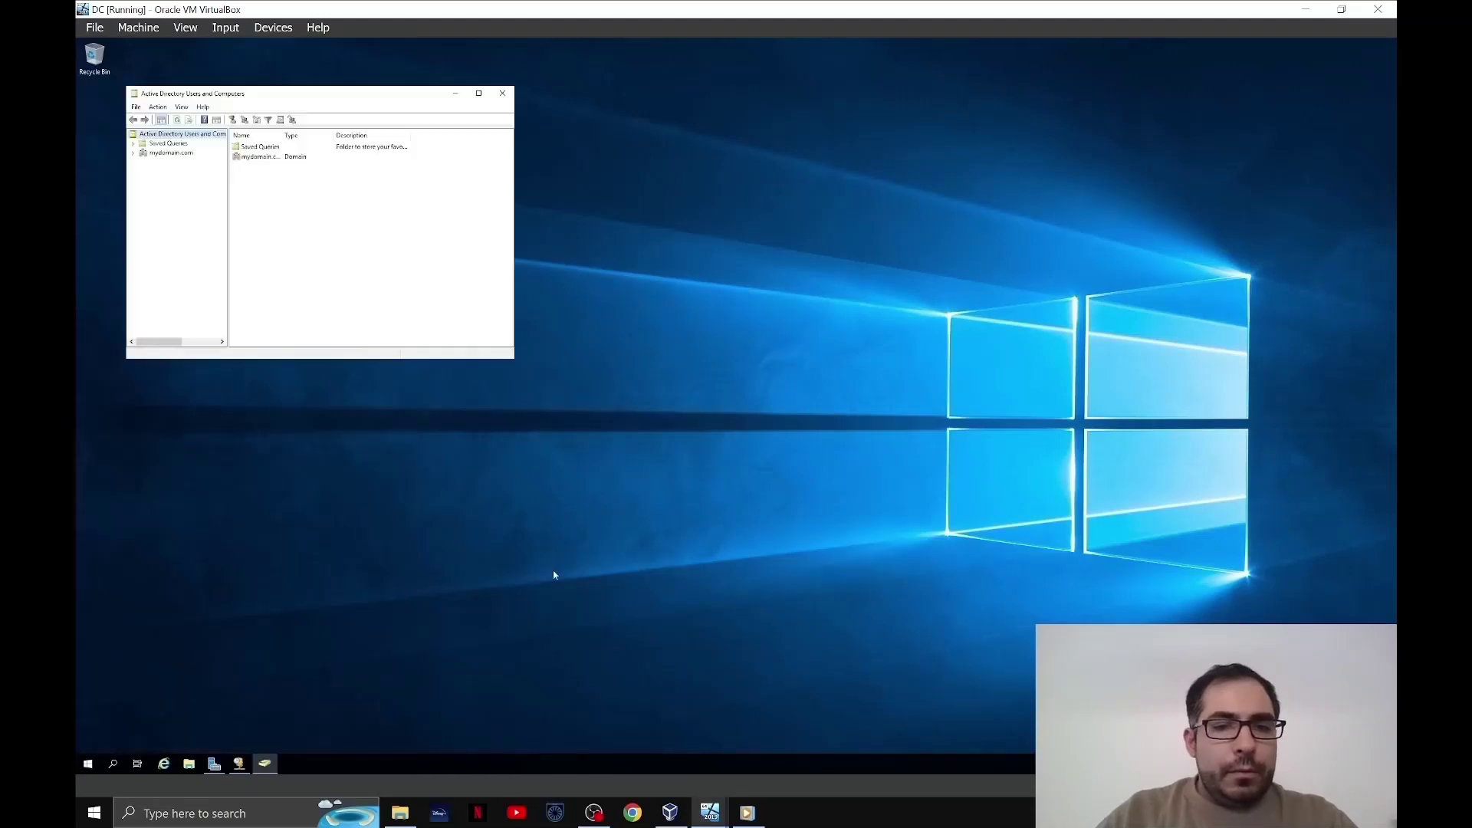
left_click(142, 155)
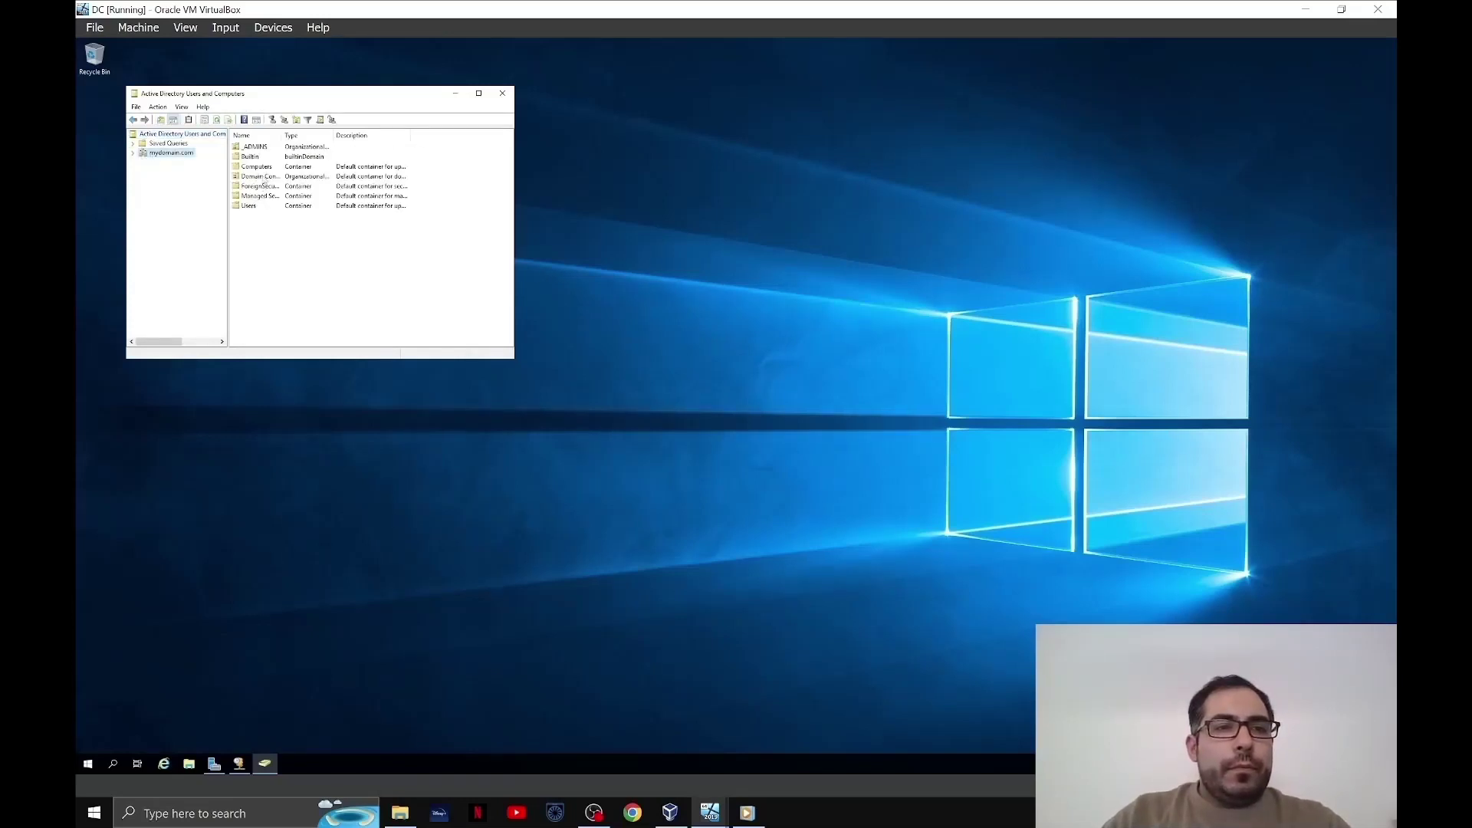
double_click(266, 168)
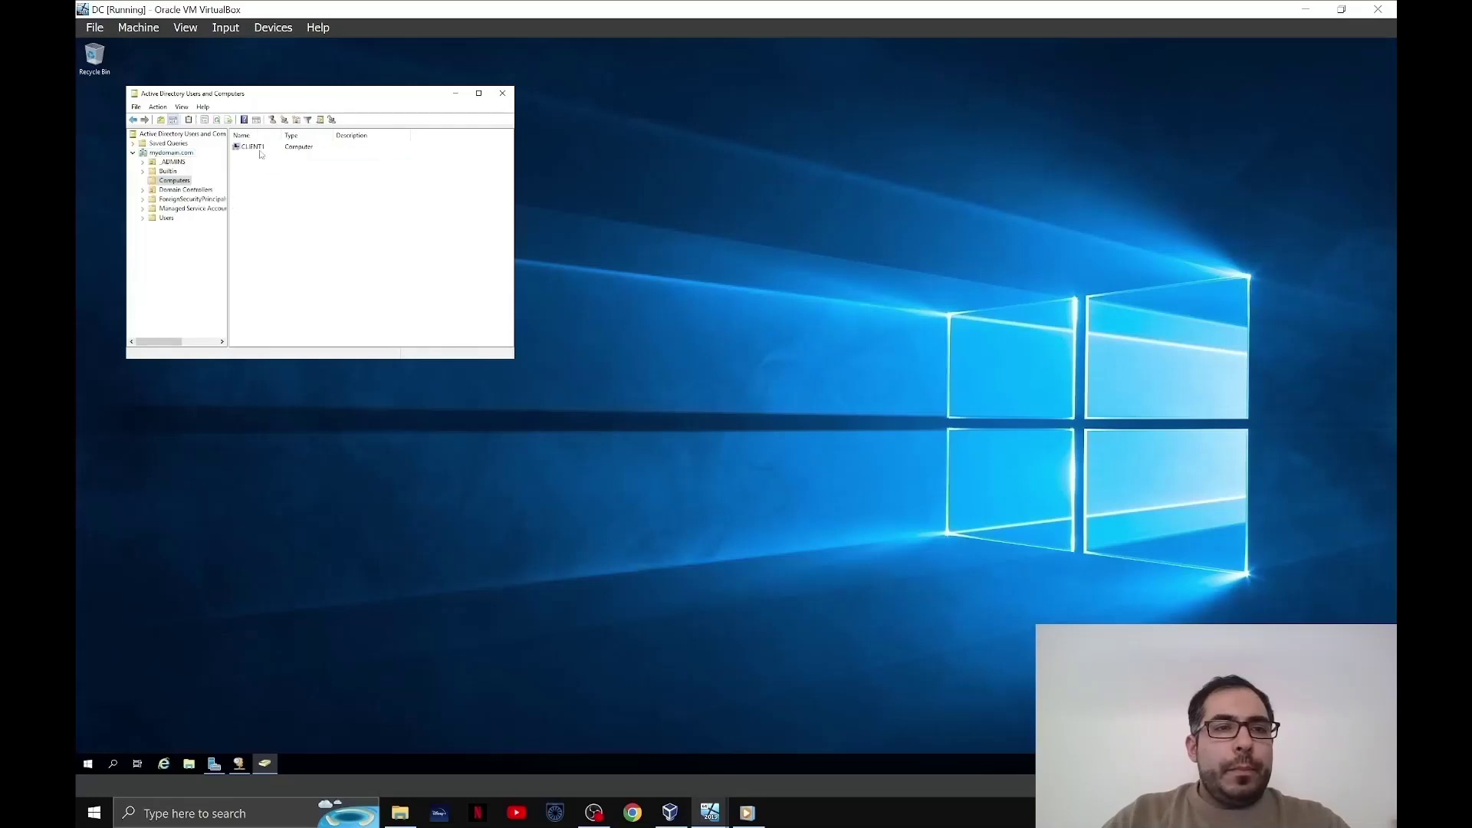
left_click(261, 148)
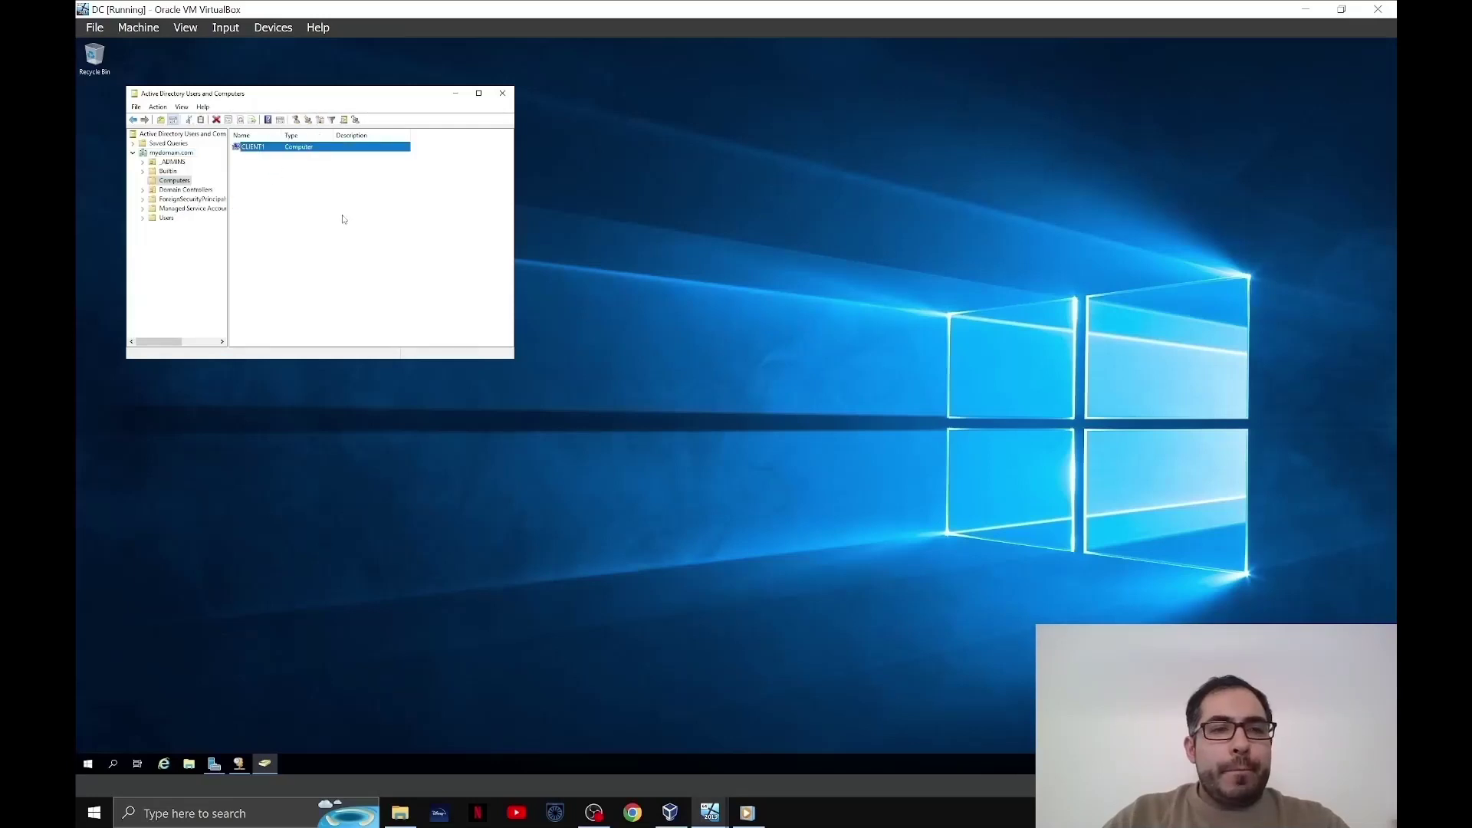